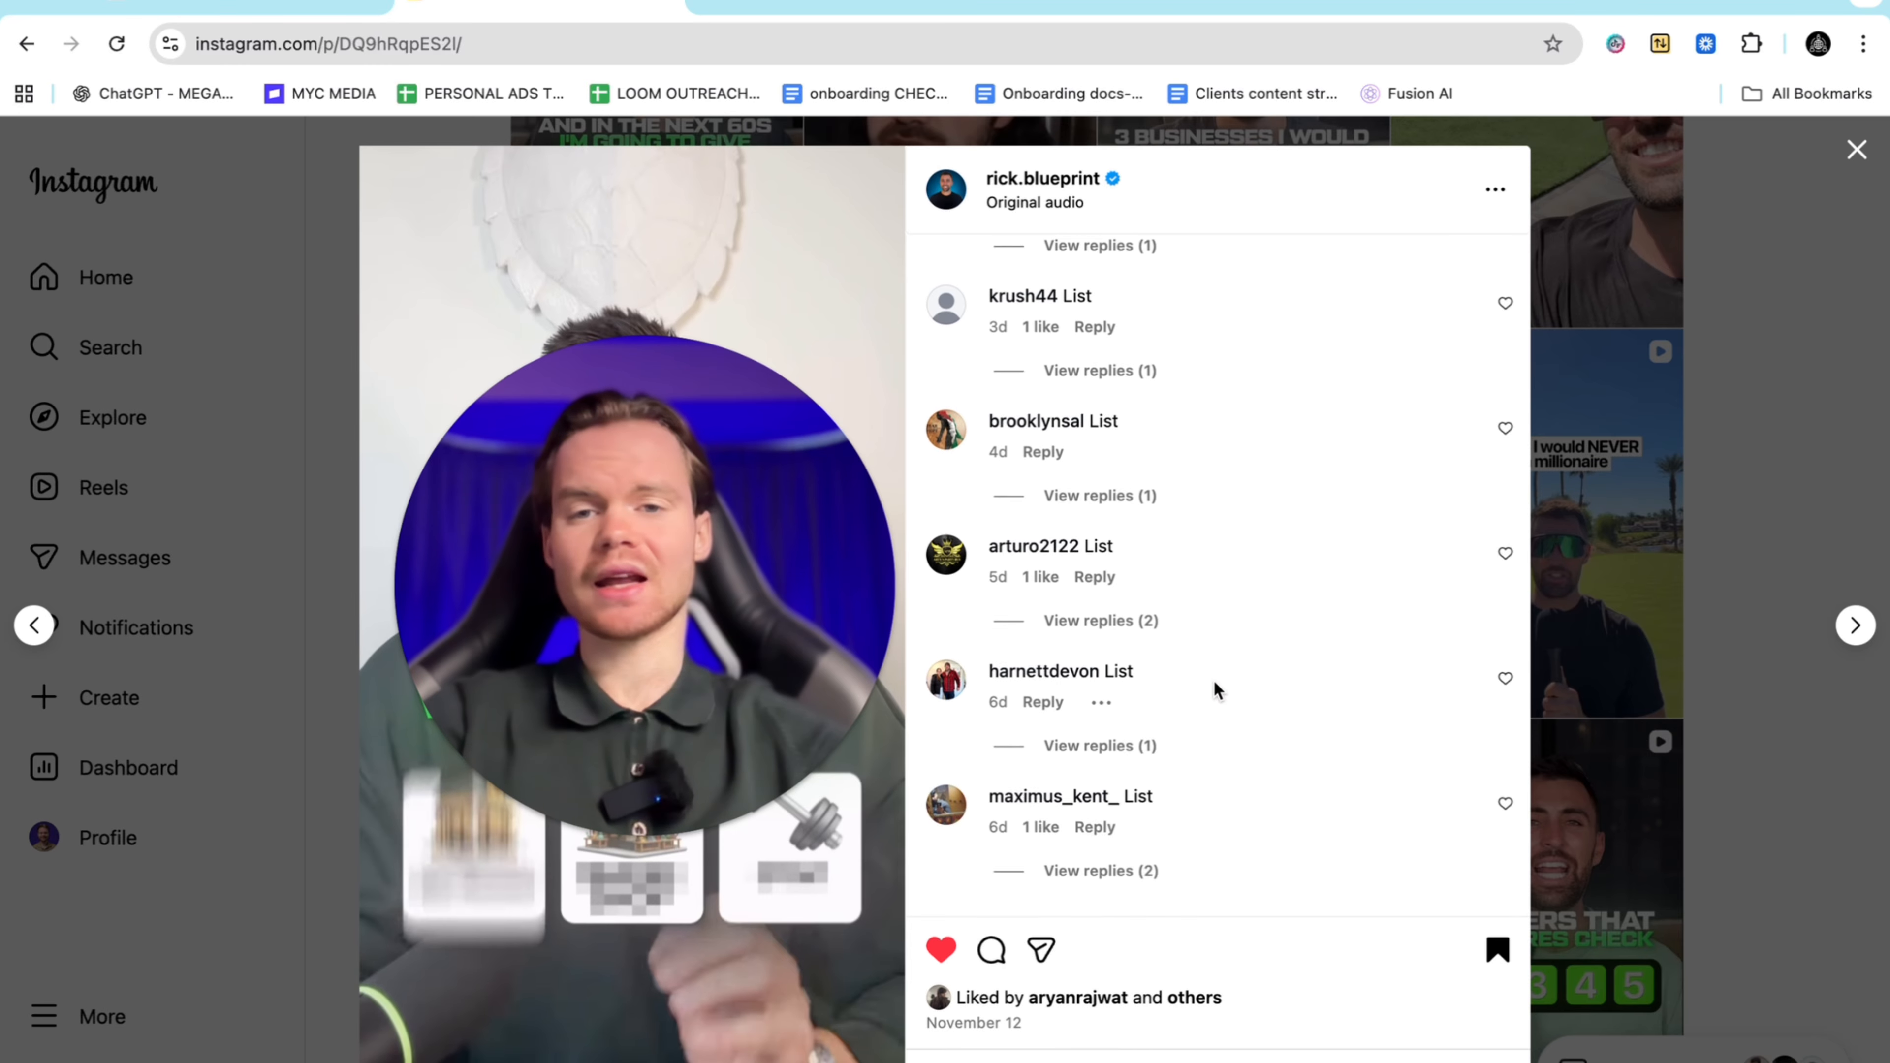
Review the reel's comments replying 'List', then switch to the ManyChat My Automations tab
scroll(1214, 680, "up", 2)
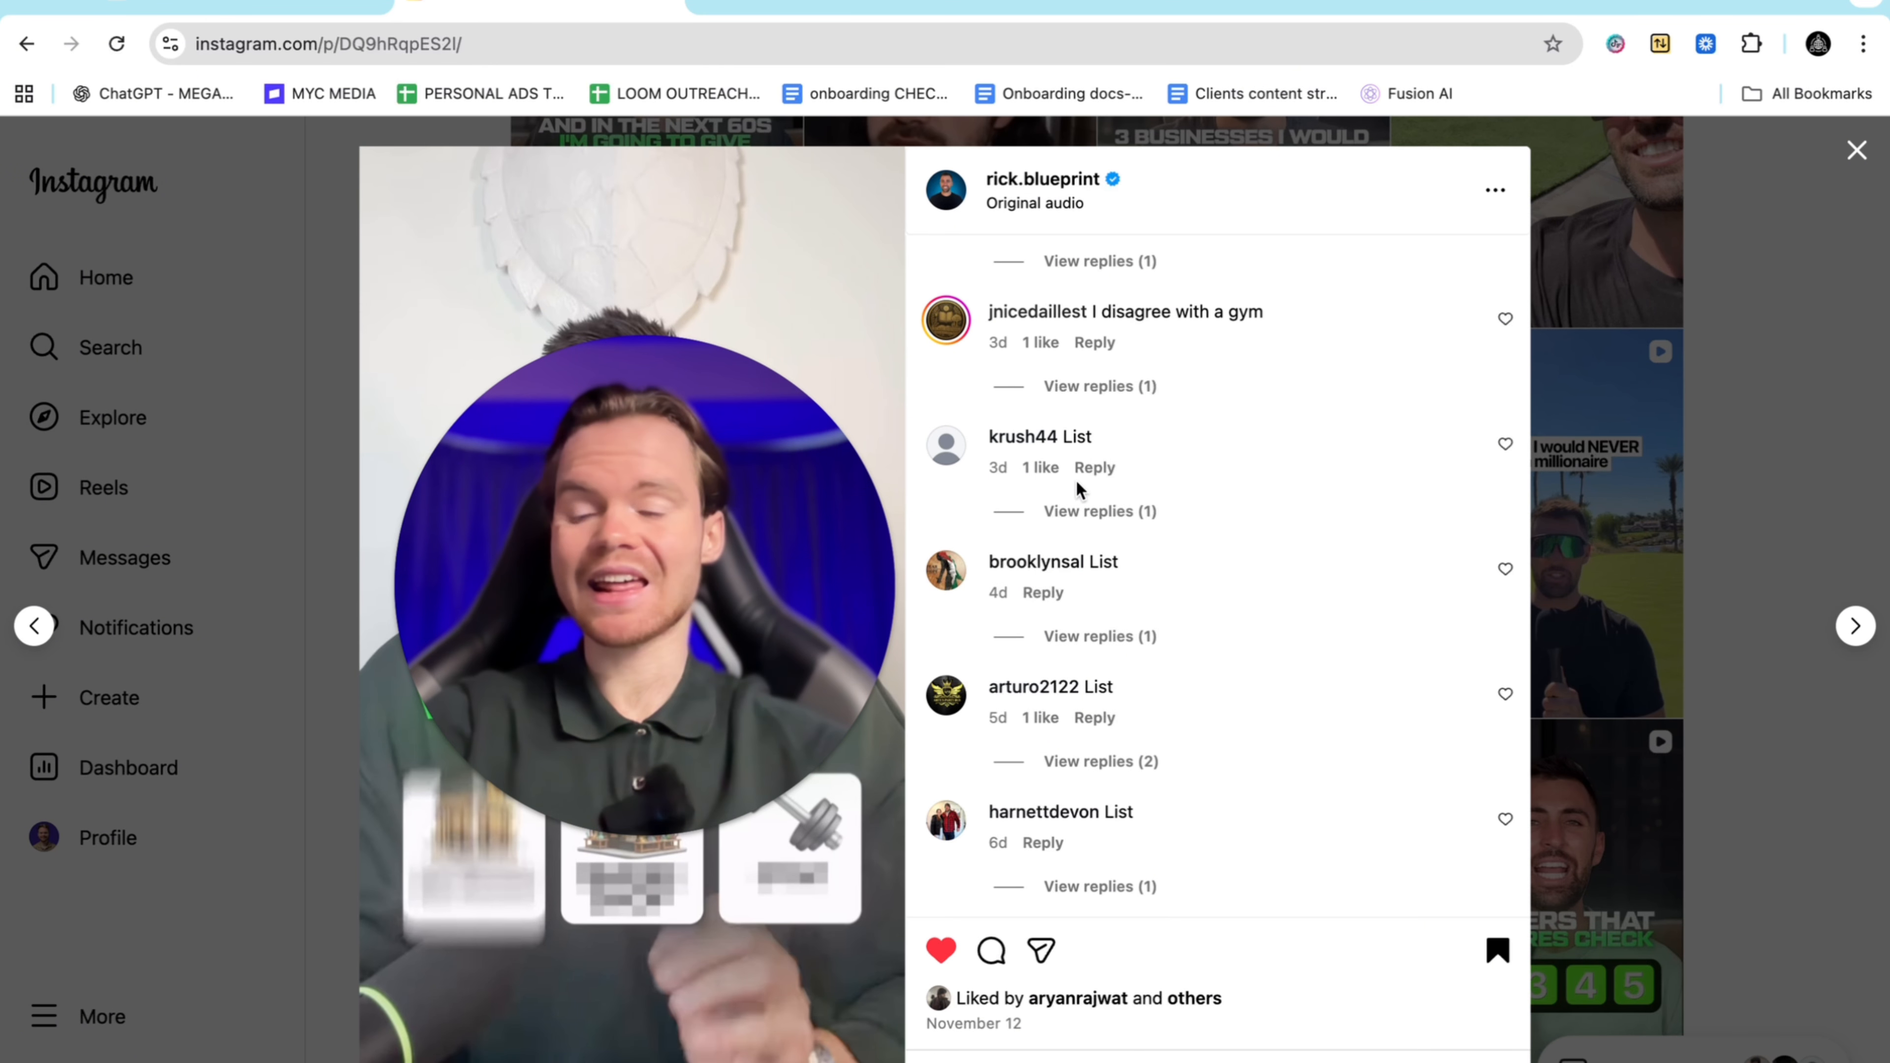
left_click(253, 4)
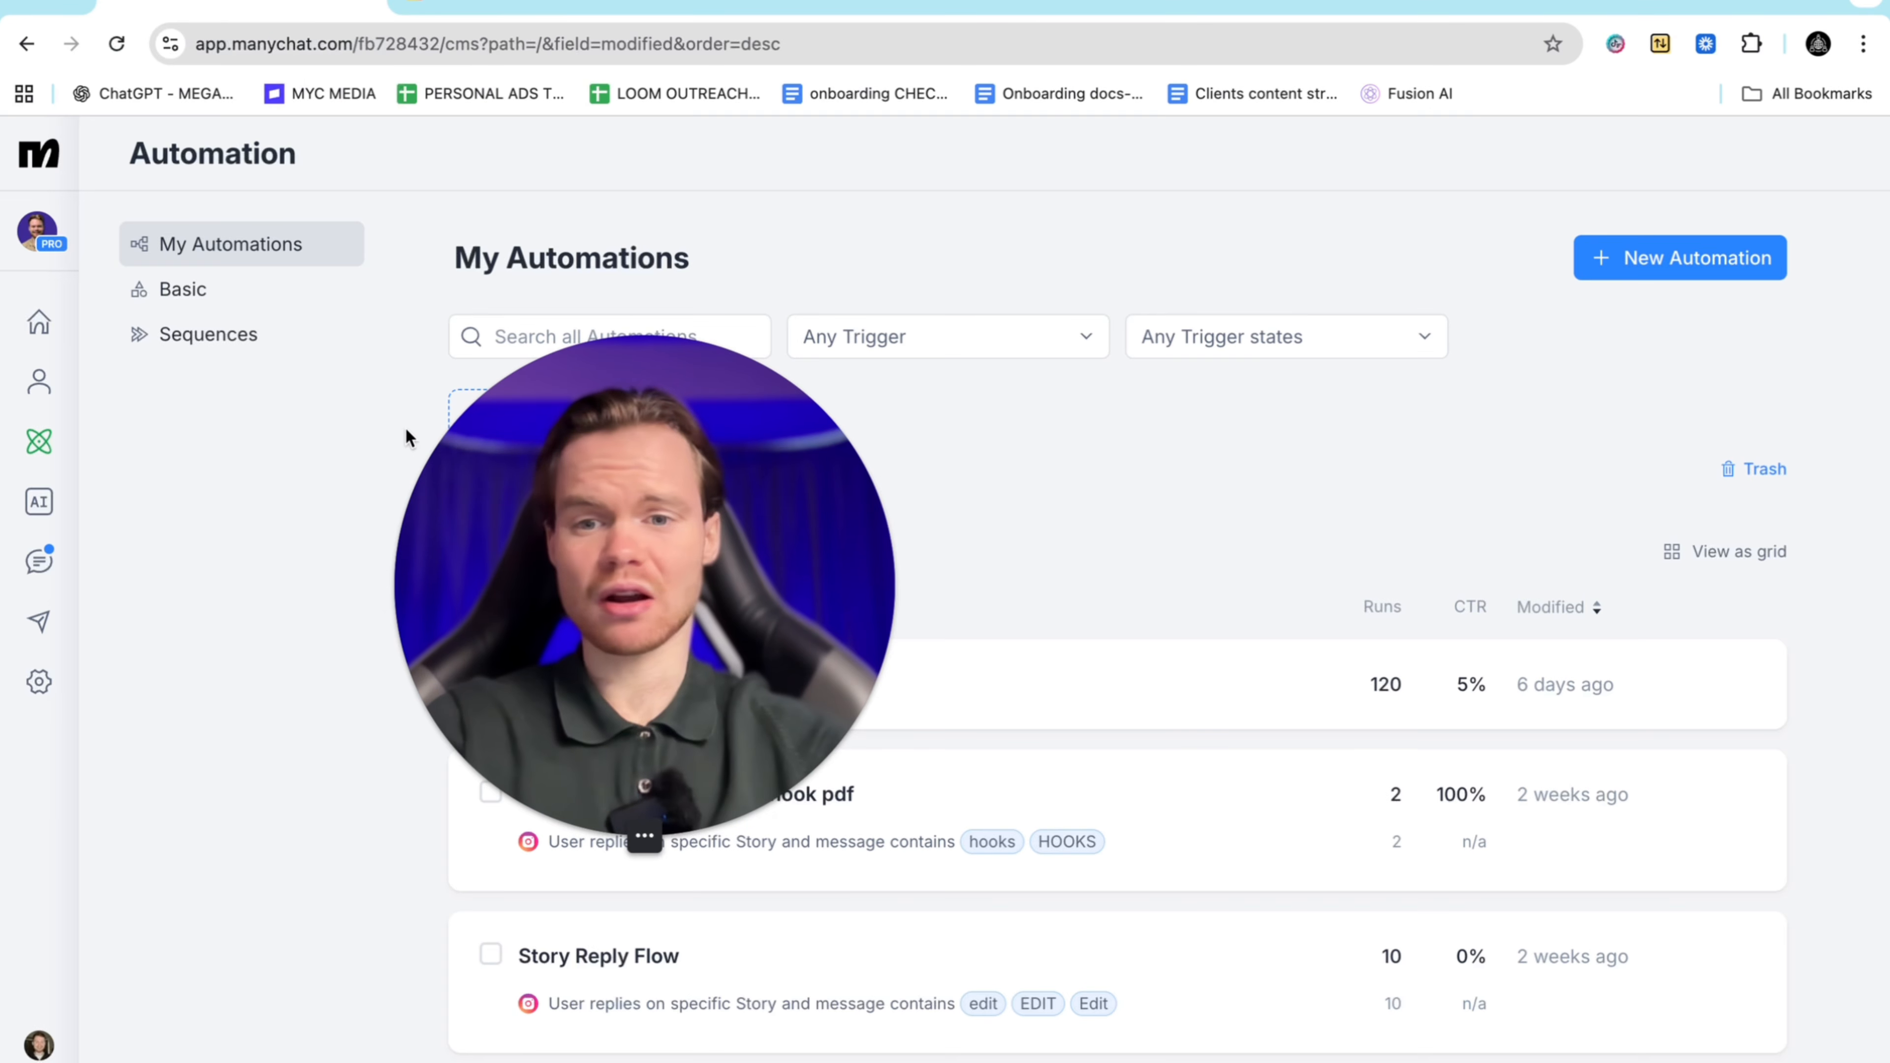
From the Automations list, start a new automation to bring up the Templates gallery
mouse_move(654, 817)
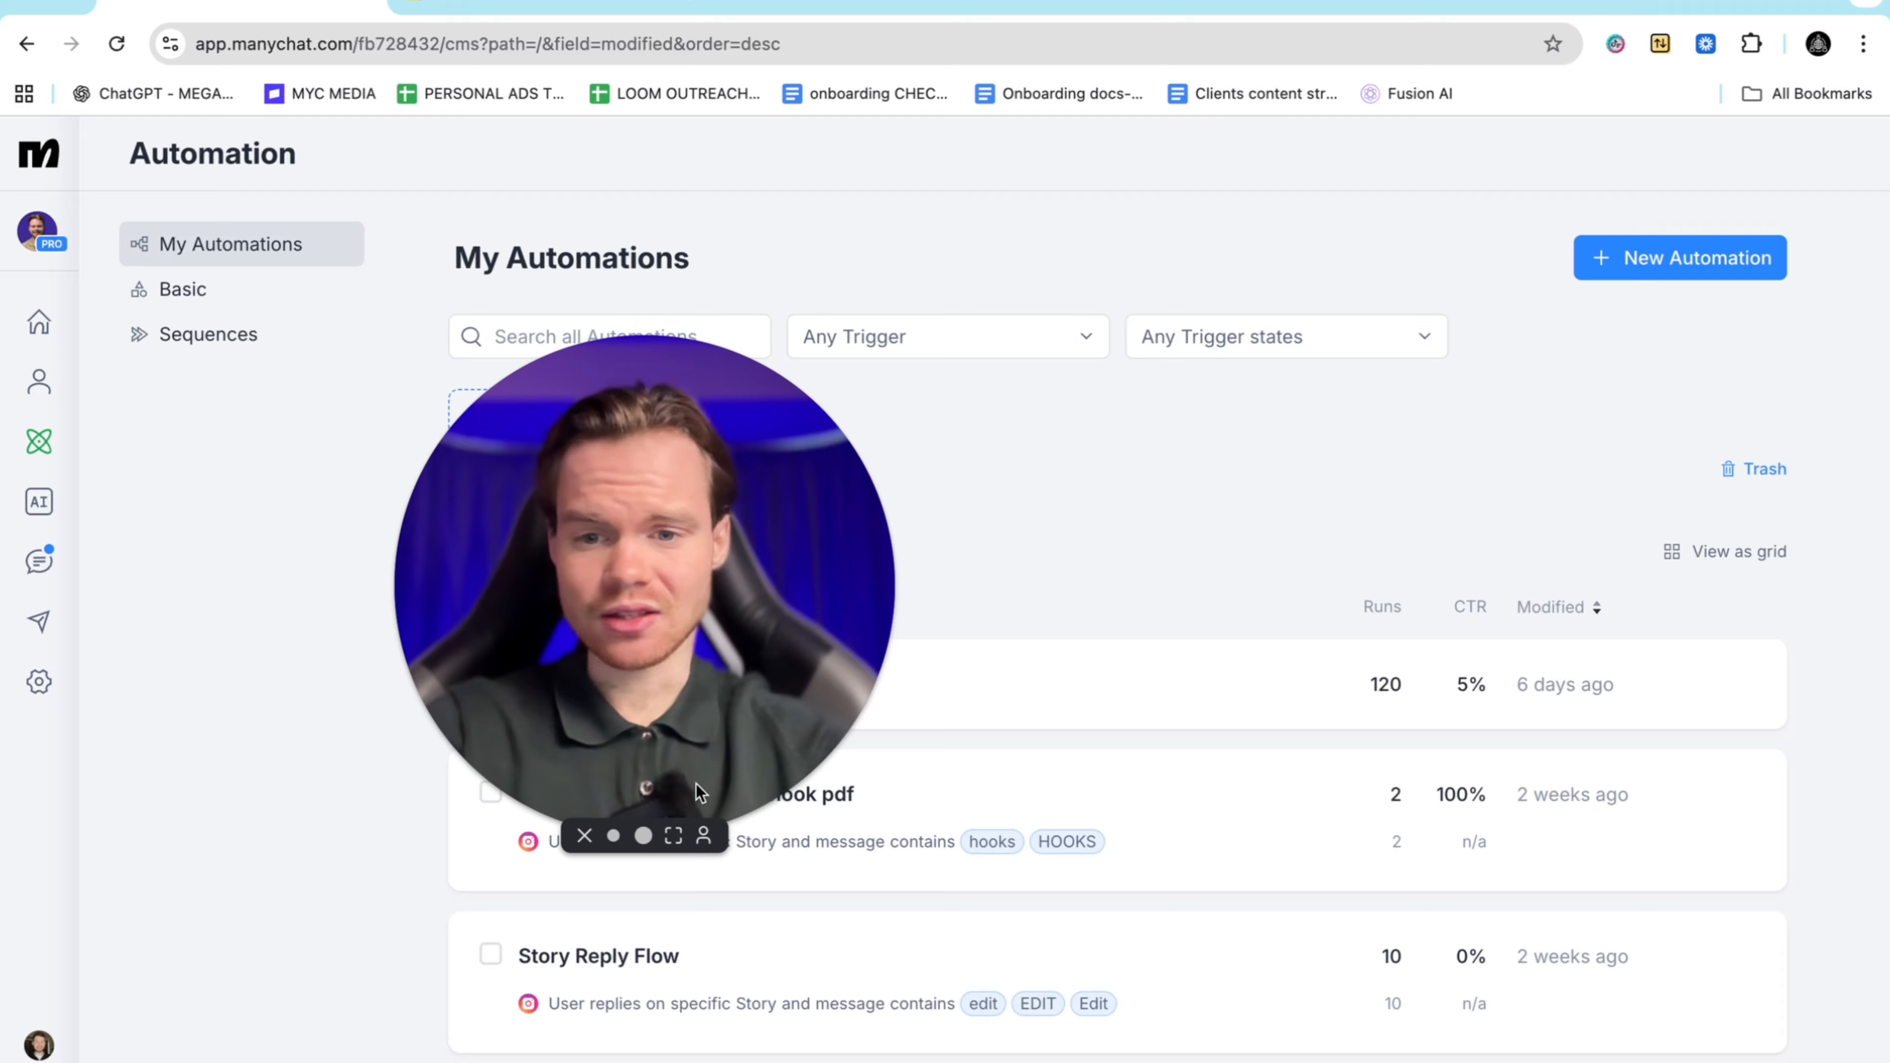
left_click_drag(668, 481, 524, 421)
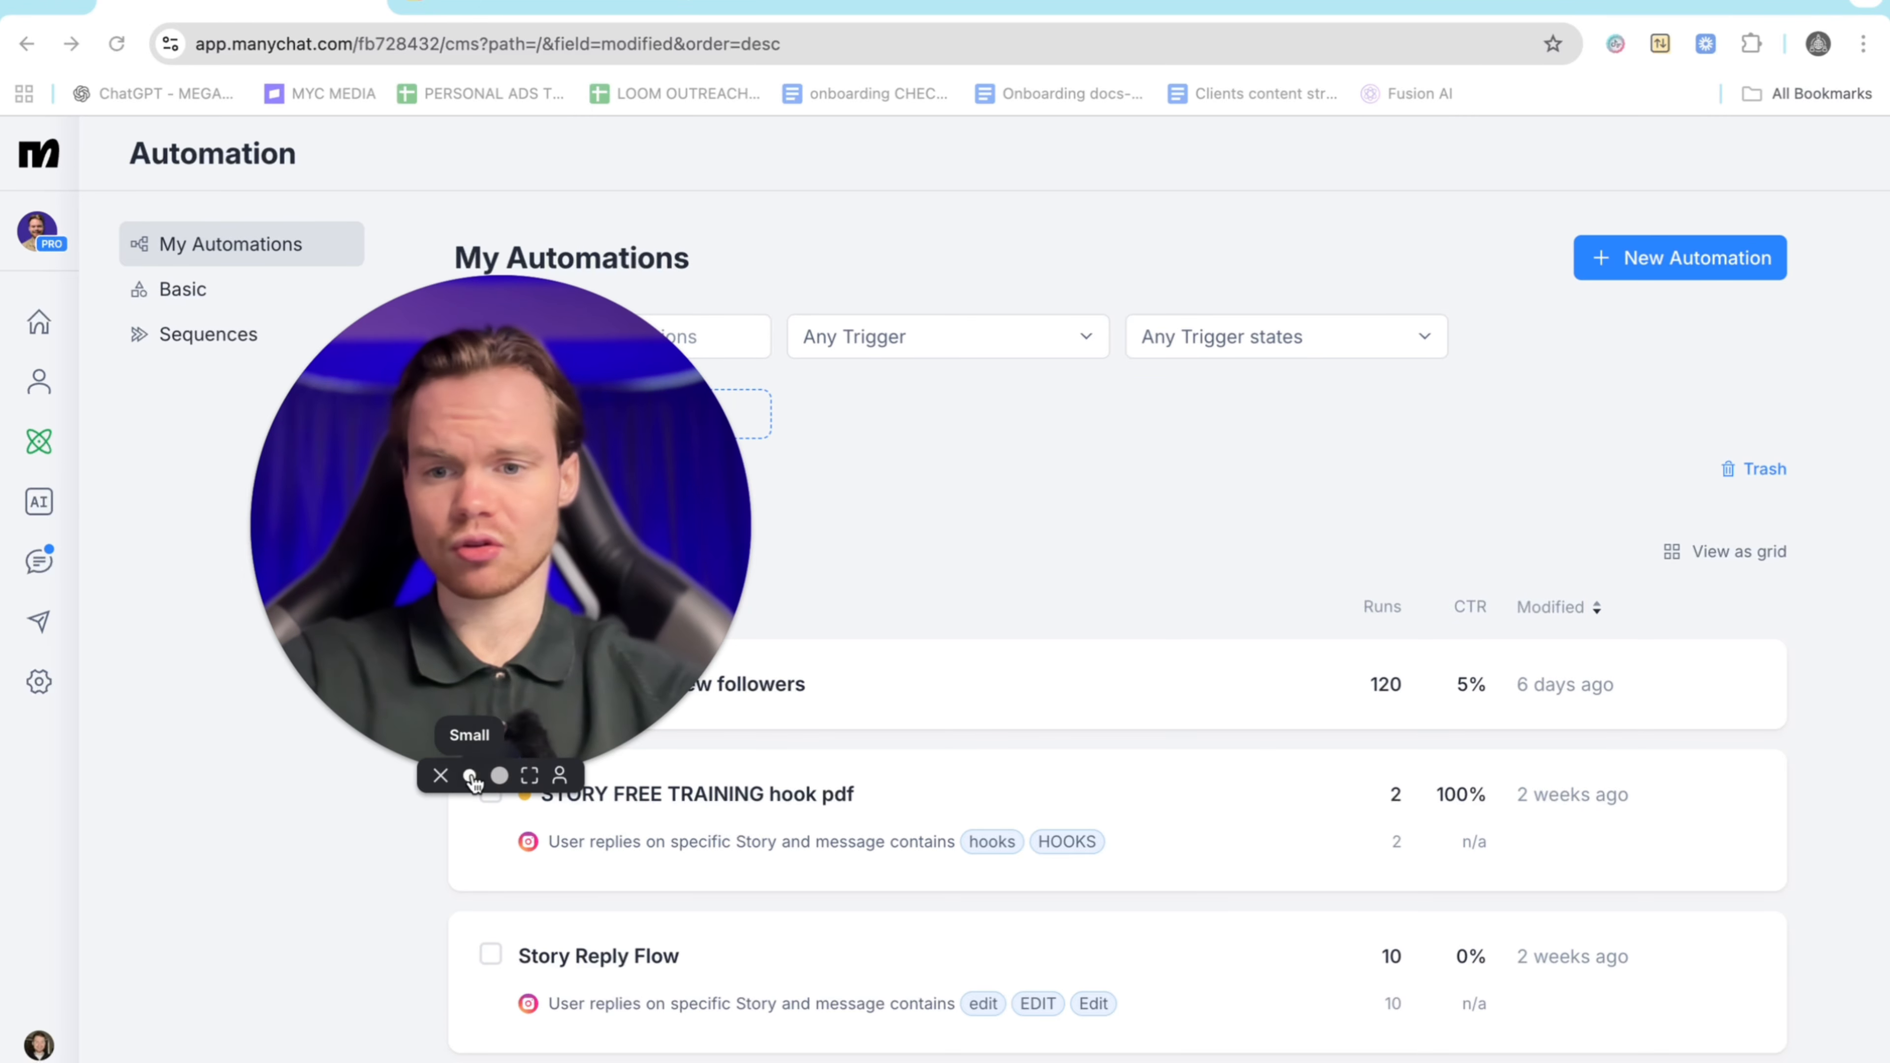
left_click(469, 773)
left_click_drag(393, 668, 327, 564)
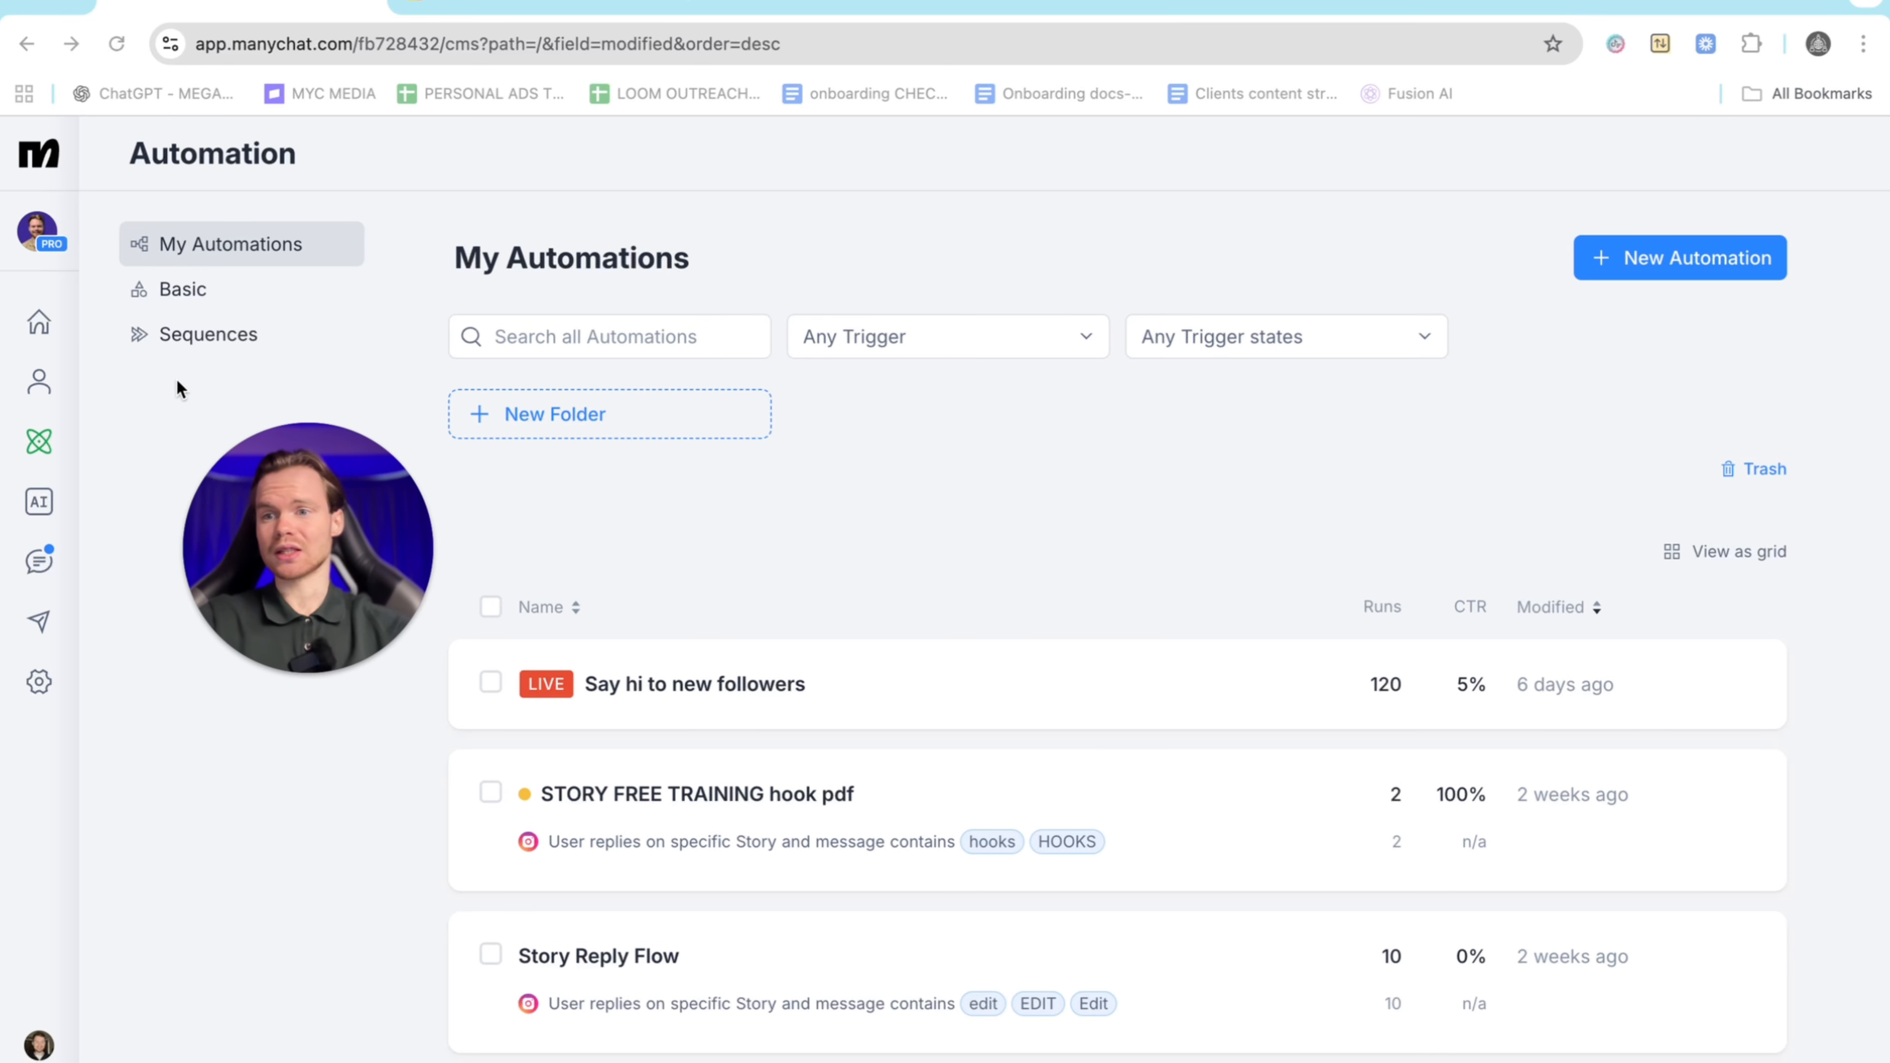
left_click(37, 452)
left_click(1674, 258)
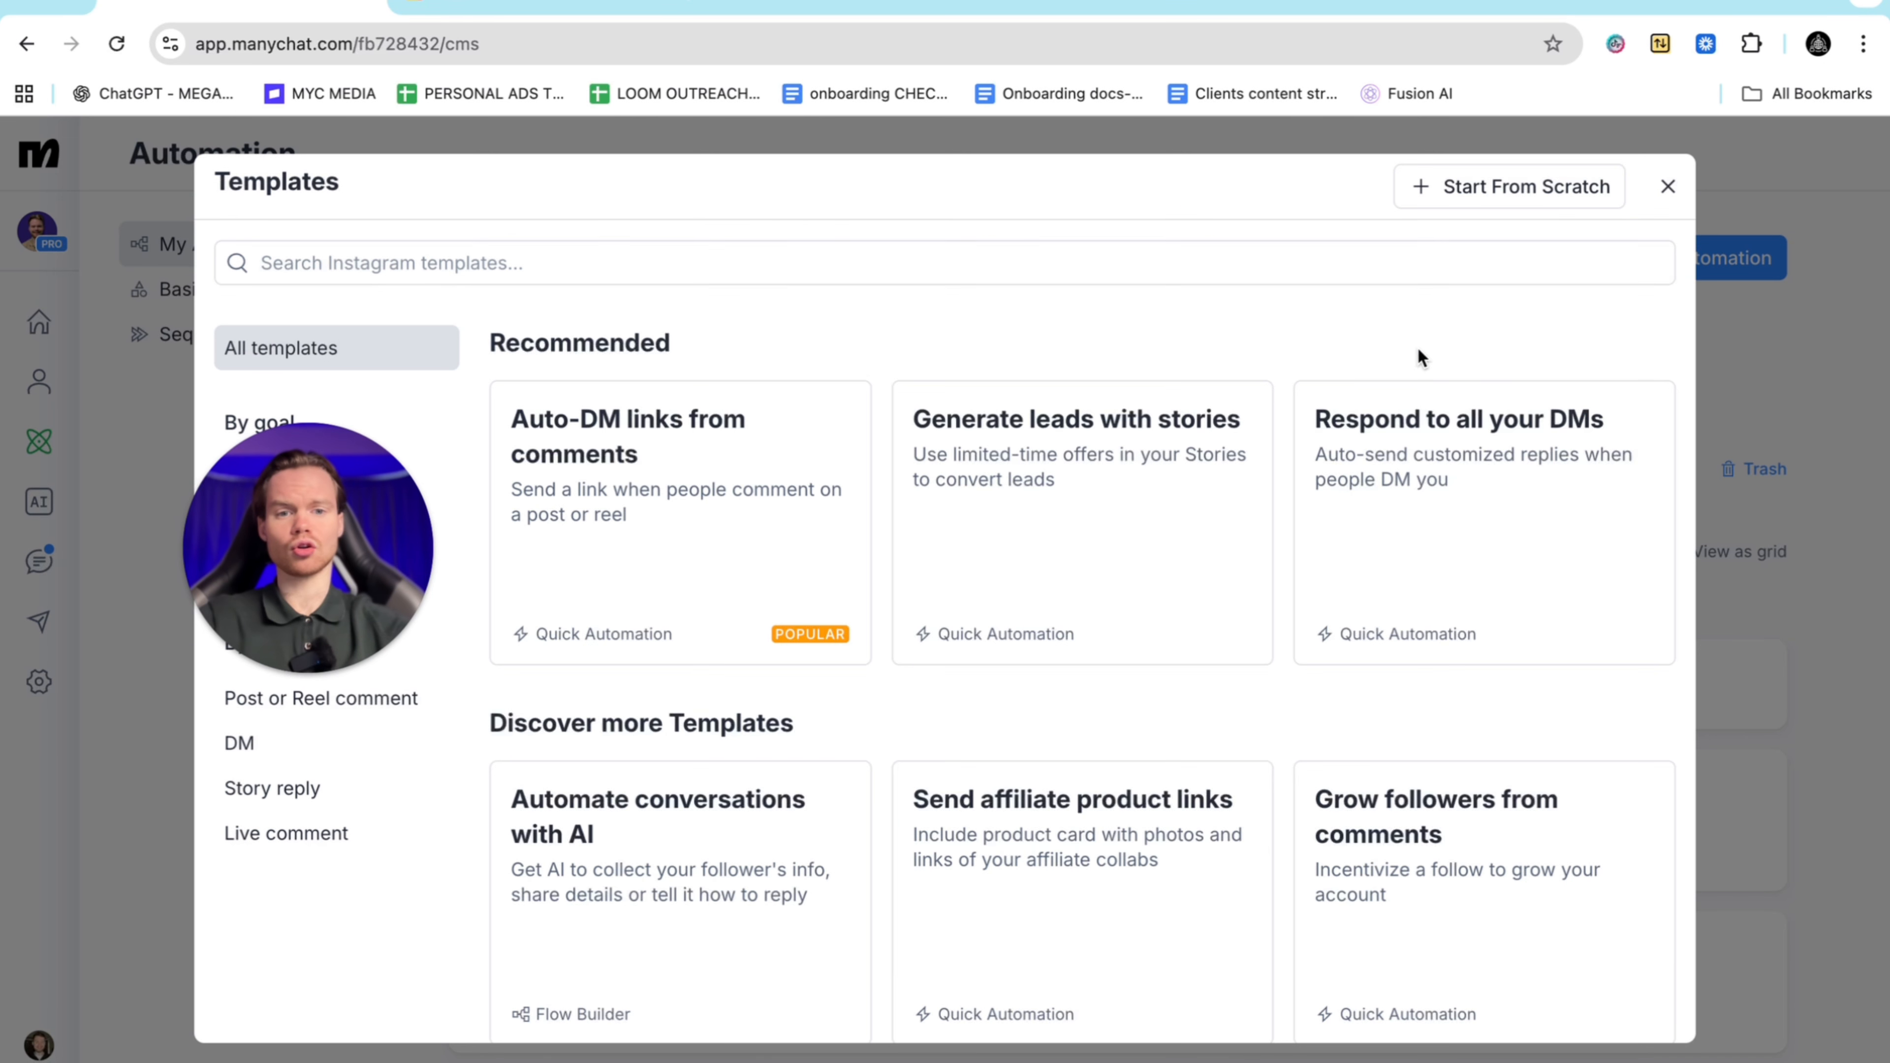
Start from scratch with a completely blank automation
left_click(1480, 195)
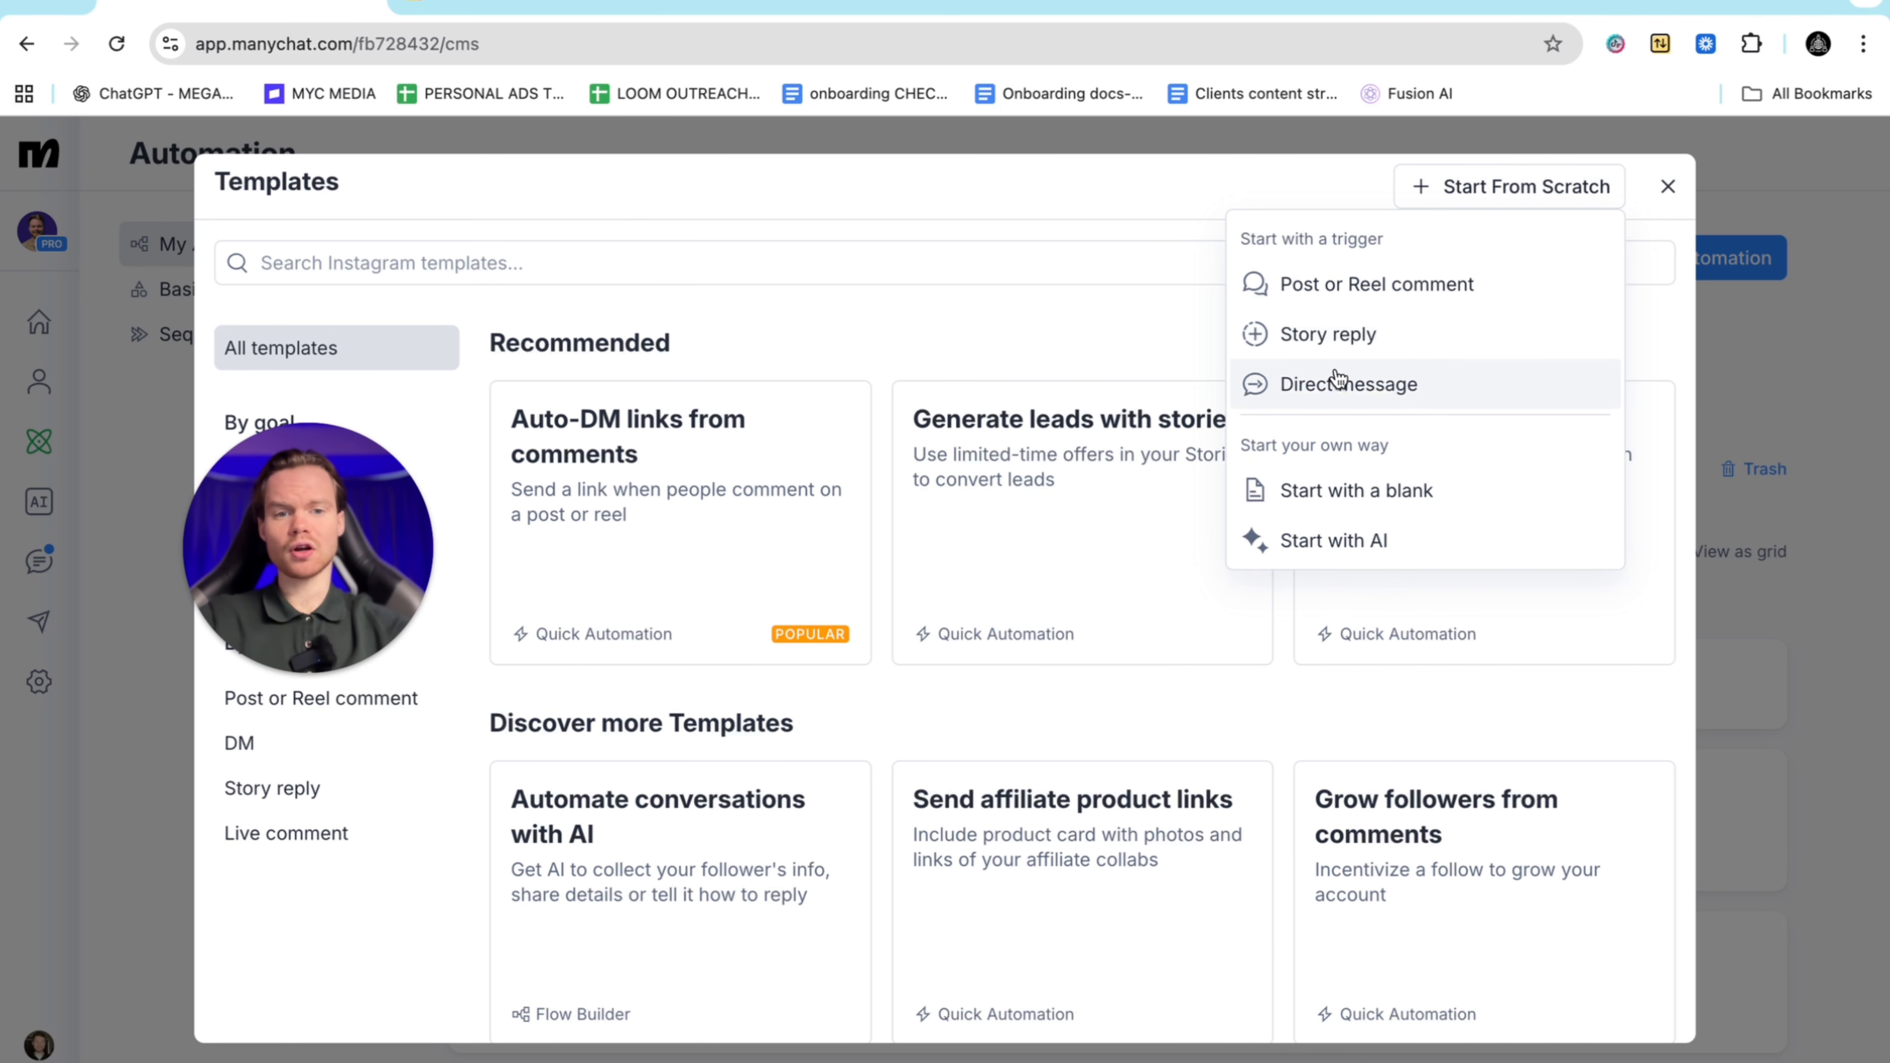
left_click(1331, 495)
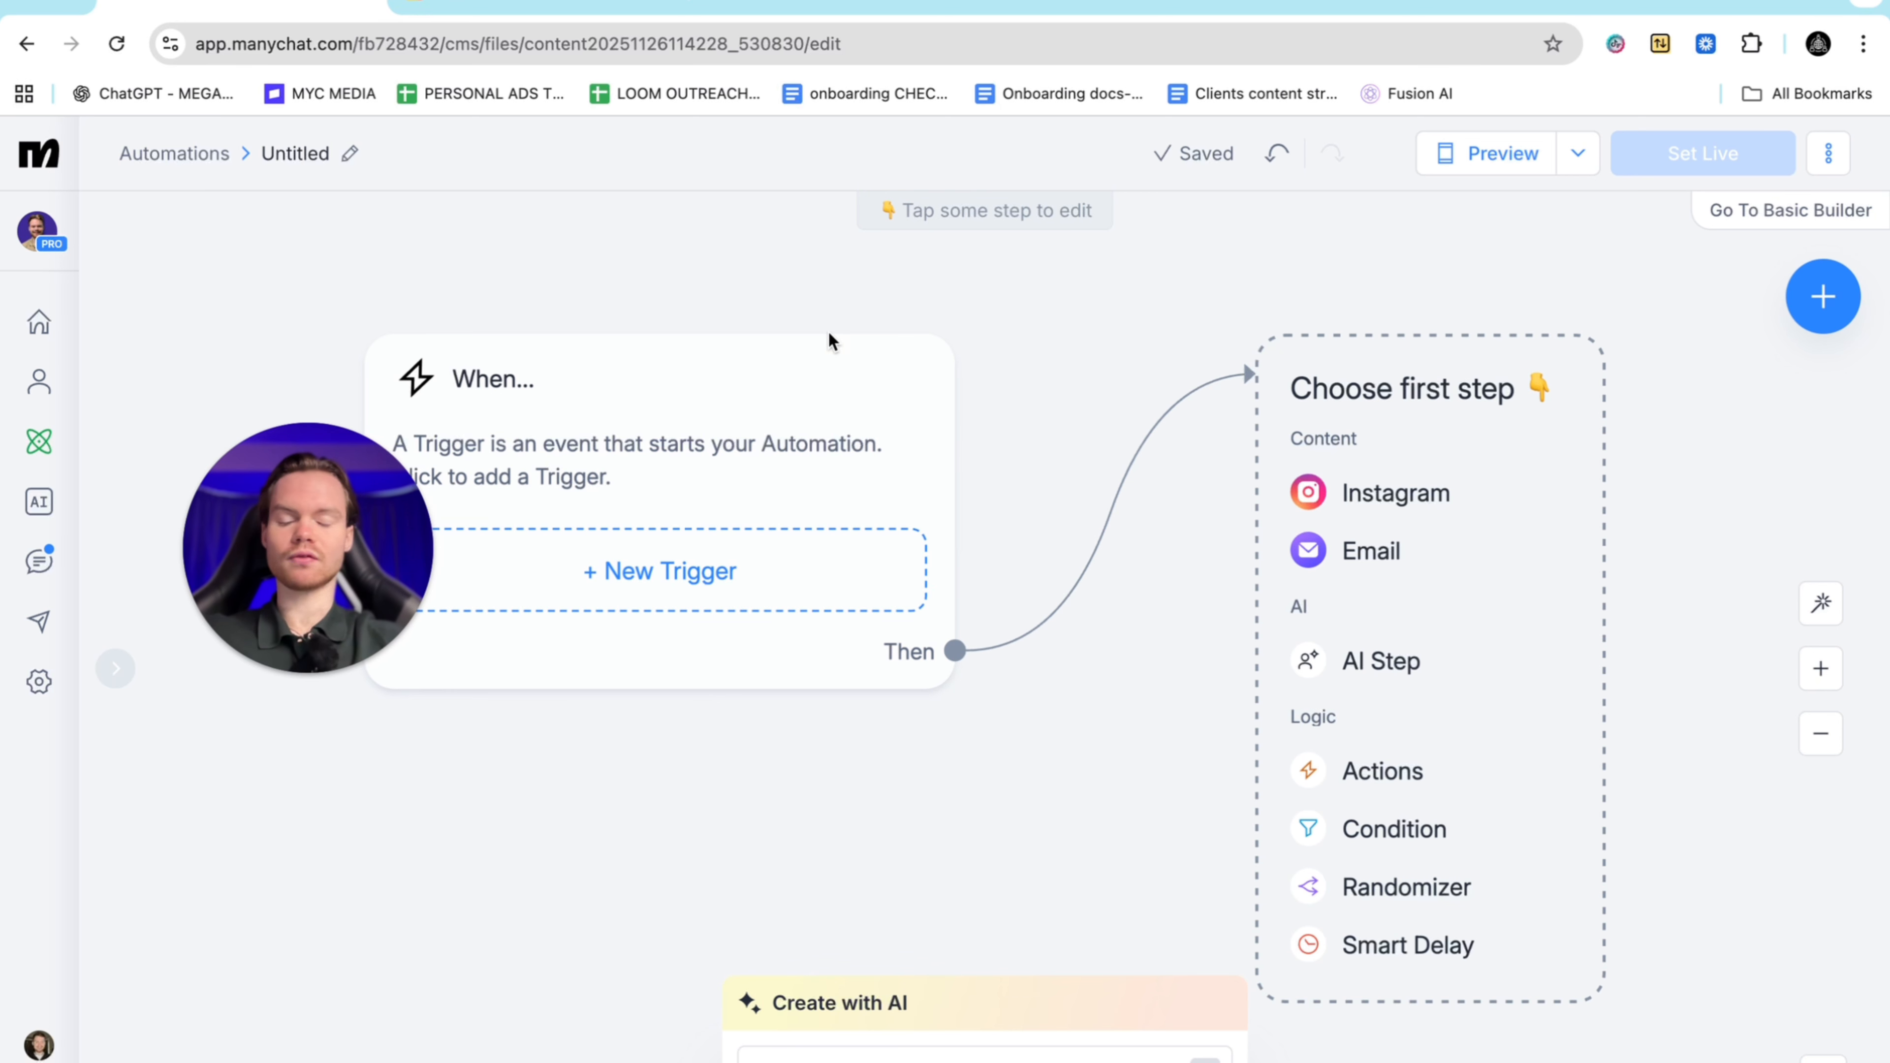
Add a 'User comments on your Post or Reel' trigger to the When card
scroll(829, 331, "left", 2)
scroll(829, 331, "up", 1)
scroll(829, 330, "down", 3)
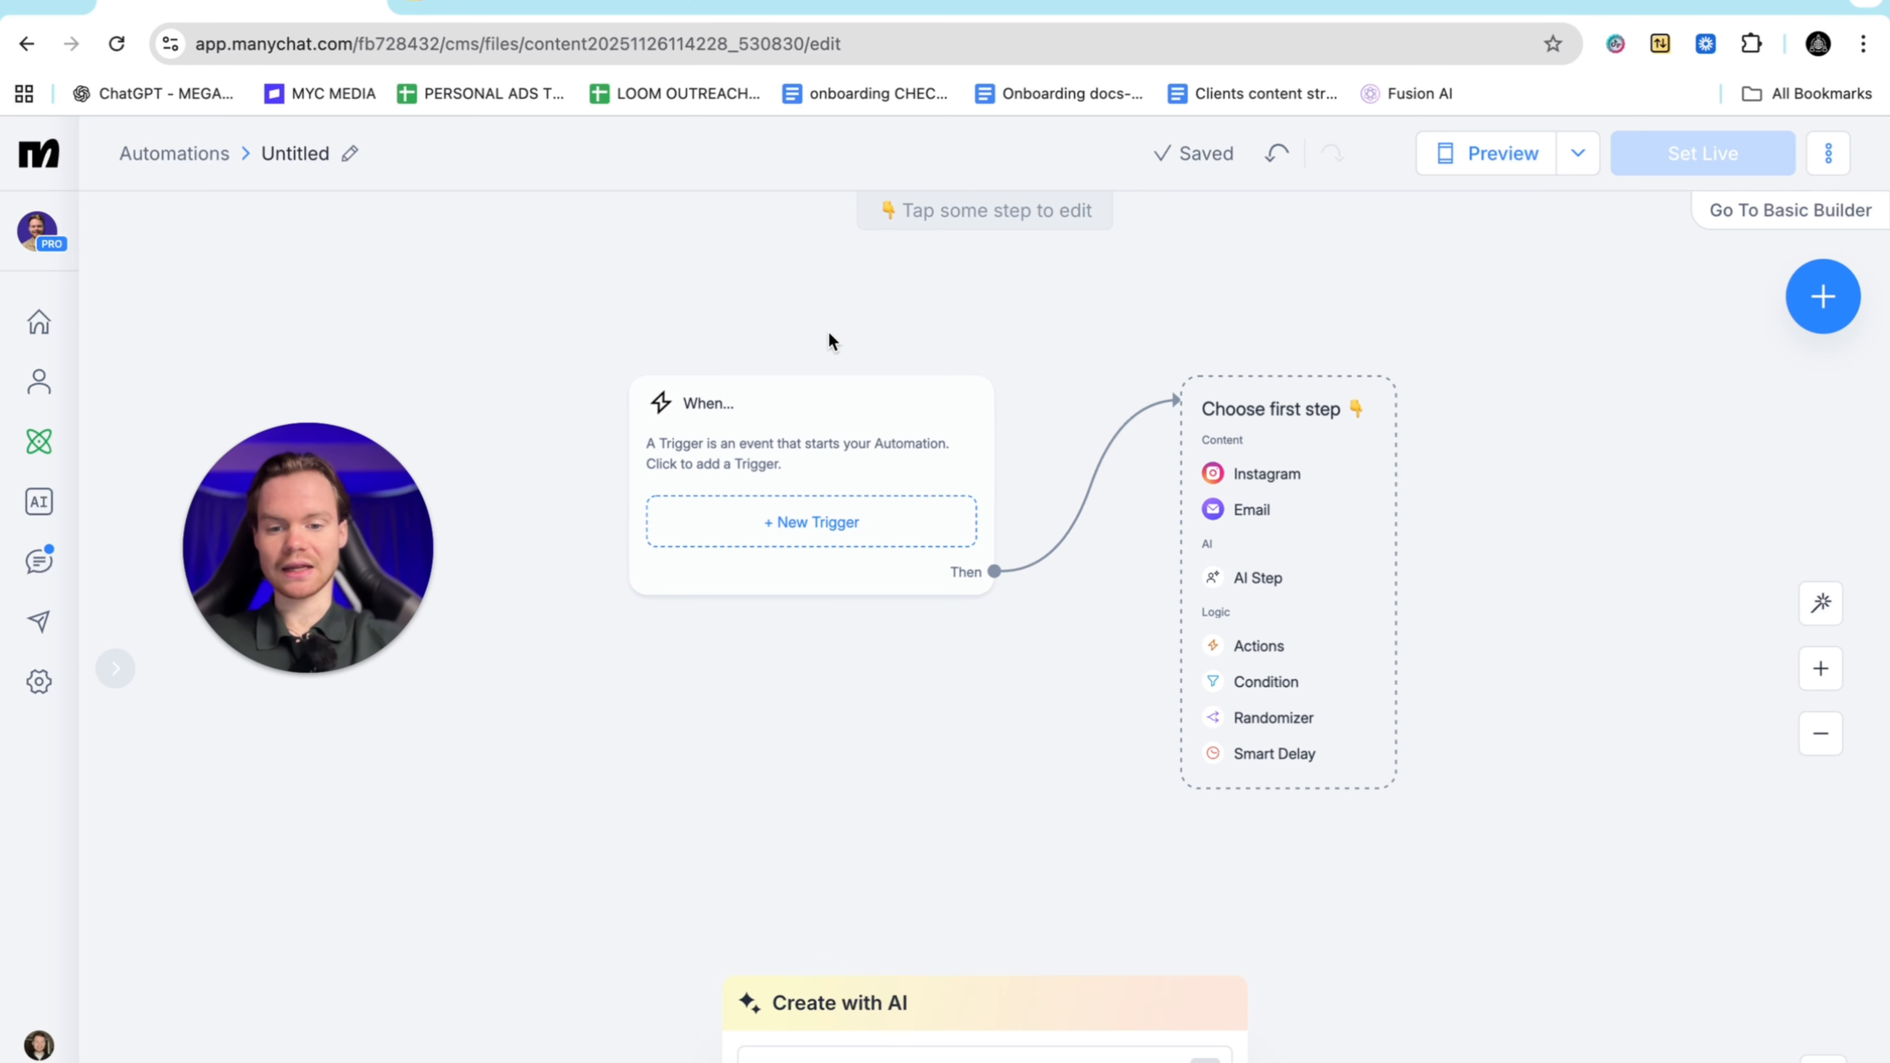
left_click(841, 431)
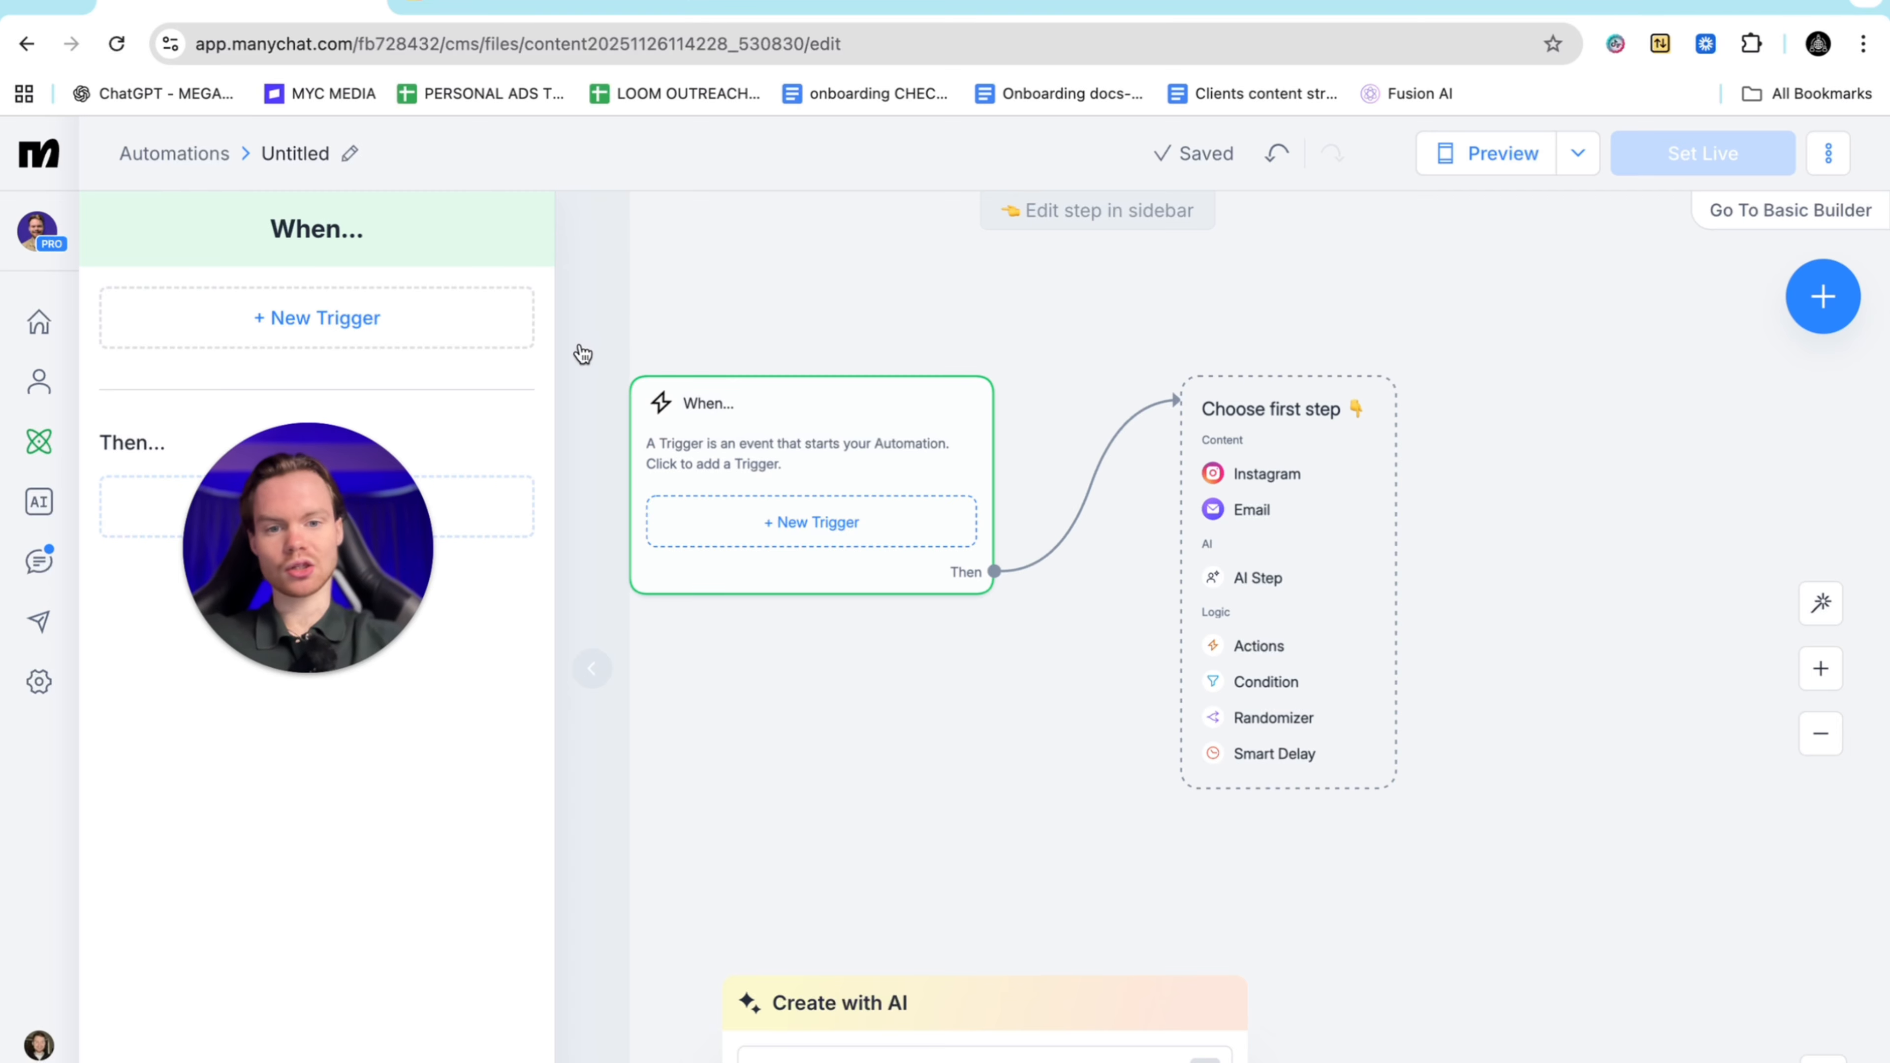
left_click(365, 317)
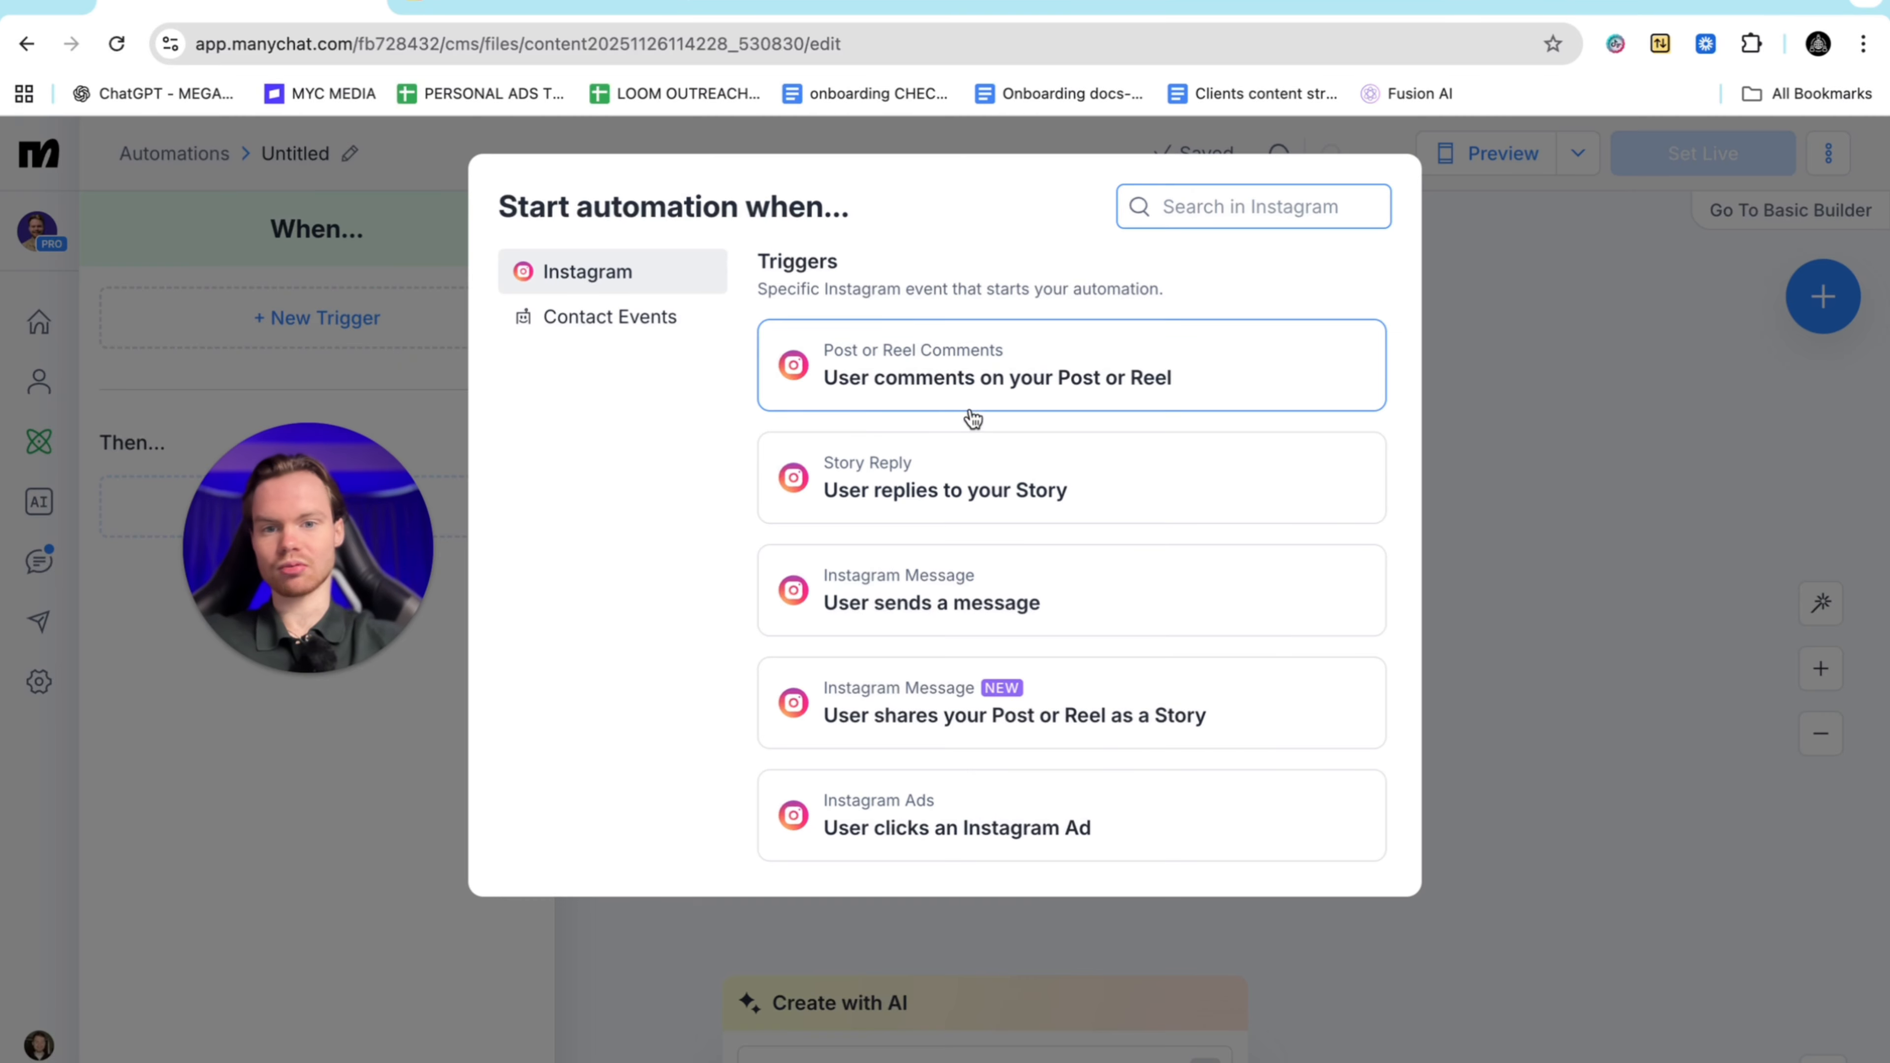
left_click(1012, 384)
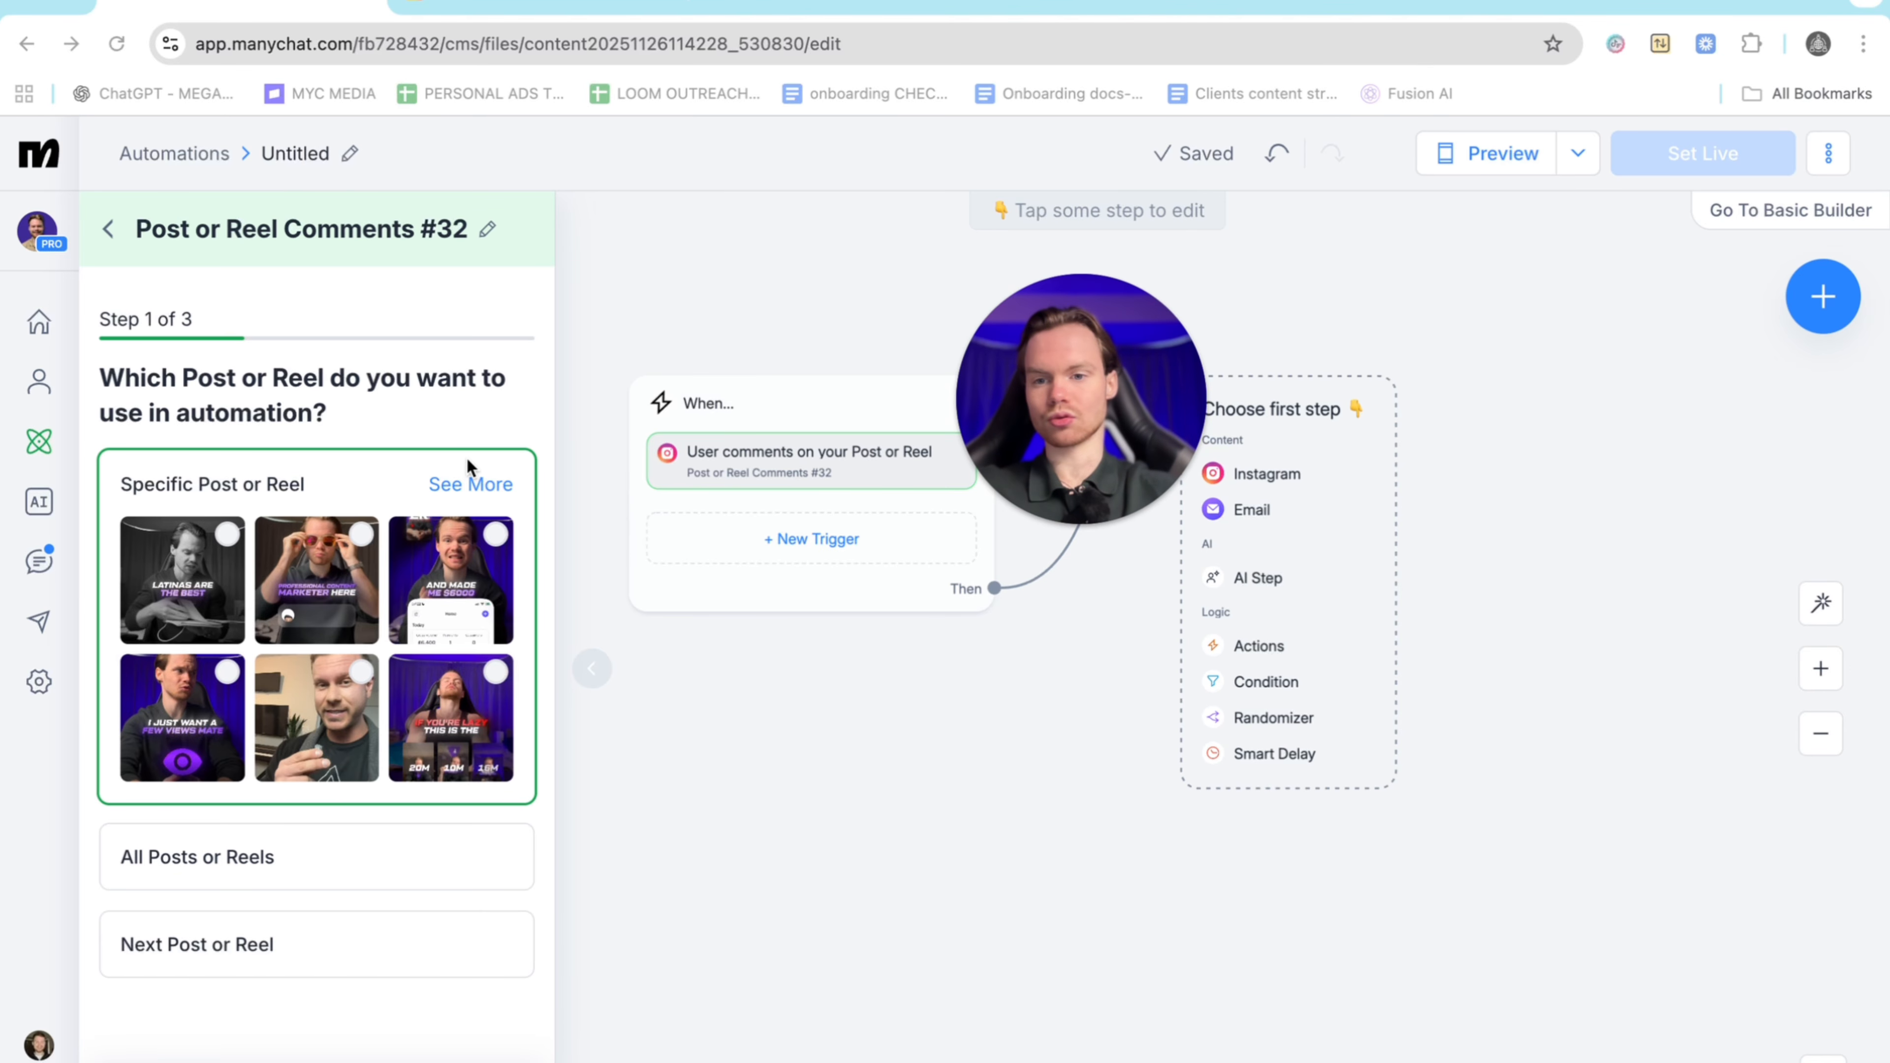
Apply the comment trigger to All Posts or Reels with the keyword 'list'
left_click(211, 864)
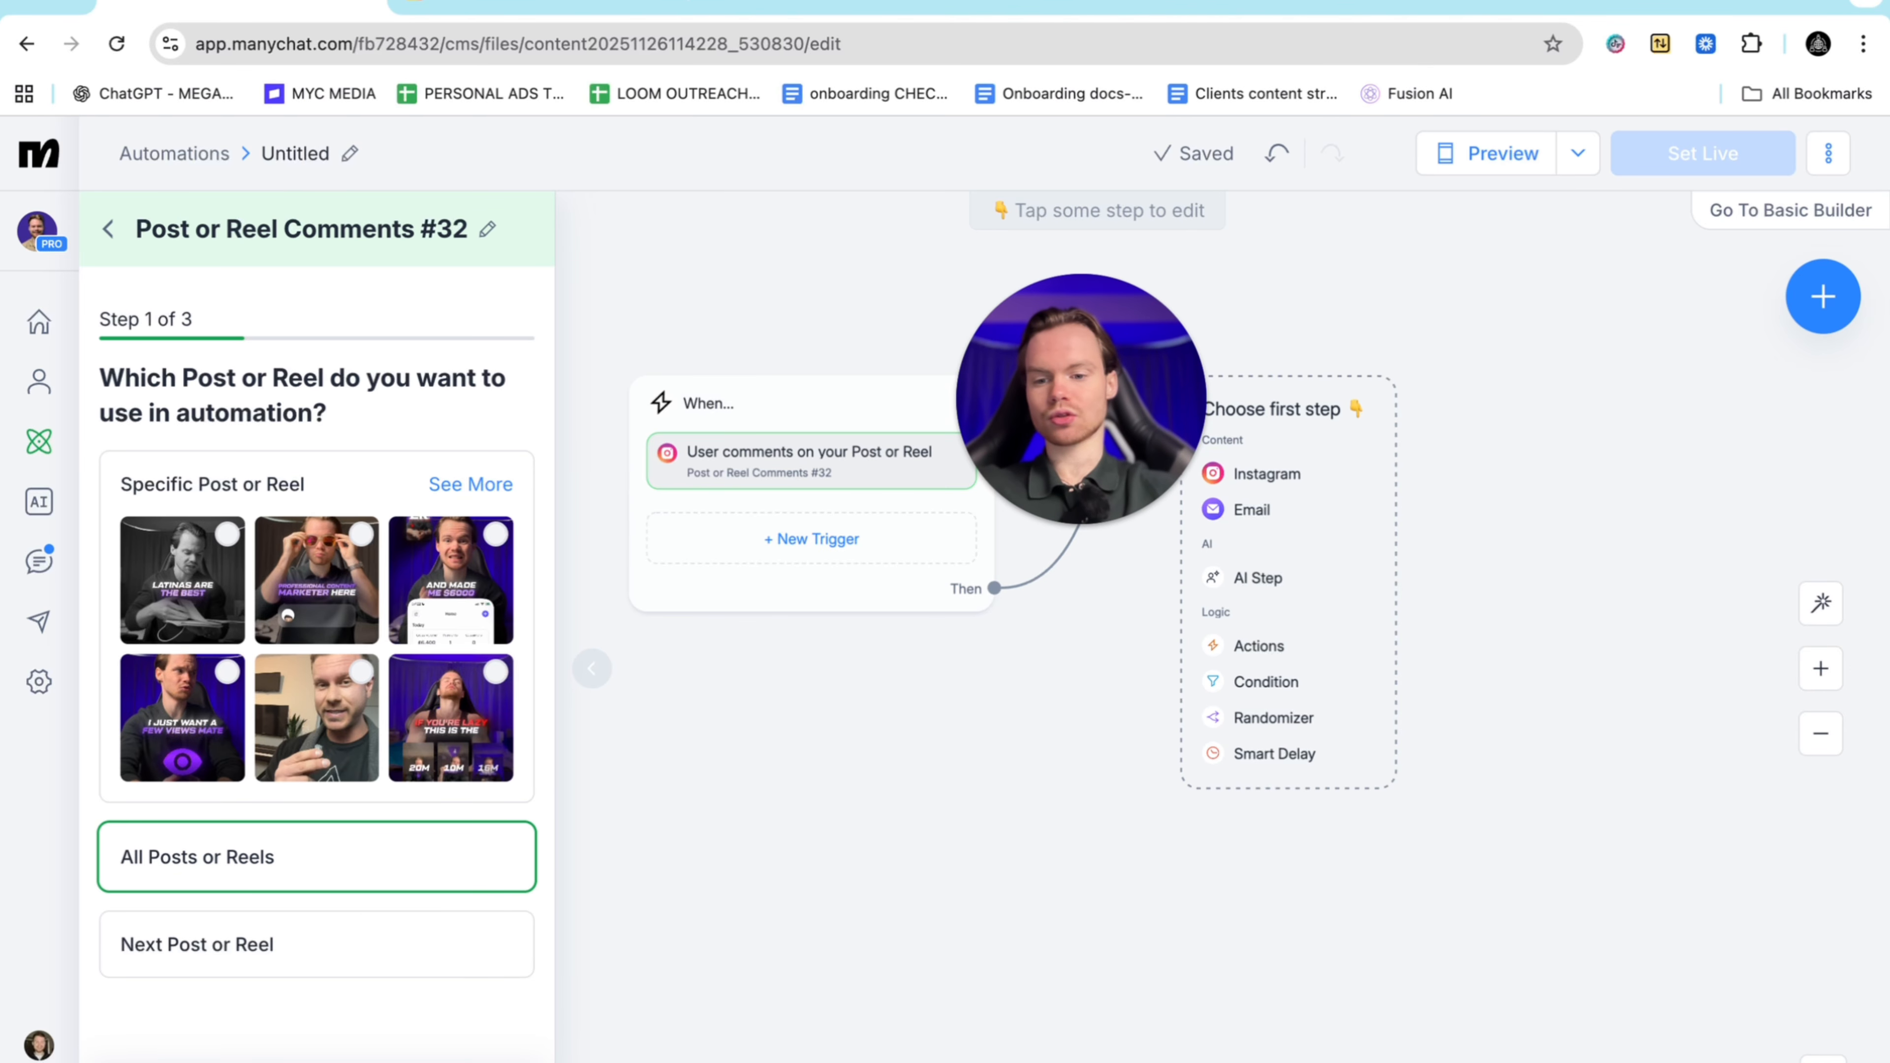
left_click(462, 1060)
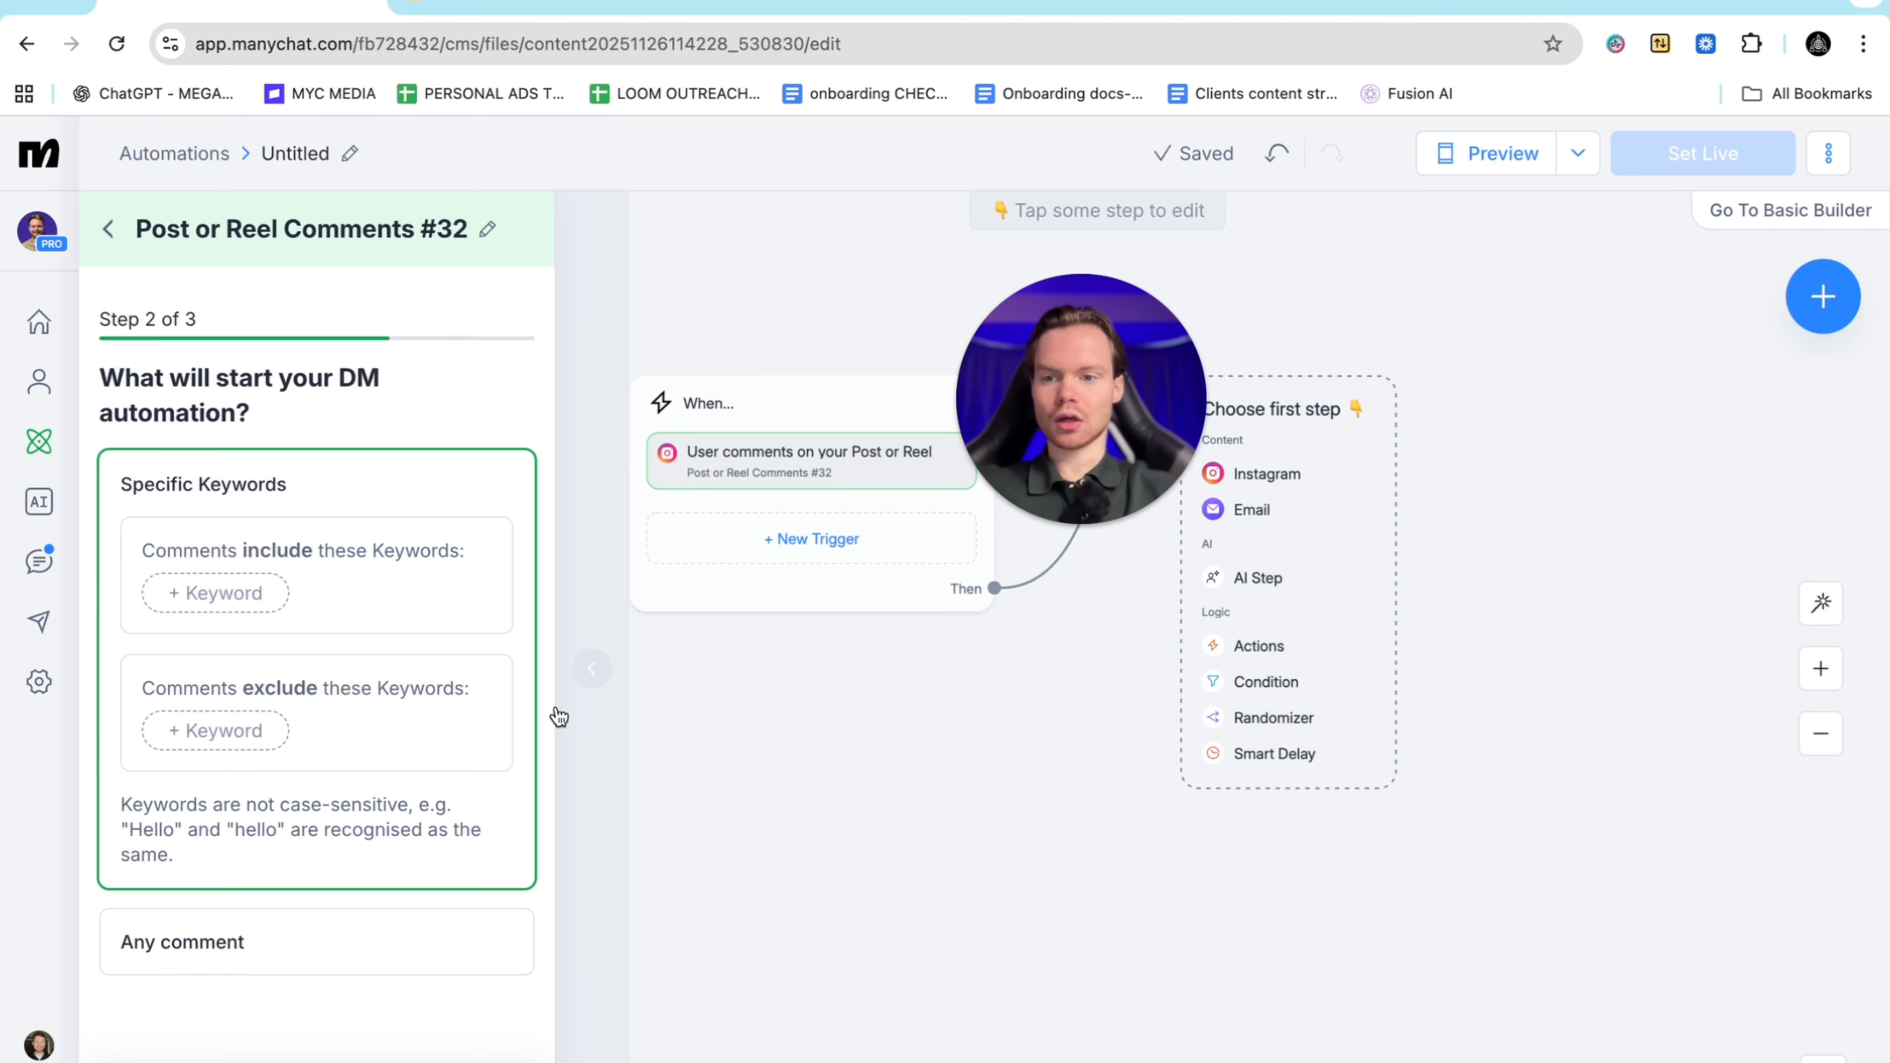
left_click(214, 588)
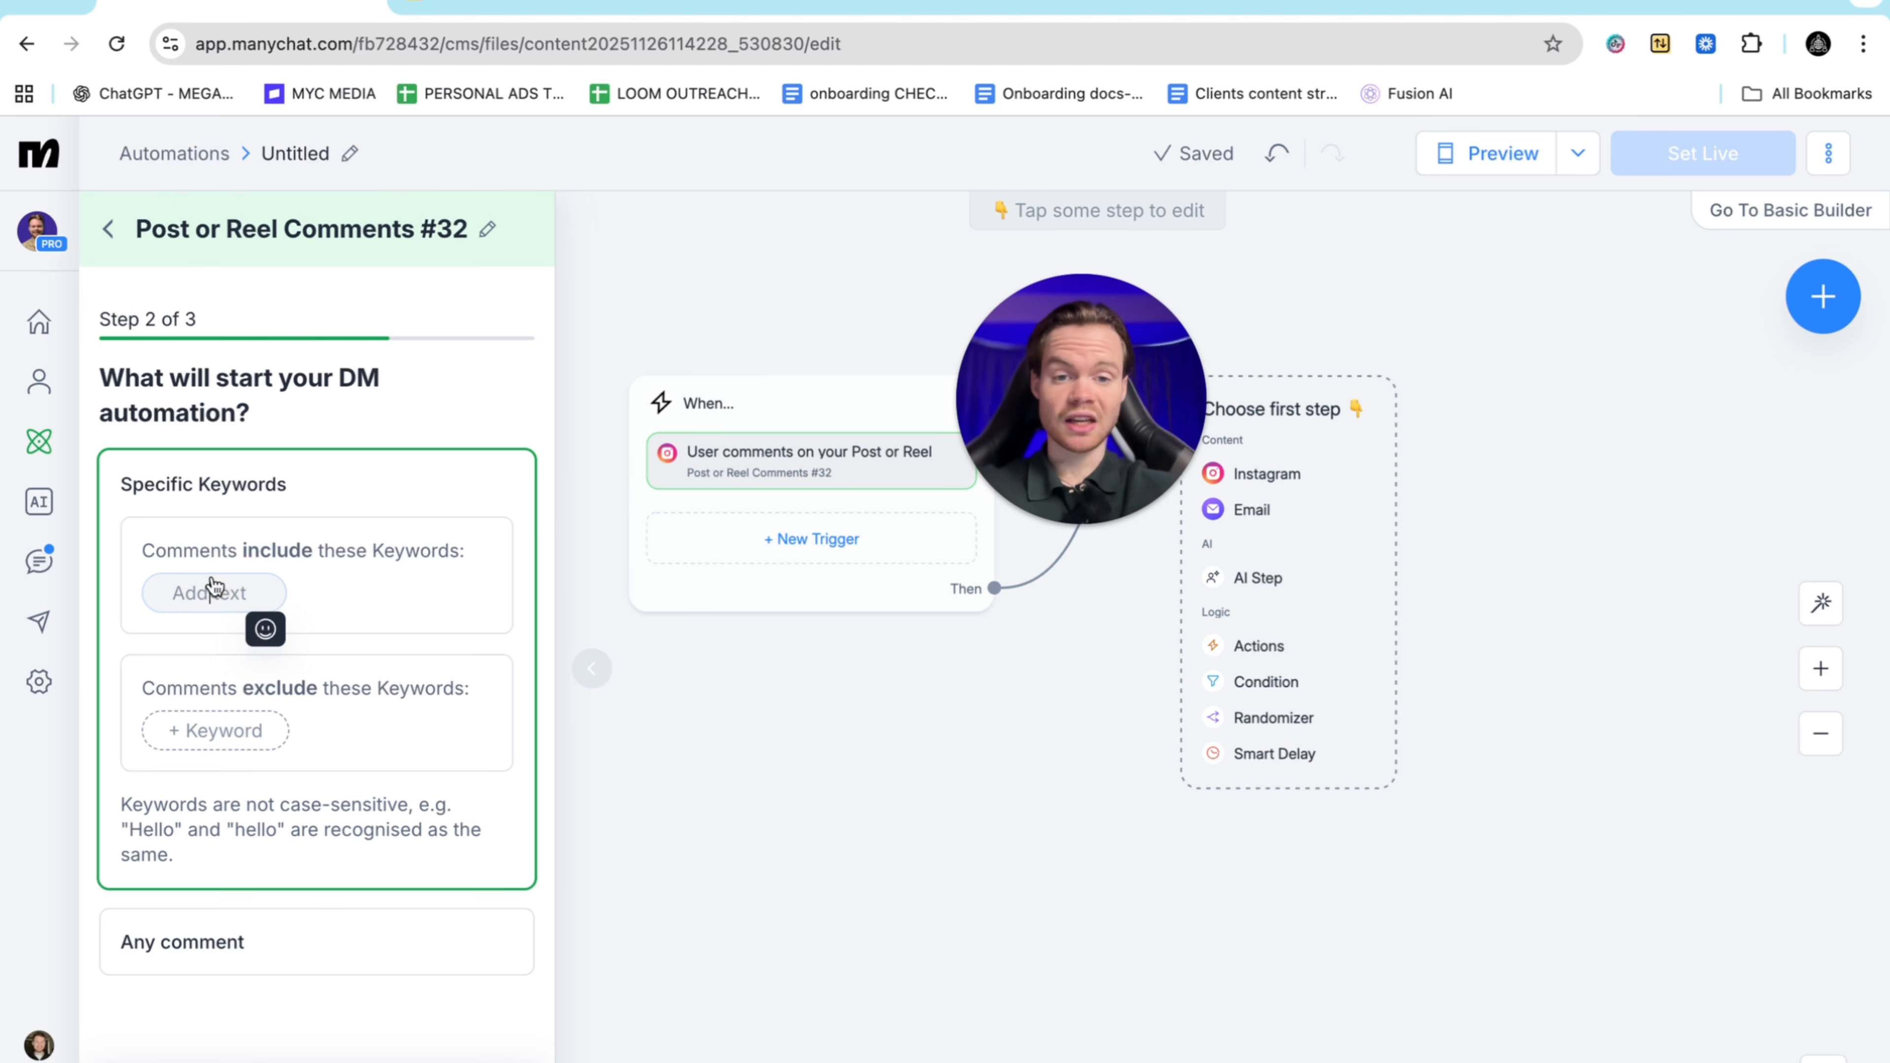
type("list")
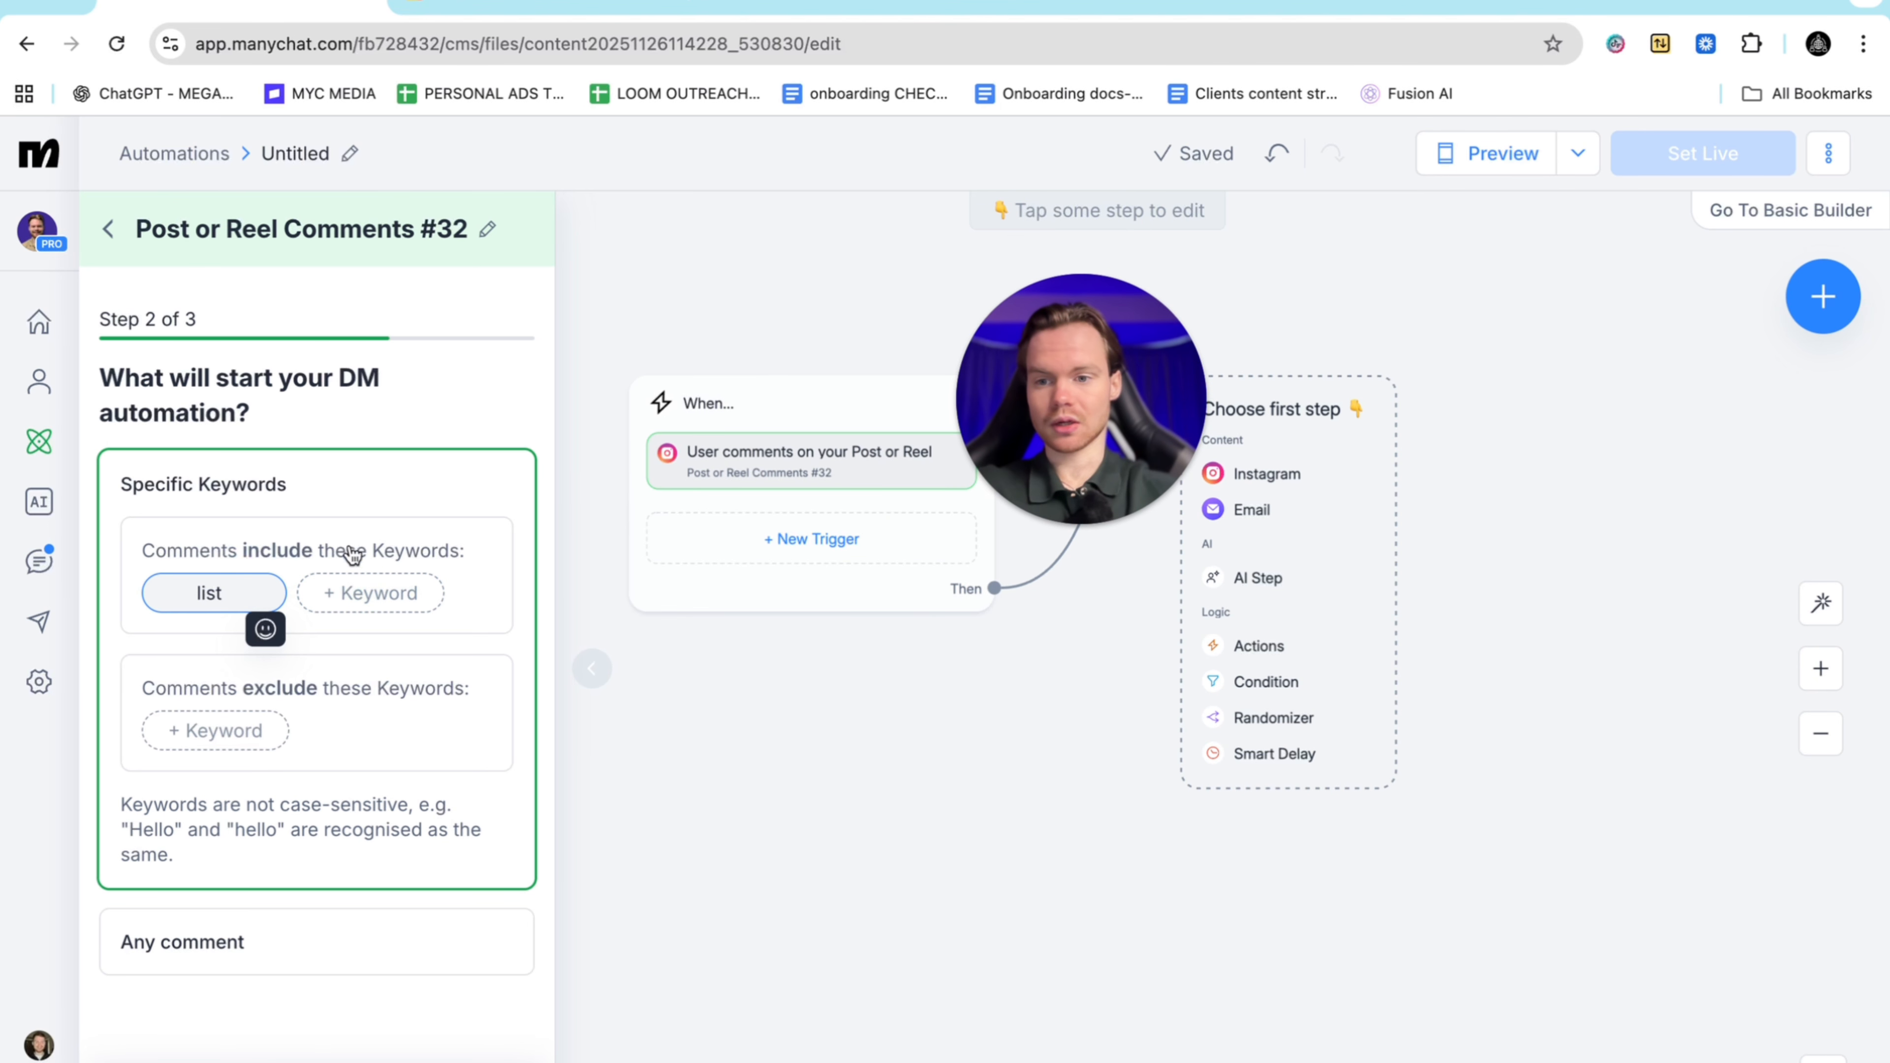
left_click(335, 488)
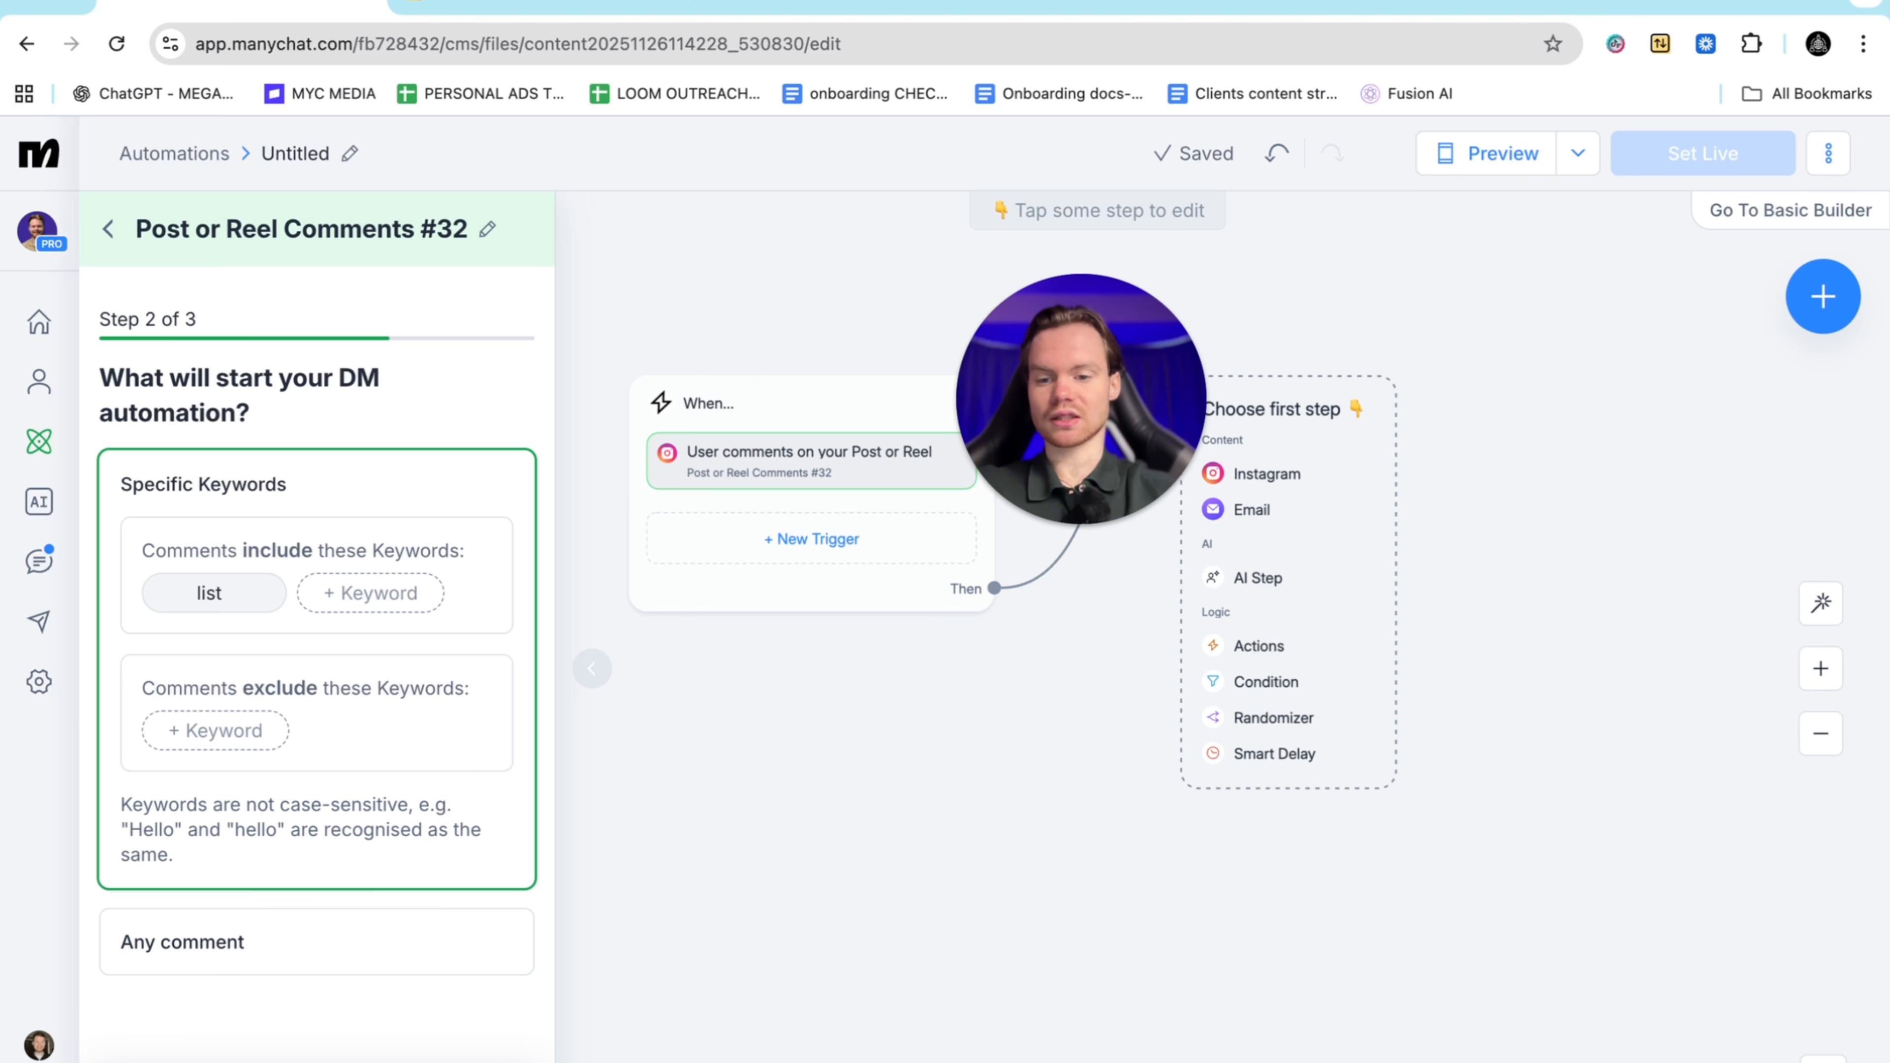
left_click(495, 1060)
left_click_drag(393, 540, 195, 551)
Rewrite public replies as 'Info in yooo dms', 'Check dms' and 'Done! in dms', then finish the trigger
key("BackSpace")
key("BackSpace")
key("BackSpace")
key("BackSpace")
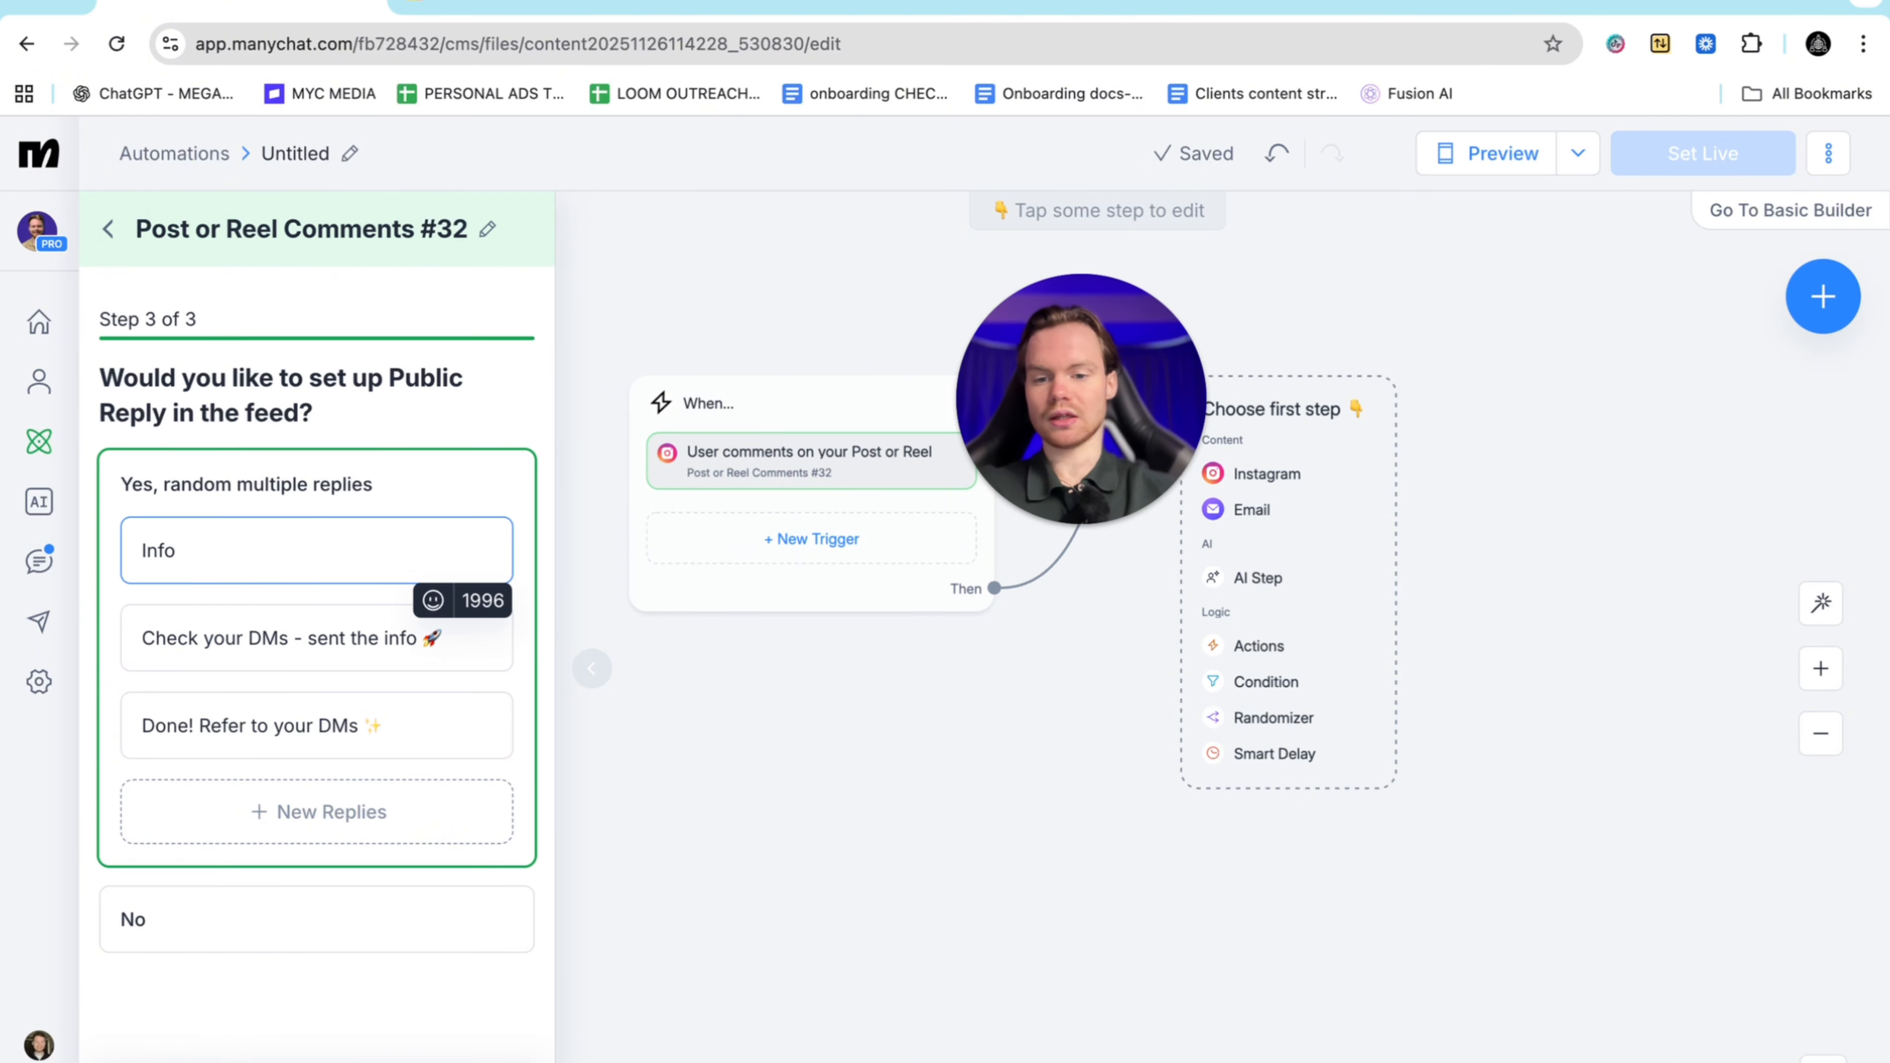
type("in yooo dms")
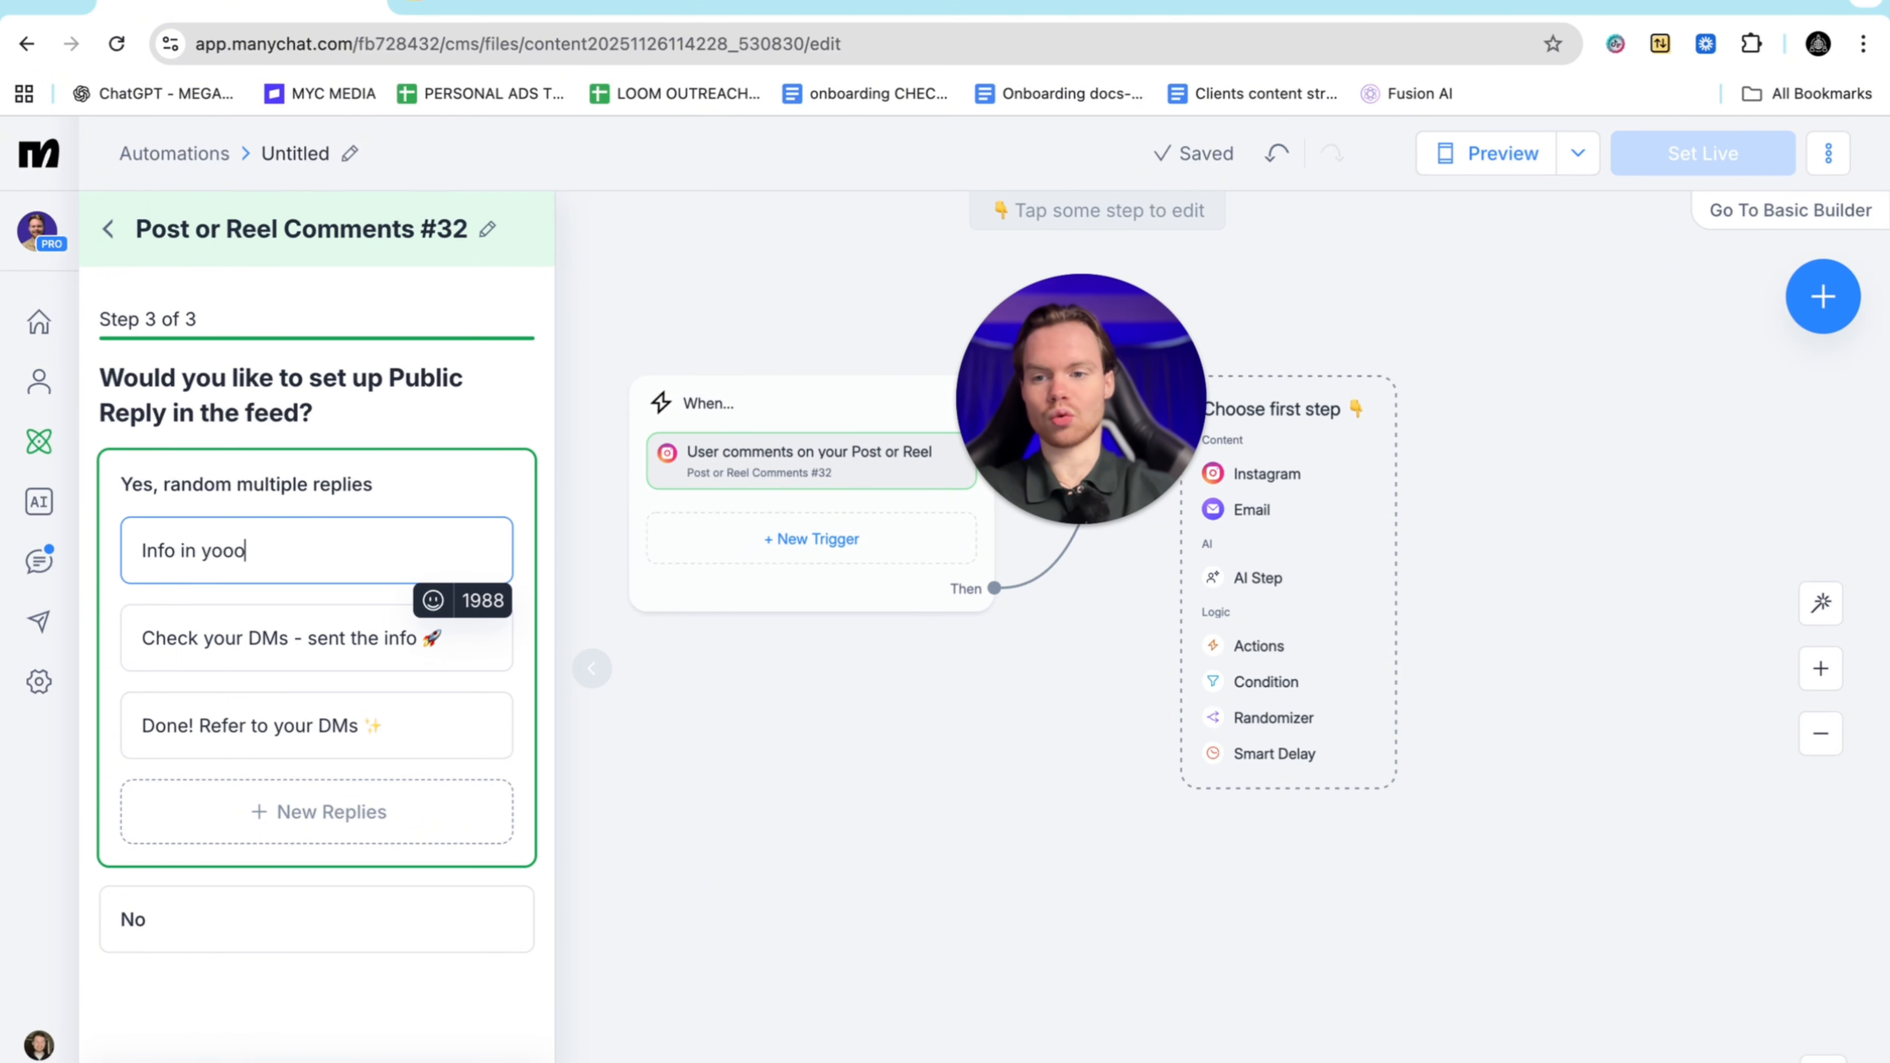
left_click(451, 645)
left_click_drag(461, 645, 200, 647)
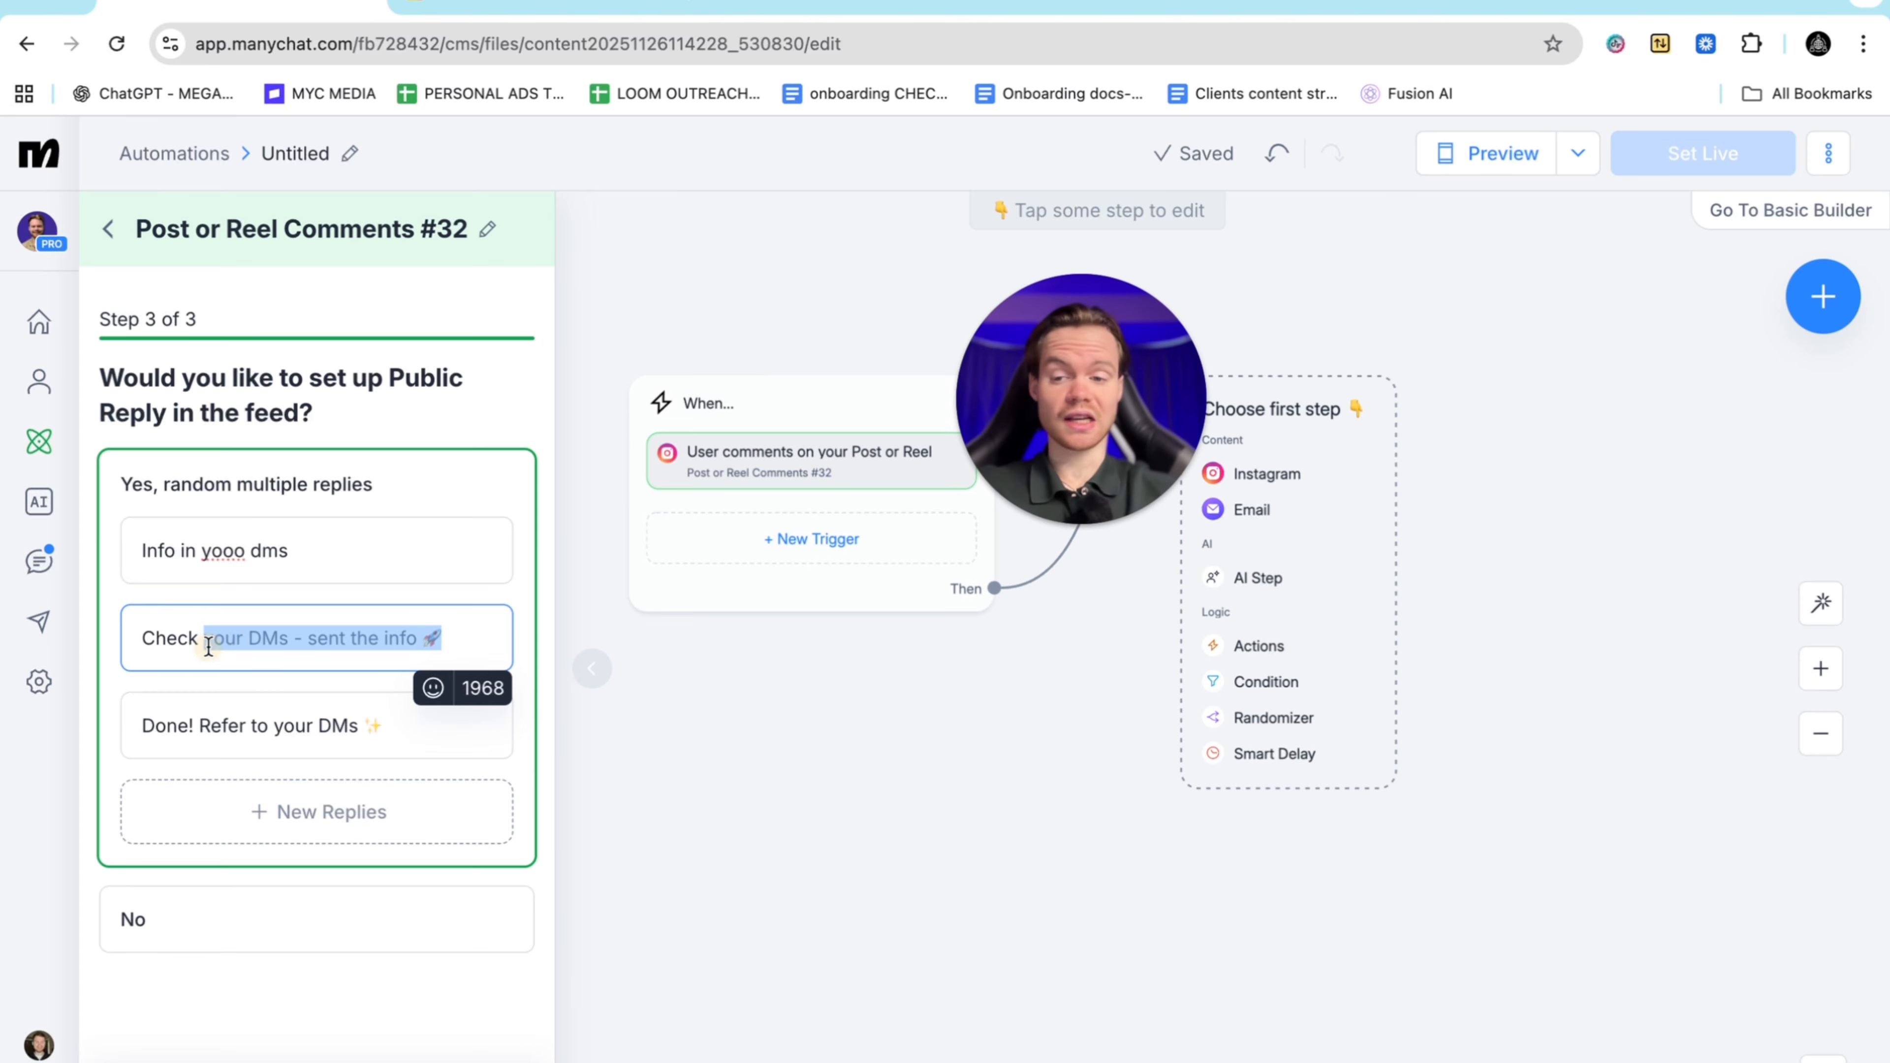
key("BackSpace")
type("dms")
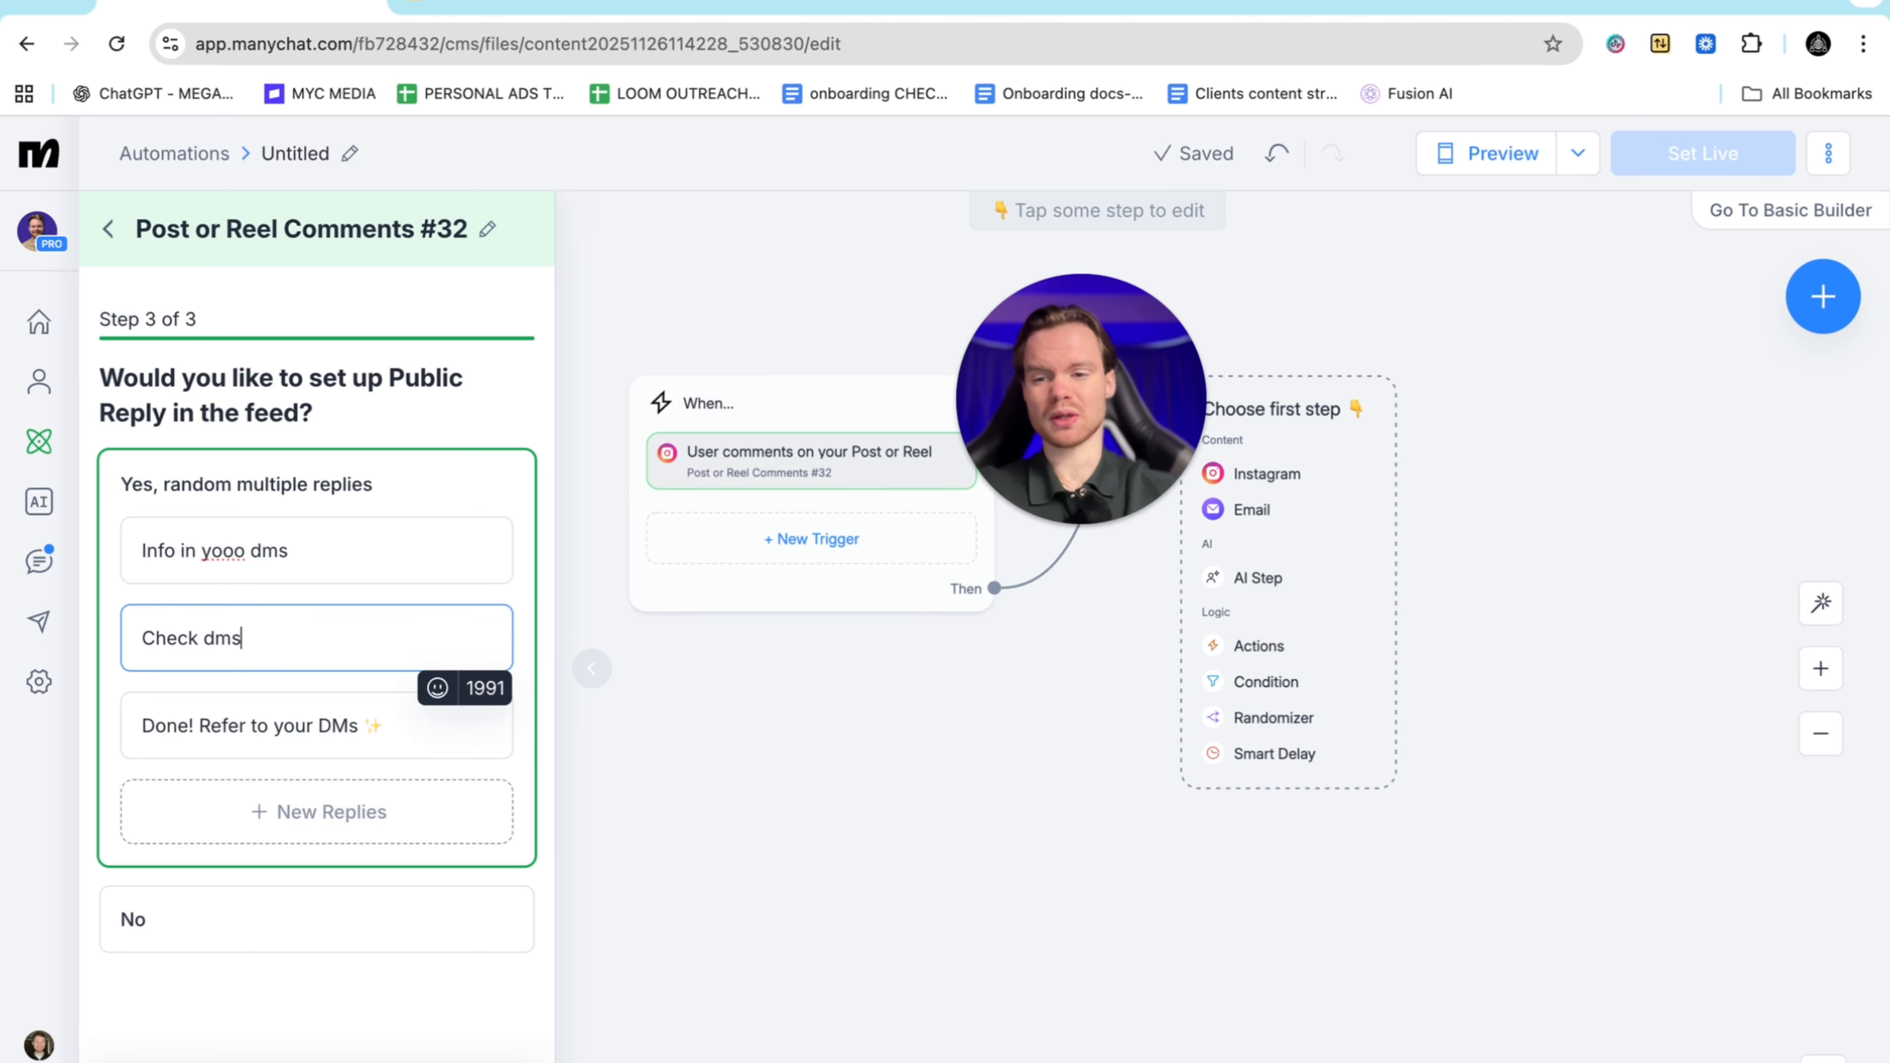
left_click_drag(376, 724, 205, 724)
key("BackSpace")
type("in dms")
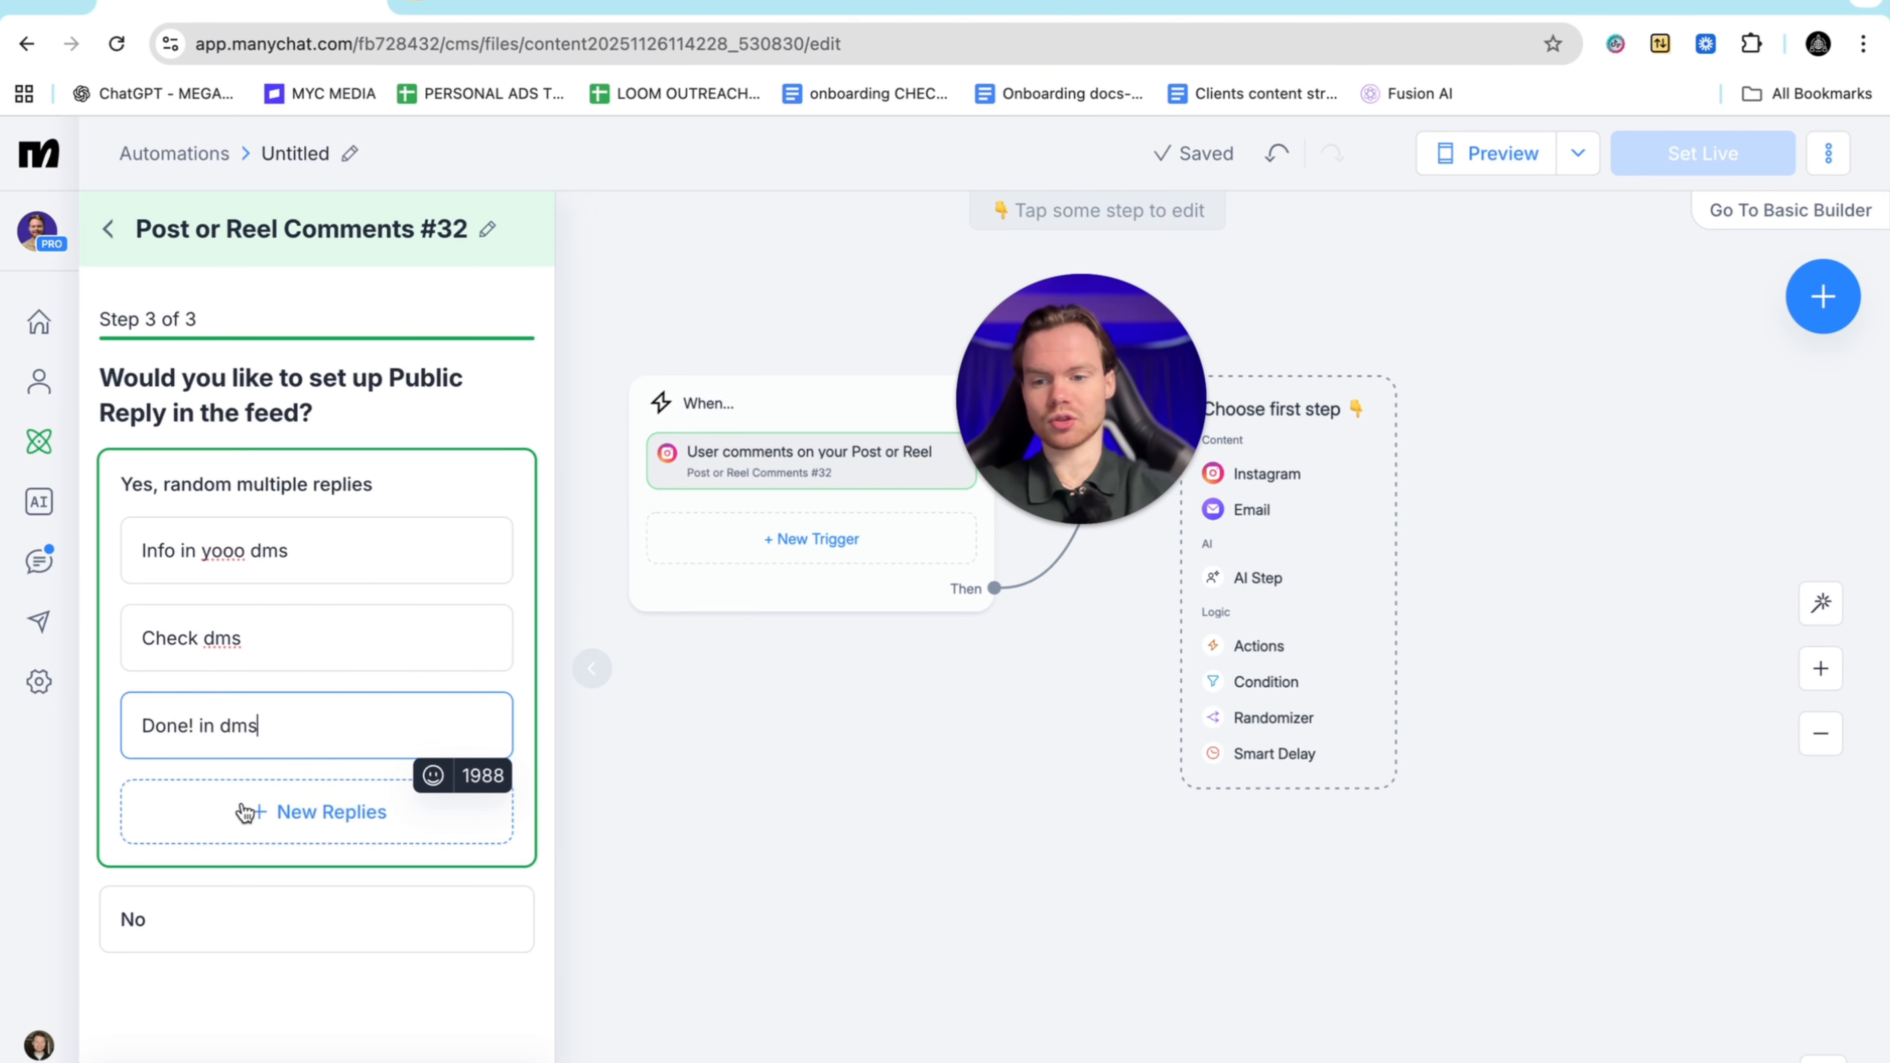
left_click(446, 1061)
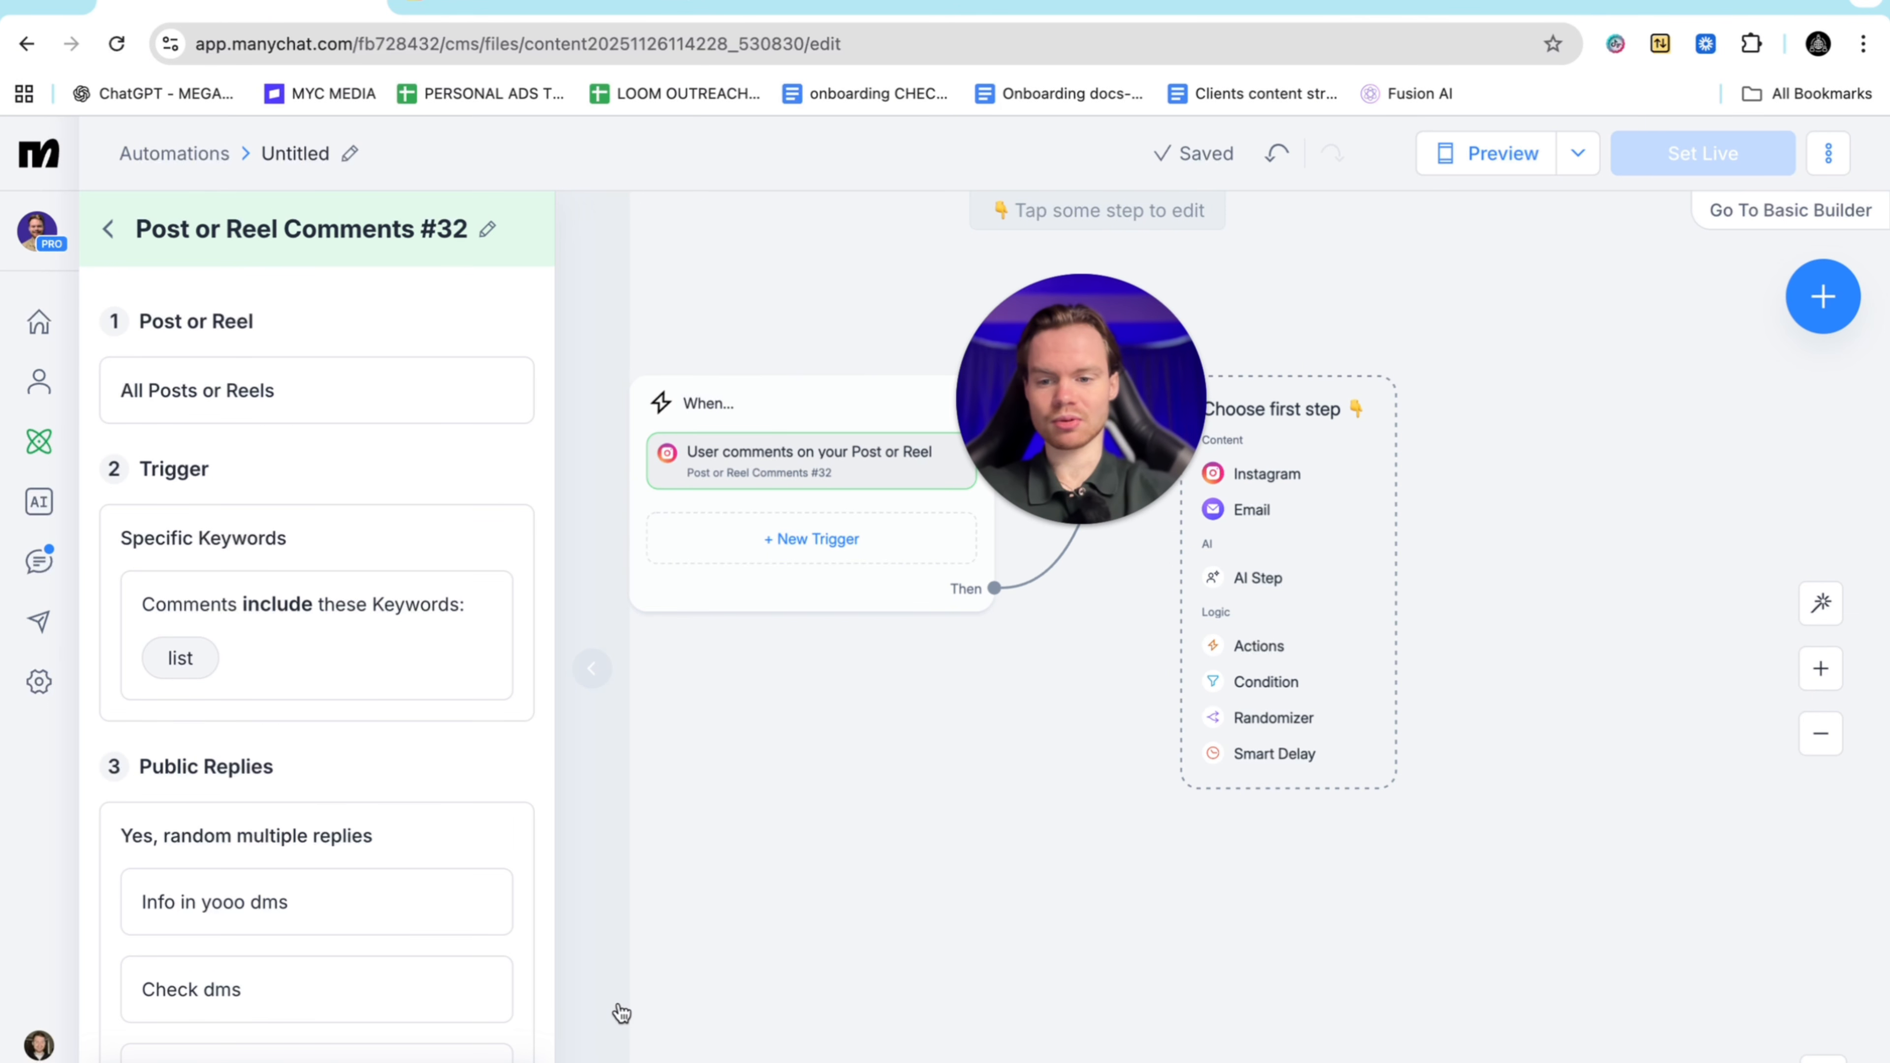
left_click(814, 950)
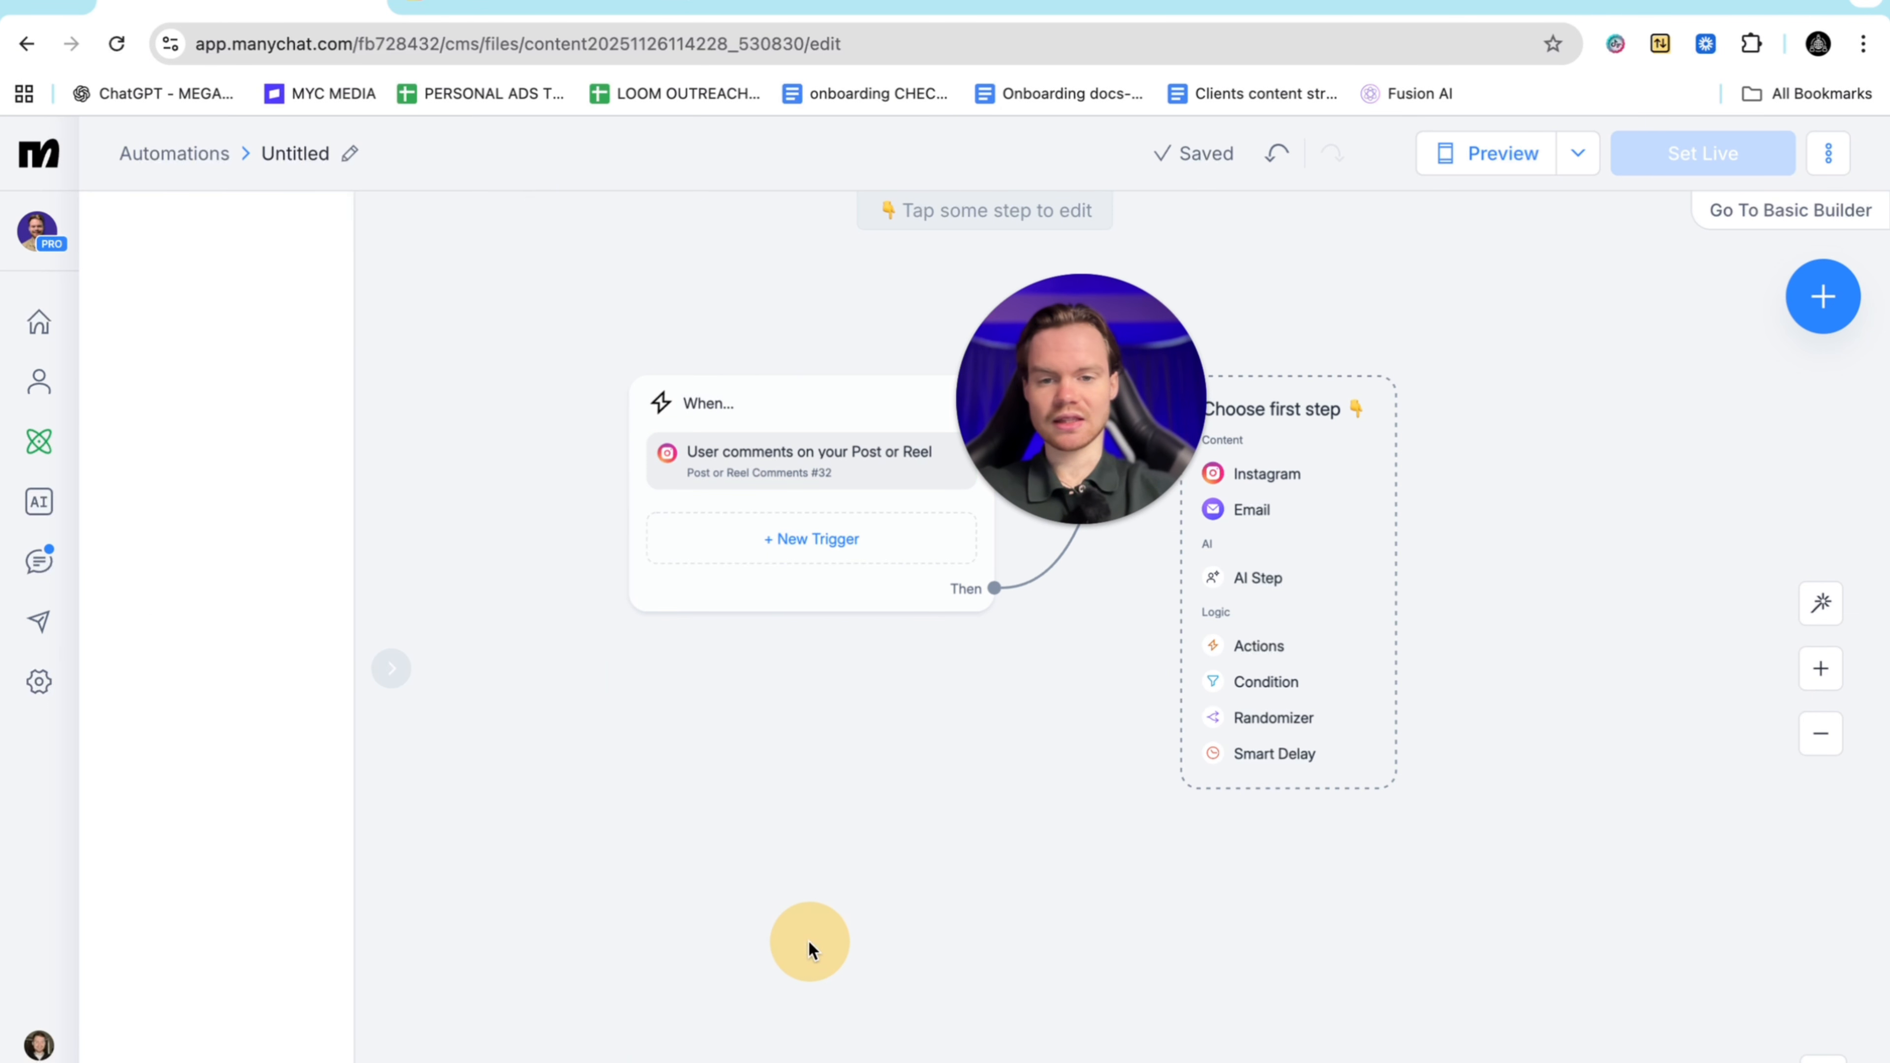
Add a private reply: 'Hey appreciate the comment did you want the business buying guide ?'
left_click(834, 398)
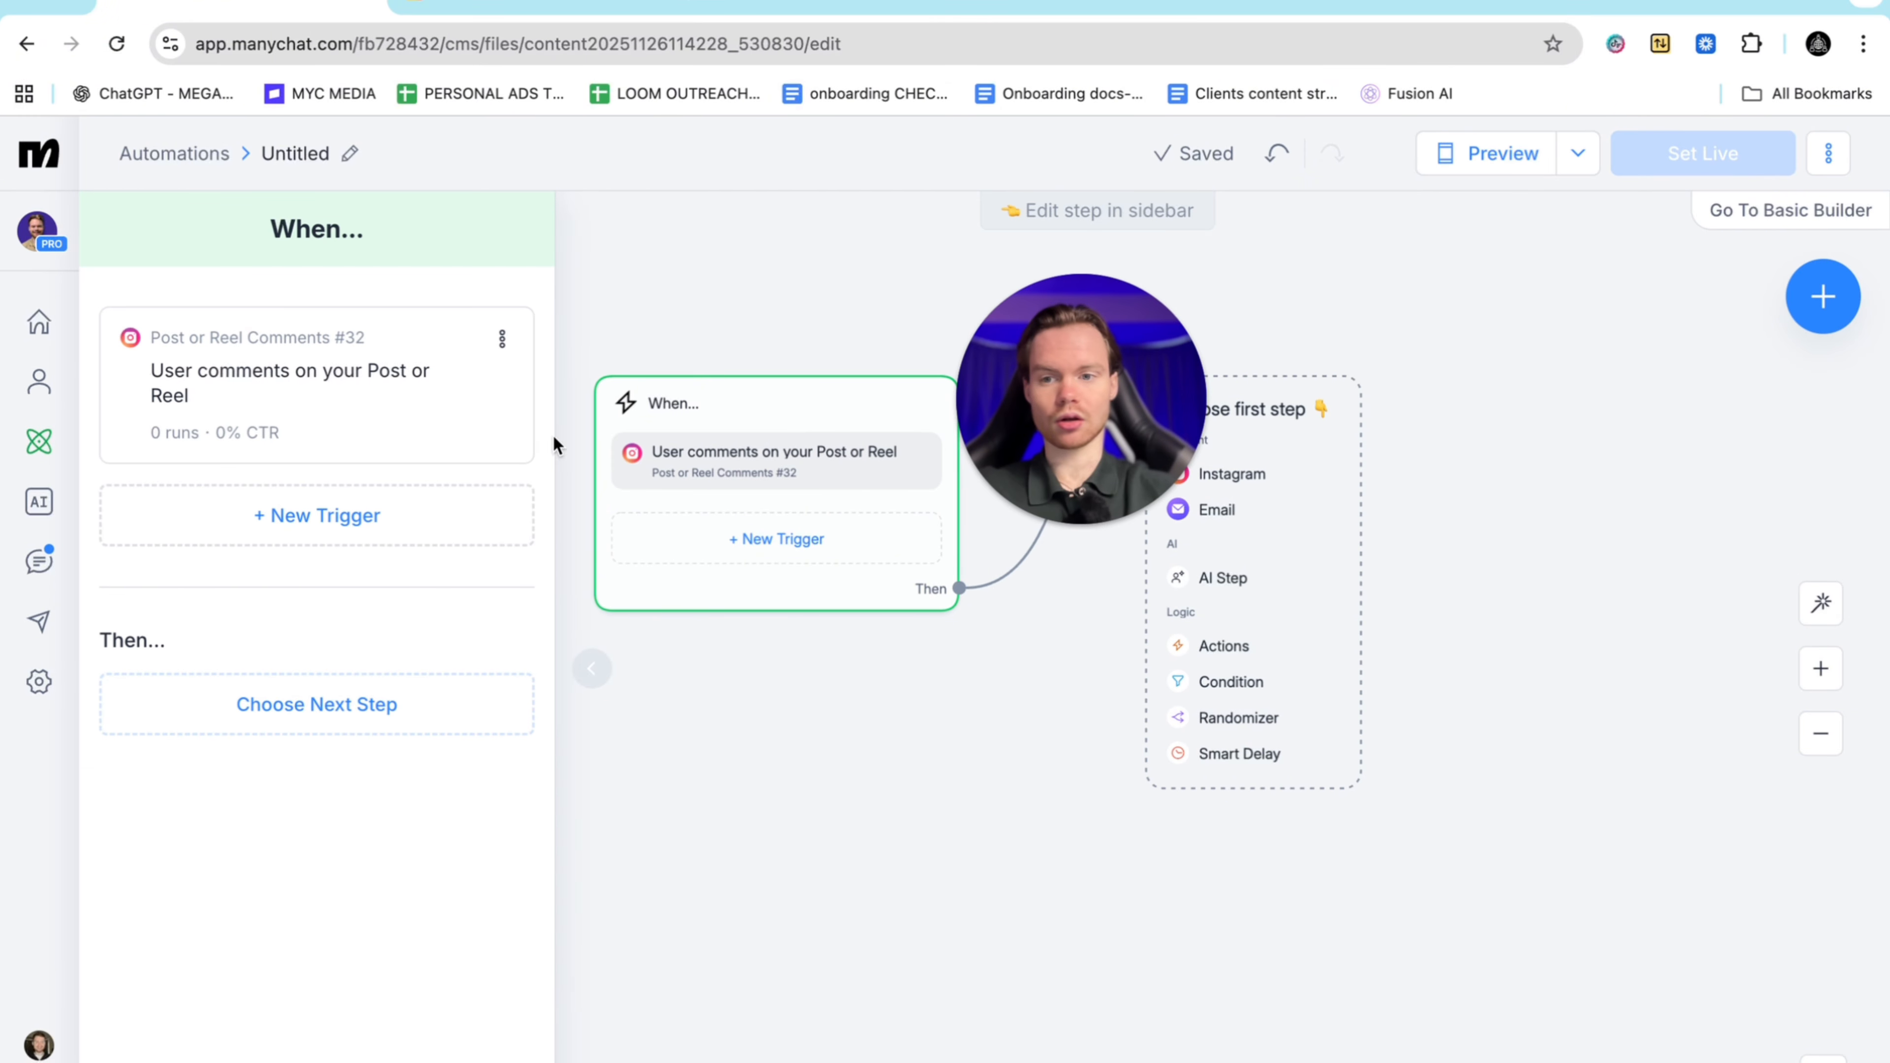
left_click(896, 788)
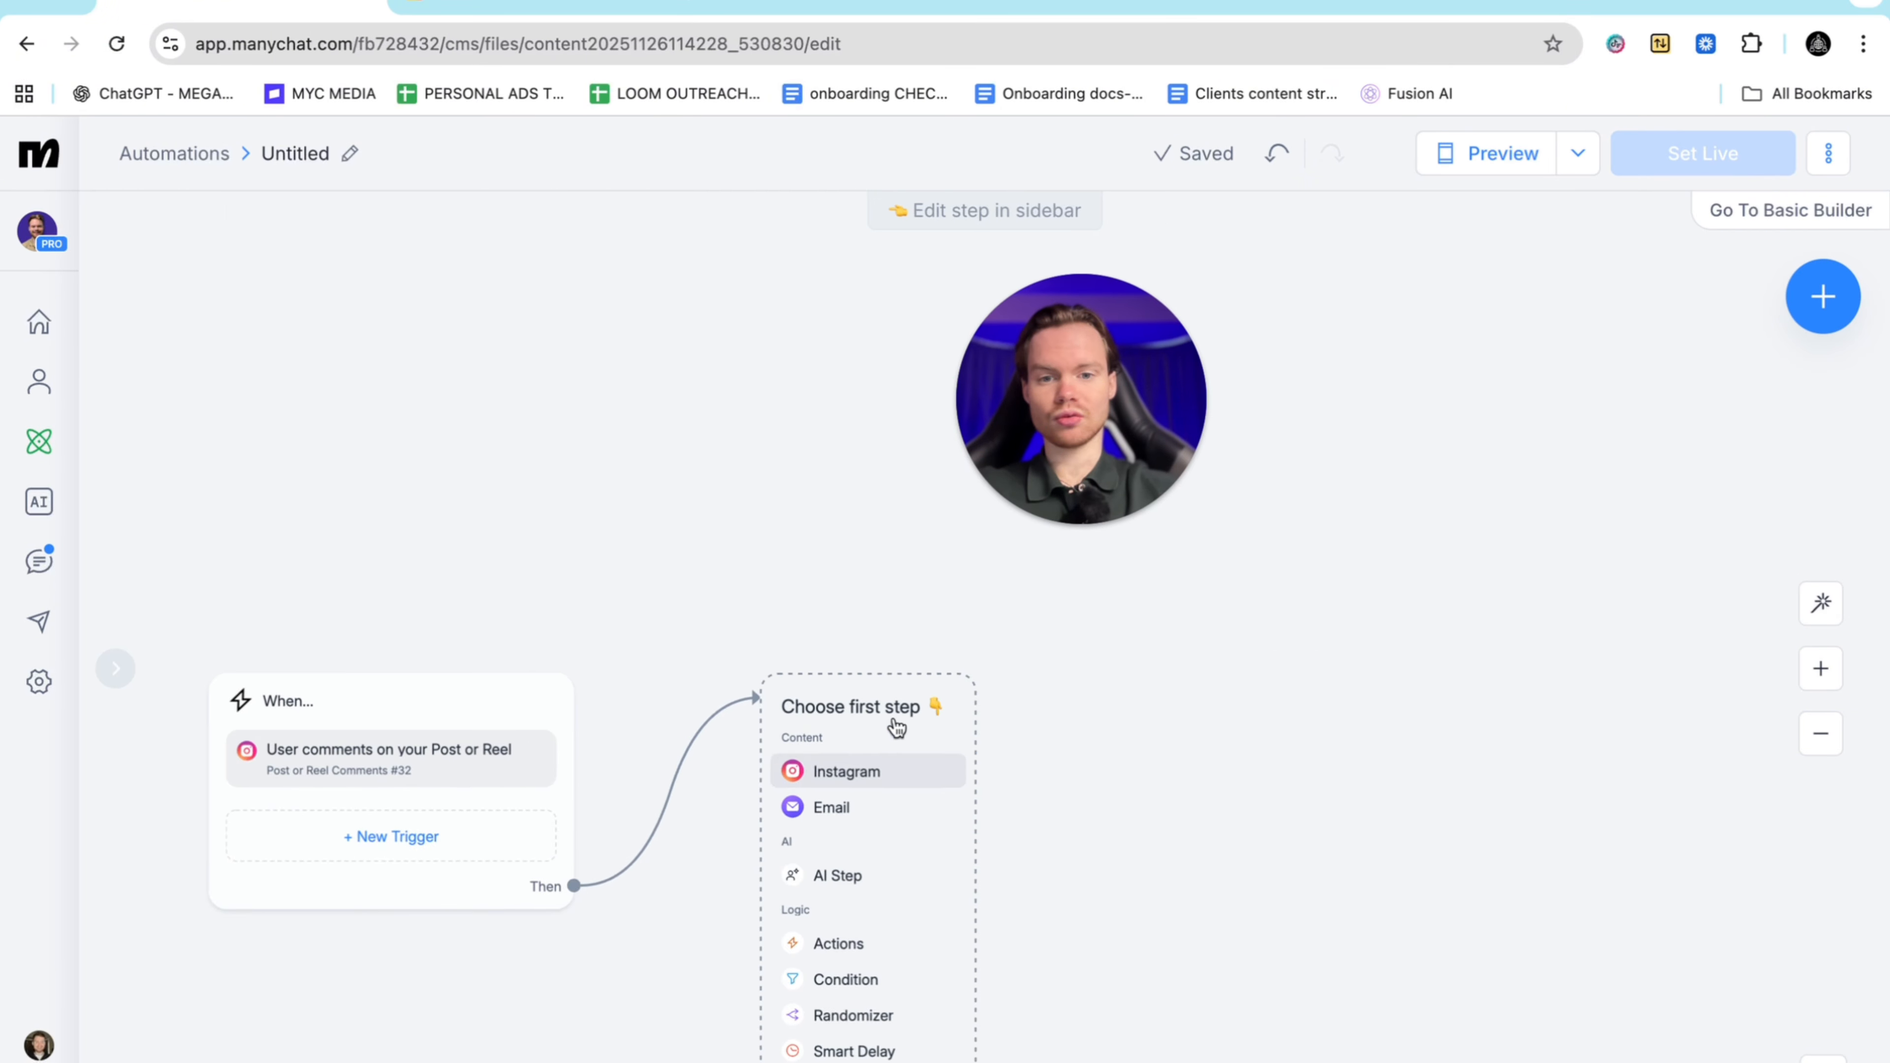
left_click(826, 770)
left_click(212, 463)
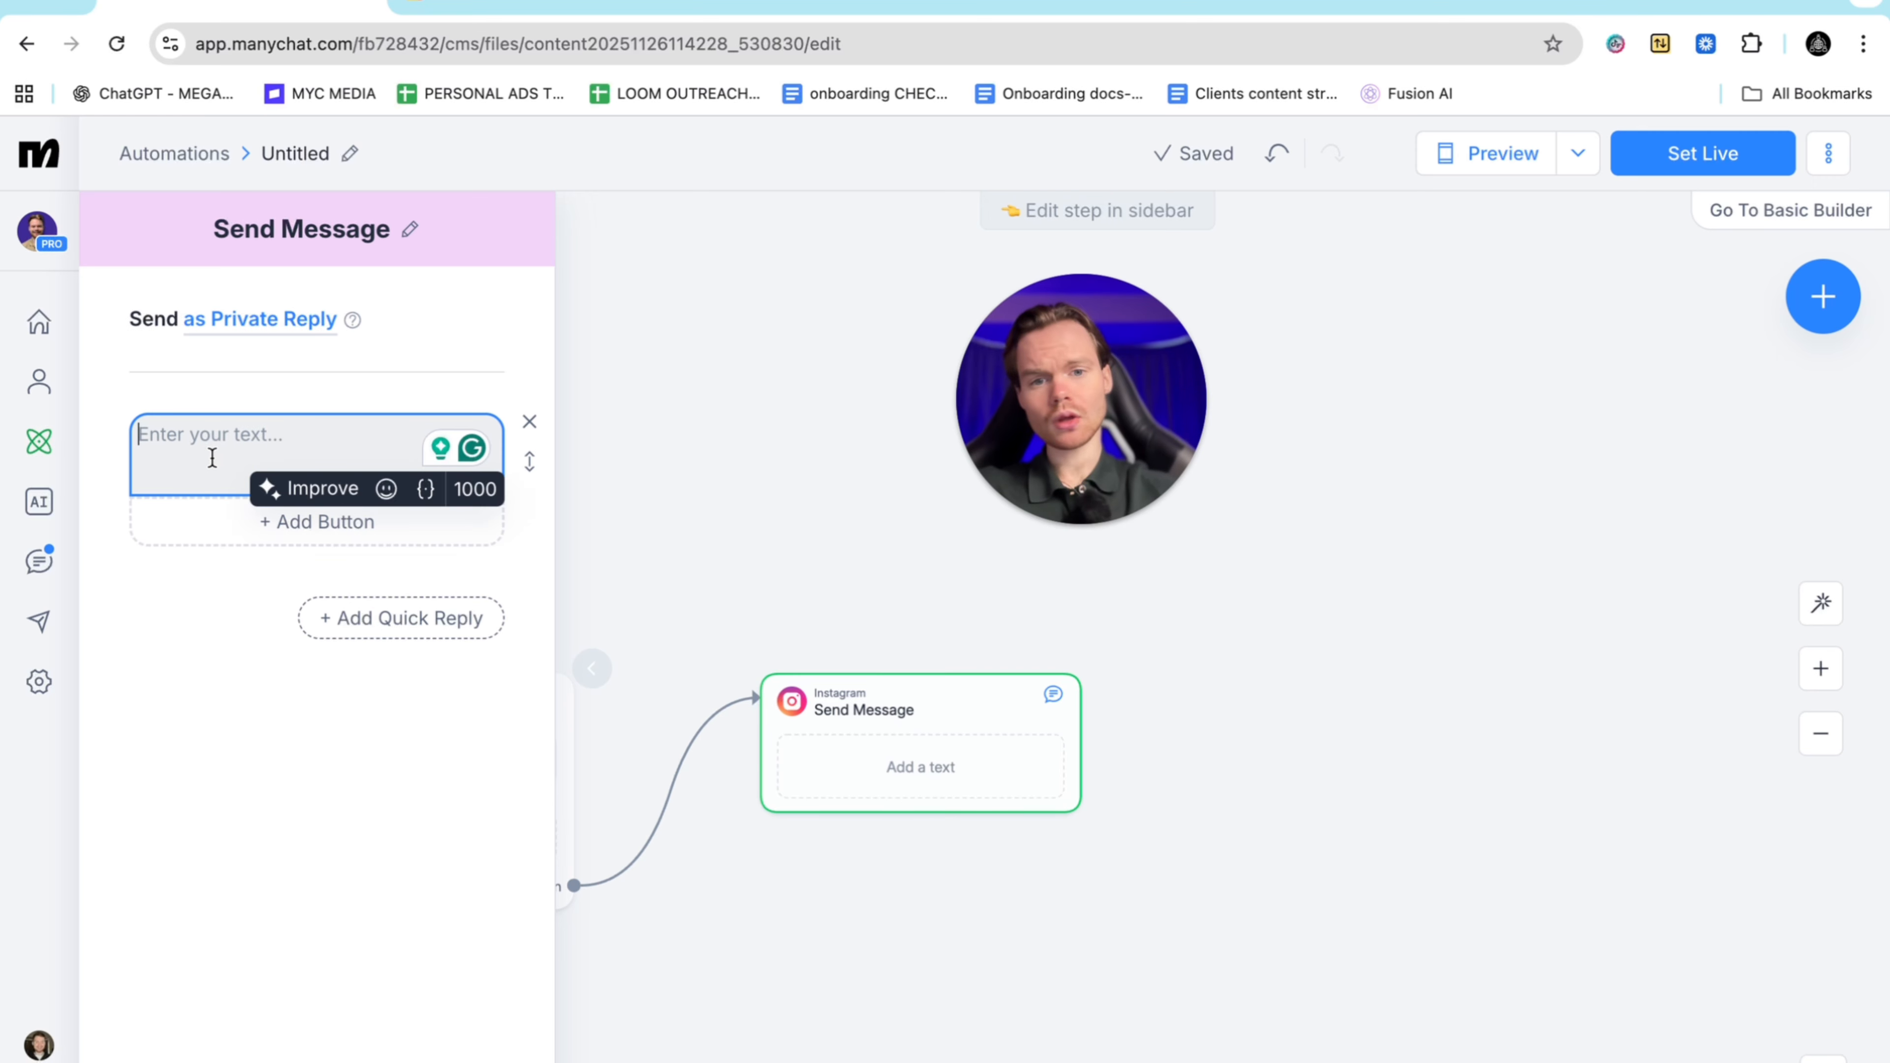
type("H")
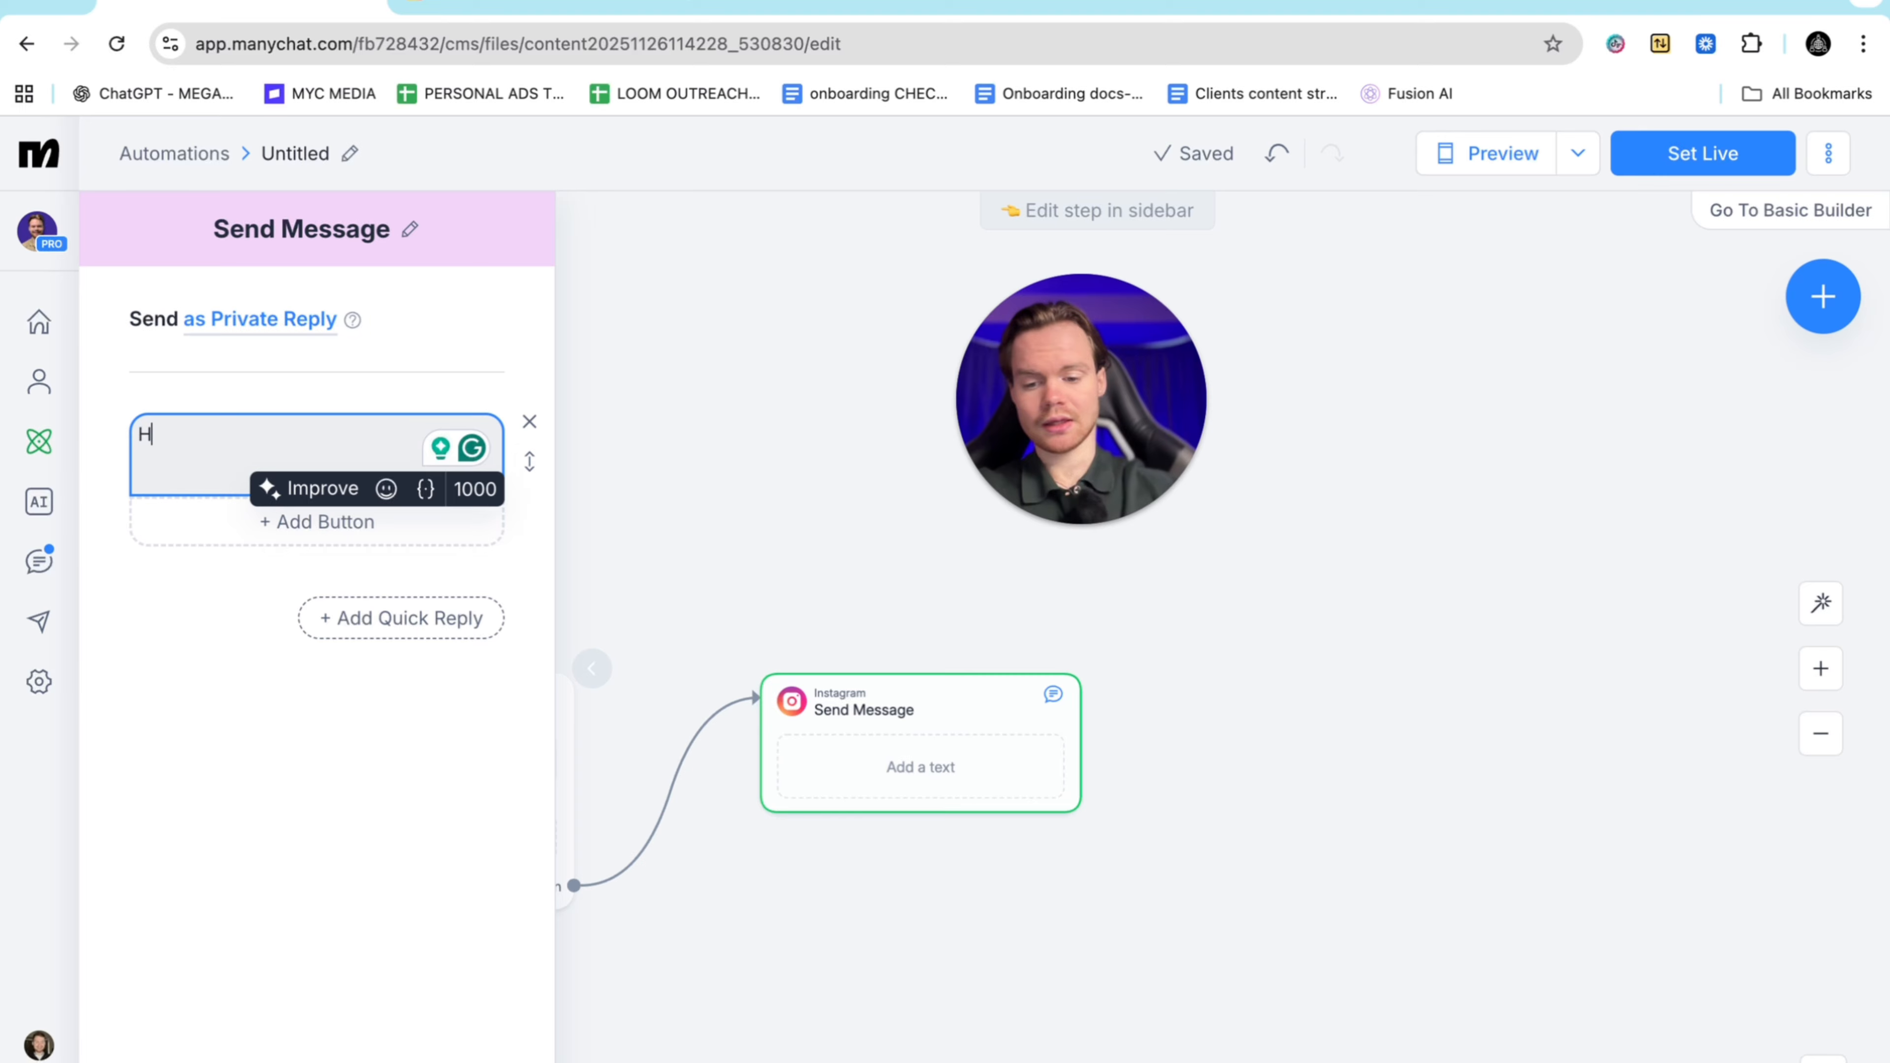
type("ey appreciate ")
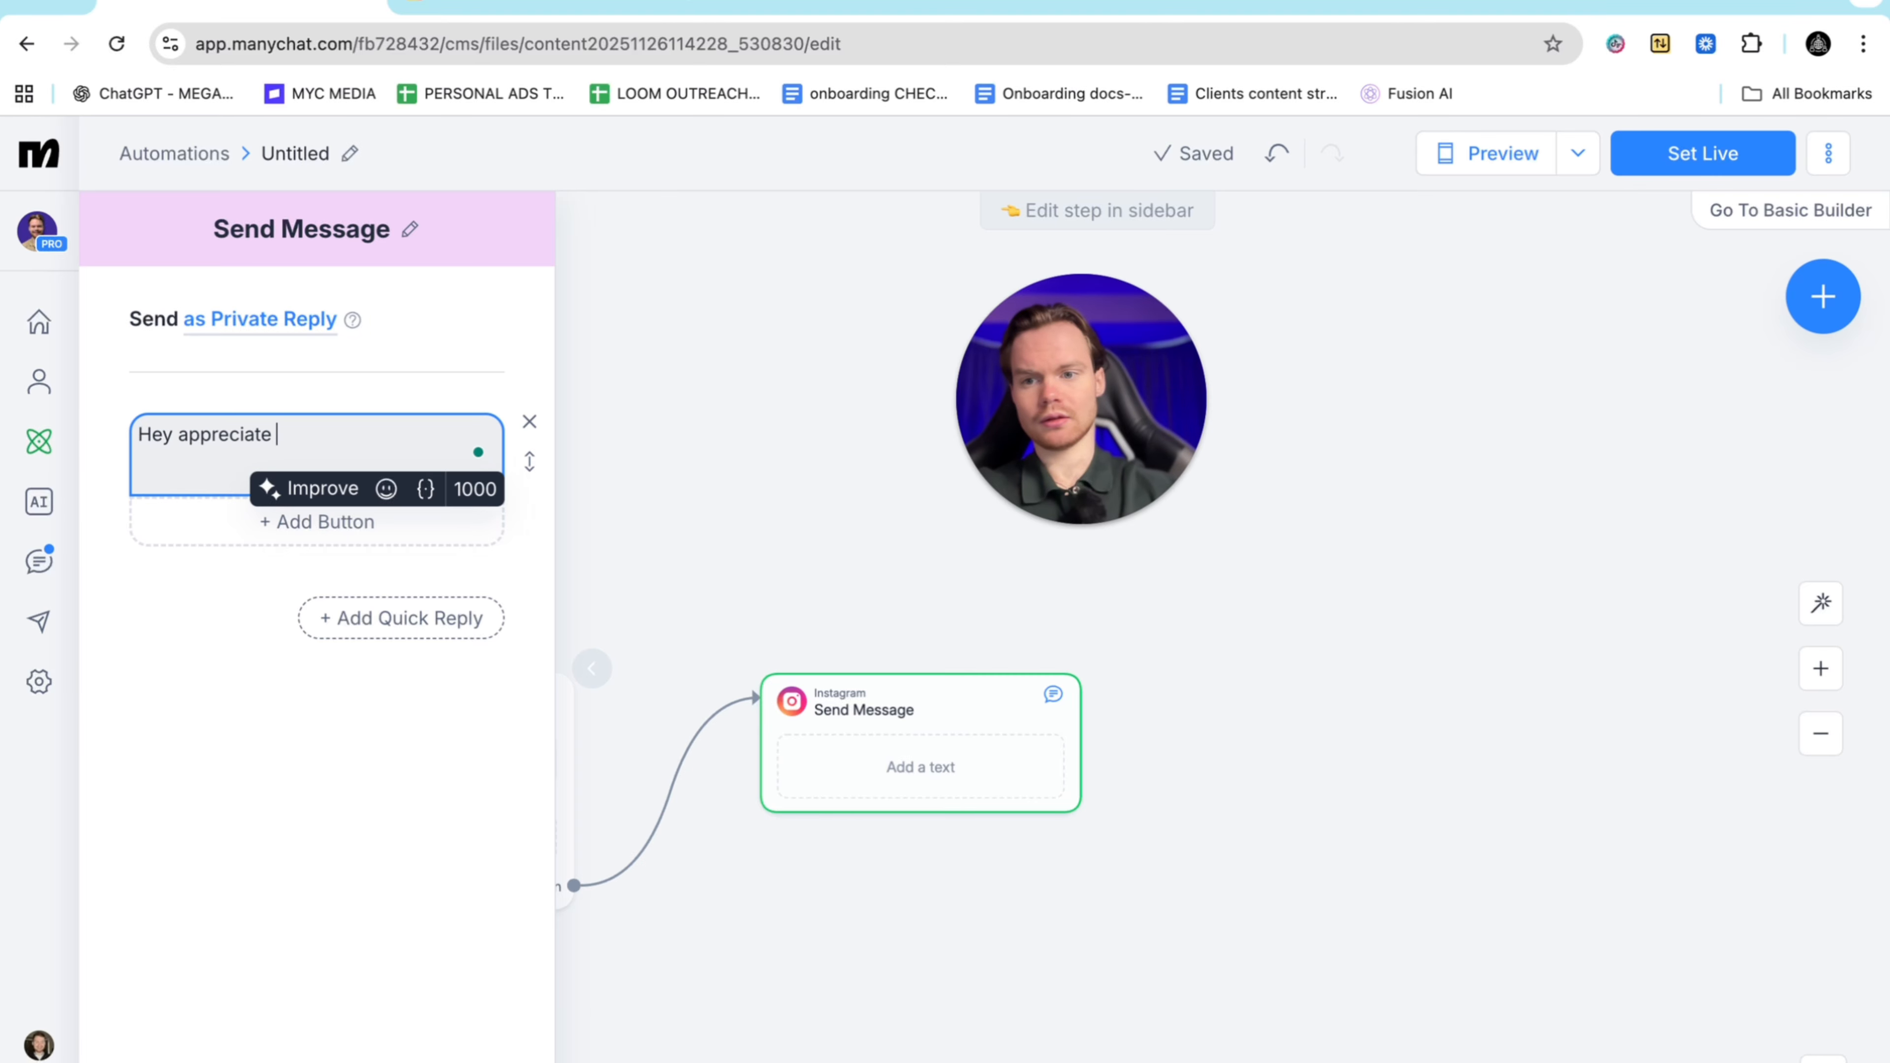
type("the comm")
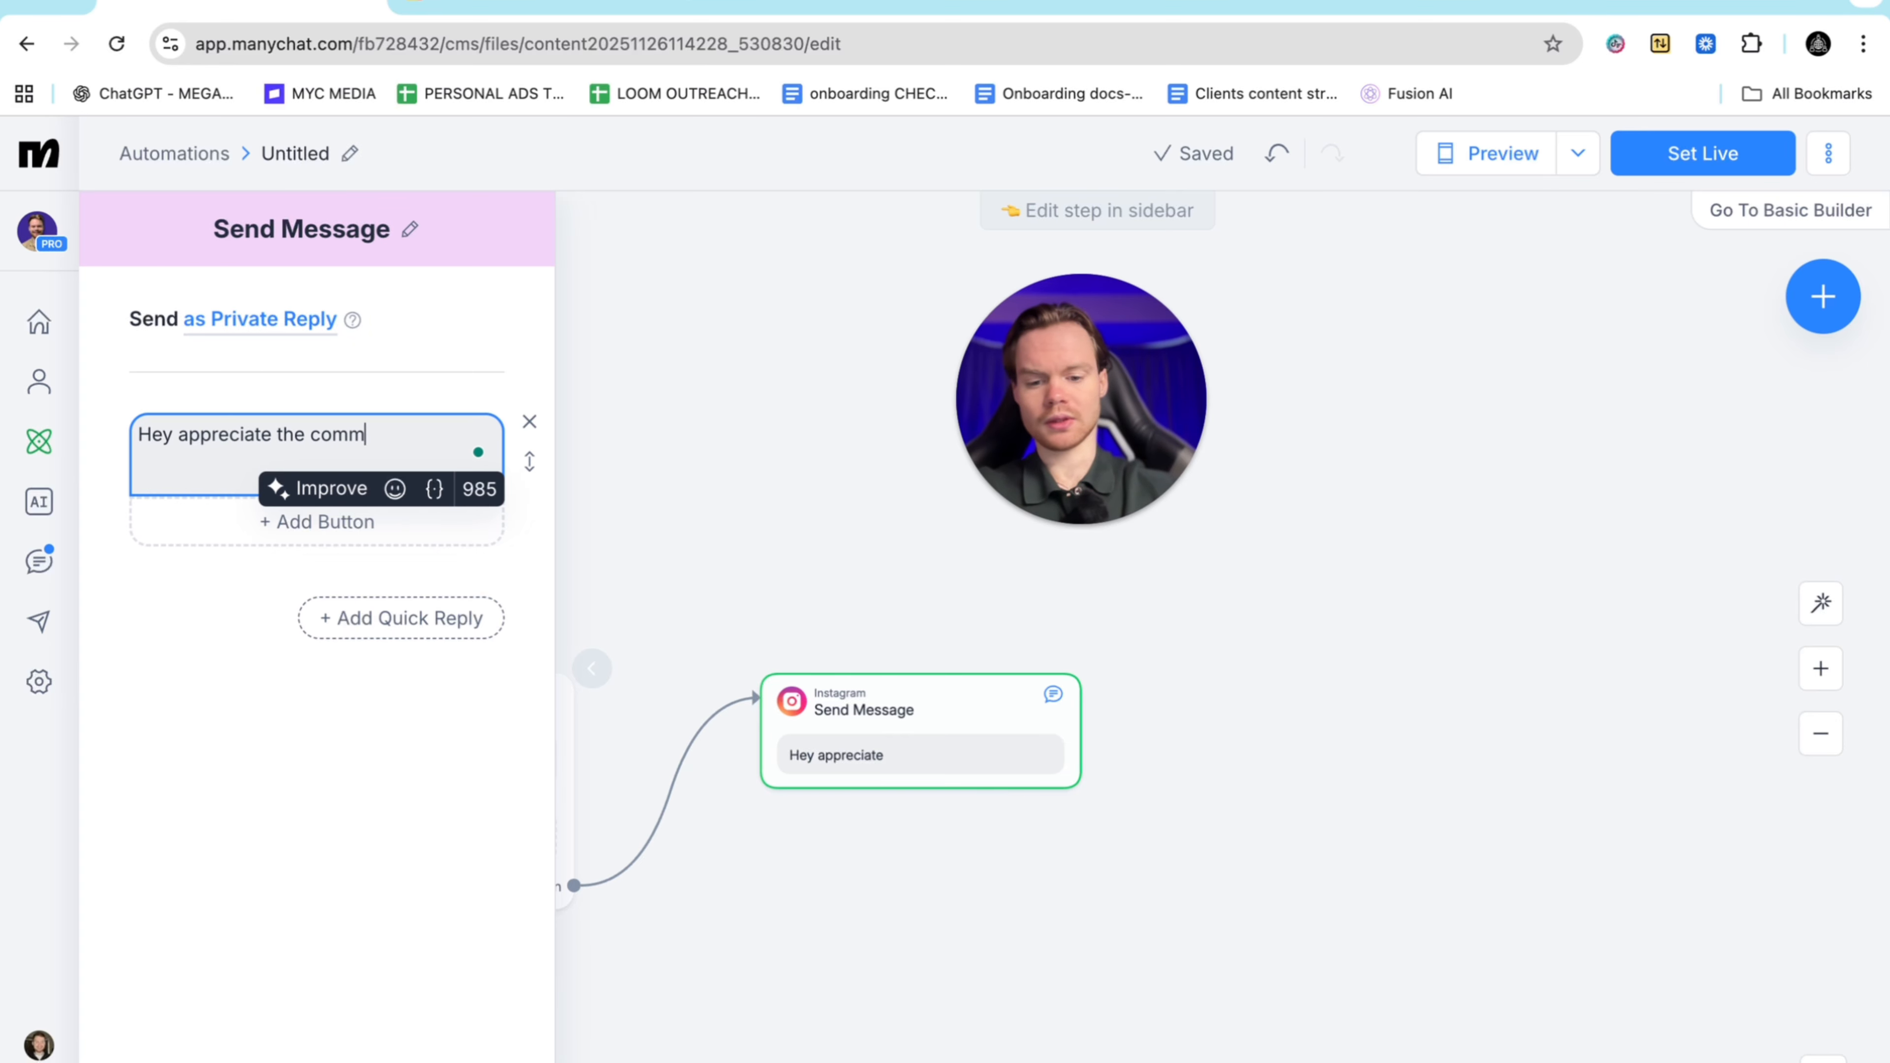
type("ent did you wan")
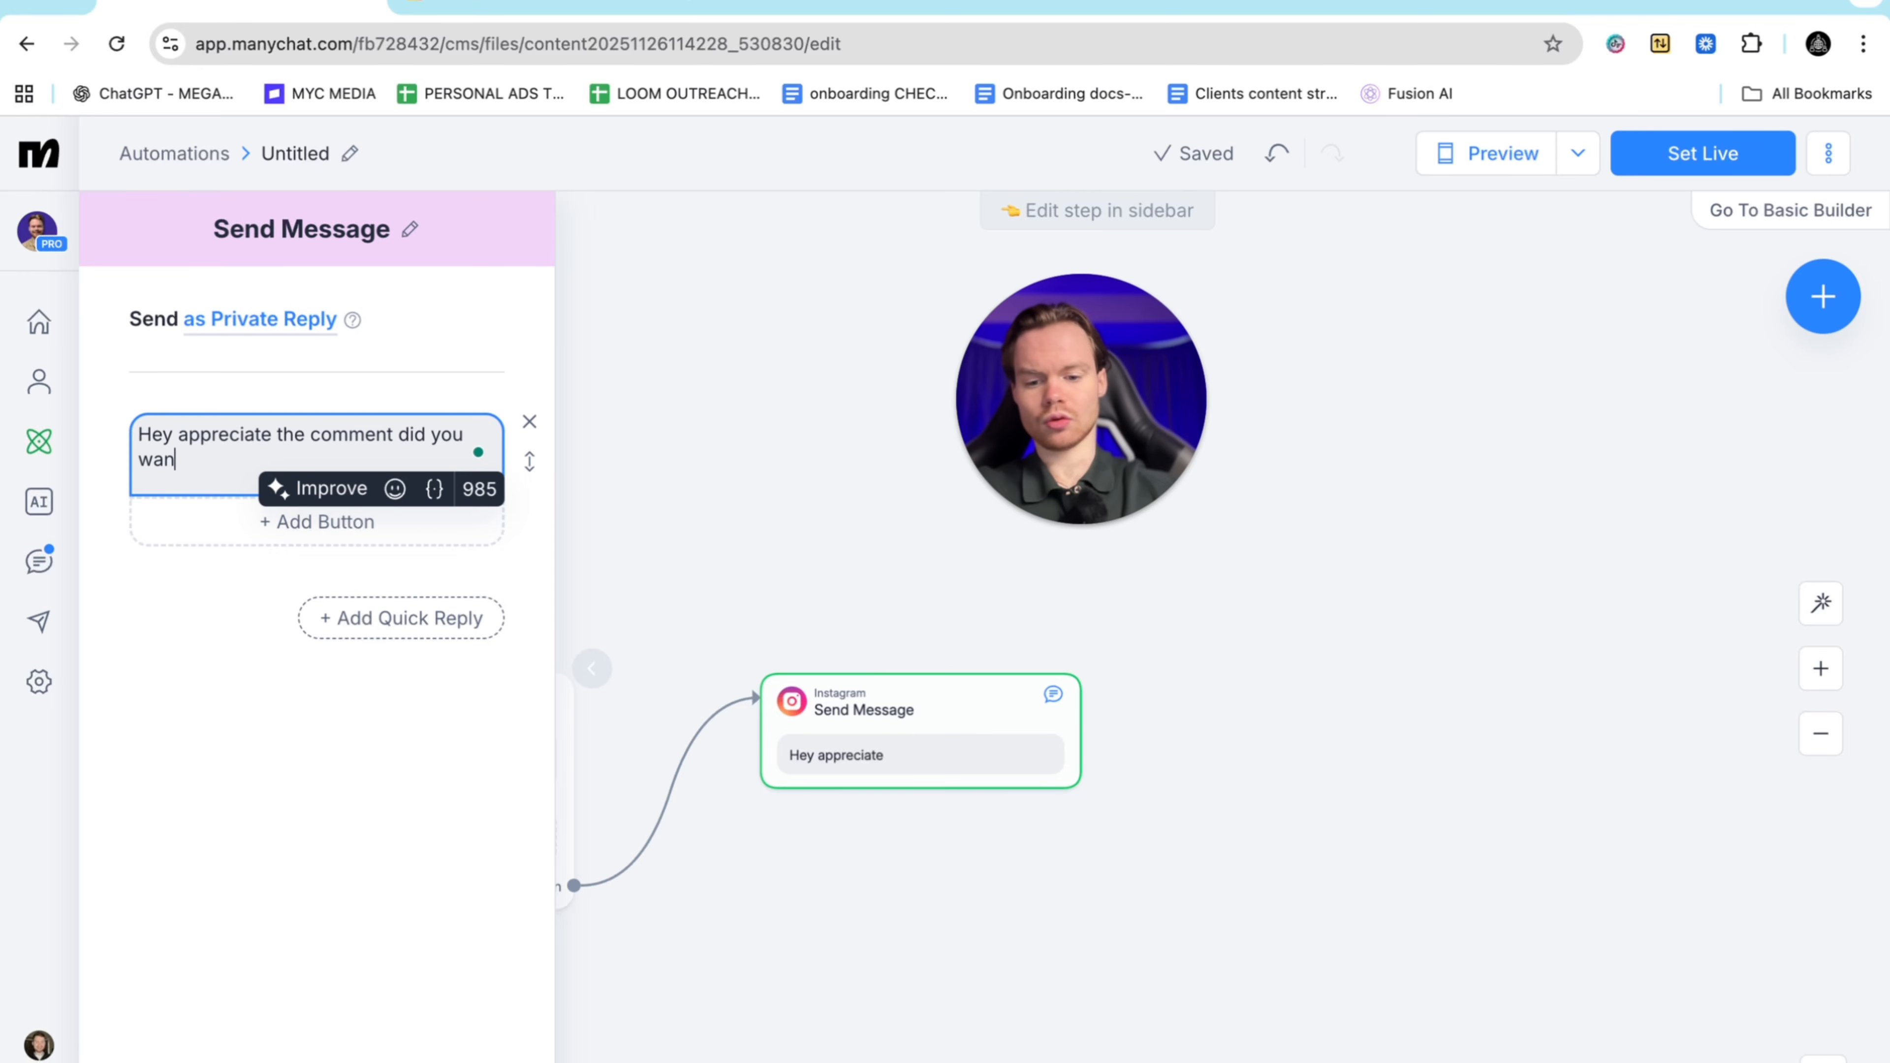
type("t the busines")
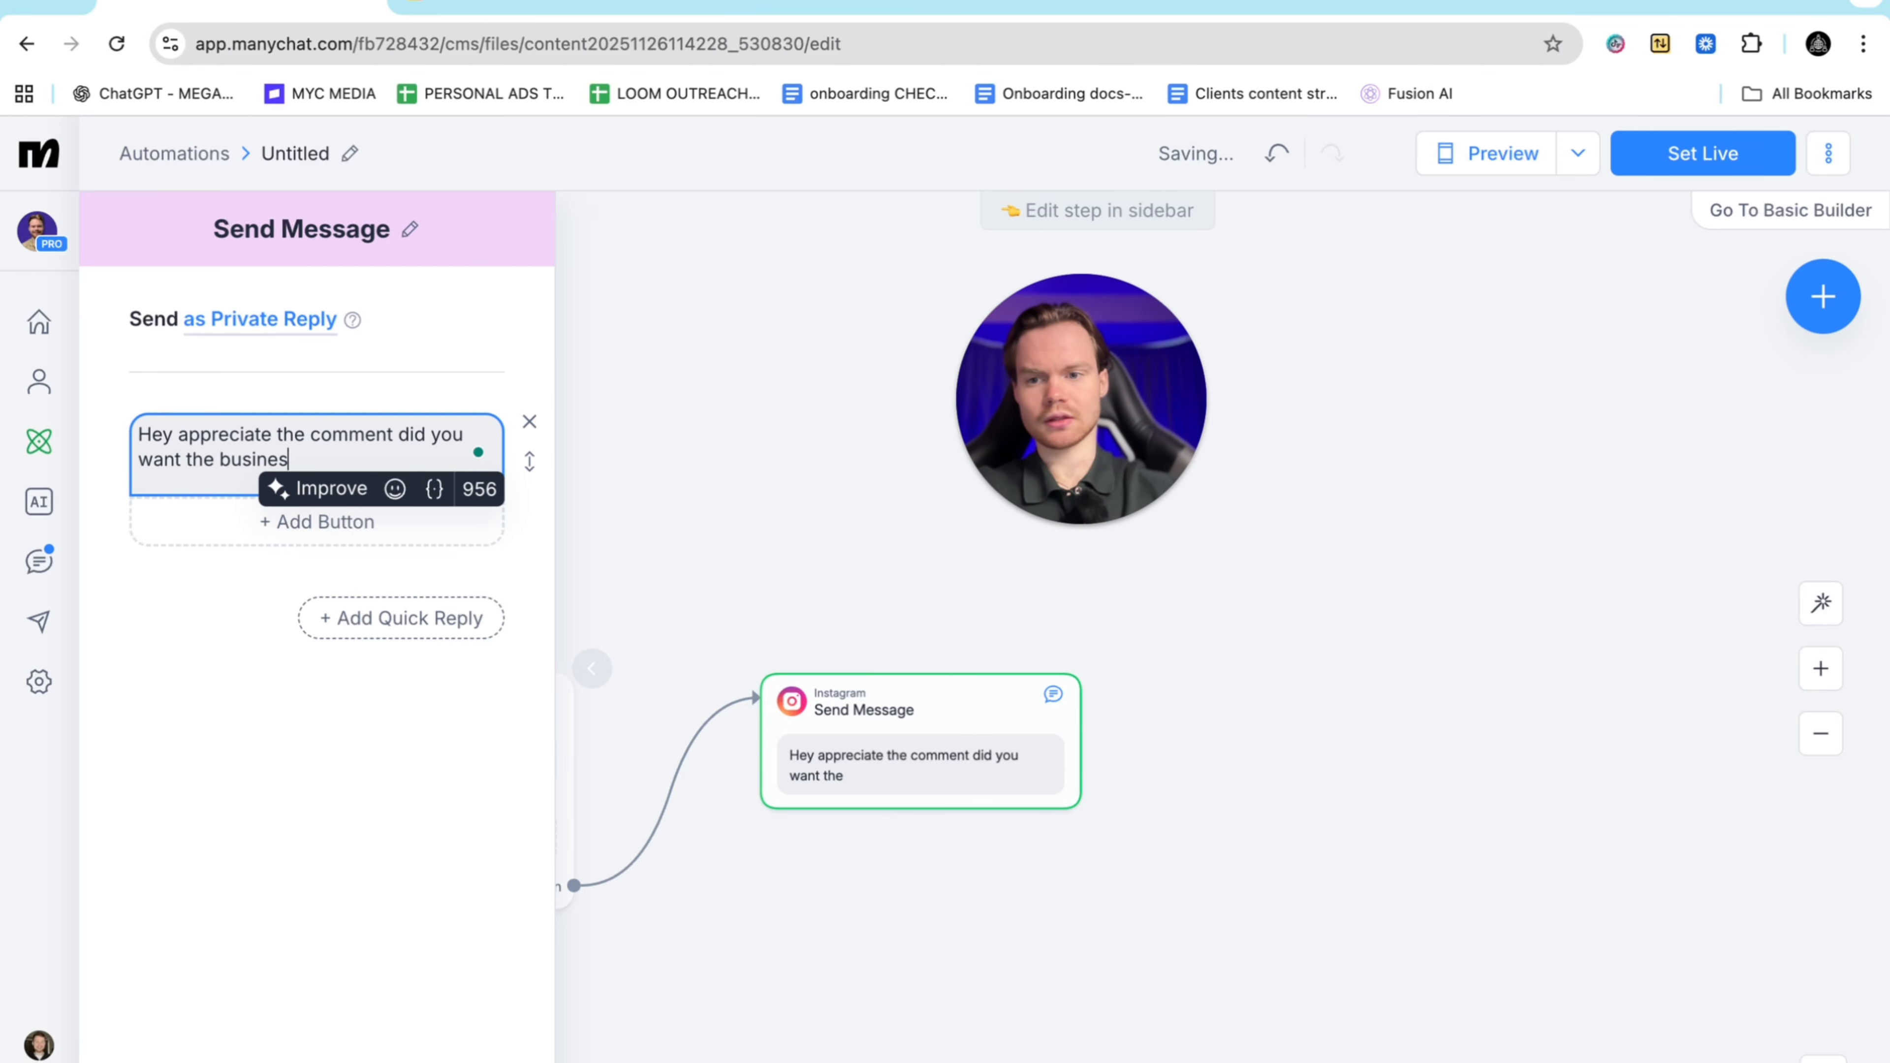
type("s buying g")
type("ui")
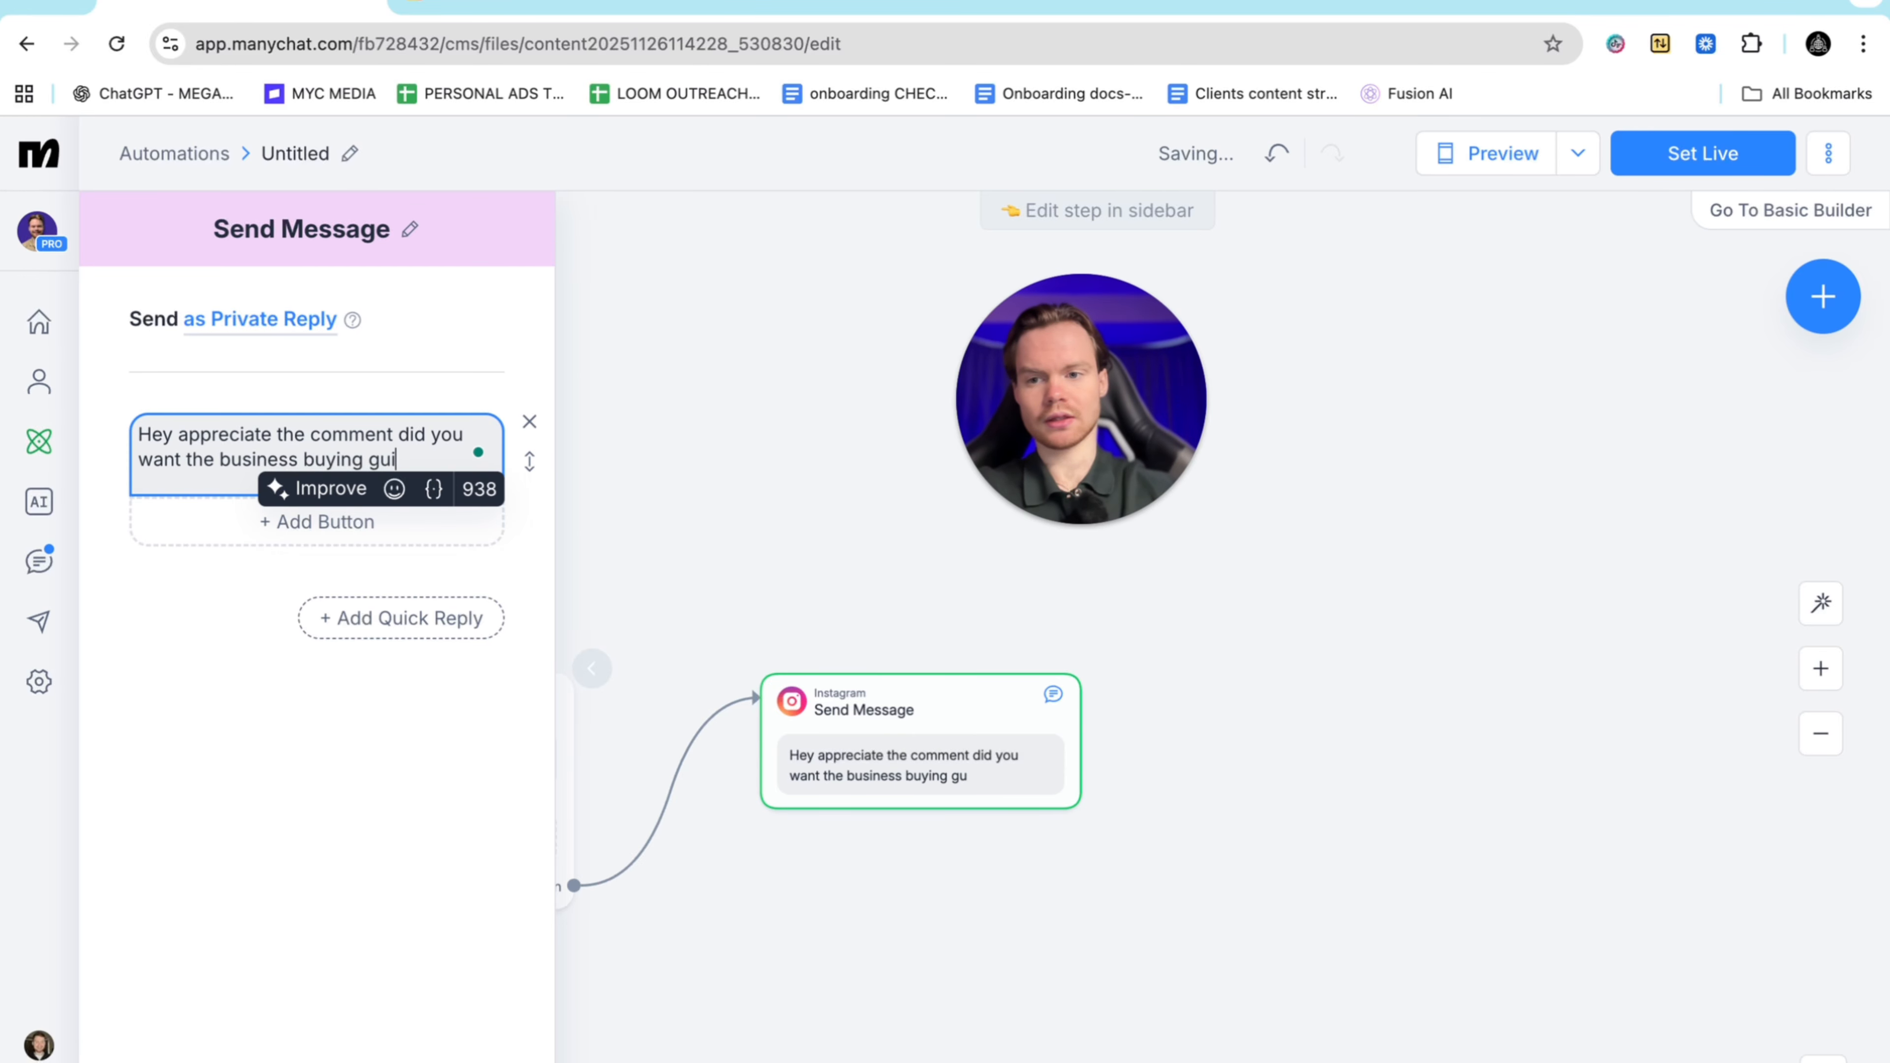
type("de ?")
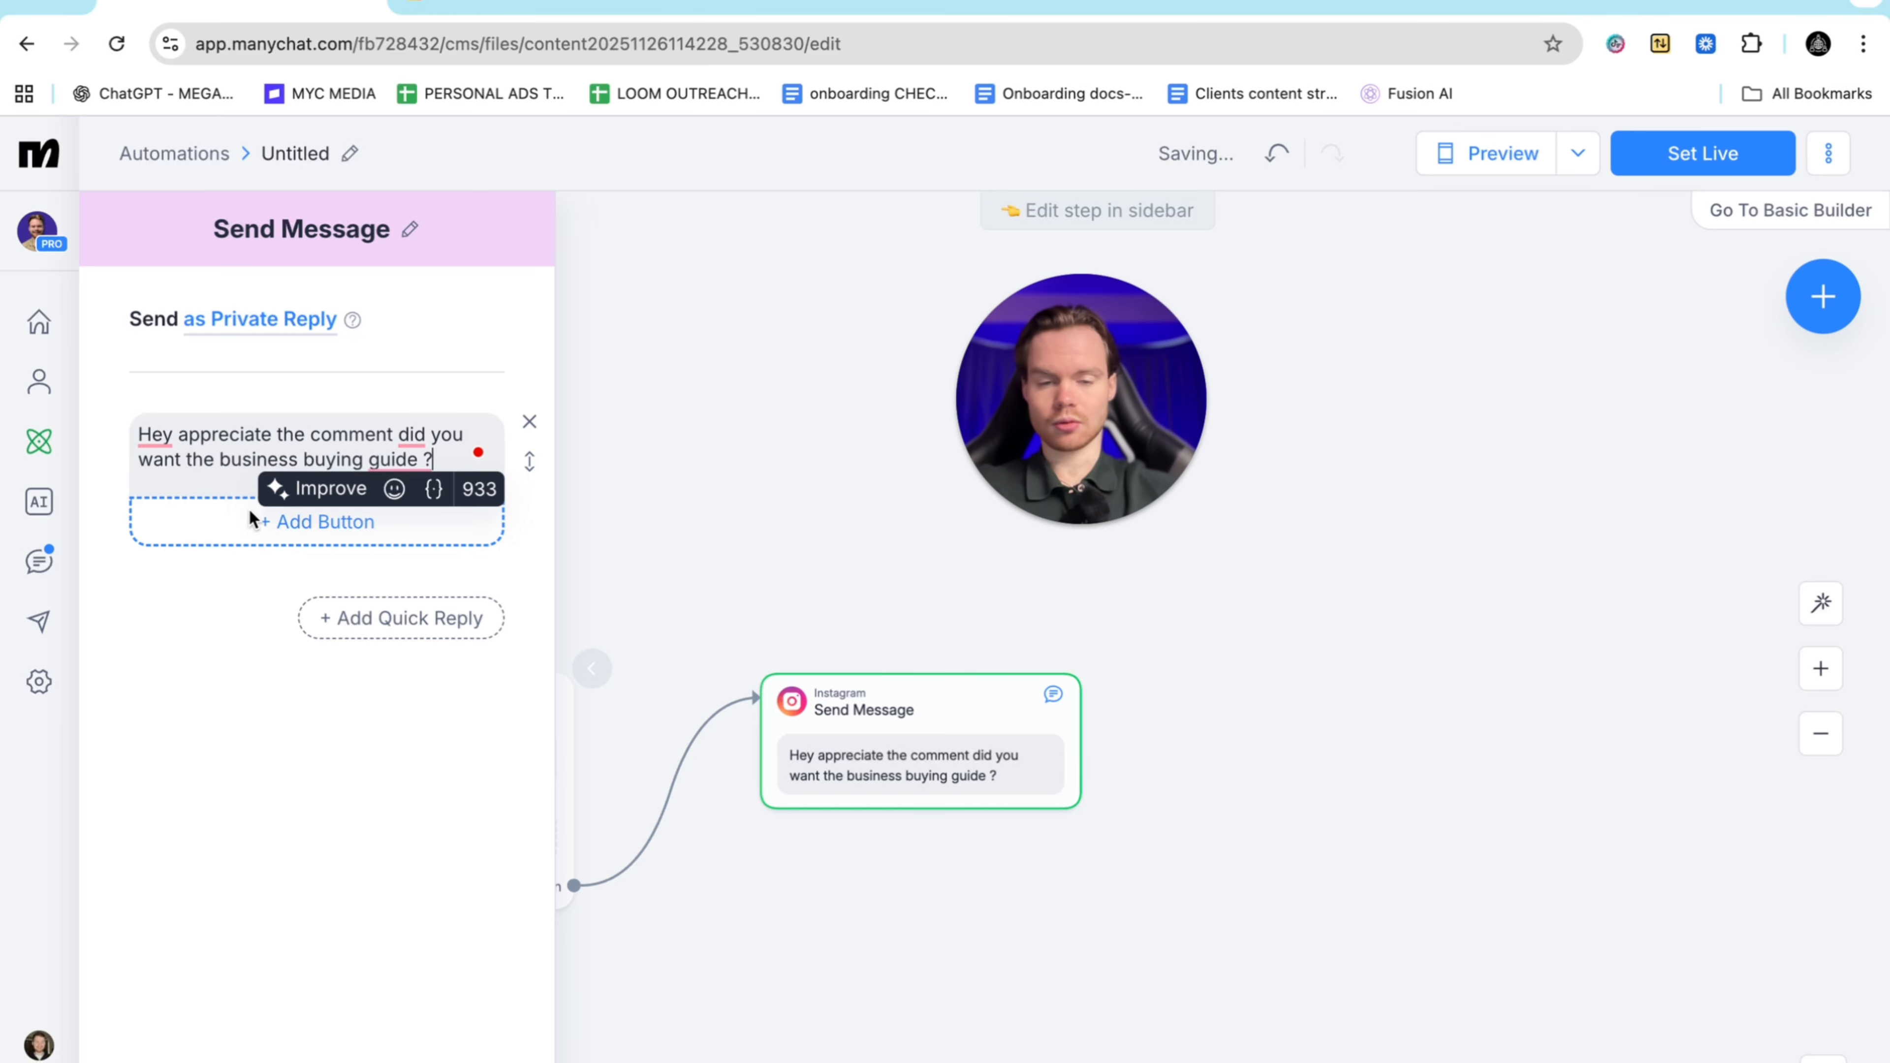
Add a 'yes' button to the private reply leading to a new Instagram message step
left_click(257, 526)
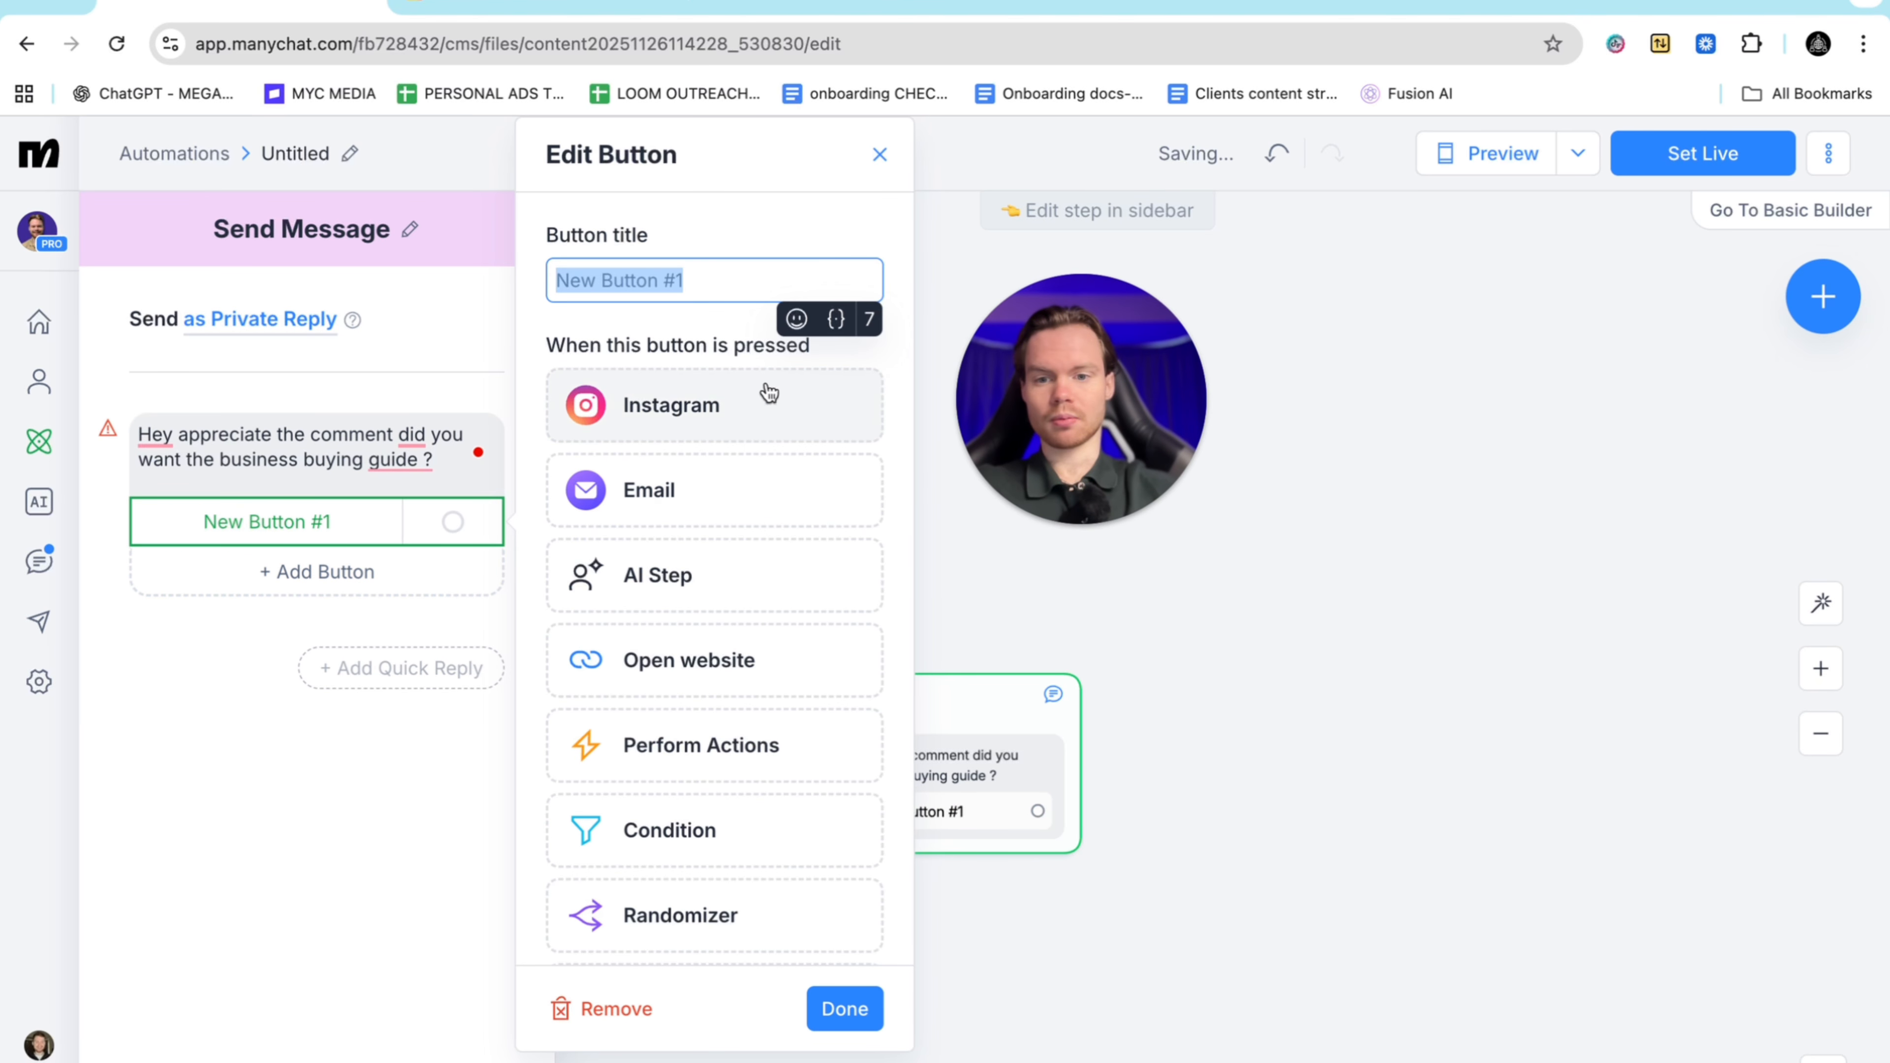
left_click(696, 422)
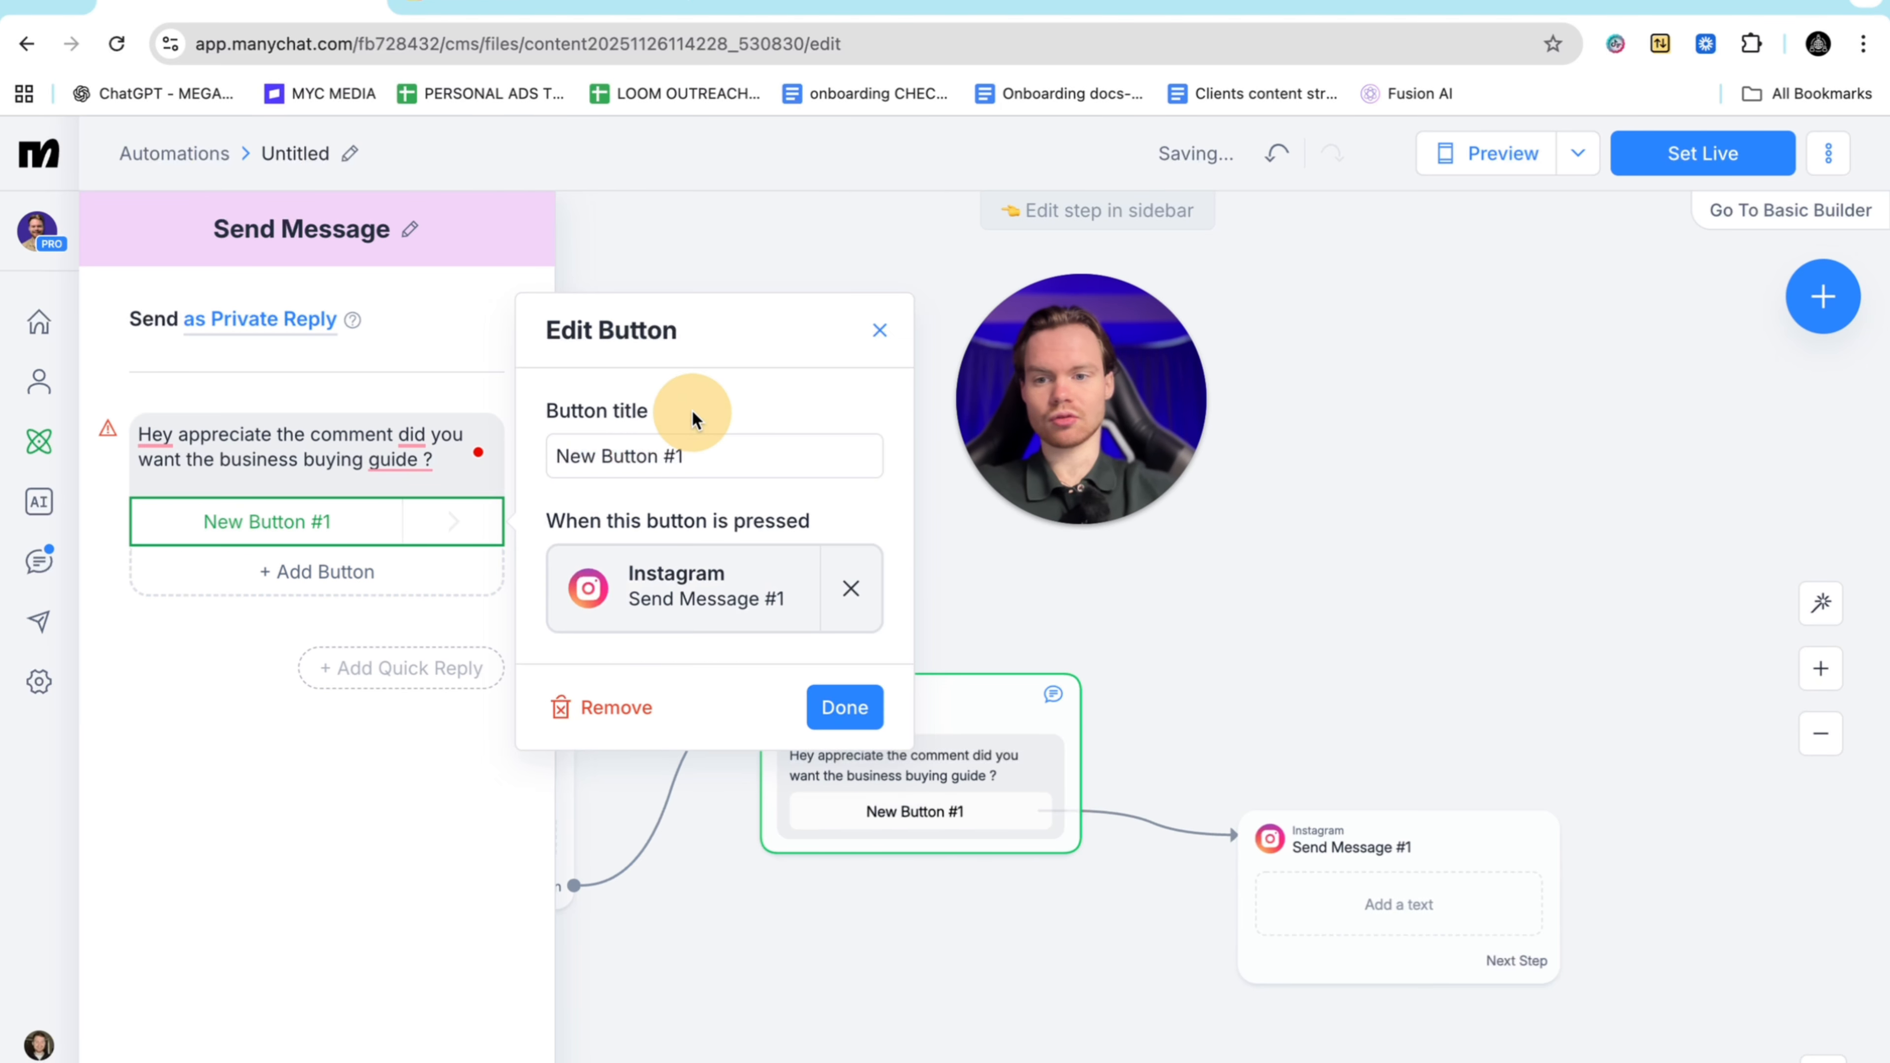
left_click(699, 447)
key("BackSpace")
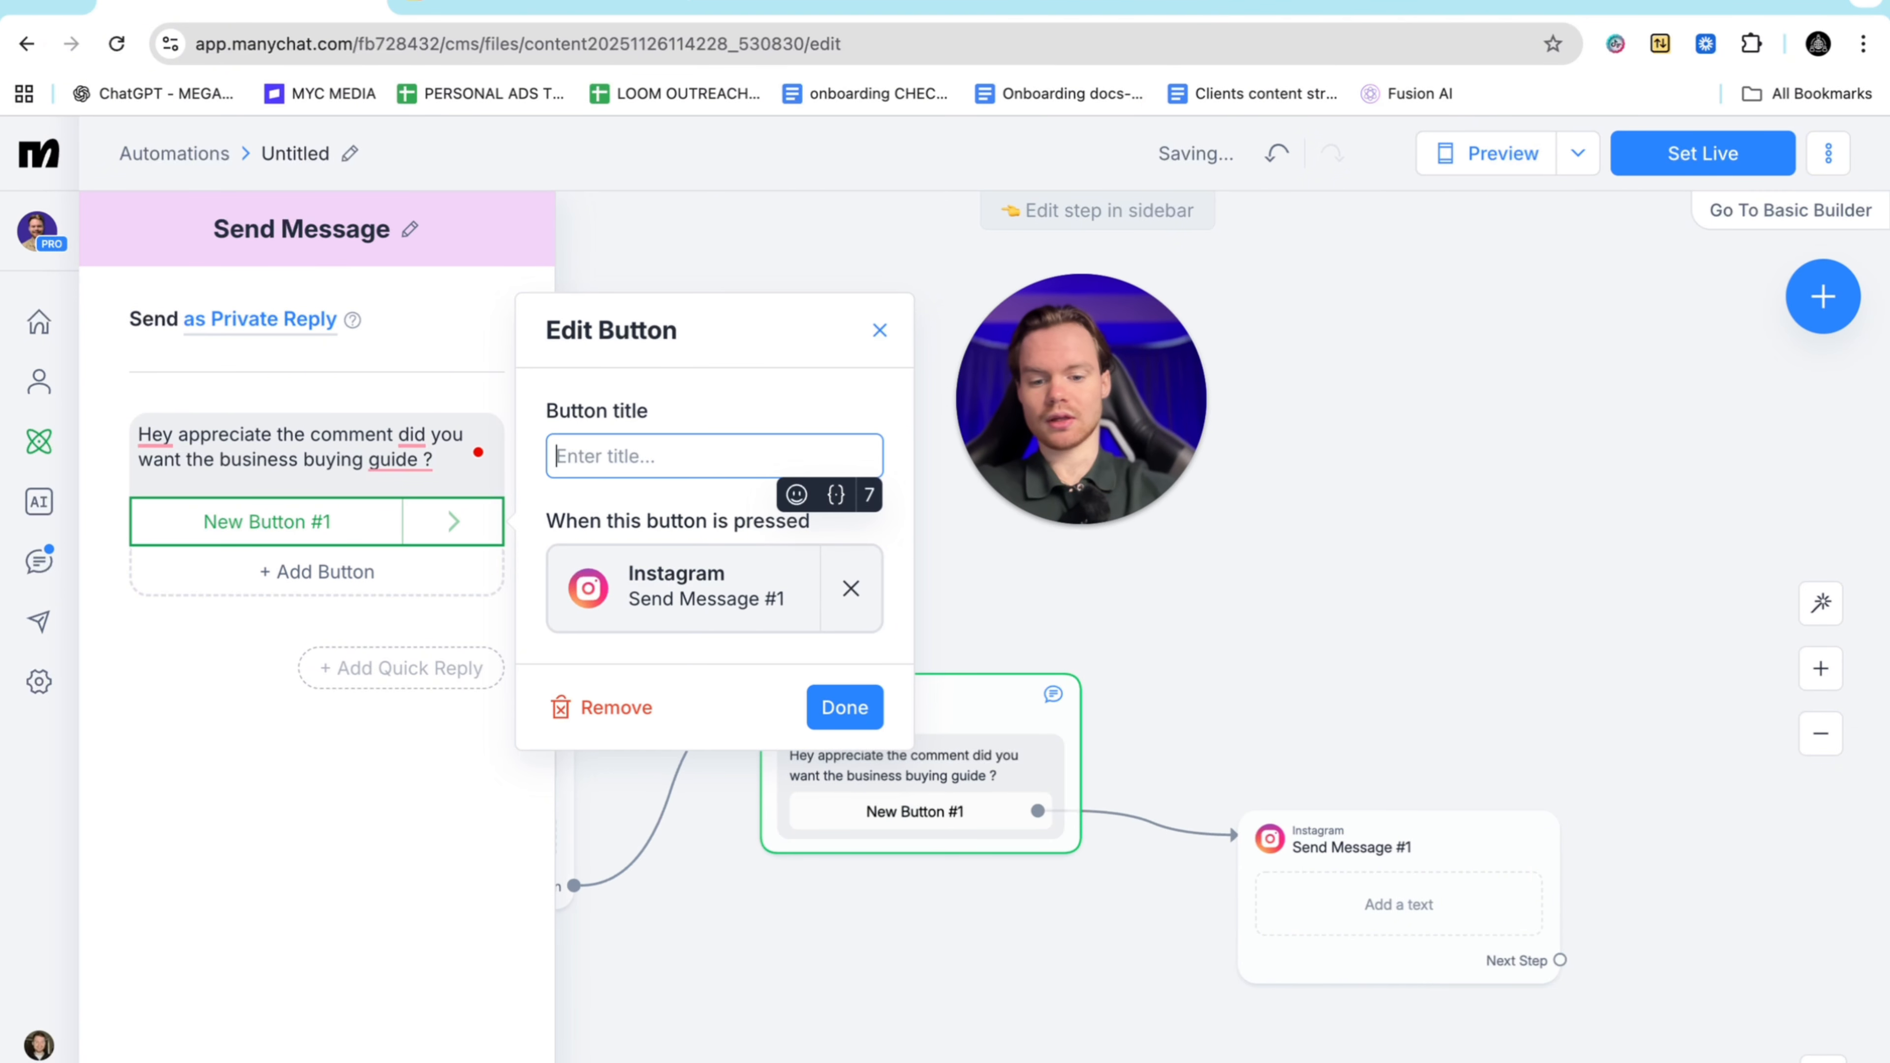
type("yes")
left_click(845, 708)
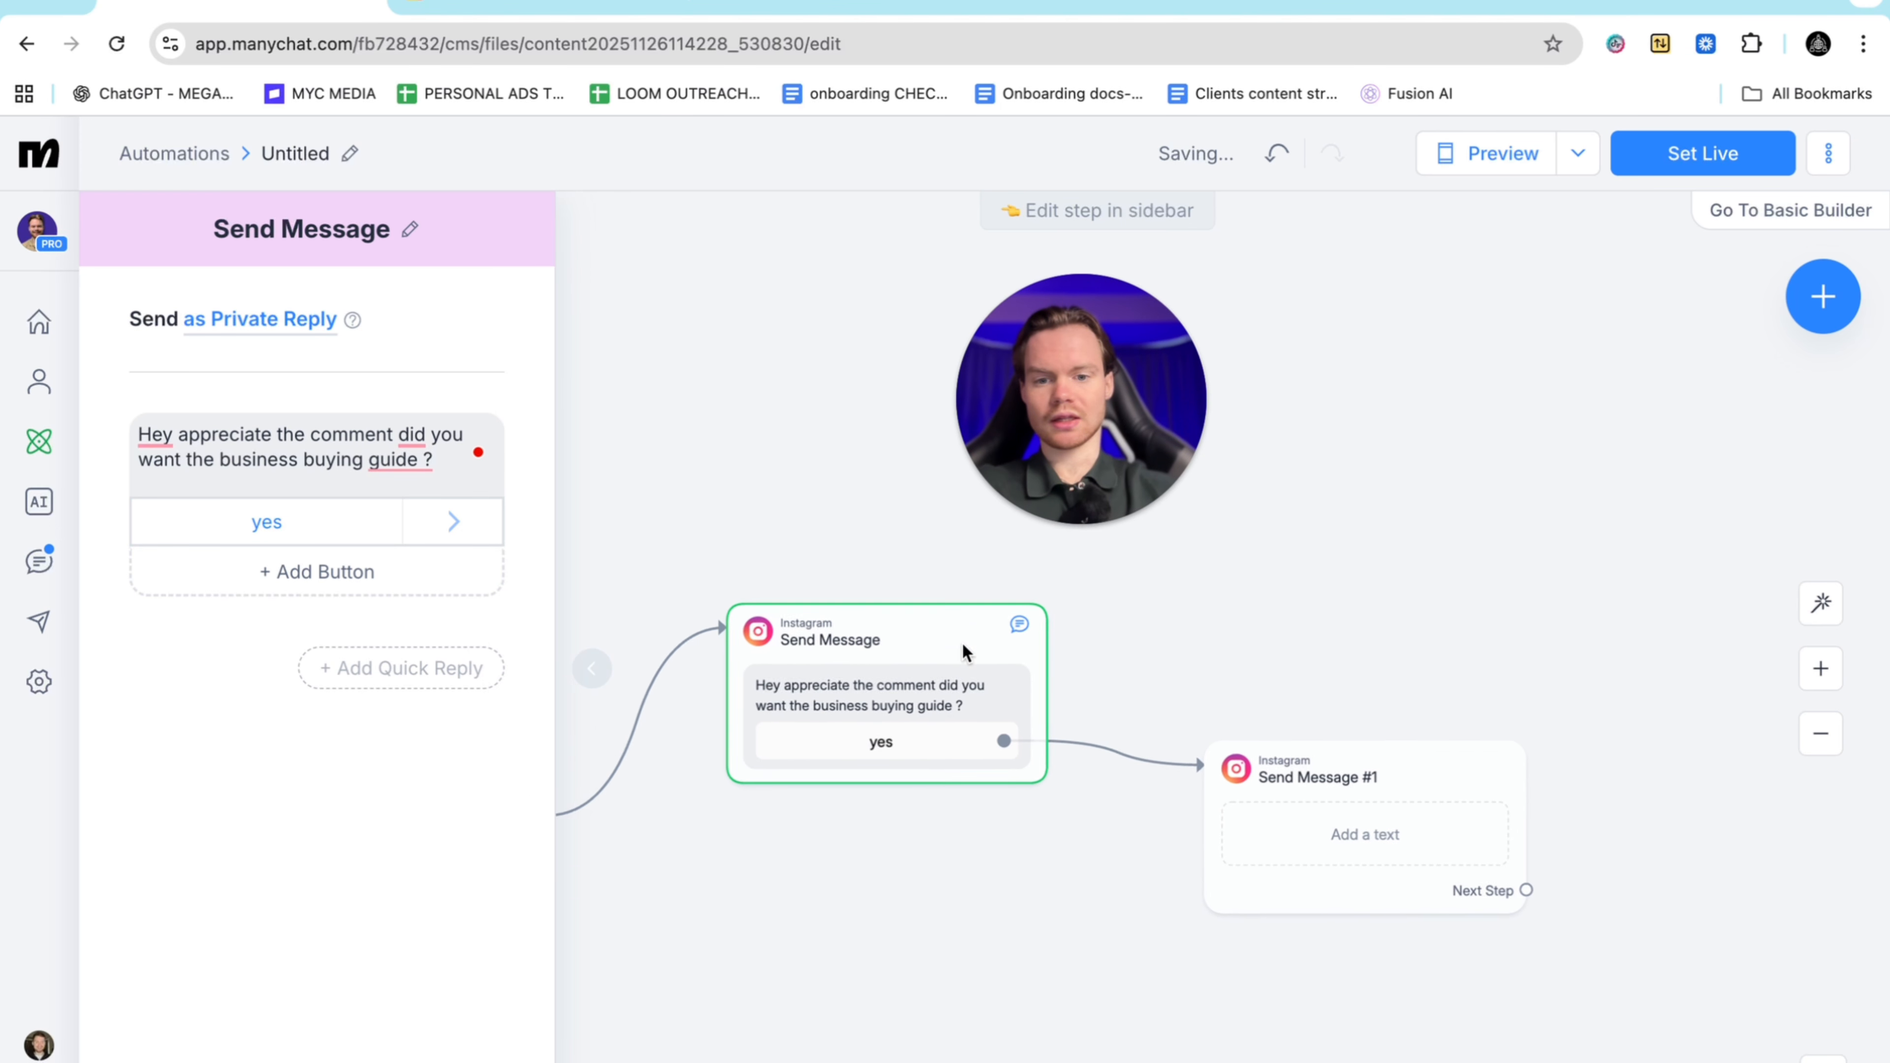
left_click_drag(1119, 391, 1314, 378)
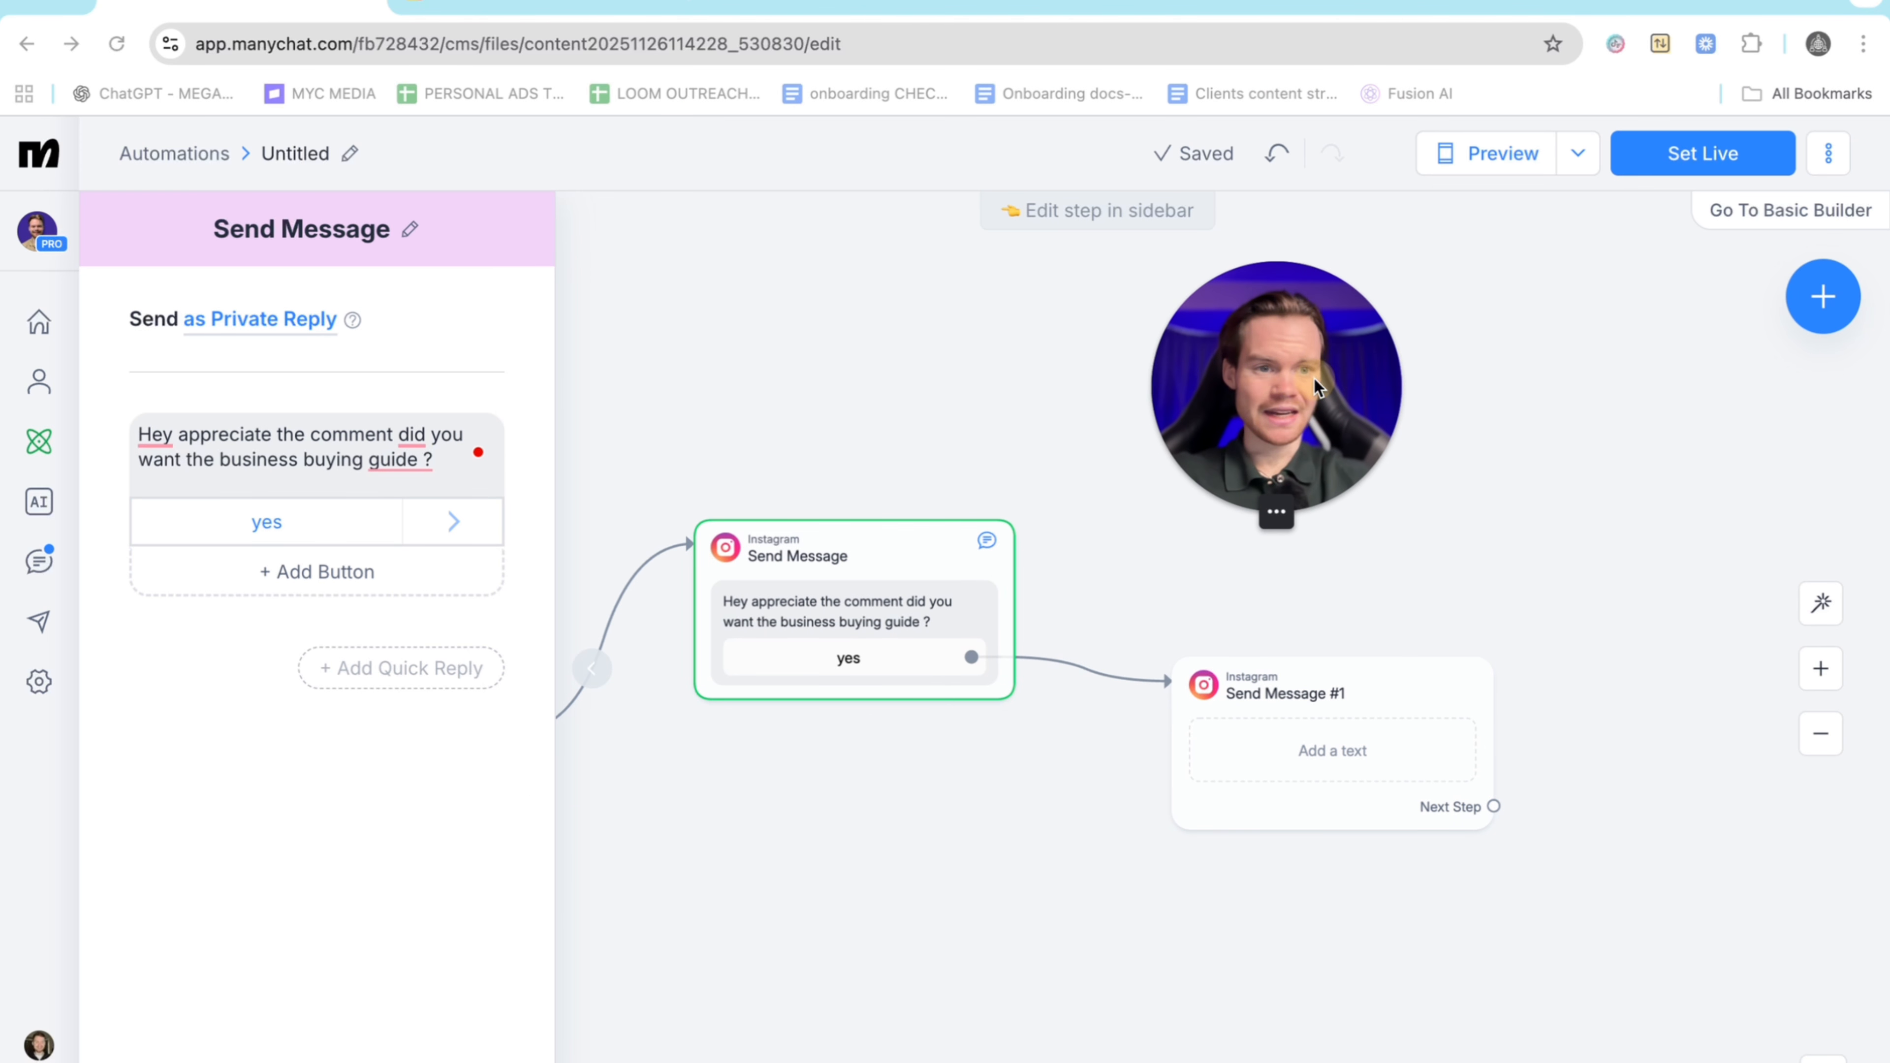
left_click(870, 548)
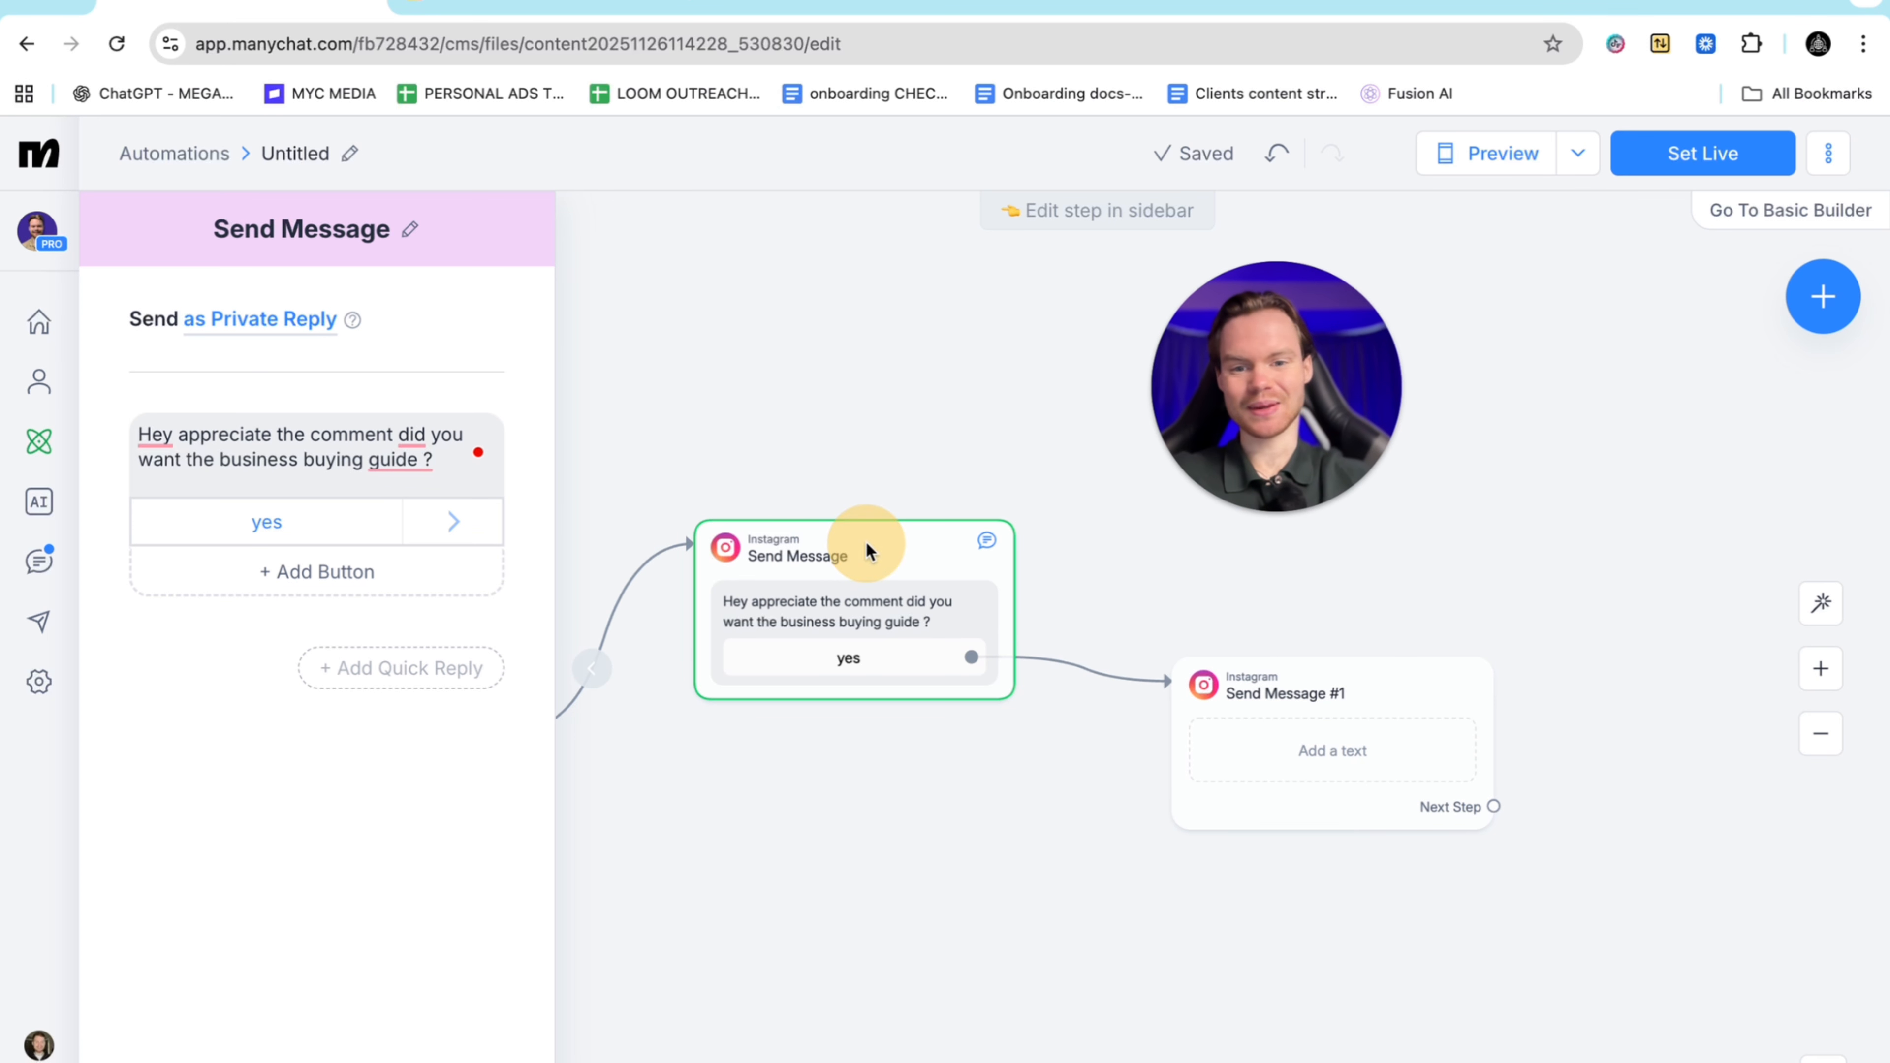
left_click(1354, 717)
Replace Send Message #1's text block with a Data Collection question expecting an Email reply
left_click(1318, 684)
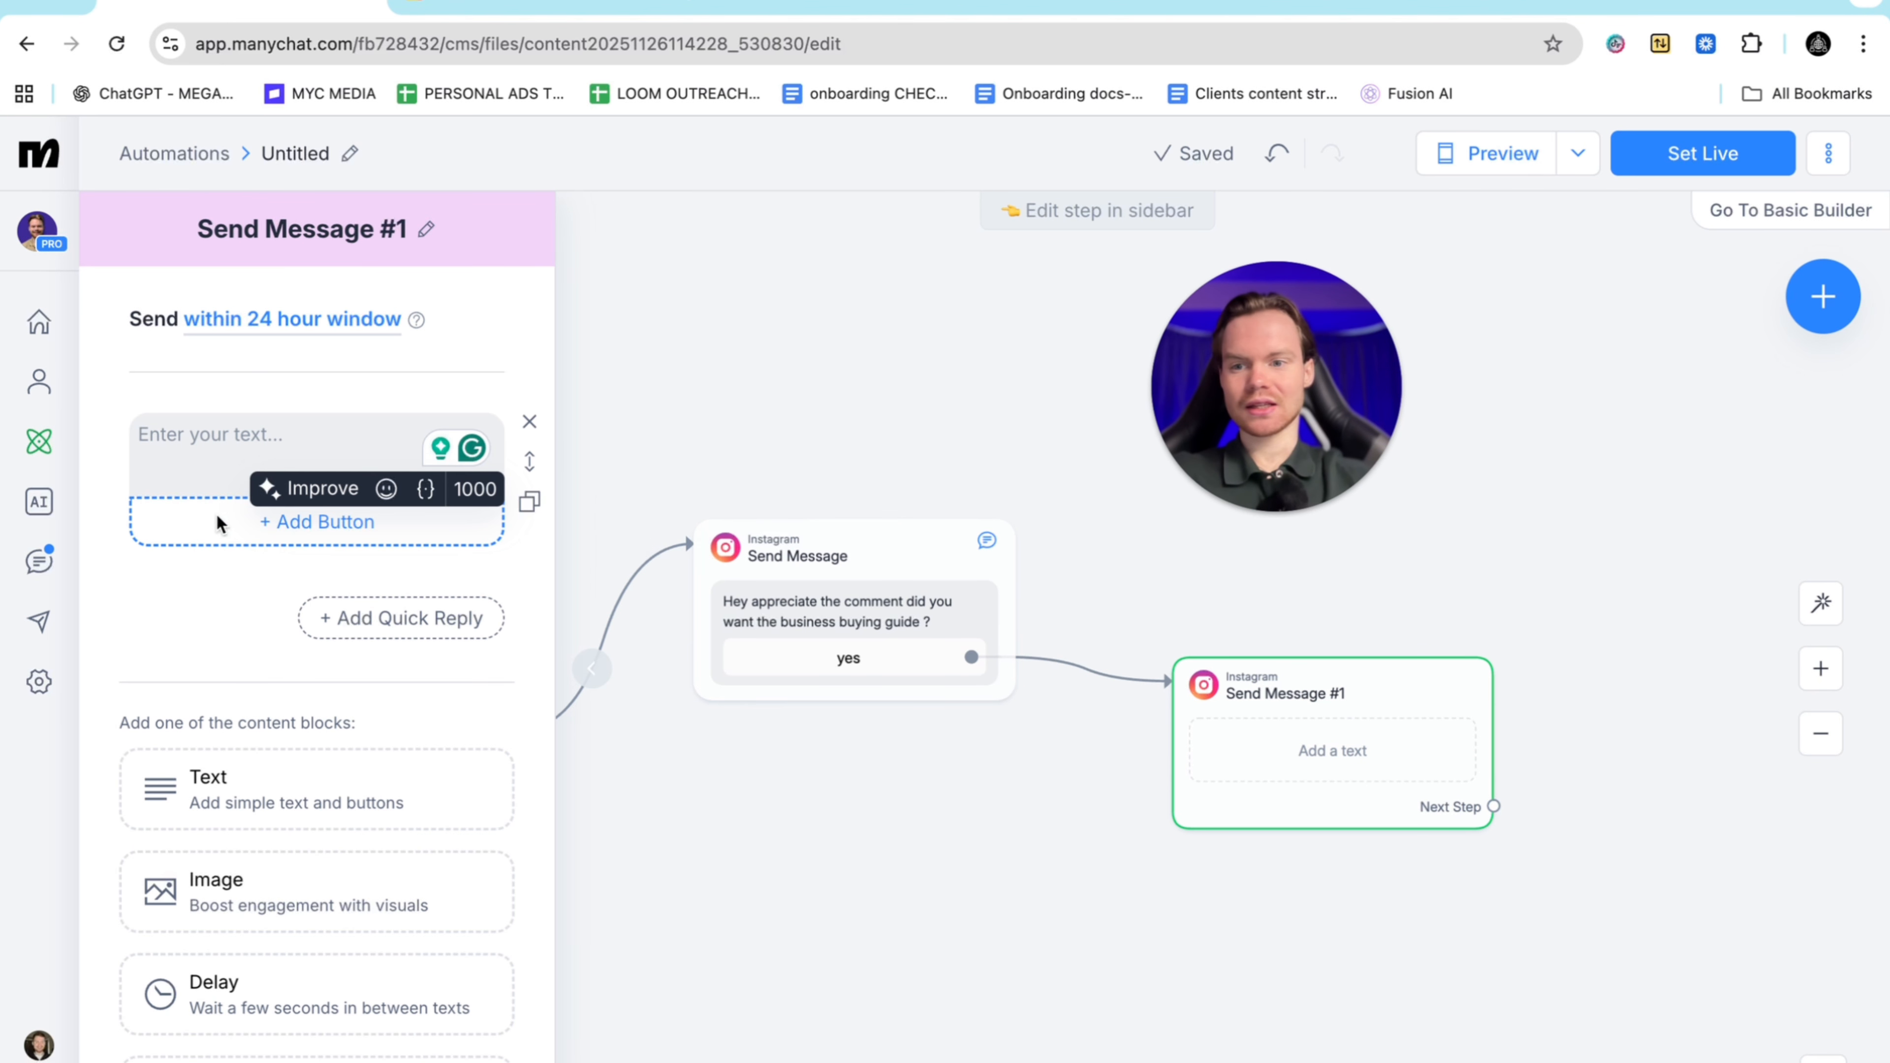
scroll(300, 788, "down", 3)
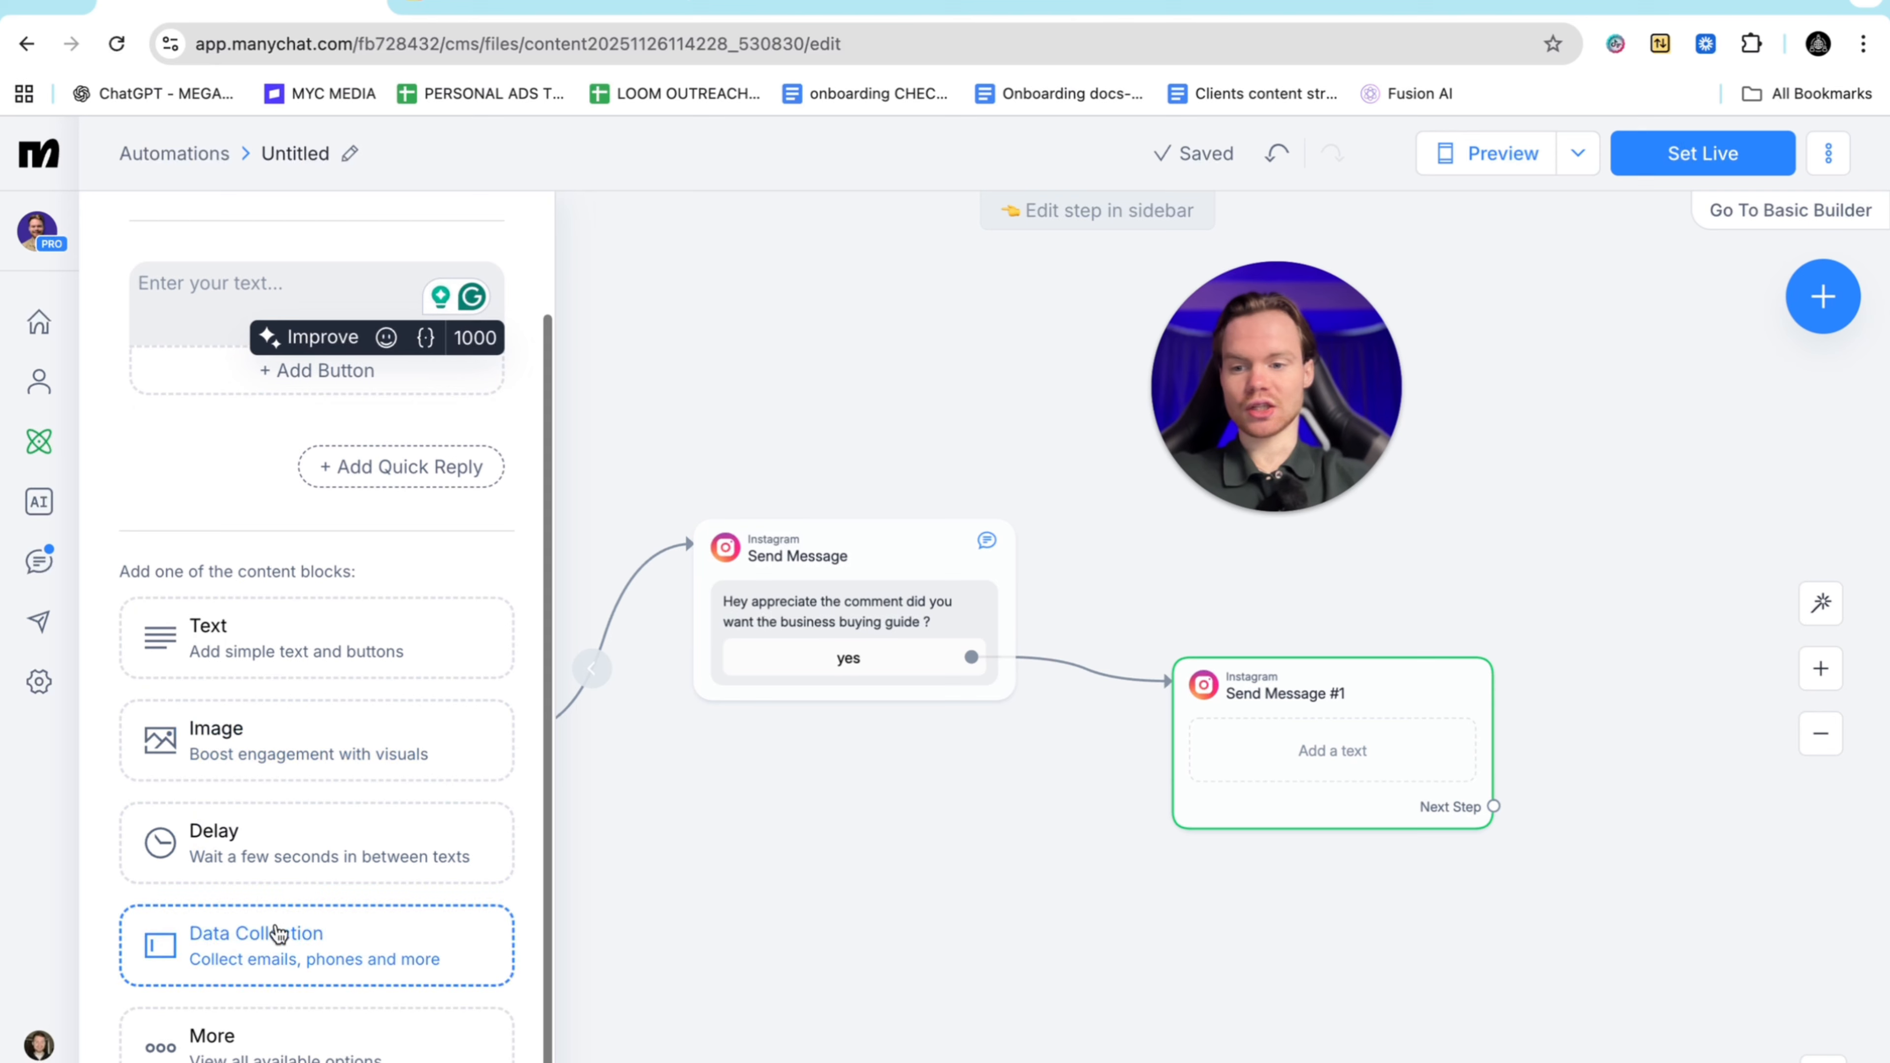
left_click(272, 938)
scroll(443, 482, "up", 3)
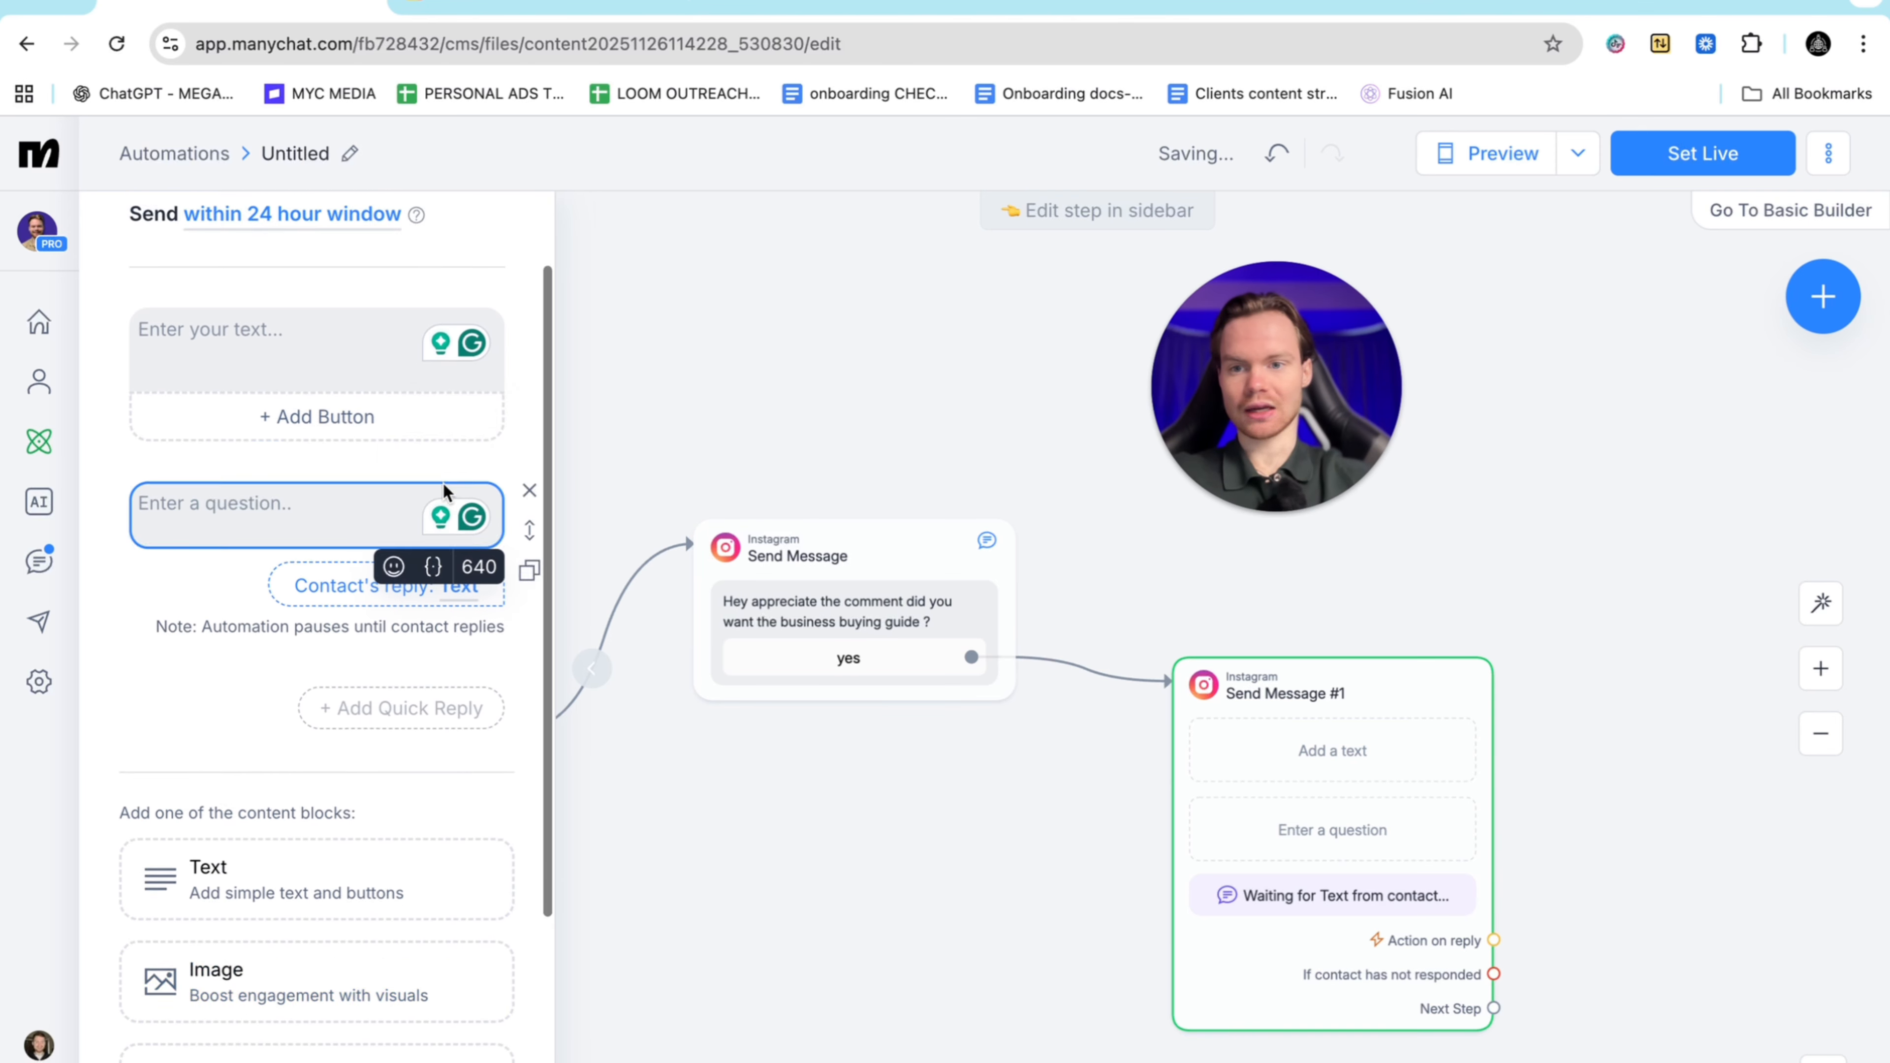
left_click(524, 423)
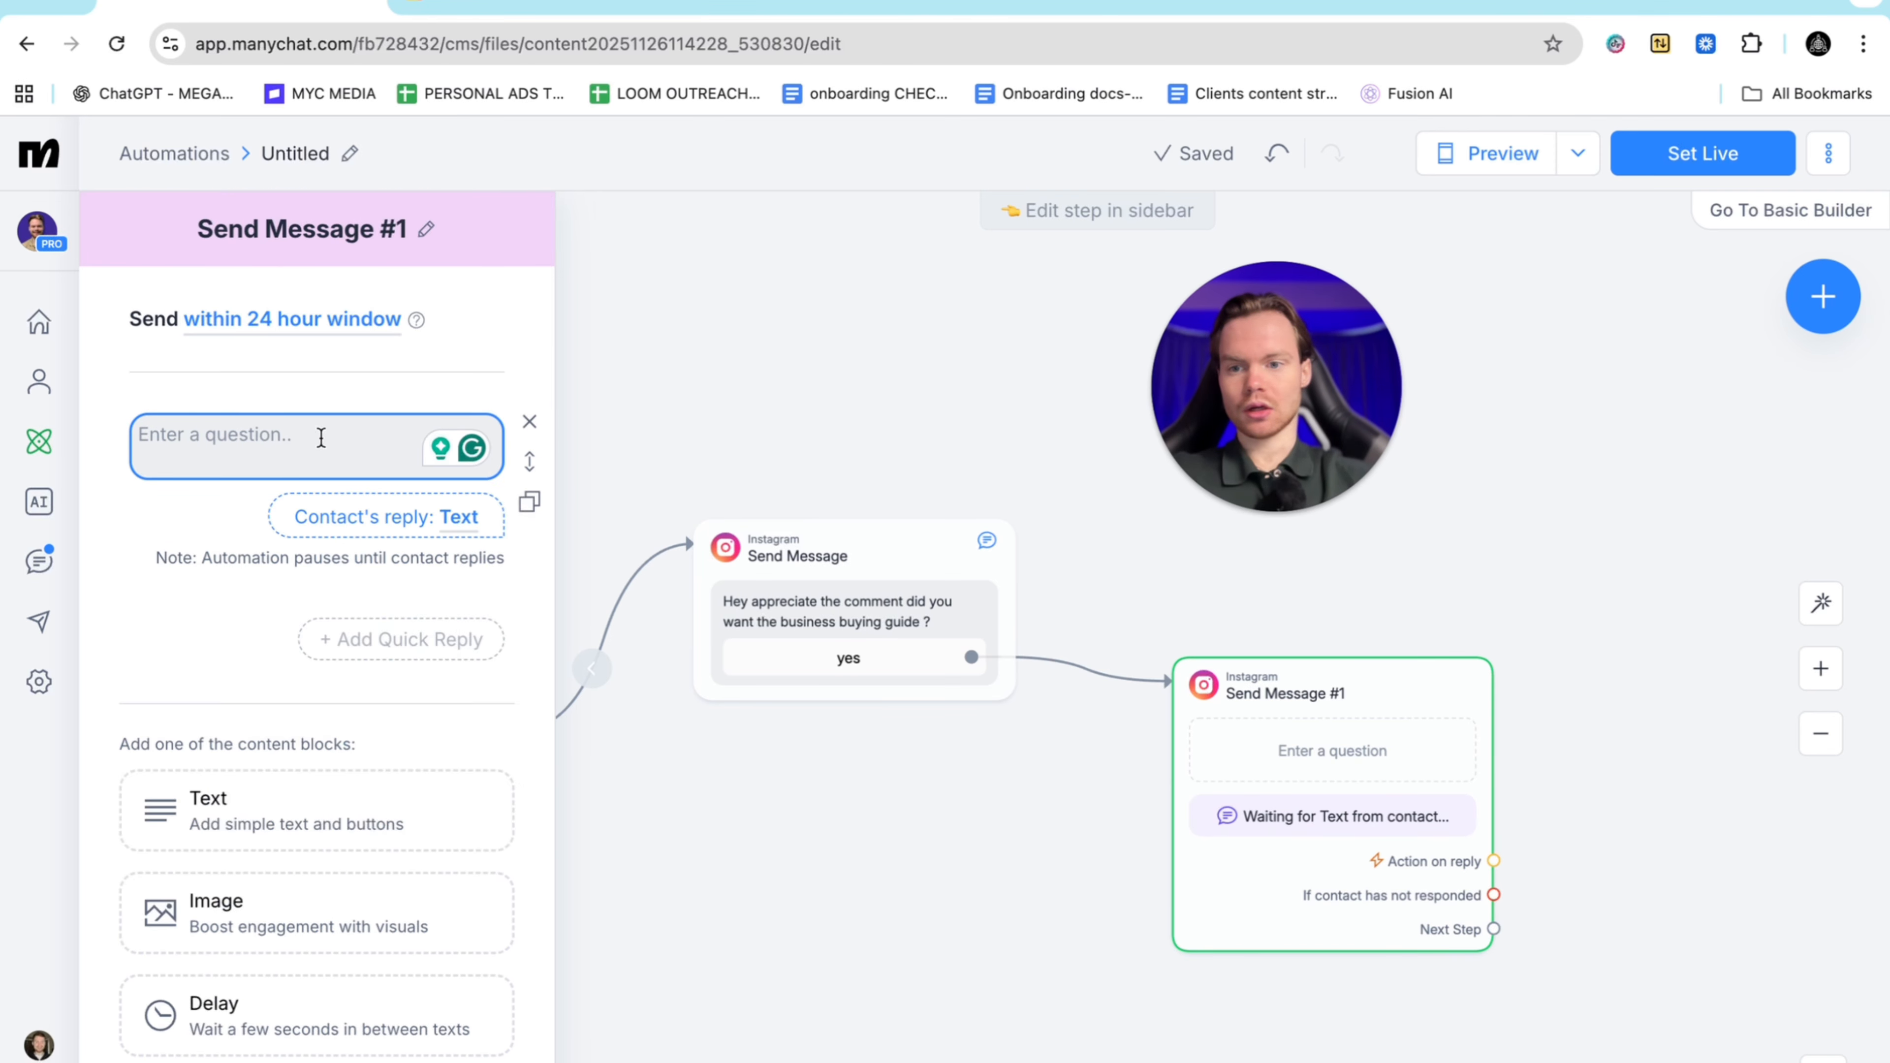
left_click(458, 521)
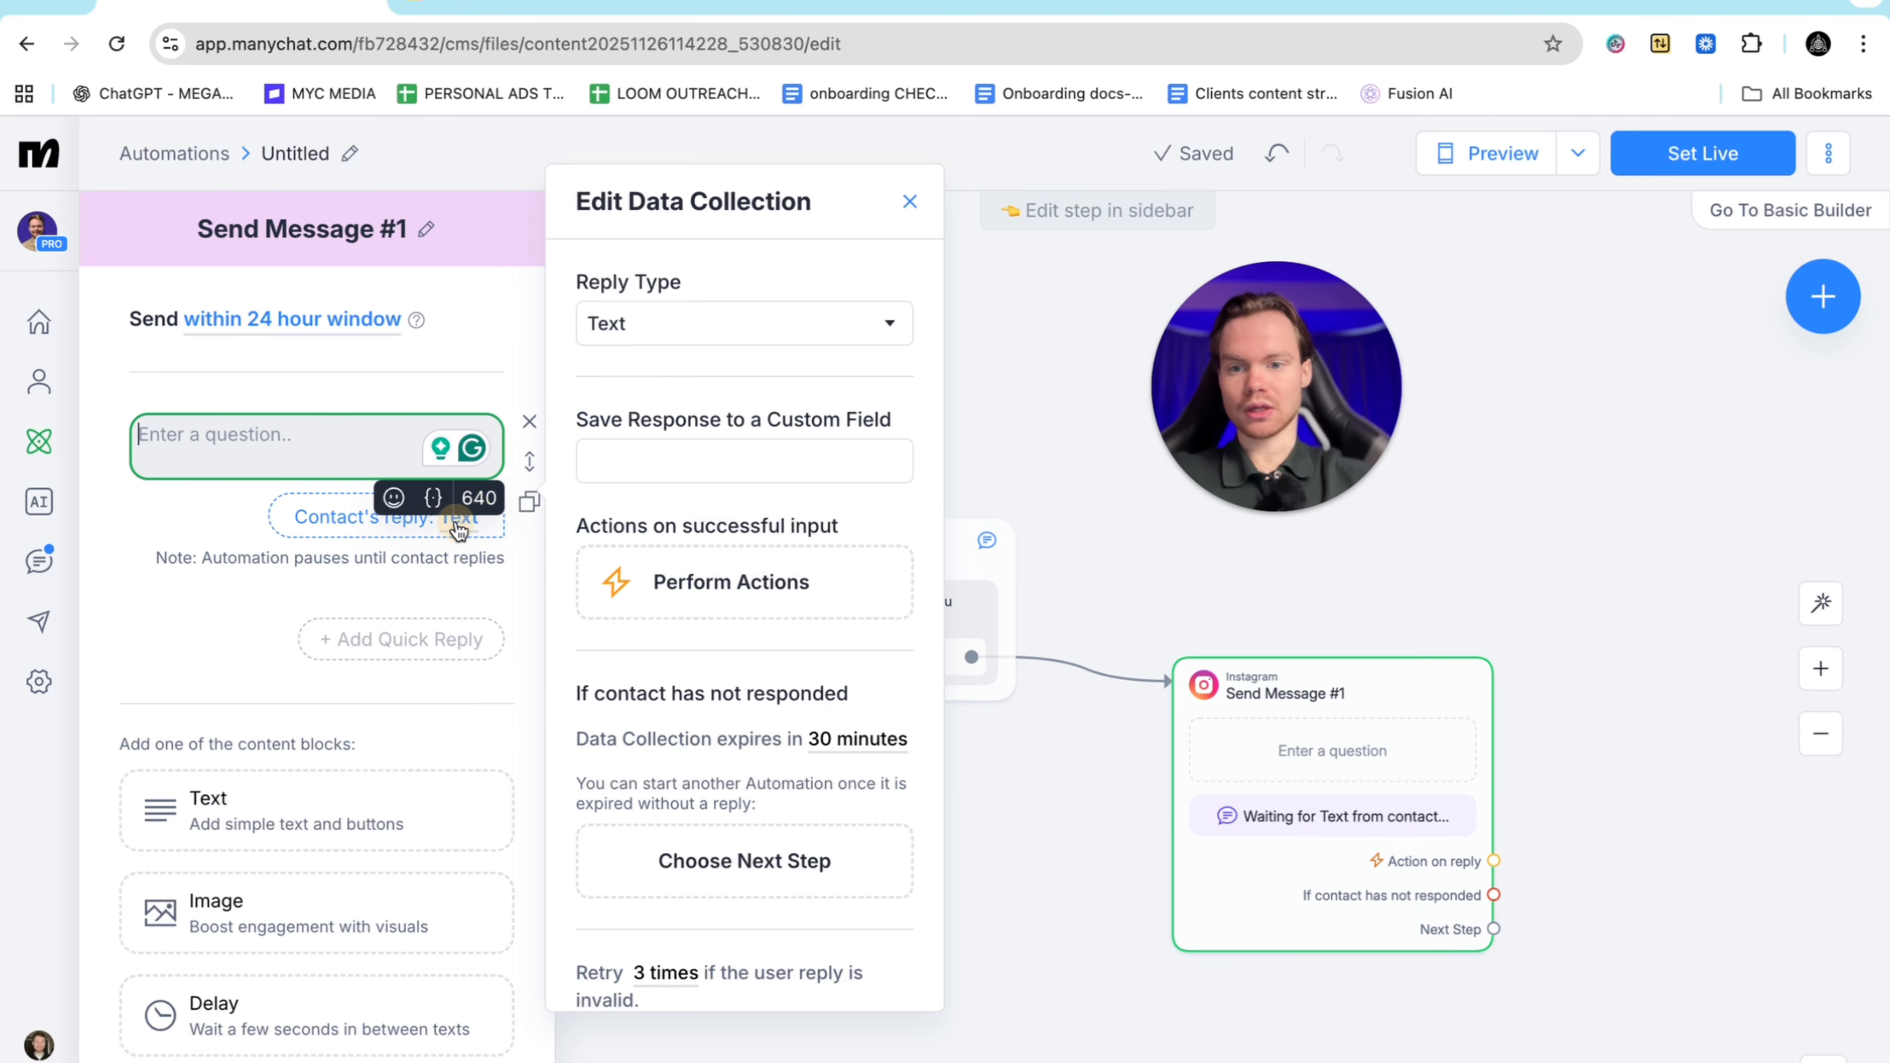
left_click(743, 328)
left_click(699, 424)
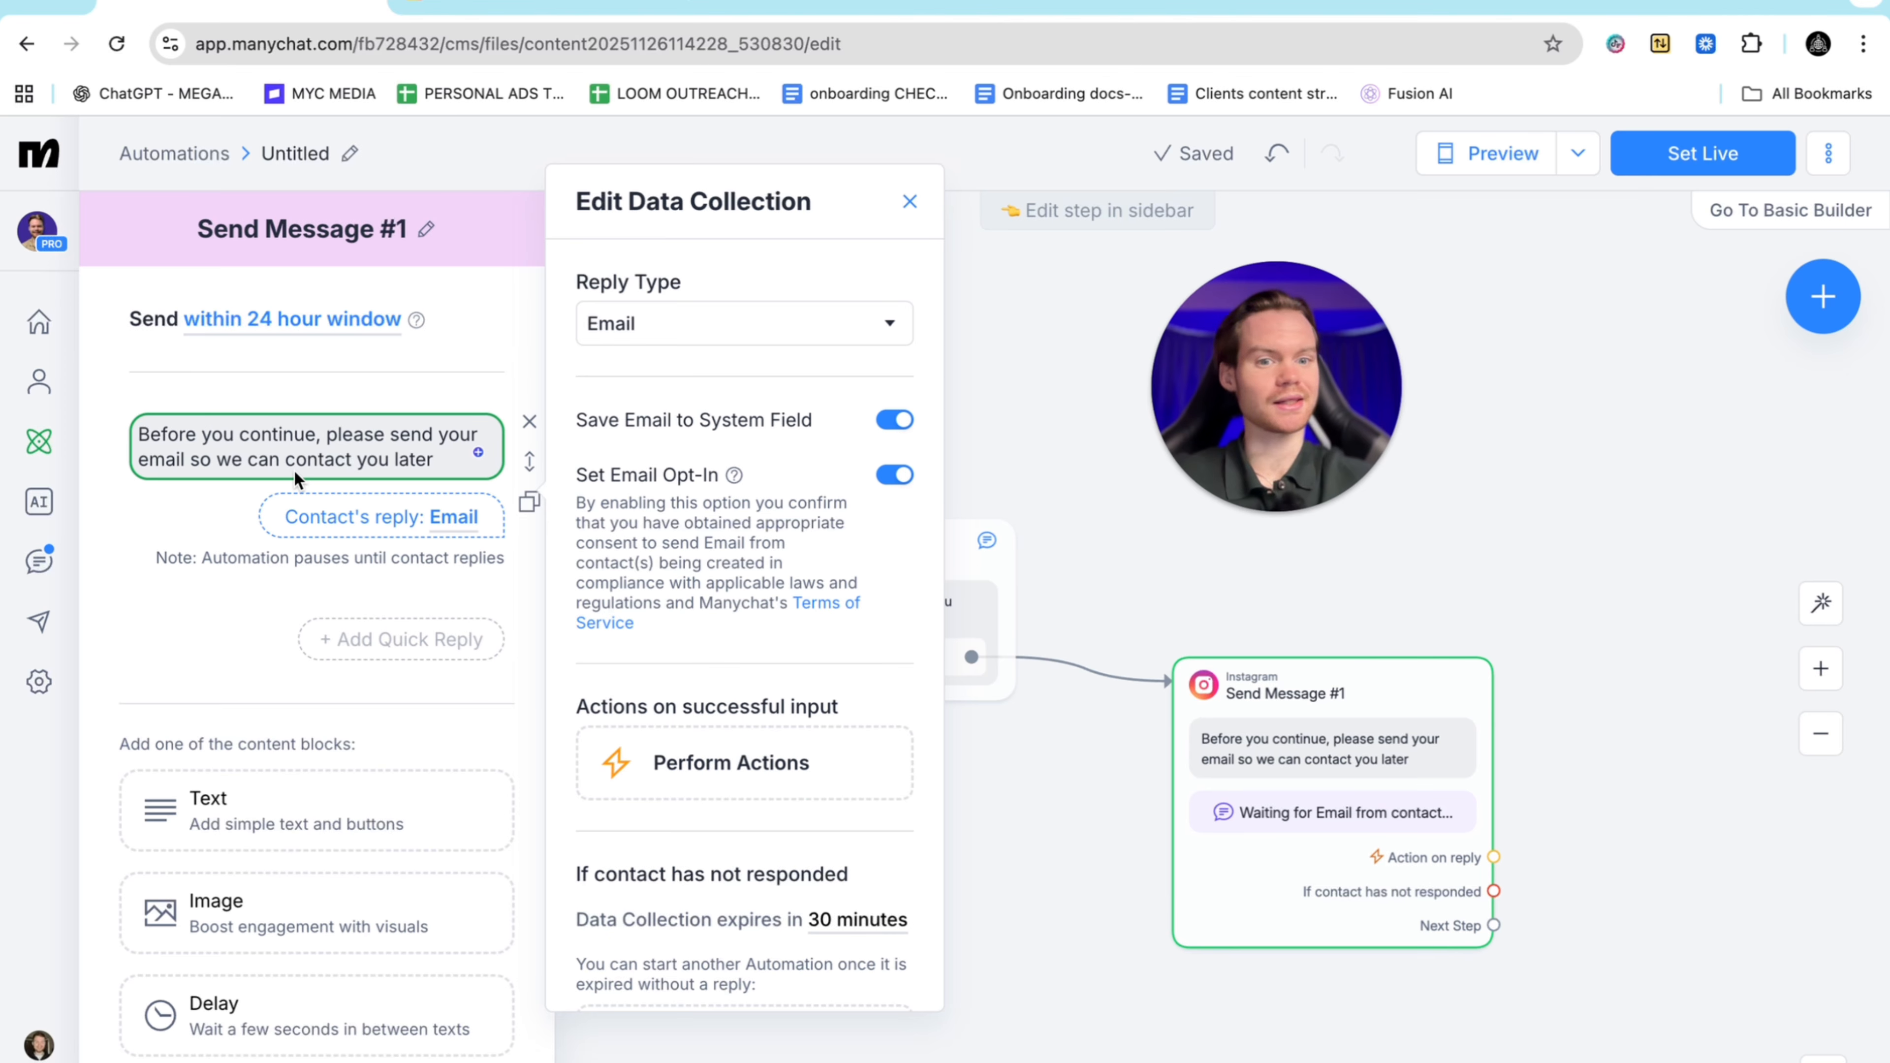
Change the question to 'Okay great, just drop your email and i'll send it your way'
left_click_drag(435, 462, 156, 437)
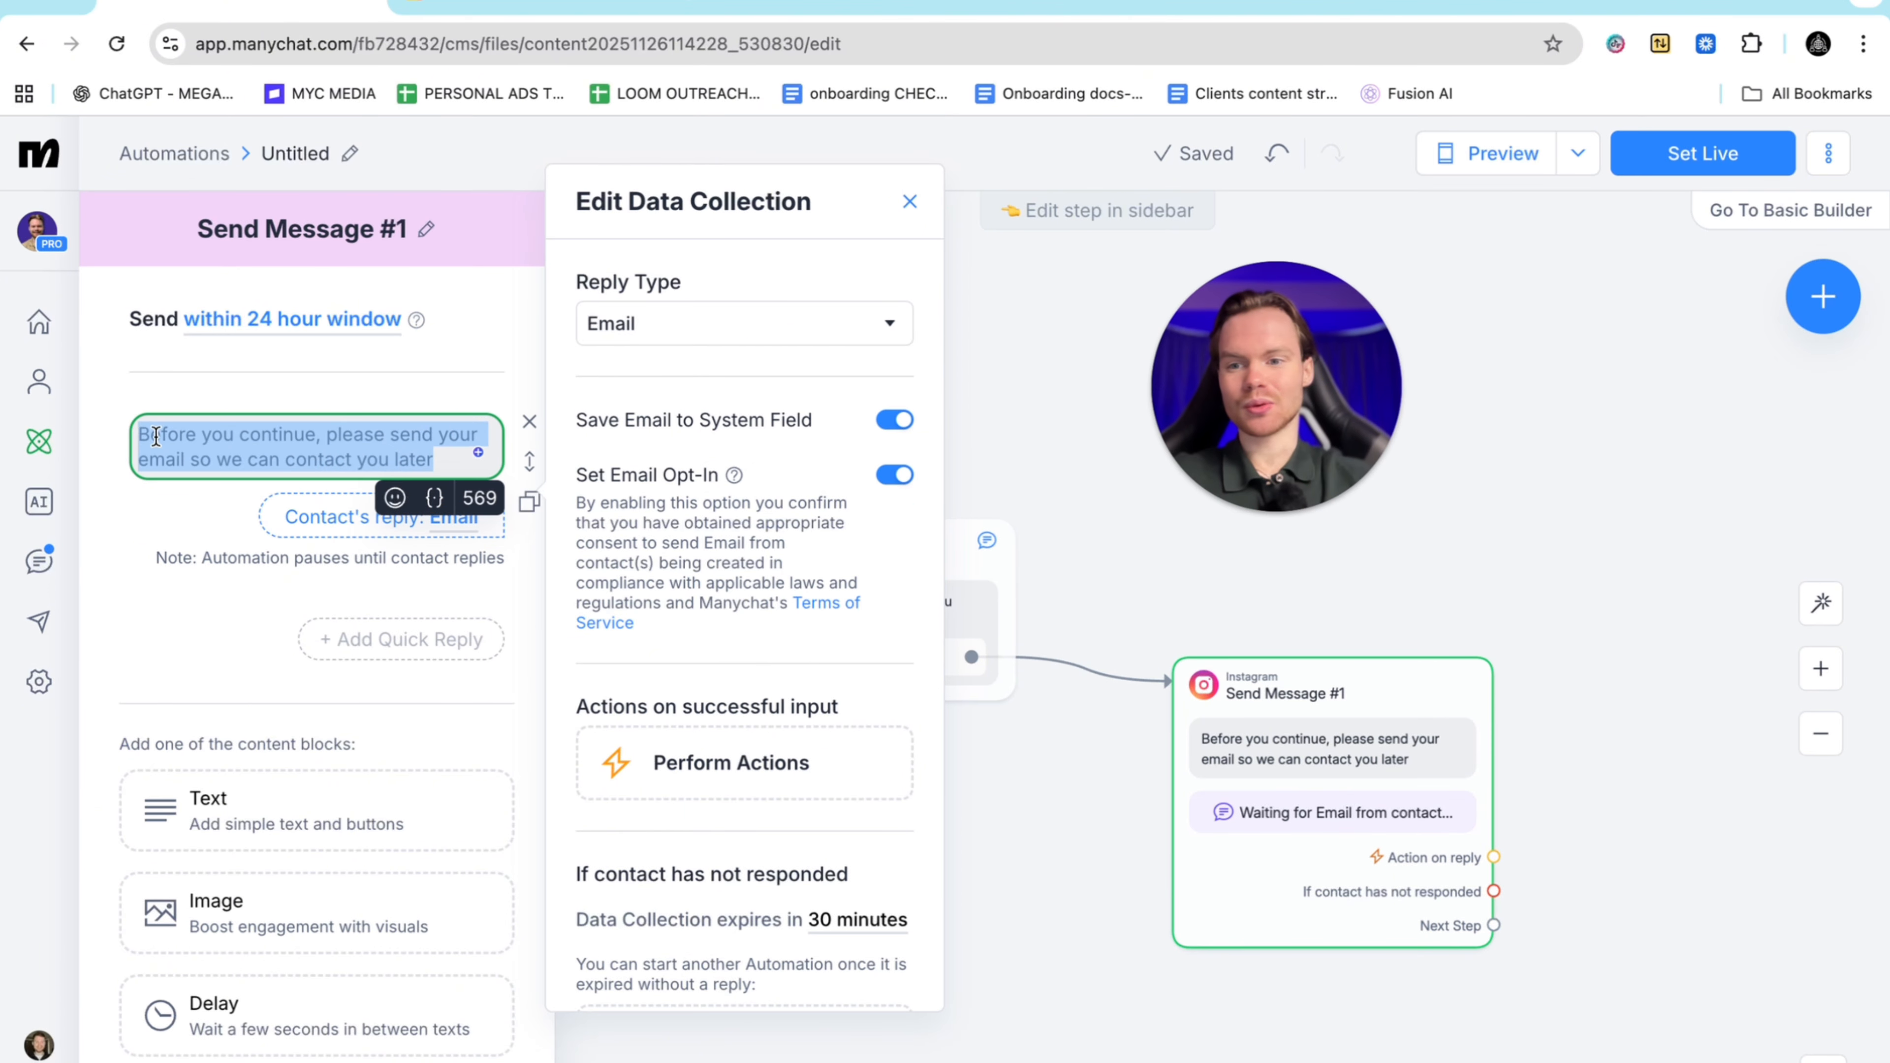
key("BackSpace")
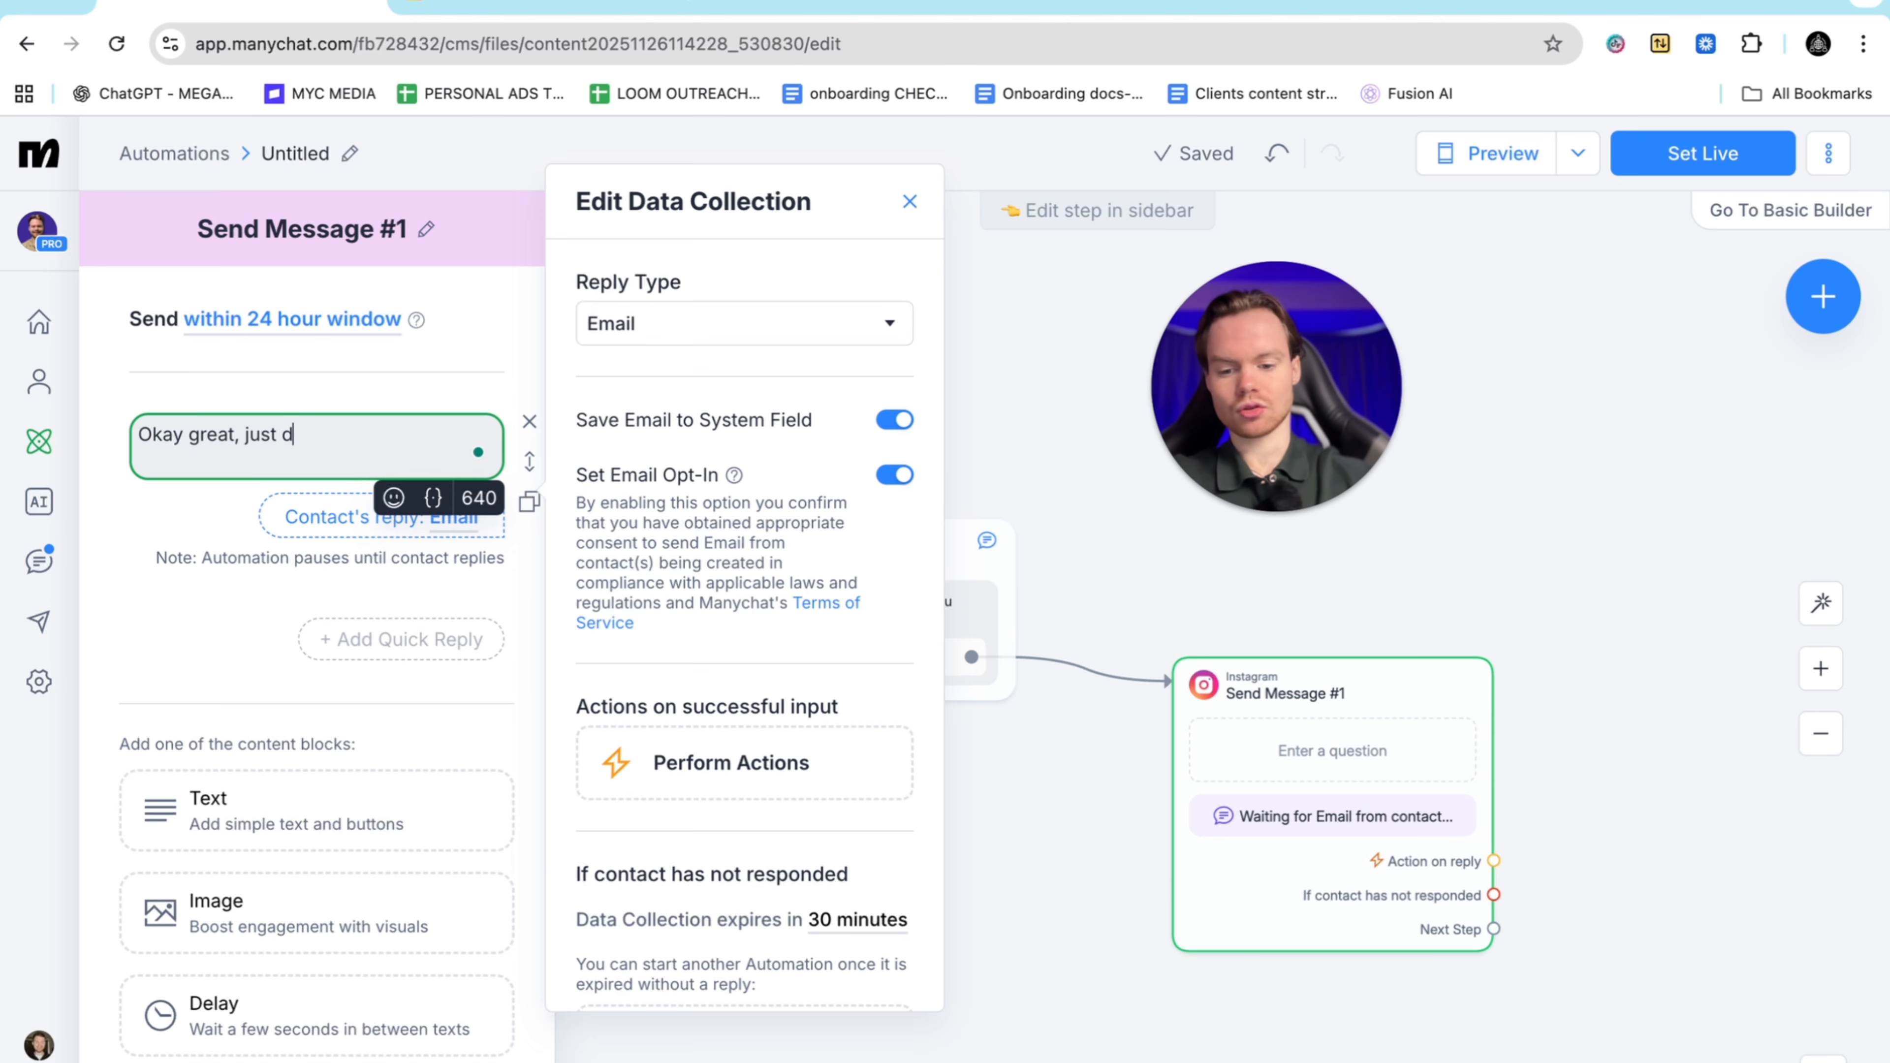
type("Okay great, just drop your email and i'll send it your way")
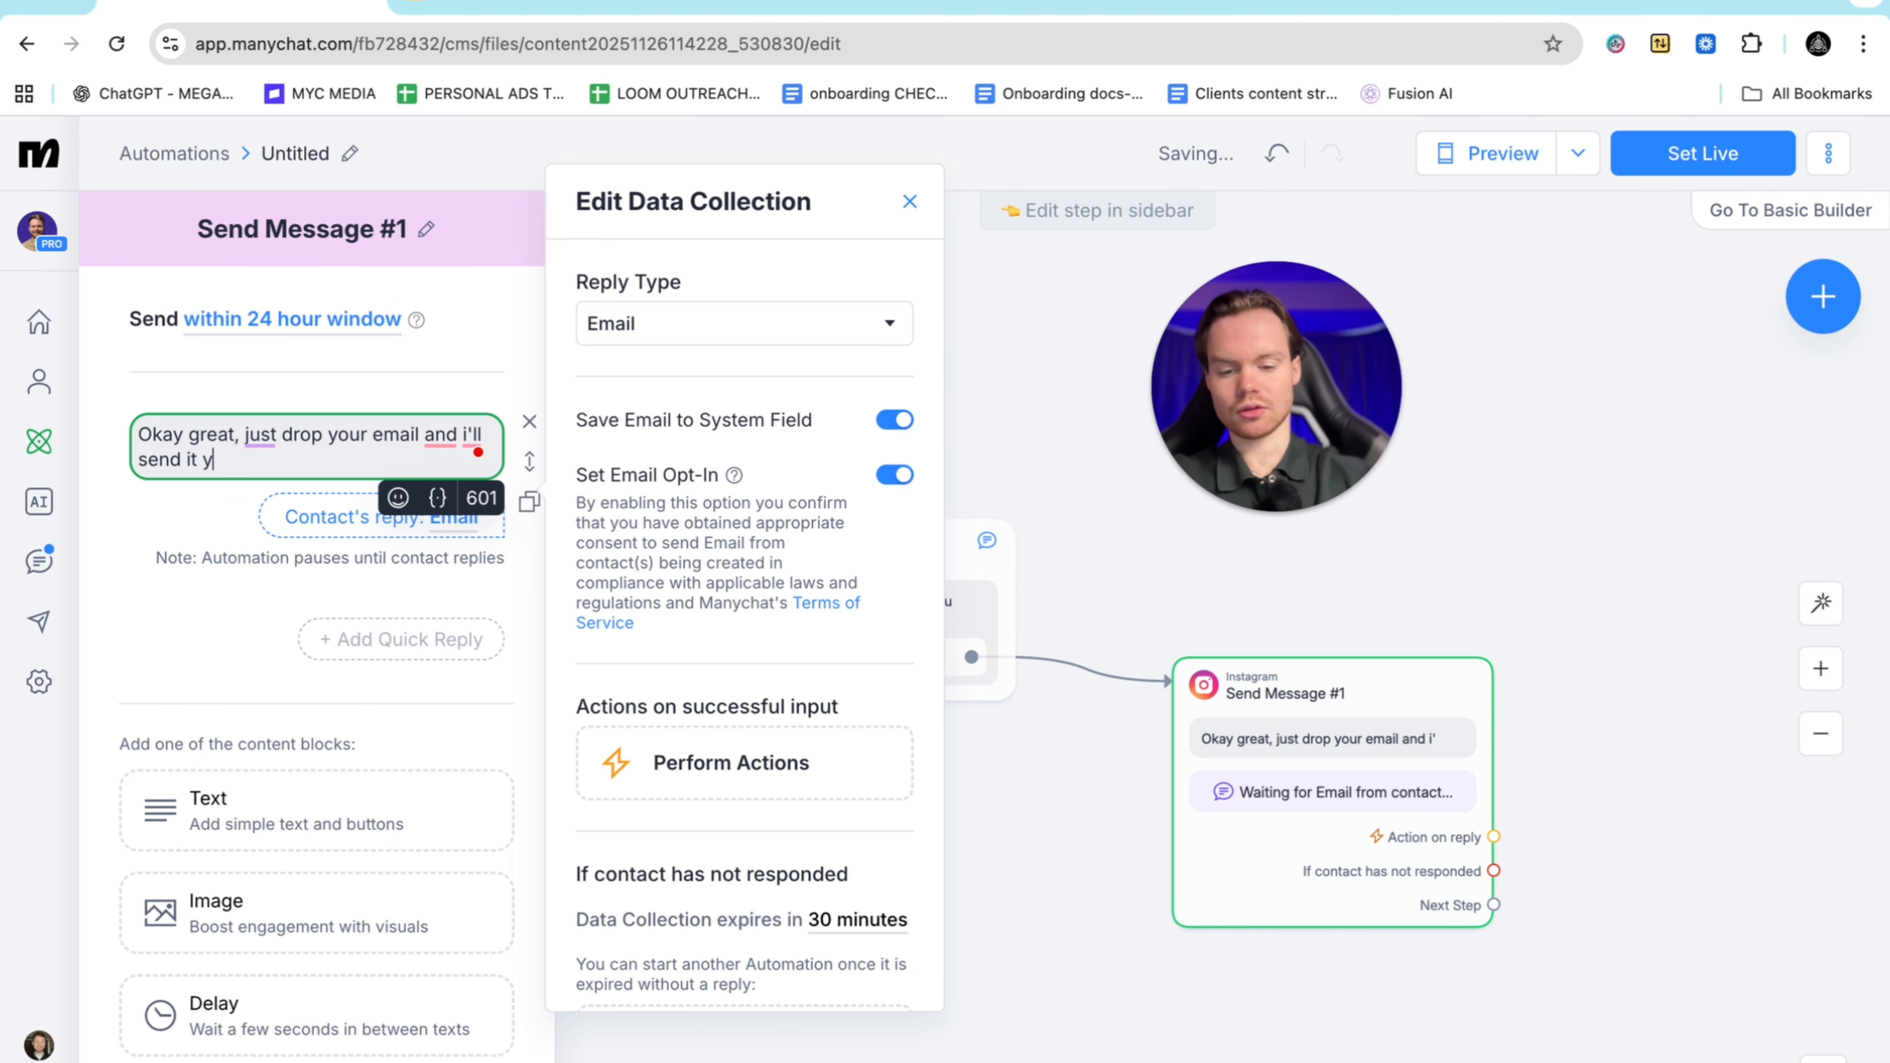
left_click(219, 624)
left_click(473, 469)
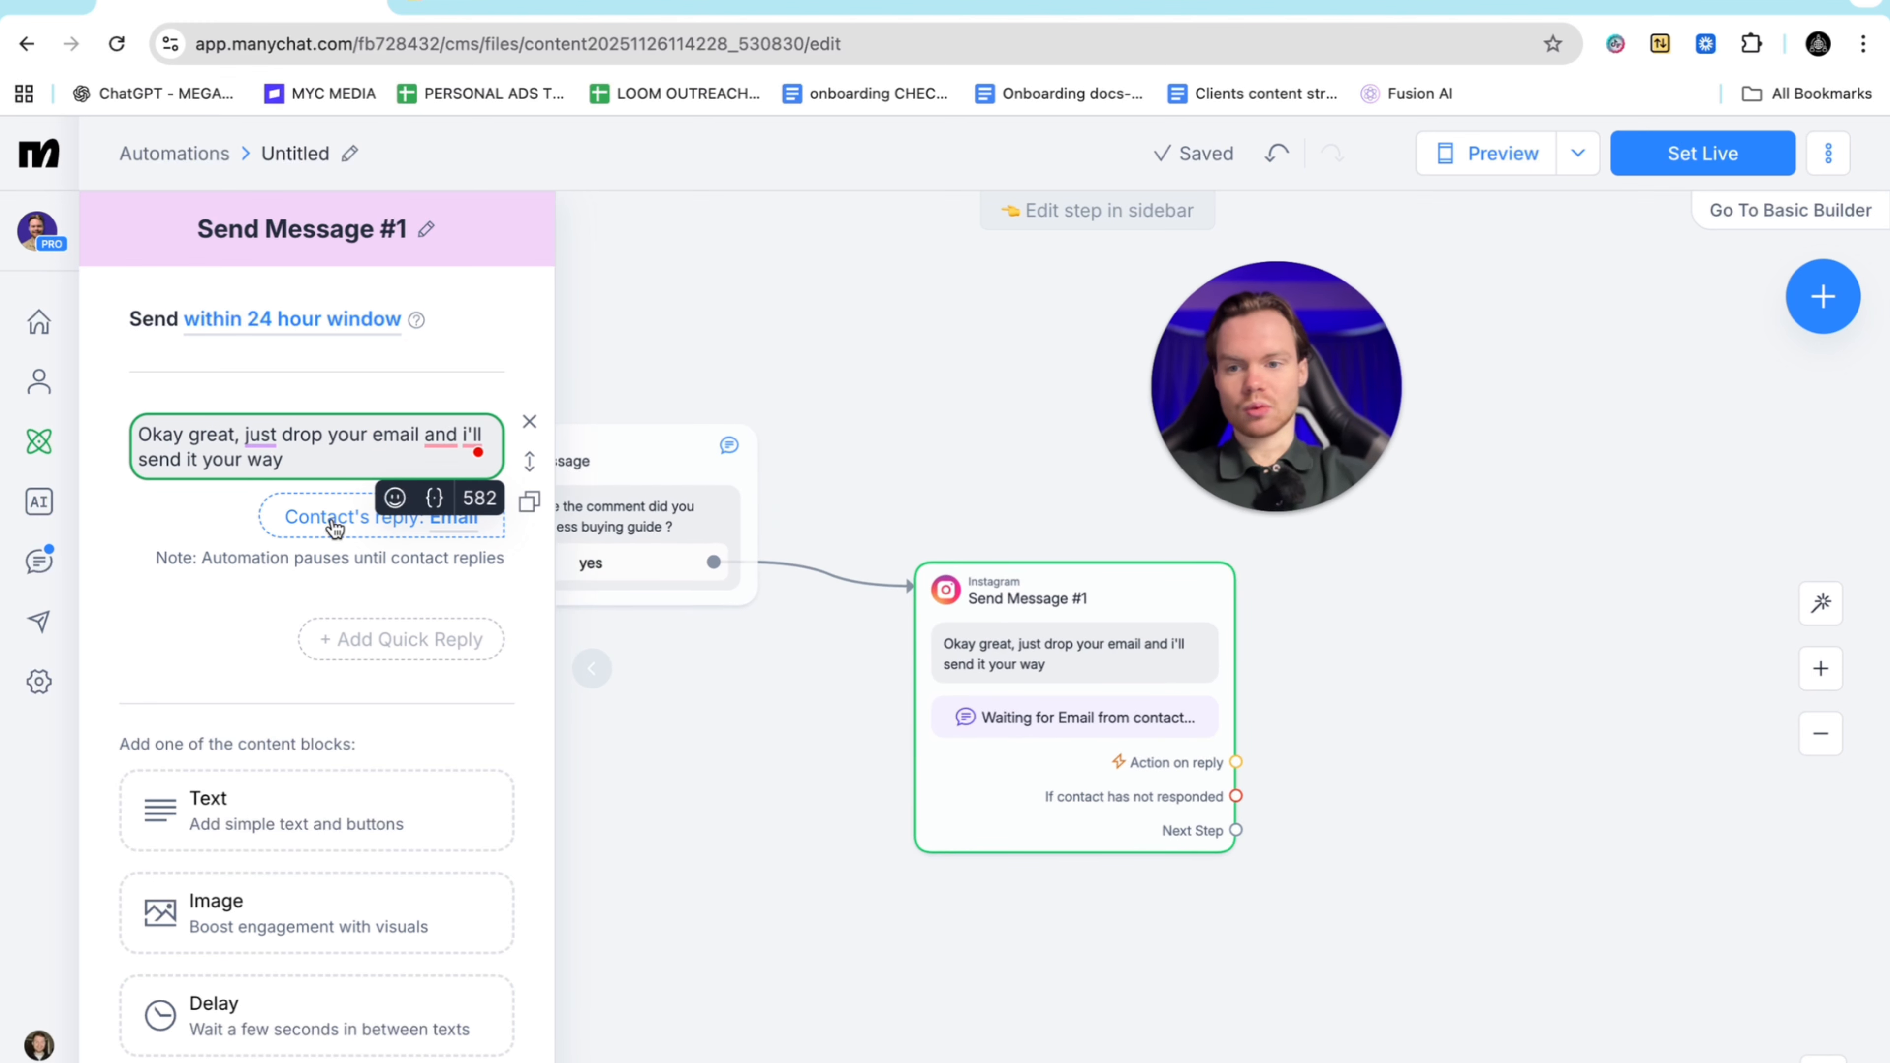
Remove the Skip button from the email question and close the step editor
left_click(463, 531)
scroll(752, 705, "down", 6)
left_click(672, 867)
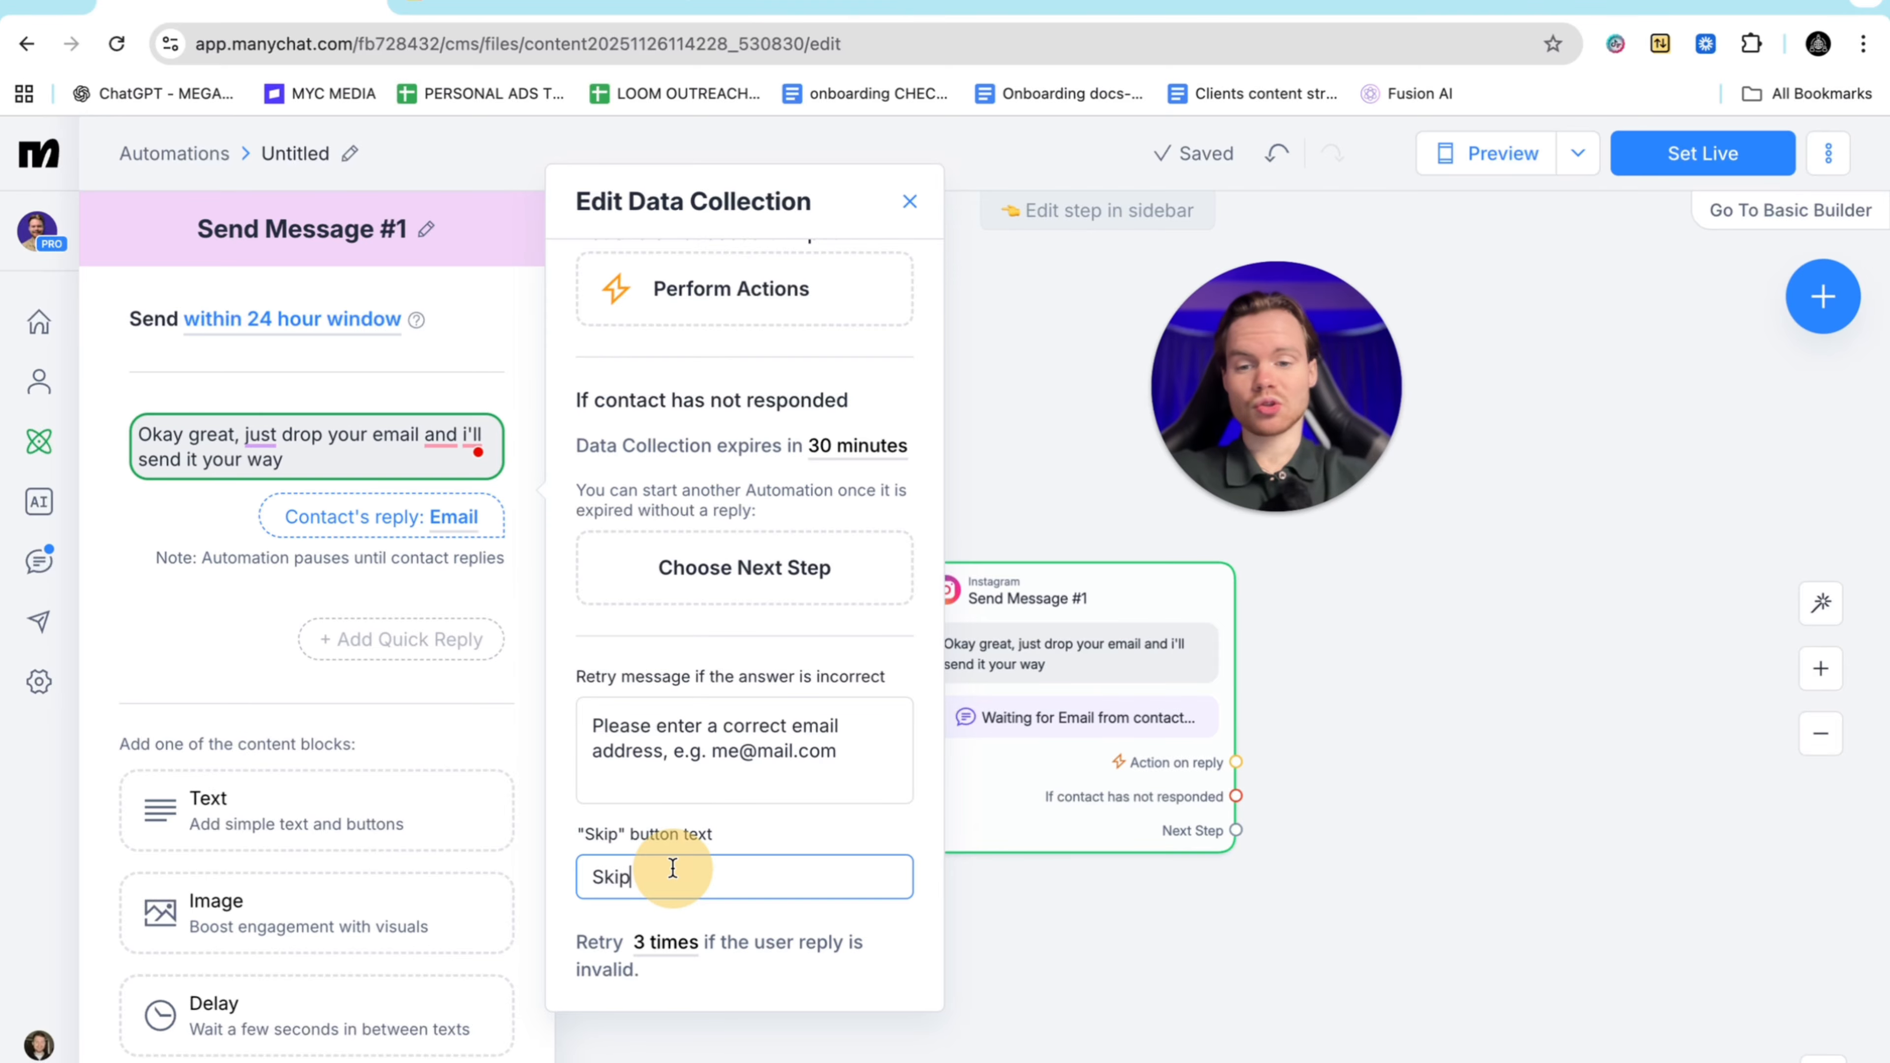
left_click_drag(673, 871, 547, 877)
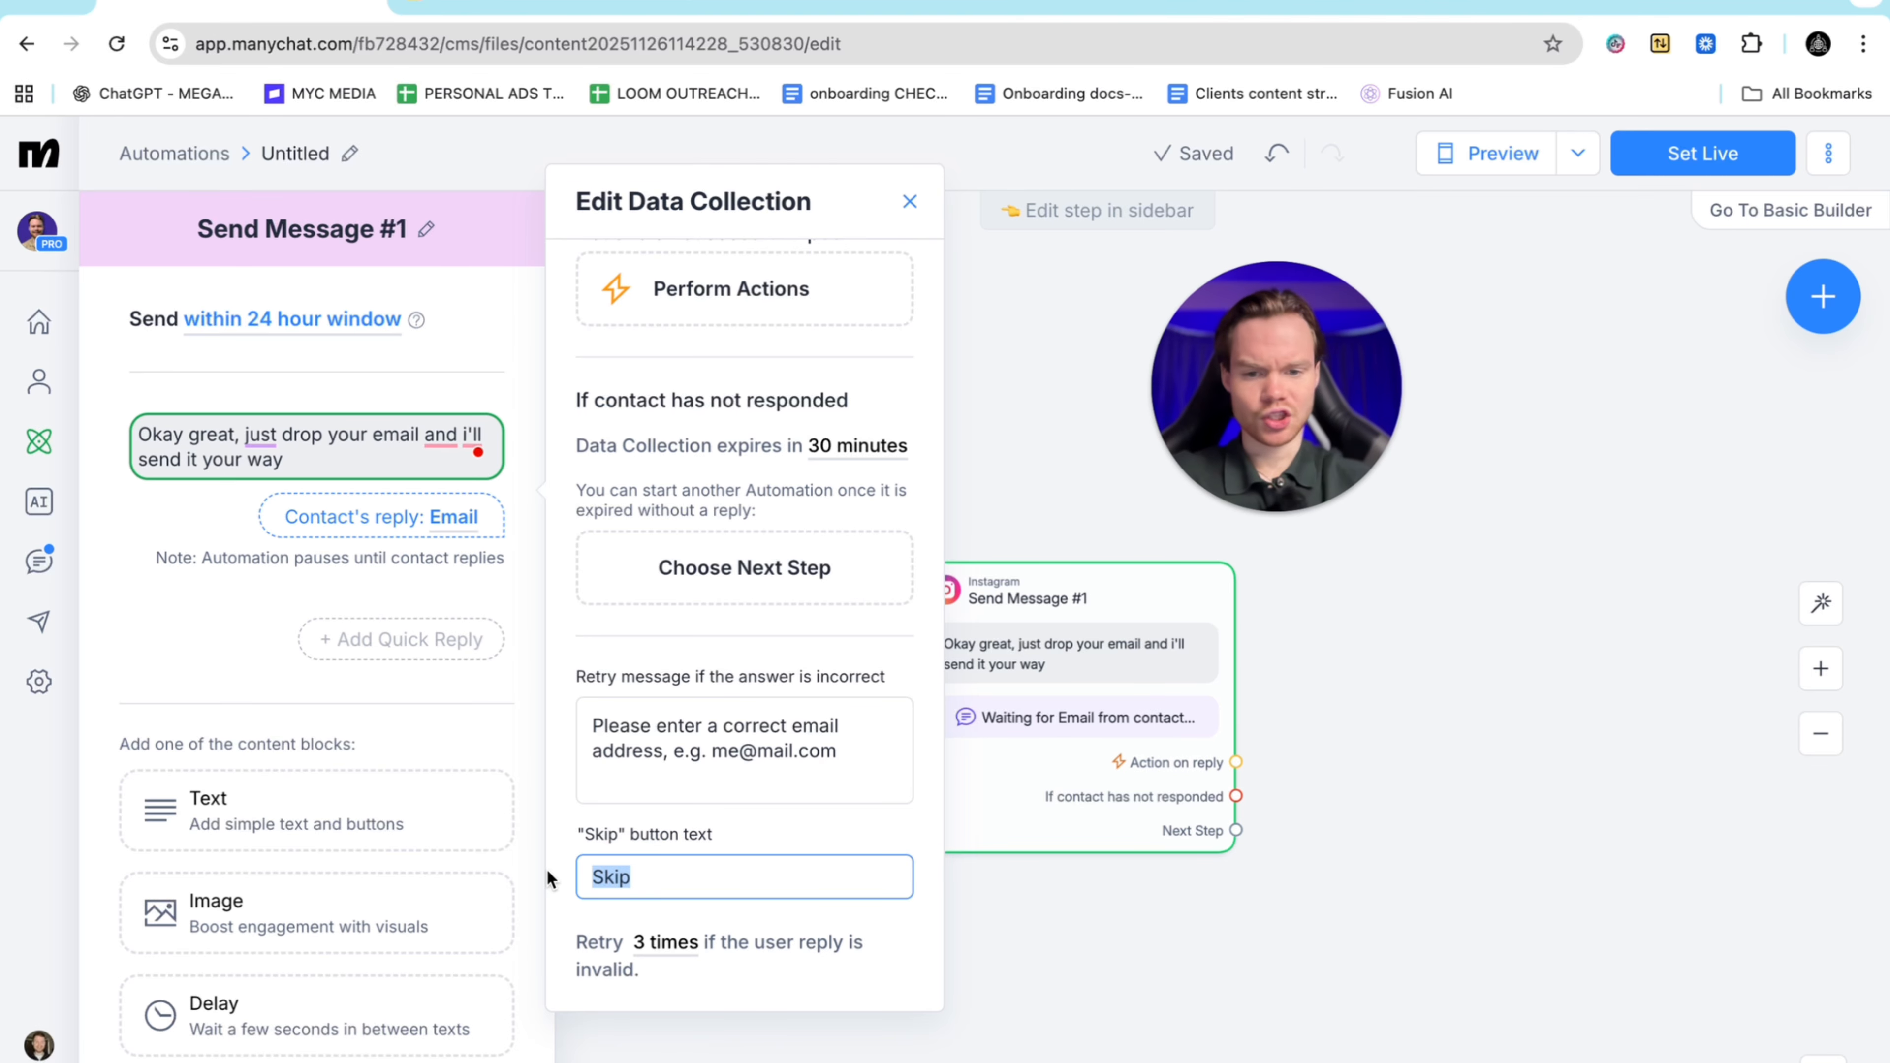
key("BackSpace")
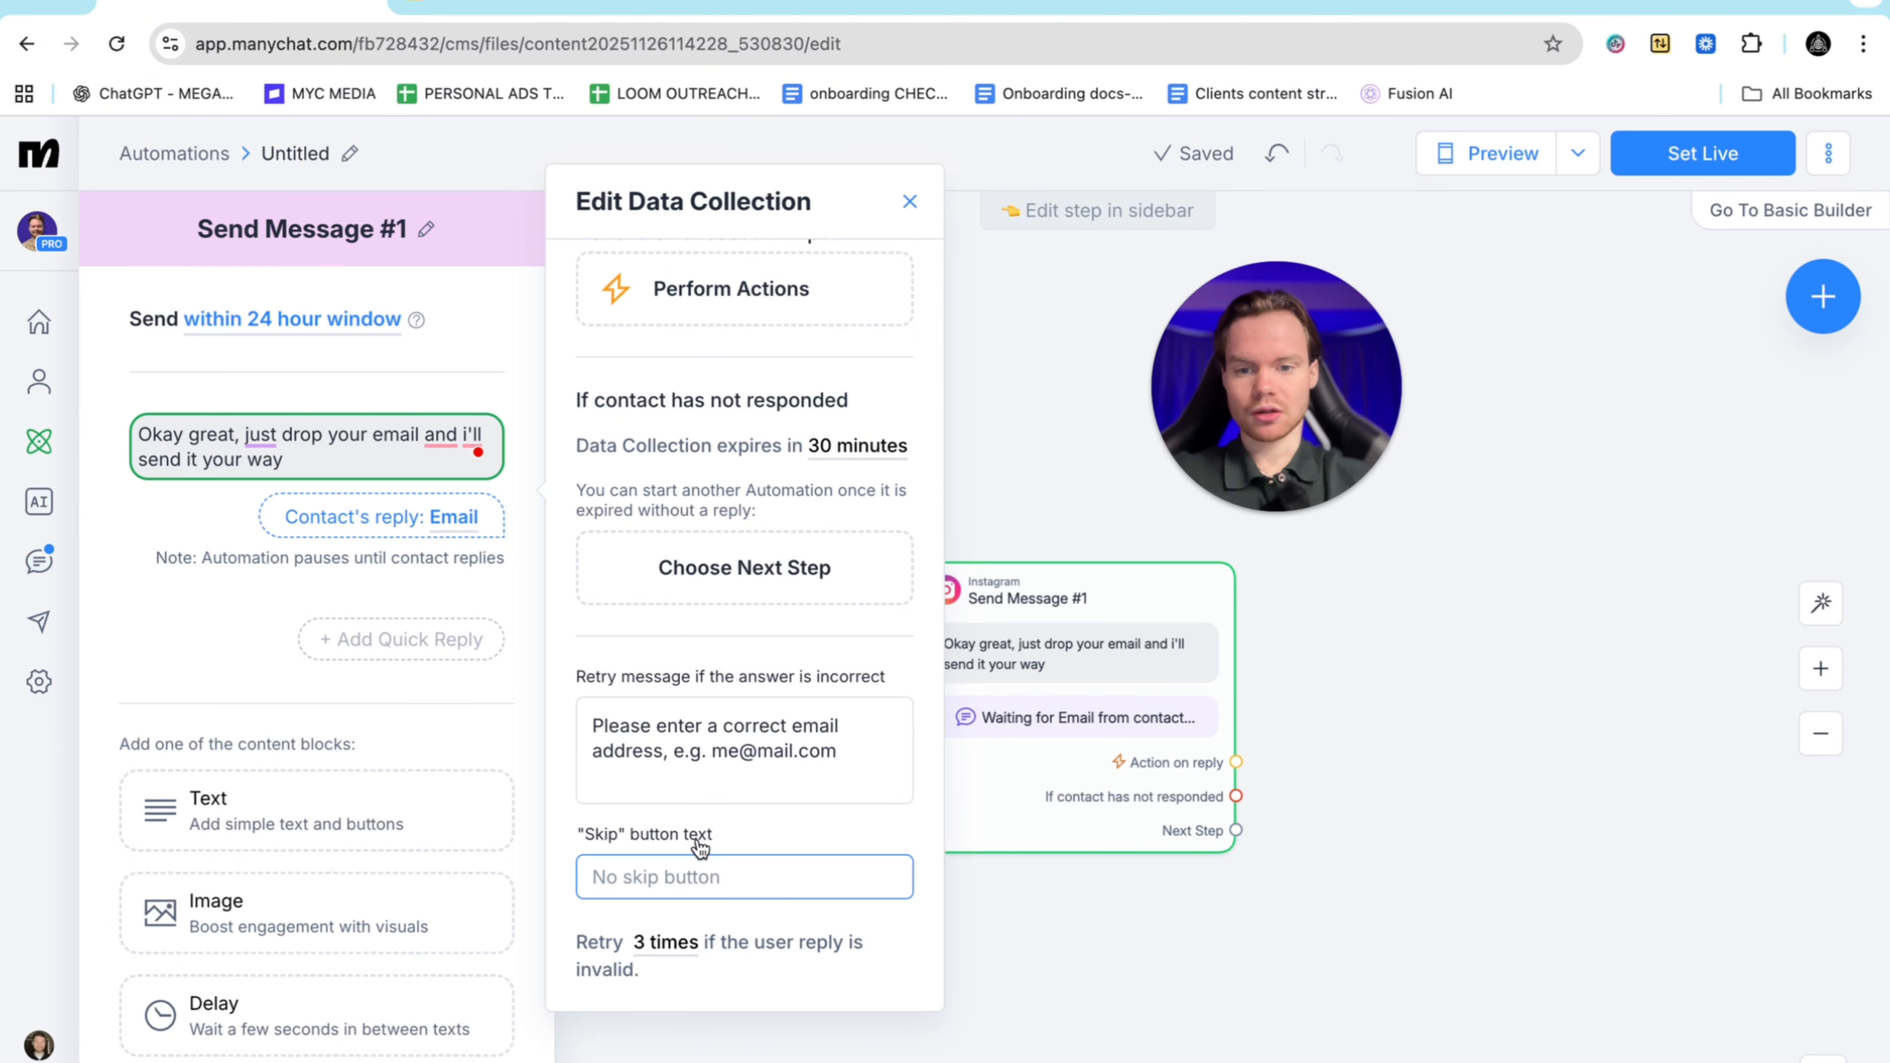
left_click(1292, 931)
left_click_drag(1293, 931, 996, 784)
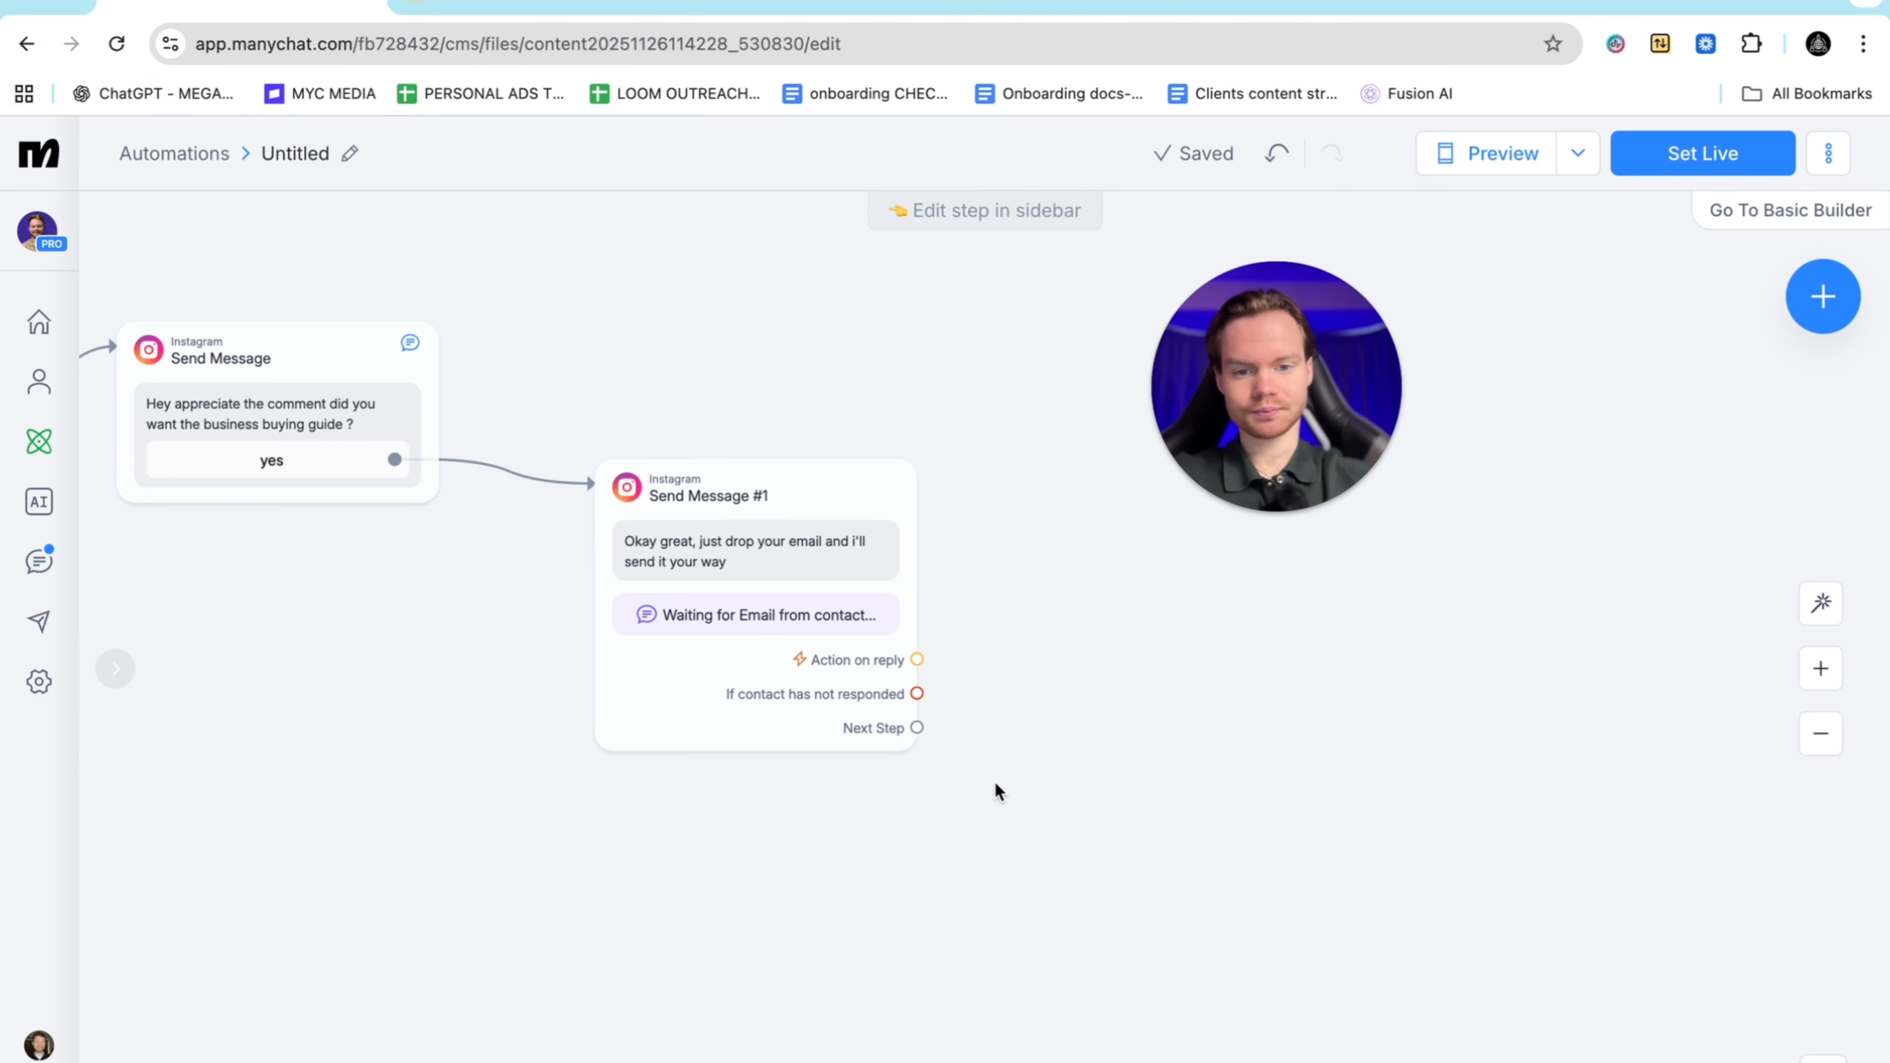
Add a non-responder follow-up message: 'Just drop your email i'll send through the guide'
left_click_drag(919, 694, 1021, 377)
scroll(957, 560, "up", 5)
scroll(957, 560, "right", 3)
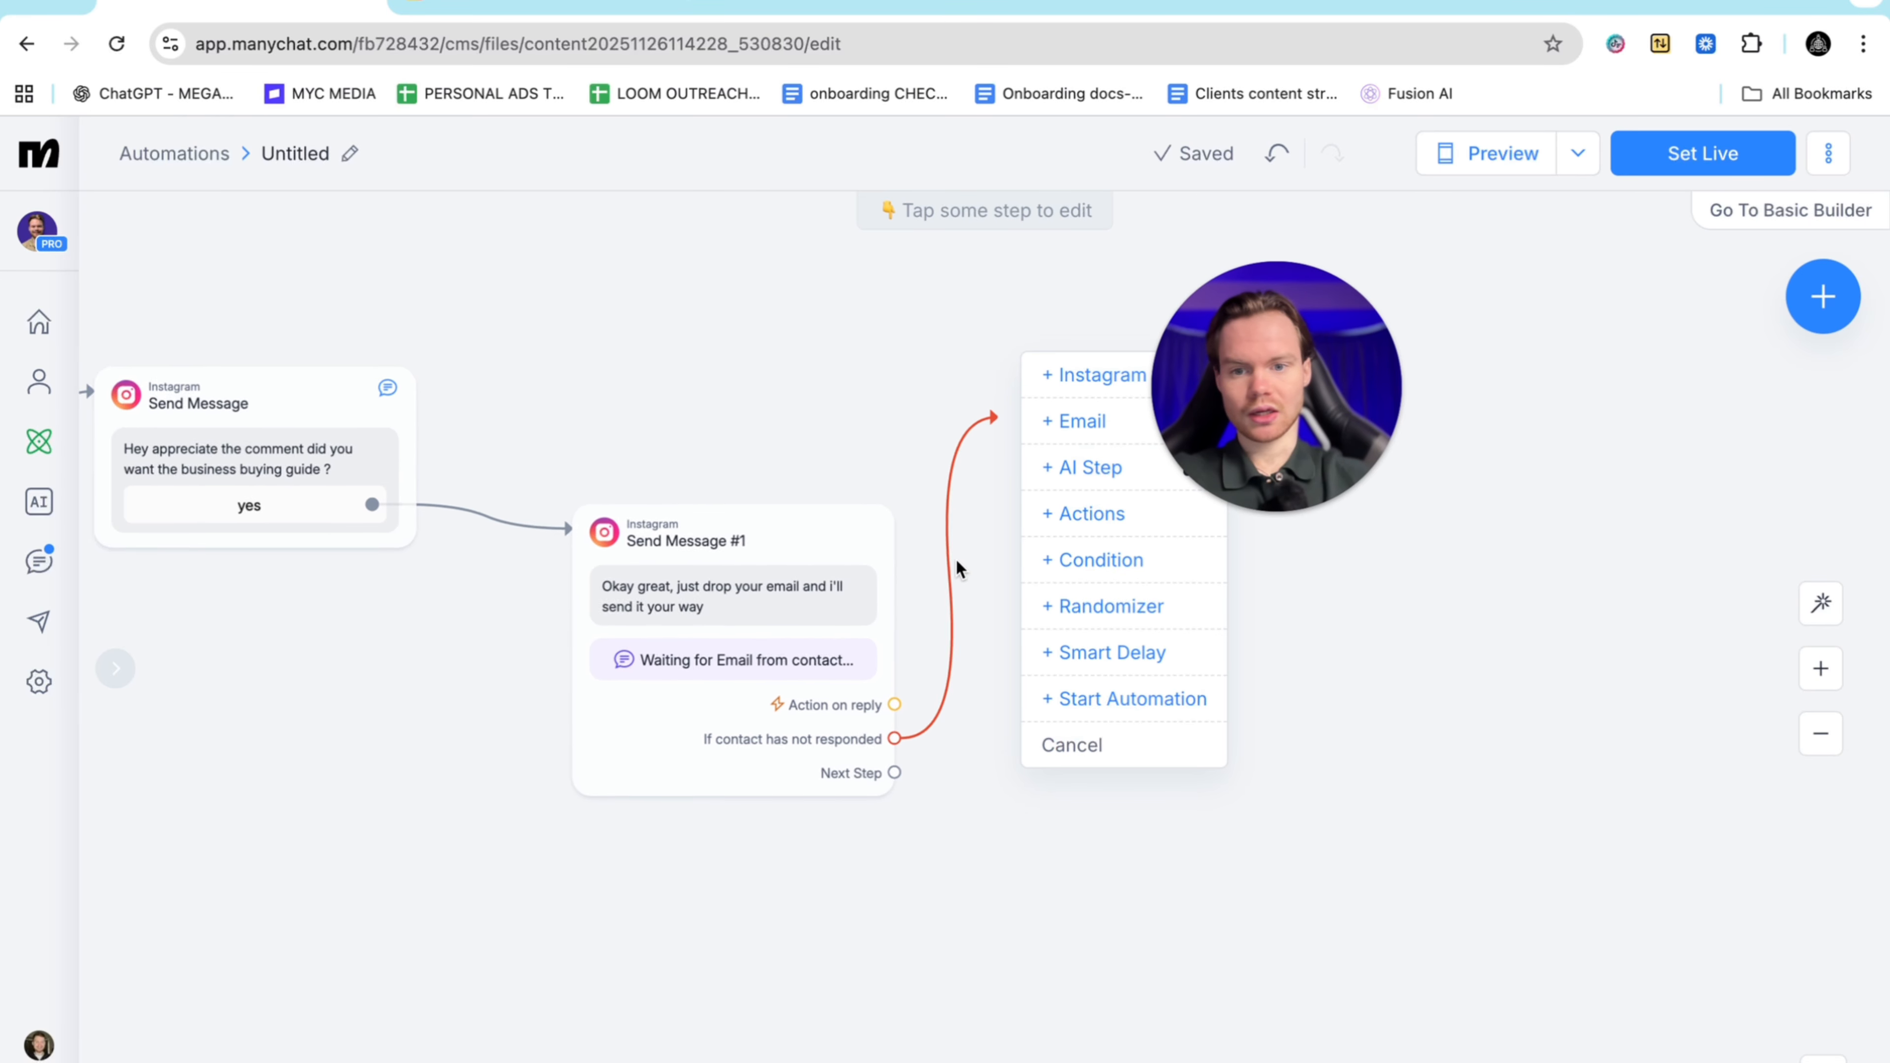
left_click(1091, 375)
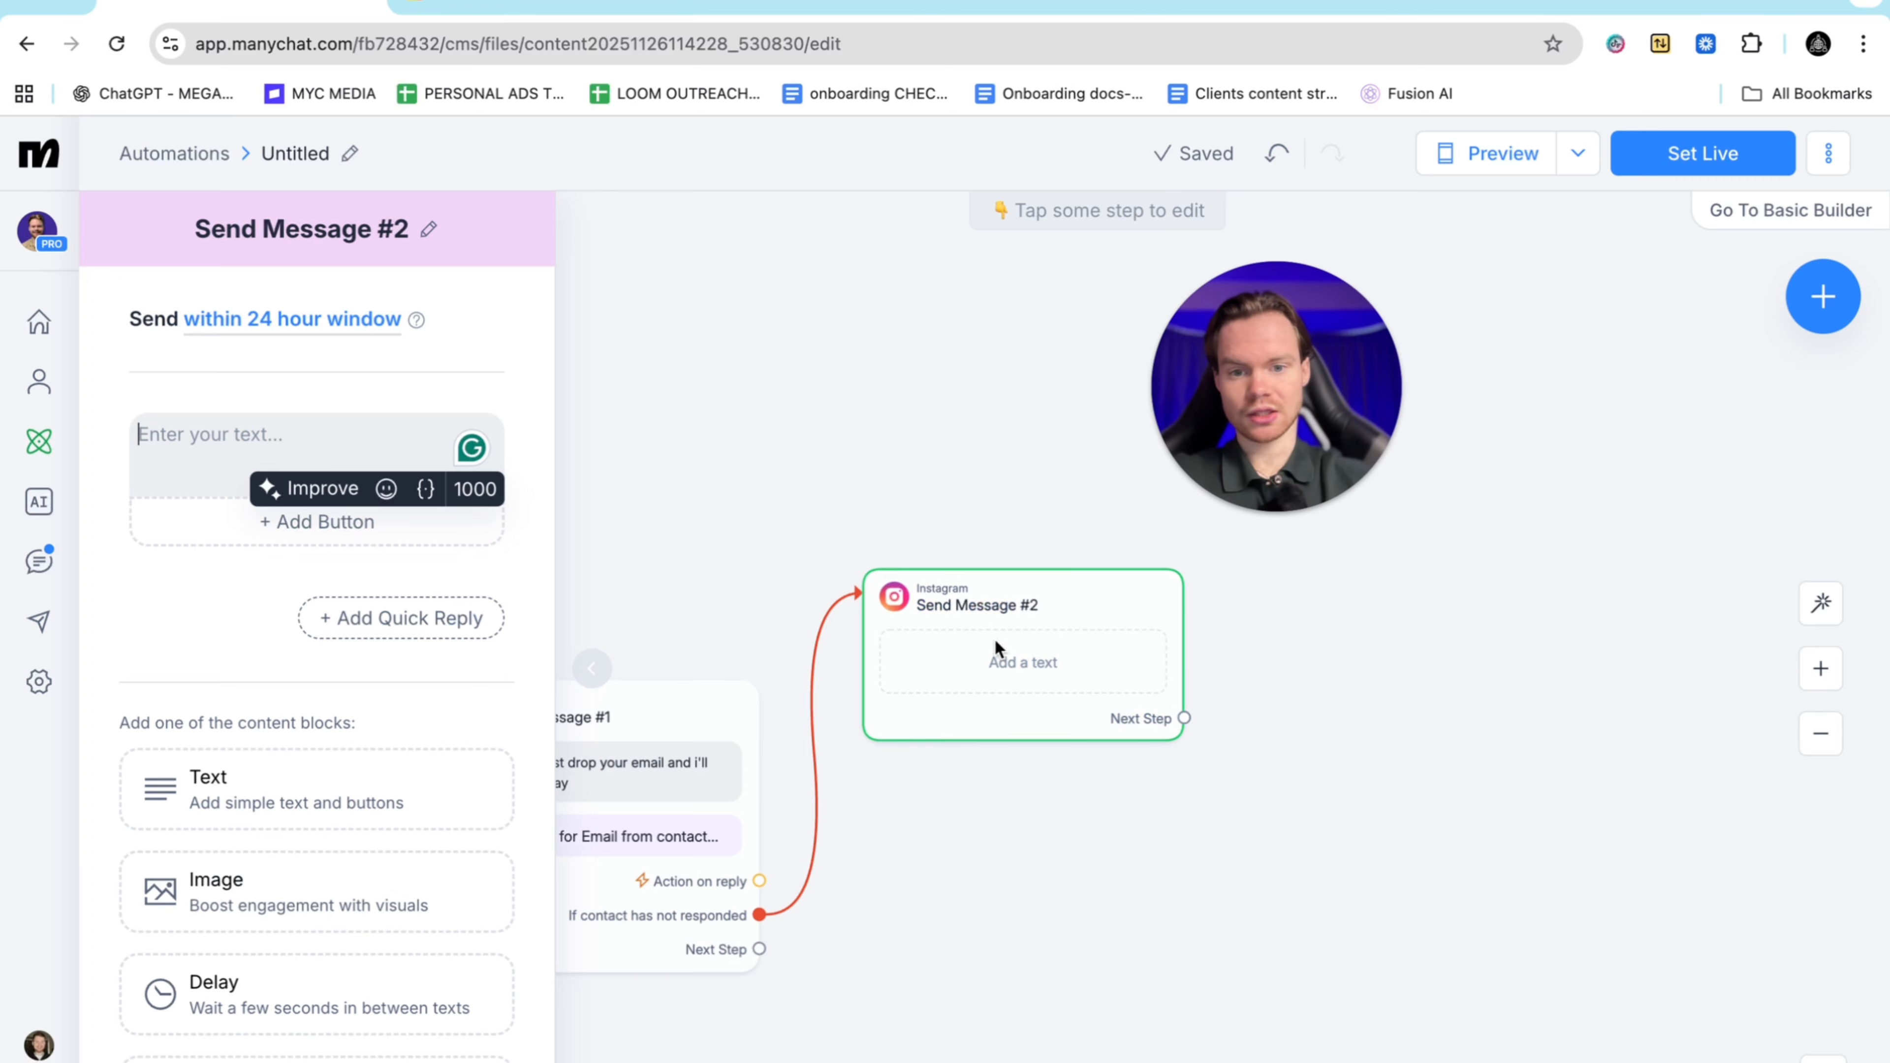
left_click_drag(994, 638, 937, 393)
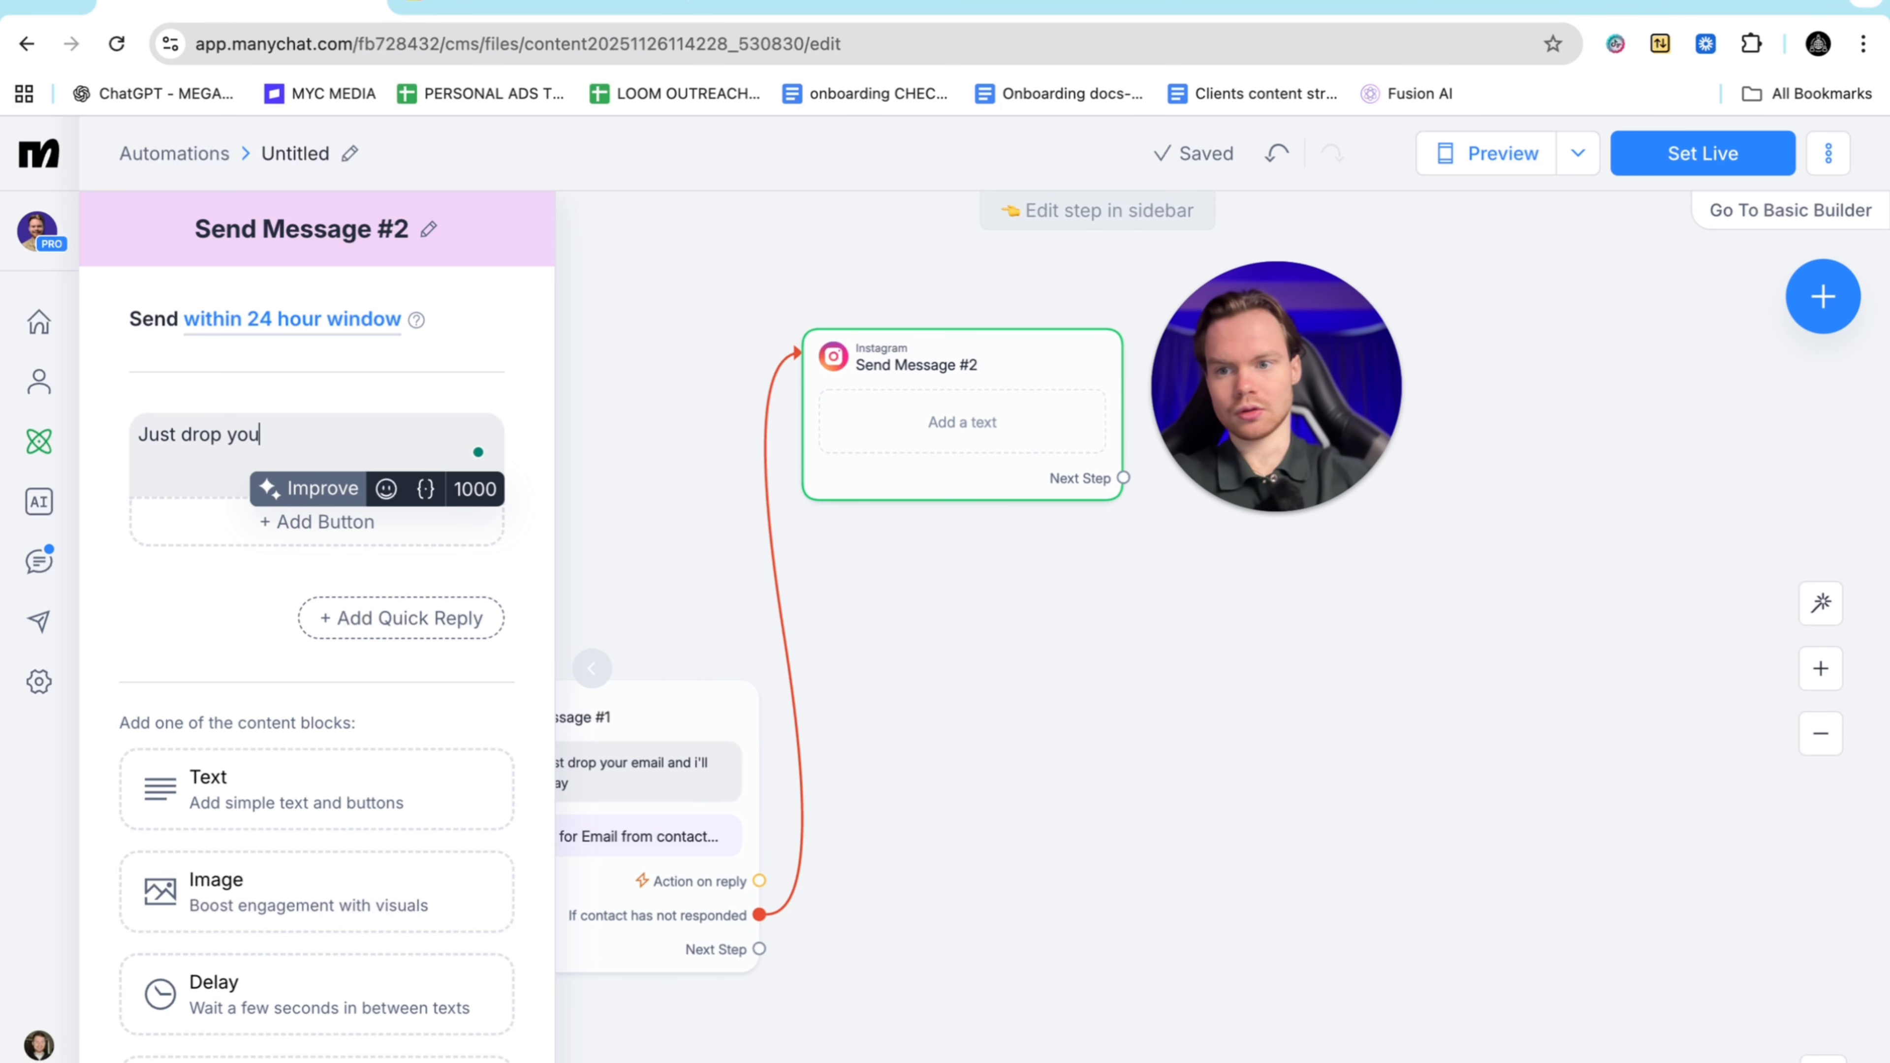
type("Just drop your email o")
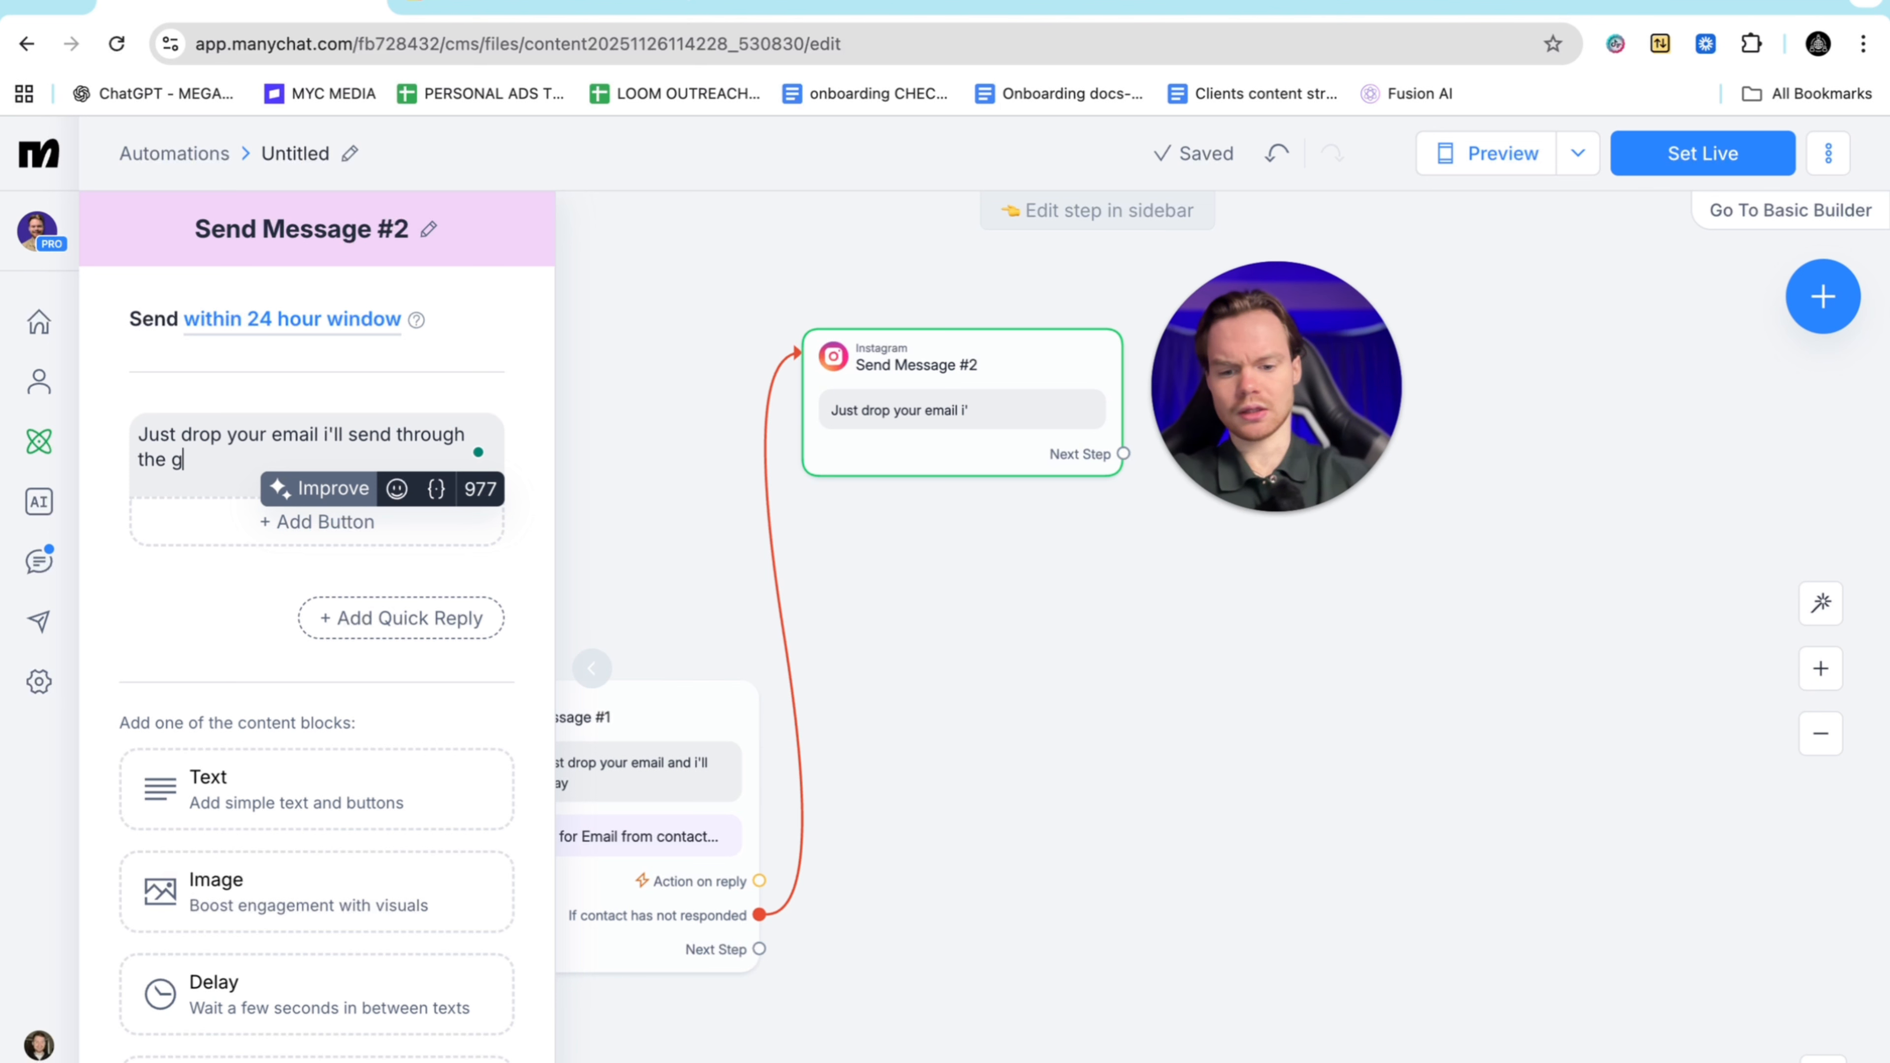
key("BackSpace")
key("BackSpace")
type("ide")
left_click(212, 621)
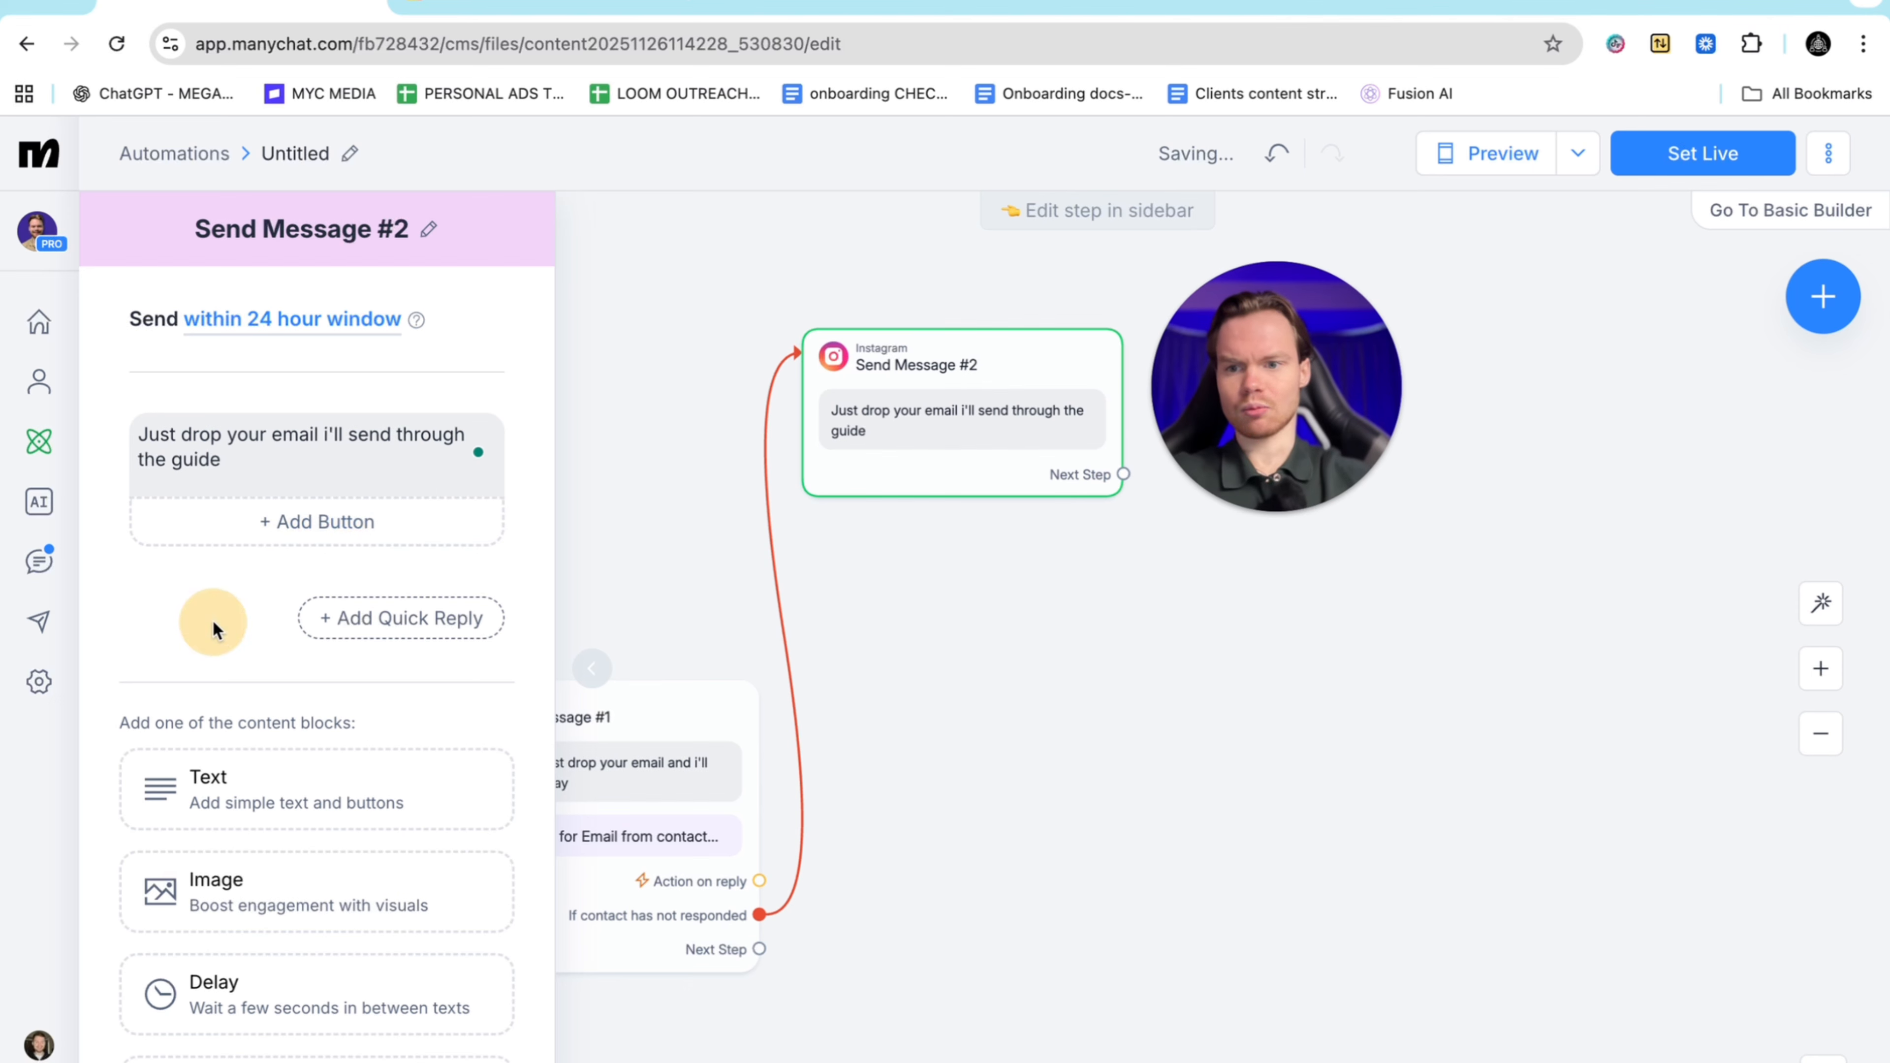
Move that text into a new question block and delete the original message block
left_click(281, 1060)
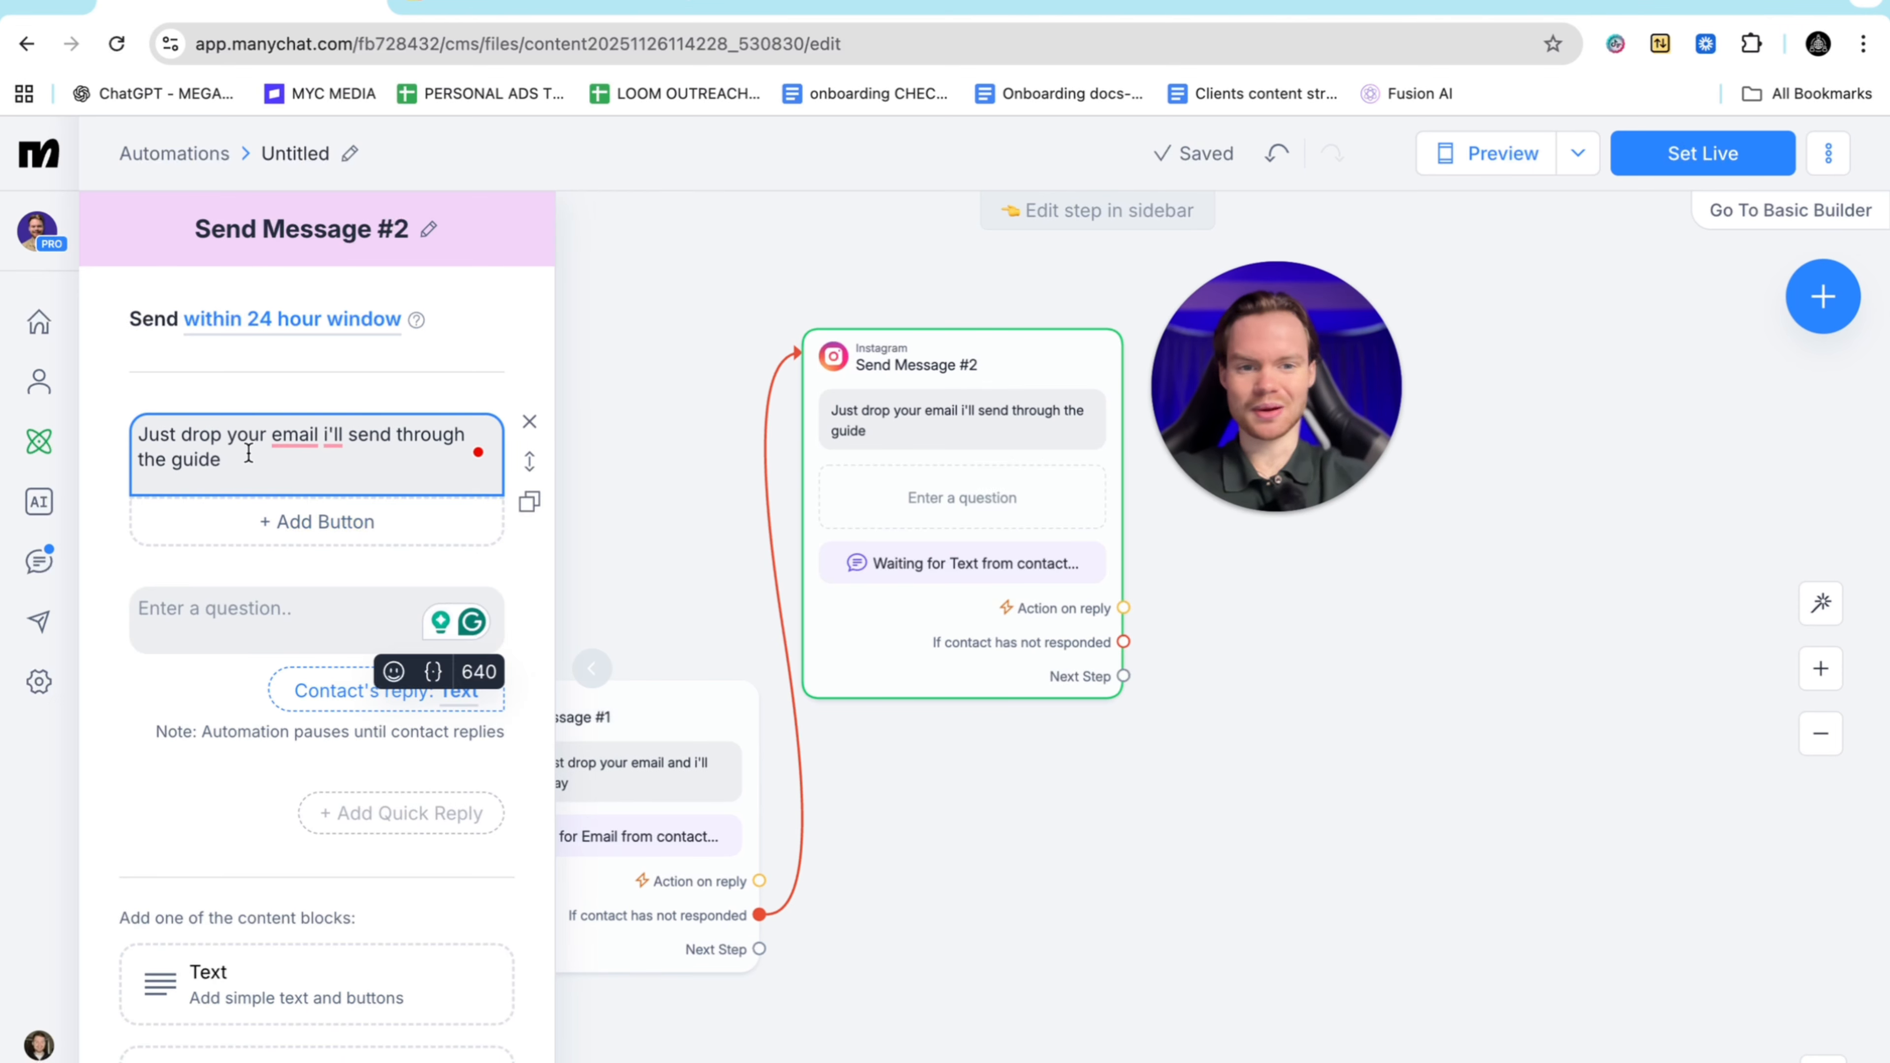
left_click_drag(245, 454, 105, 415)
right_click(179, 439)
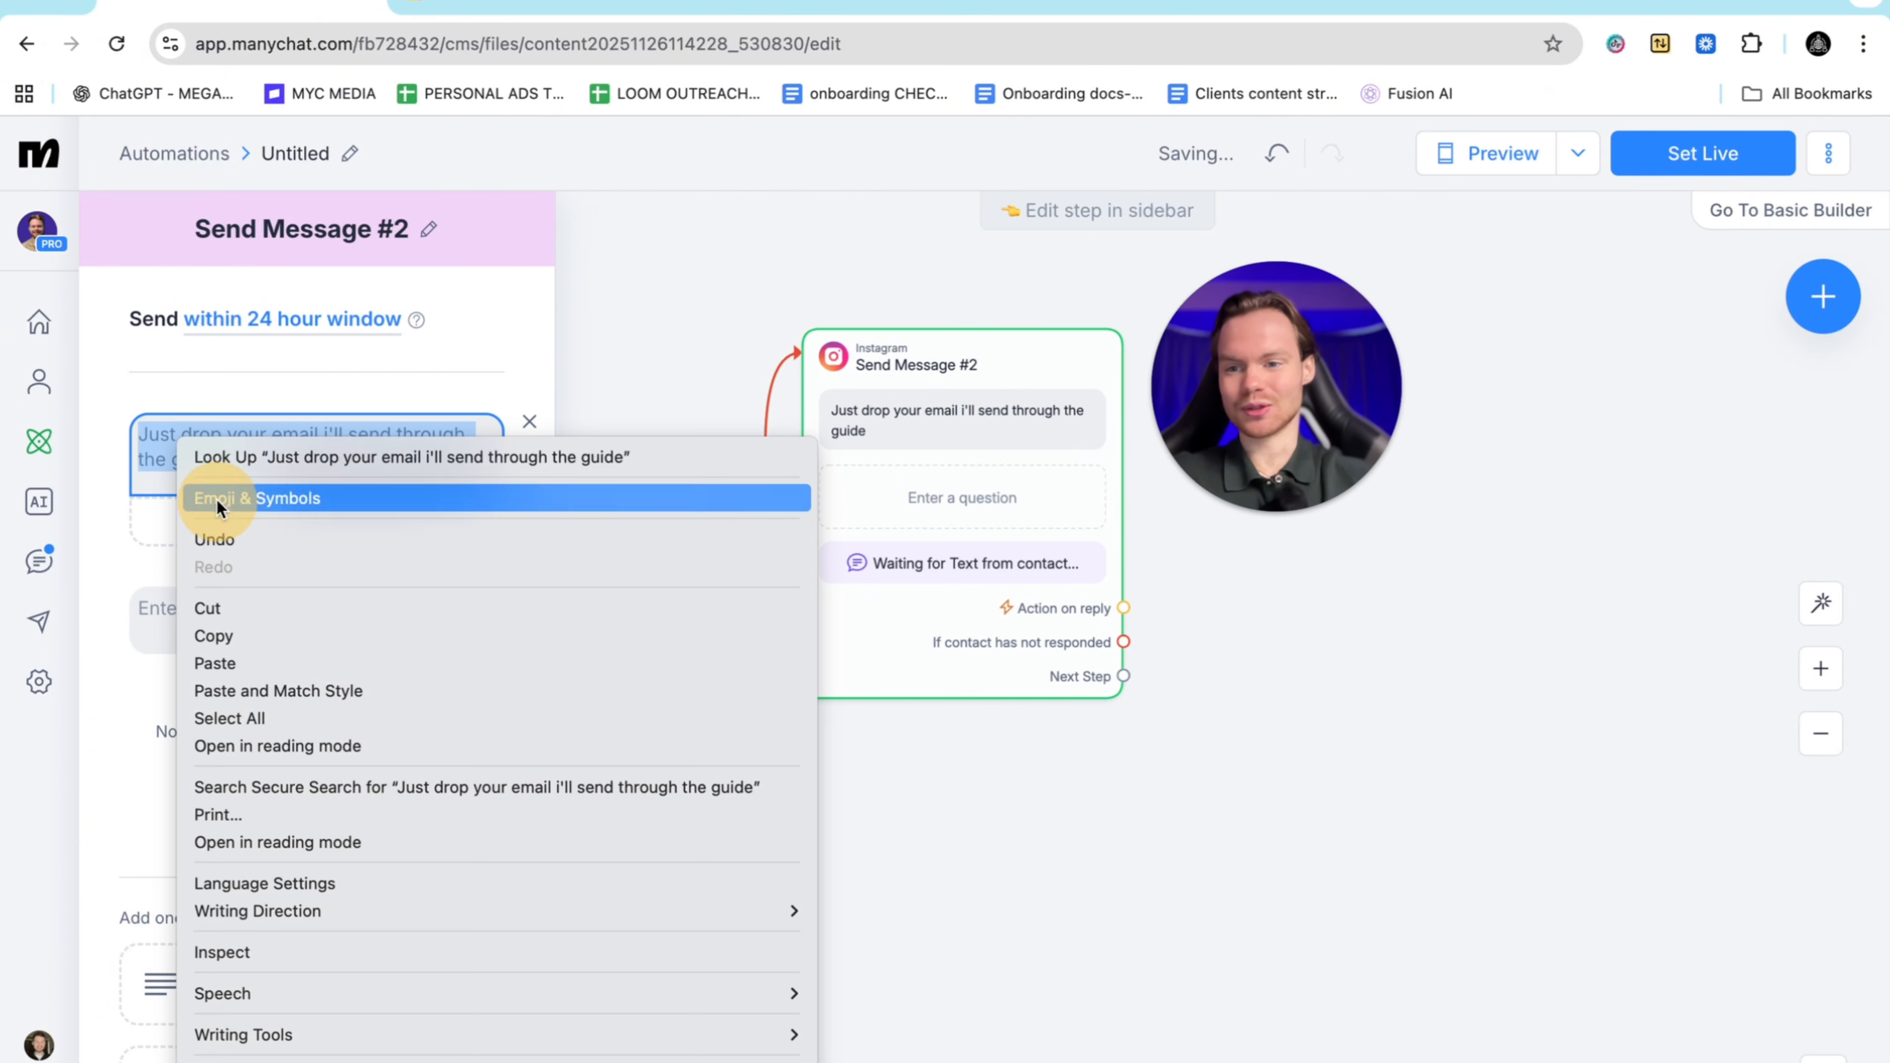
left_click(214, 638)
left_click(203, 610)
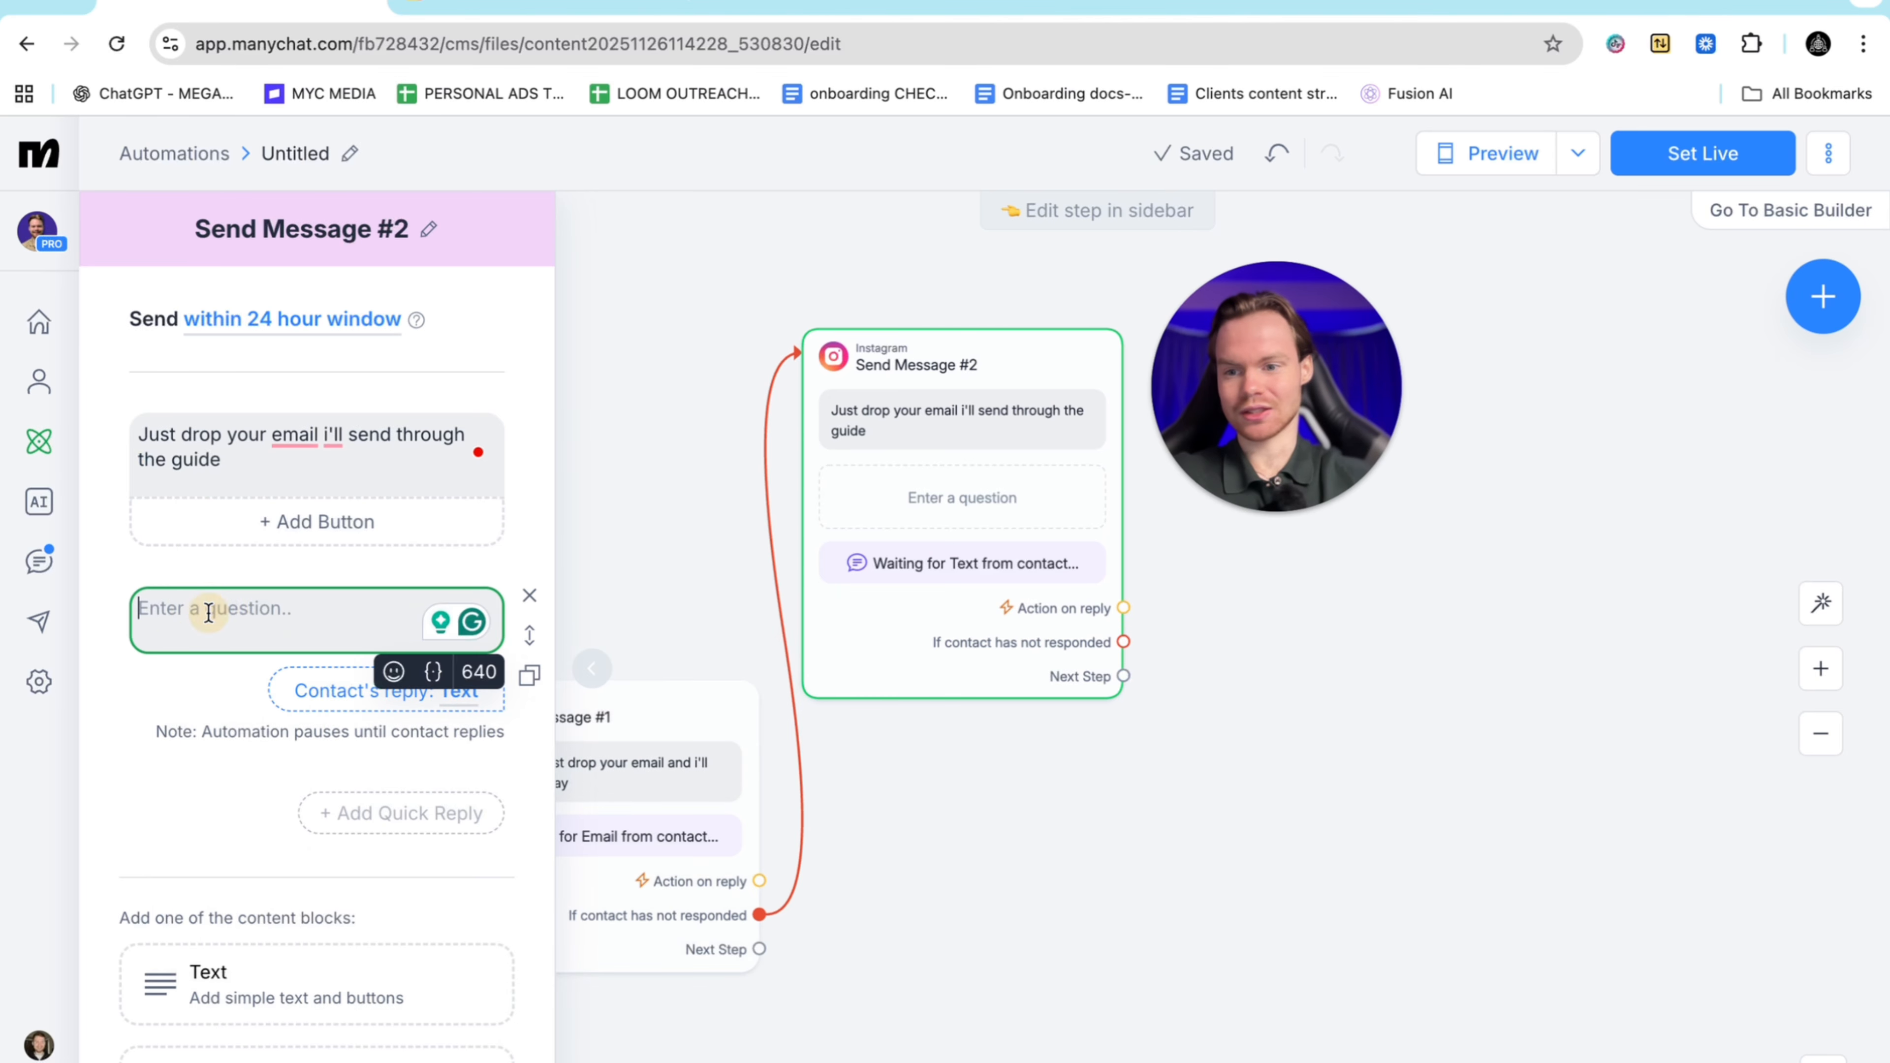
right_click(210, 607)
left_click(279, 811)
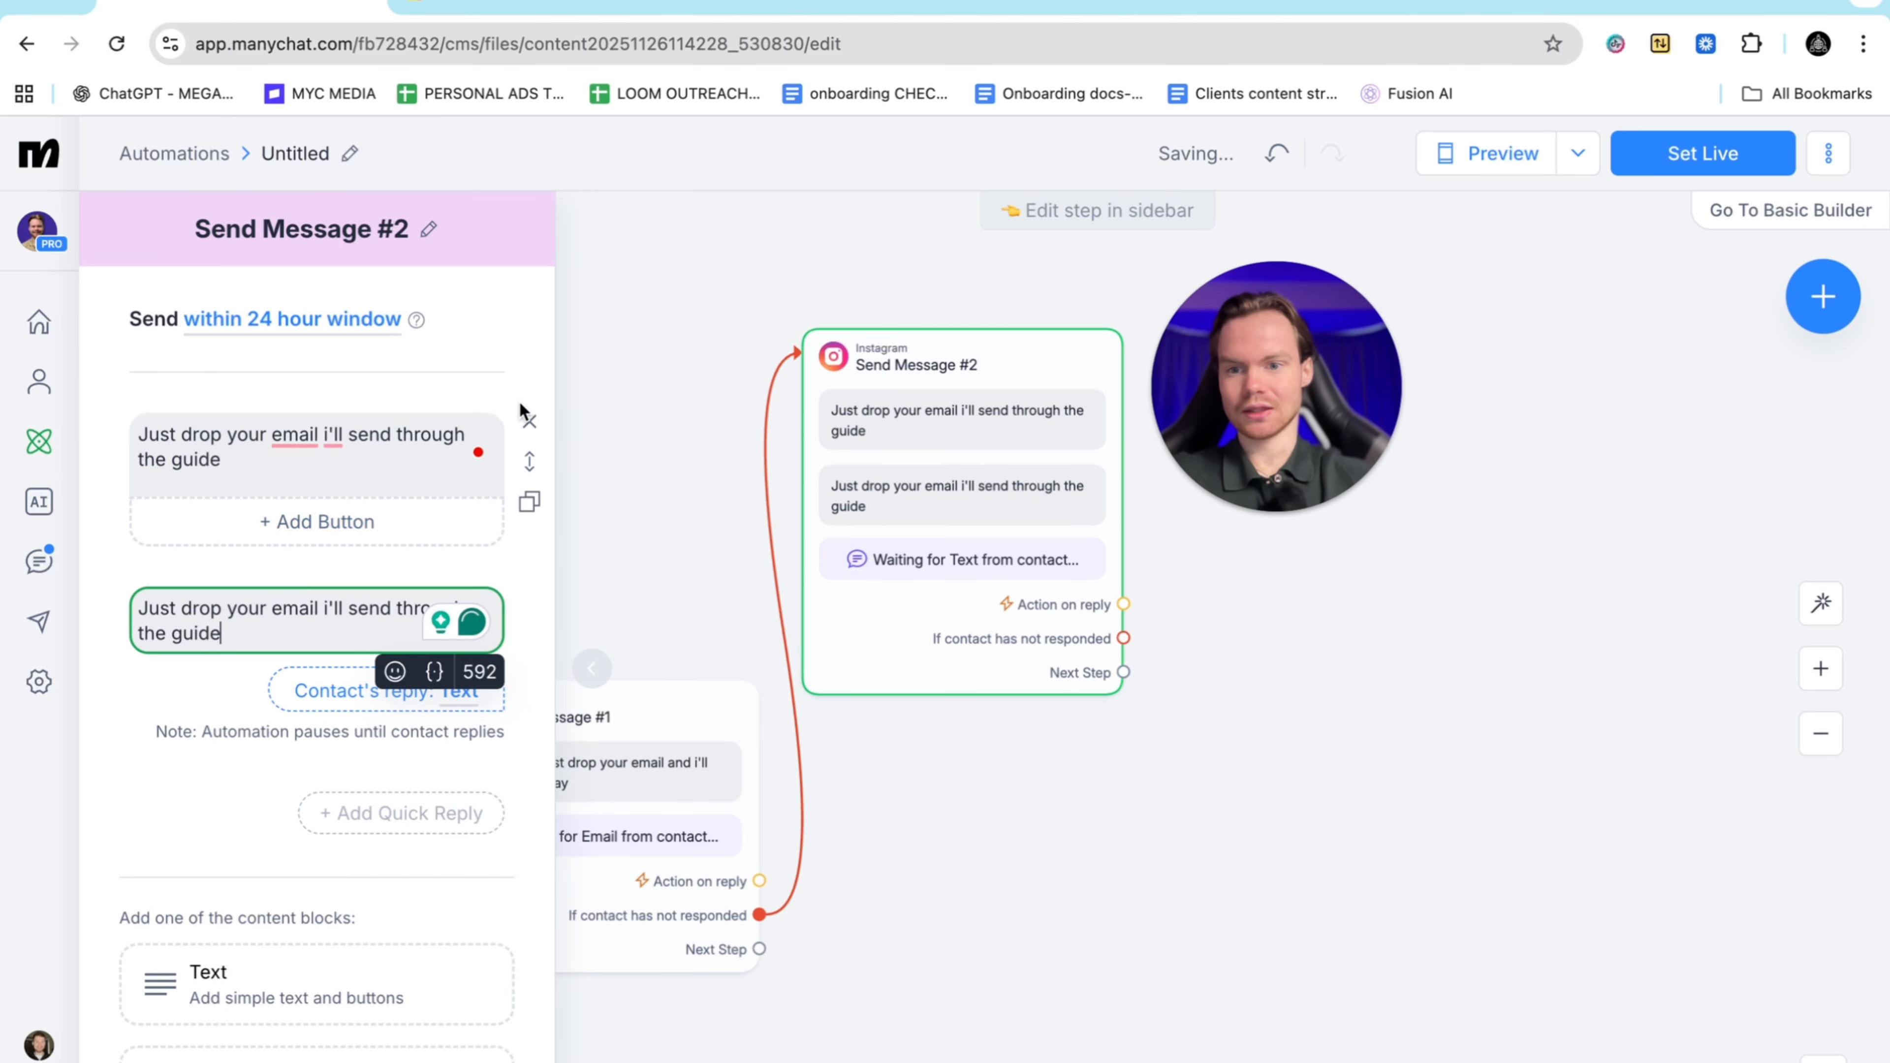
left_click(528, 419)
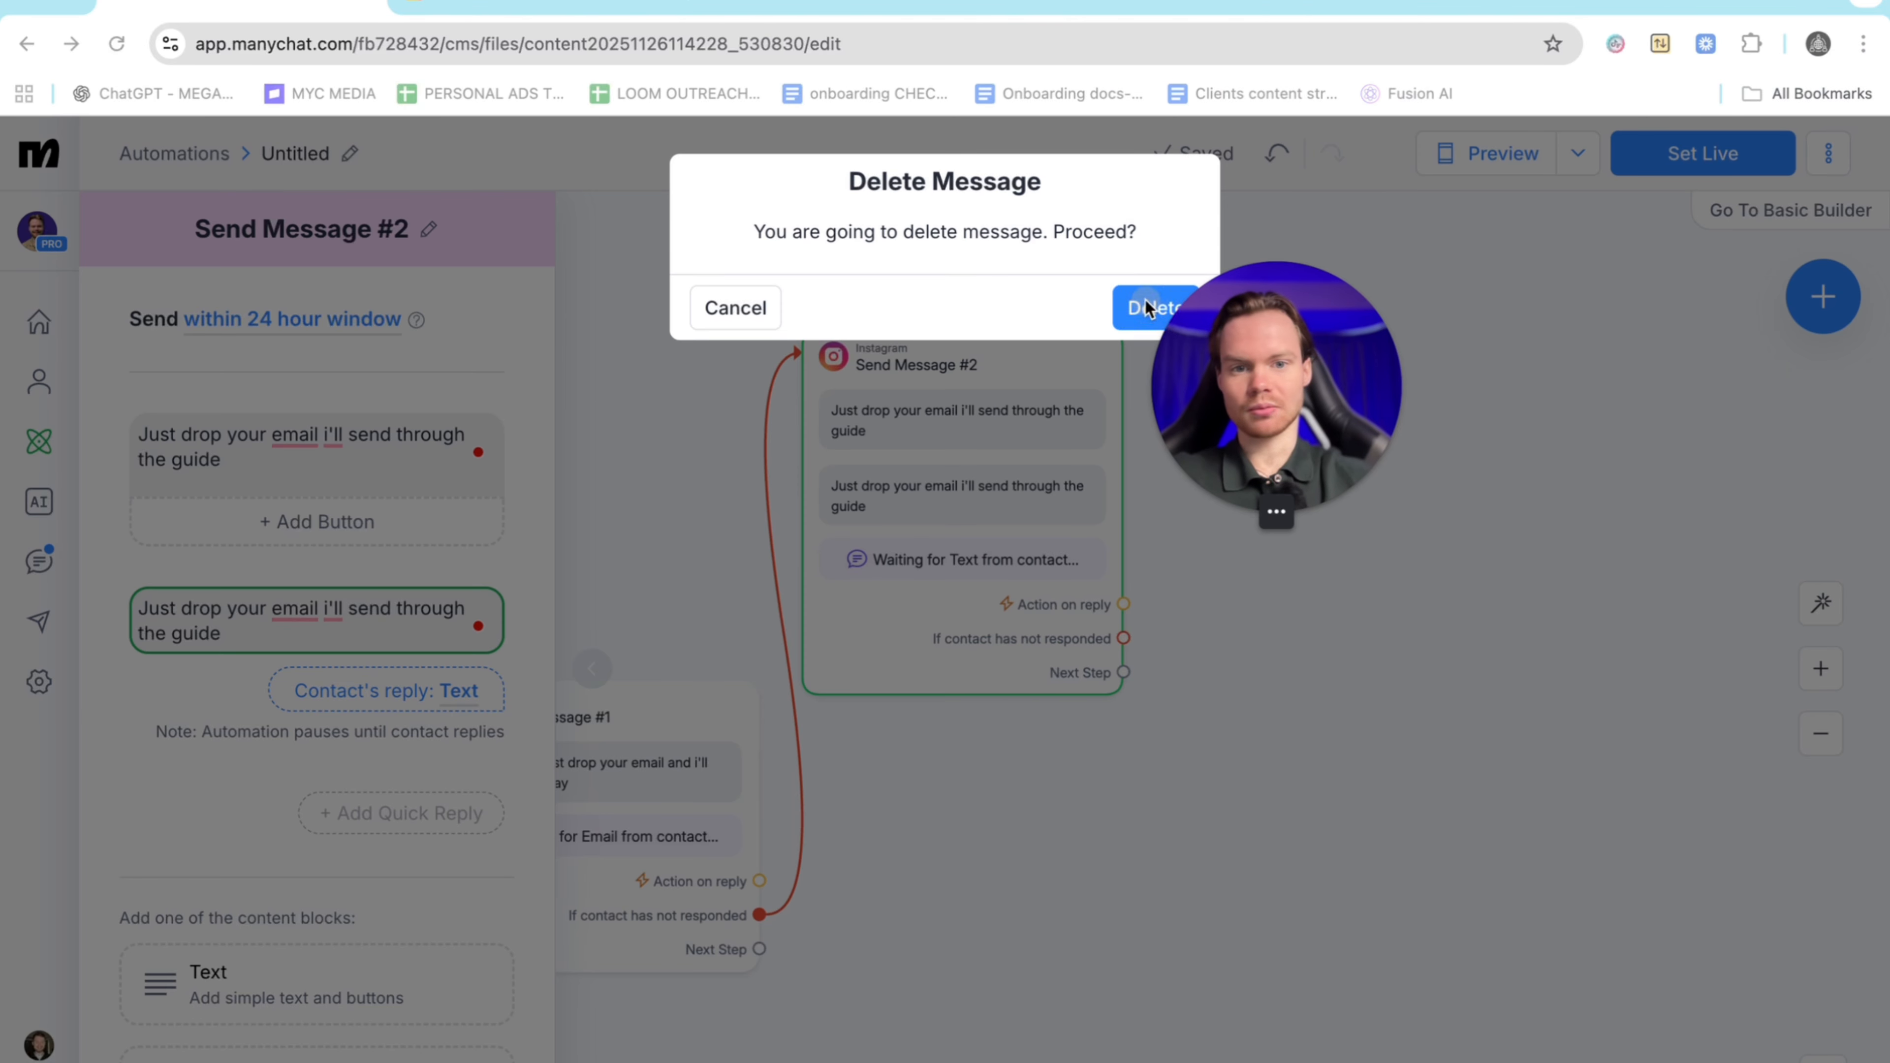
left_click(1139, 311)
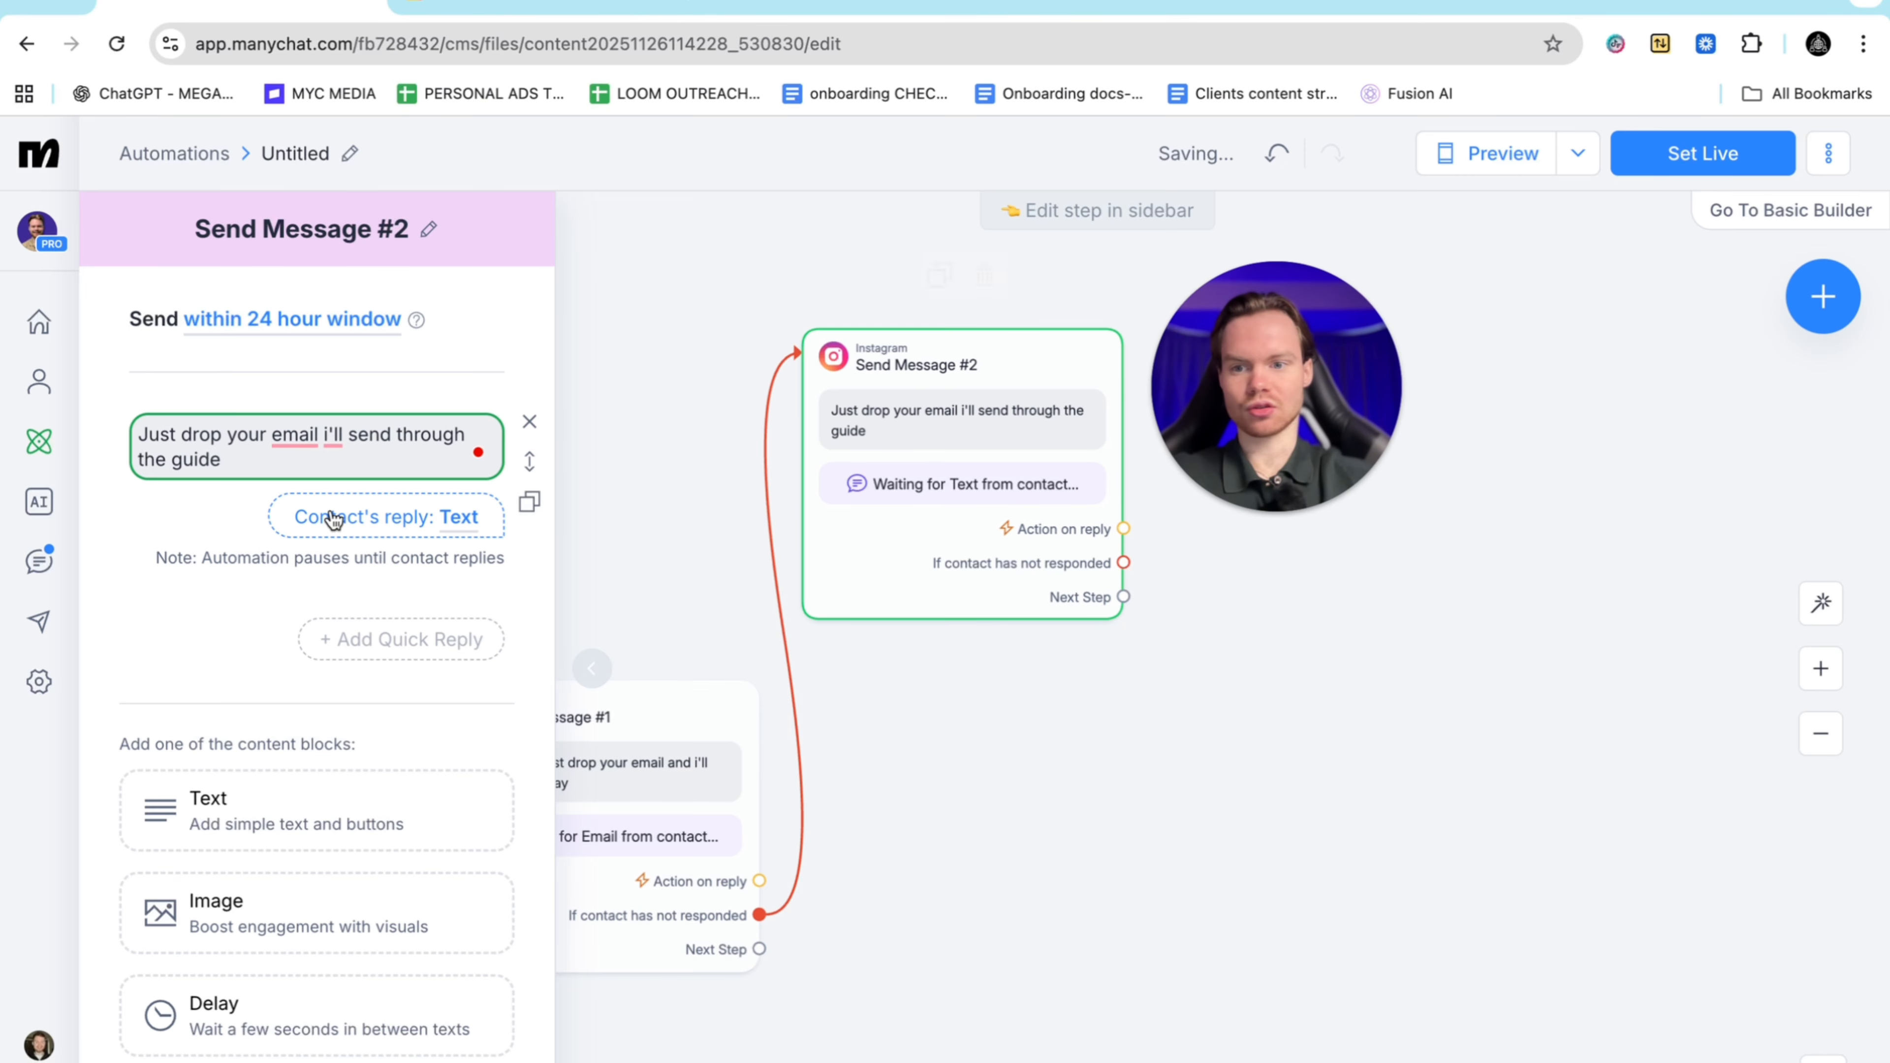
Set the question's reply type to Email with no Skip text, then close the panel
left_click(445, 521)
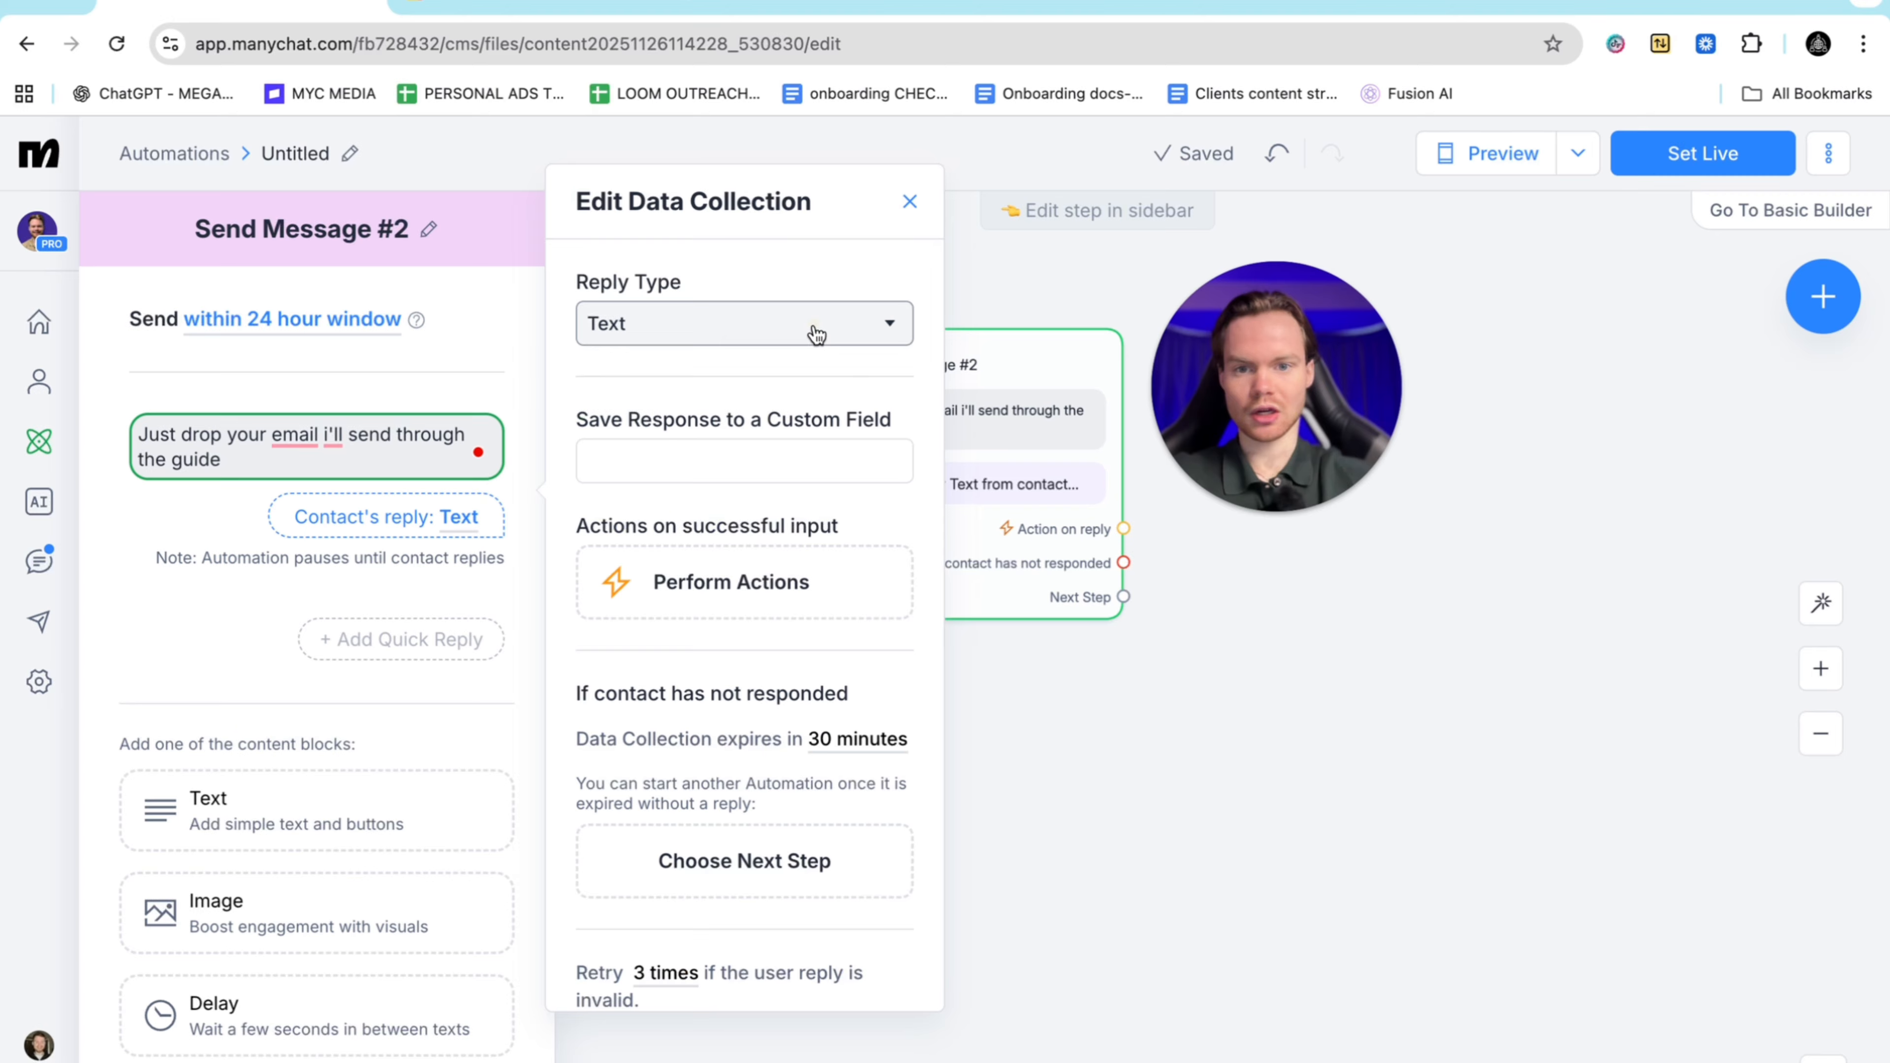
left_click(740, 323)
left_click(696, 430)
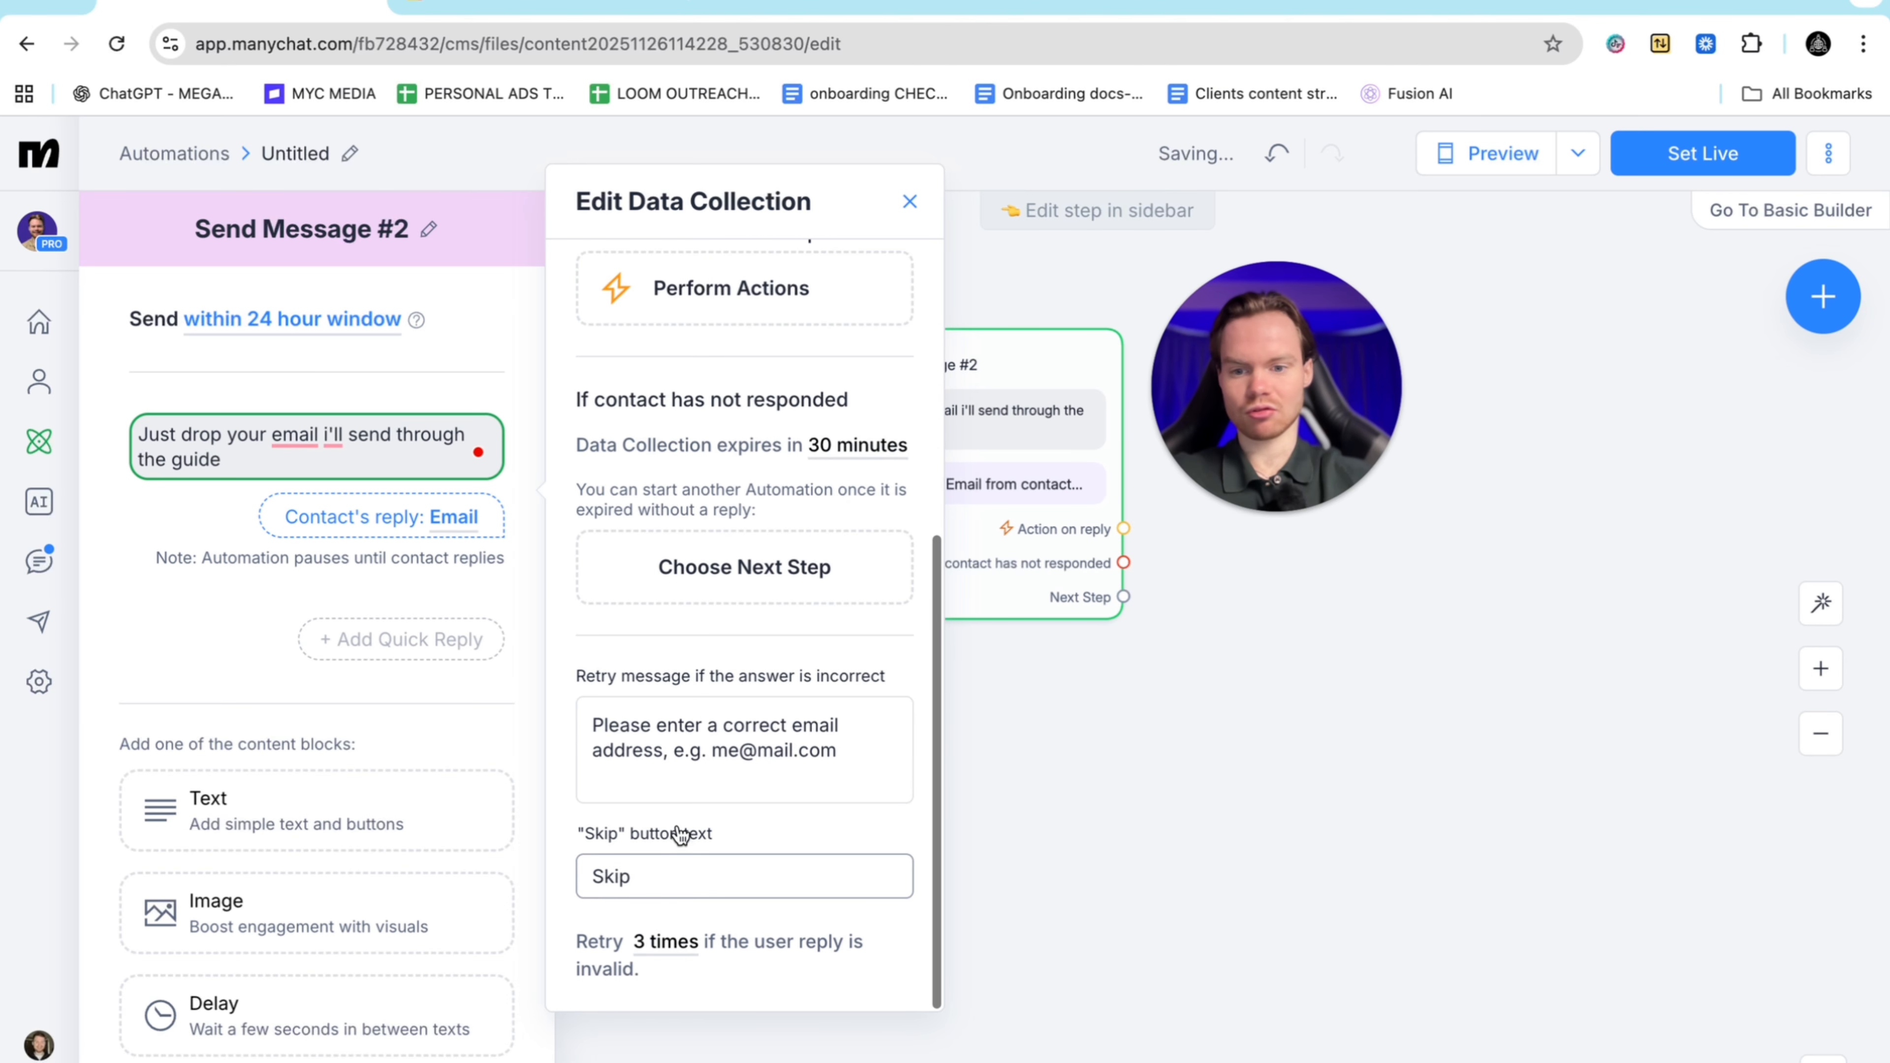
key("BackSpace")
left_click(1426, 745)
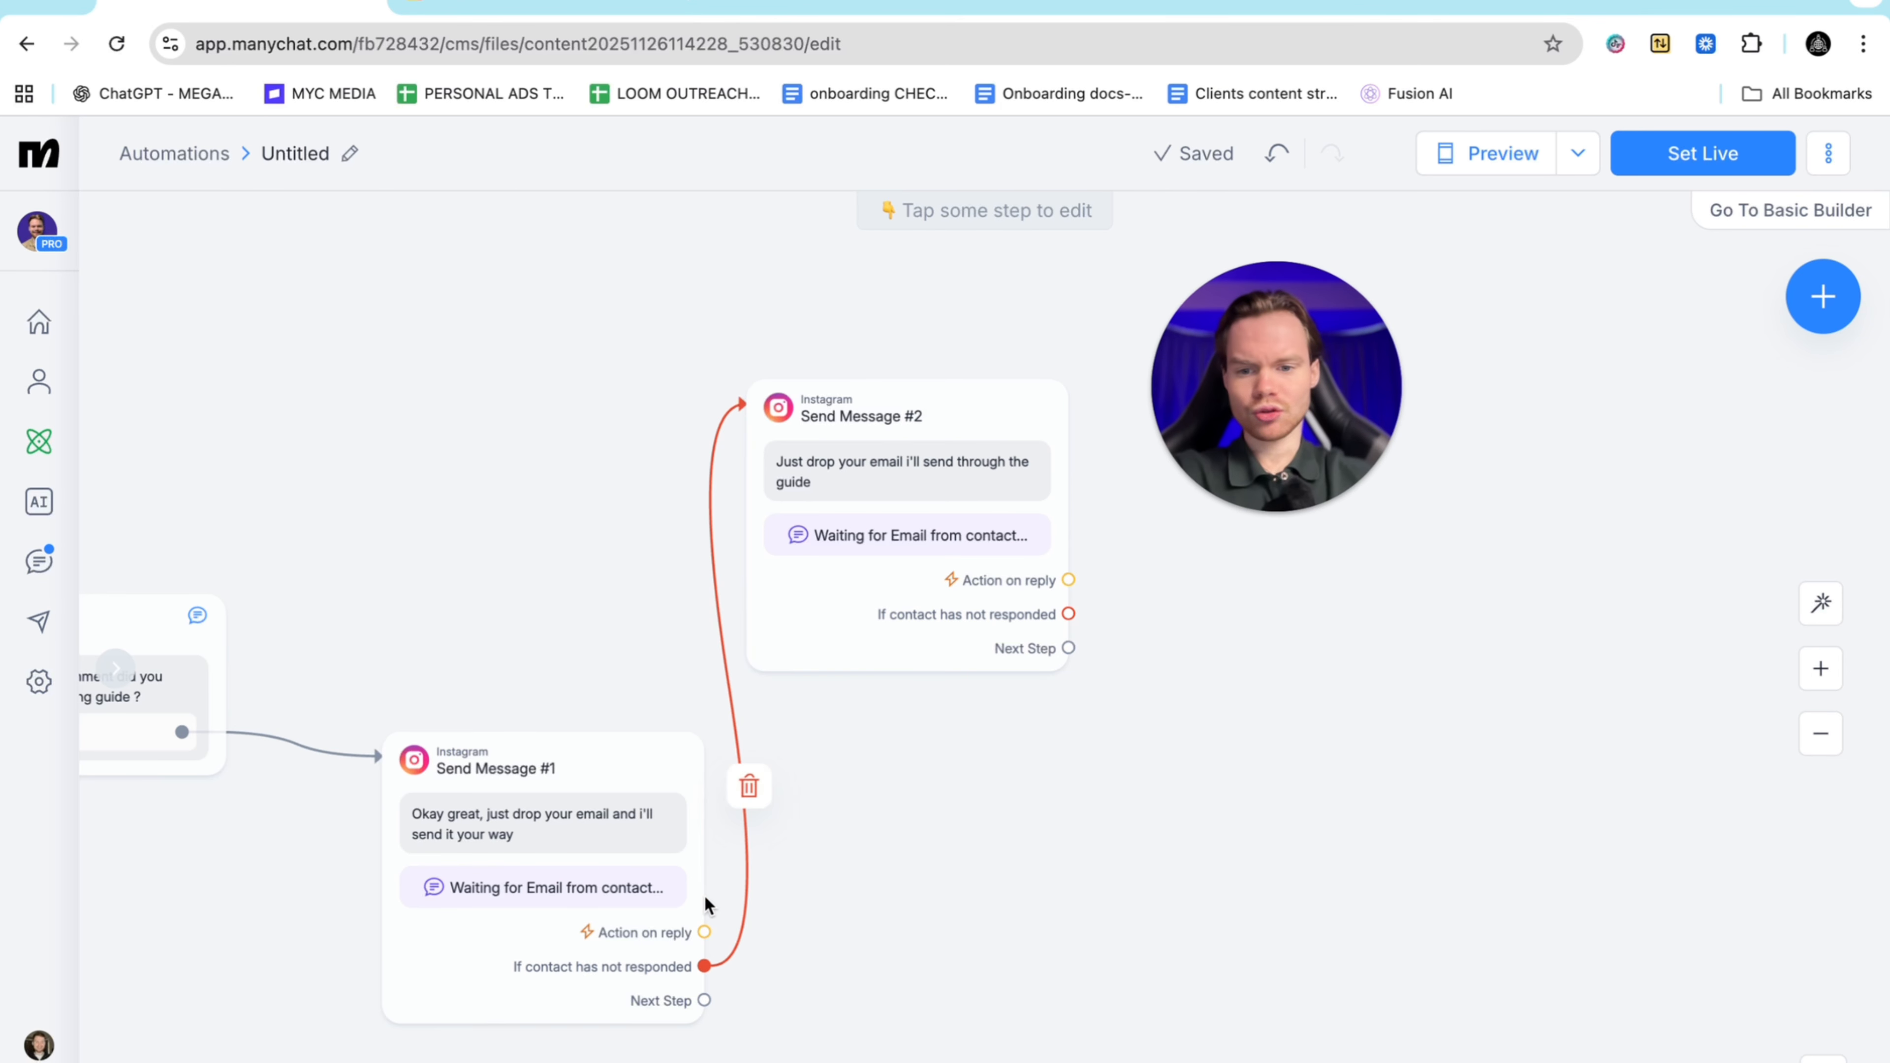
Link Send Message #1's reply to a new Actions step adding the contact's Email to the Jmbmedia MailChimp list
left_click_drag(704, 932, 570, 332)
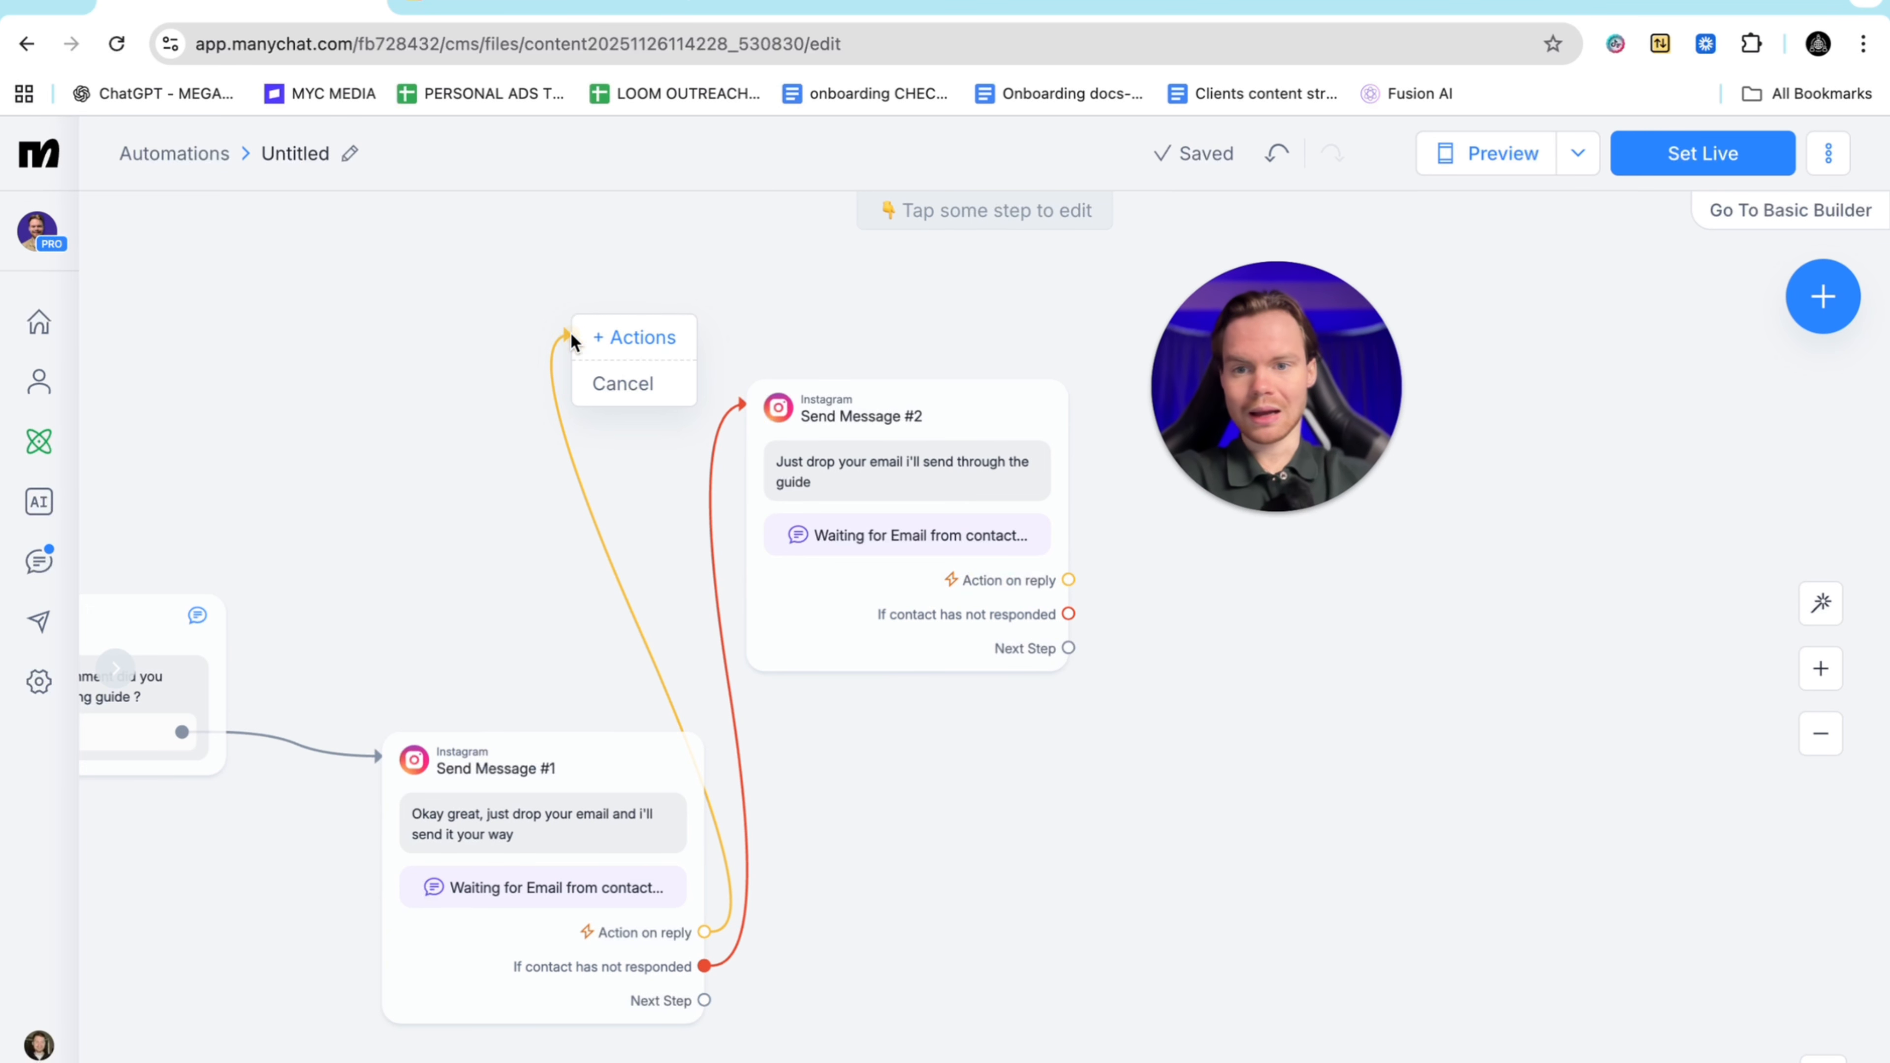
left_click(631, 348)
left_click(329, 368)
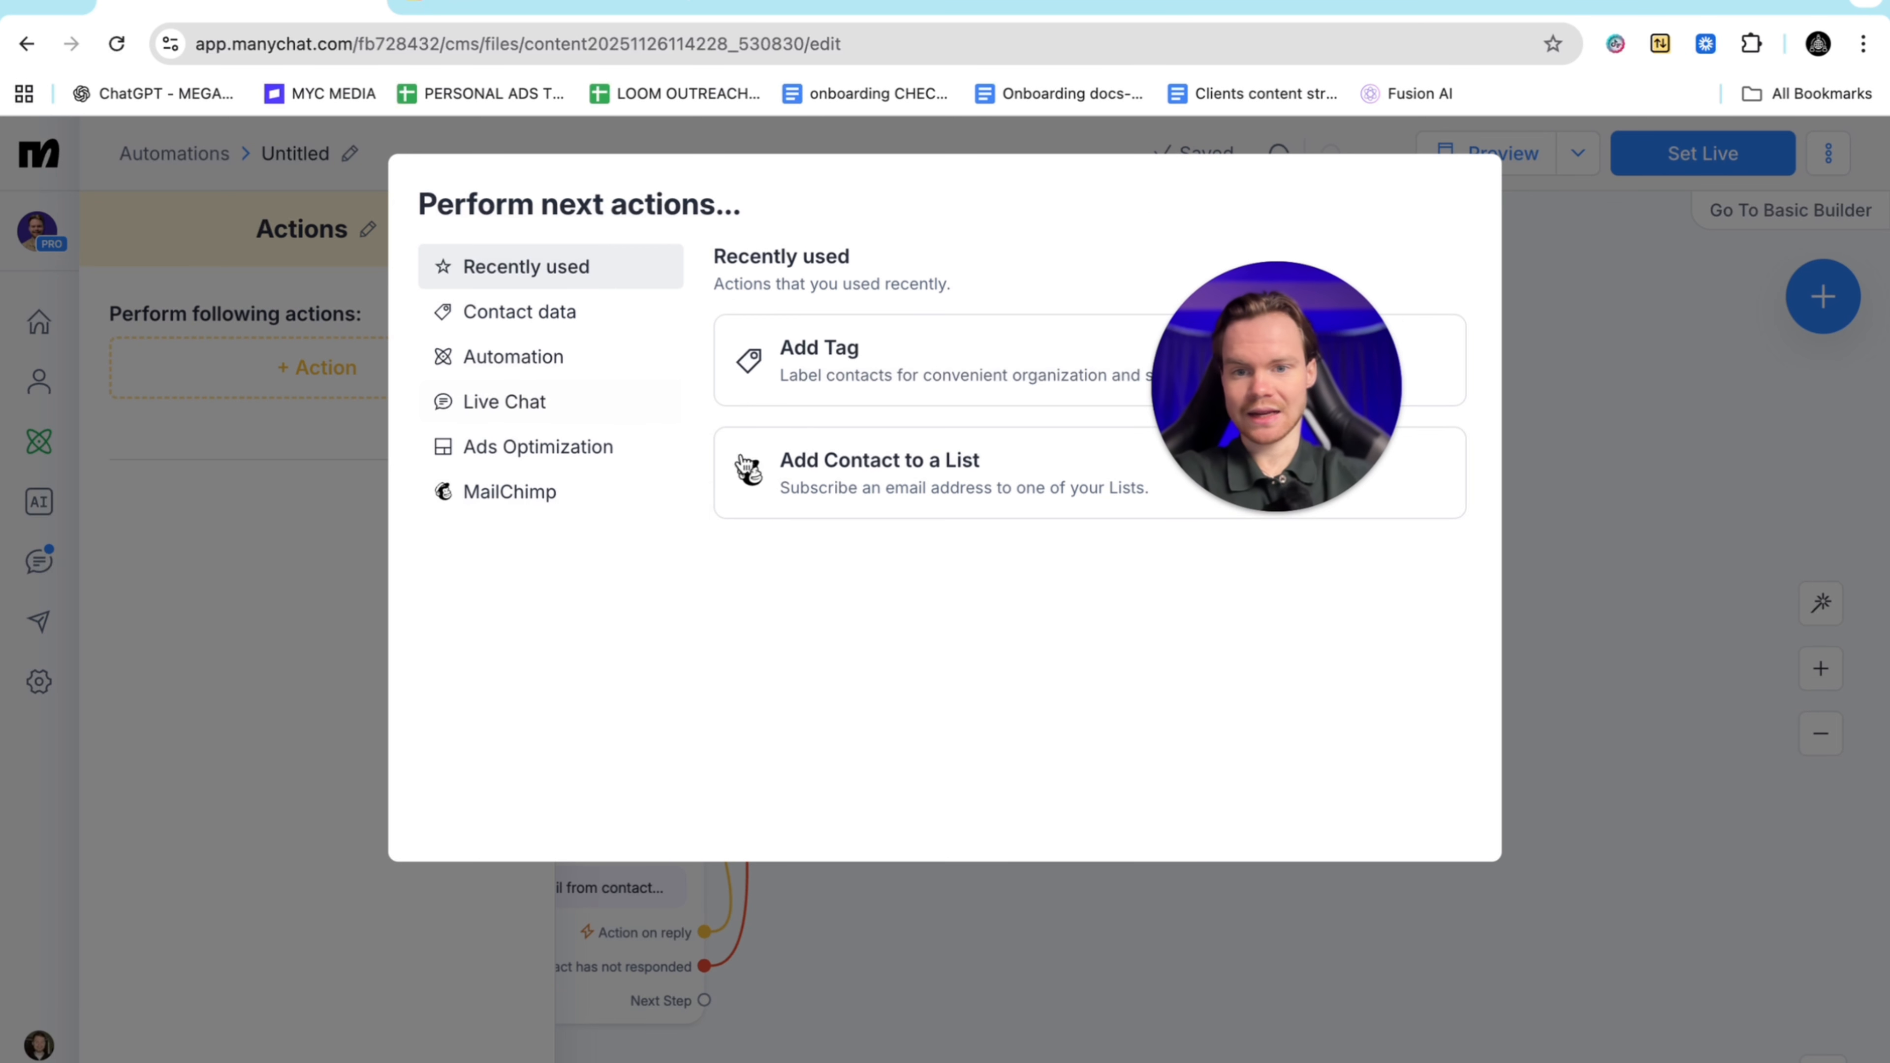
left_click(500, 491)
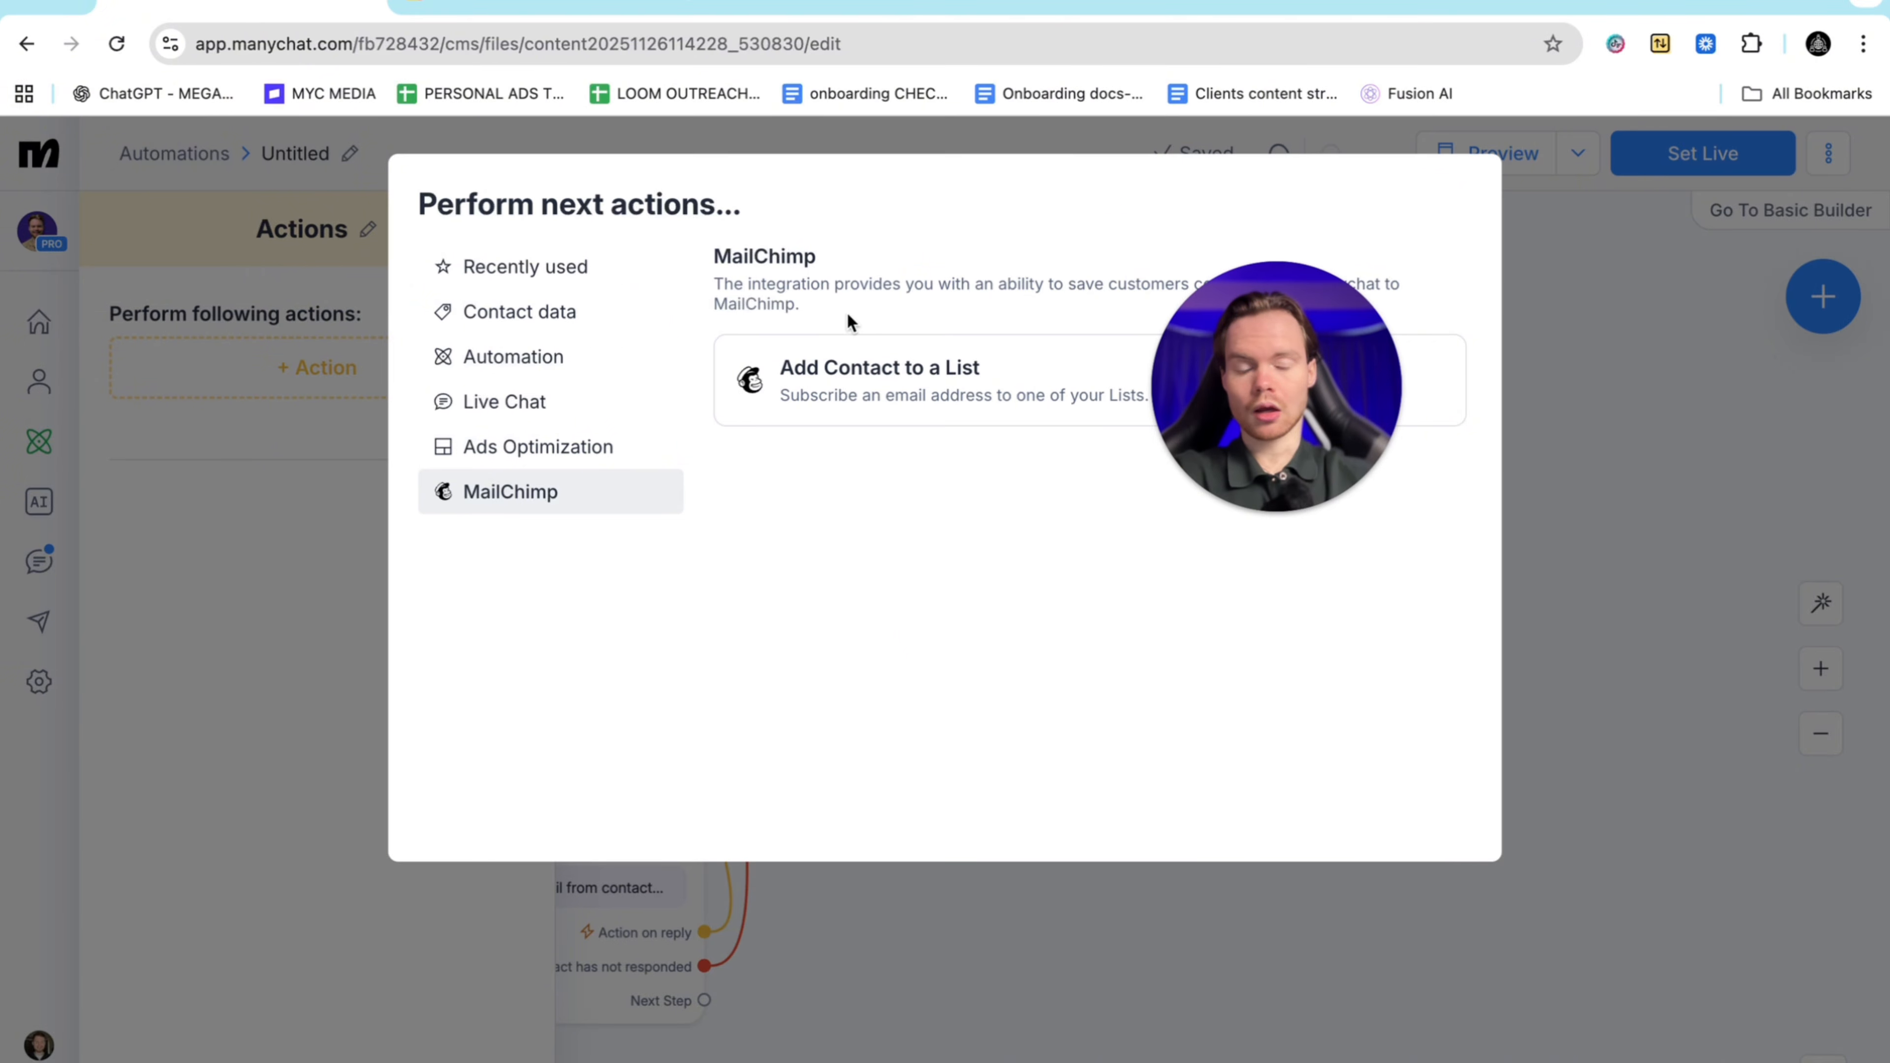
left_click_drag(1263, 348, 1283, 467)
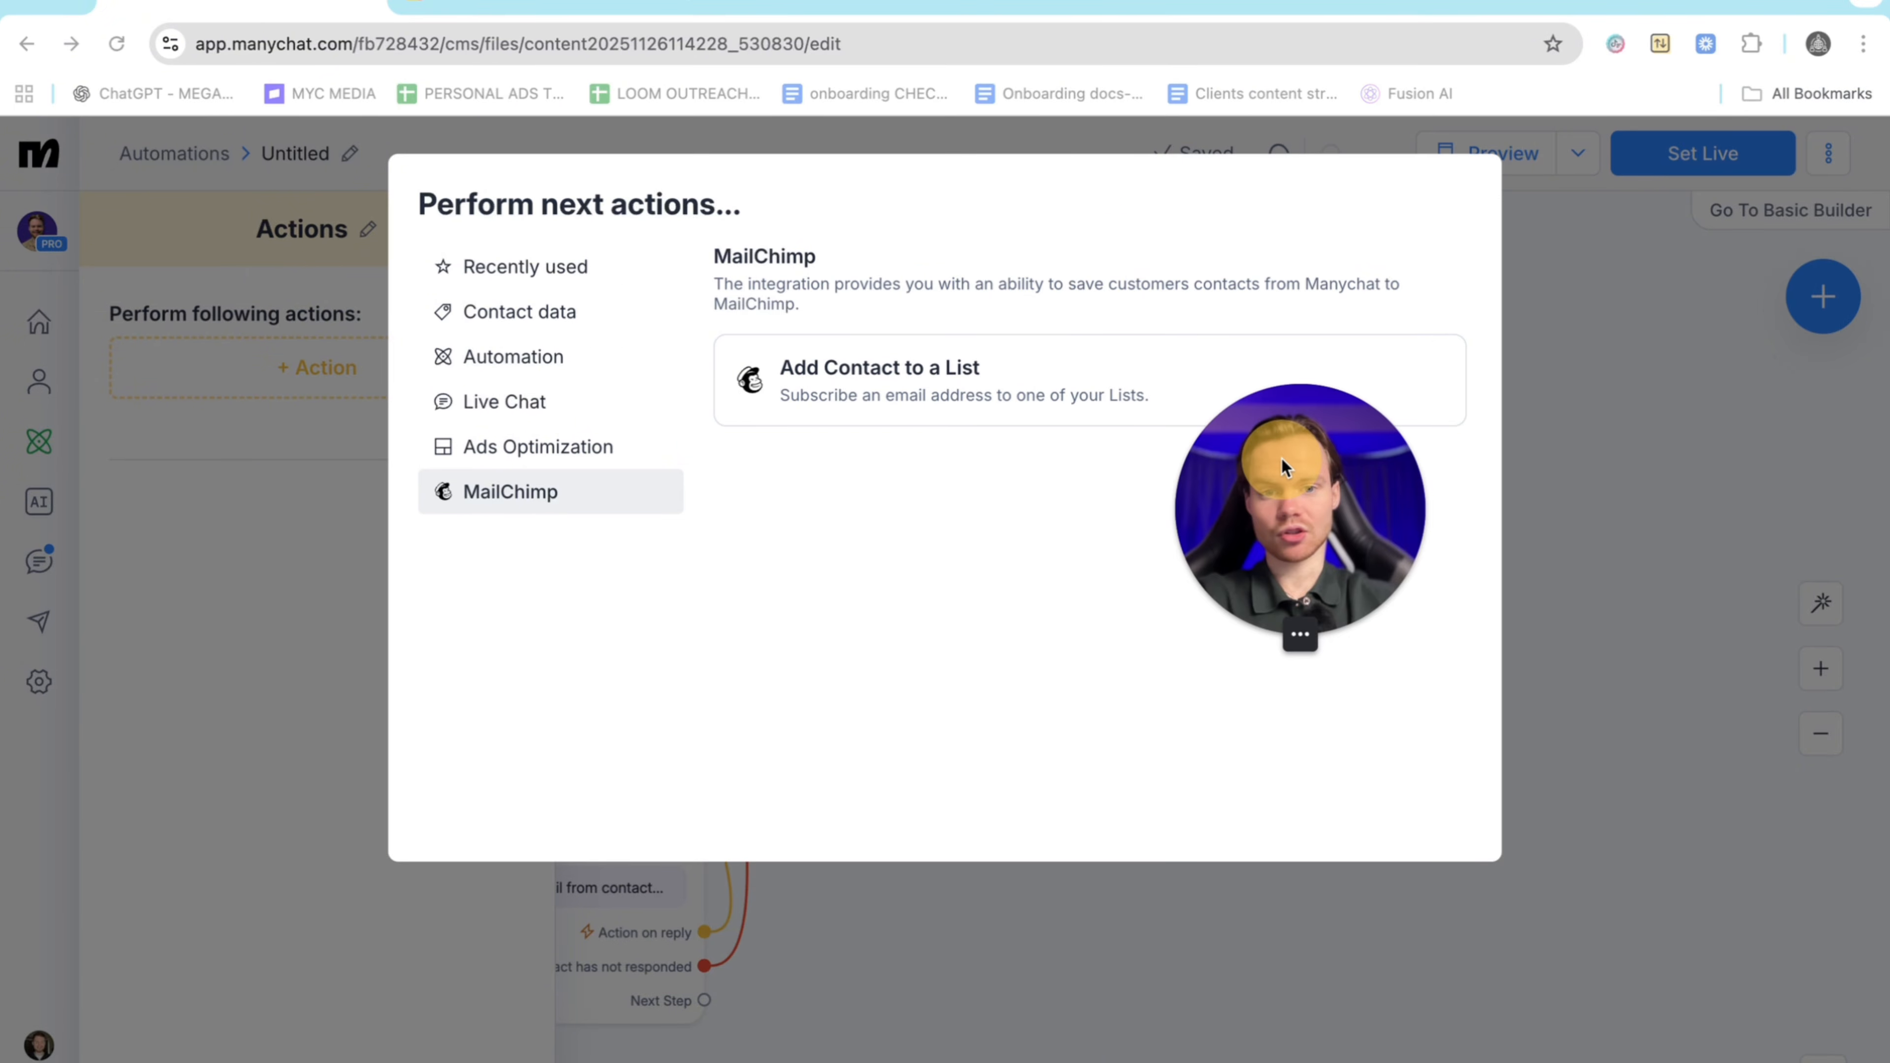
left_click(875, 384)
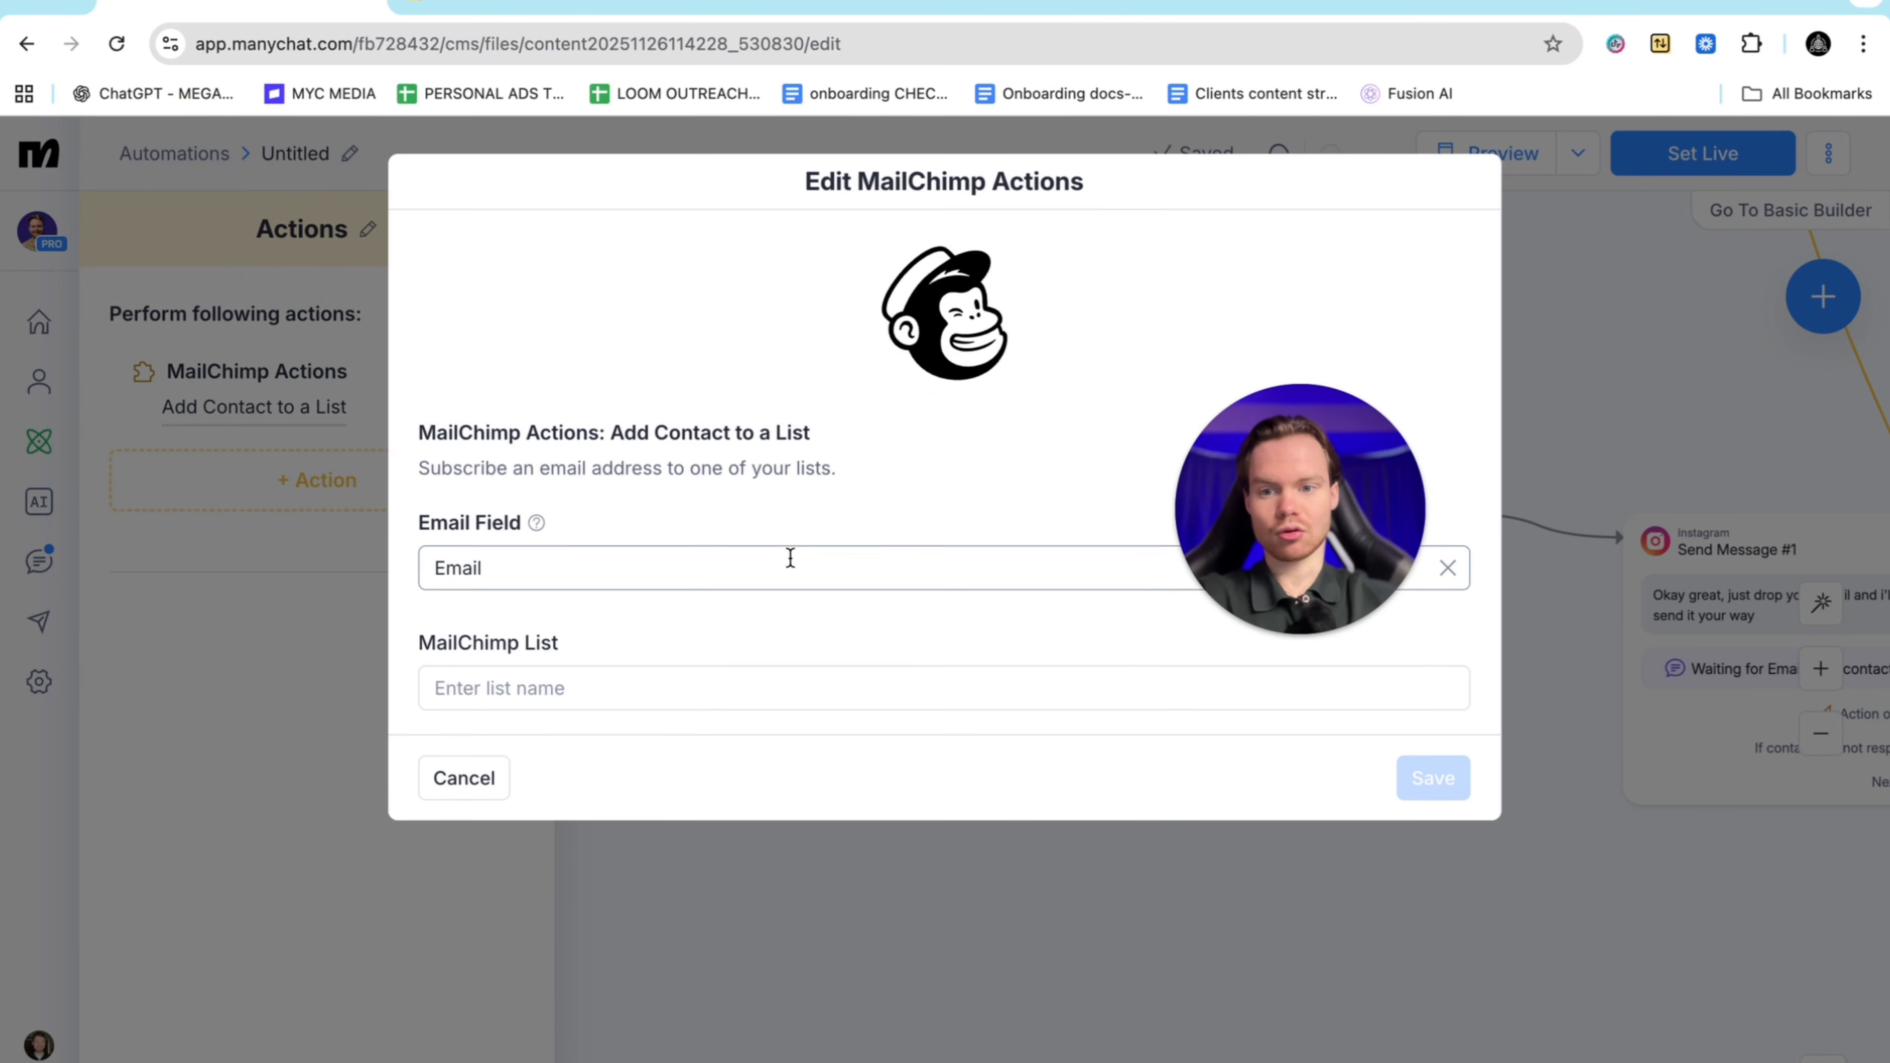
left_click(673, 681)
left_click(595, 726)
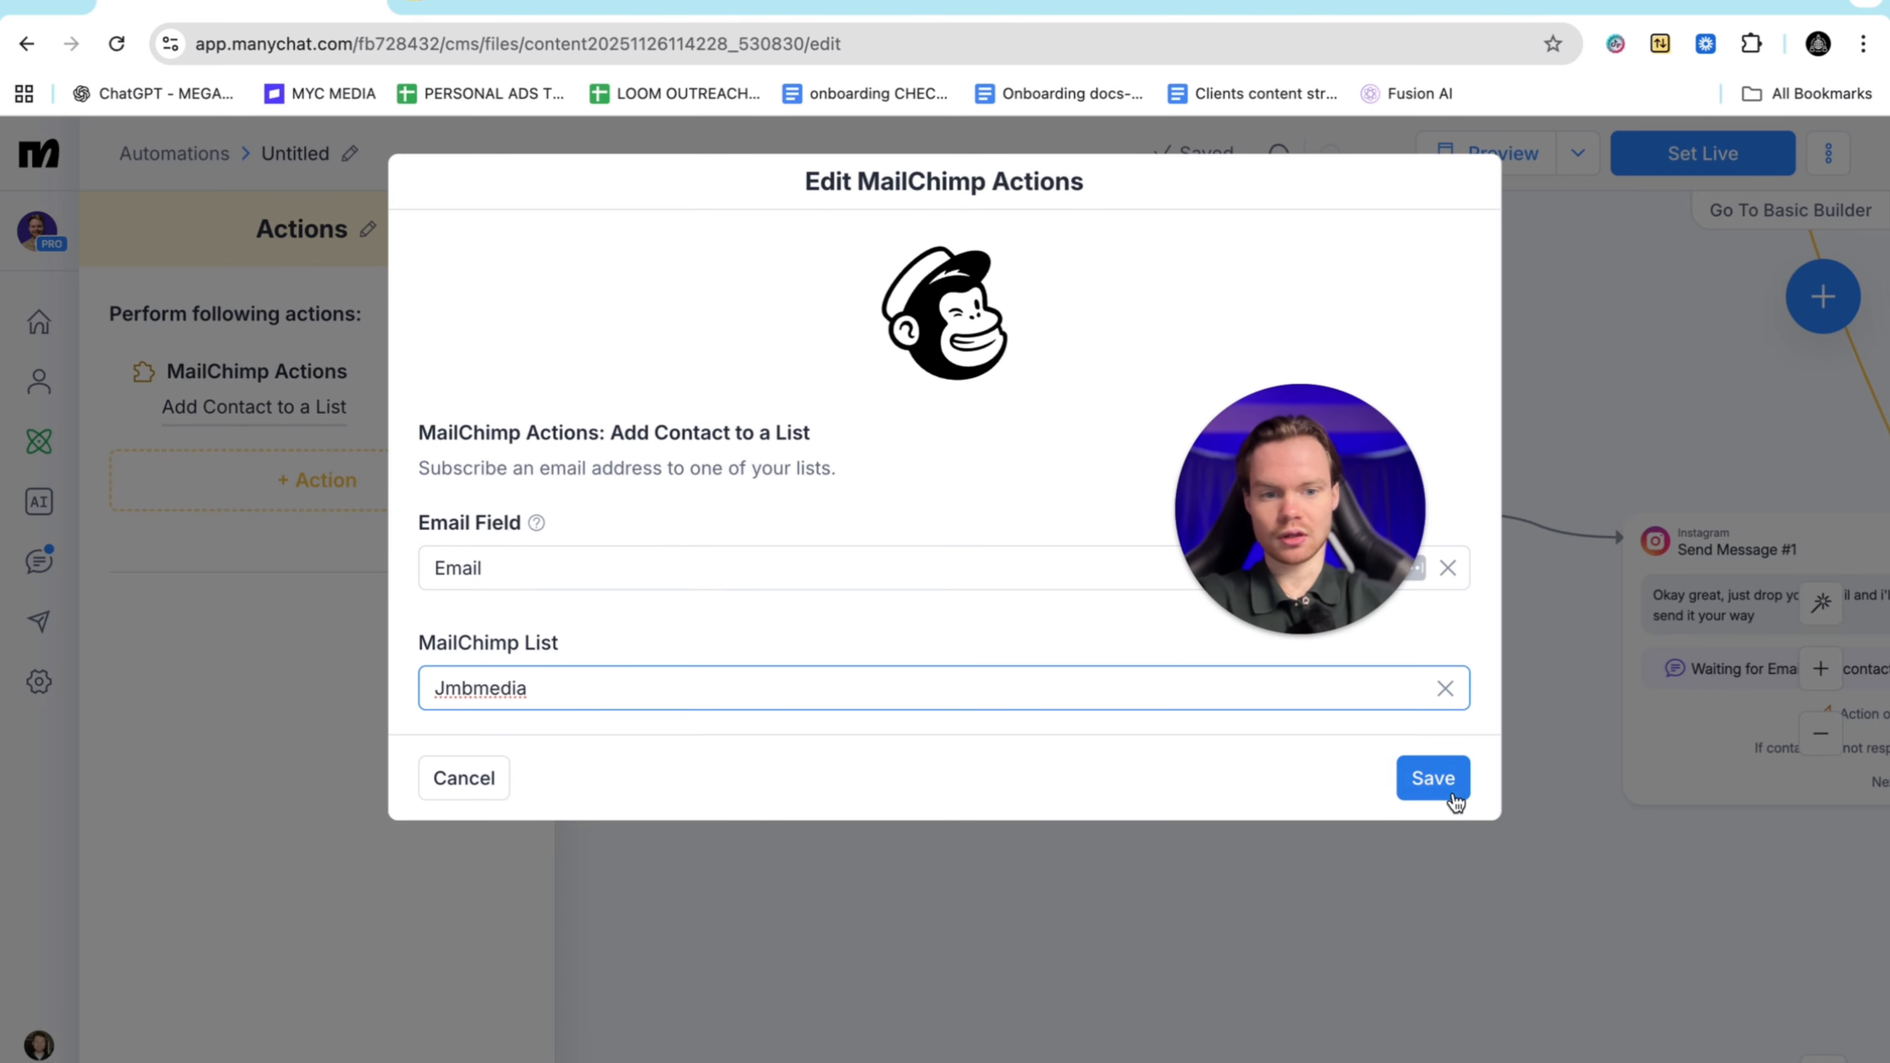
left_click(1433, 779)
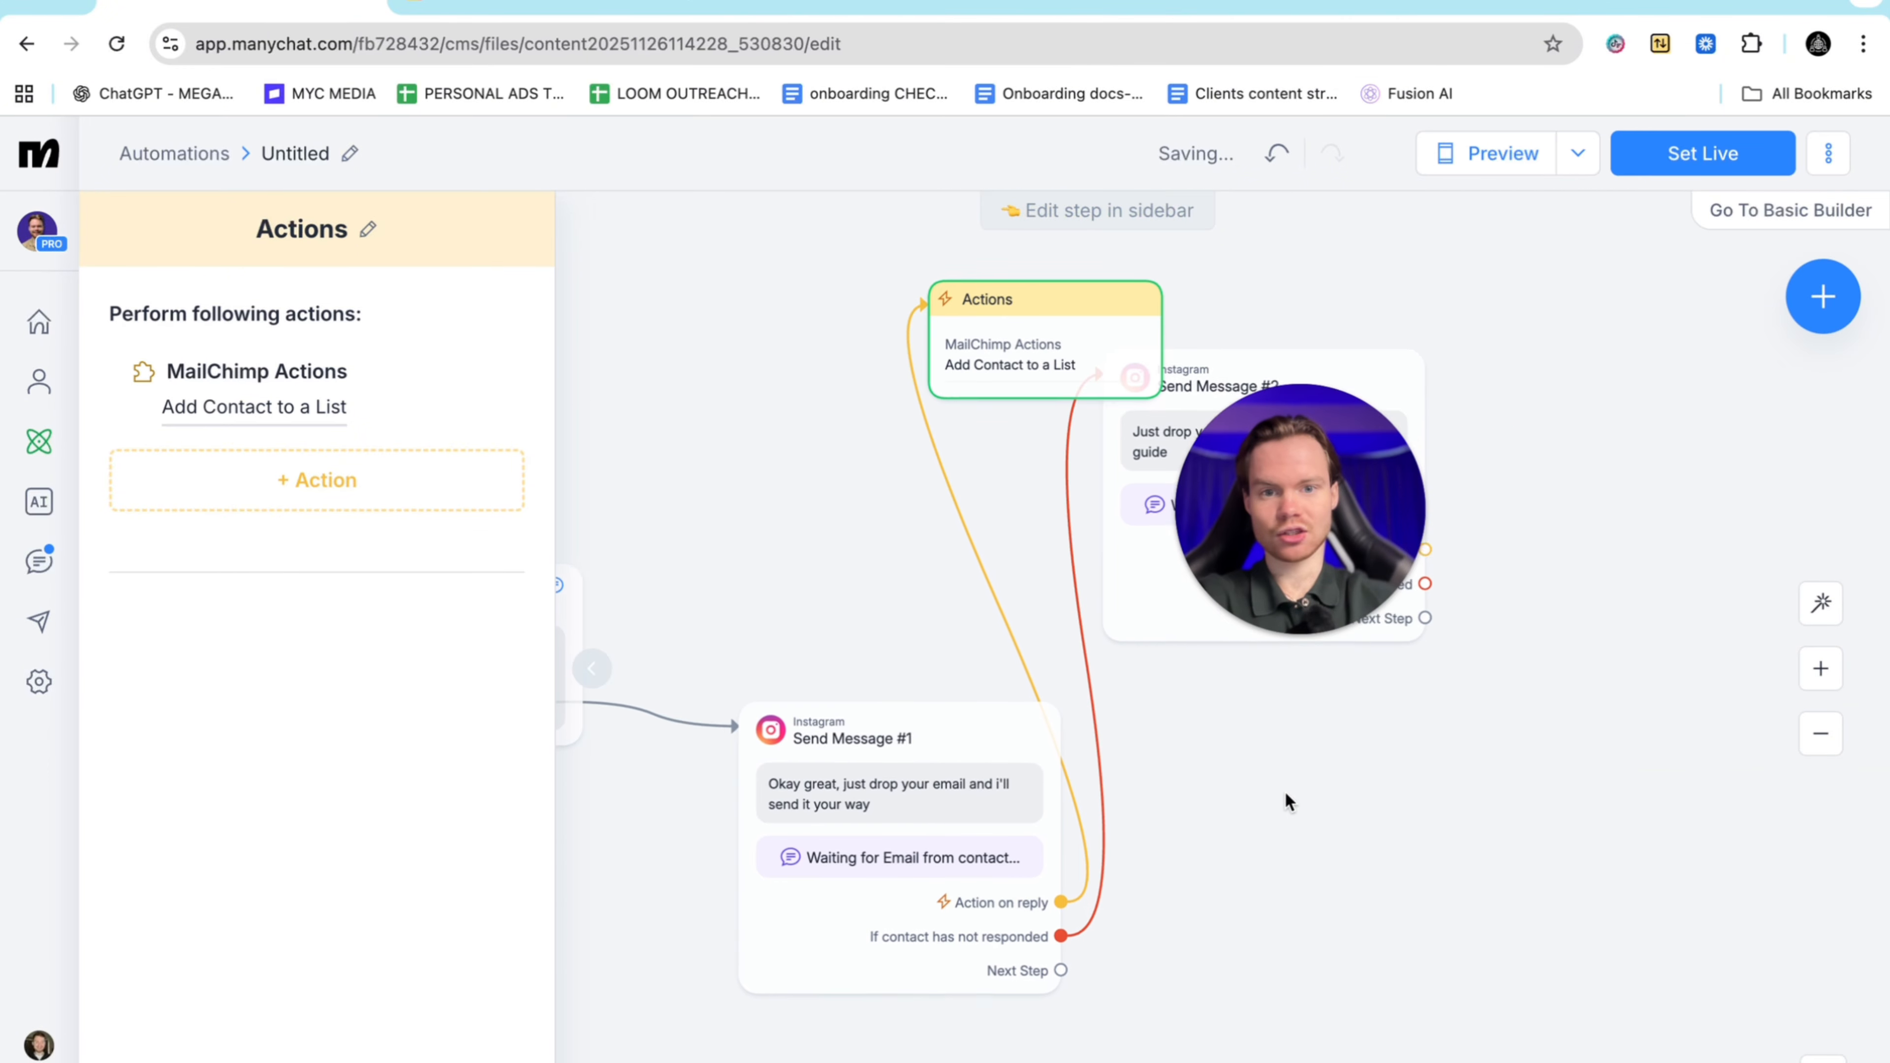
left_click_drag(1063, 367, 858, 317)
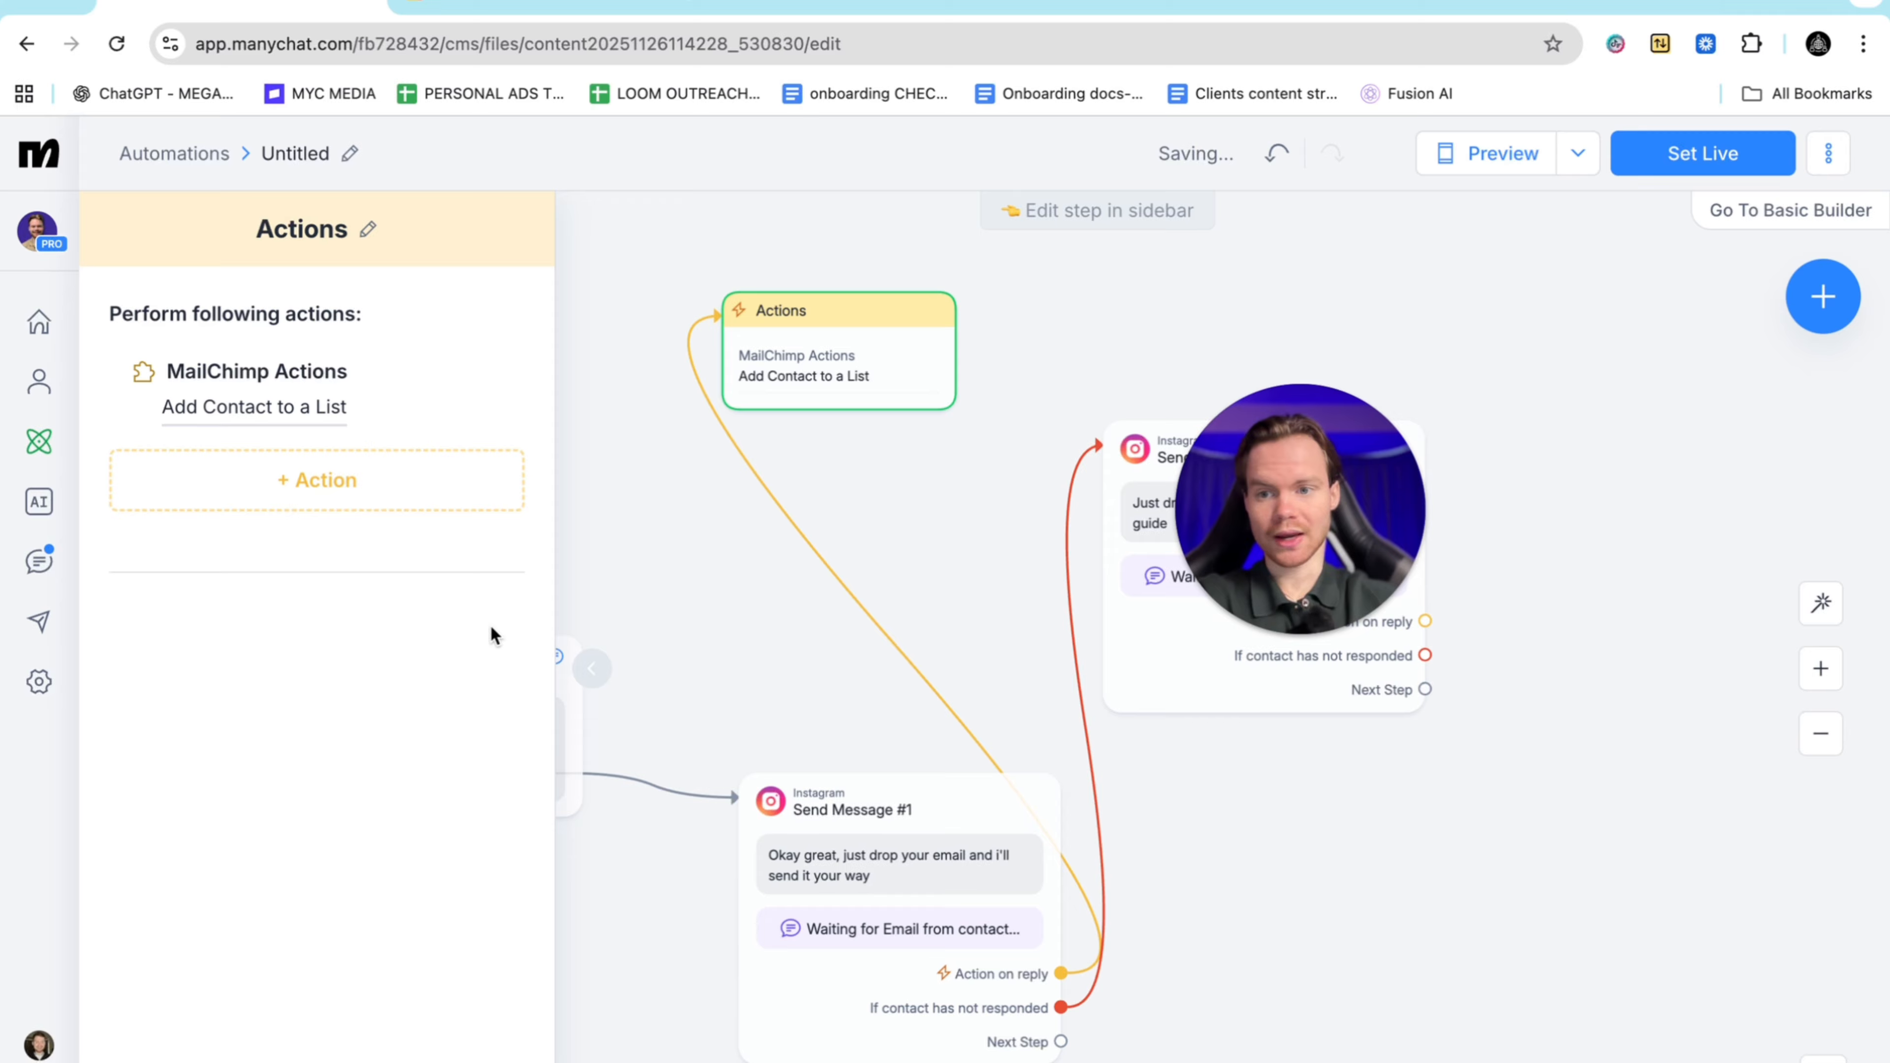
Confirm MailChimp shows as connected under Settings > Integrations, then return to the automation flow
left_click(35, 683)
scroll(231, 739, "down", 7)
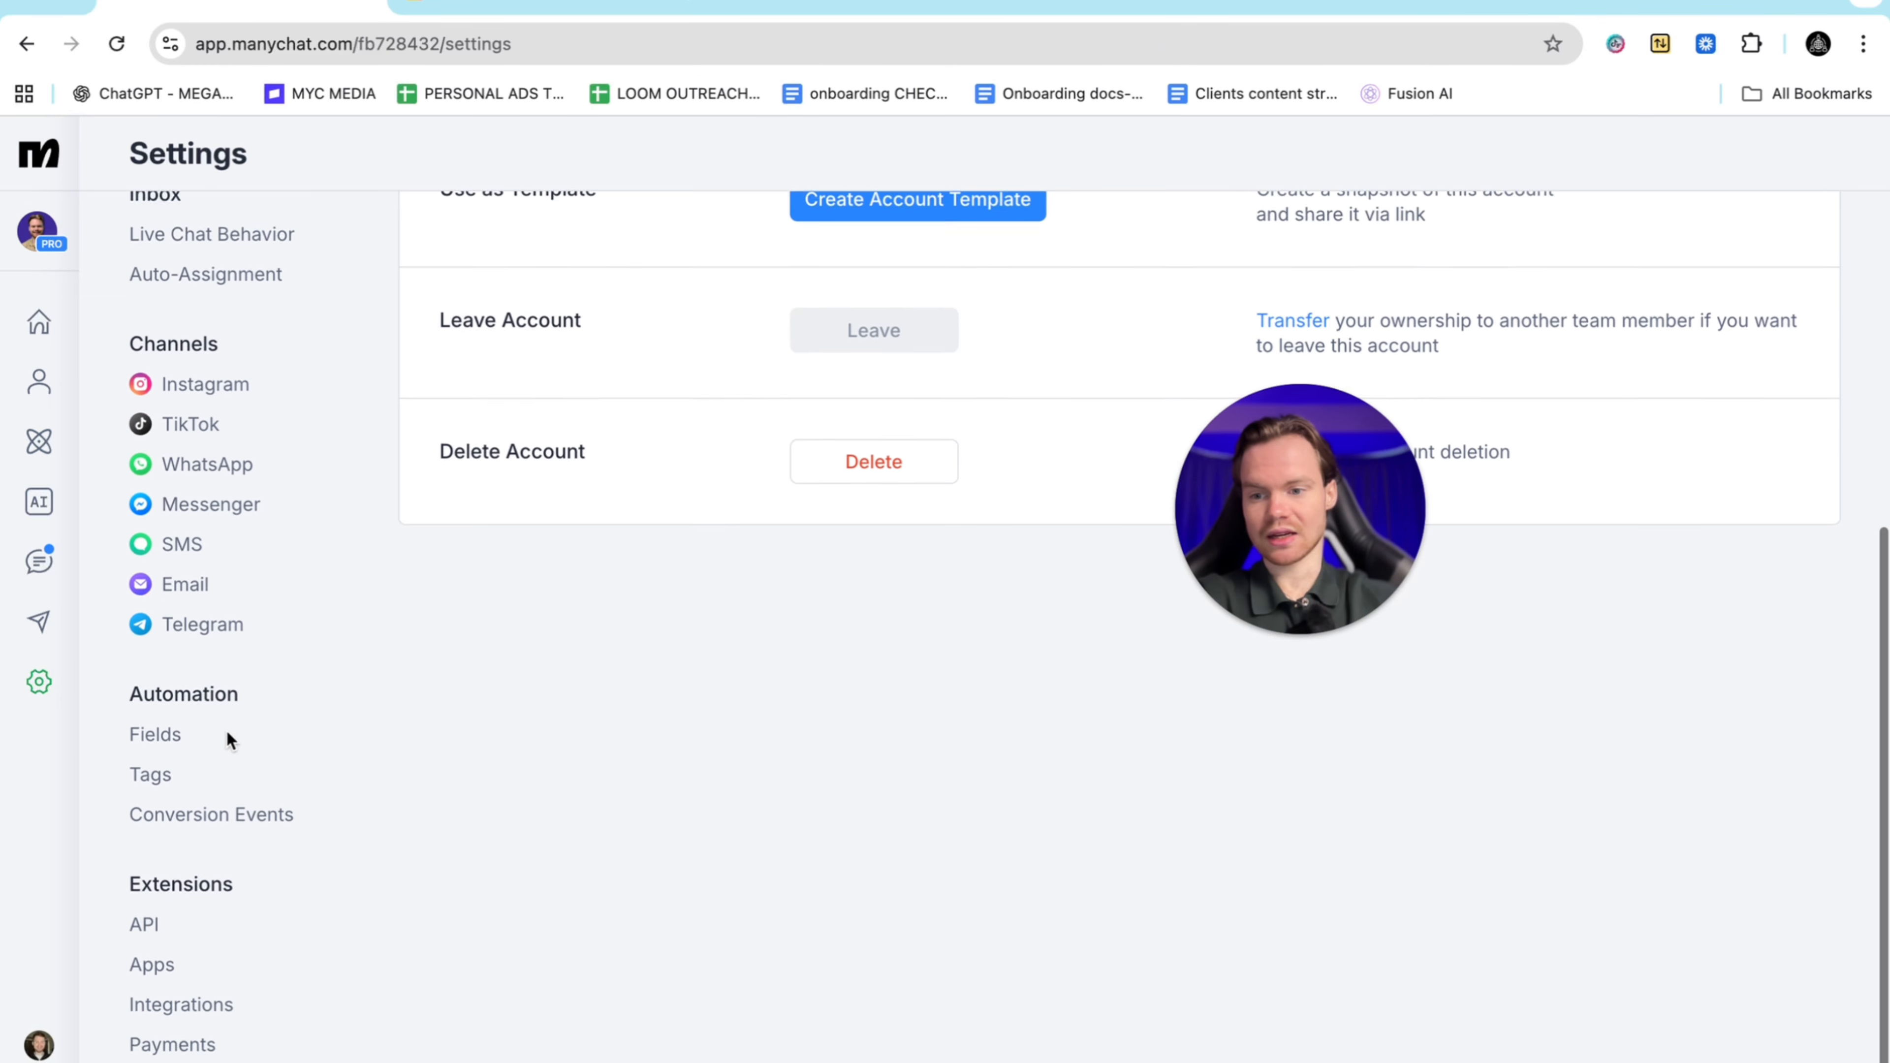
left_click(195, 956)
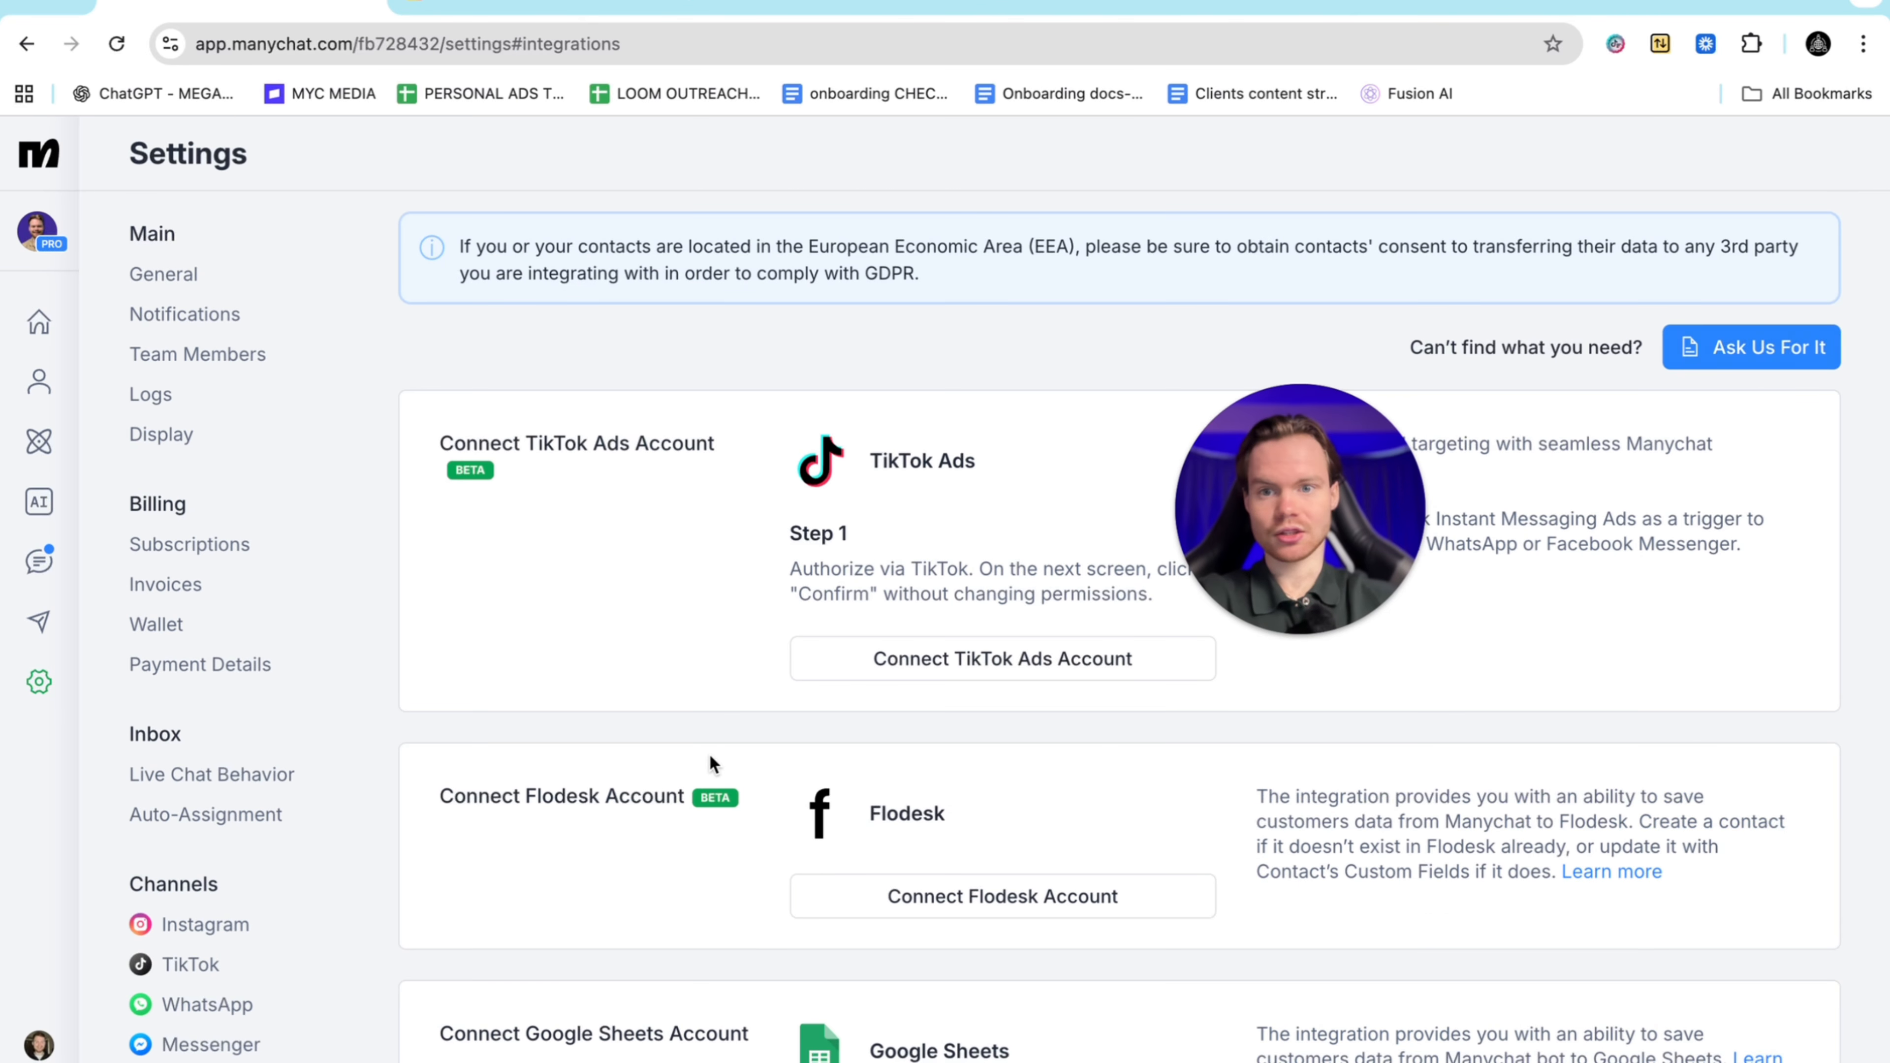
scroll(708, 754, "down", 20)
scroll(709, 753, "up", 6)
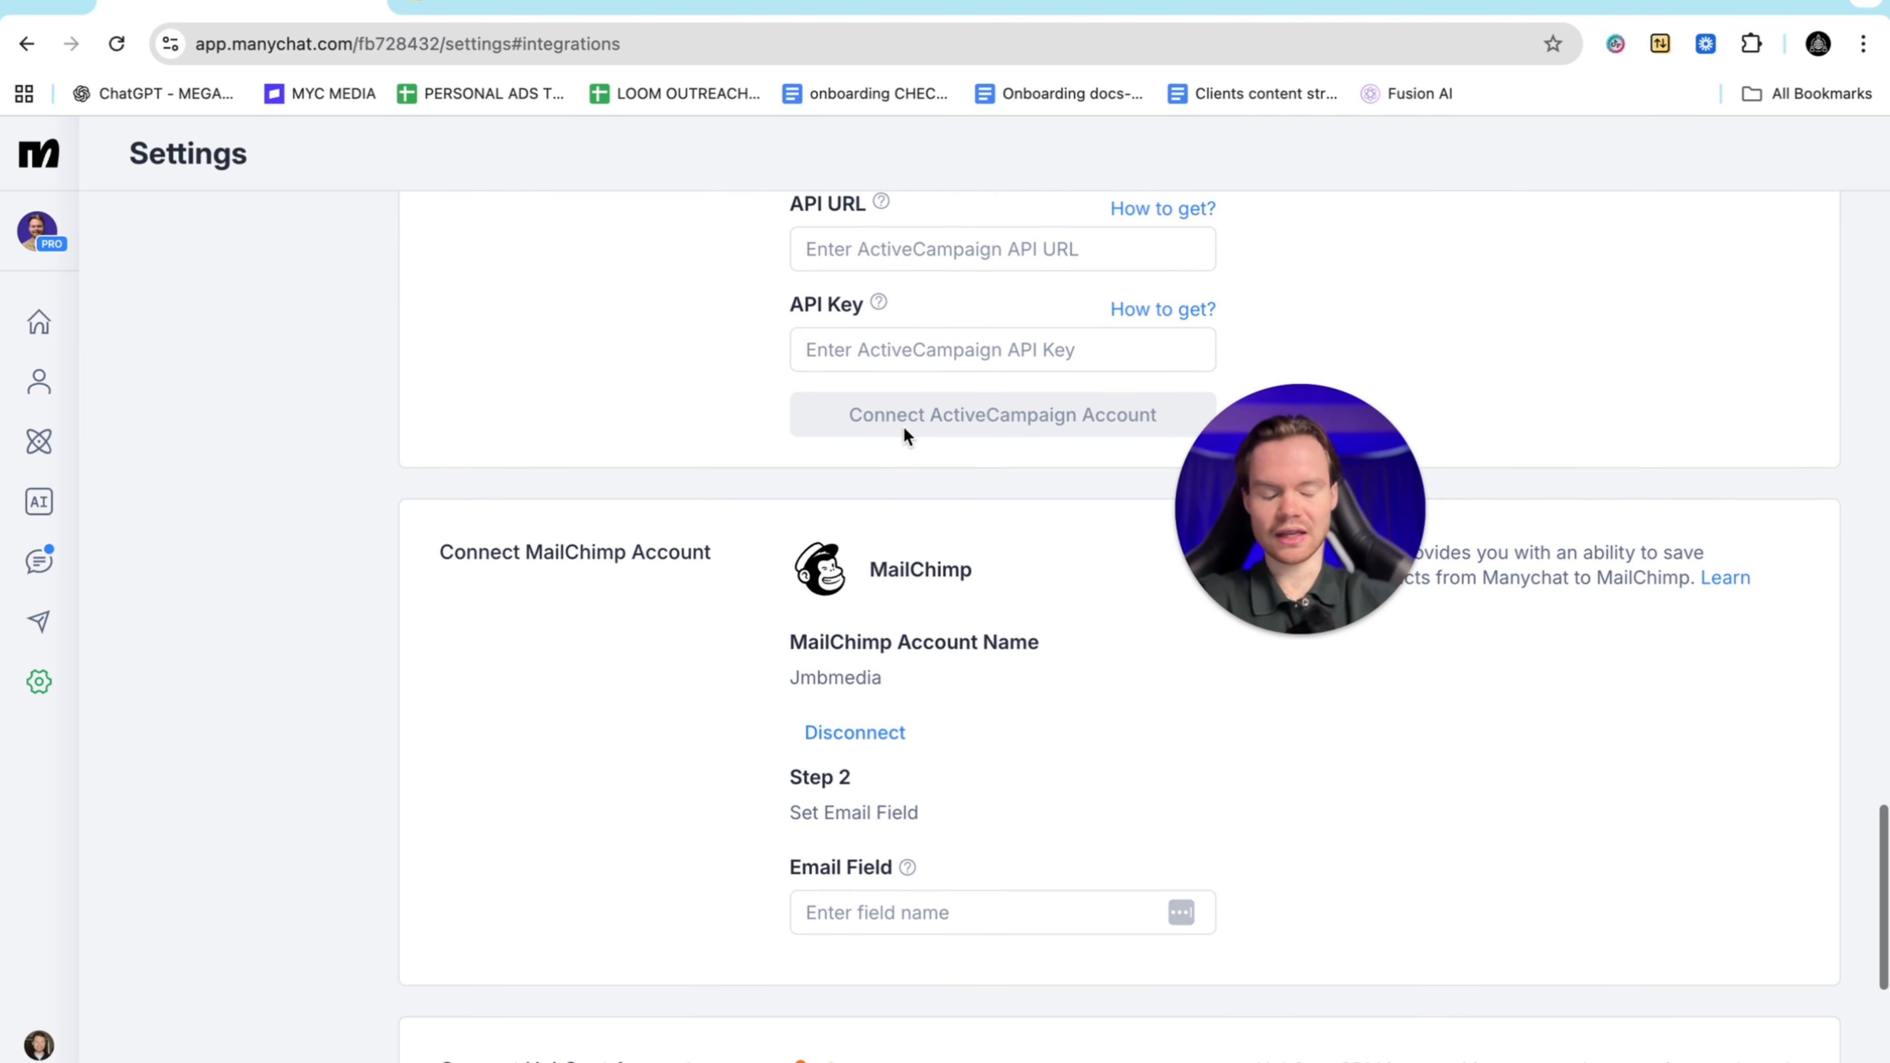
scroll(904, 428, "up", 8)
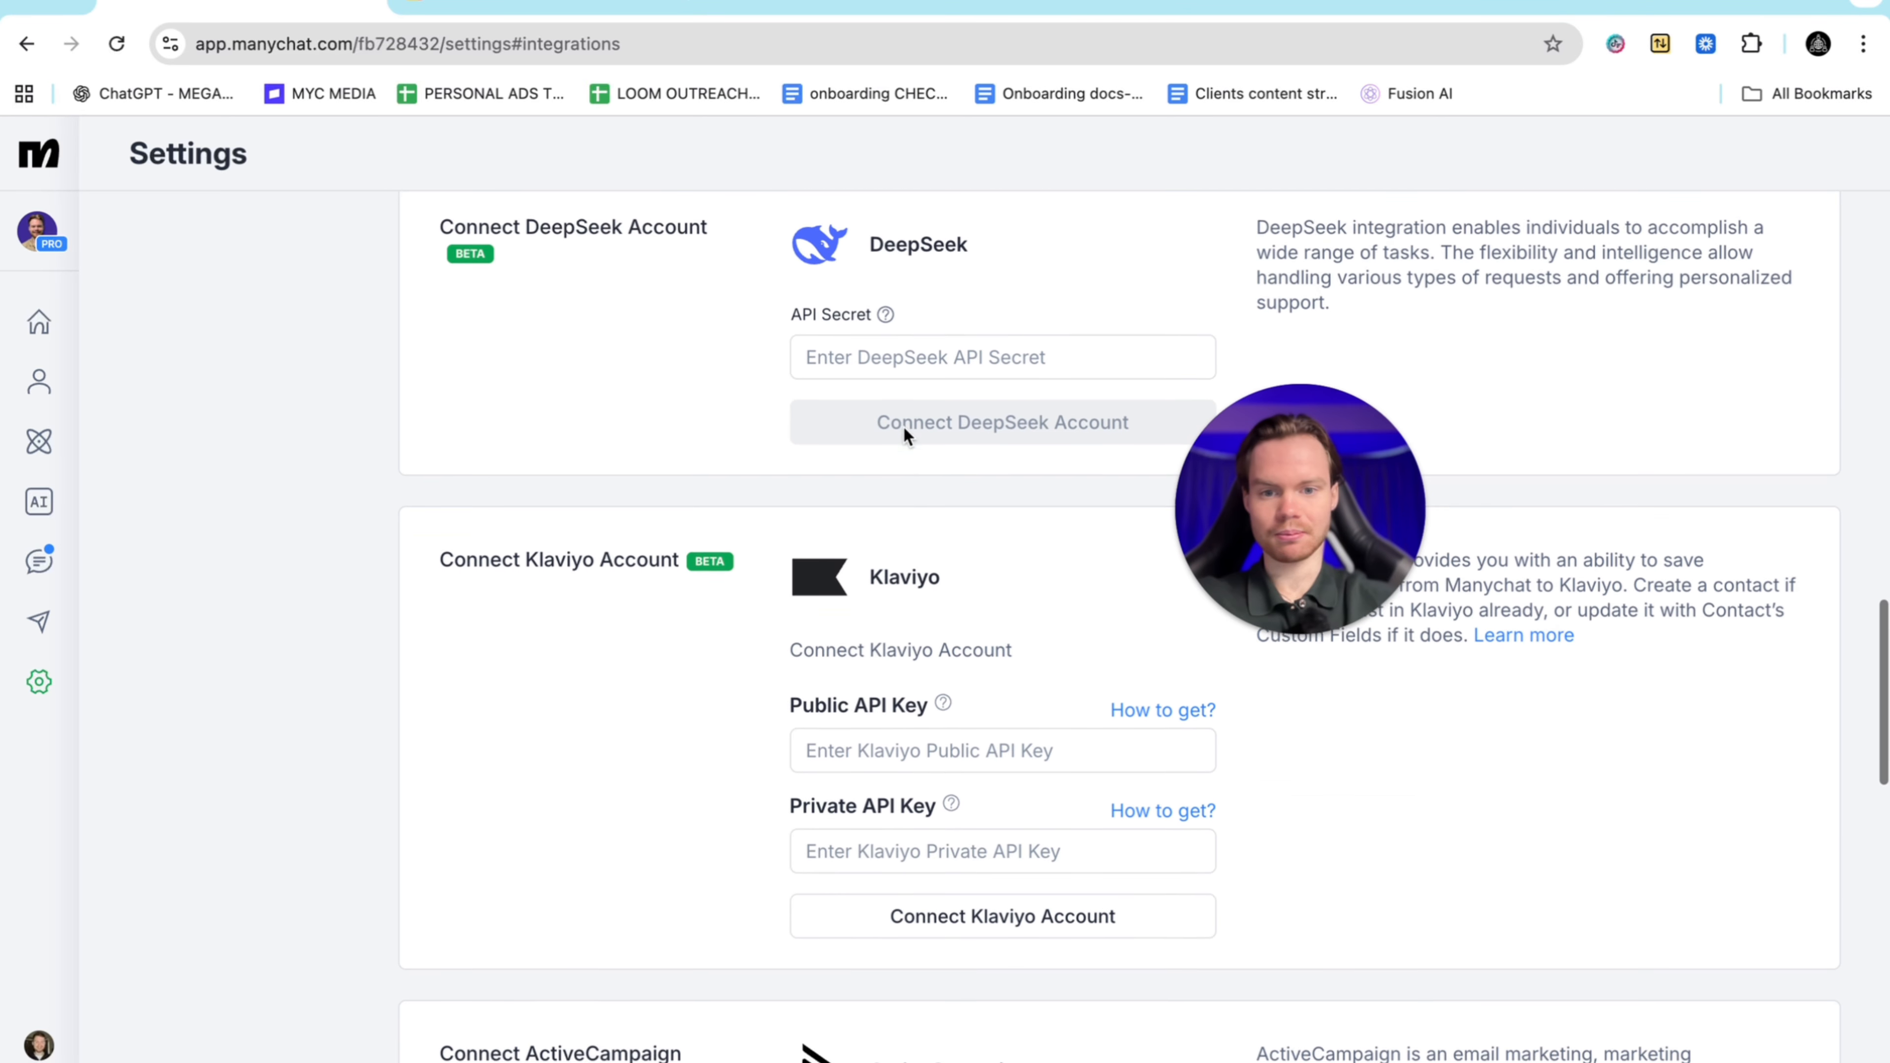
scroll(888, 583, "down", 15)
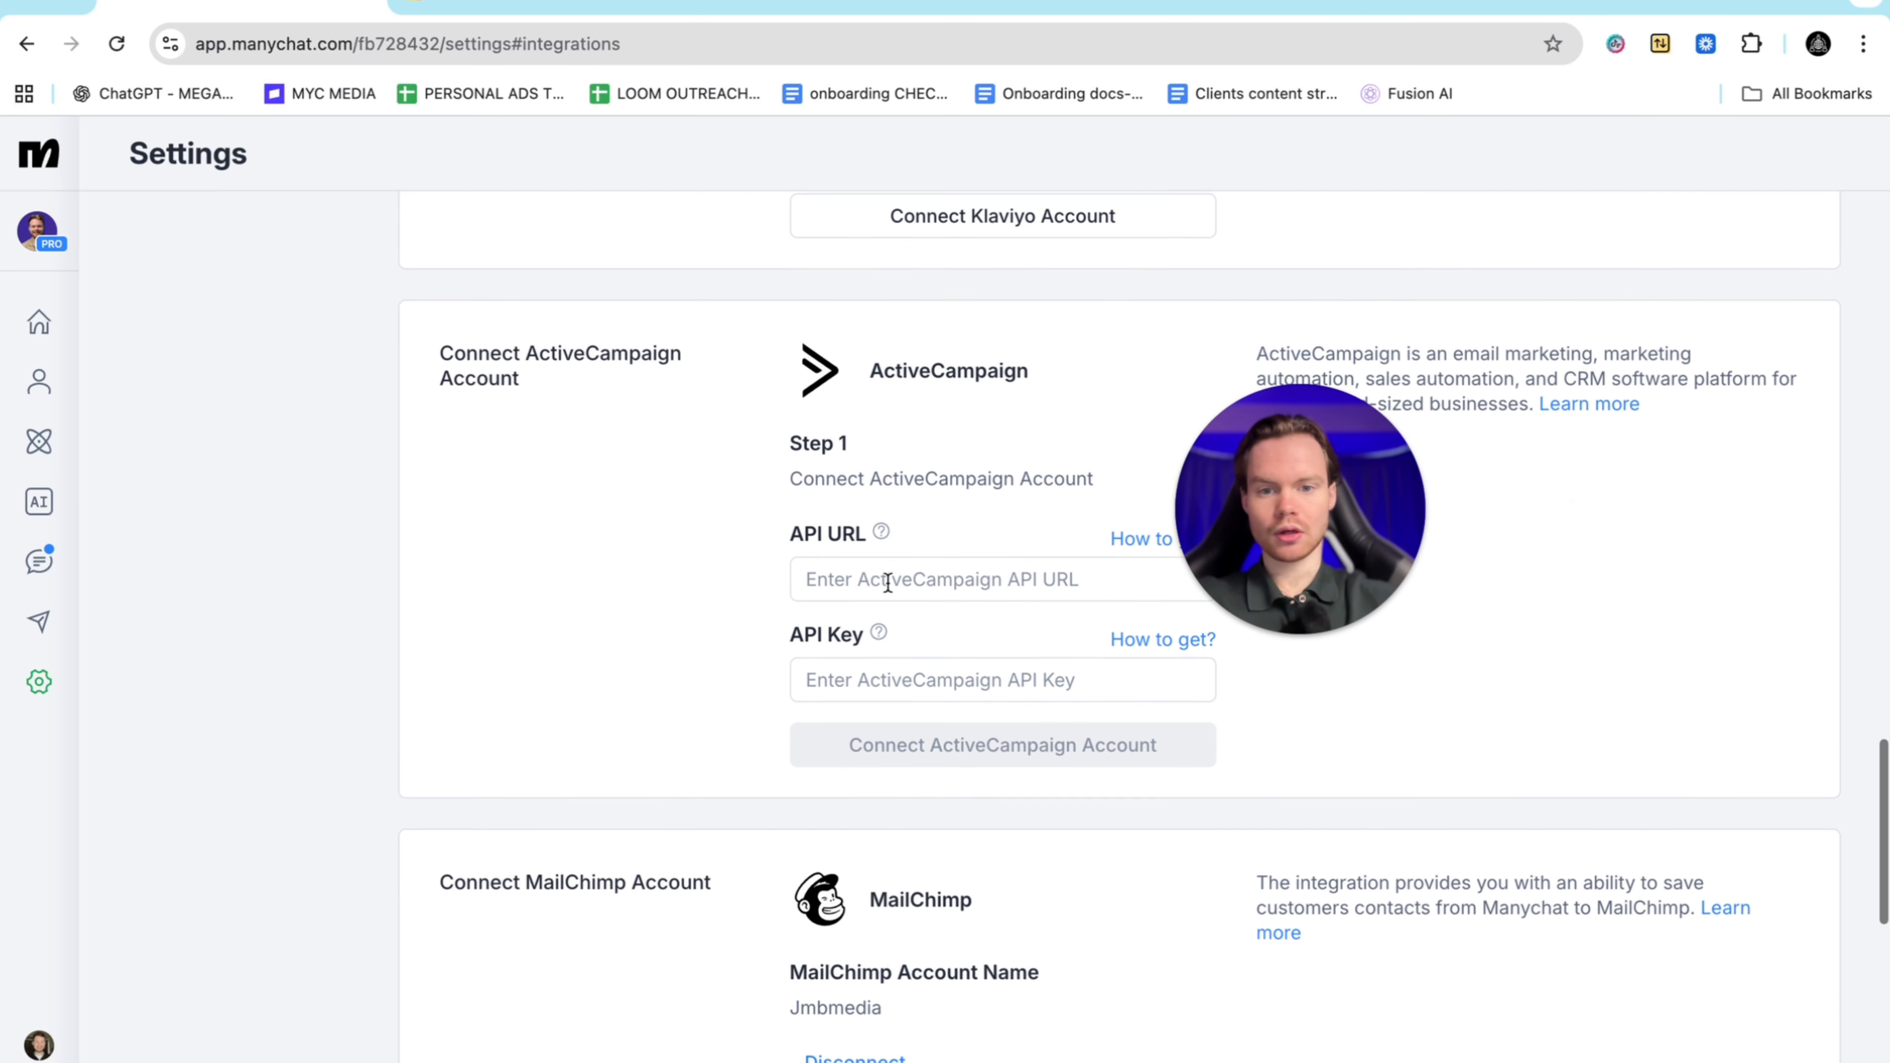
scroll(888, 486, "down", 3)
scroll(888, 486, "up", 3)
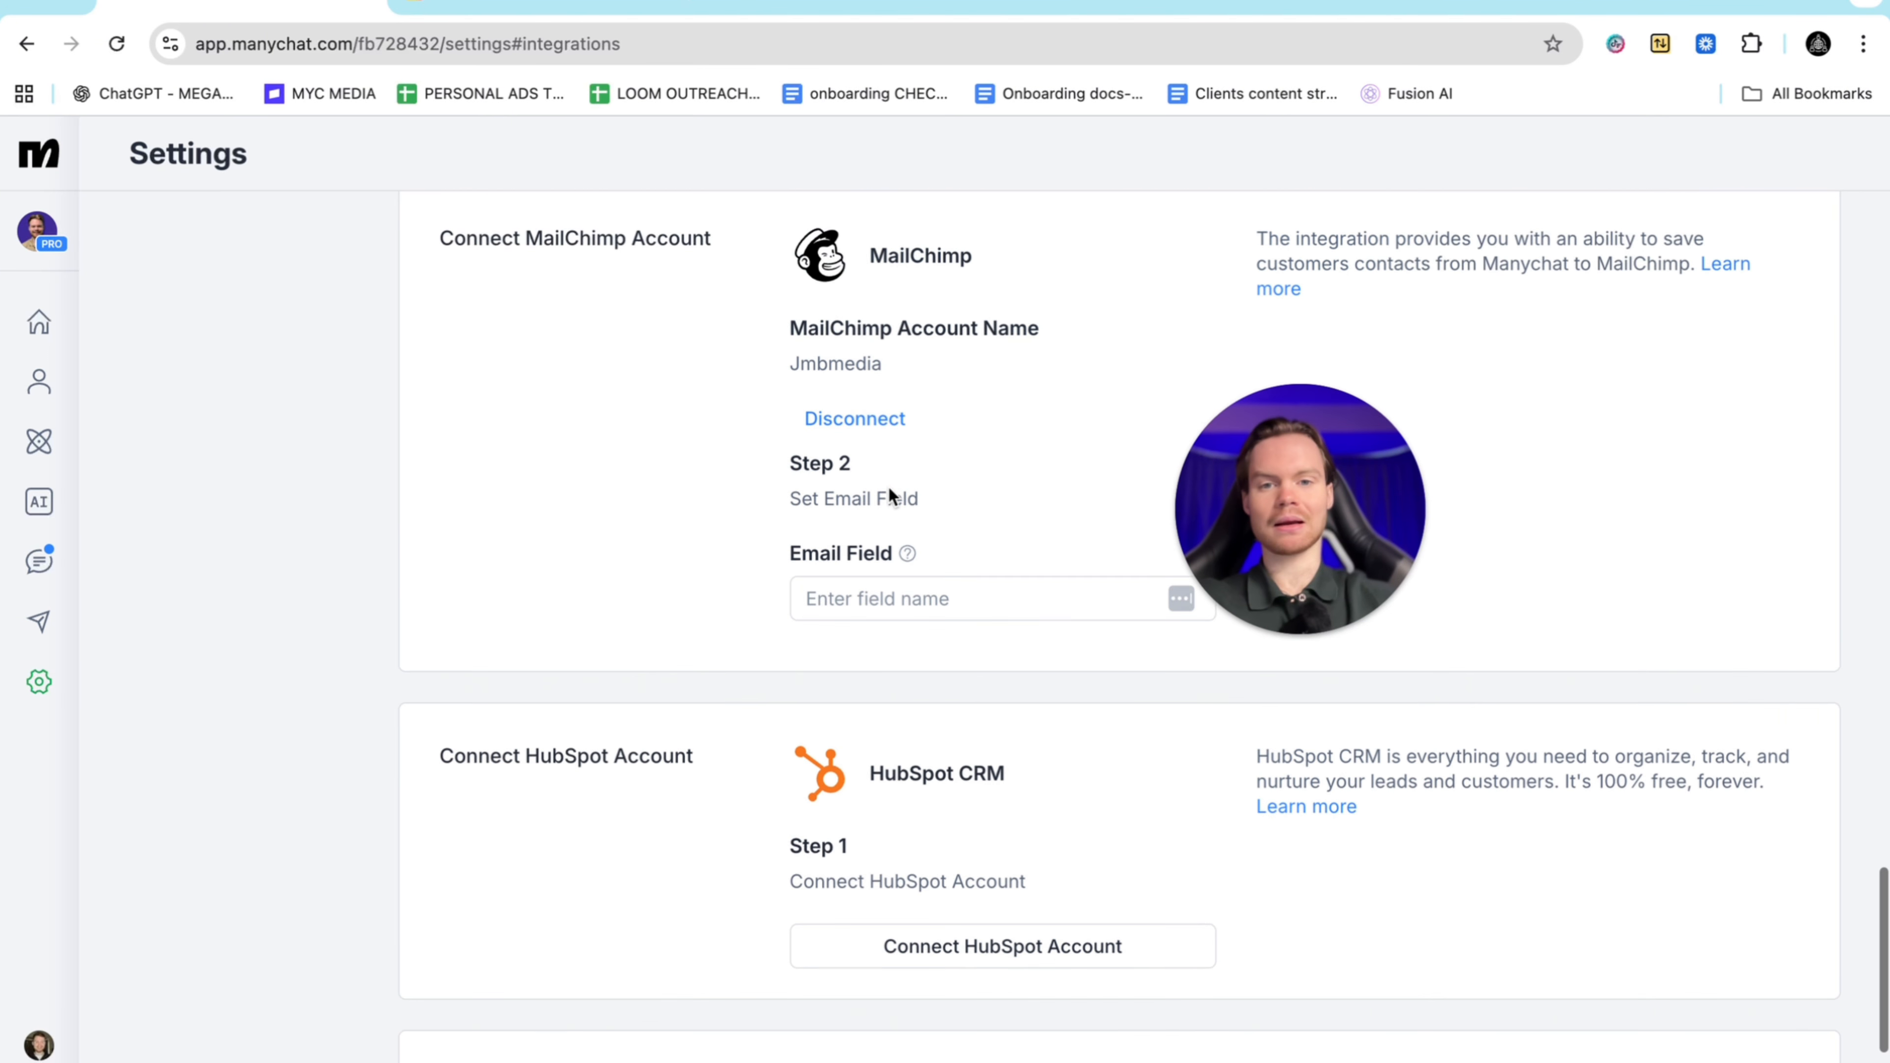
scroll(899, 415, "down", 6)
scroll(899, 414, "down", 2)
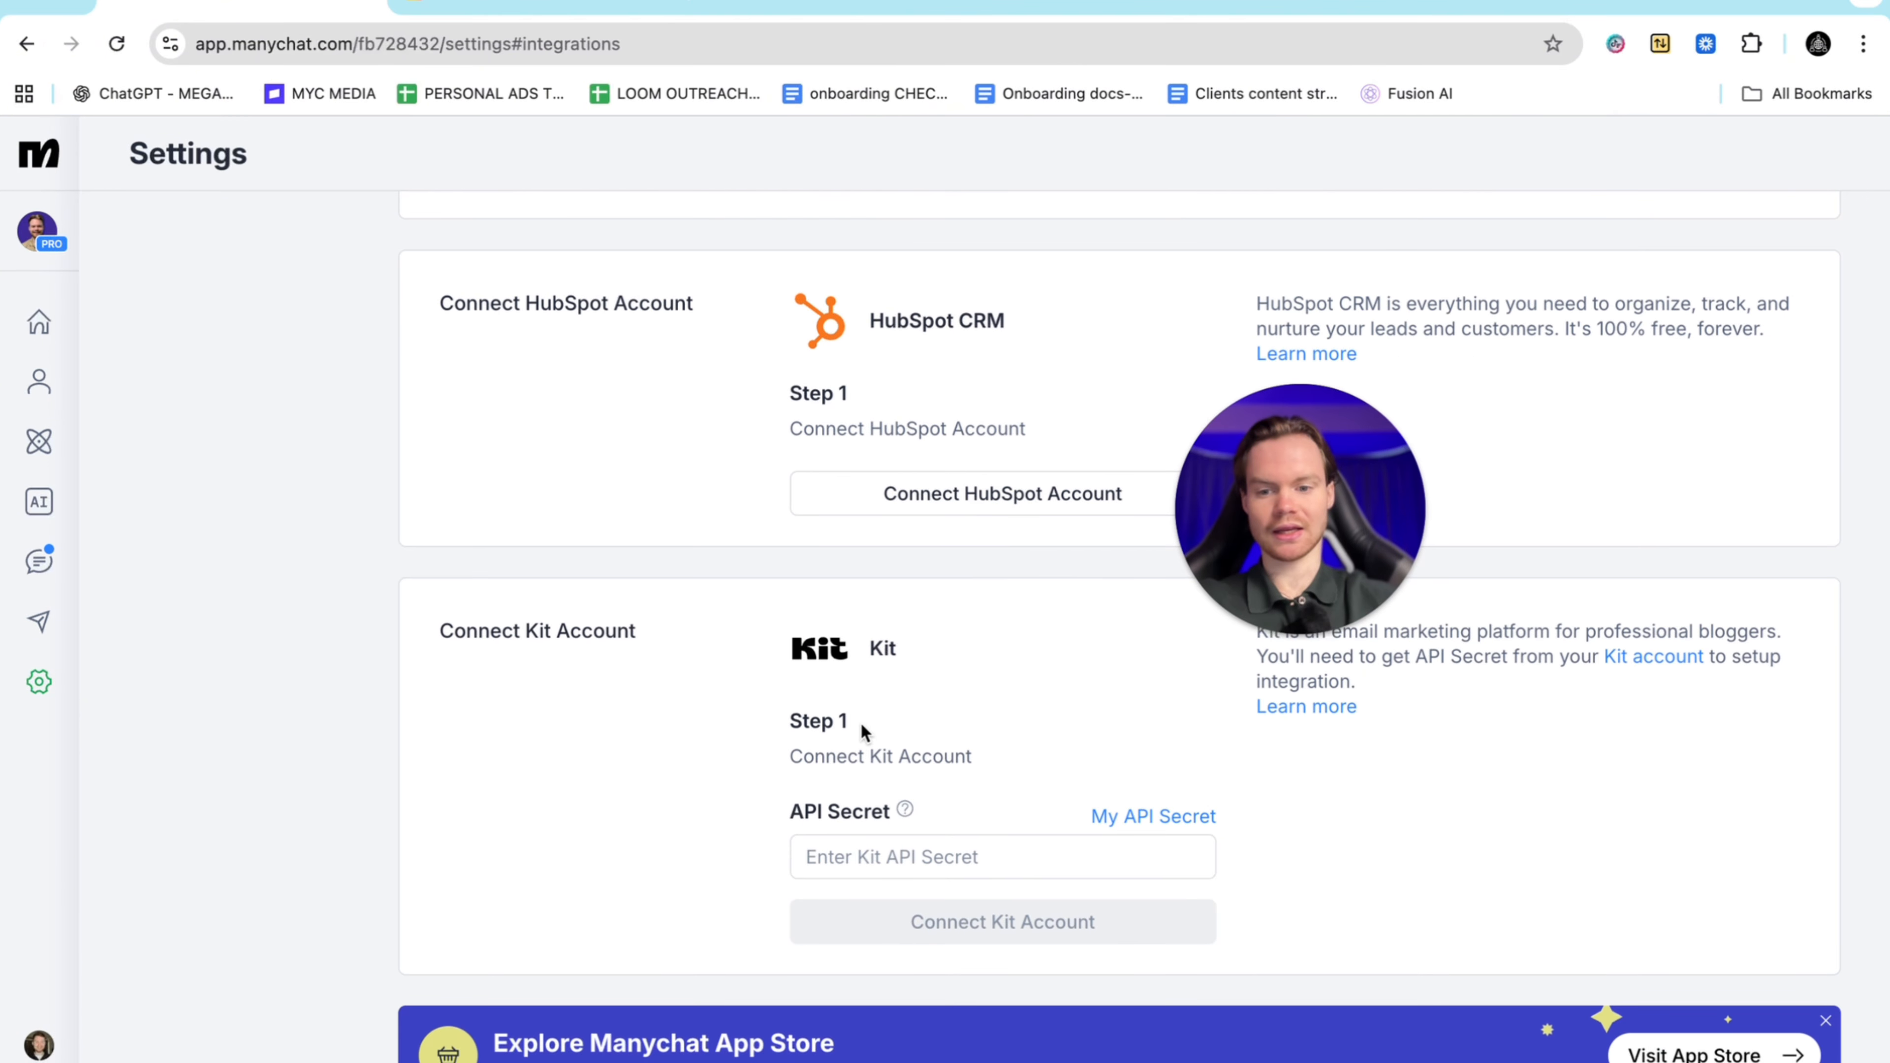
scroll(861, 722, "up", 10)
left_click(25, 45)
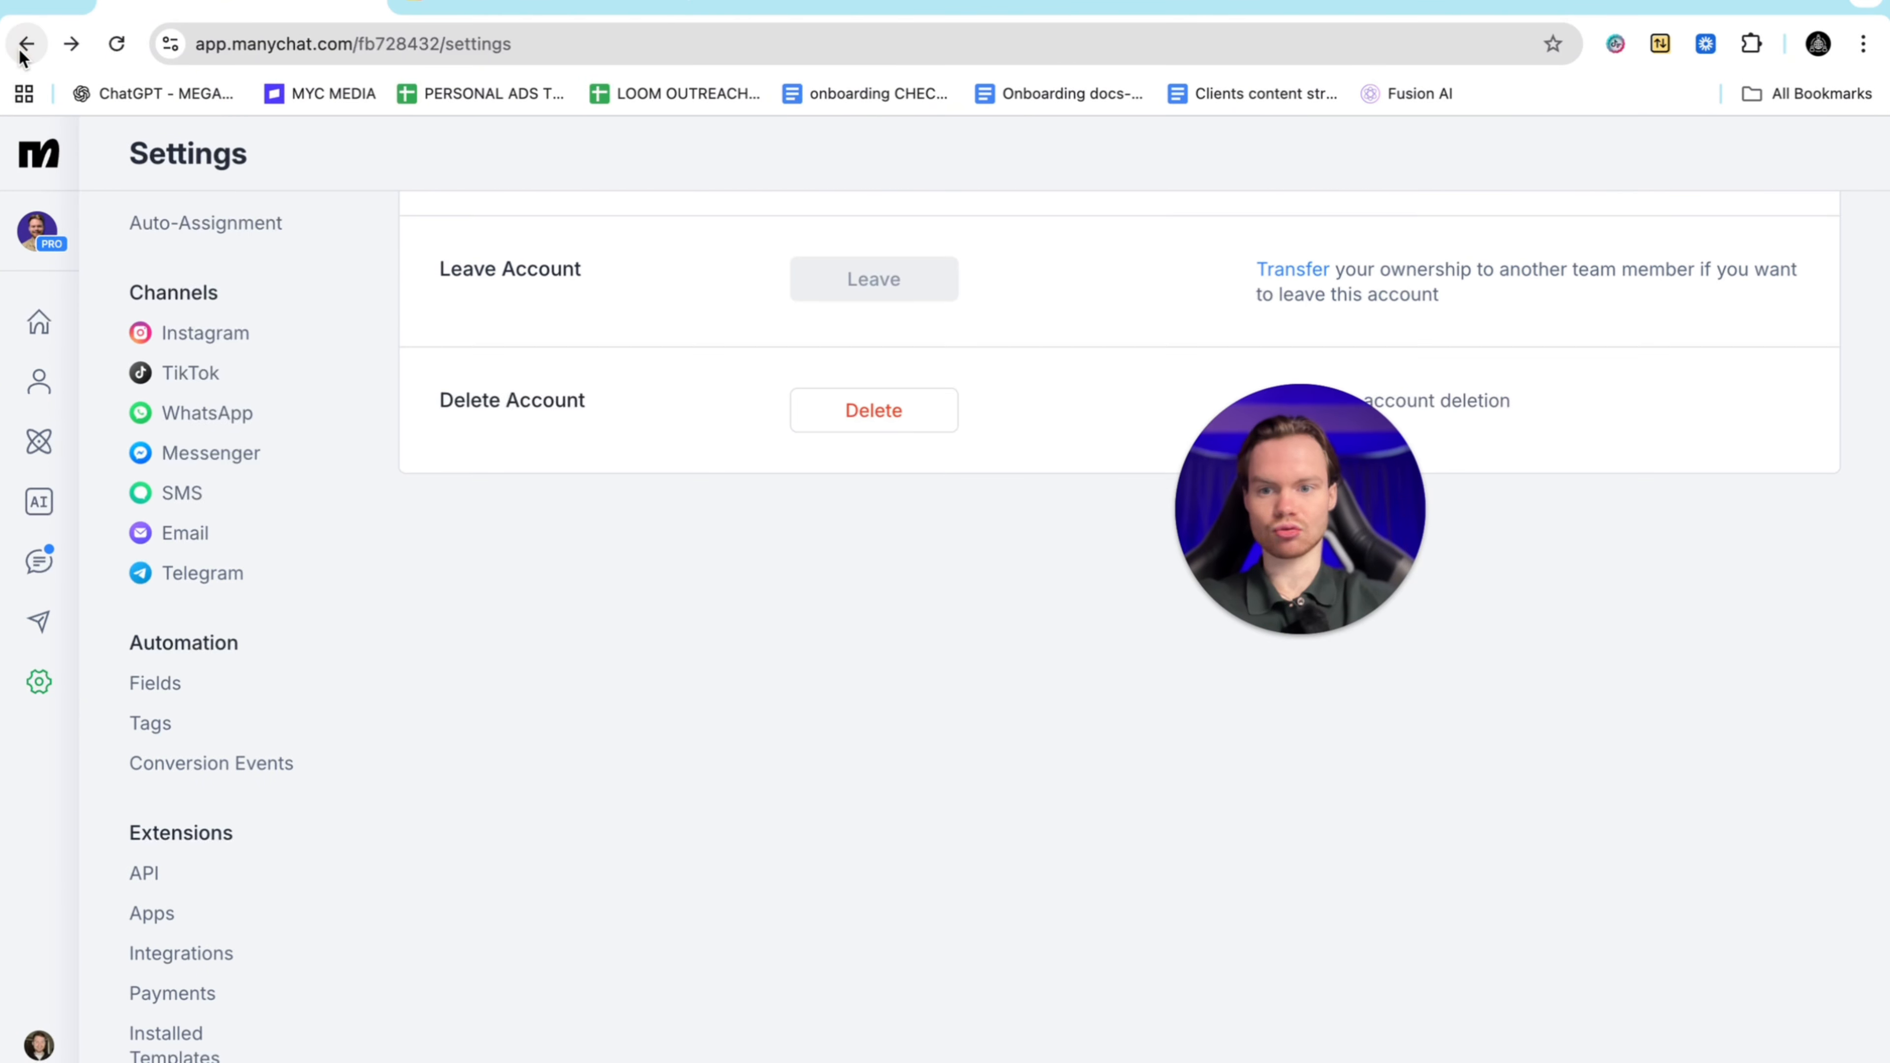
left_click(26, 46)
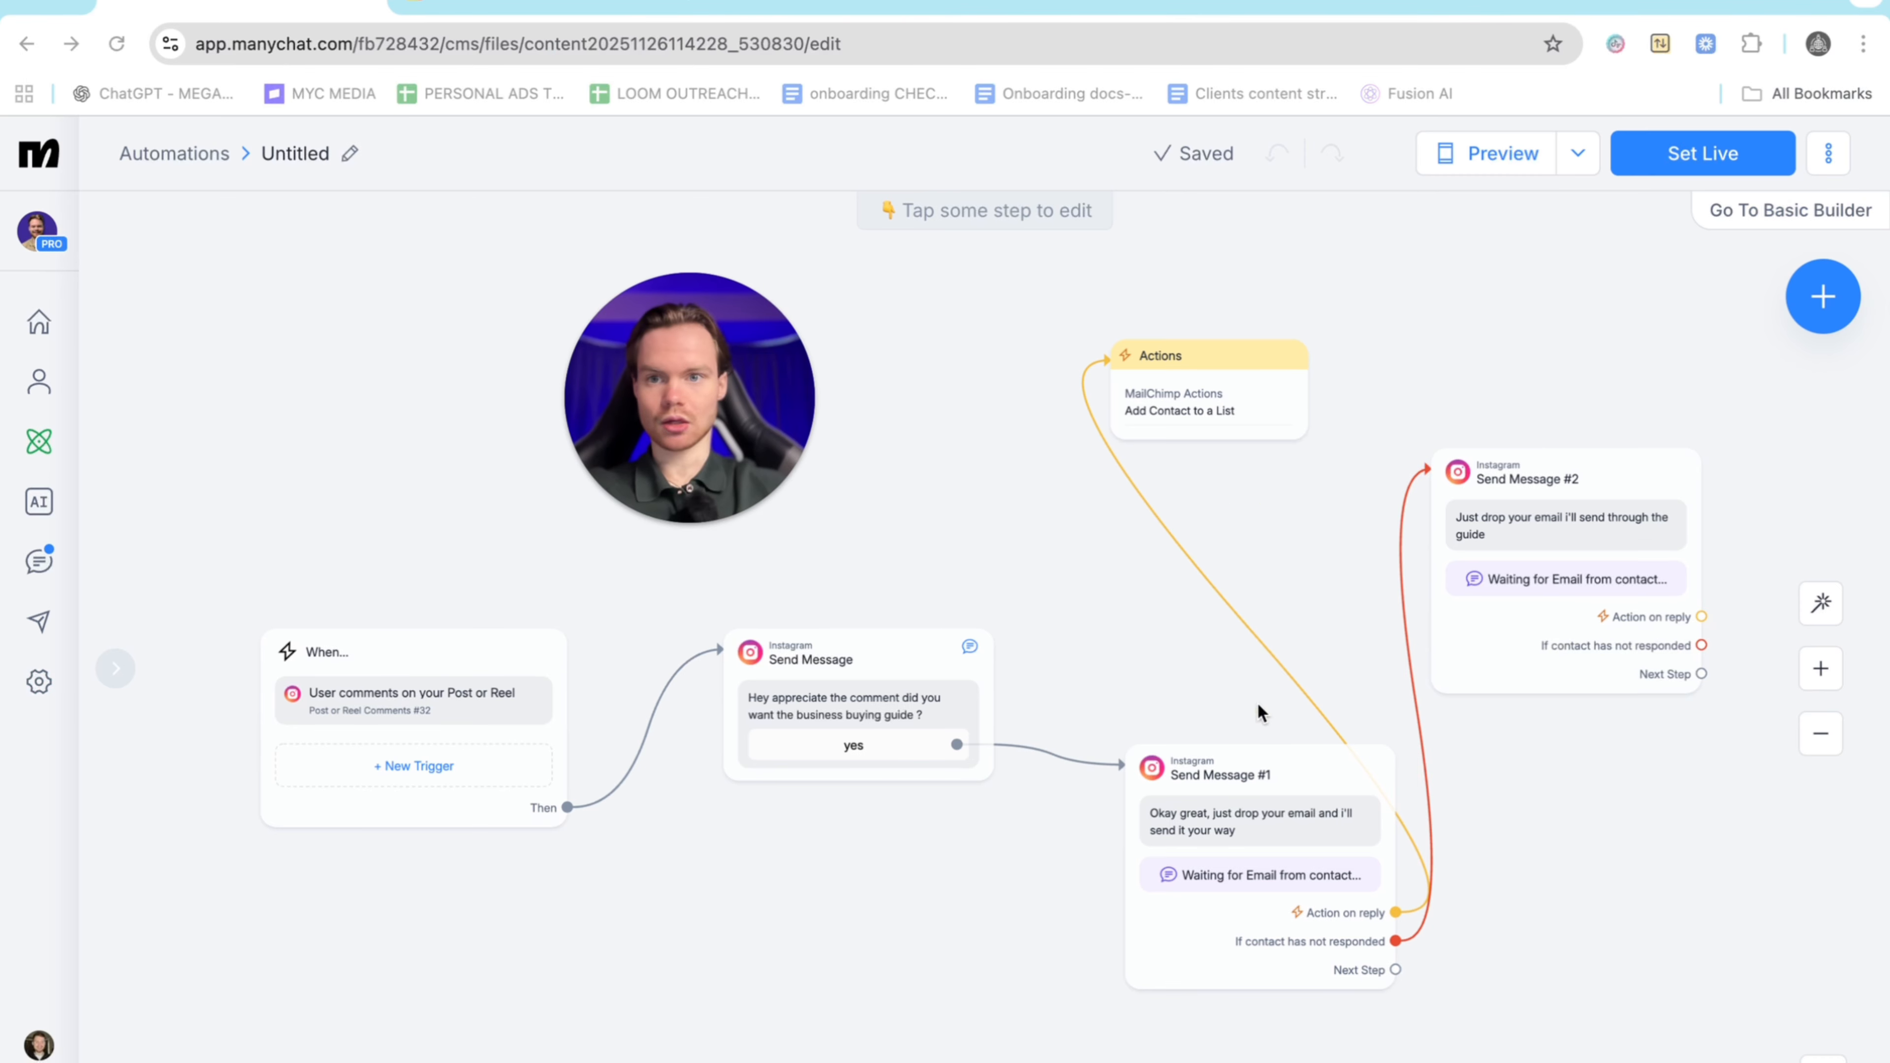
Connect Send Message #2's reply to a new Actions step on empty canvas
scroll(1257, 702, "right", 5)
scroll(1256, 702, "left", 2)
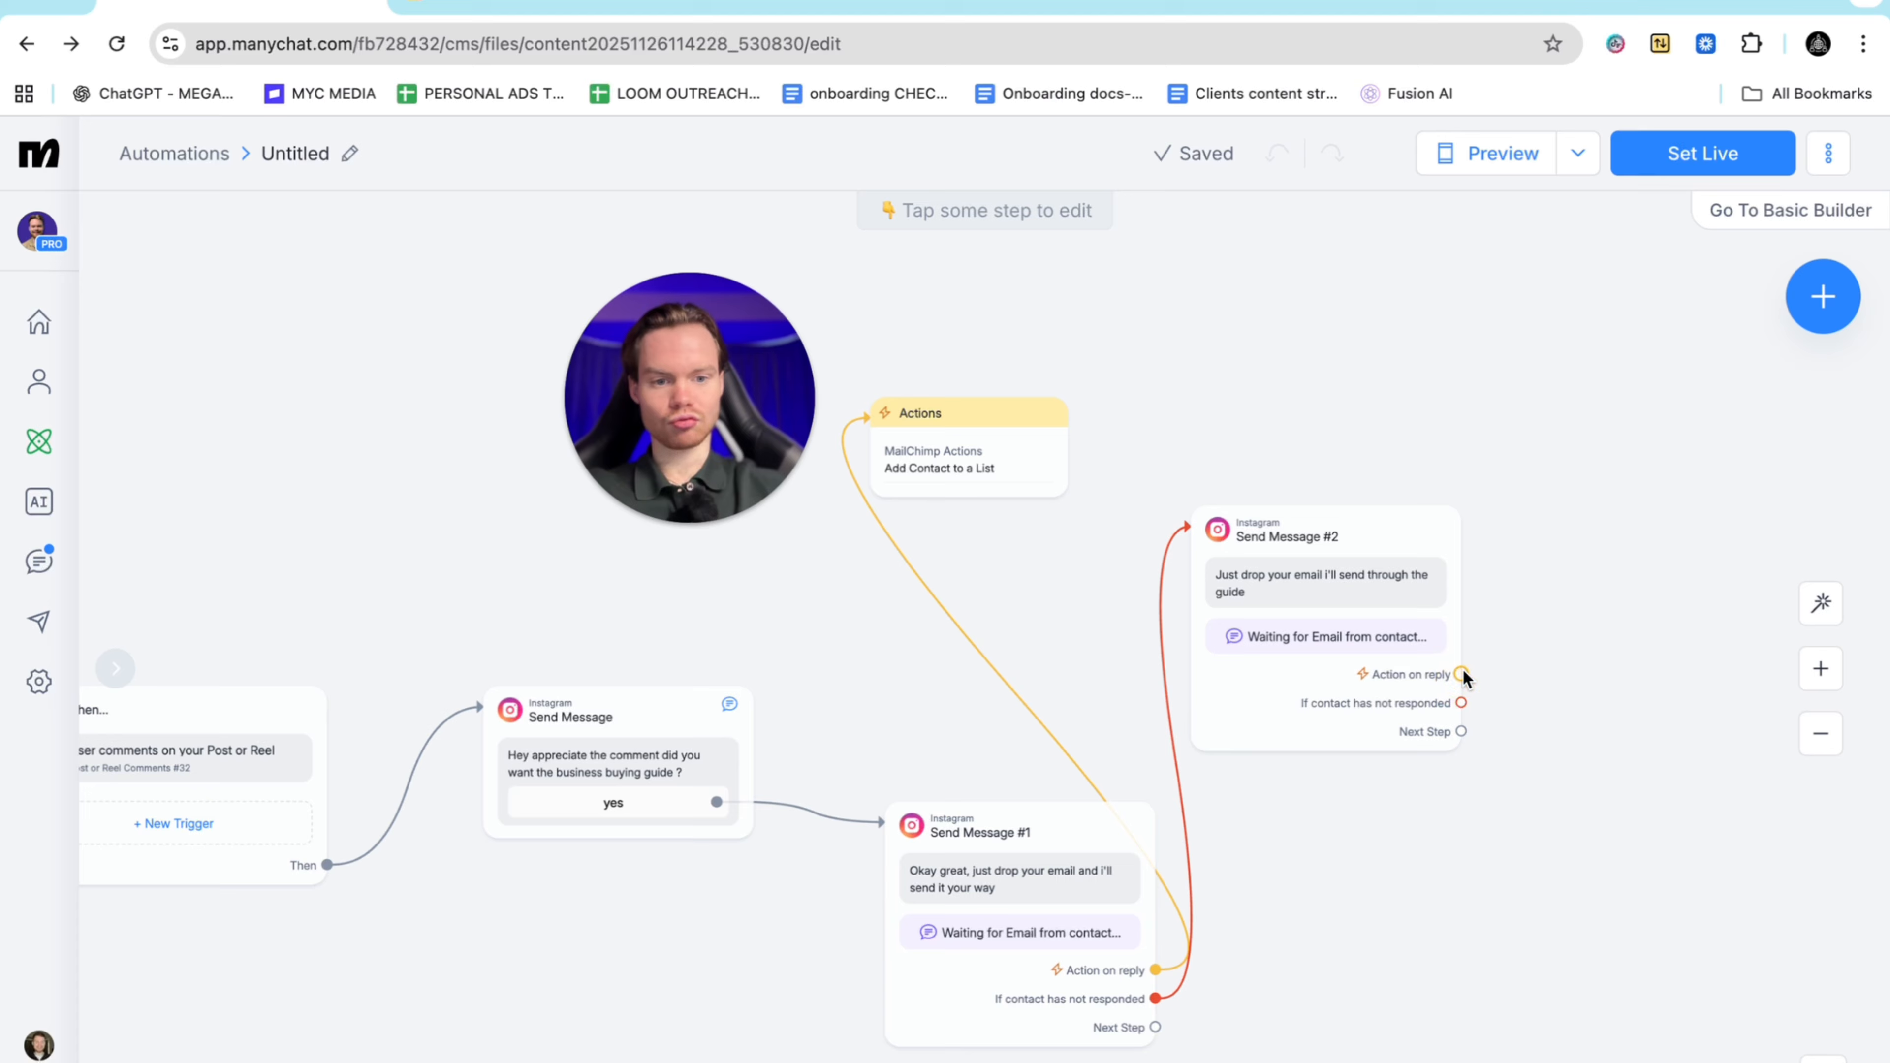
left_click_drag(1463, 674, 916, 439)
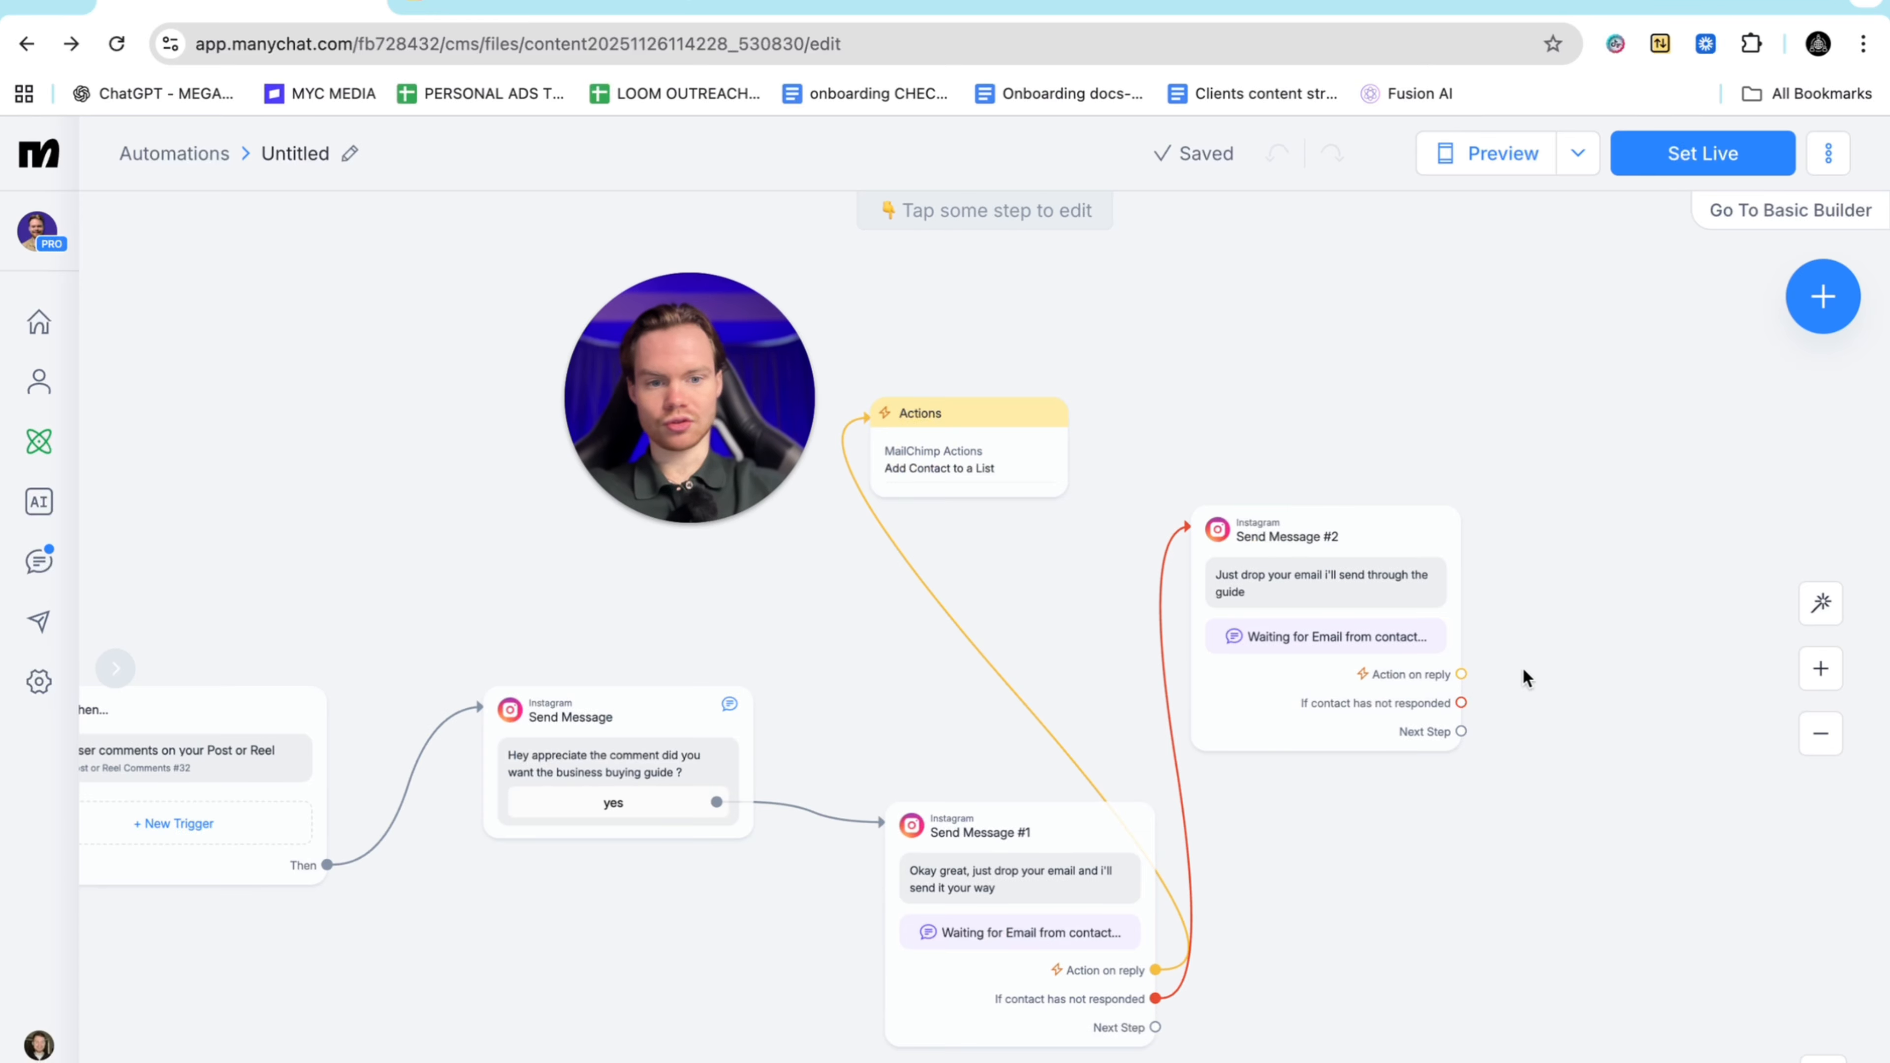
left_click_drag(1462, 674, 885, 419)
left_click_drag(1463, 674, 1423, 330)
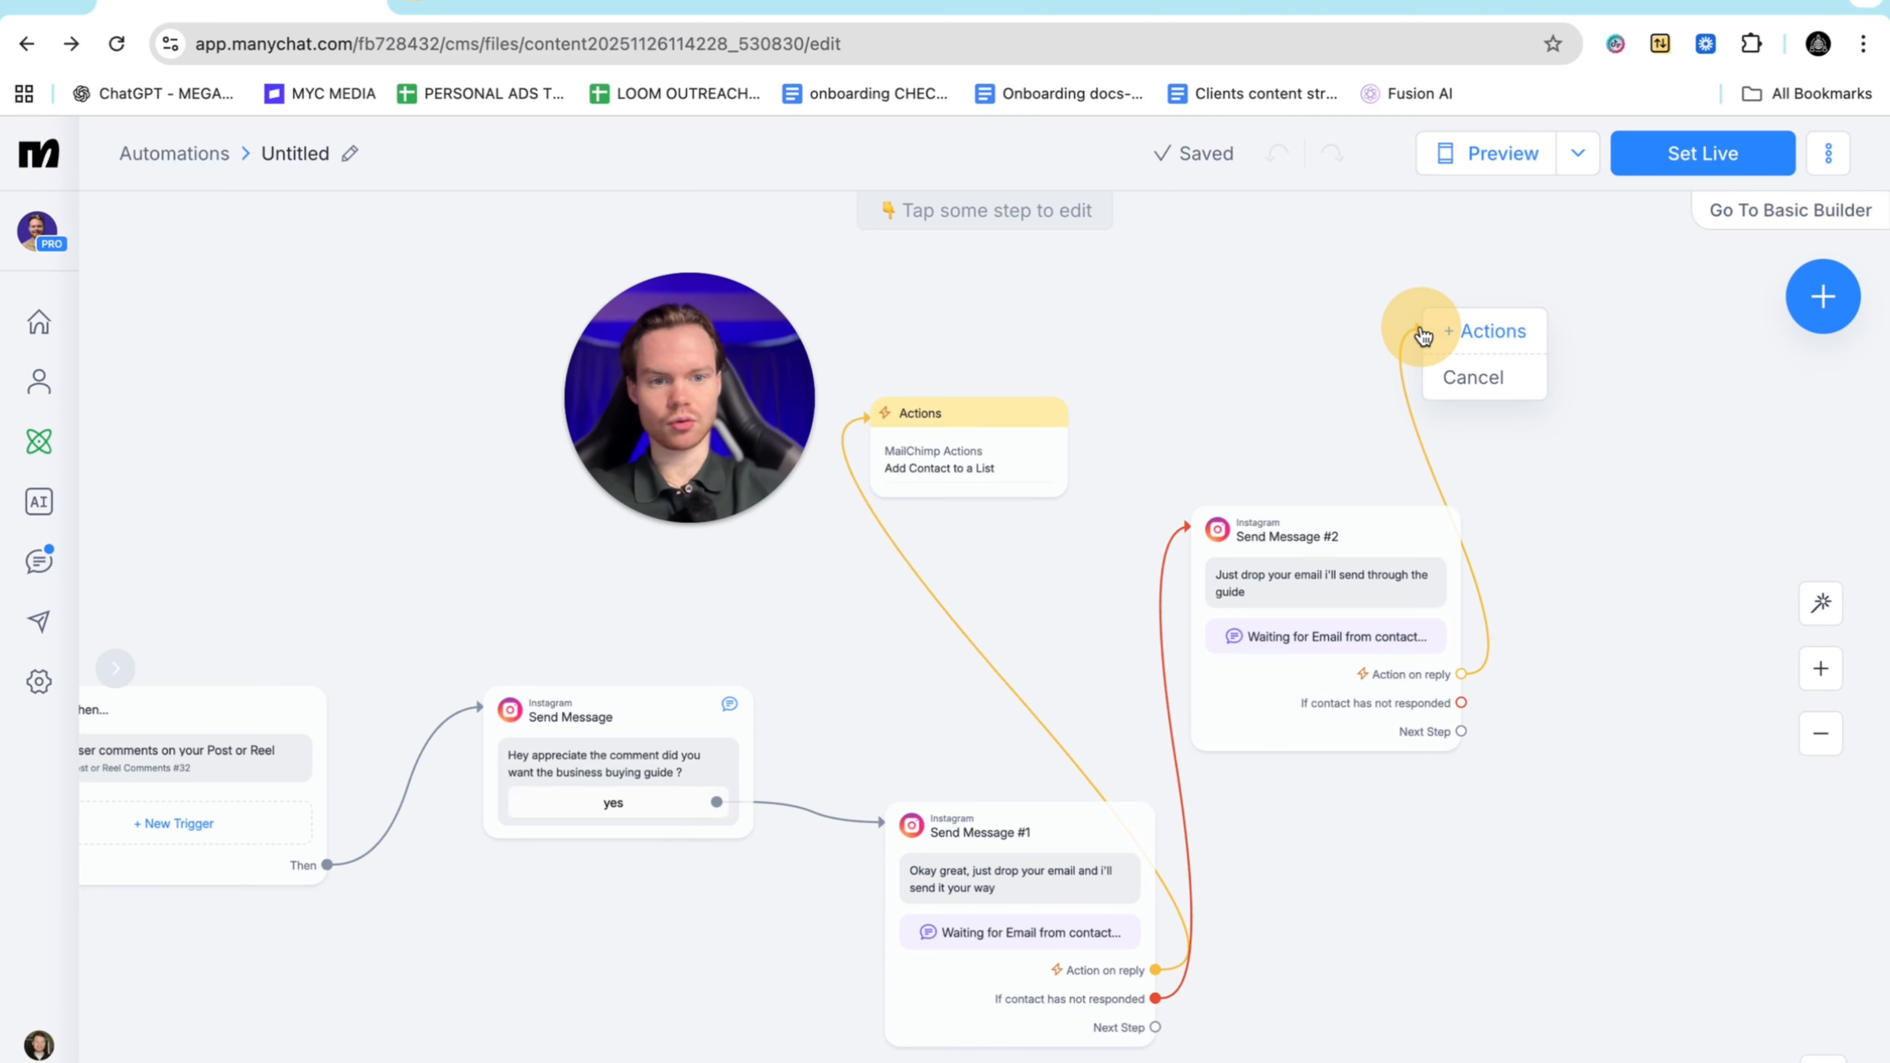
left_click(1485, 341)
Add a MailChimp 'Add Contact to a List' action using the connected list and save it
left_click(385, 378)
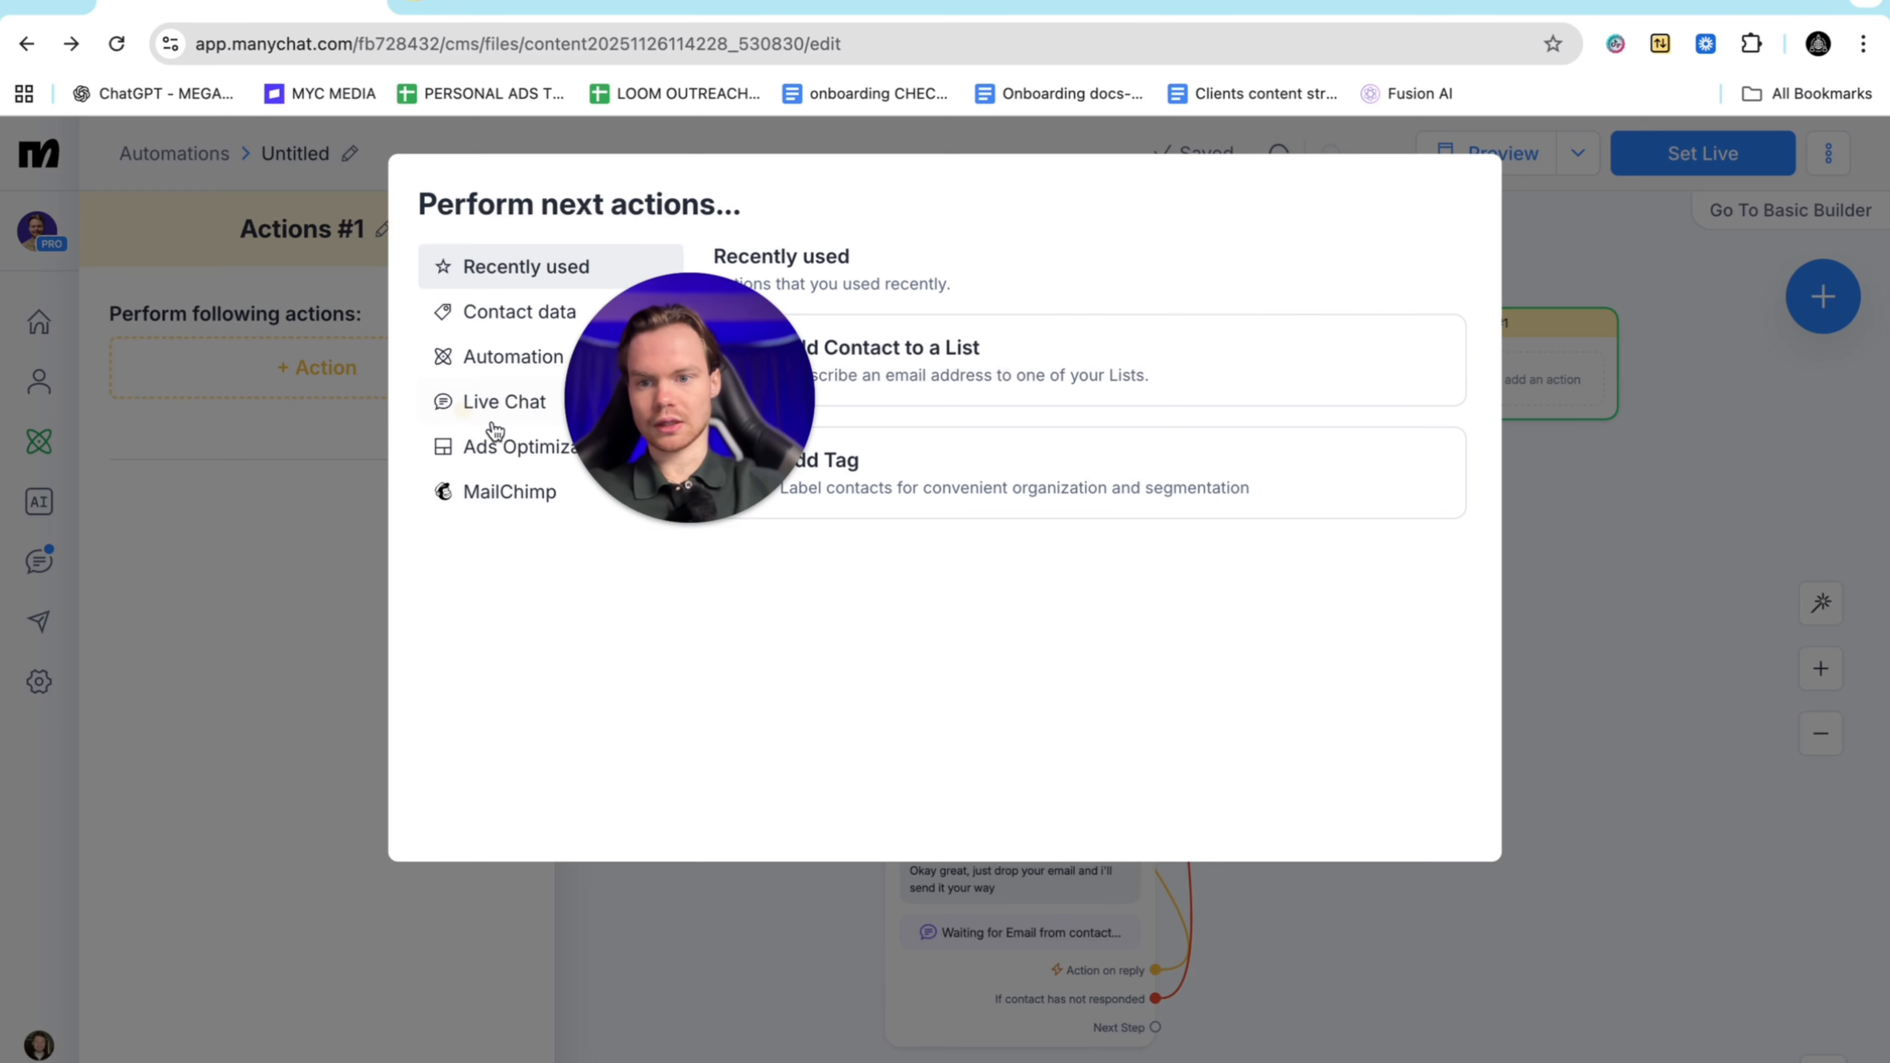
left_click(492, 493)
left_click(924, 429)
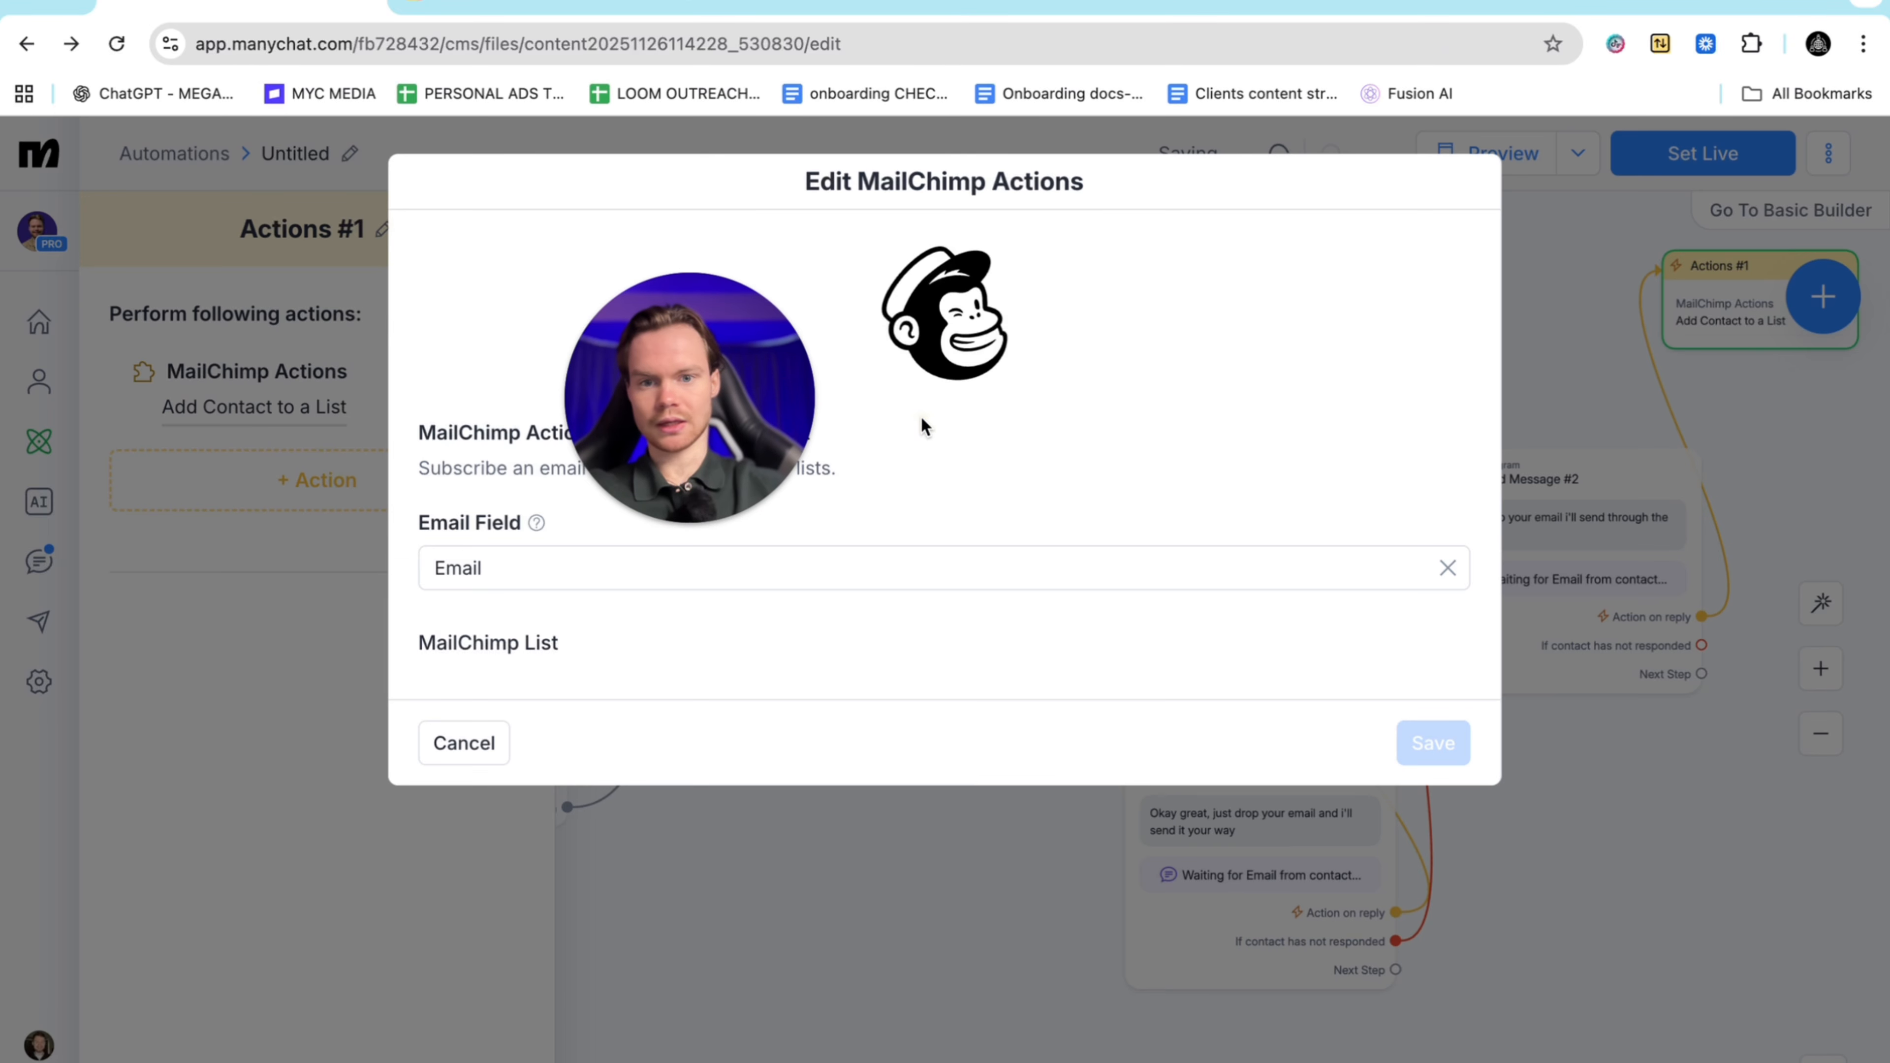
left_click(719, 674)
left_click(613, 763)
left_click(613, 686)
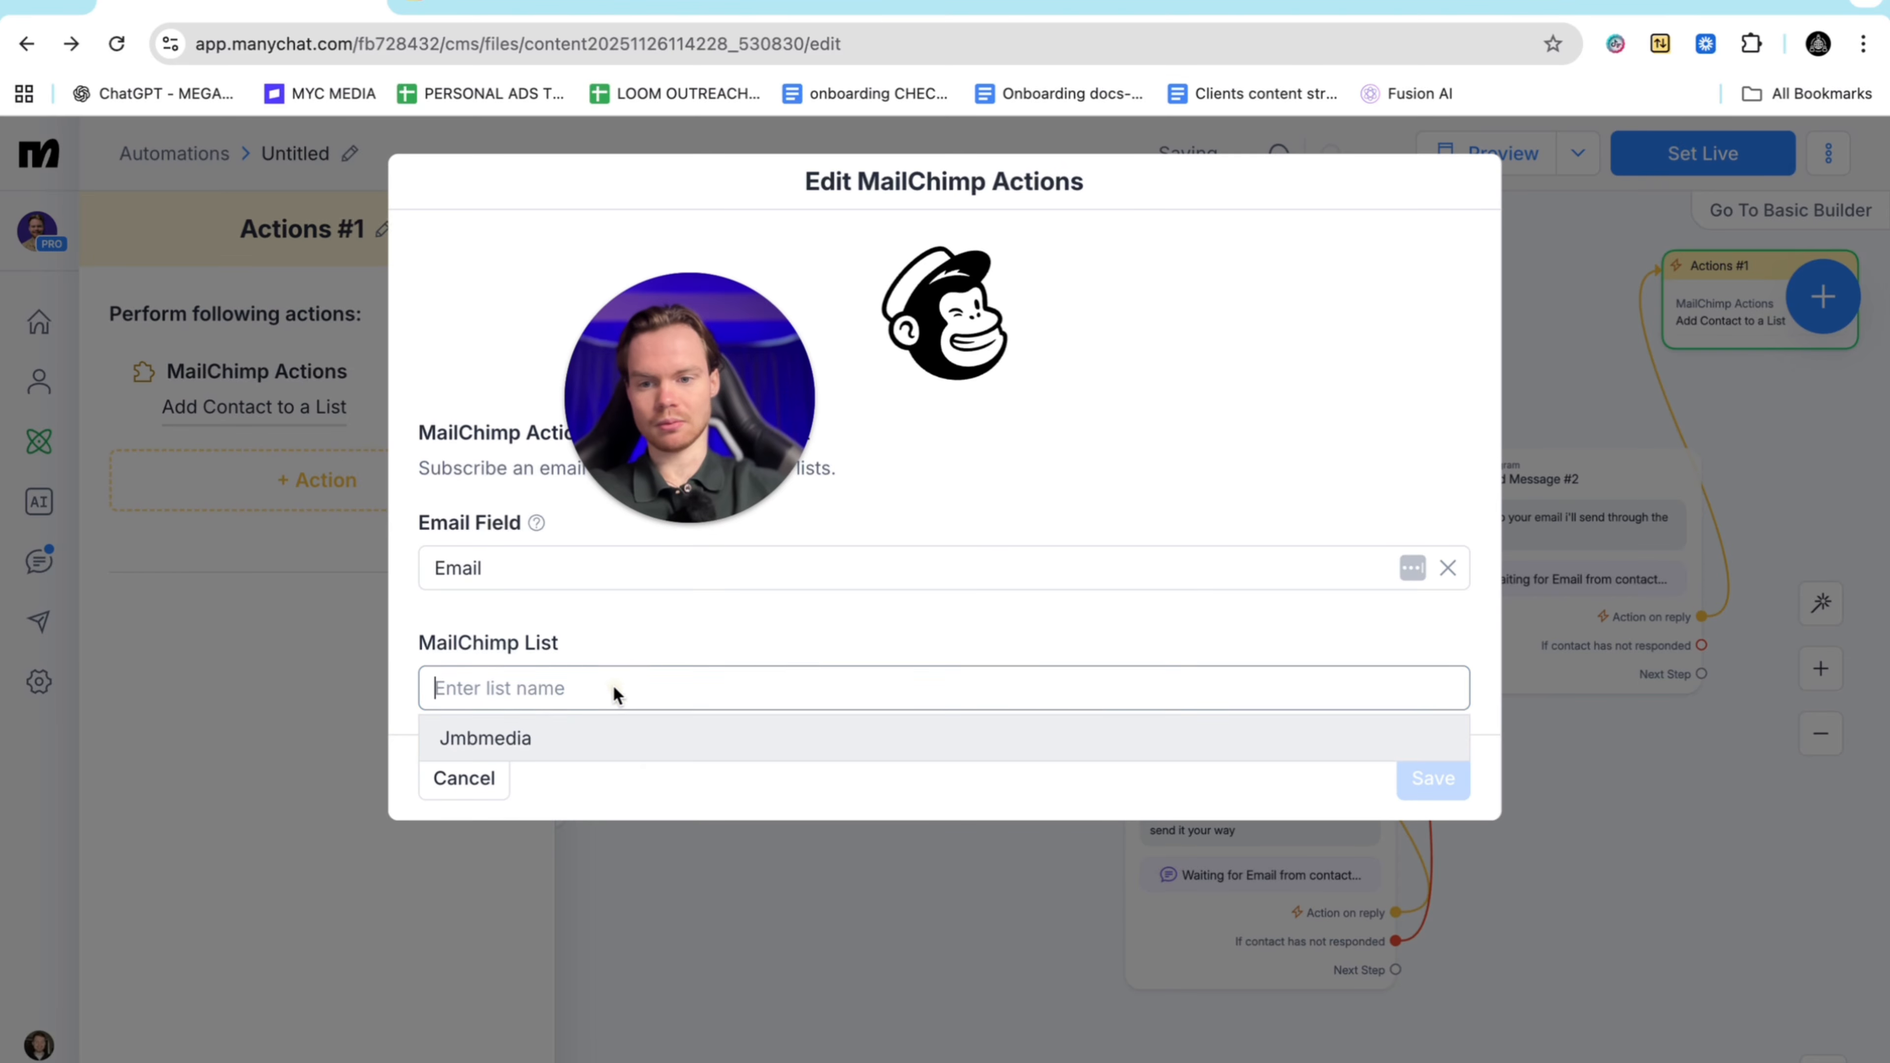
left_click(640, 740)
left_click(1432, 778)
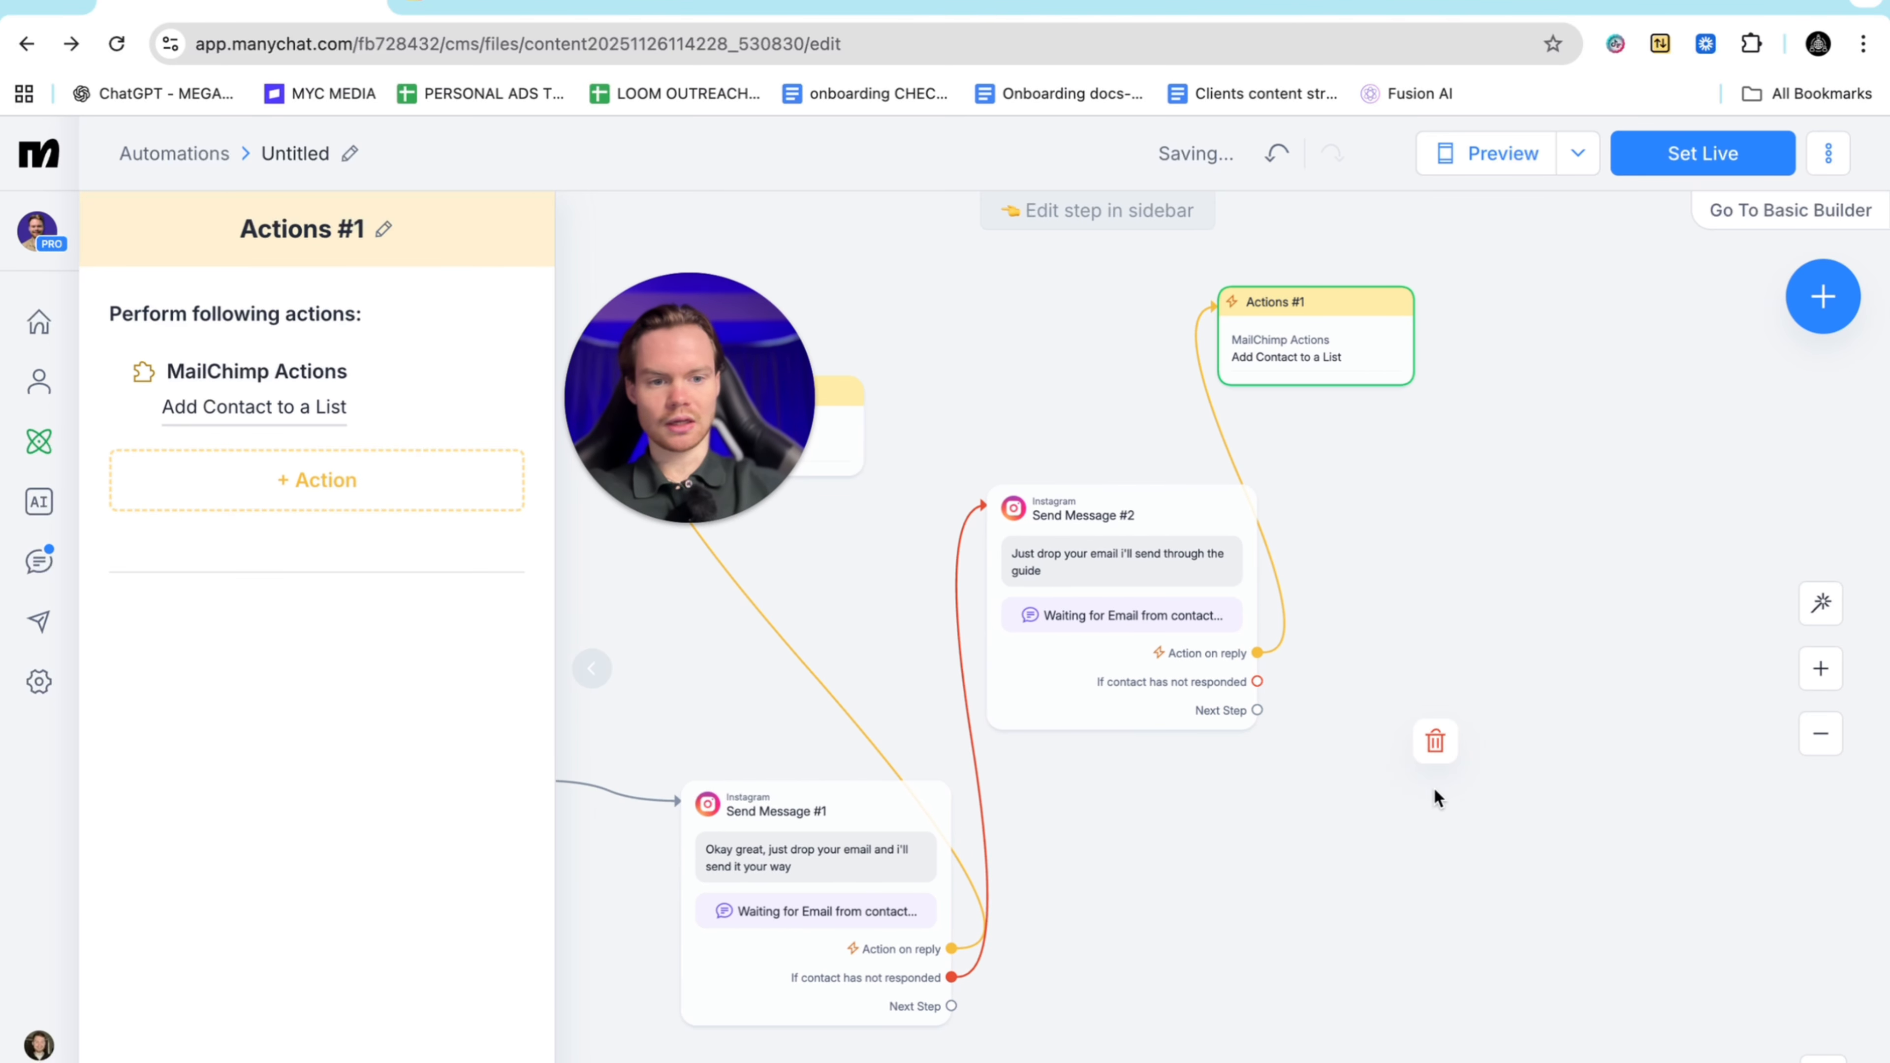
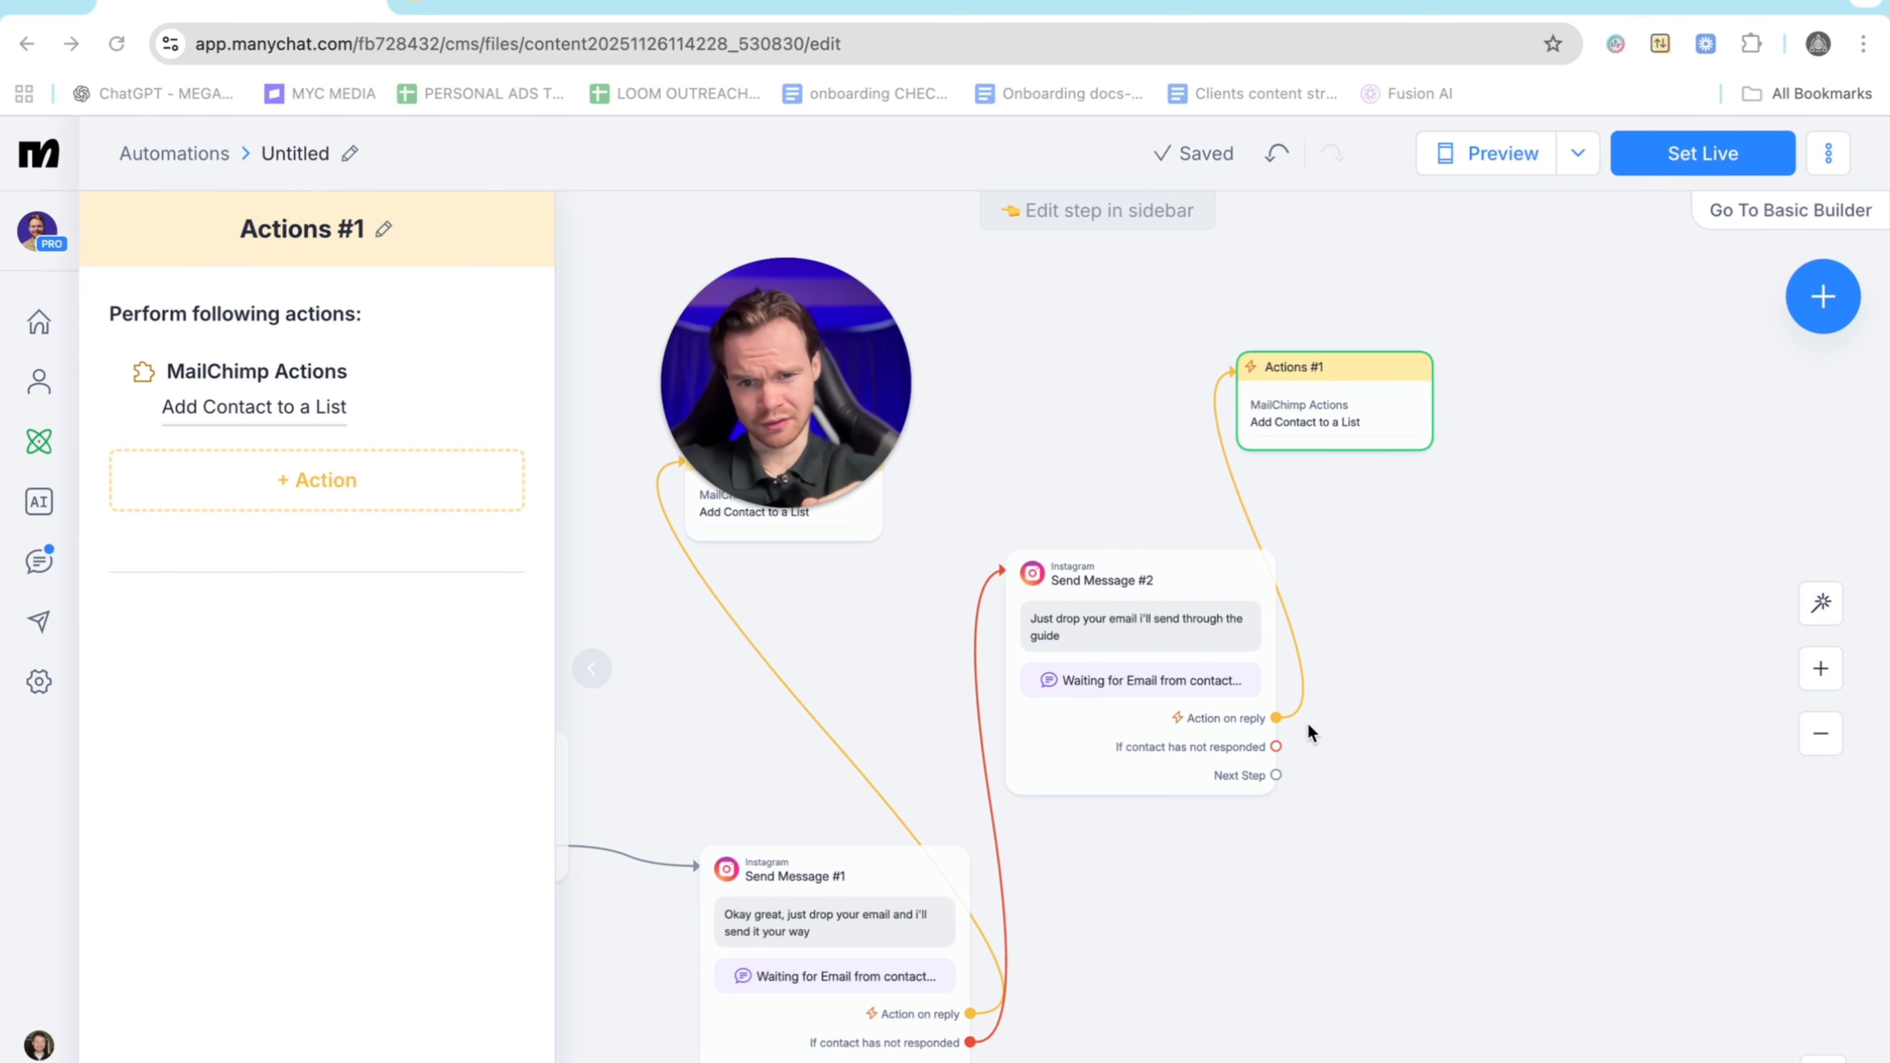
Move Send Message #2 higher up the canvas
scroll(1182, 795, "down", 5)
scroll(1182, 795, "left", 4)
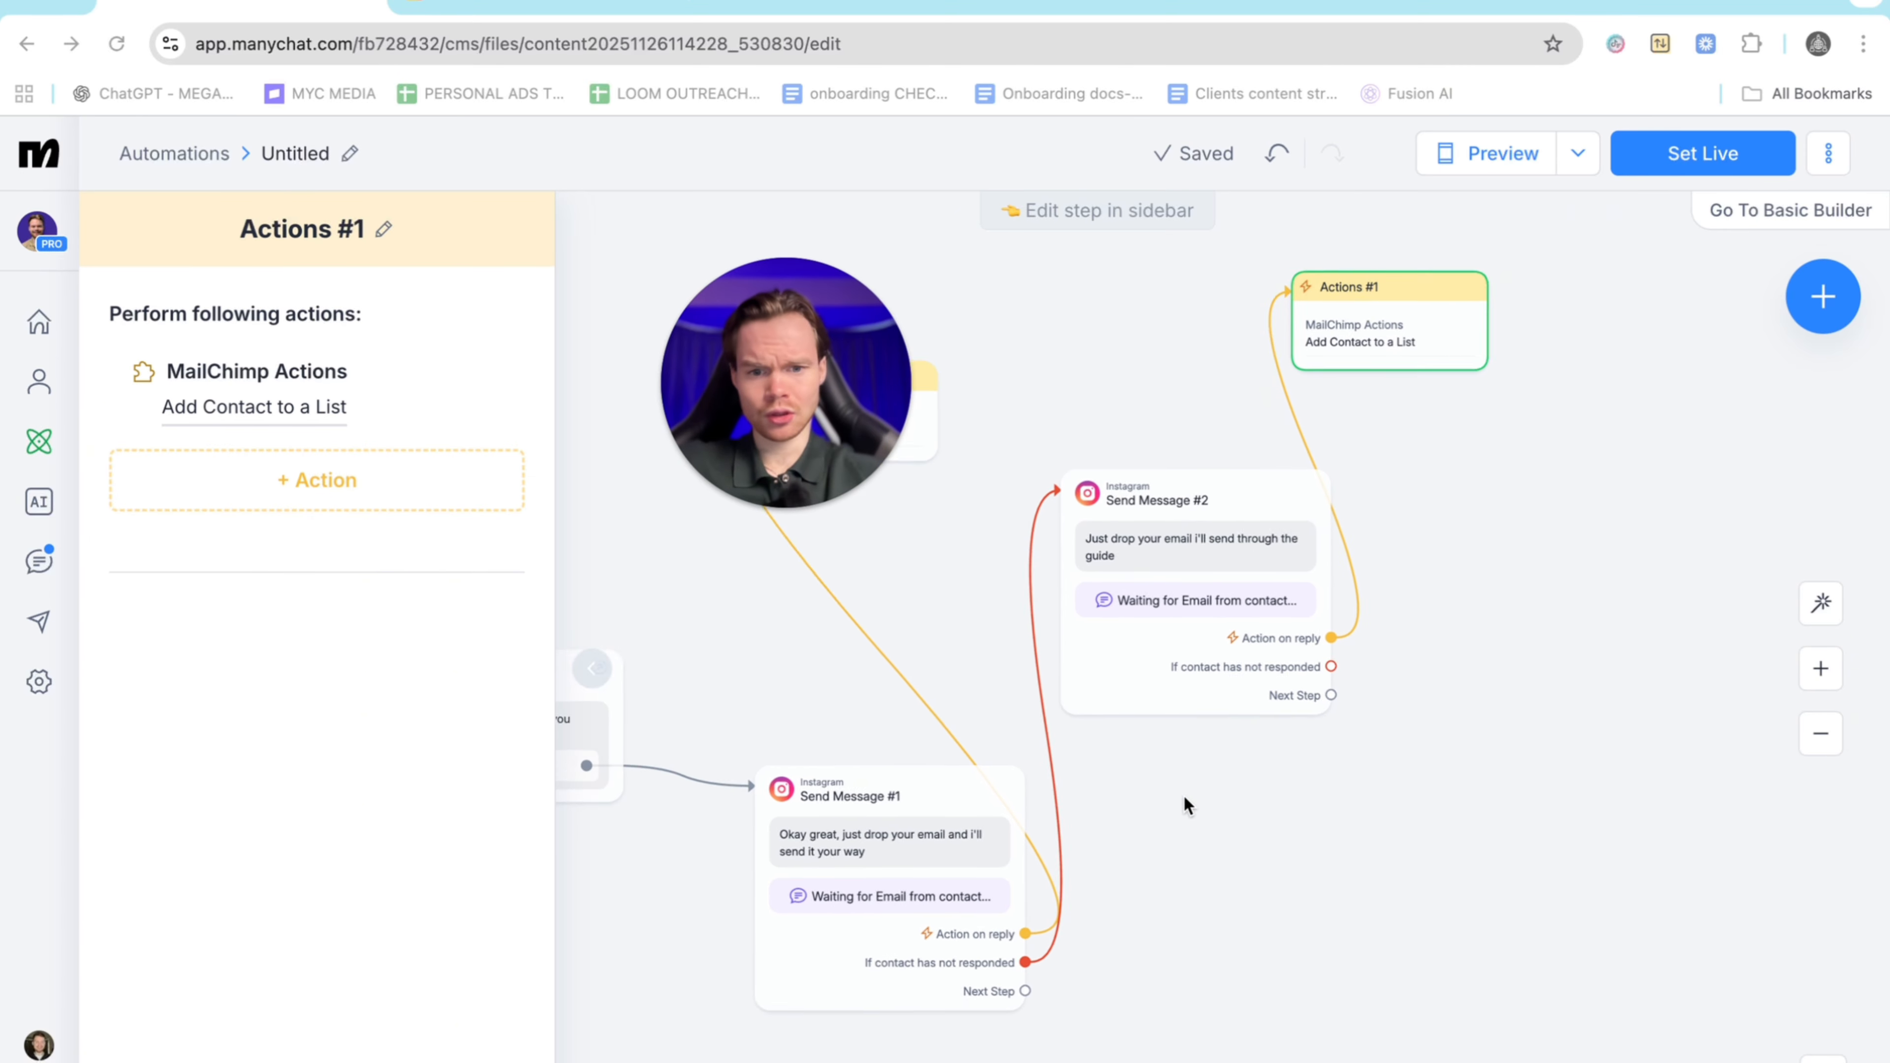
scroll(1274, 541, "up", 3)
scroll(1274, 540, "right", 2)
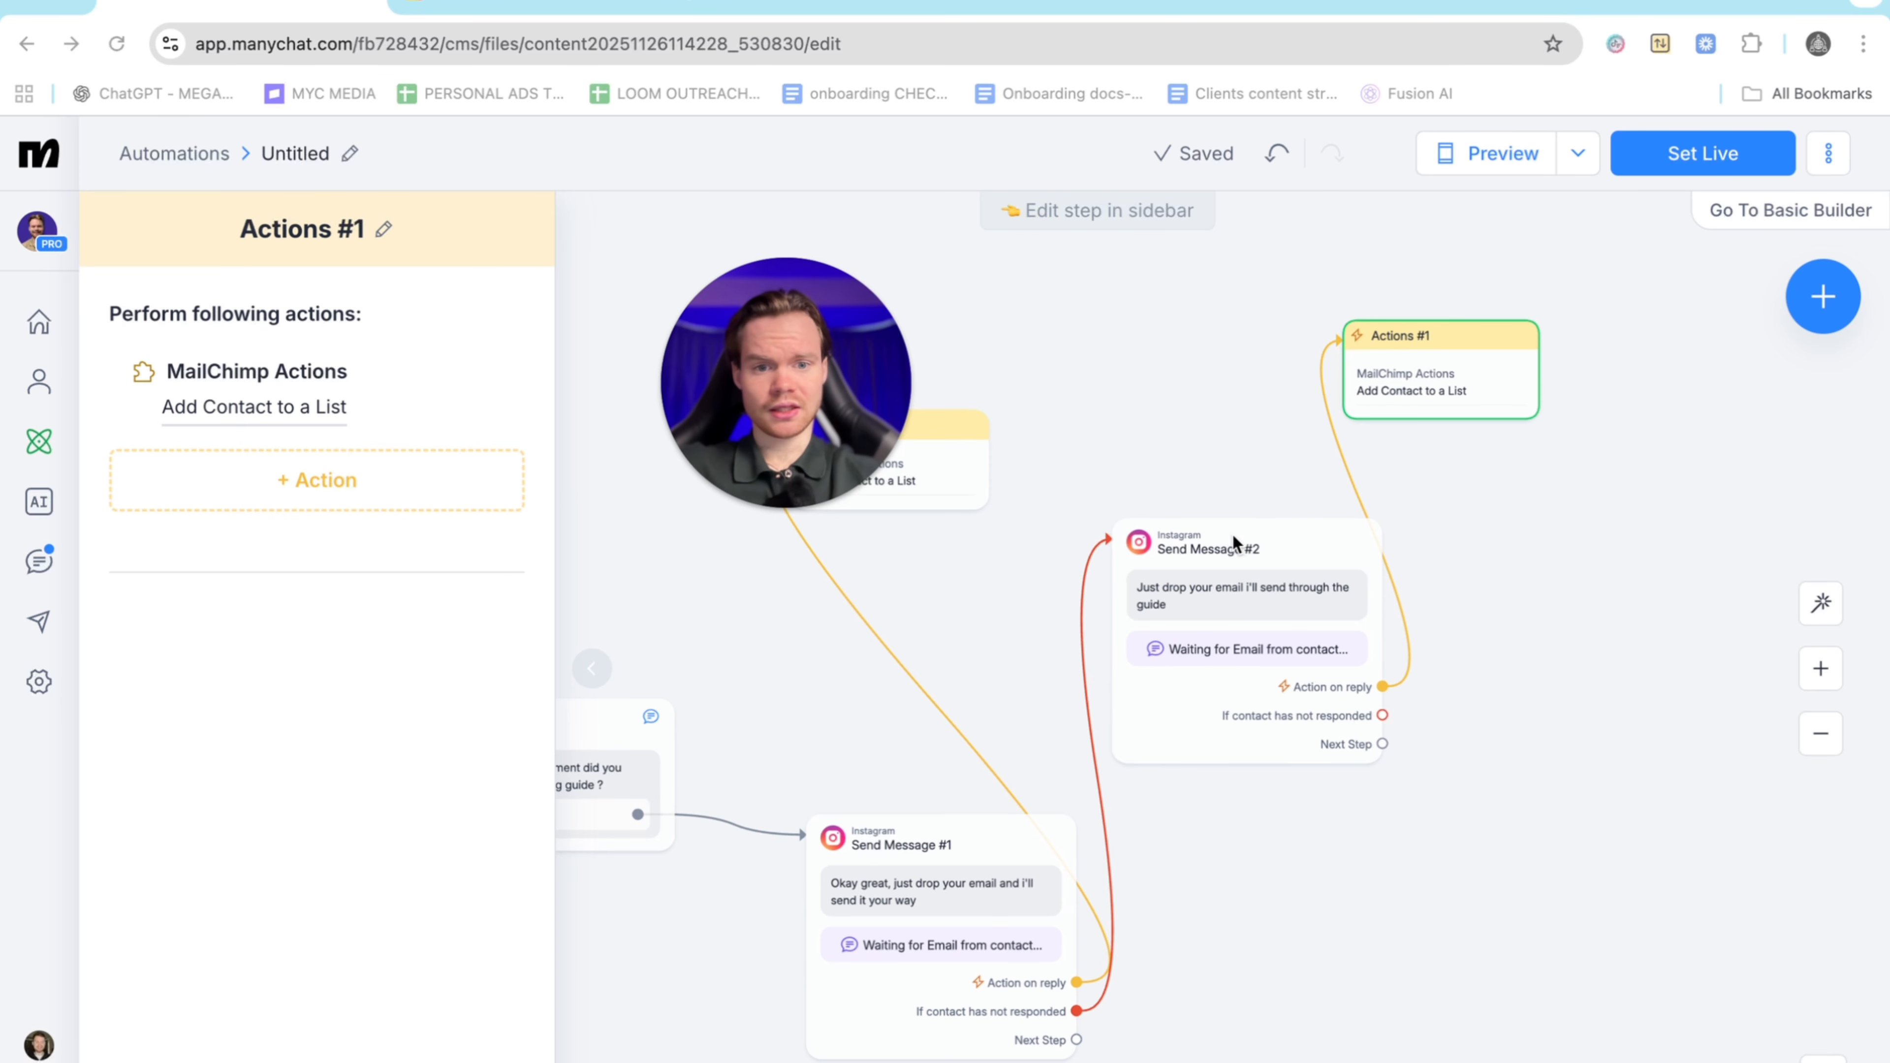
left_click_drag(1228, 547, 1033, 264)
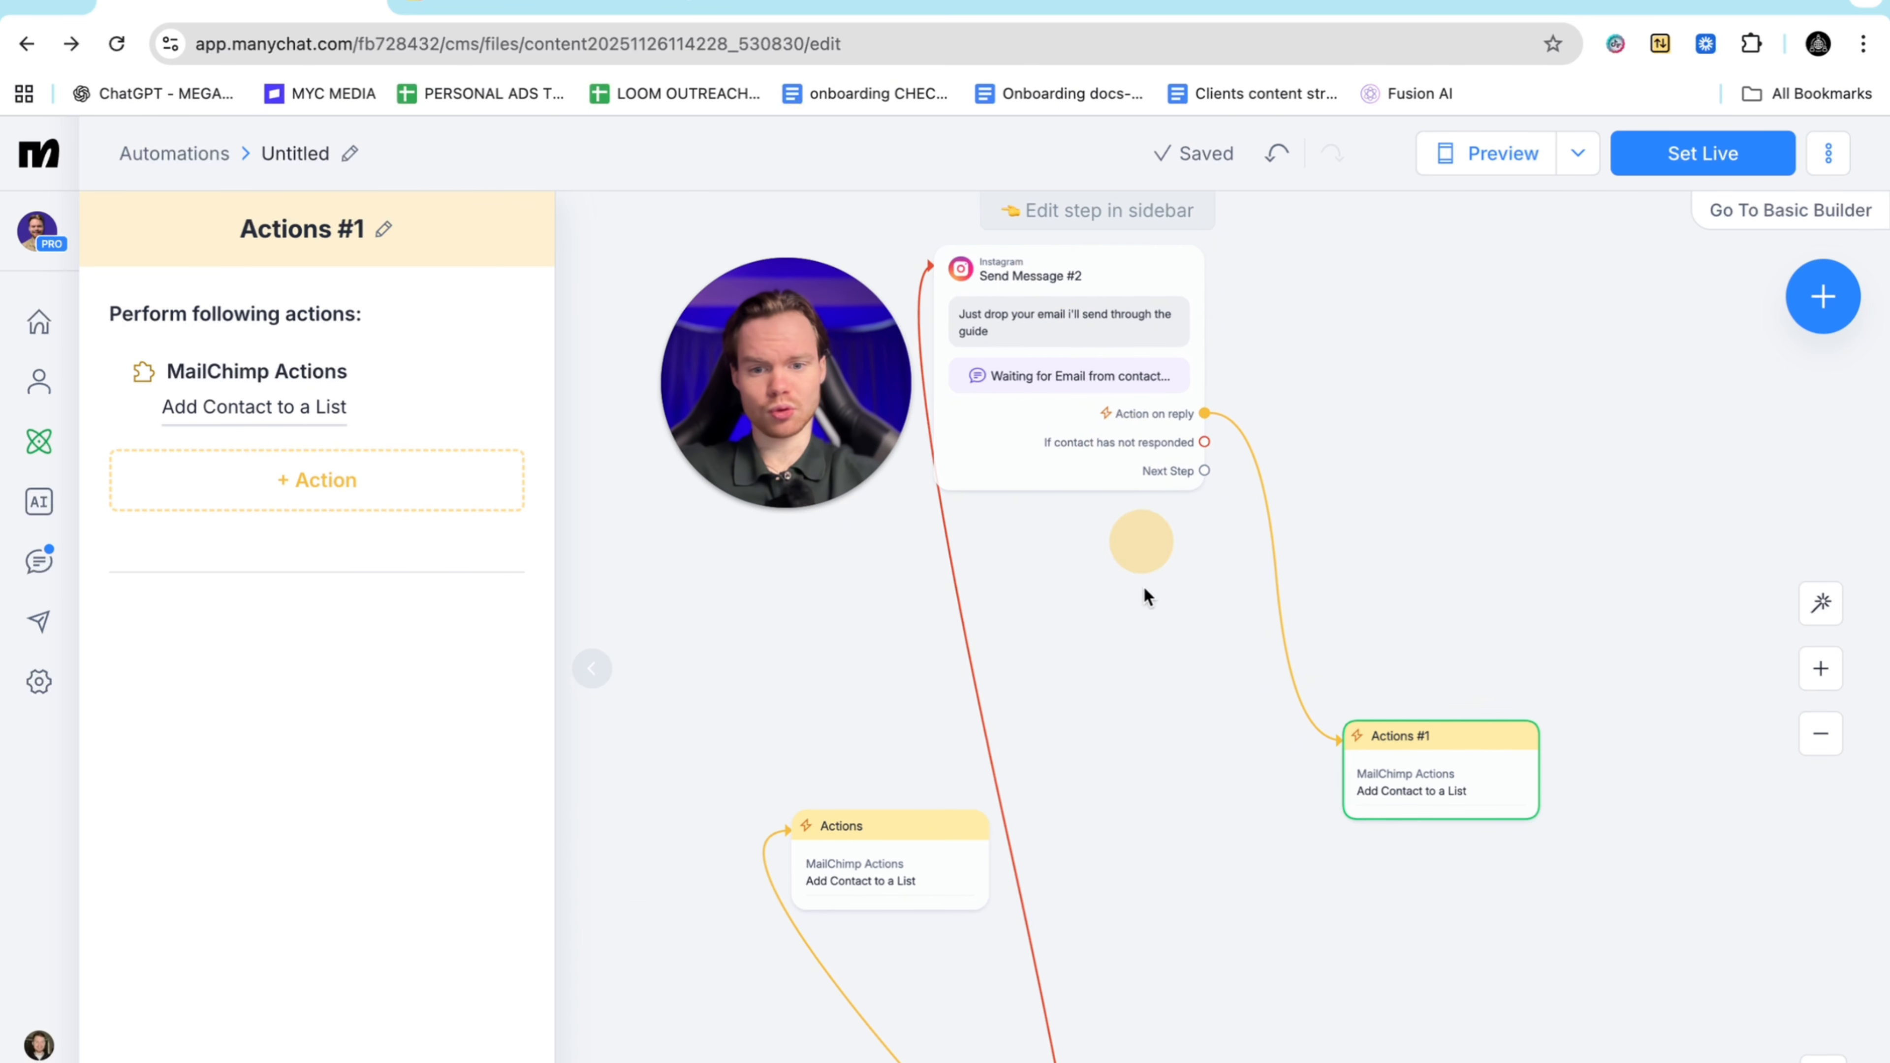
Drag a new connection out from Send Message #1's Next Step
scroll(1146, 684, "down", 12)
scroll(1146, 684, "up", 3)
scroll(1146, 685, "left", 2)
scroll(1146, 685, "up", 4)
scroll(1146, 684, "right", 1)
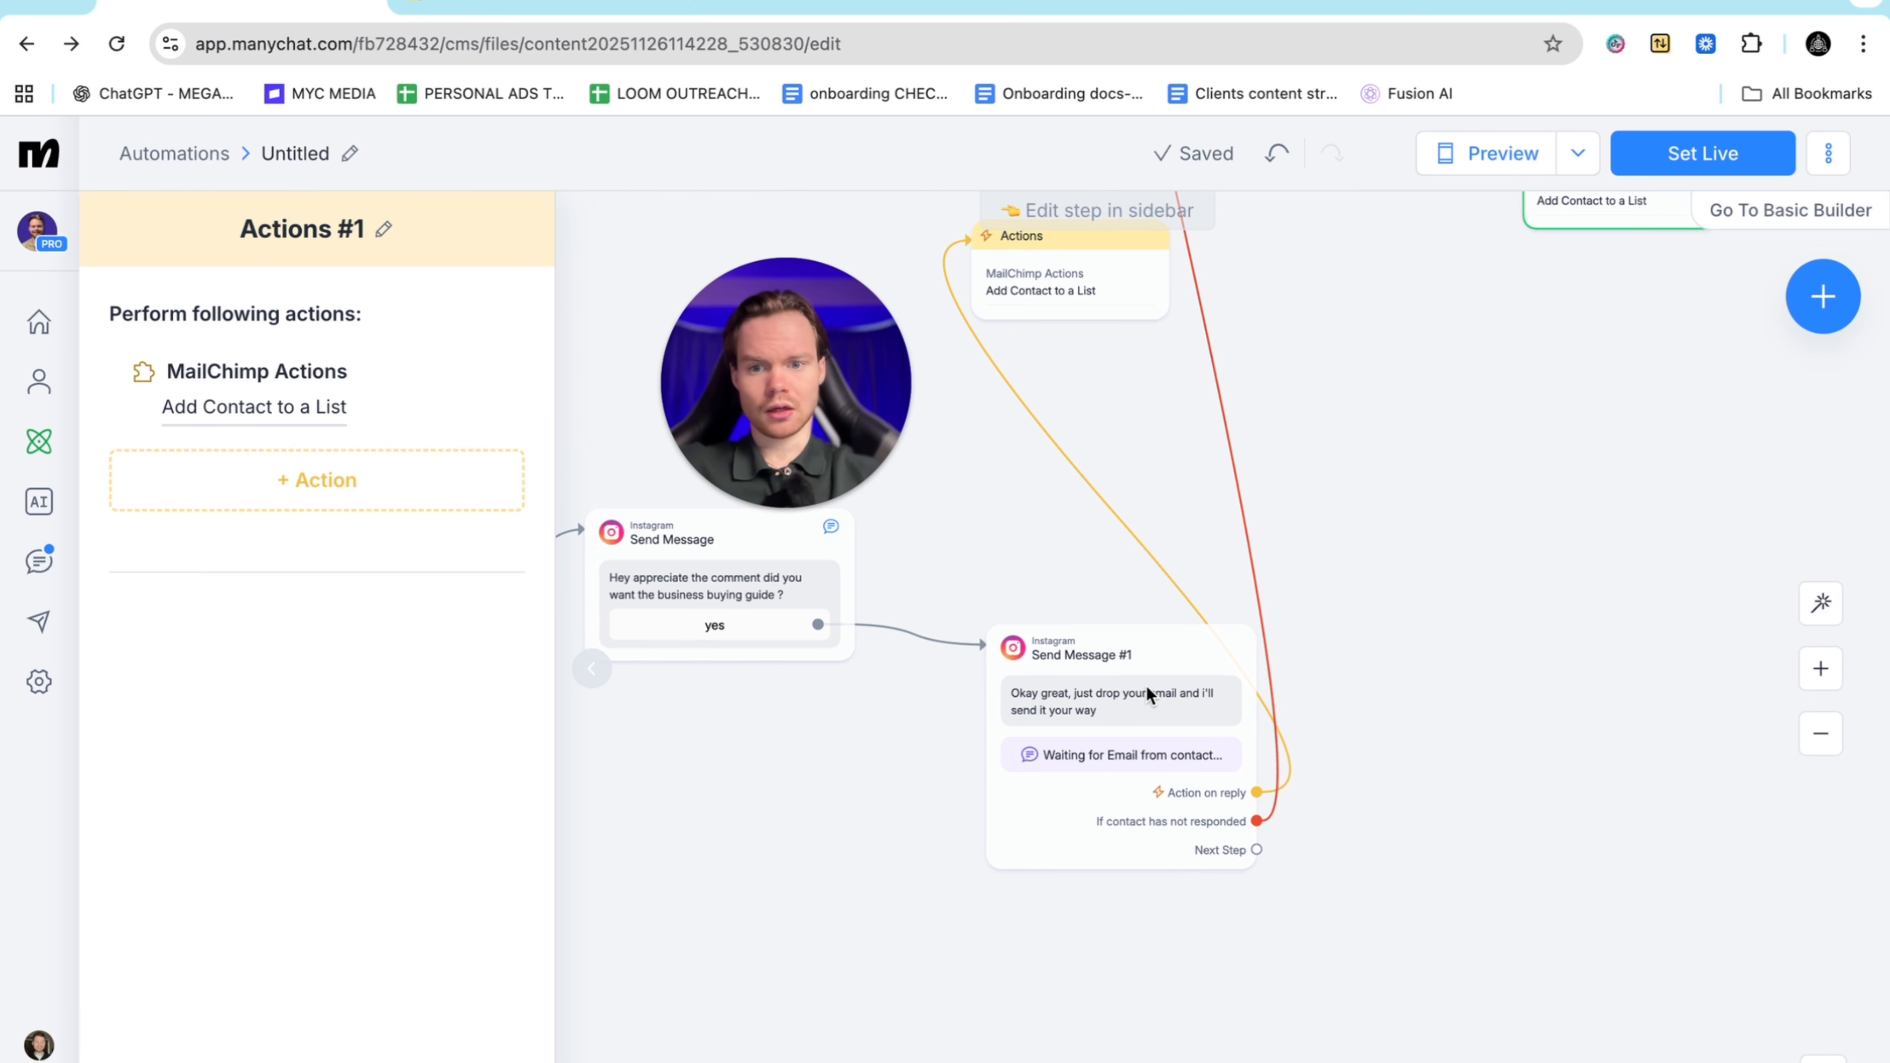
left_click_drag(1256, 850, 1449, 823)
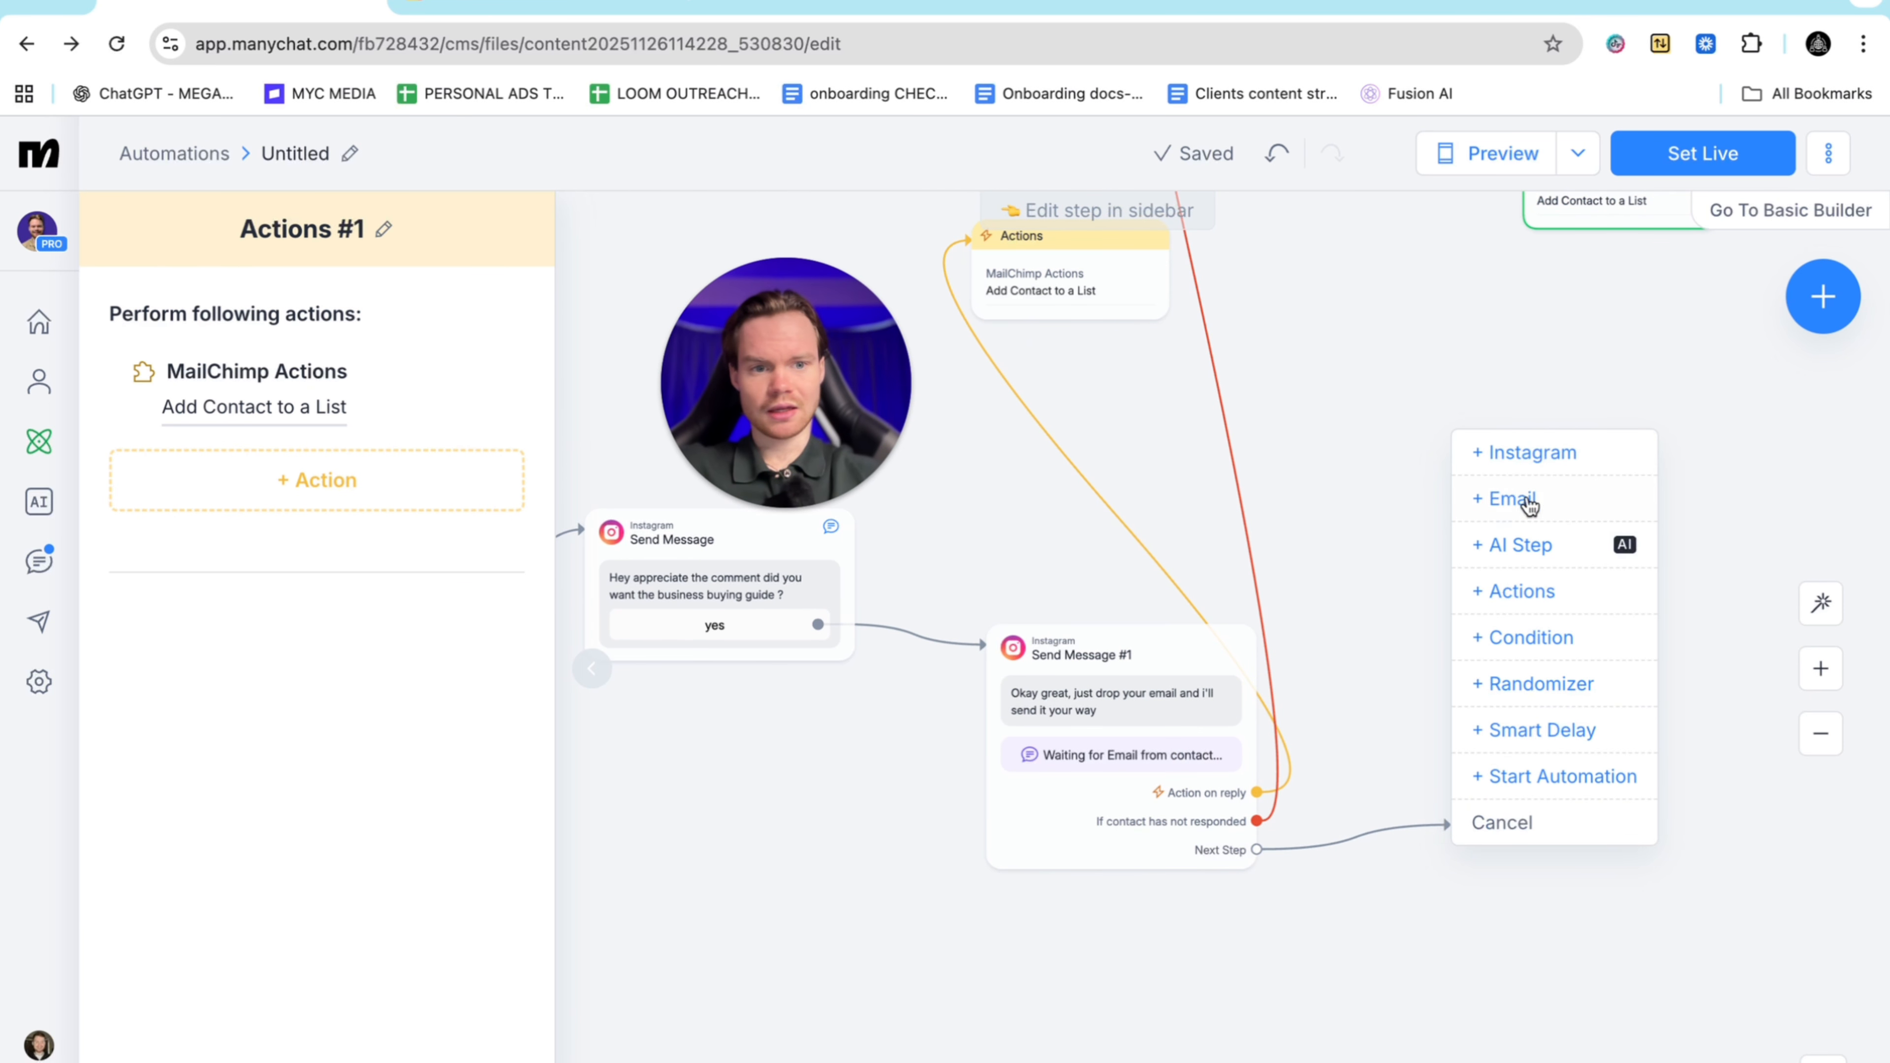
Add an Instagram message, Send Message #3, reading "Here's your guide"
left_click(1518, 452)
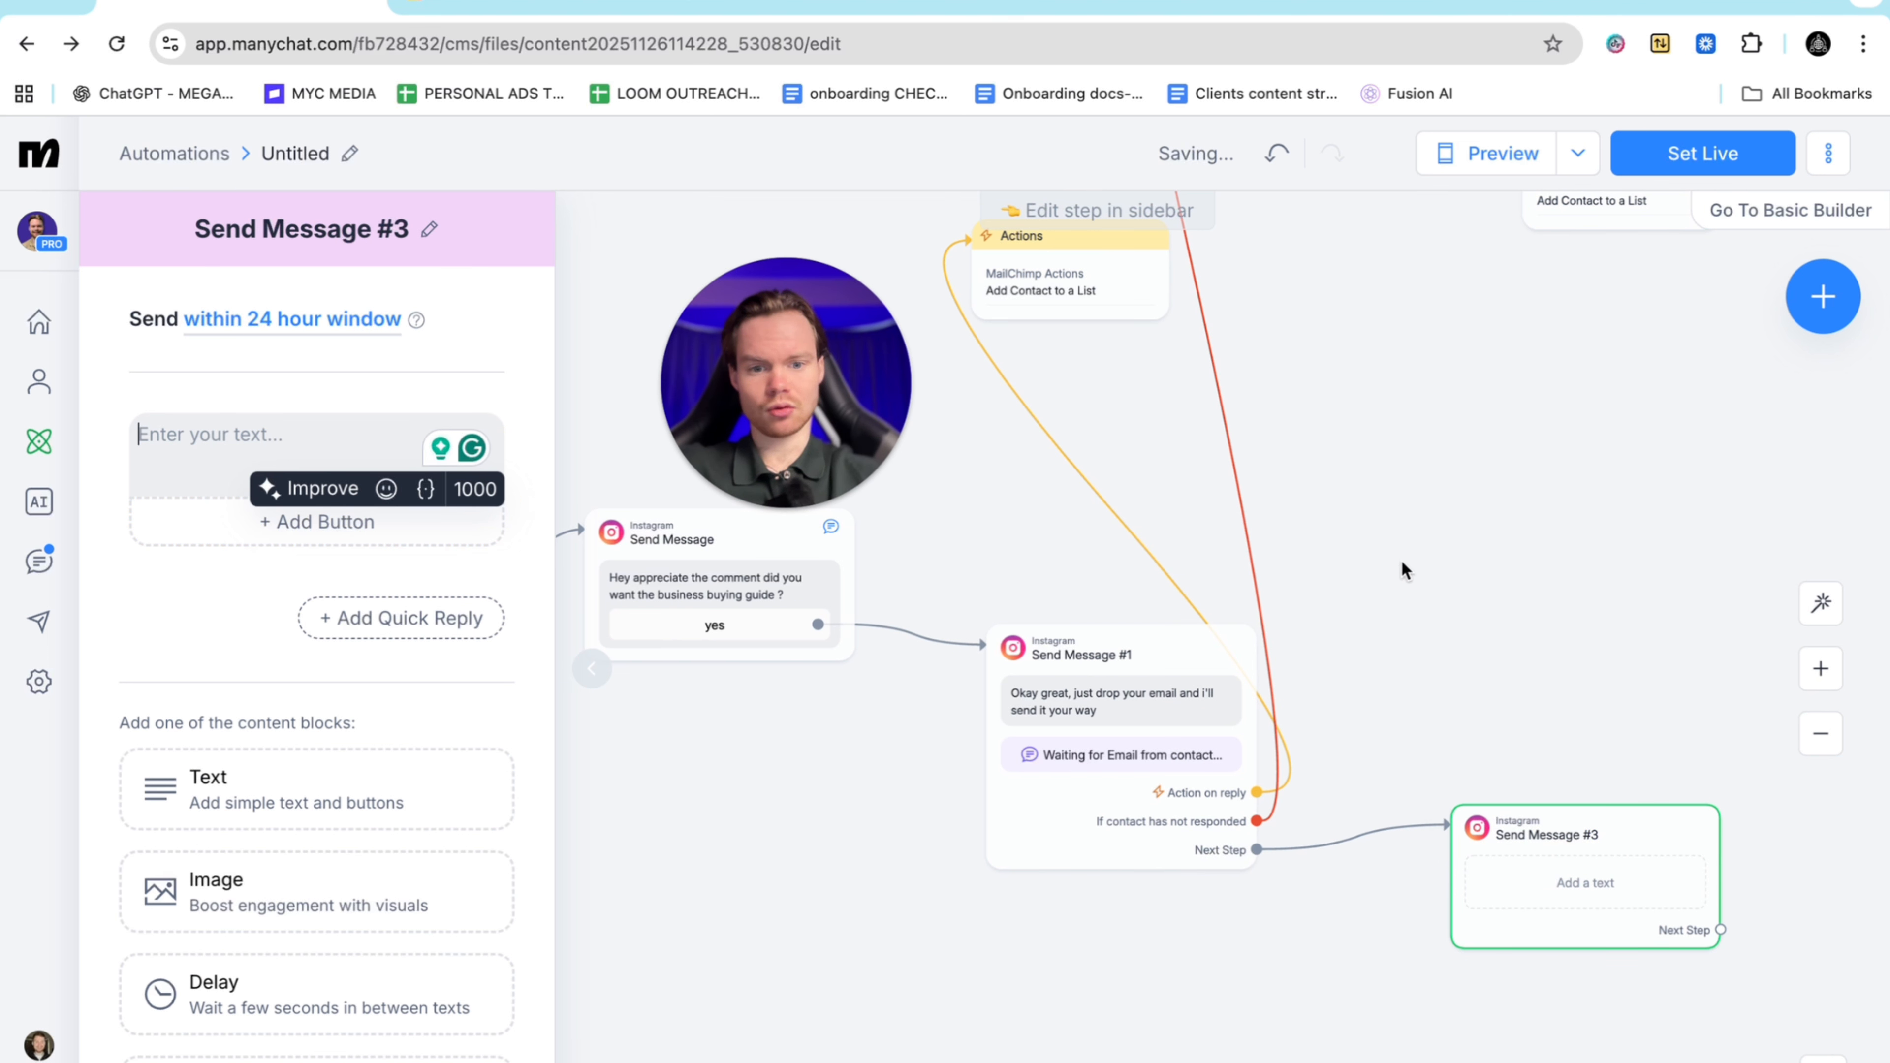
left_click(214, 456)
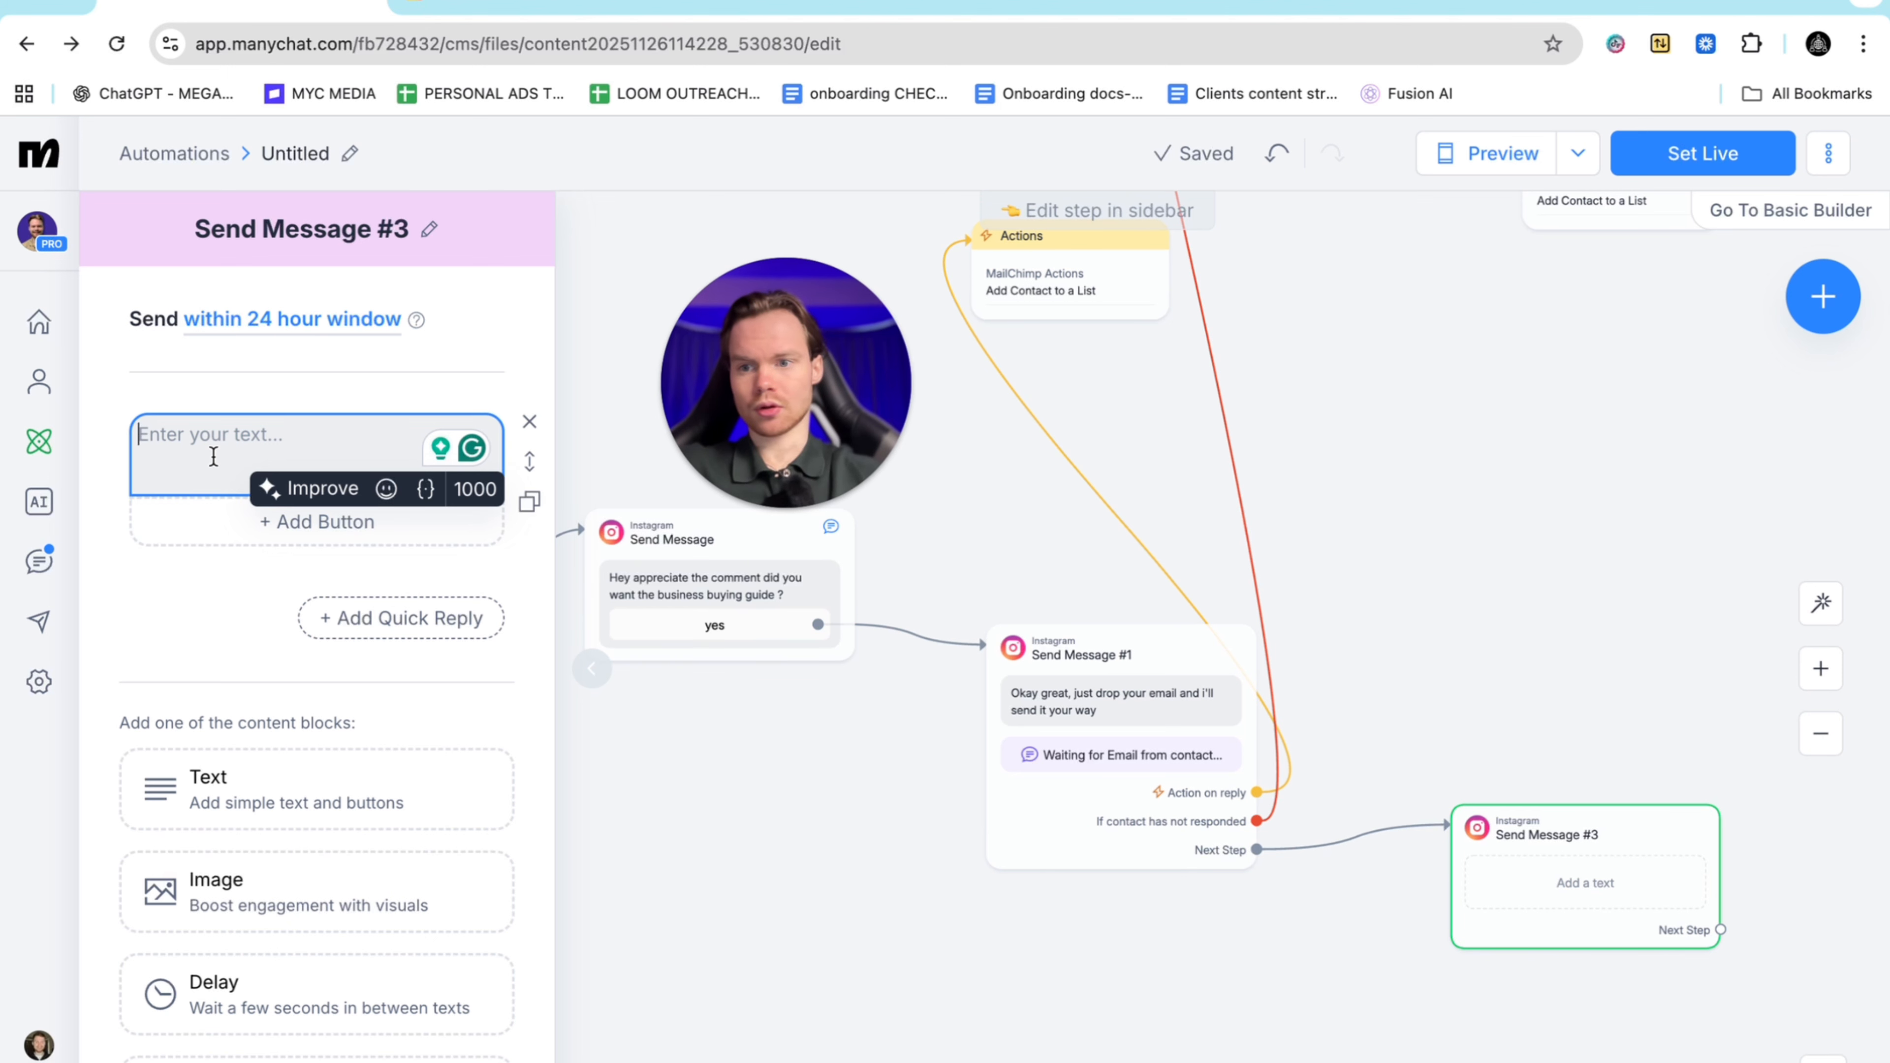
type("Here's your guide")
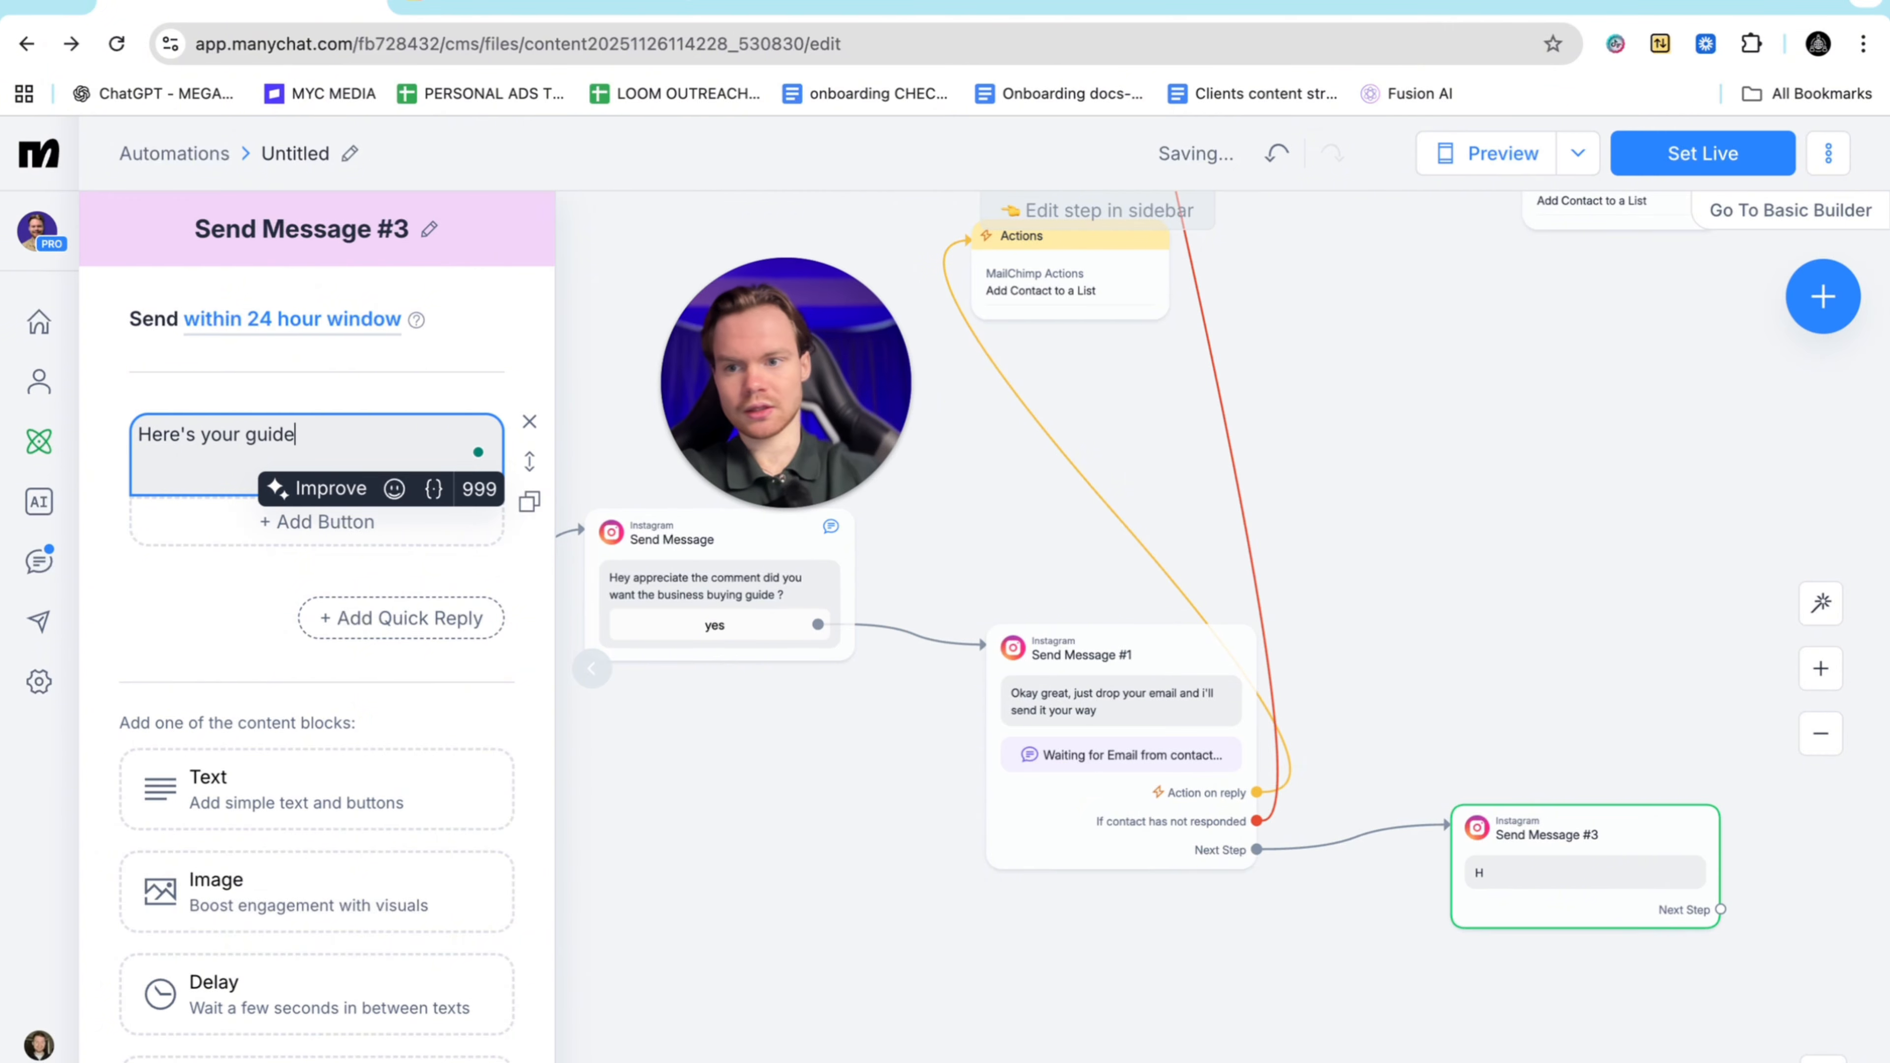
Add a 'free guide' button that opens a website, with Additional actions enabled
left_click(235, 518)
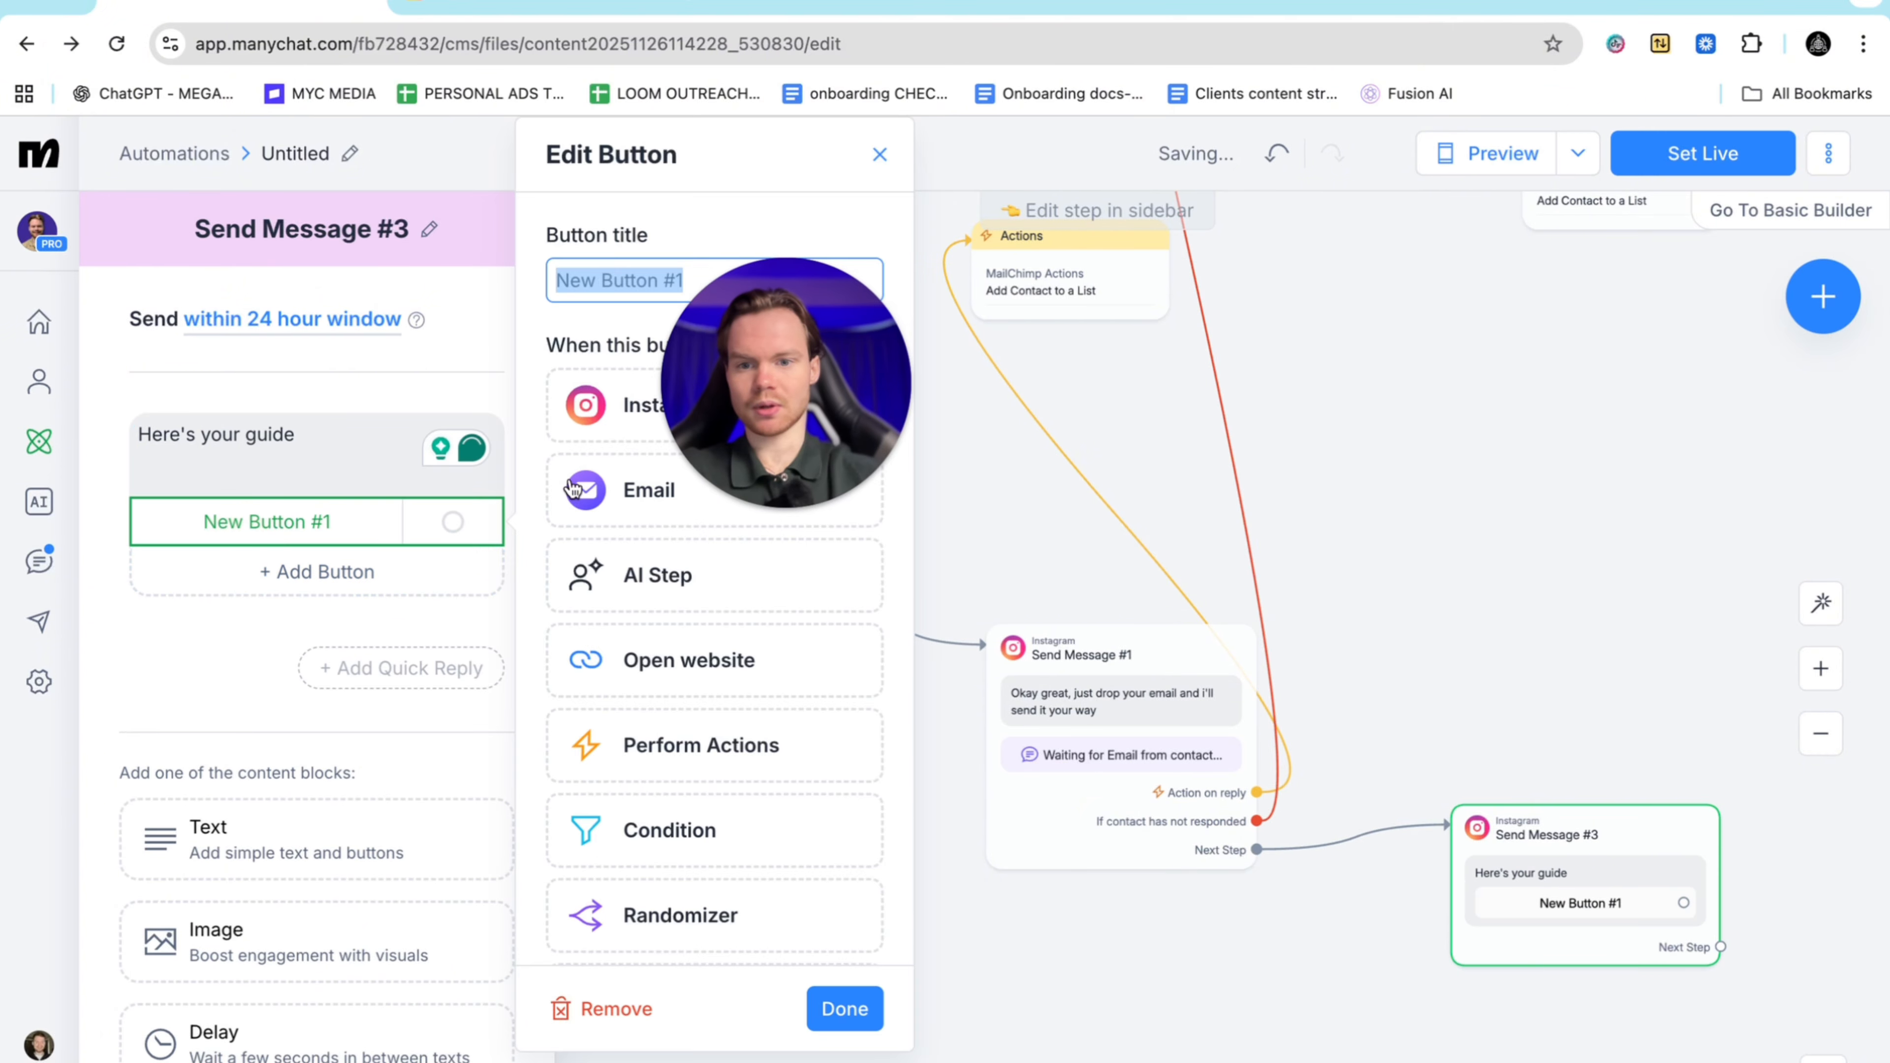
left_click(675, 661)
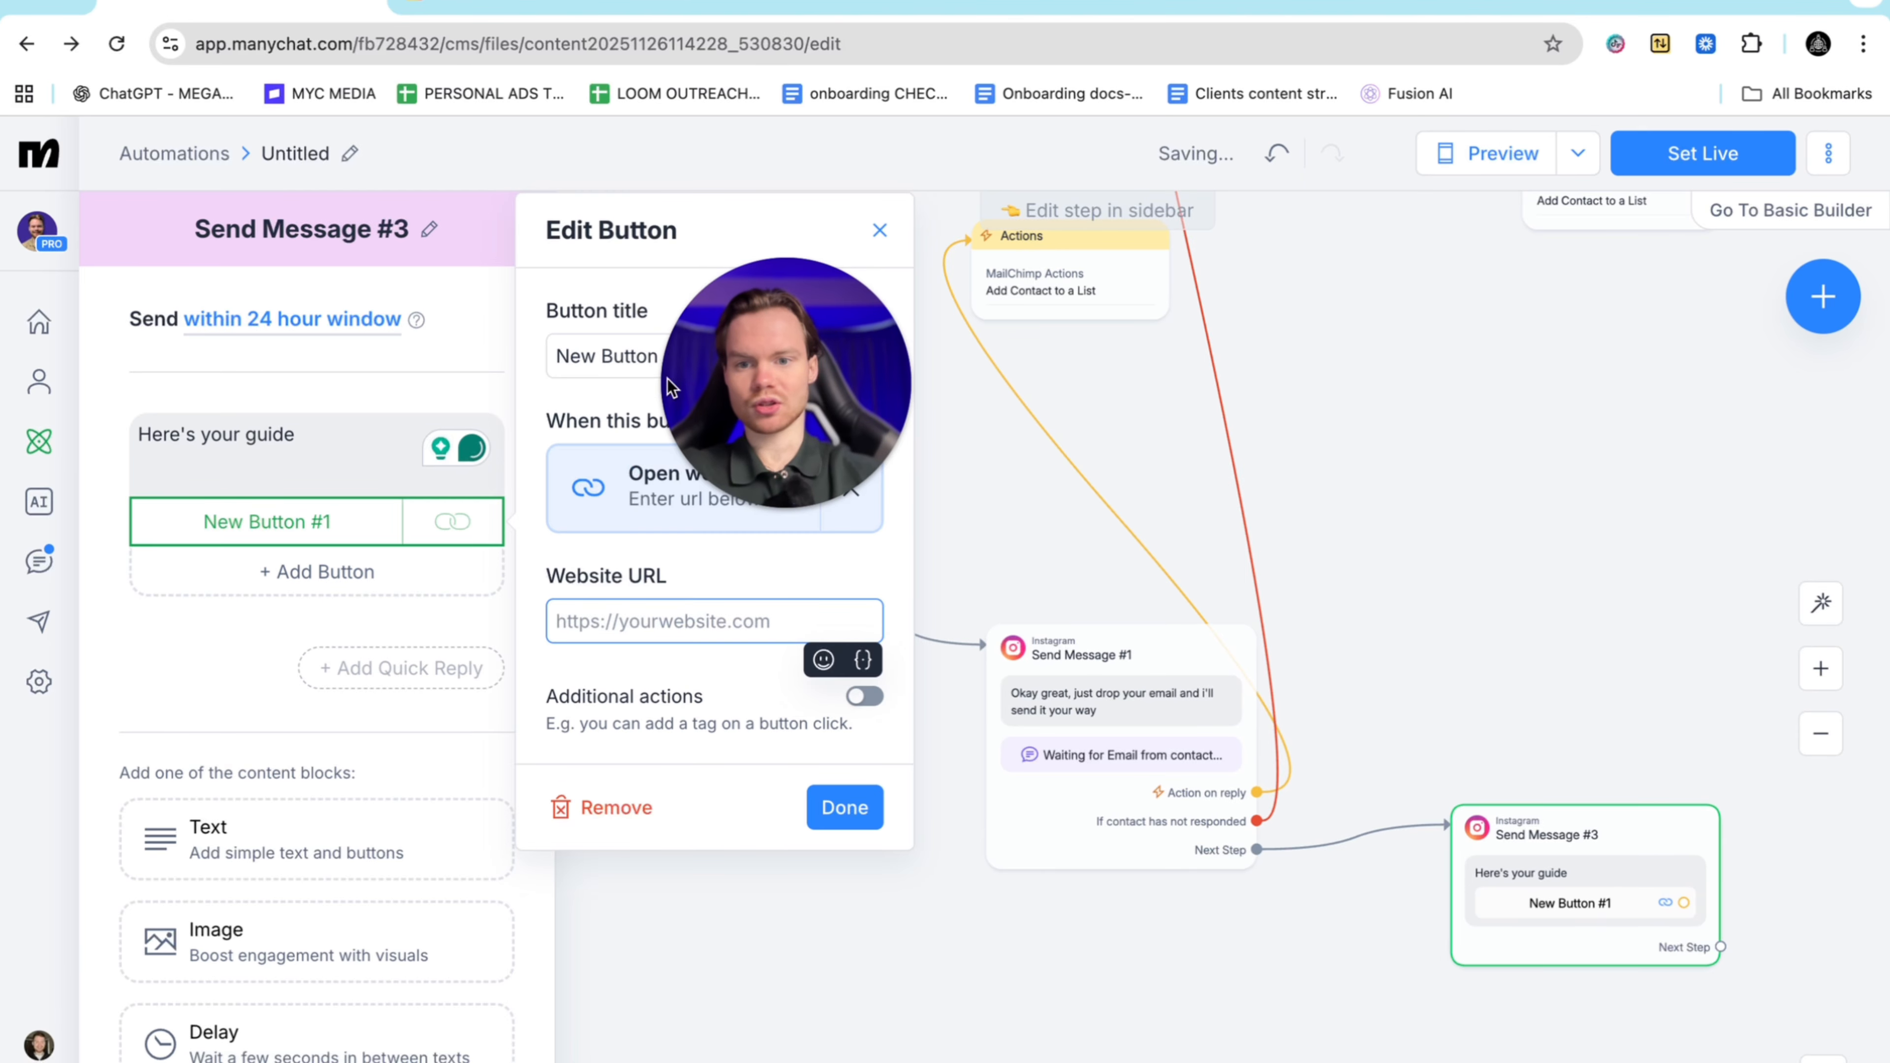
left_click(709, 356)
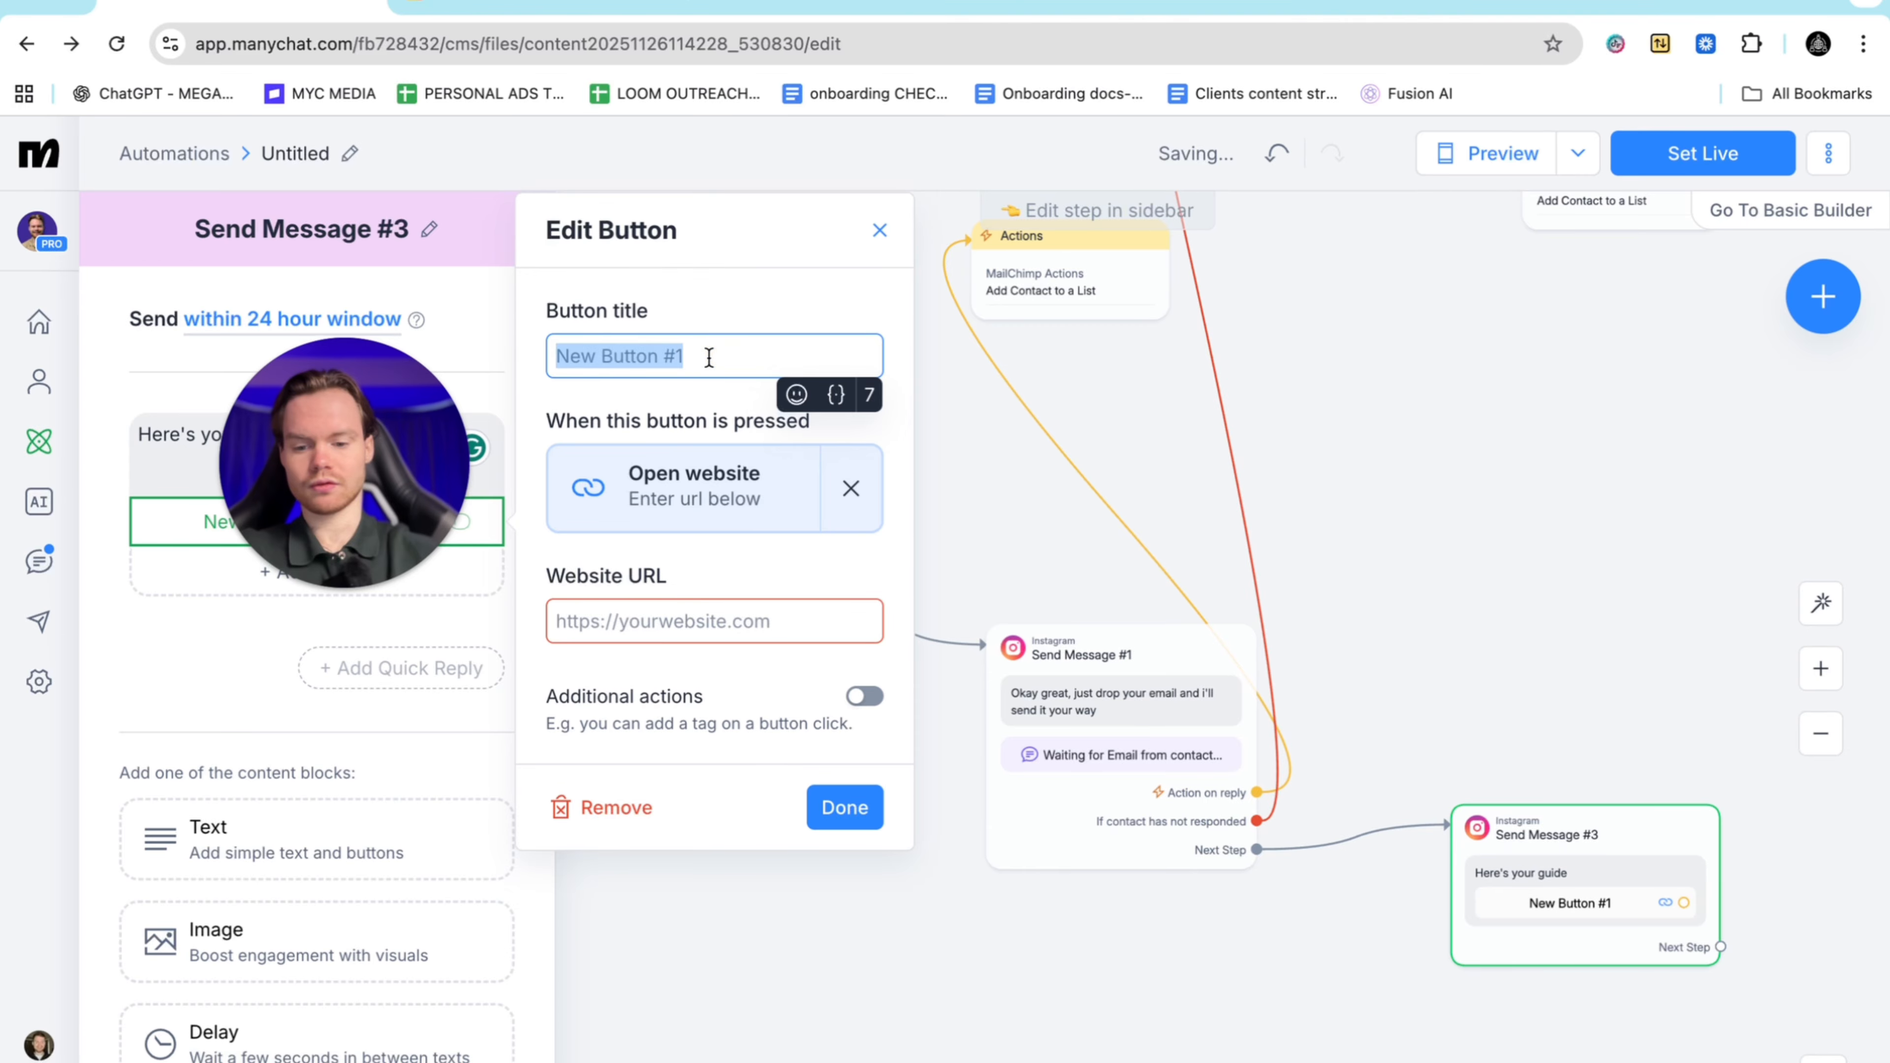
type("free guide")
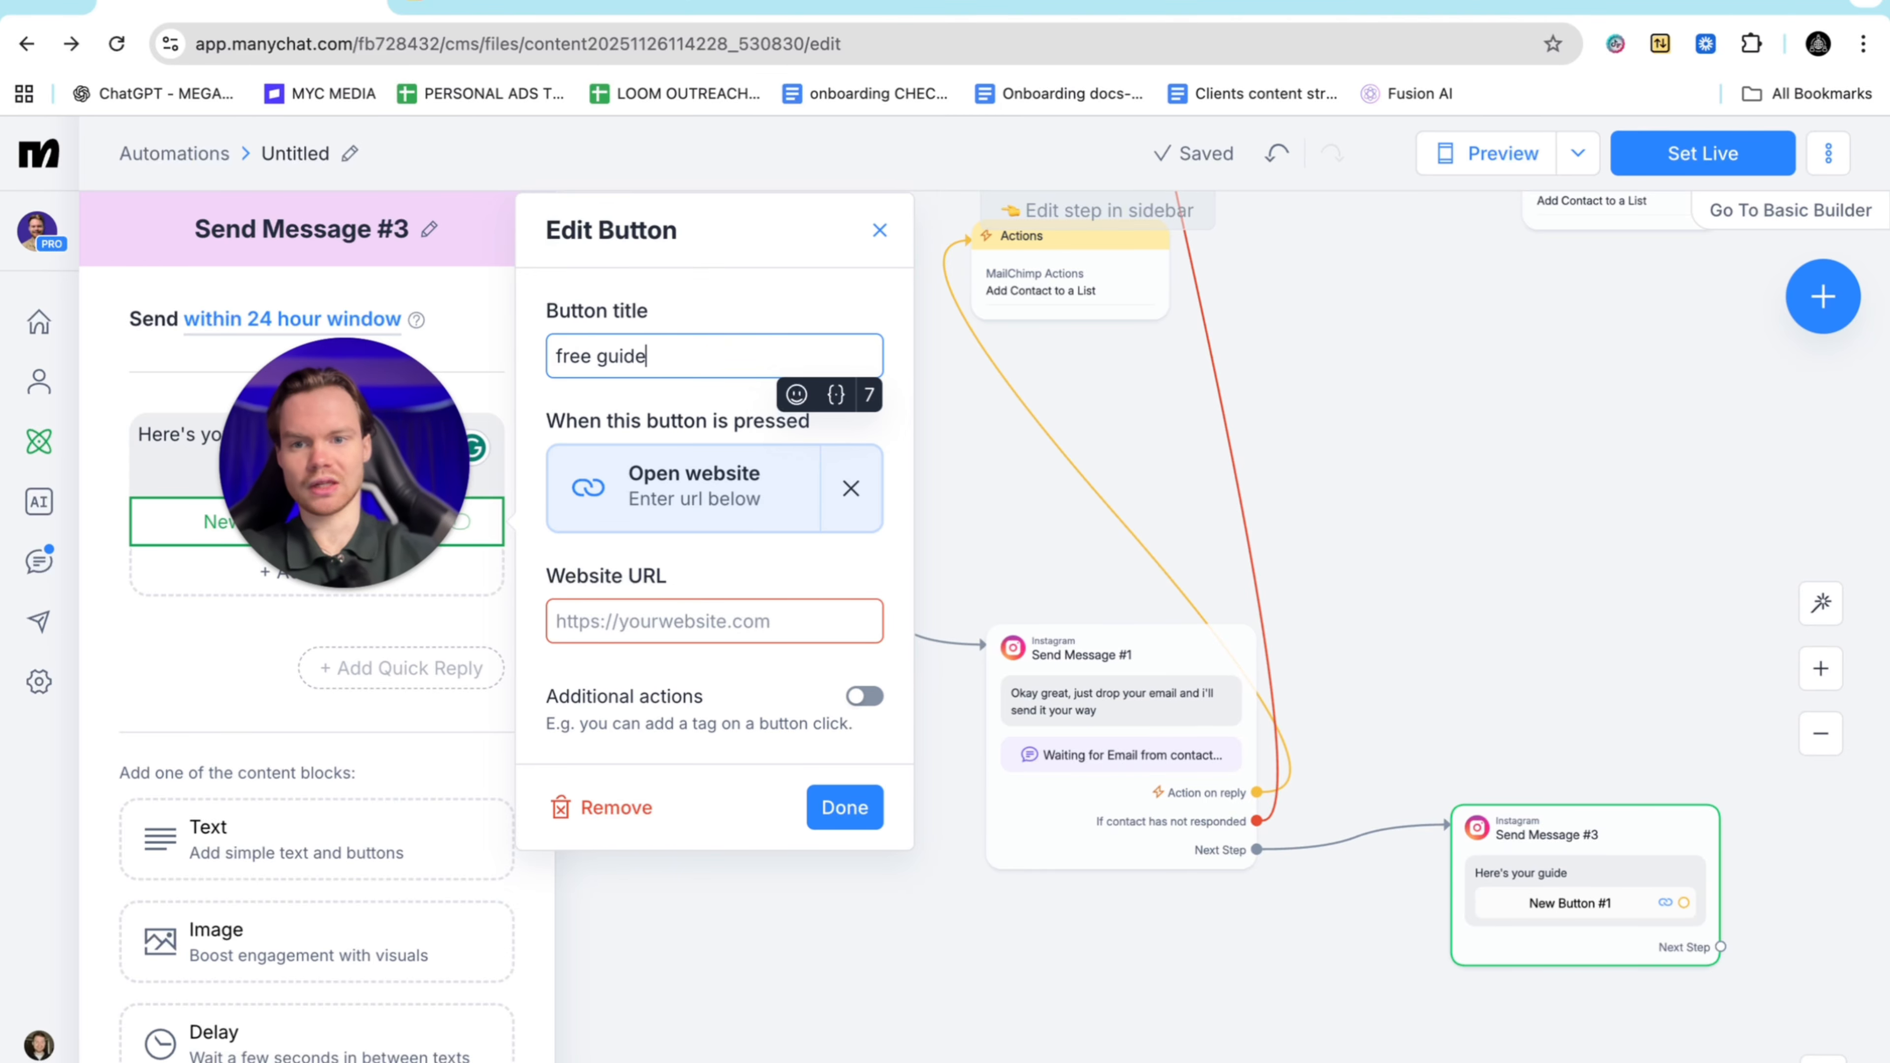
left_click(738, 624)
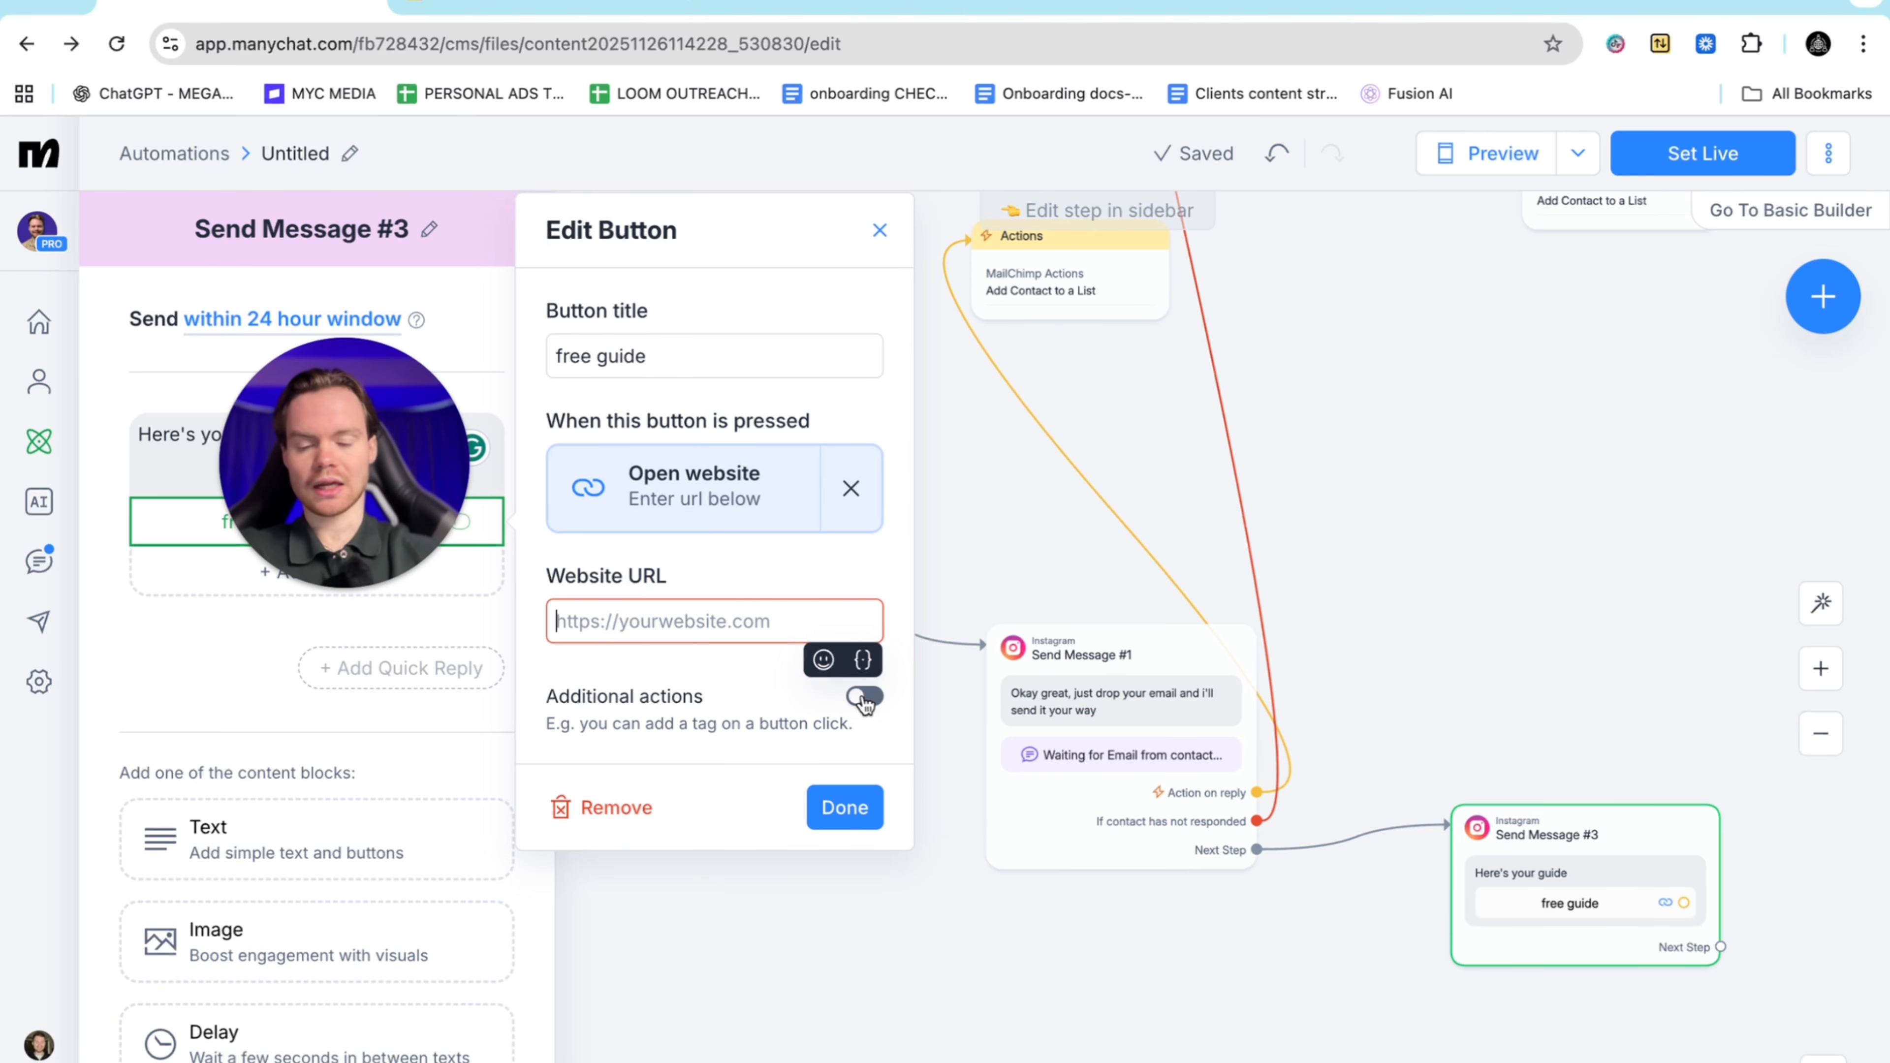
left_click(863, 701)
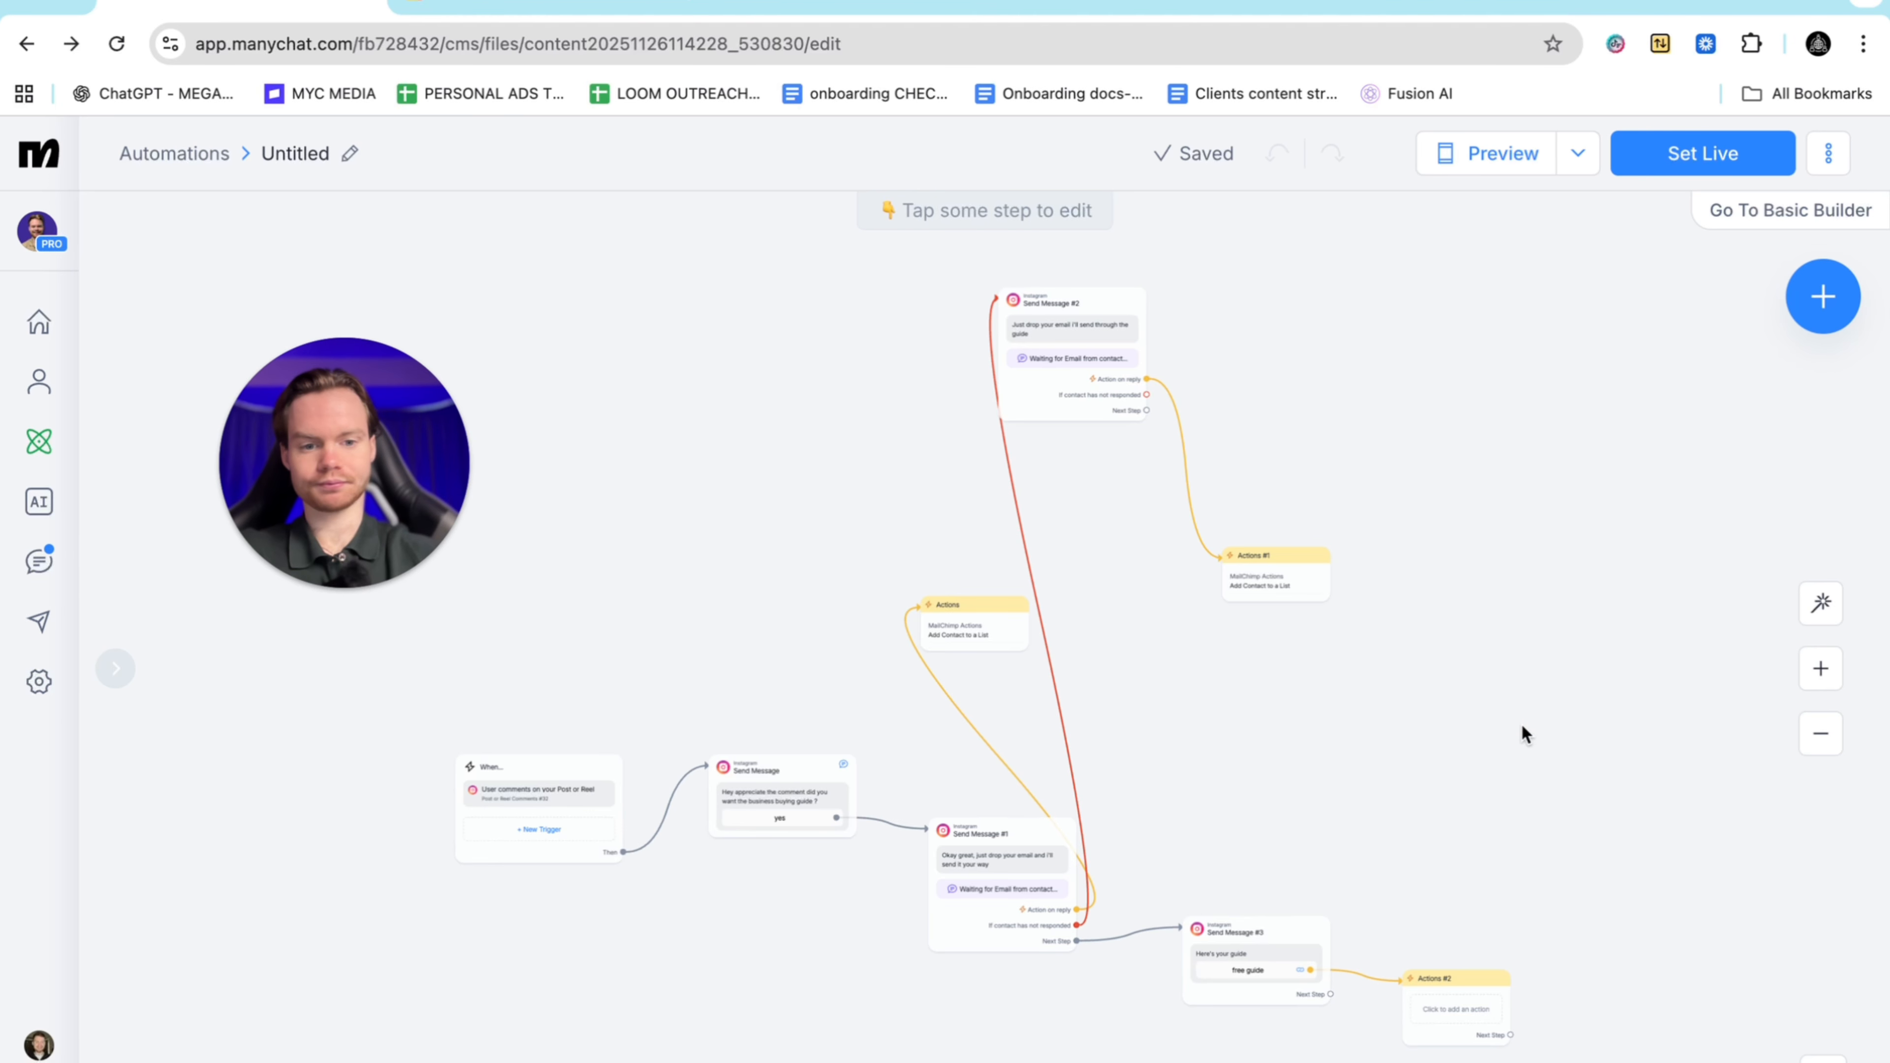
Make Actions #2 add the 'warm lead' tag, then move the node higher on the canvas
scroll(1521, 726, "down", 4)
scroll(1521, 727, "up", 5)
left_click(1162, 621)
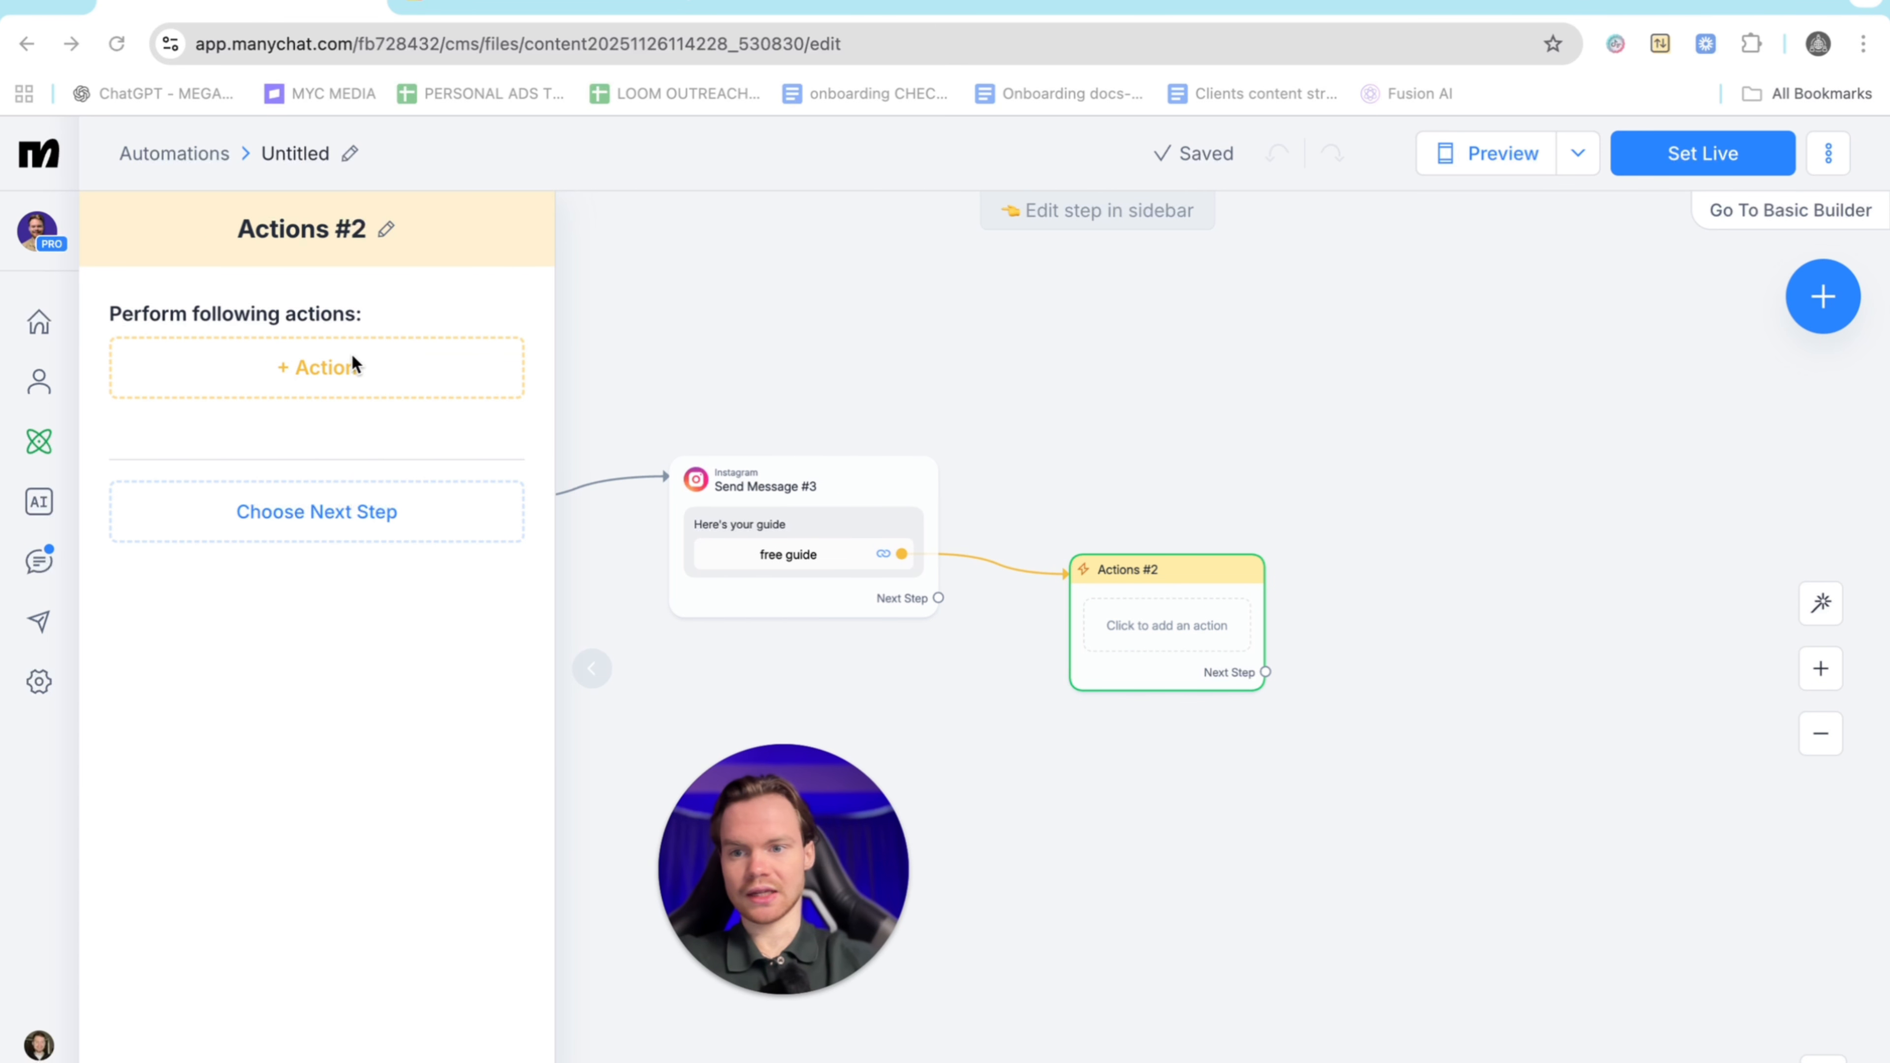
left_click(353, 365)
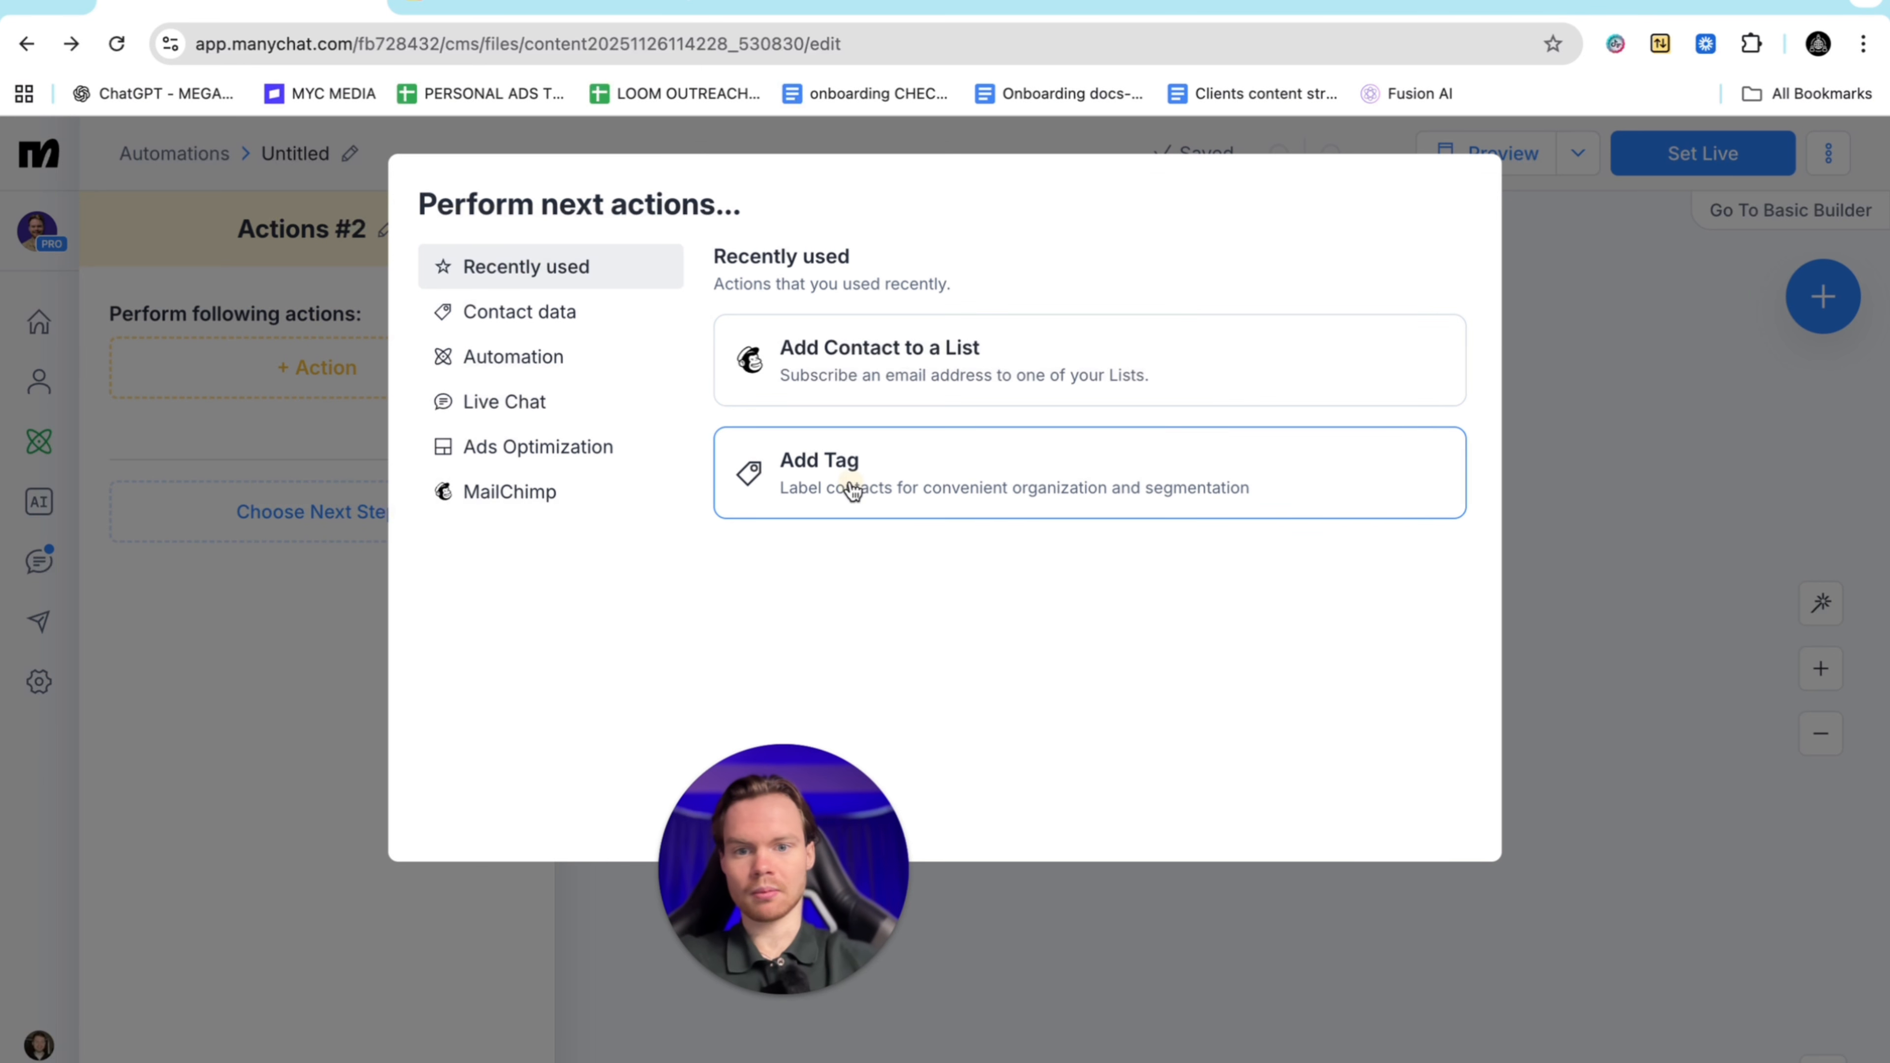
left_click(852, 476)
left_click(336, 415)
type("w")
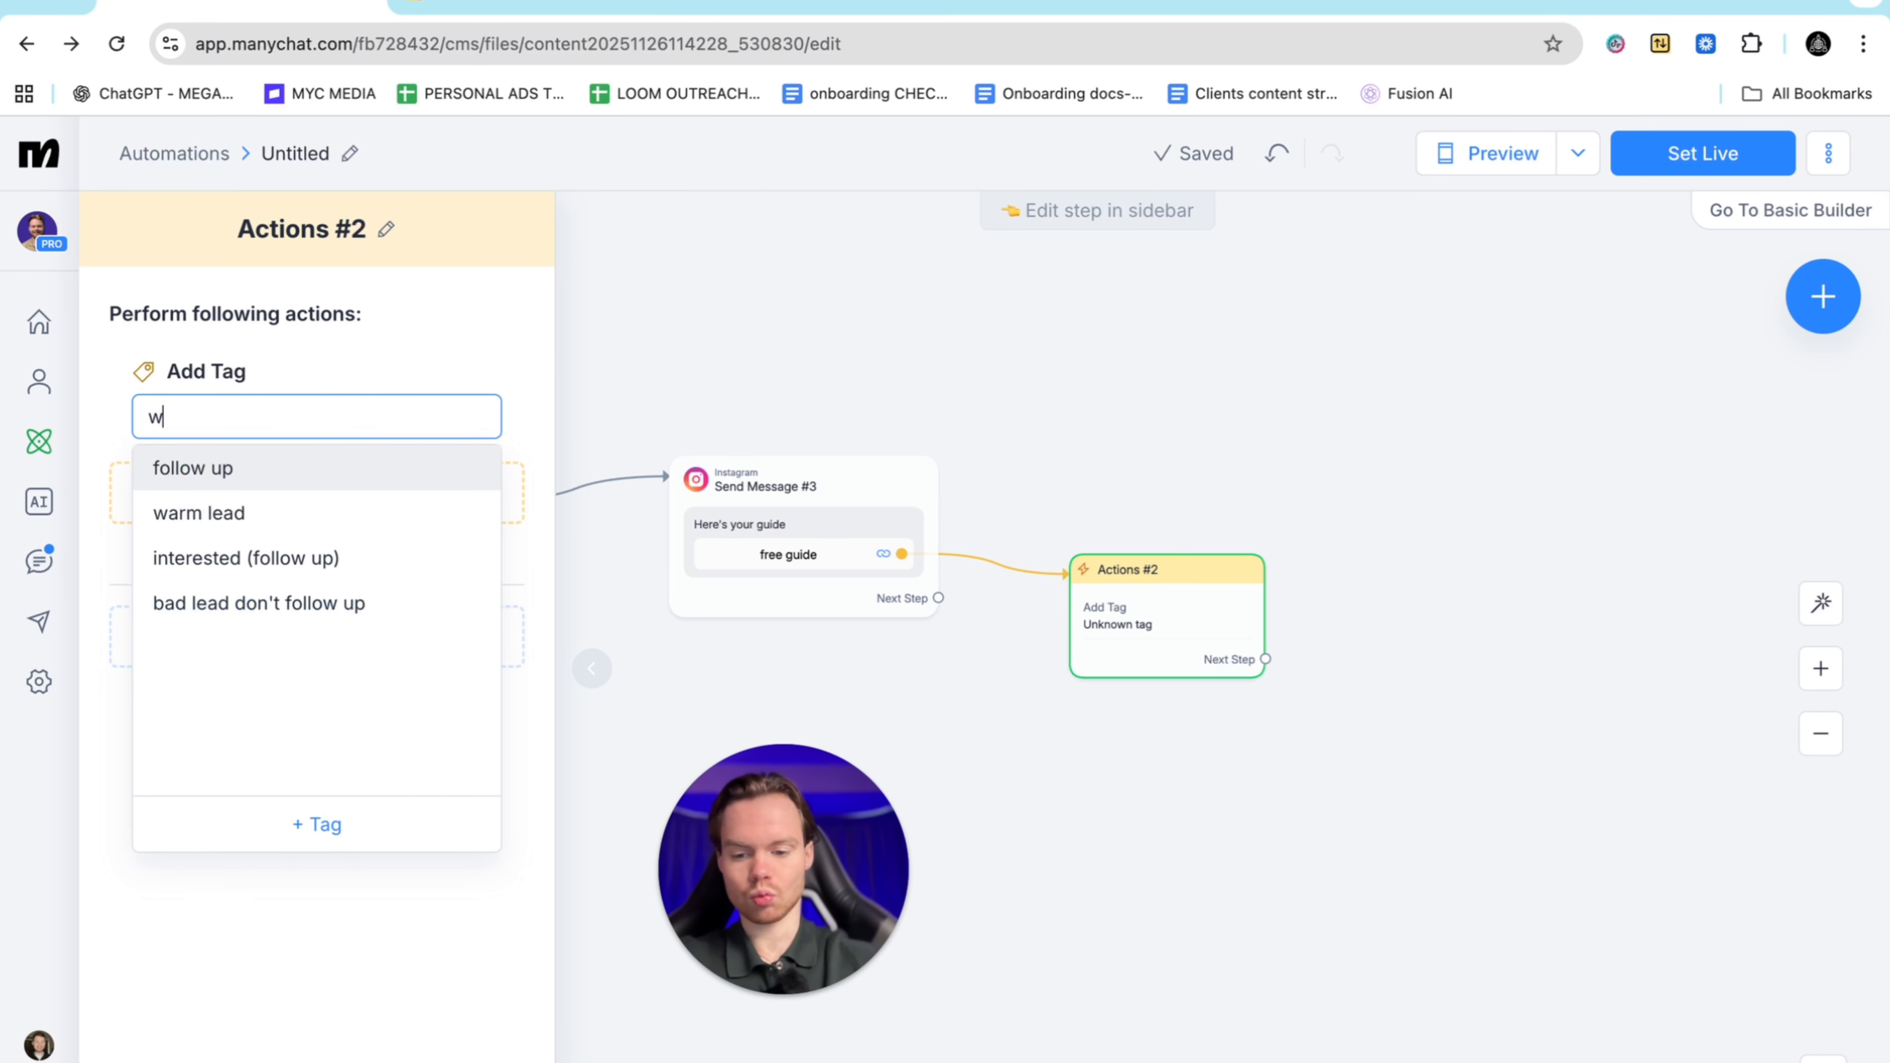
type("arm lead")
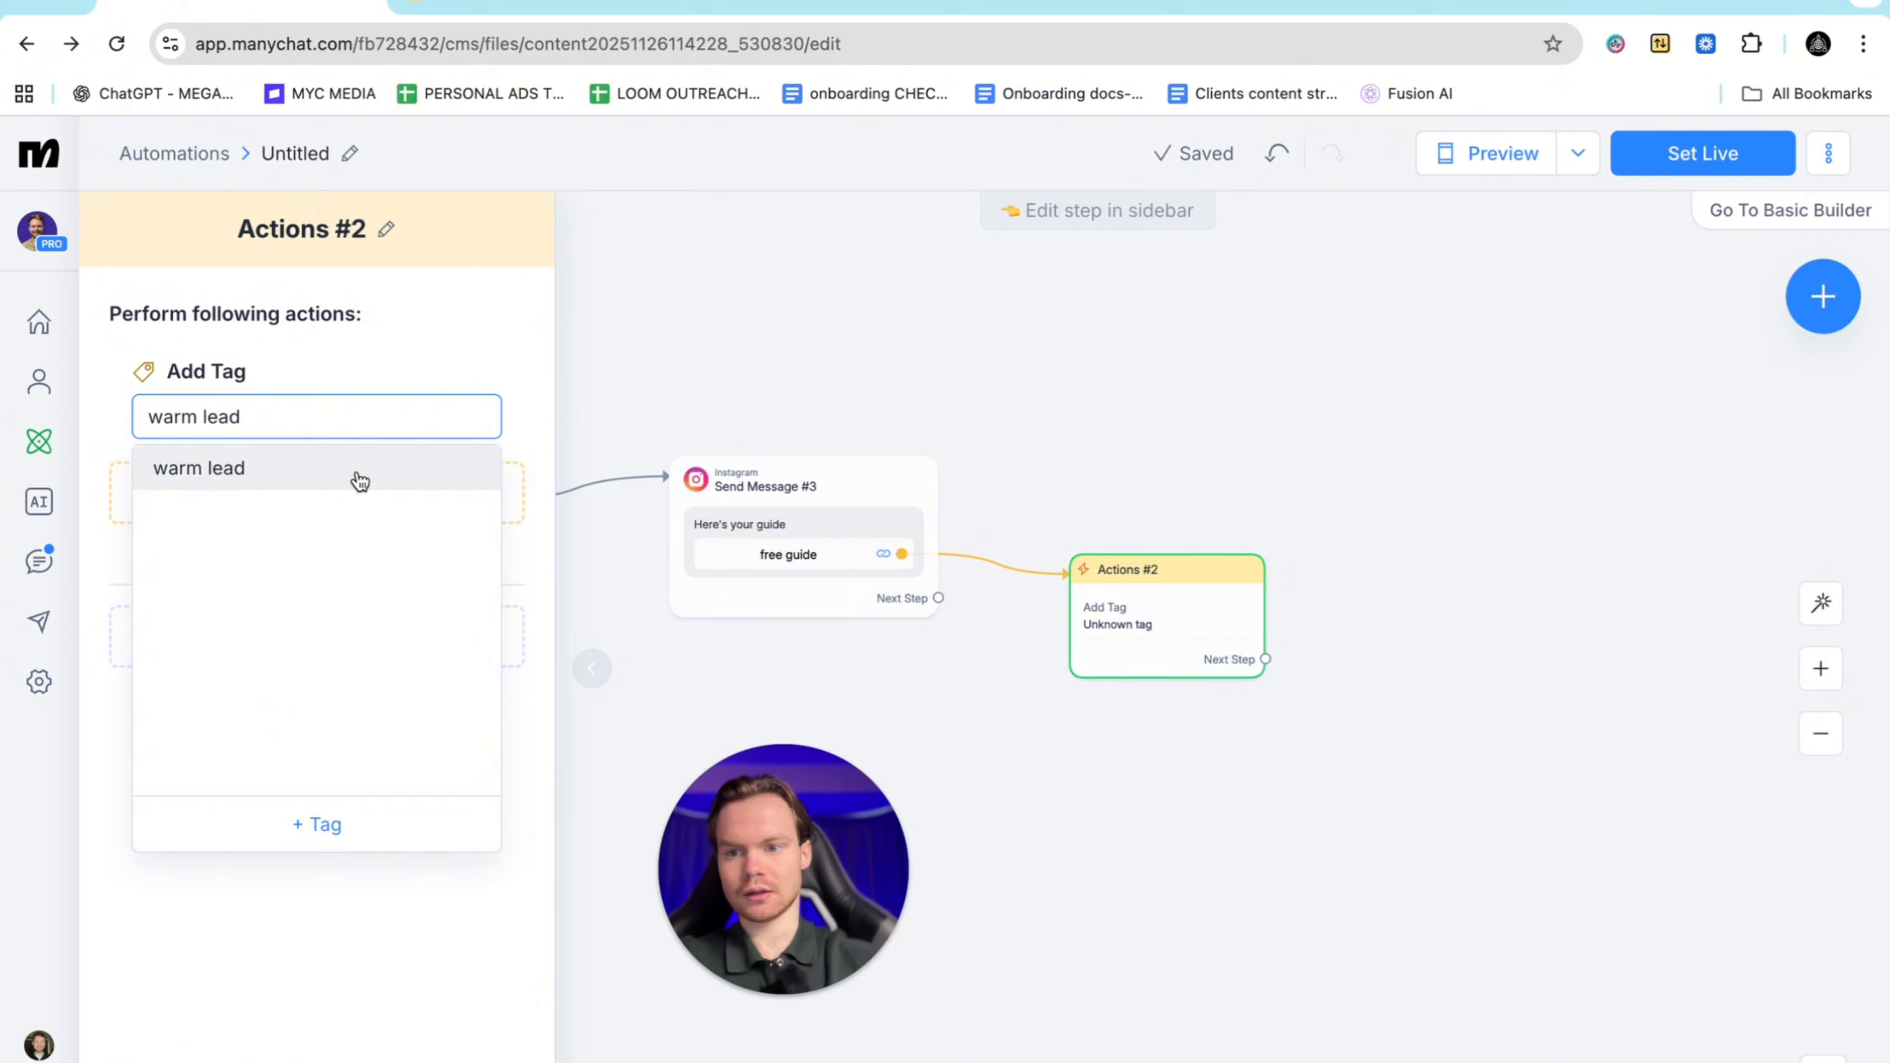
left_click(361, 482)
left_click_drag(1139, 604, 1061, 272)
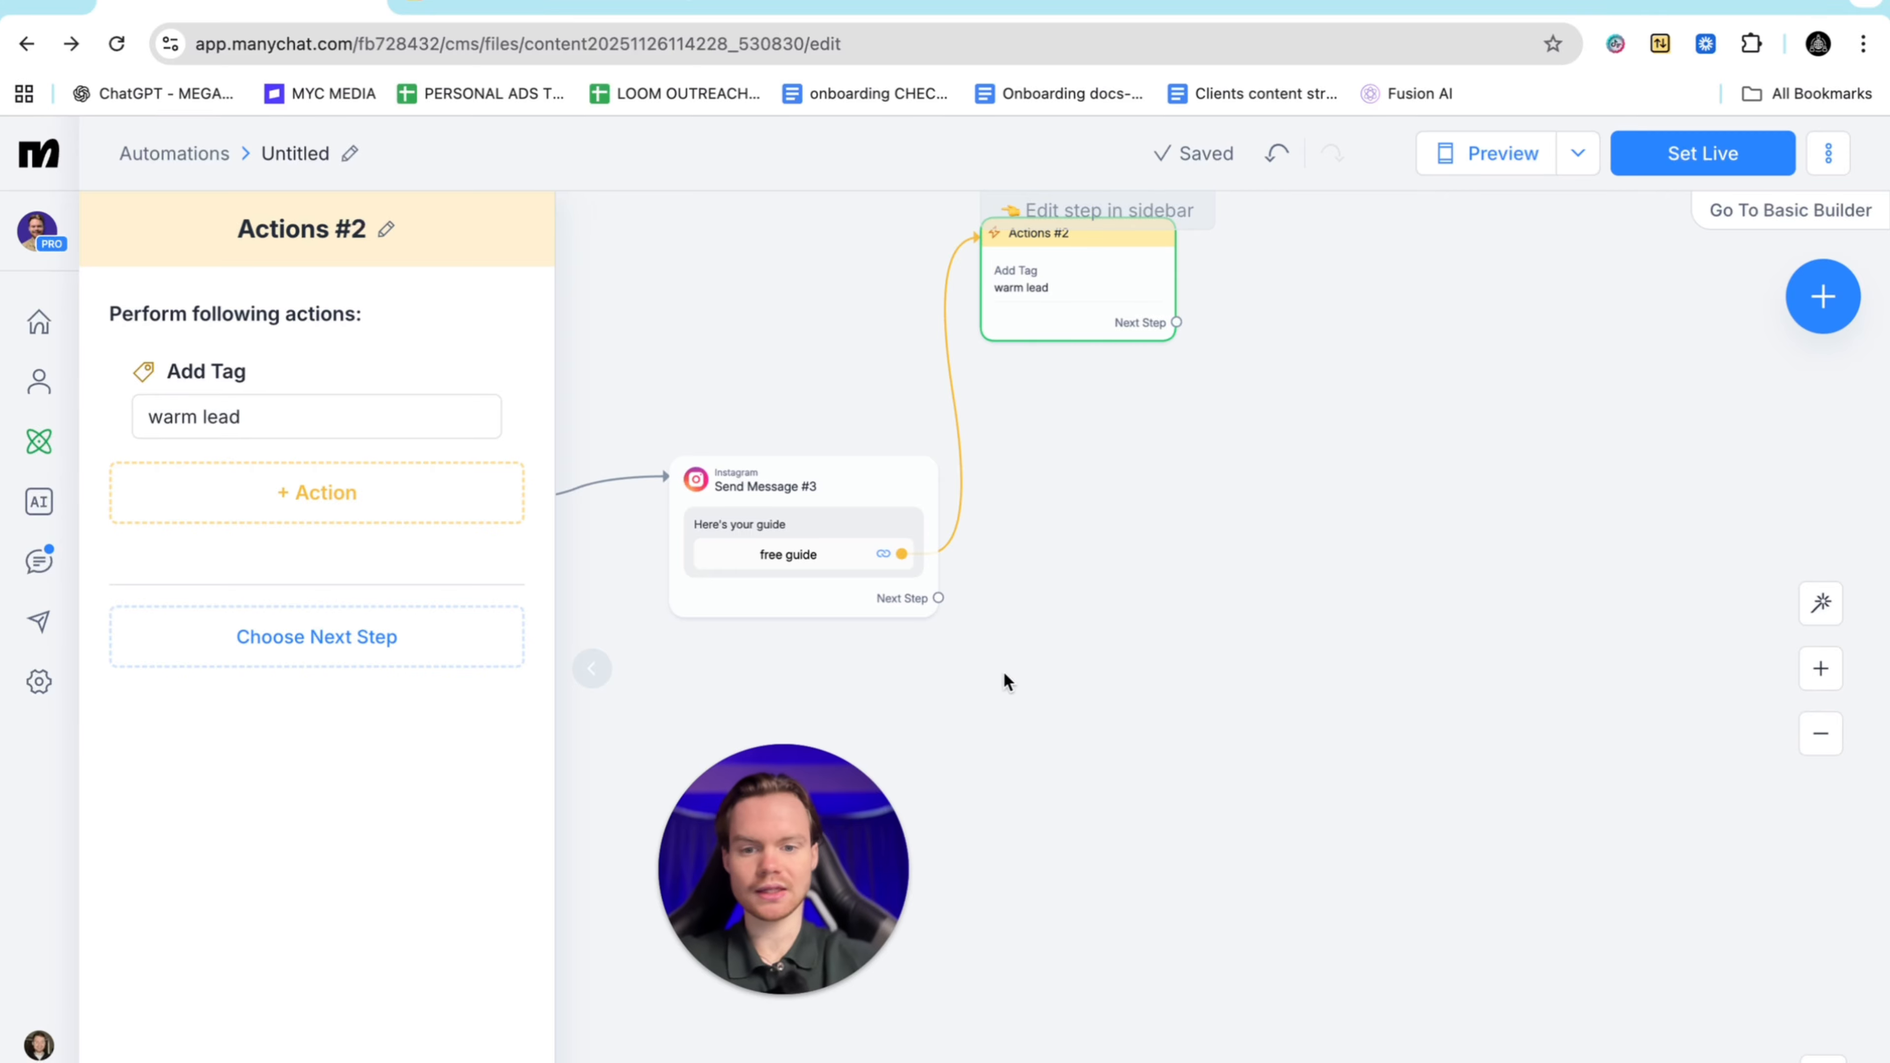
mouse_move(933, 586)
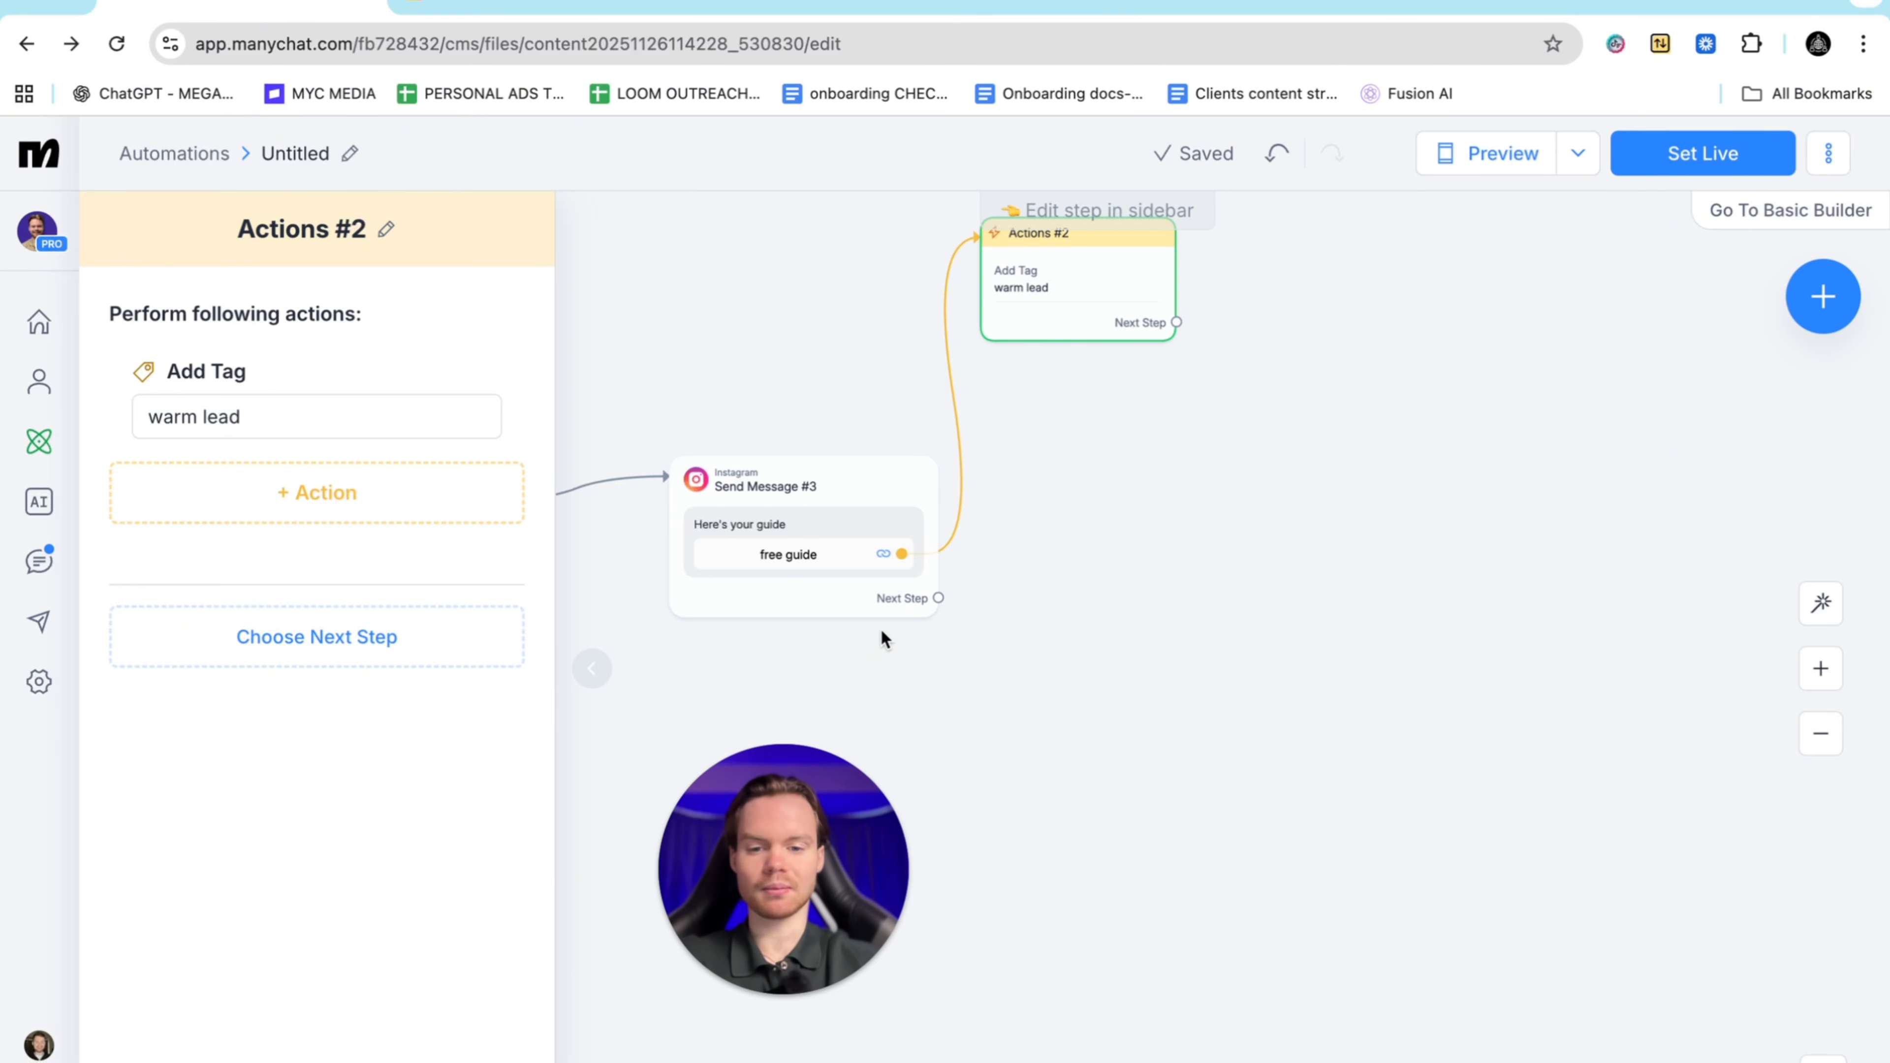
left_click(934, 668)
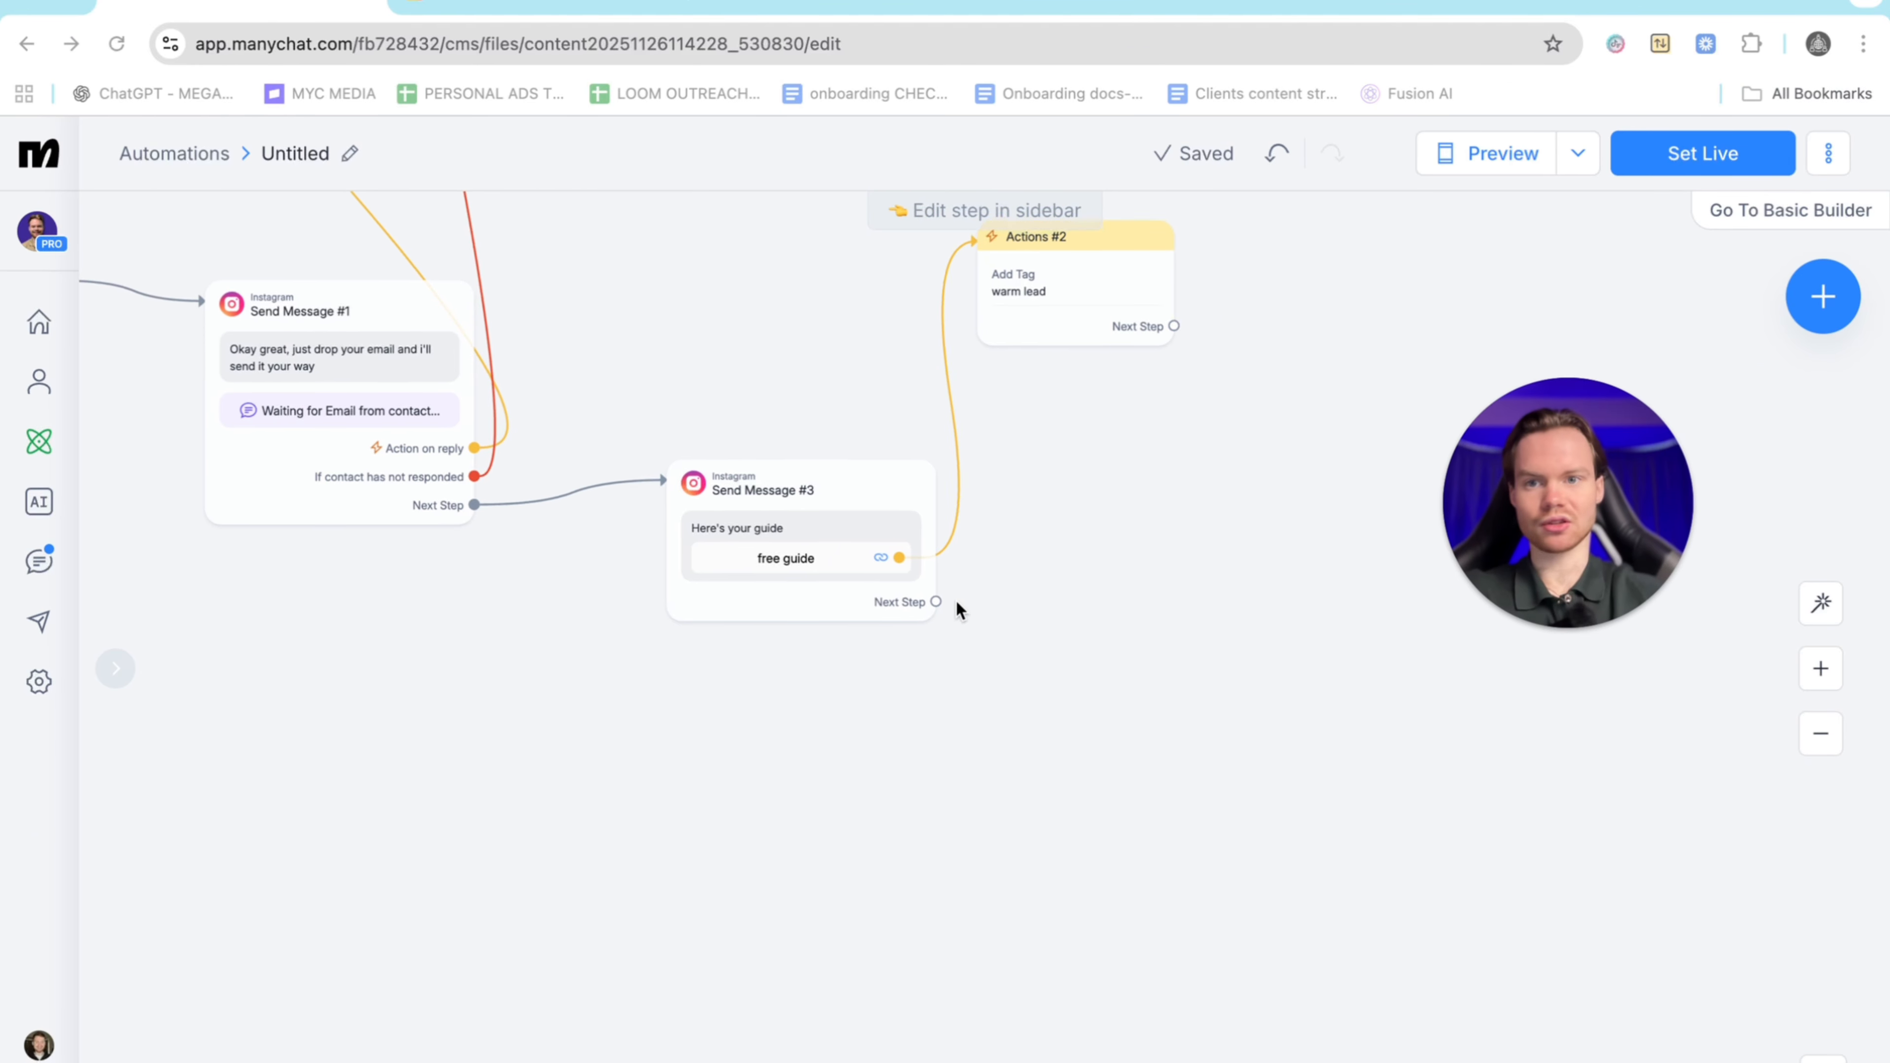
Attach a Smart Delay after Send Message #3
scroll(956, 601, "up", 2)
scroll(955, 600, "up", 1)
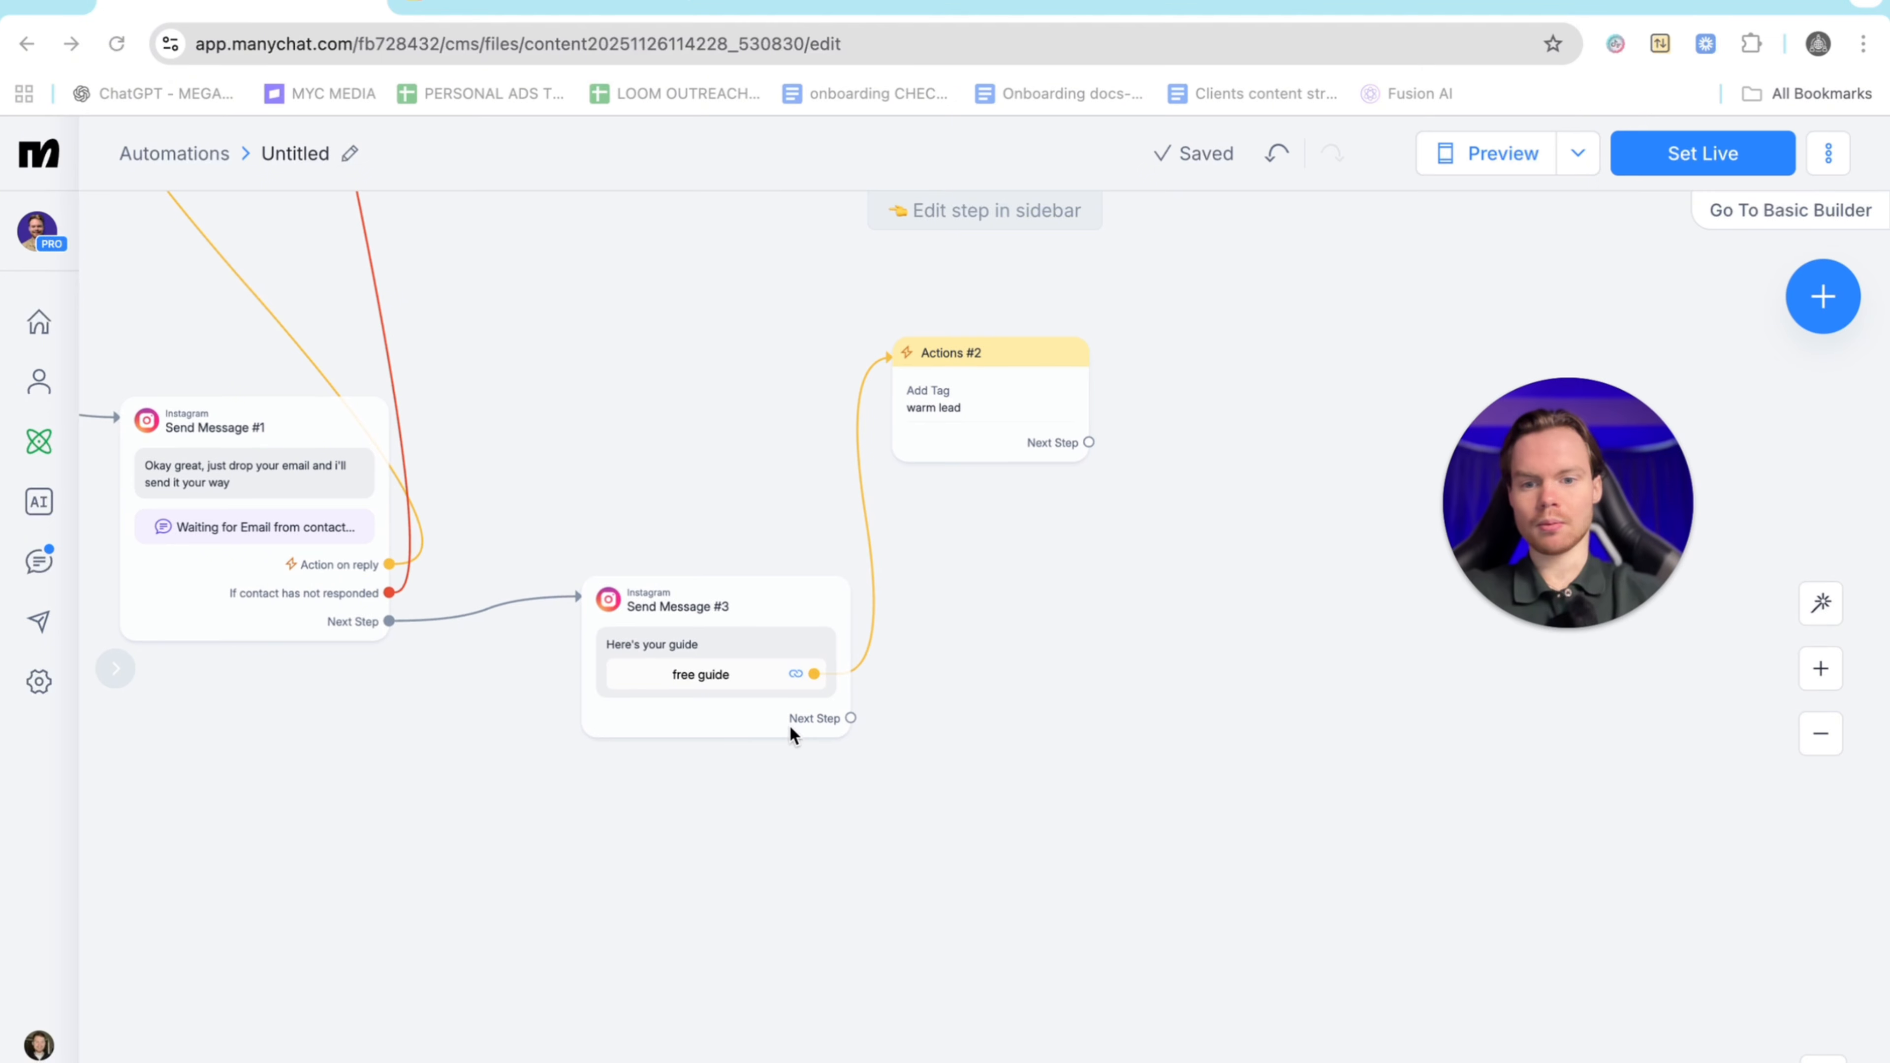
left_click(849, 716)
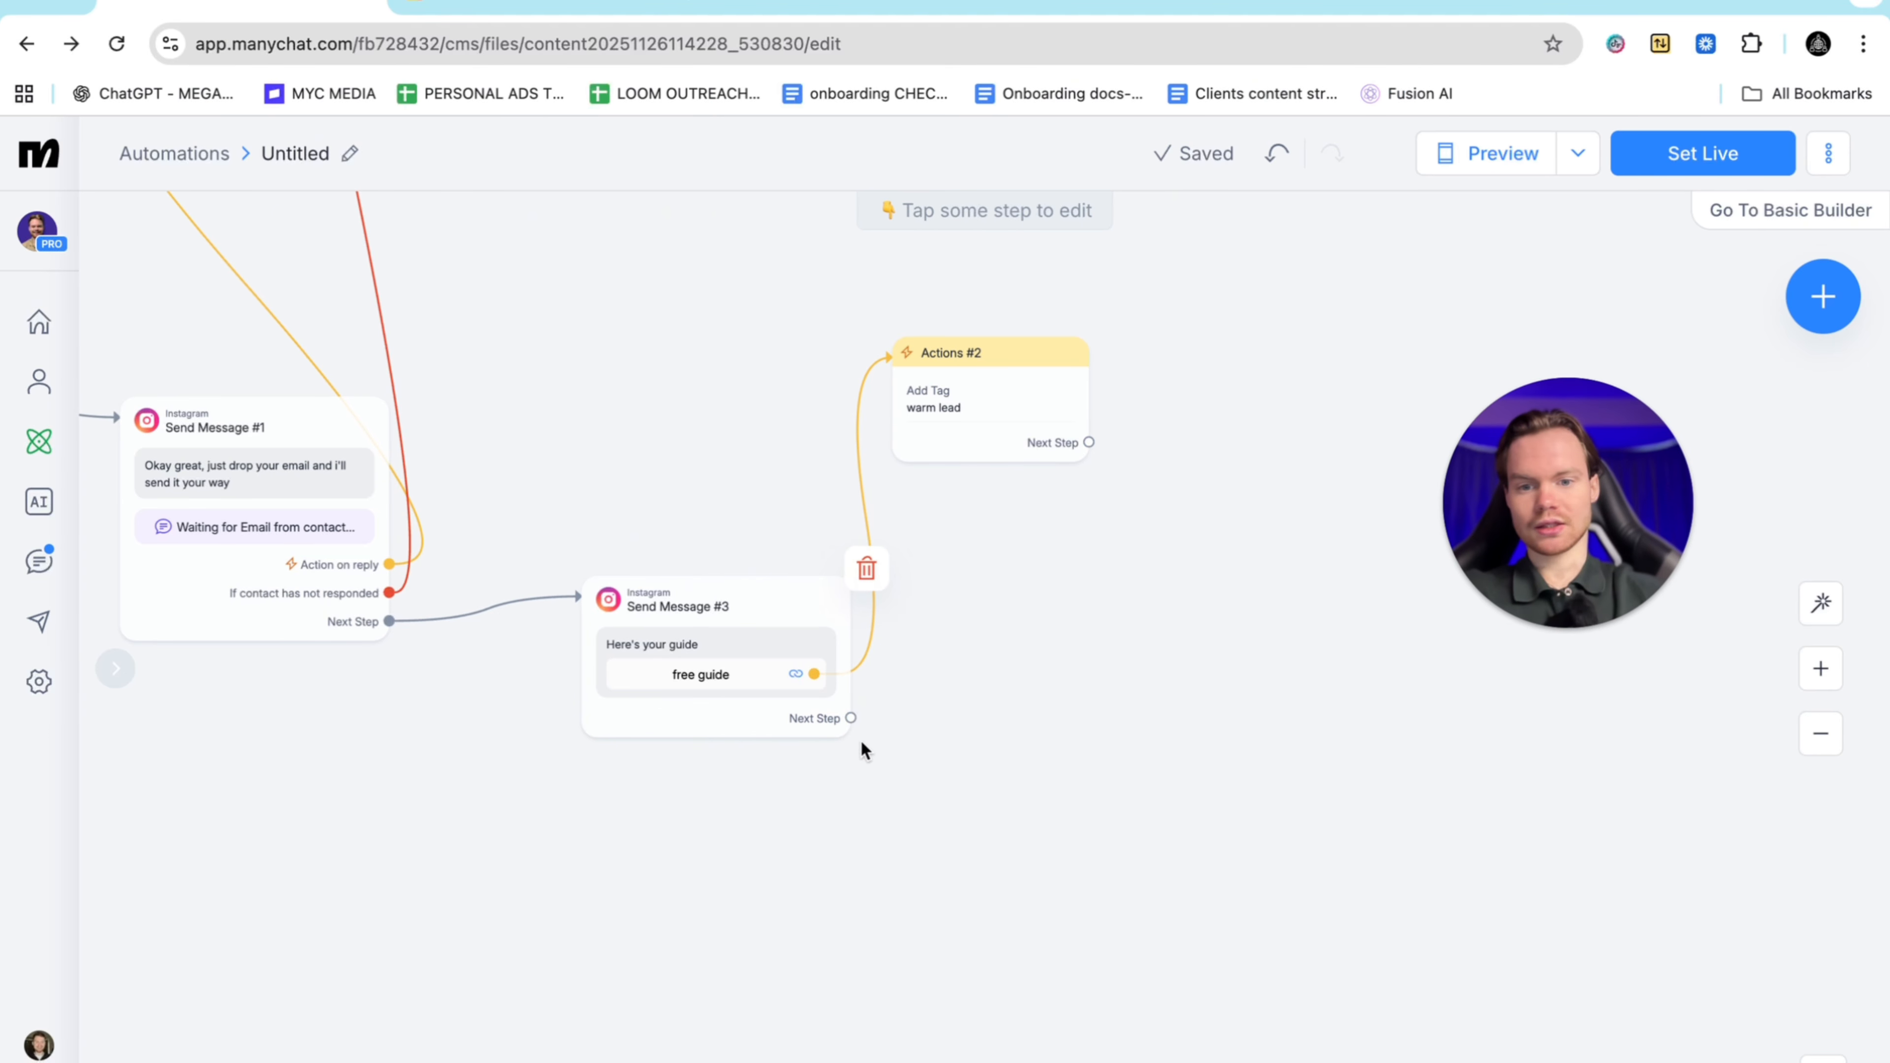
left_click_drag(854, 716, 1182, 753)
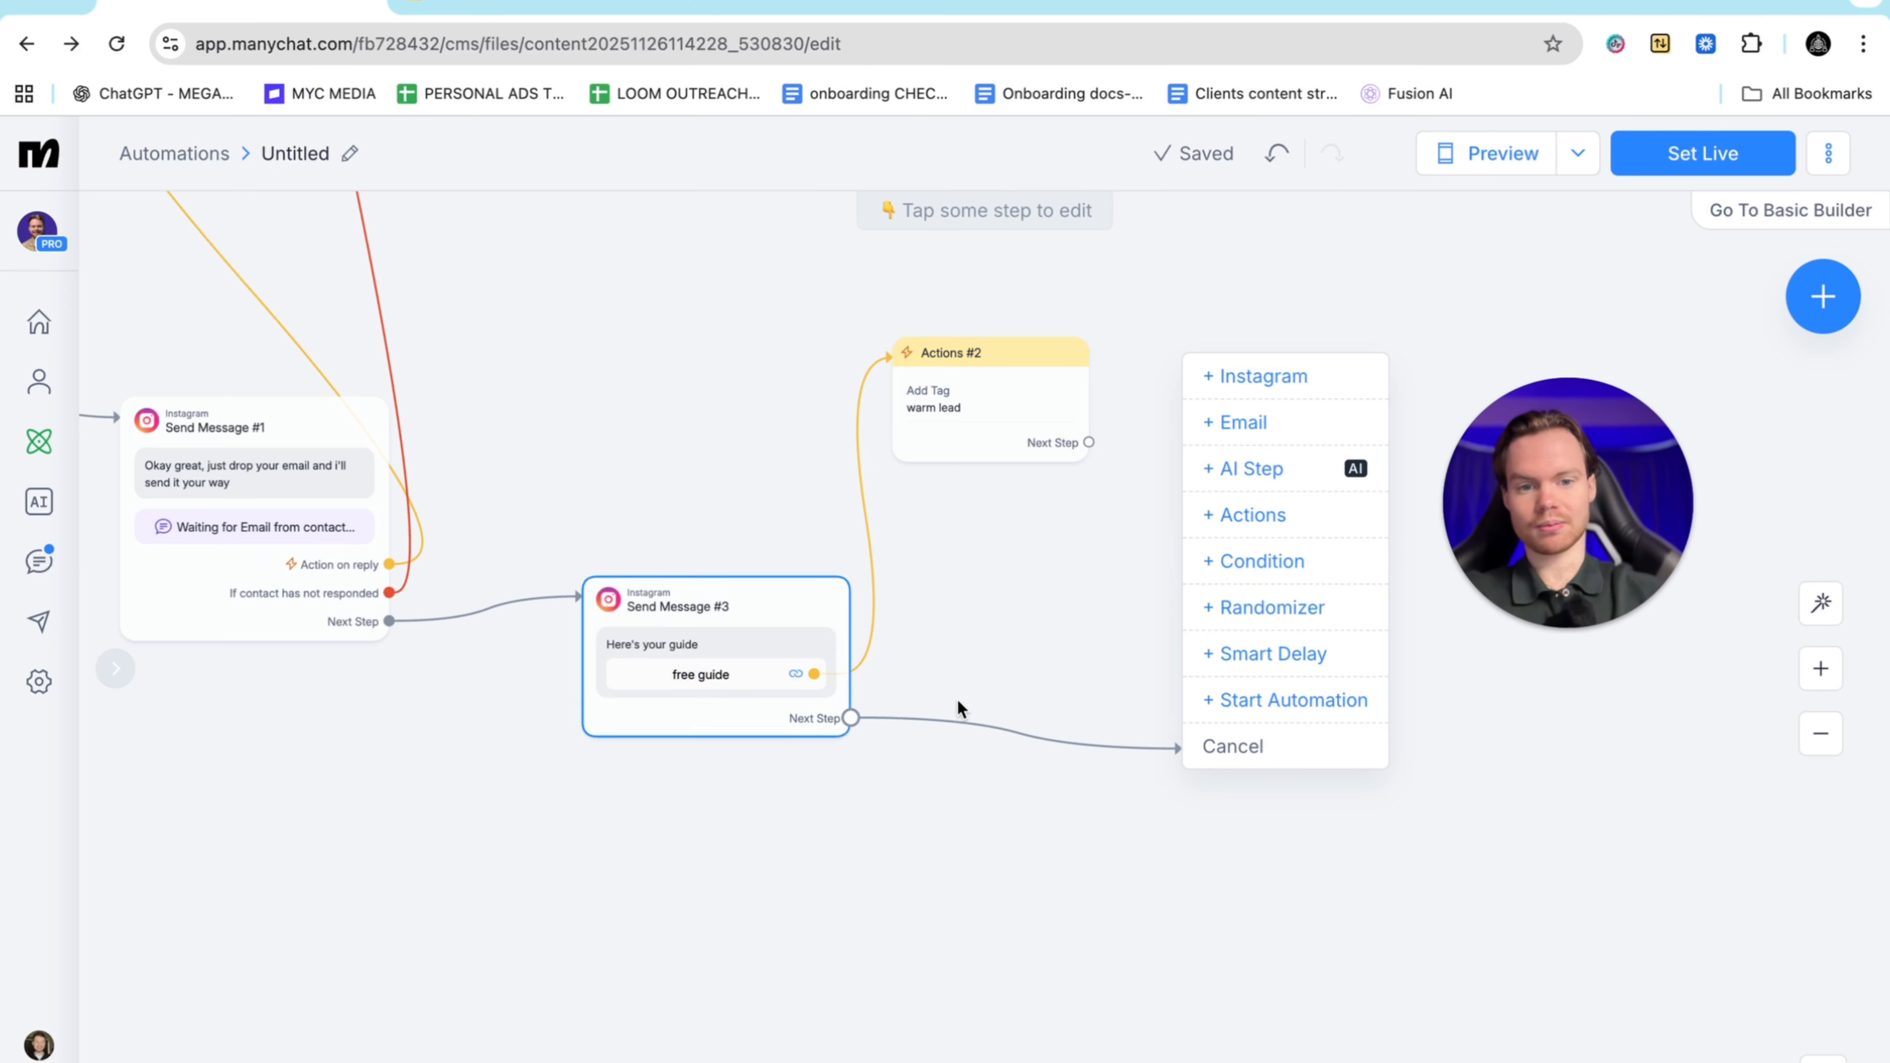
left_click(1258, 654)
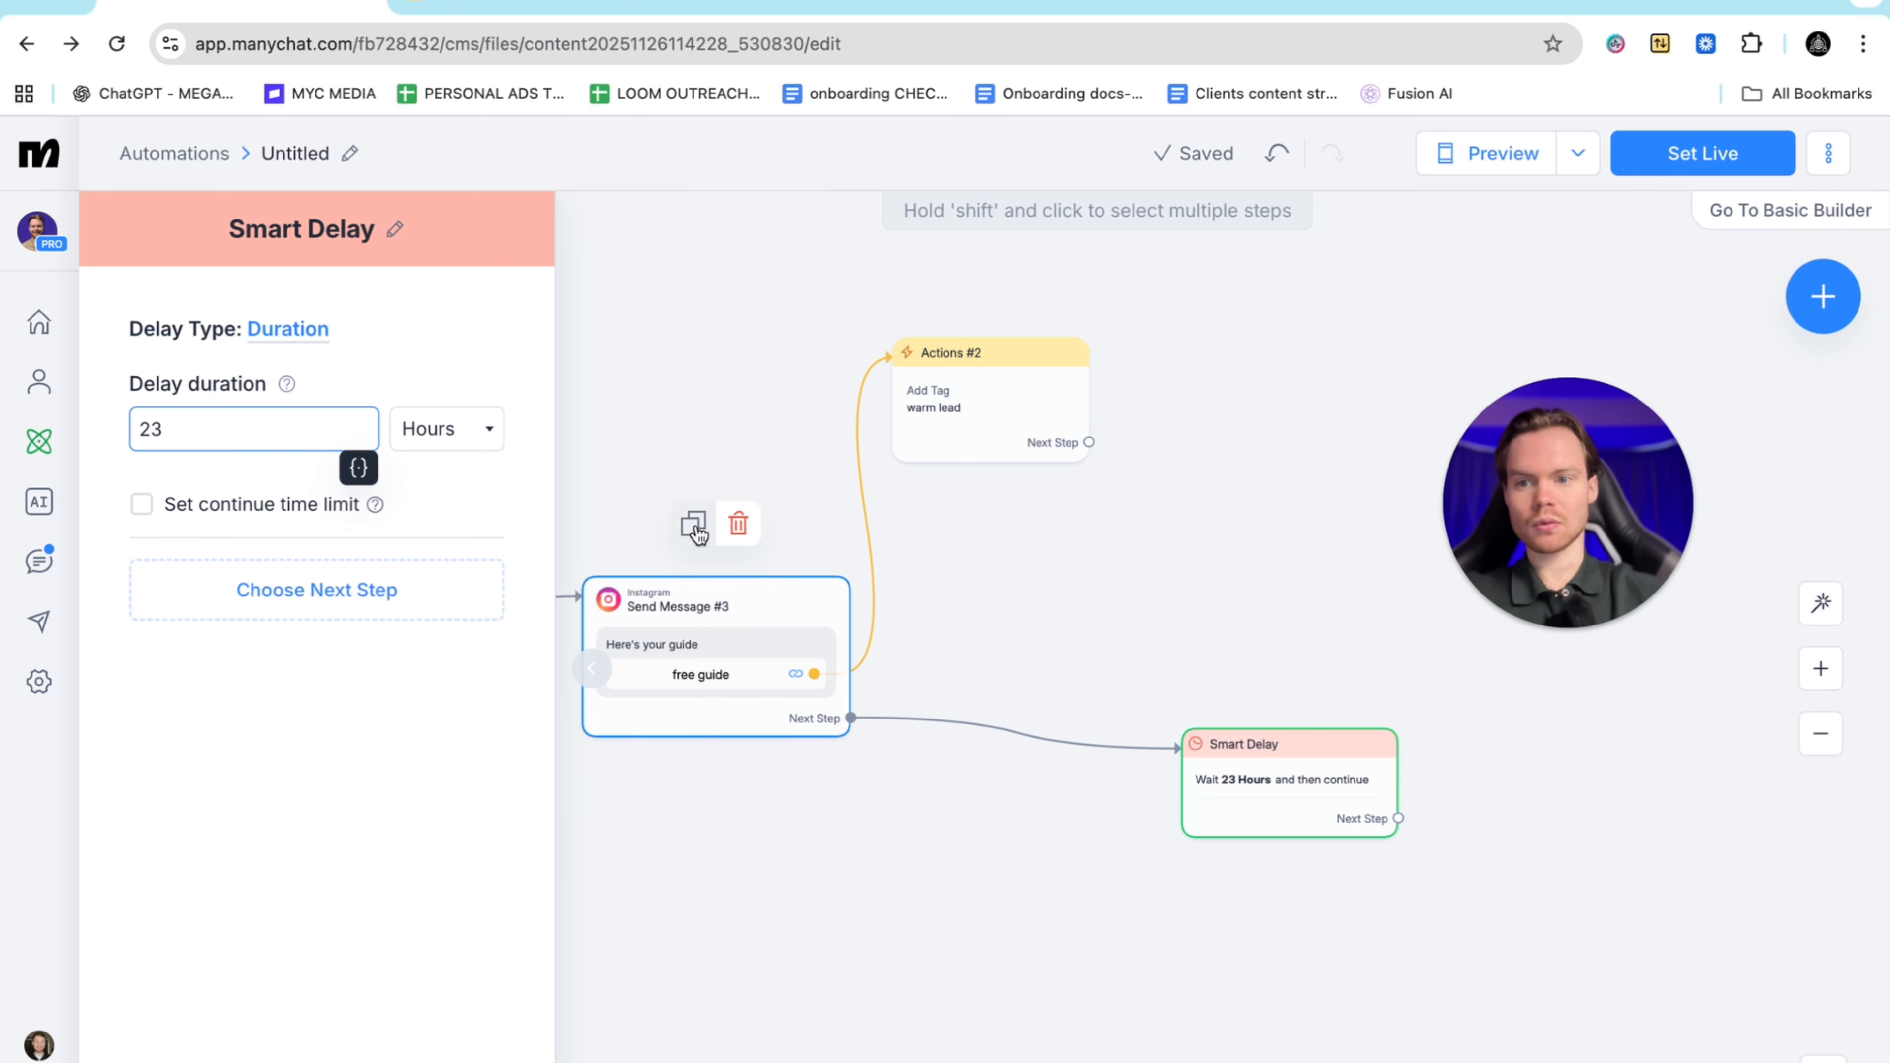
Set the Smart Delay to 4 Hours and pull a new connection from its Next Step
left_click(476, 428)
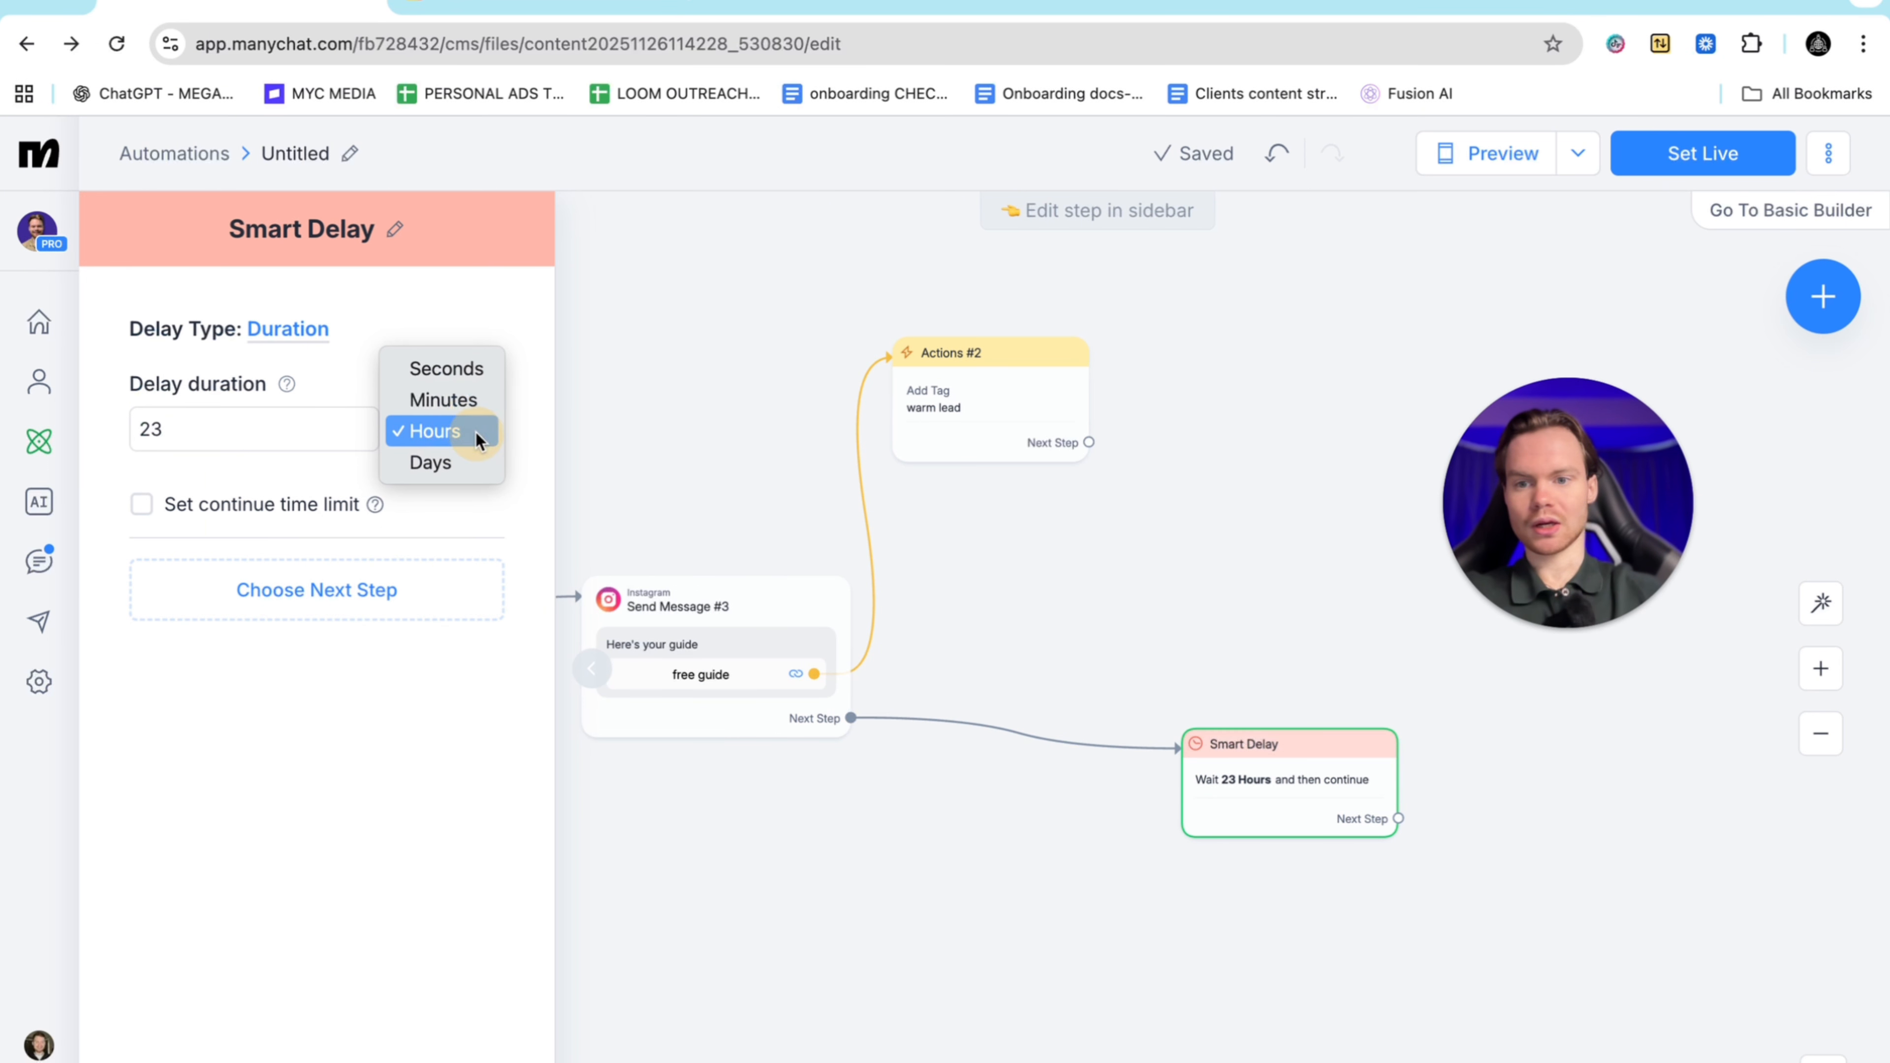
left_click(433, 432)
left_click(261, 429)
key("BackSpace")
key("BackSpace")
type("4")
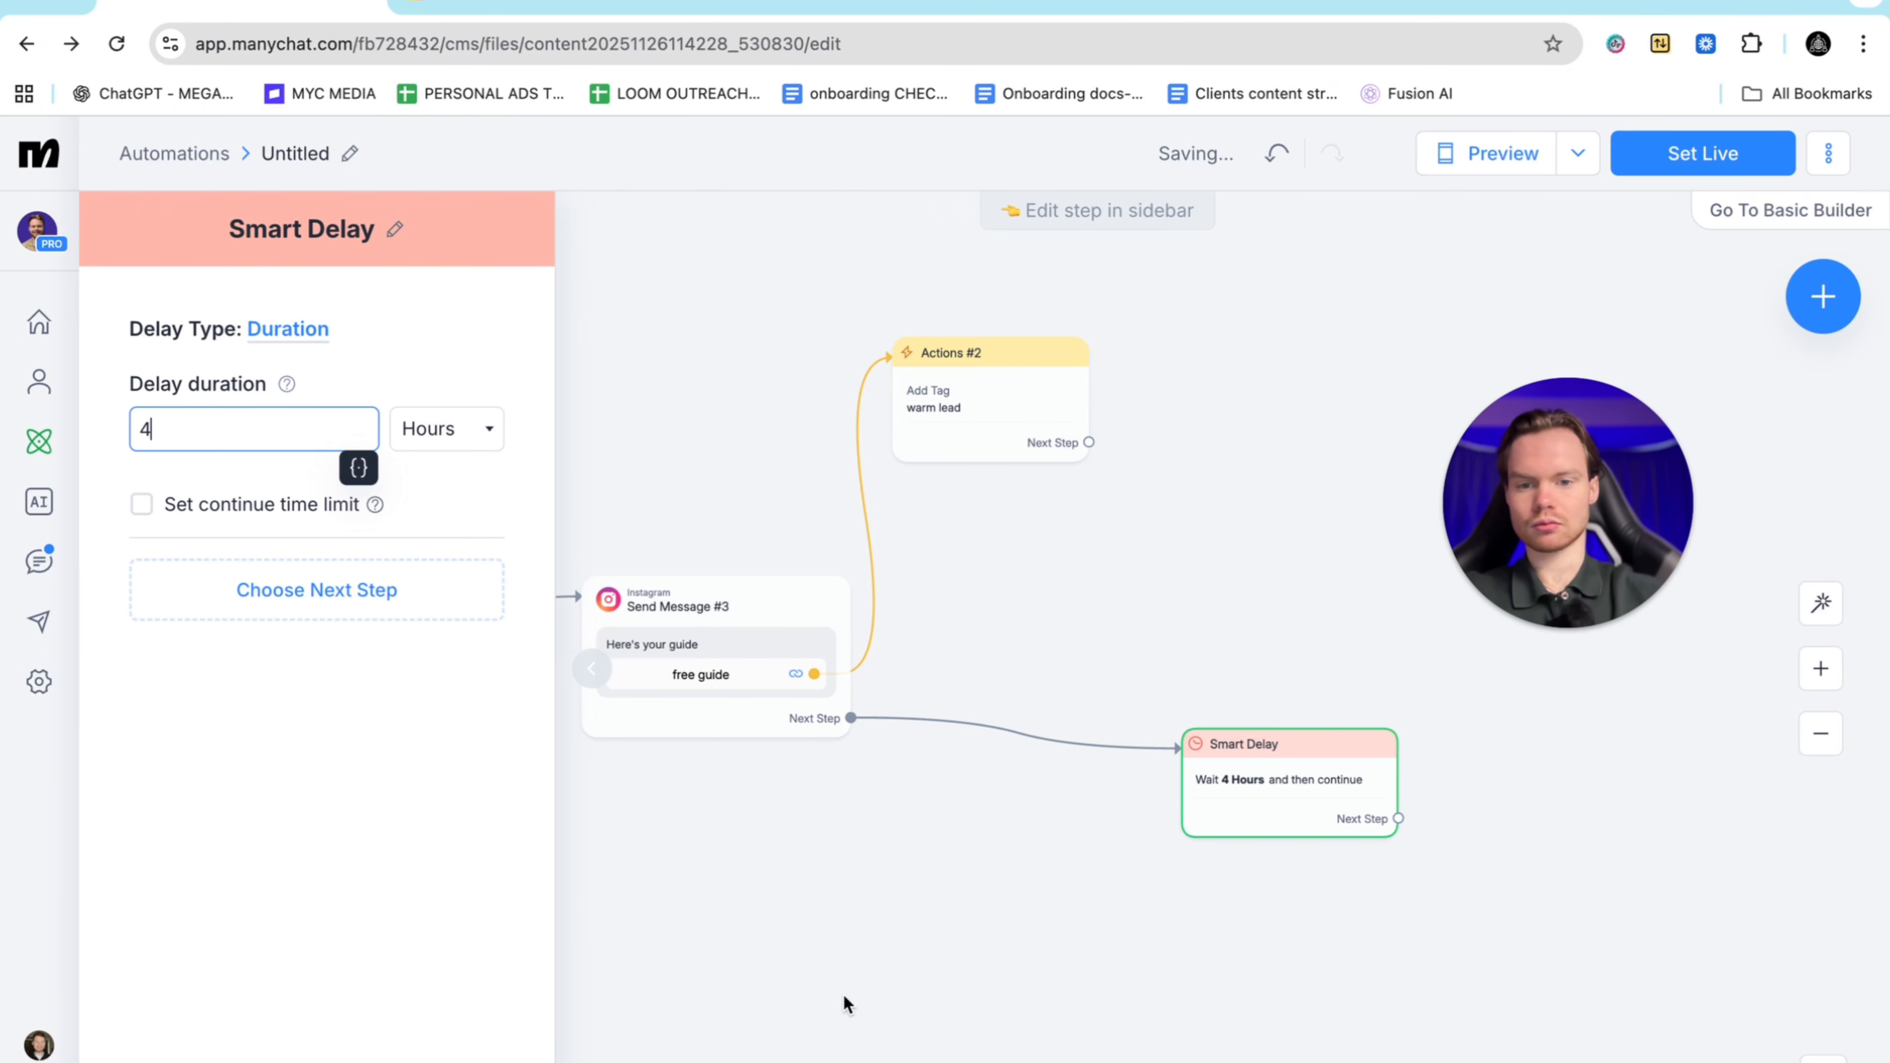
left_click(845, 1005)
scroll(875, 1011, "right", 10)
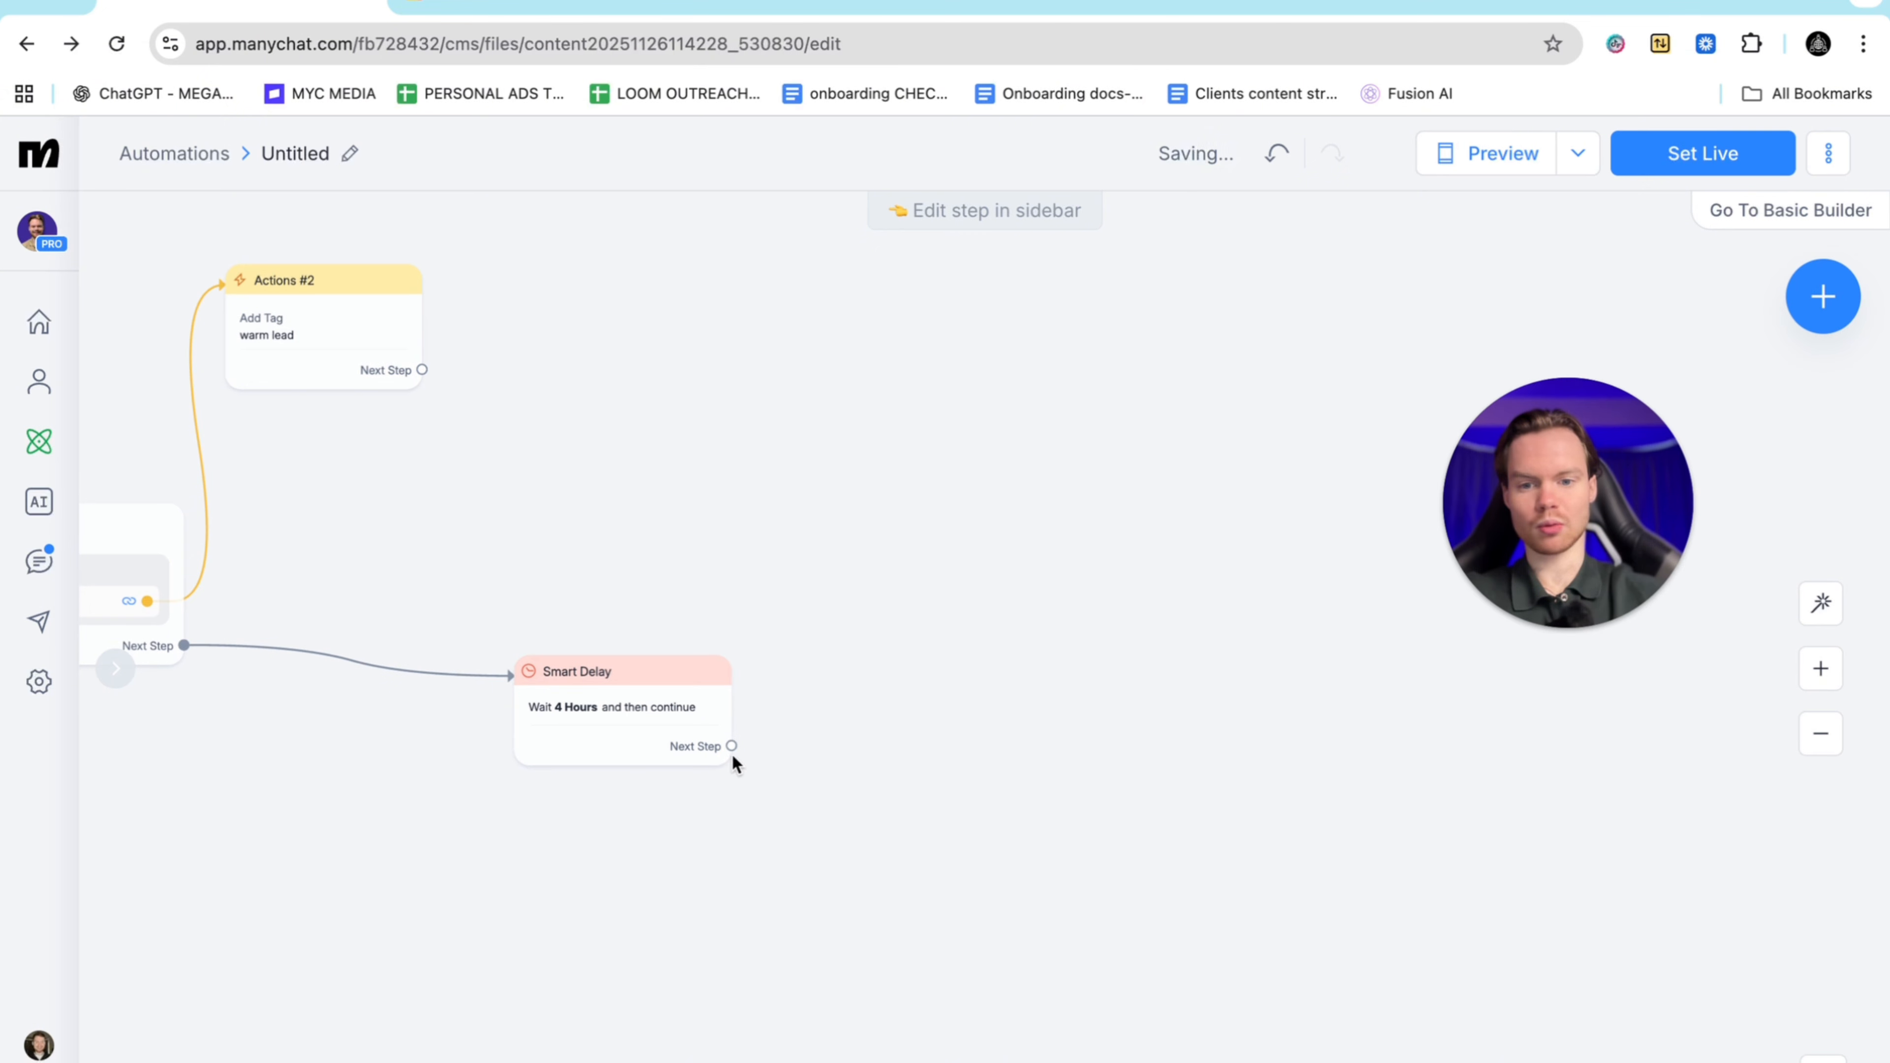
left_click_drag(732, 746, 964, 622)
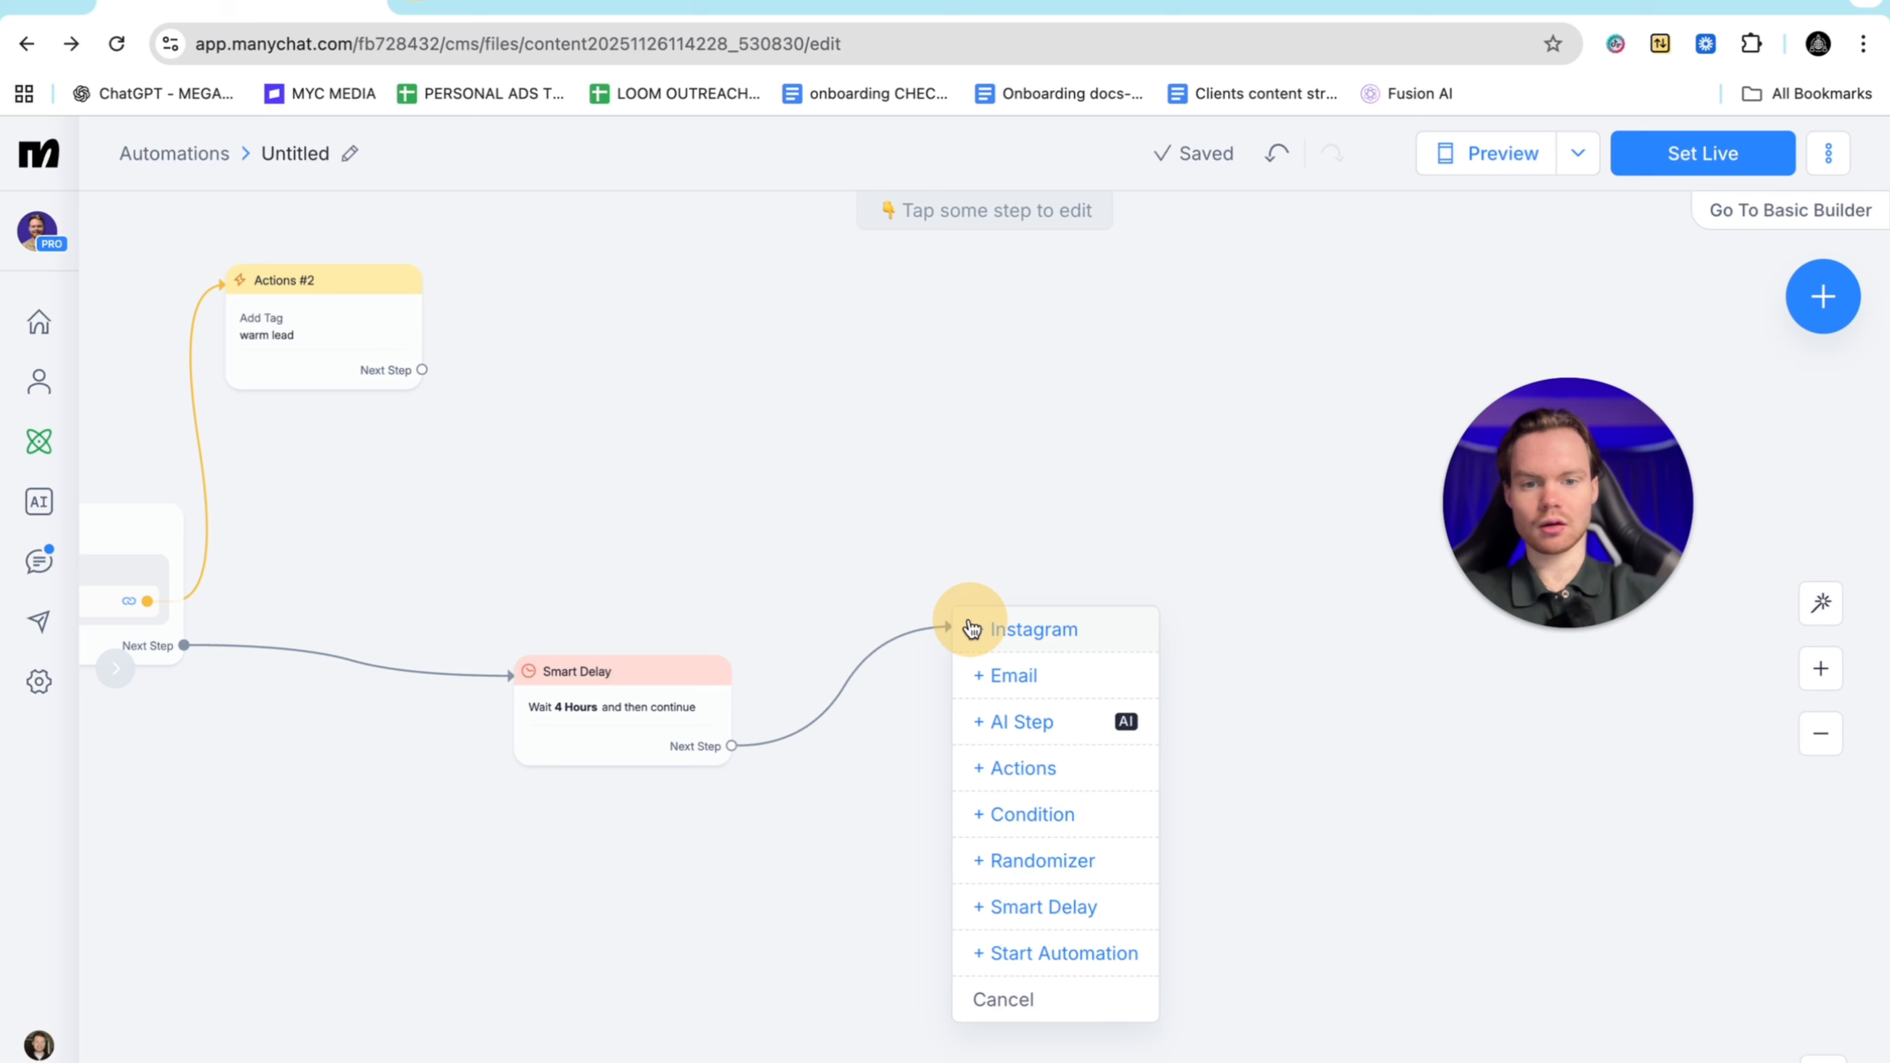
Add Send Message #4 after the delay with the text 'Yooo', then show the extra content blocks
left_click(1023, 631)
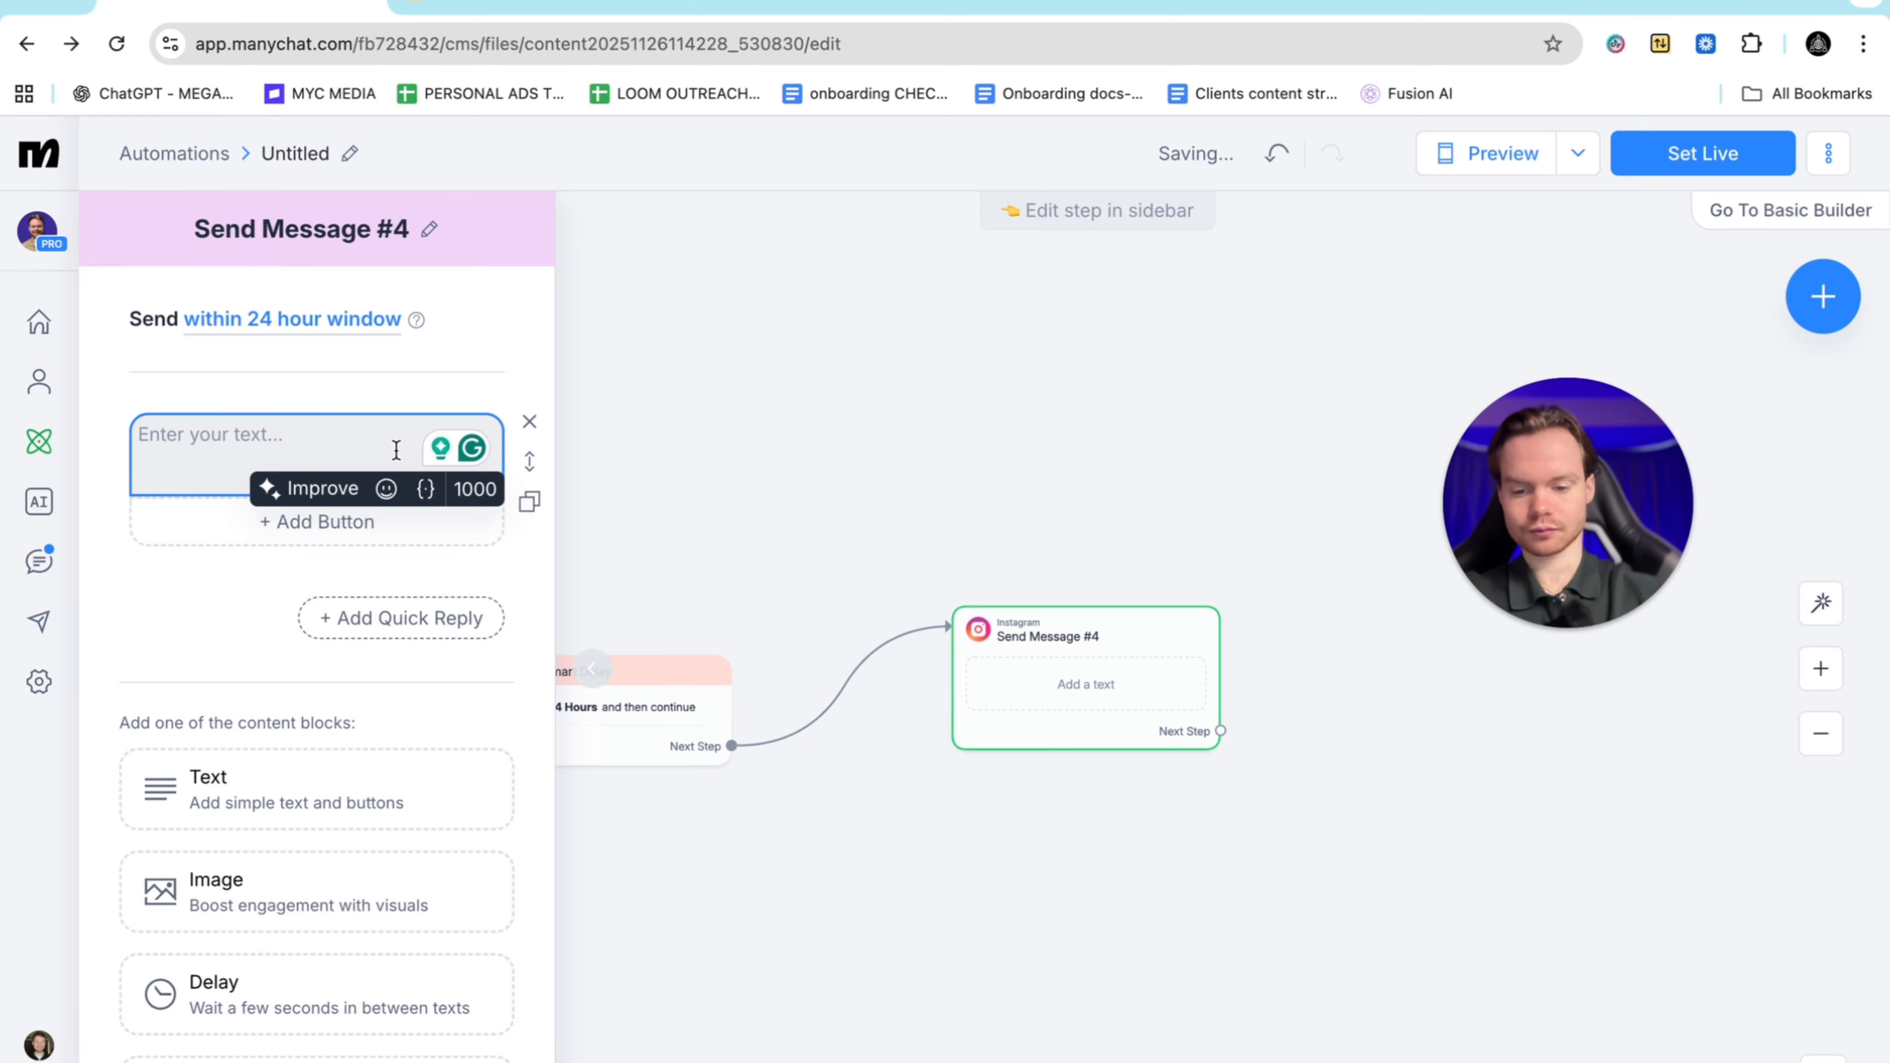
type("Yooo")
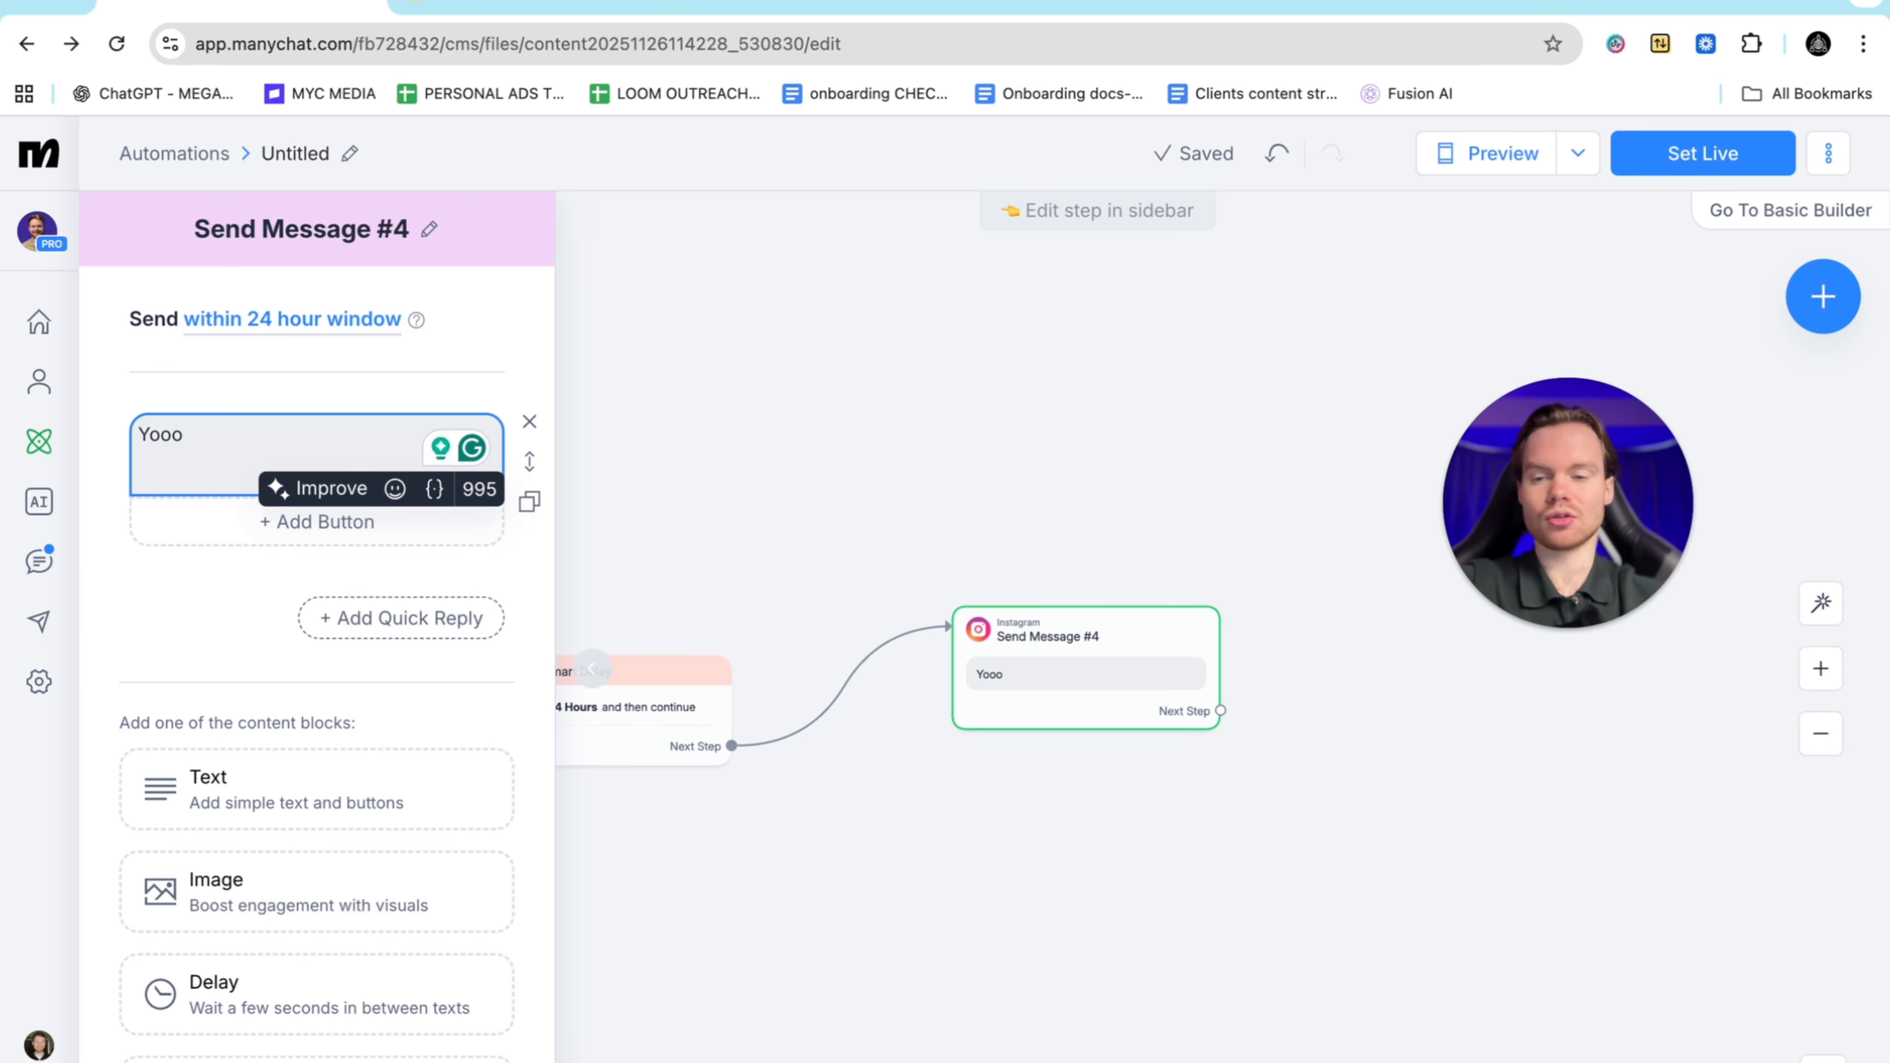
left_click(358, 640)
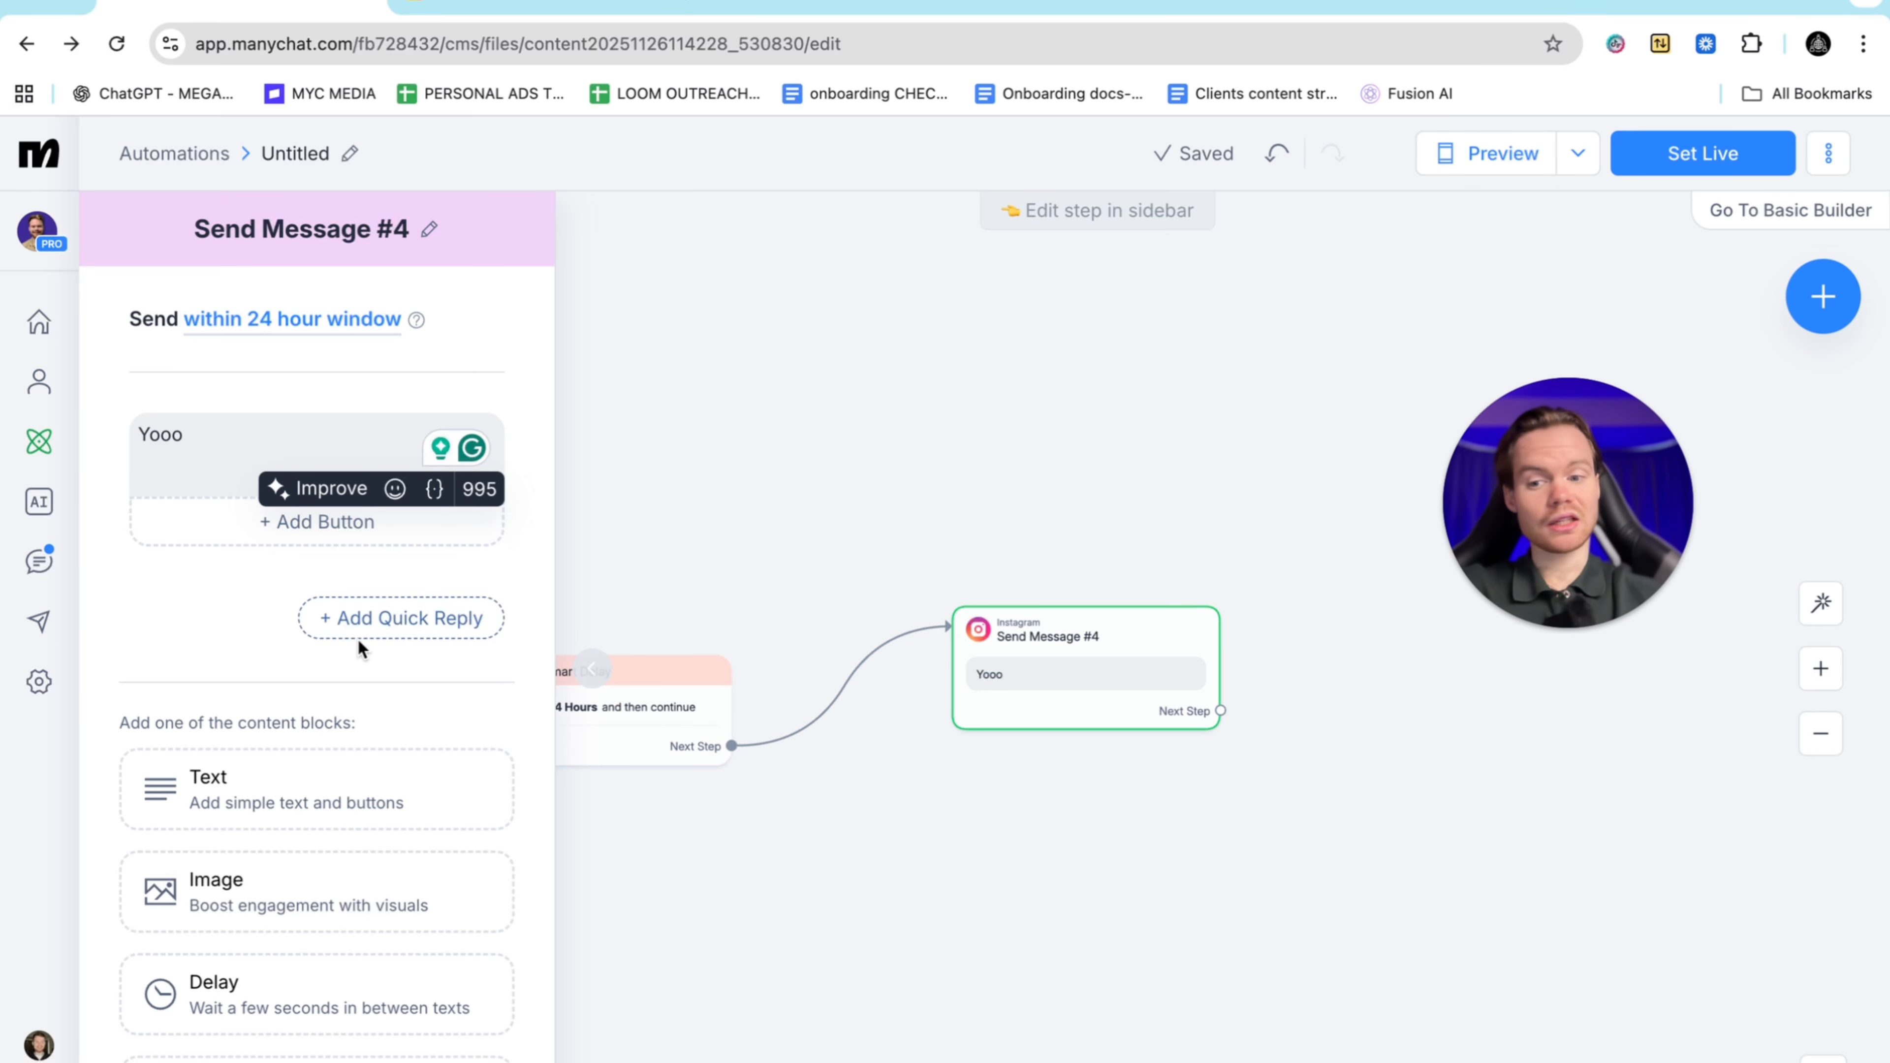
scroll(357, 638, "down", 3)
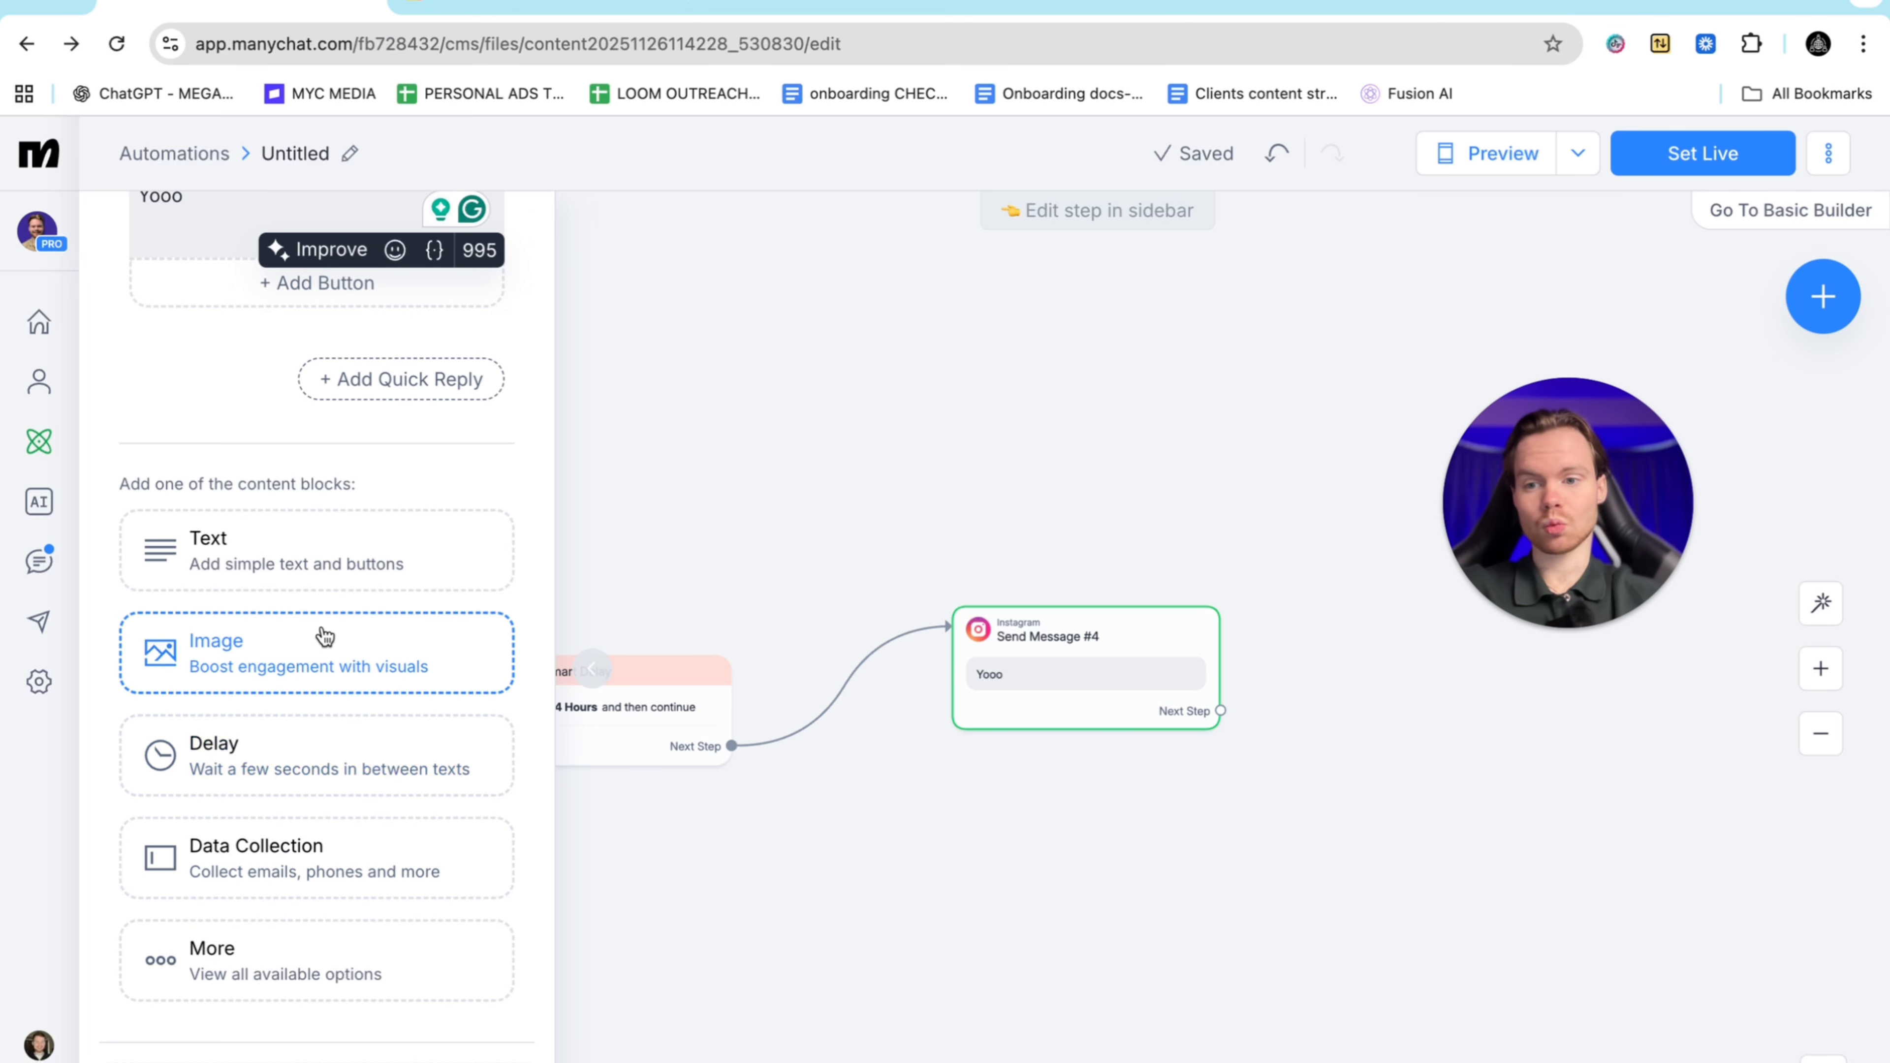
left_click(260, 962)
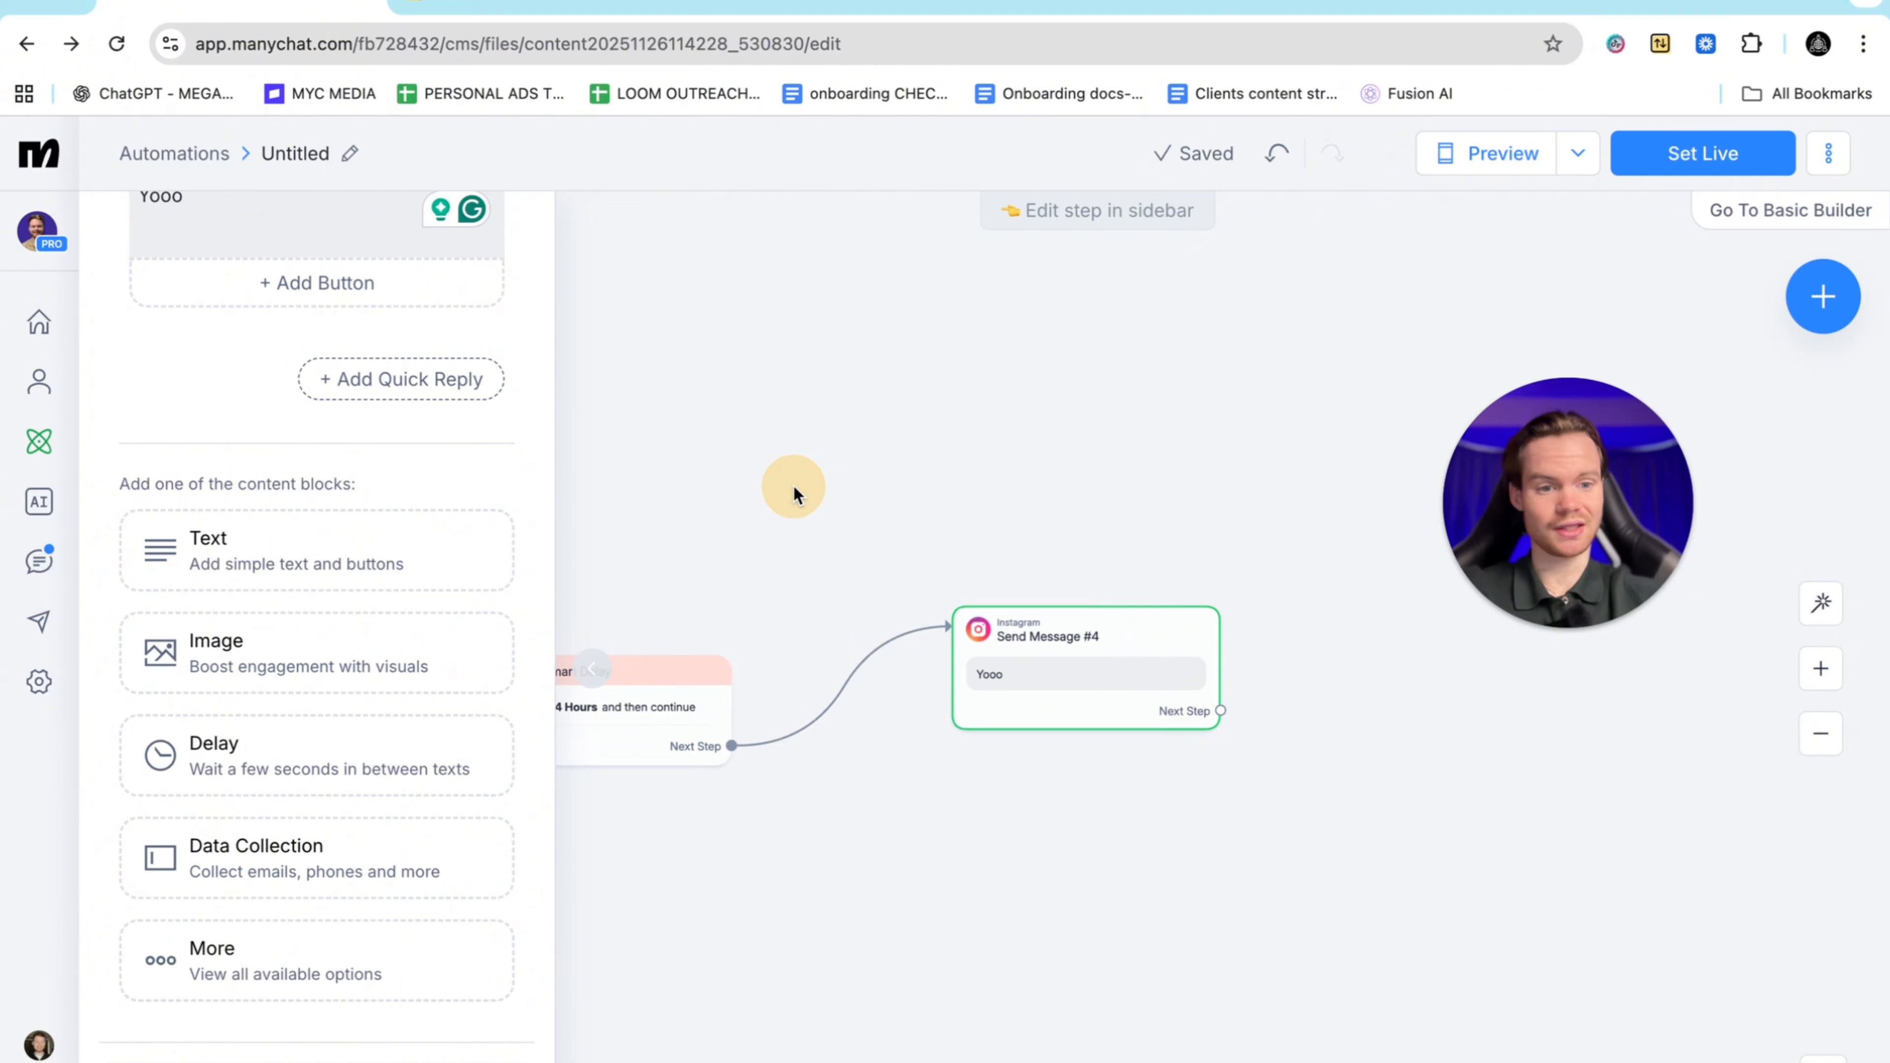
Extend the message to ask how they found the free guide, then duplicate it
scroll(336, 434, "up", 3)
left_click(228, 432)
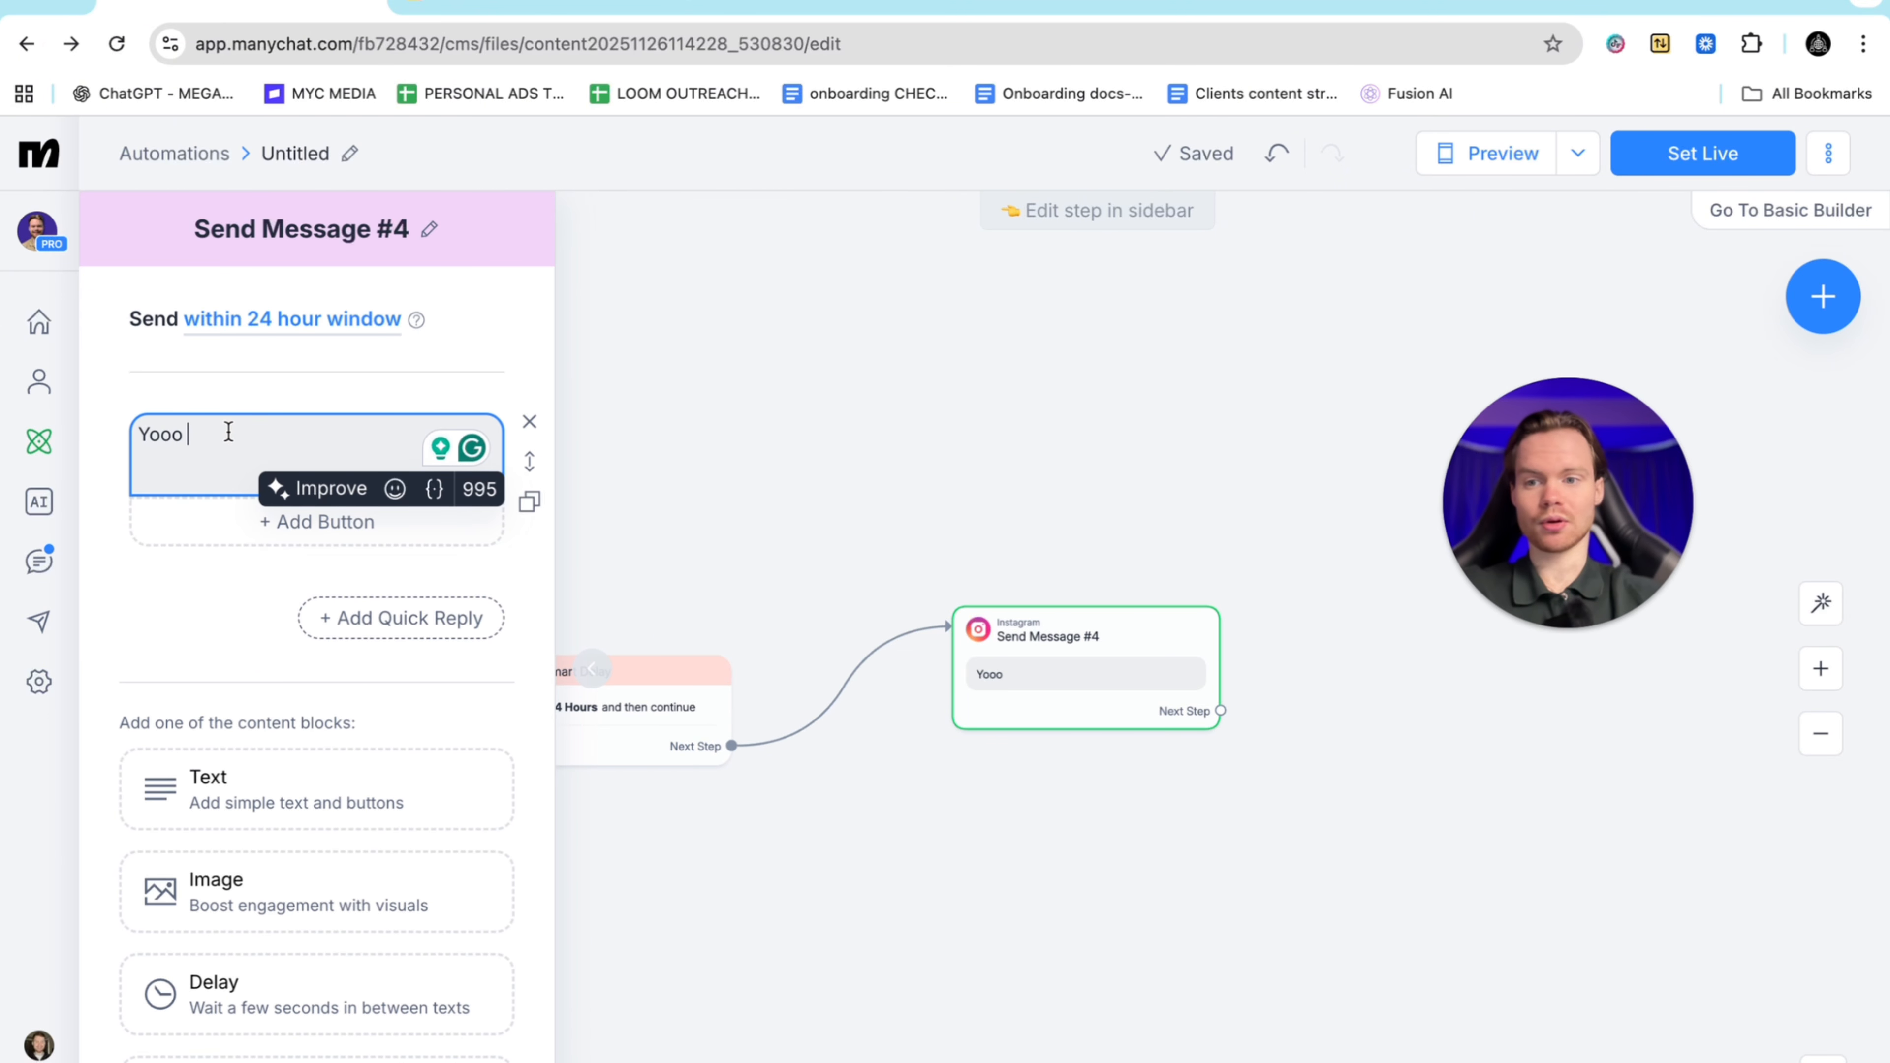
type("hiow did you find the")
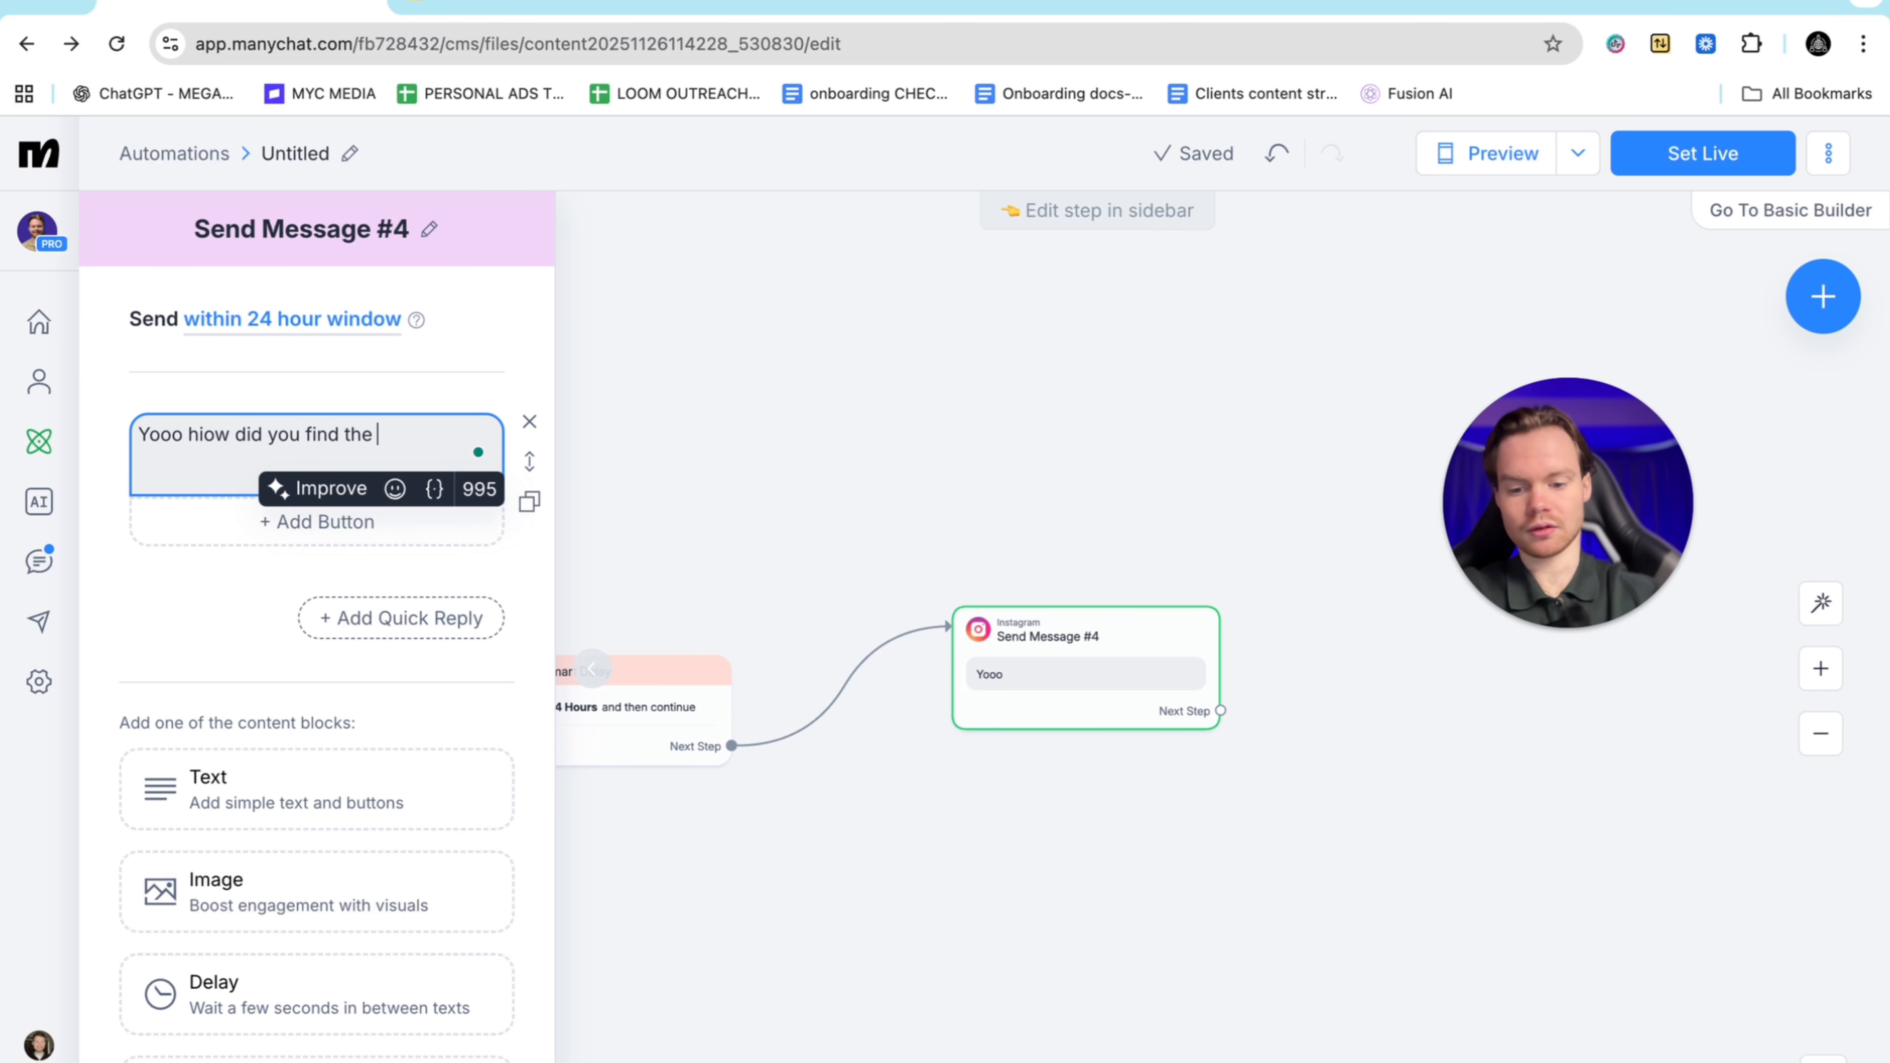
type("?")
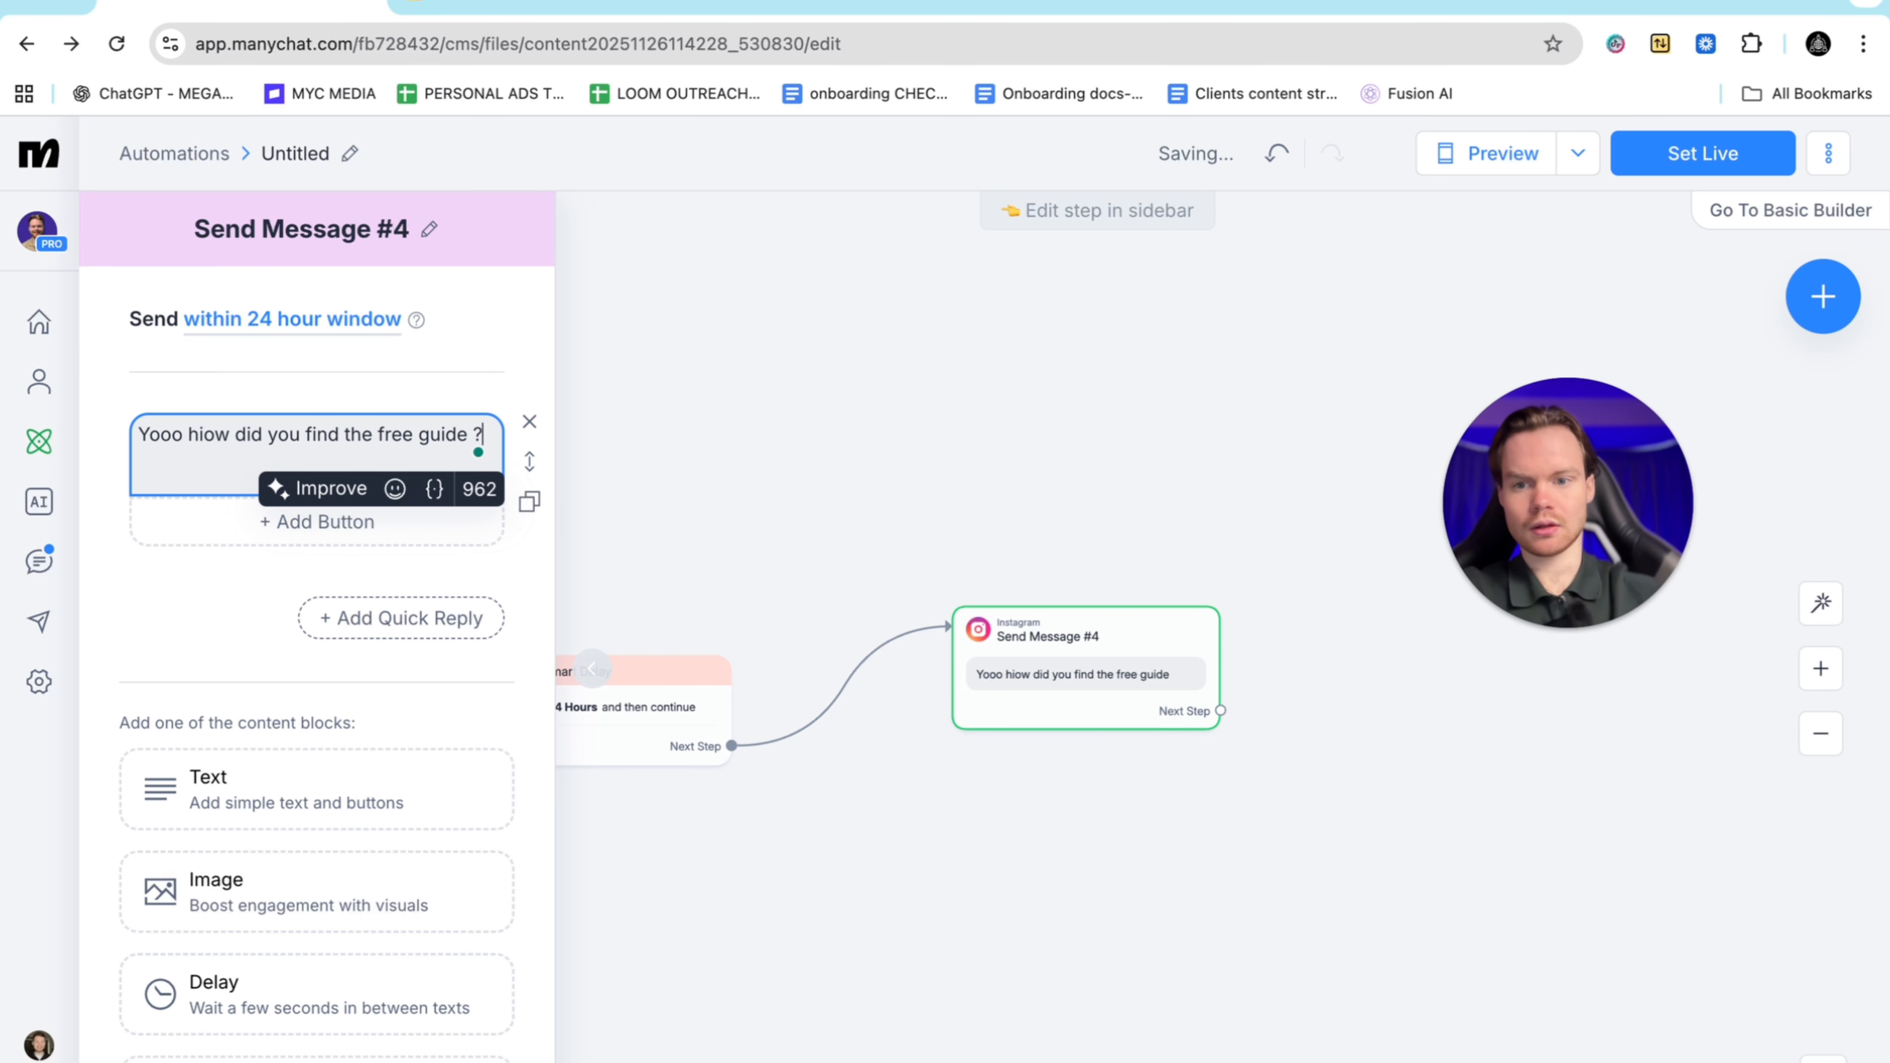
left_click(459, 517)
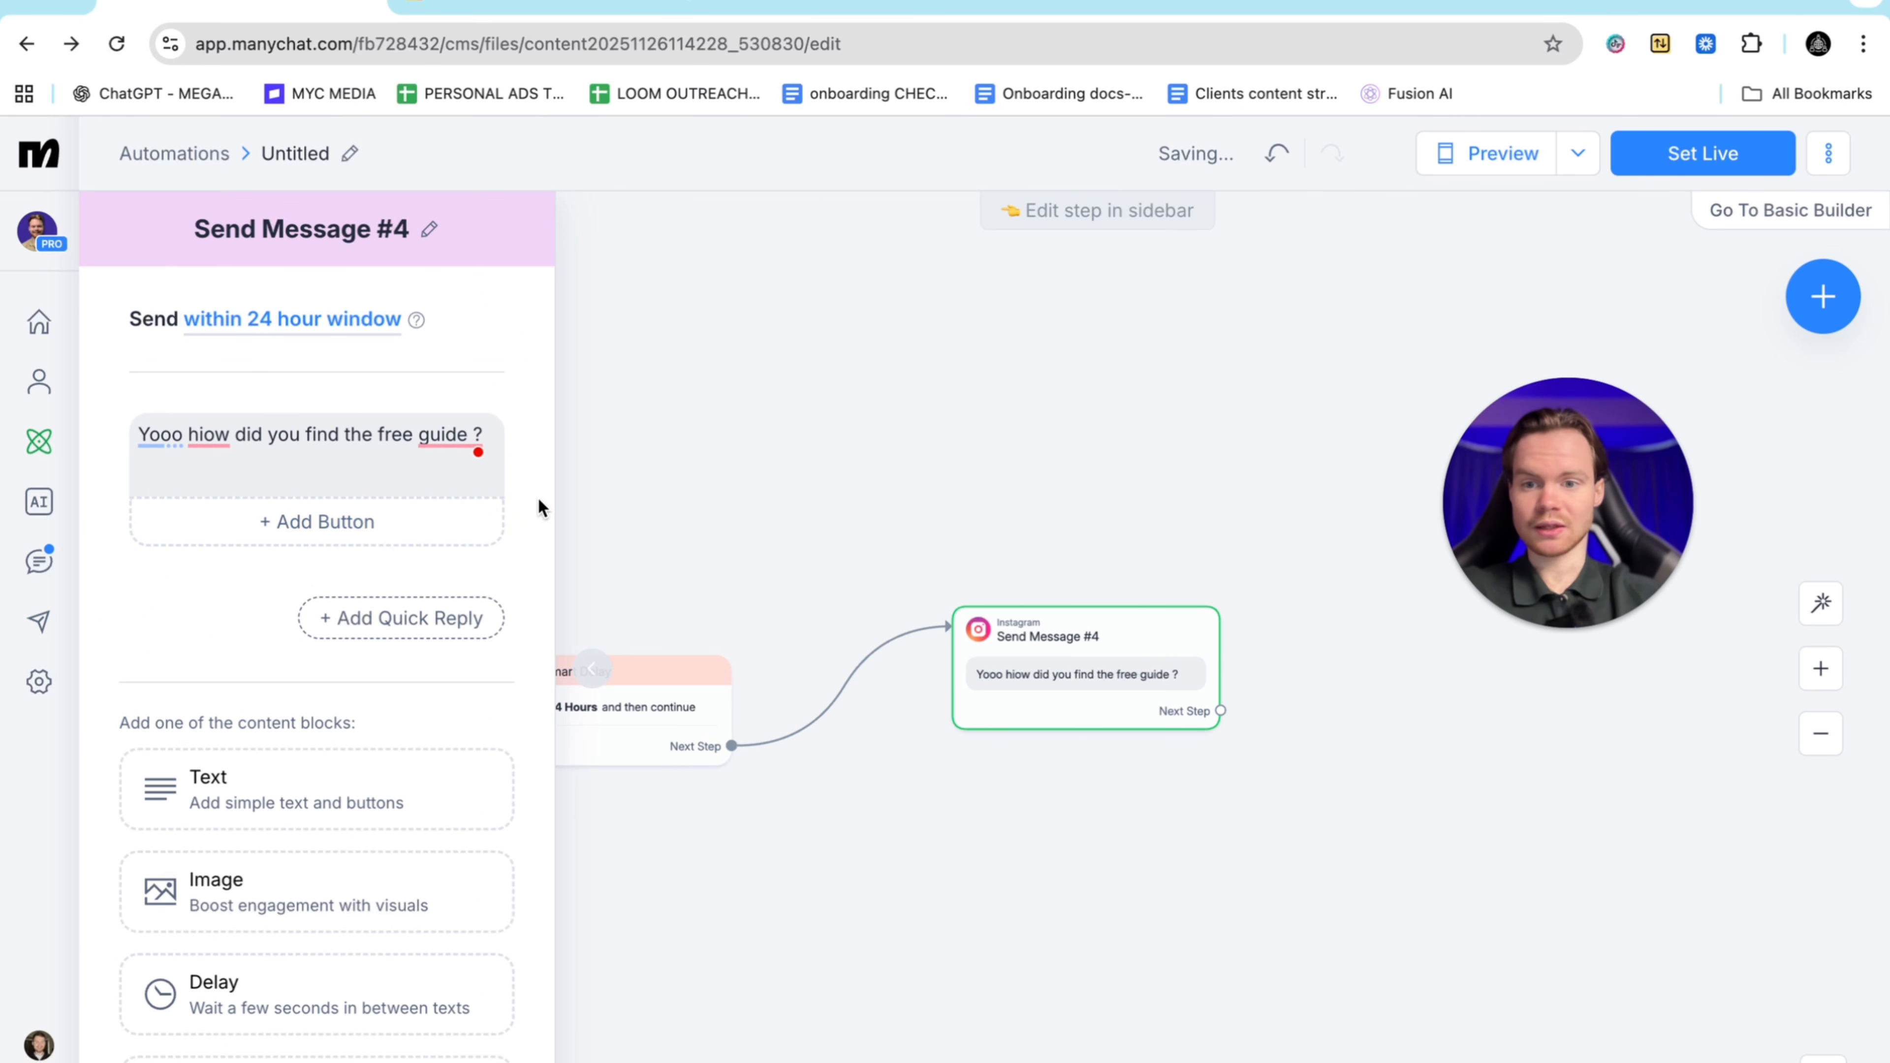
left_click(529, 502)
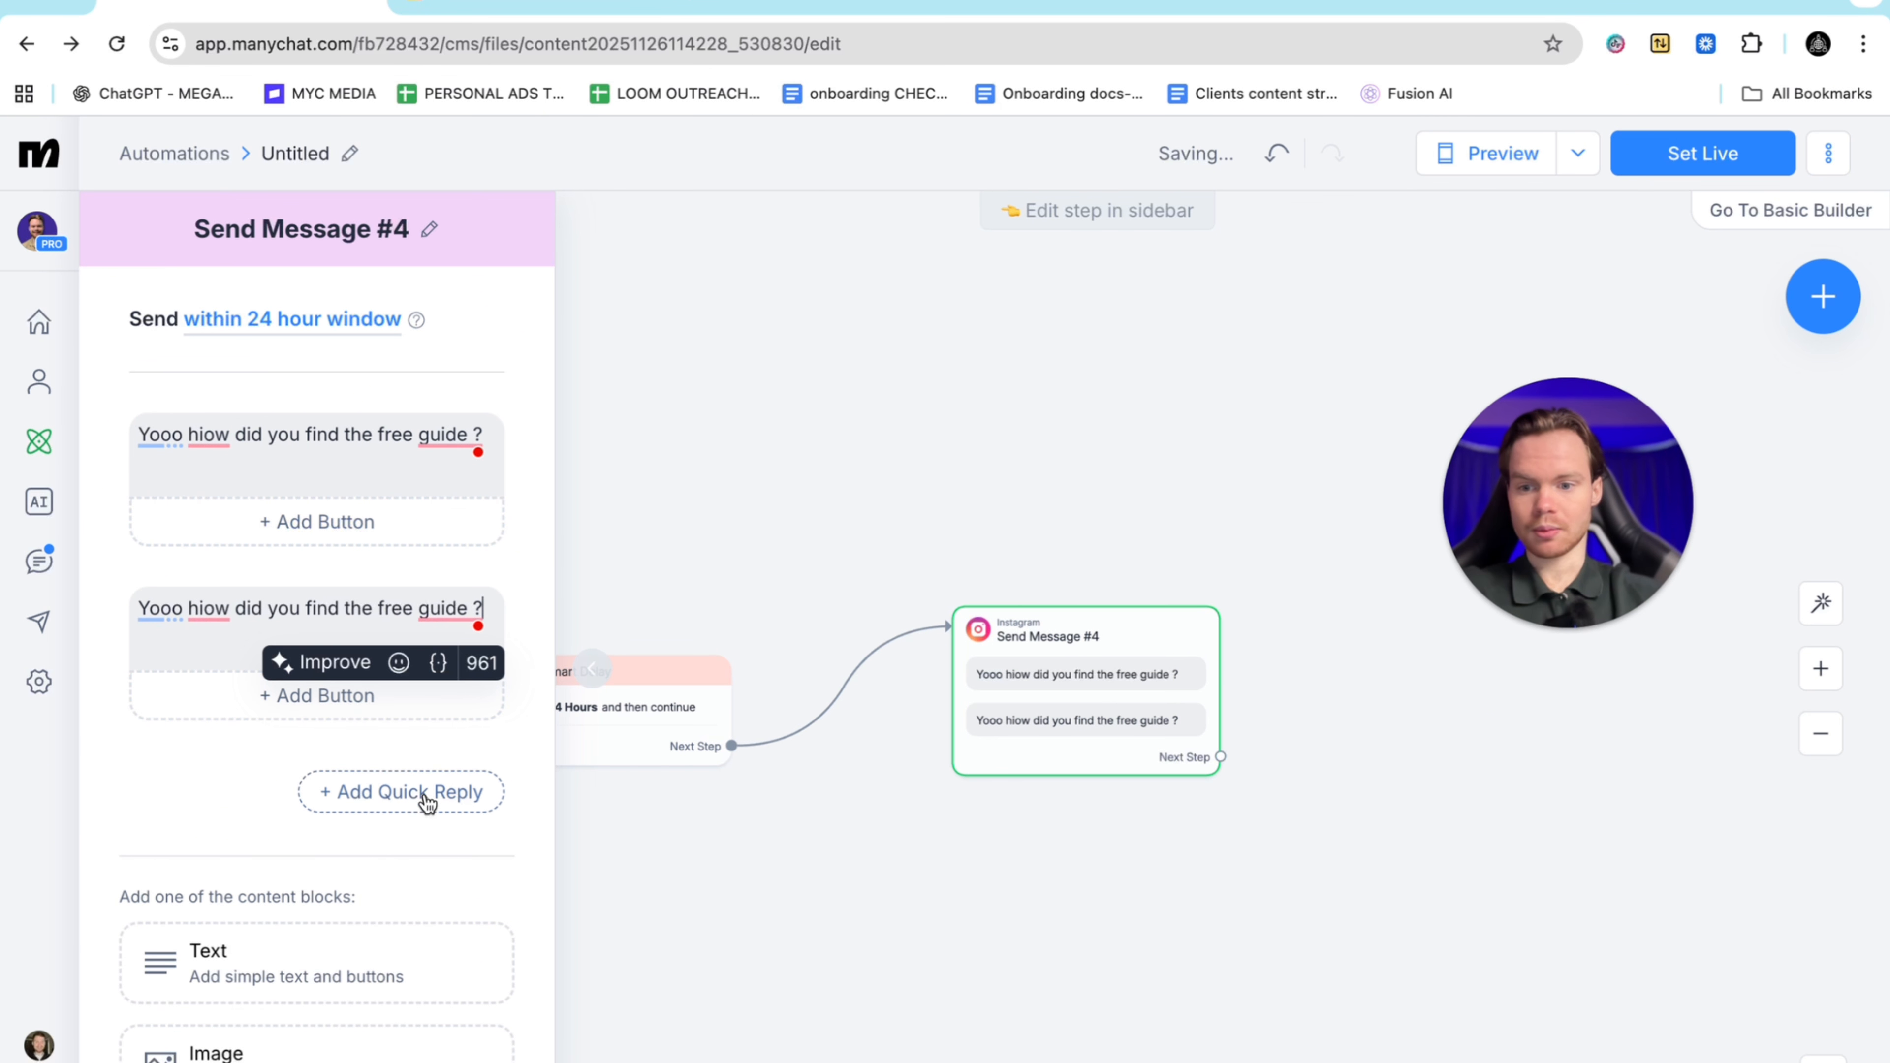
Add a Delay block between the two messages and set it to 4 seconds
scroll(326, 921, "down", 3)
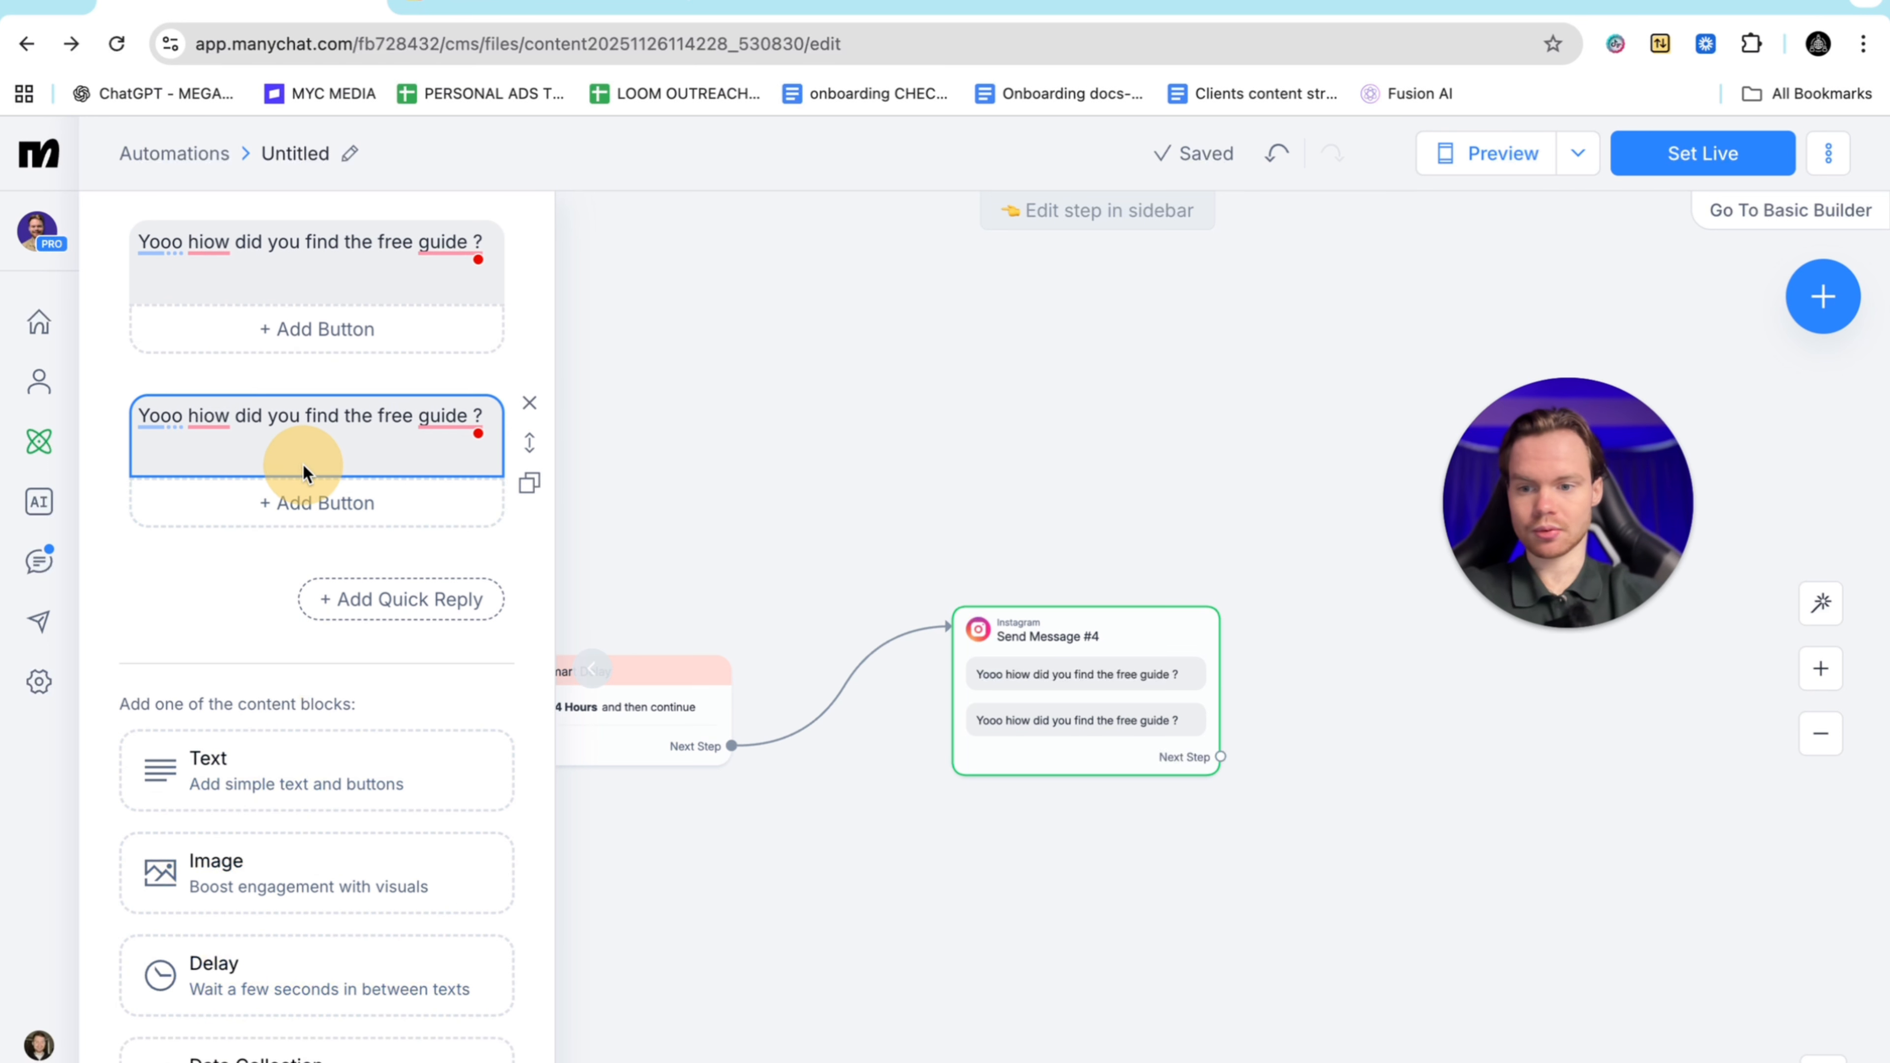
left_click(281, 960)
scroll(312, 670, "up", 3)
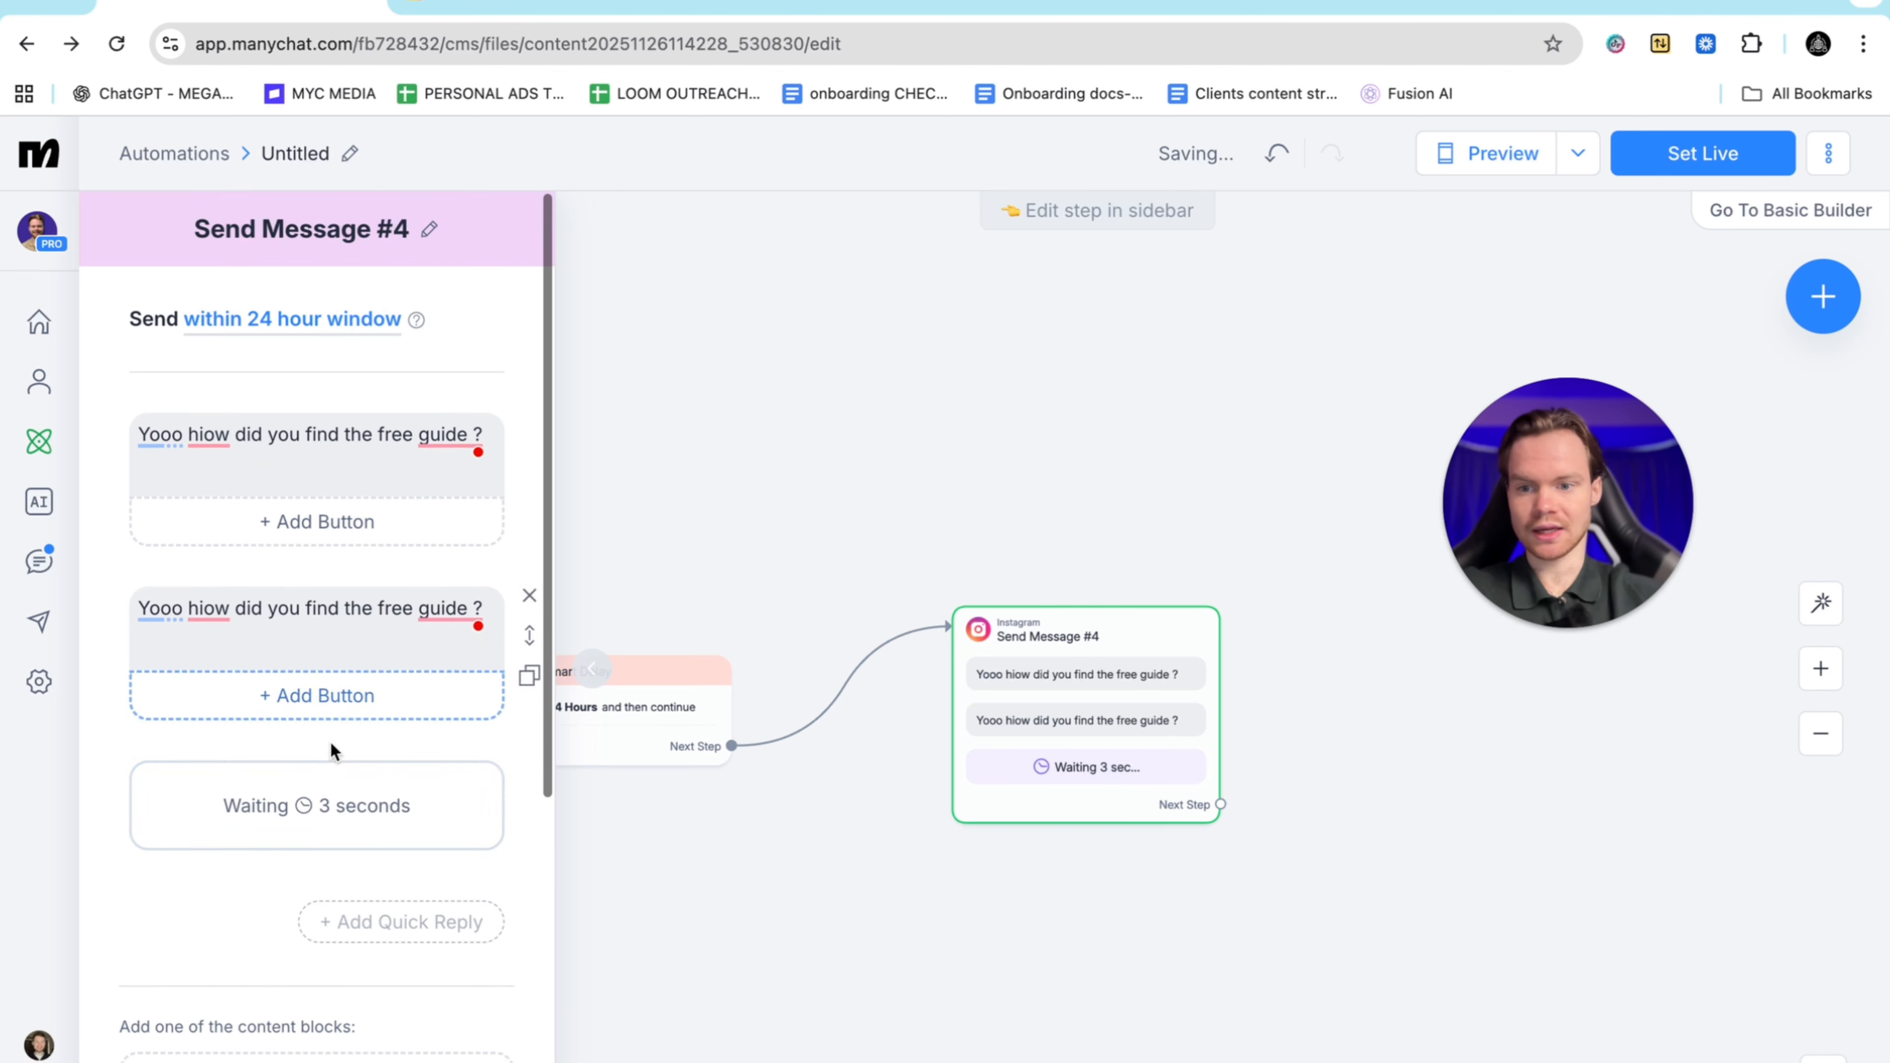
left_click_drag(529, 809, 477, 629)
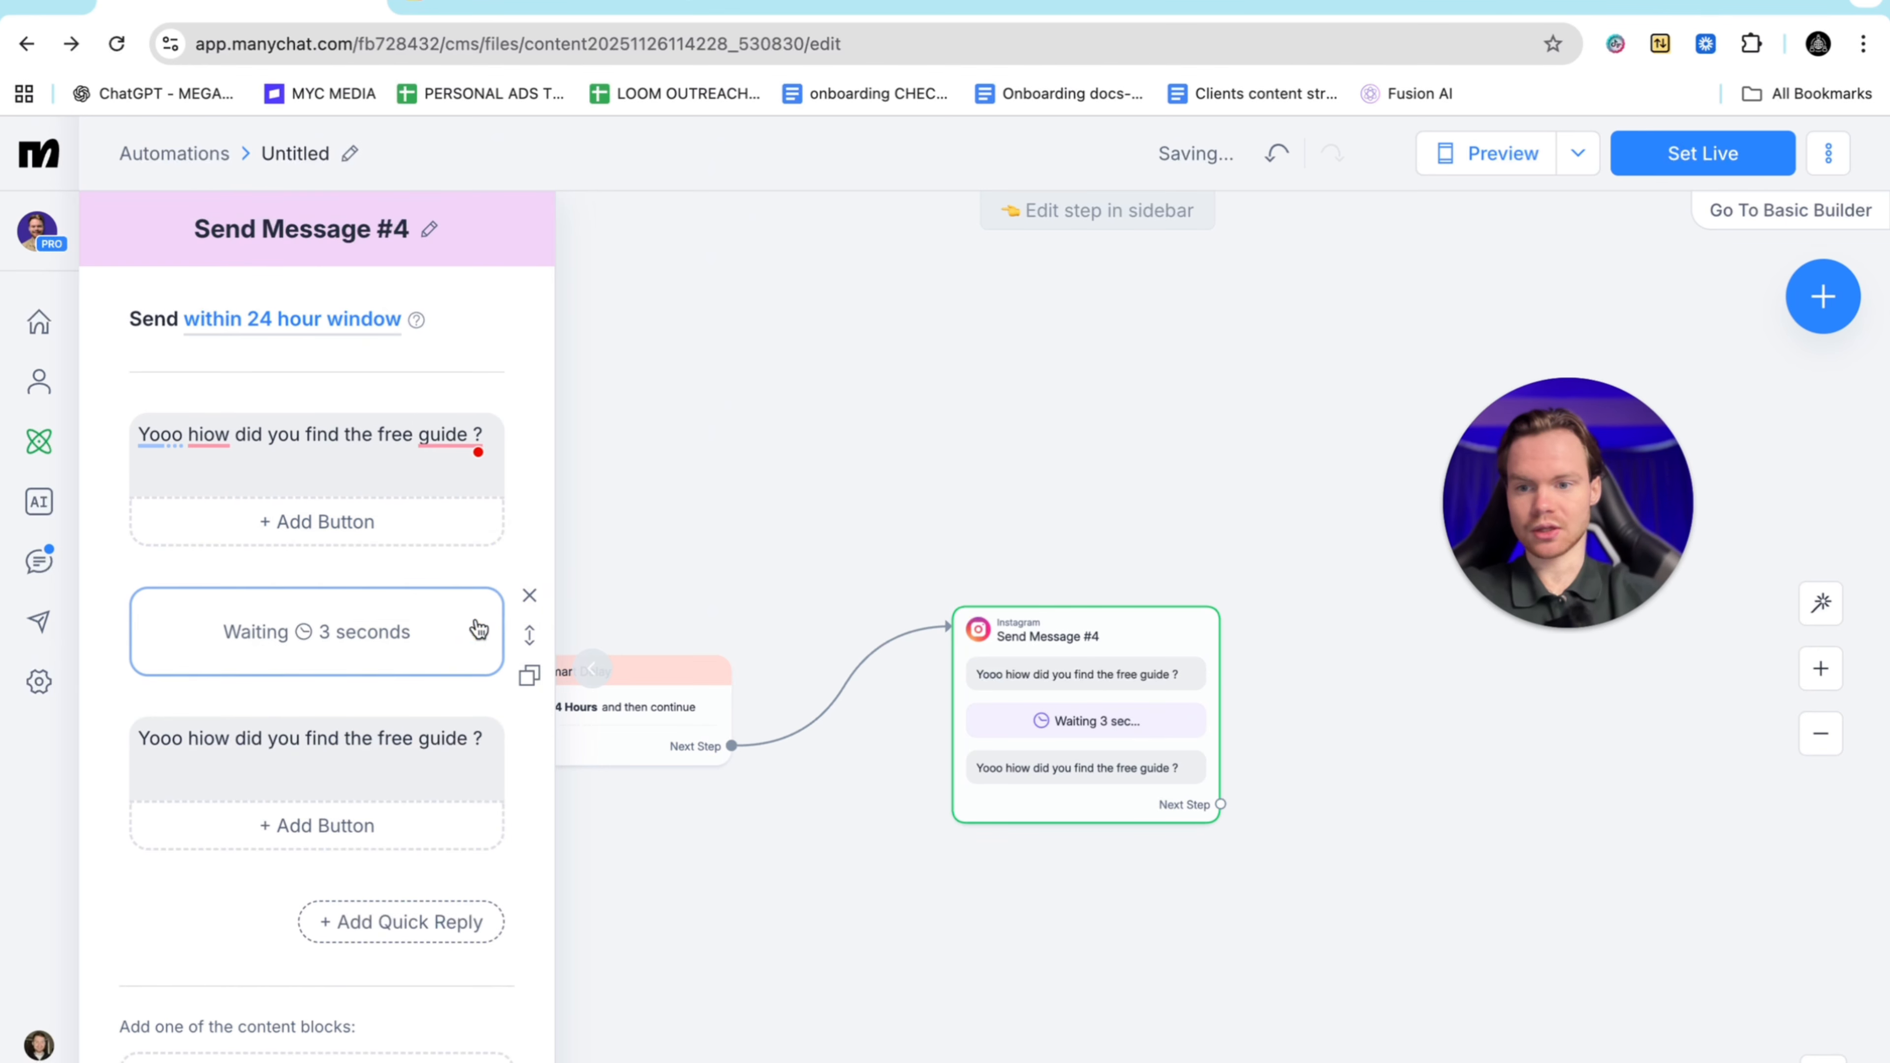
left_click(397, 635)
left_click(634, 687)
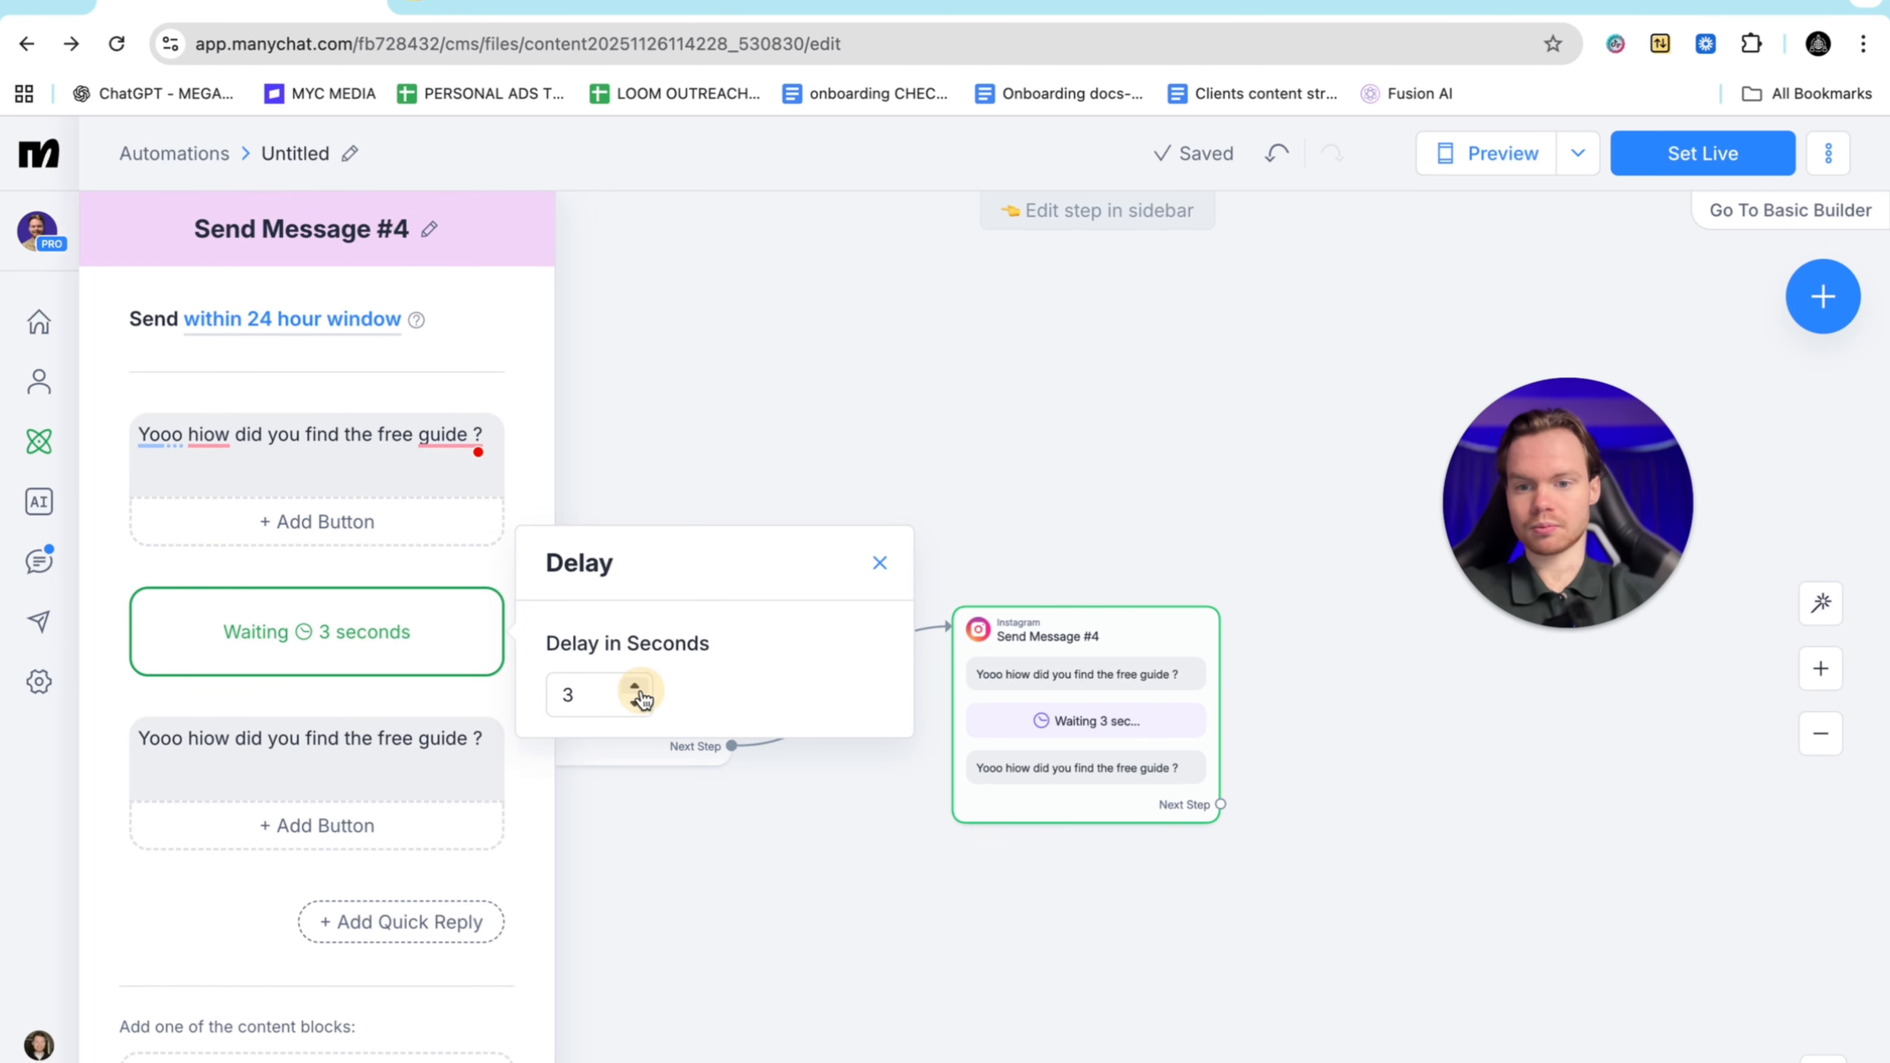
Clear the copied message's text and correct the misspelling 'hiow' to 'how'
left_click(366, 745)
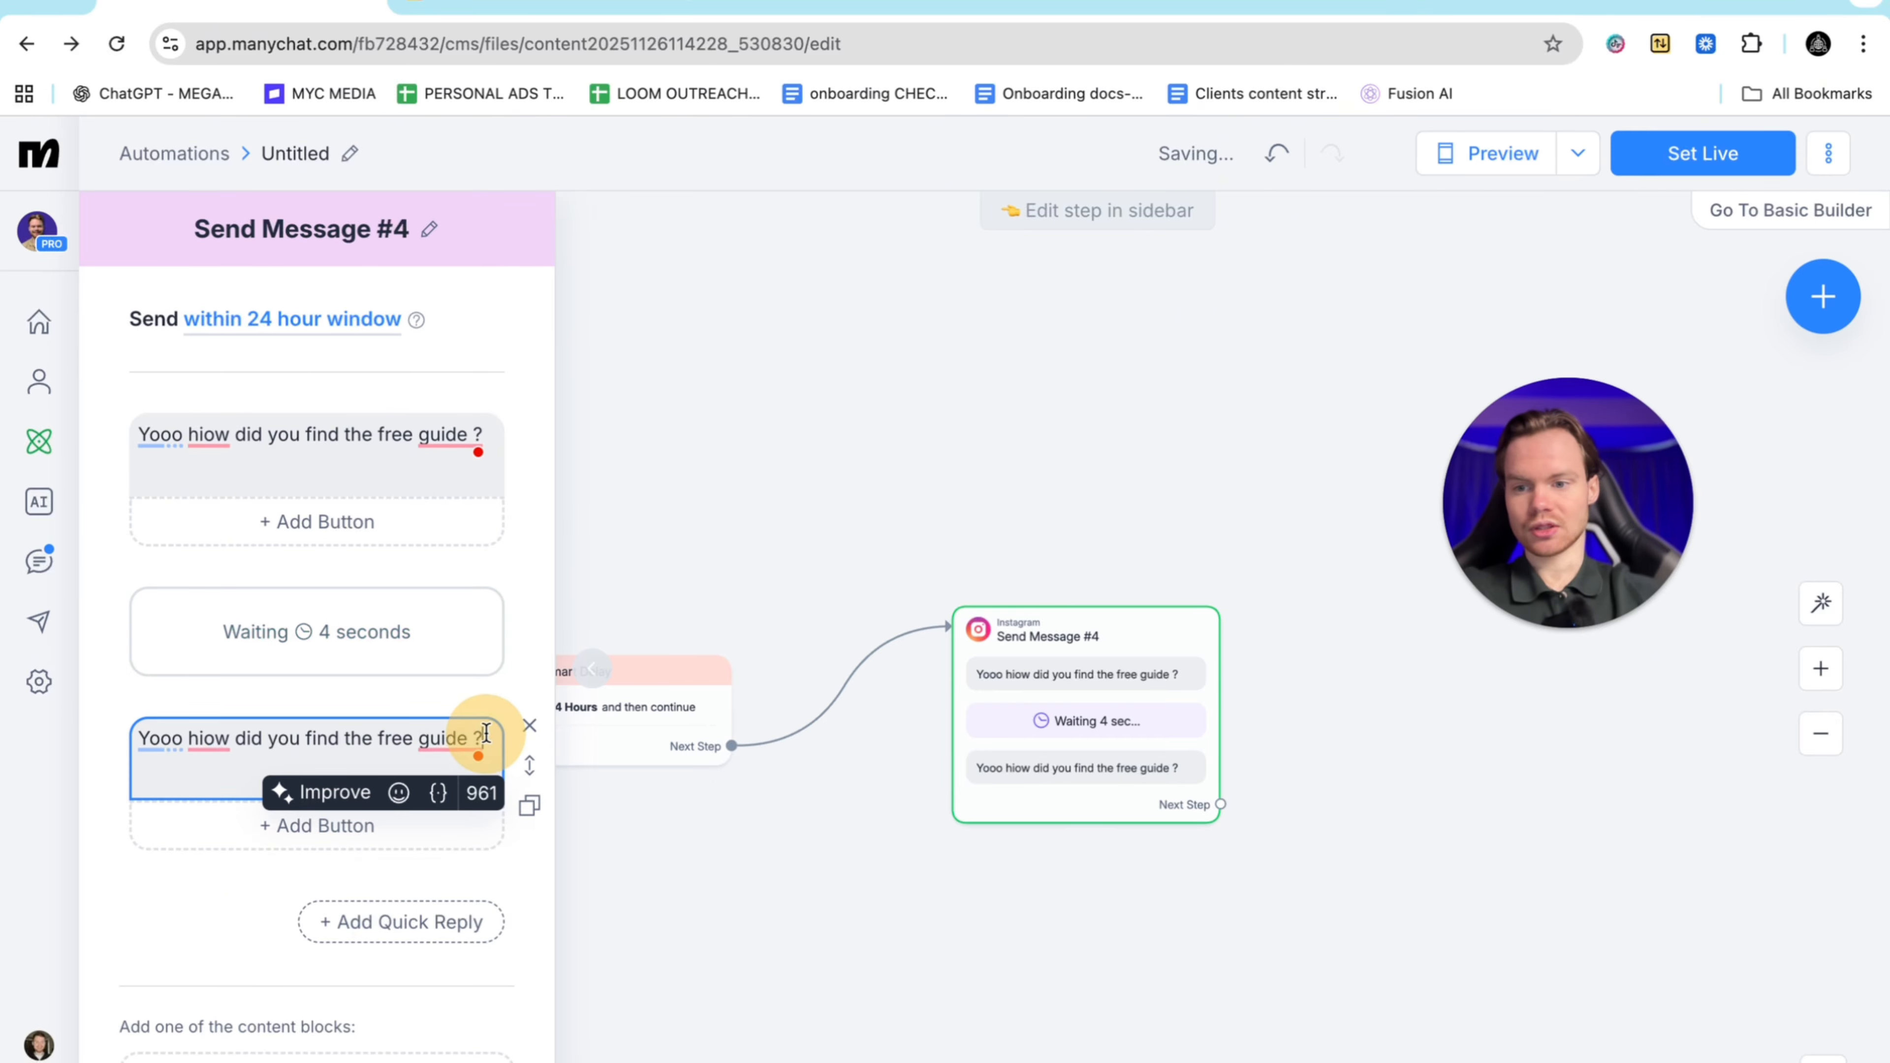
left_click_drag(481, 740, 136, 745)
key("BackSpace")
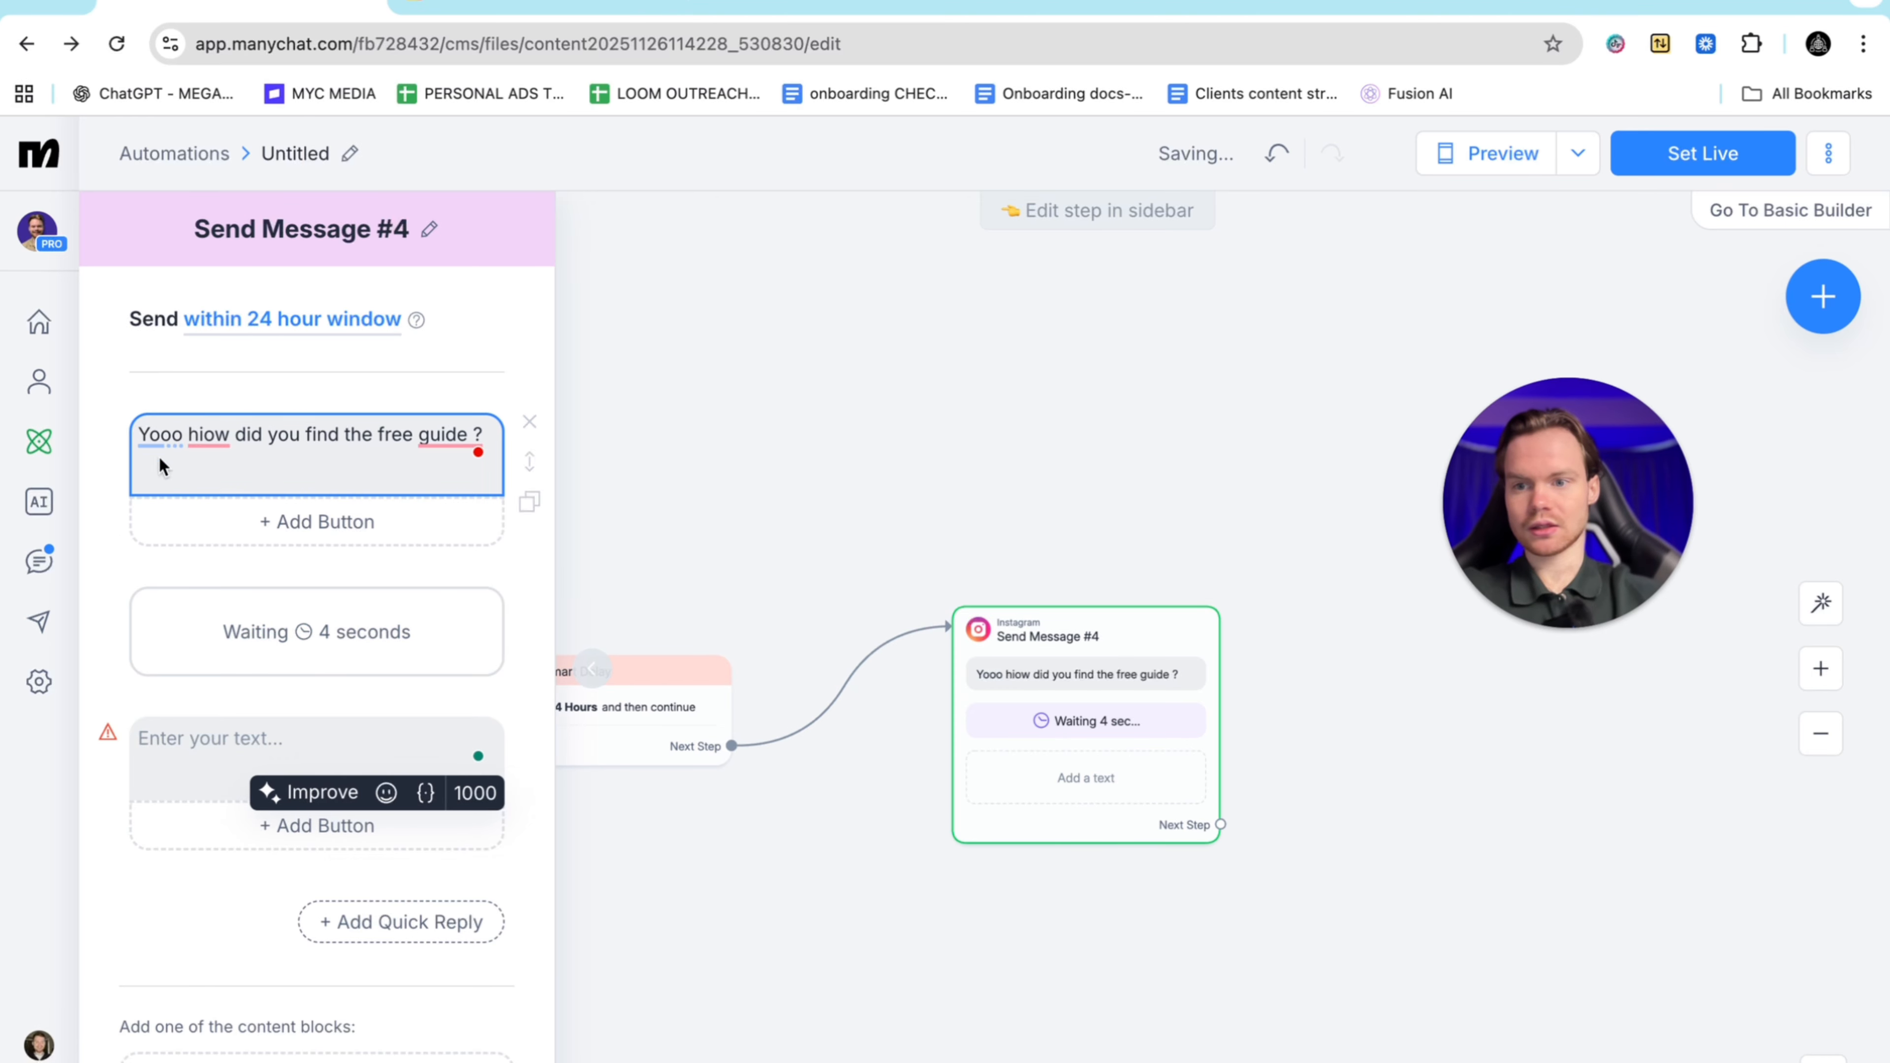
mouse_move(216, 434)
left_click(210, 502)
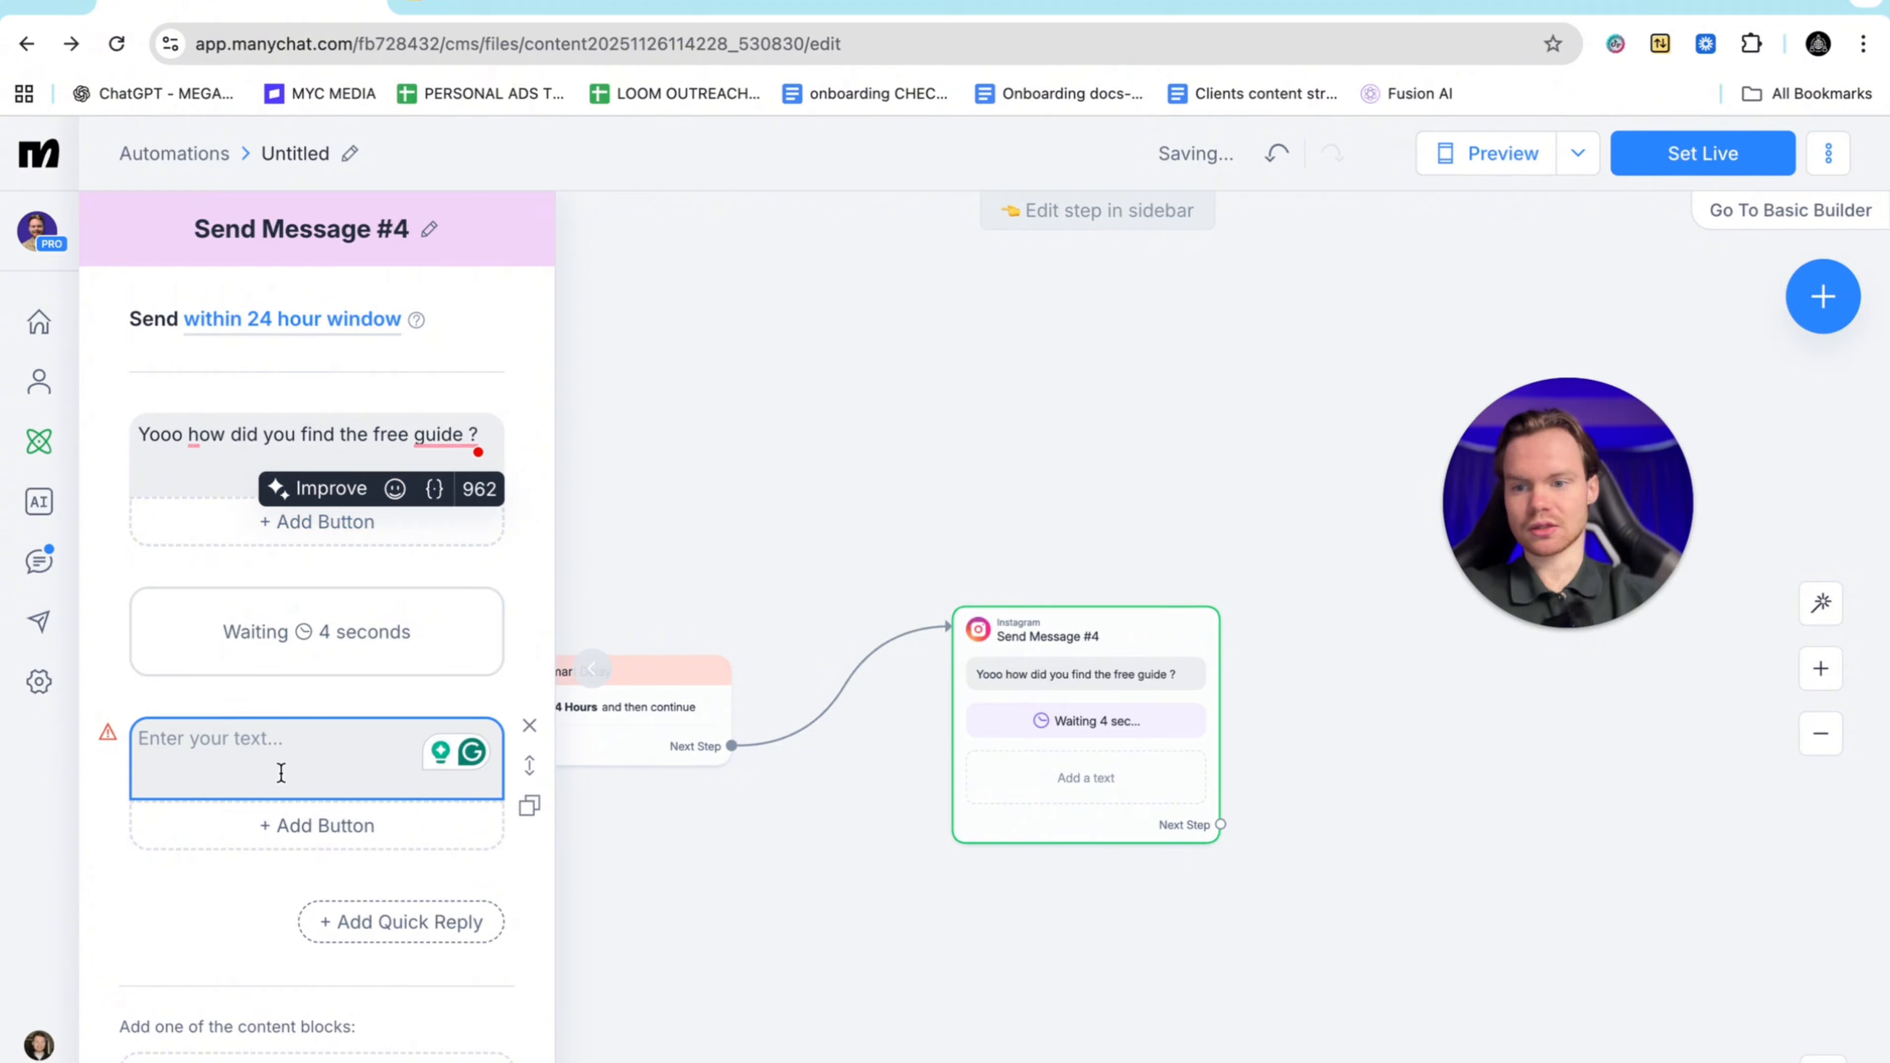
left_click(255, 736)
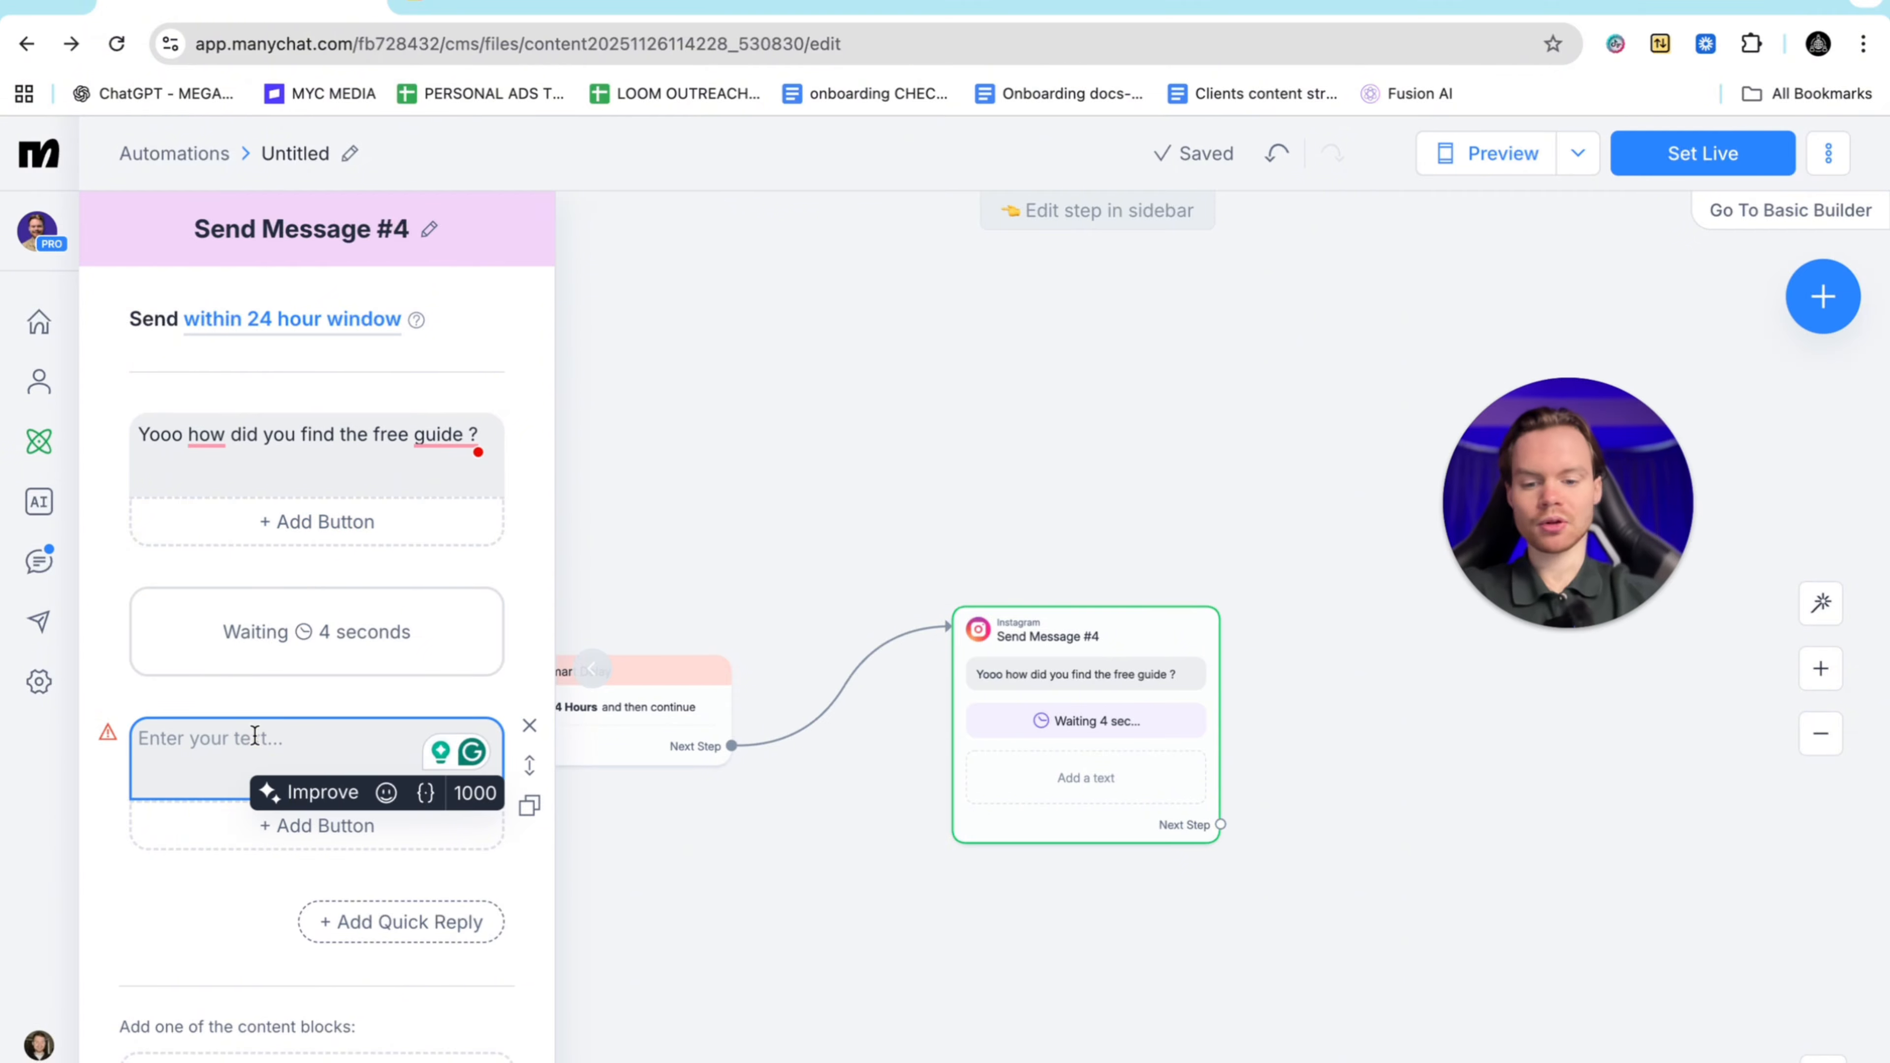
Write 'I know it seems tricky at first.' and 'any questions just let me know I got you!', then duplicate it
type("I know i")
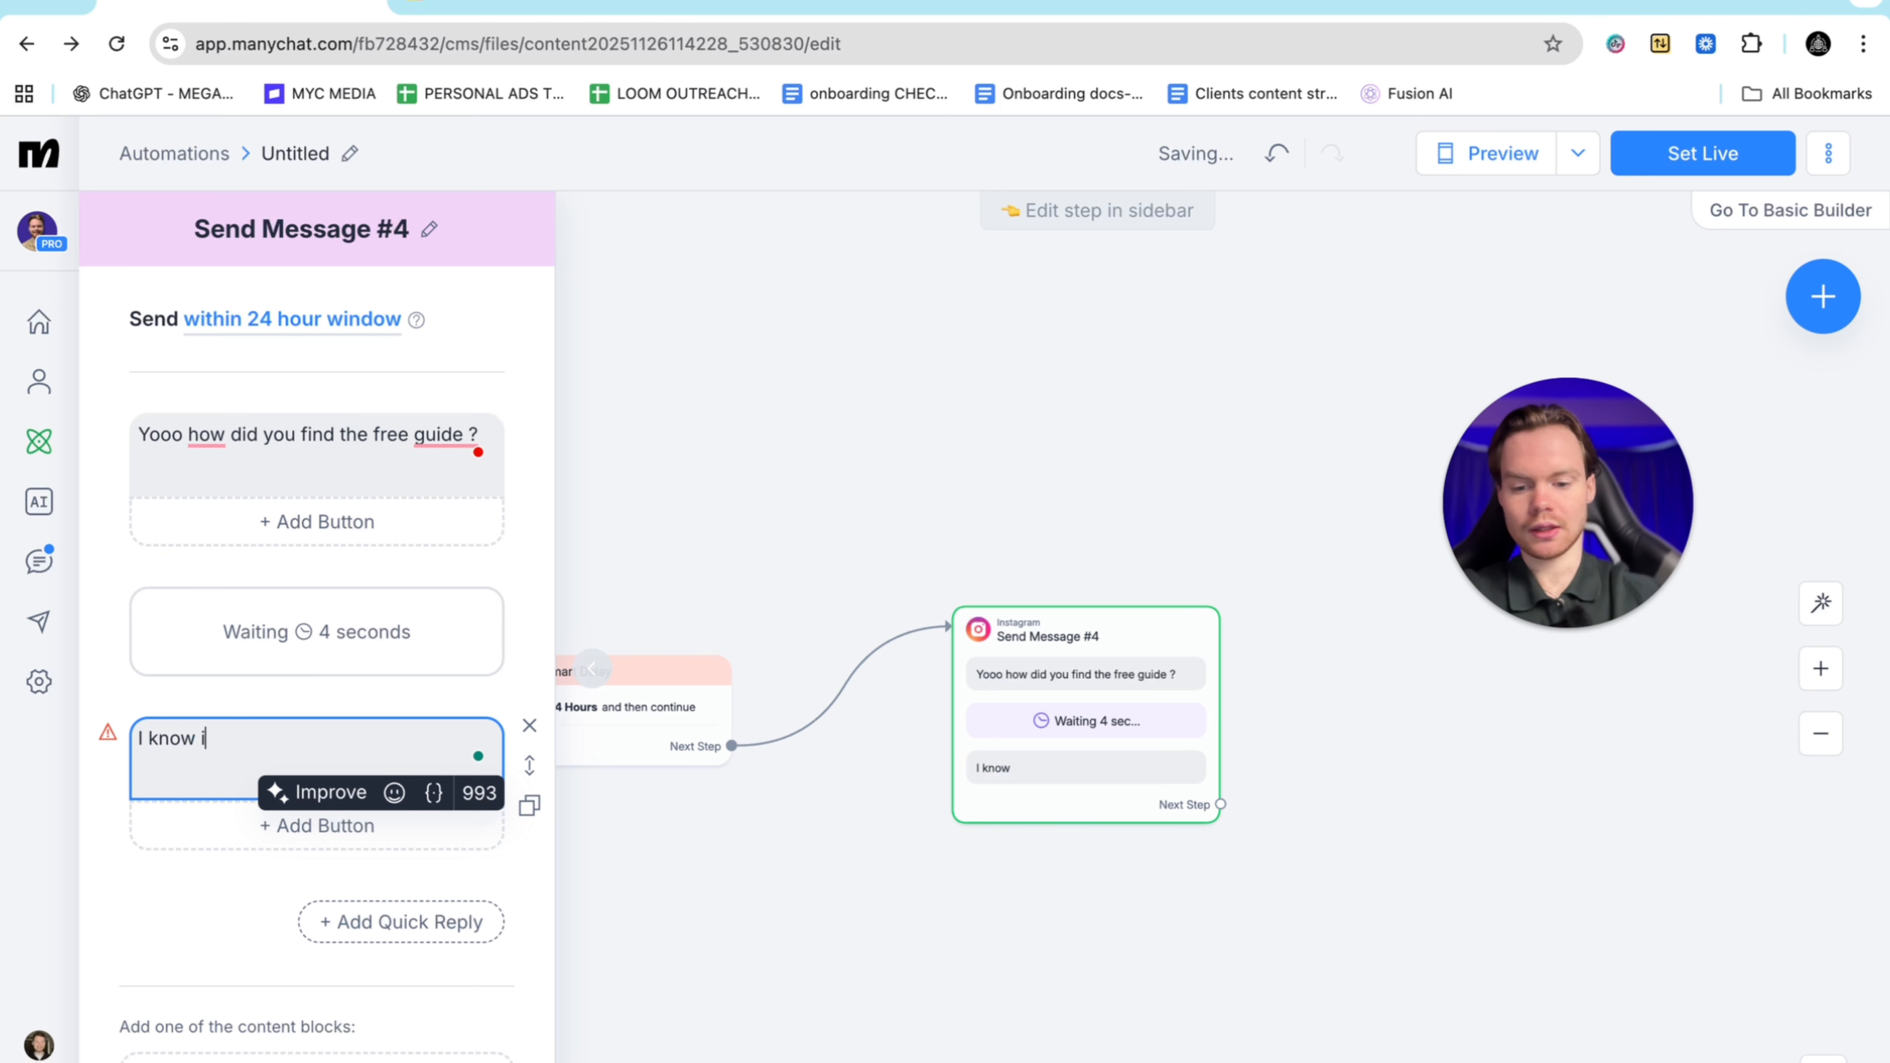
type("t seems ")
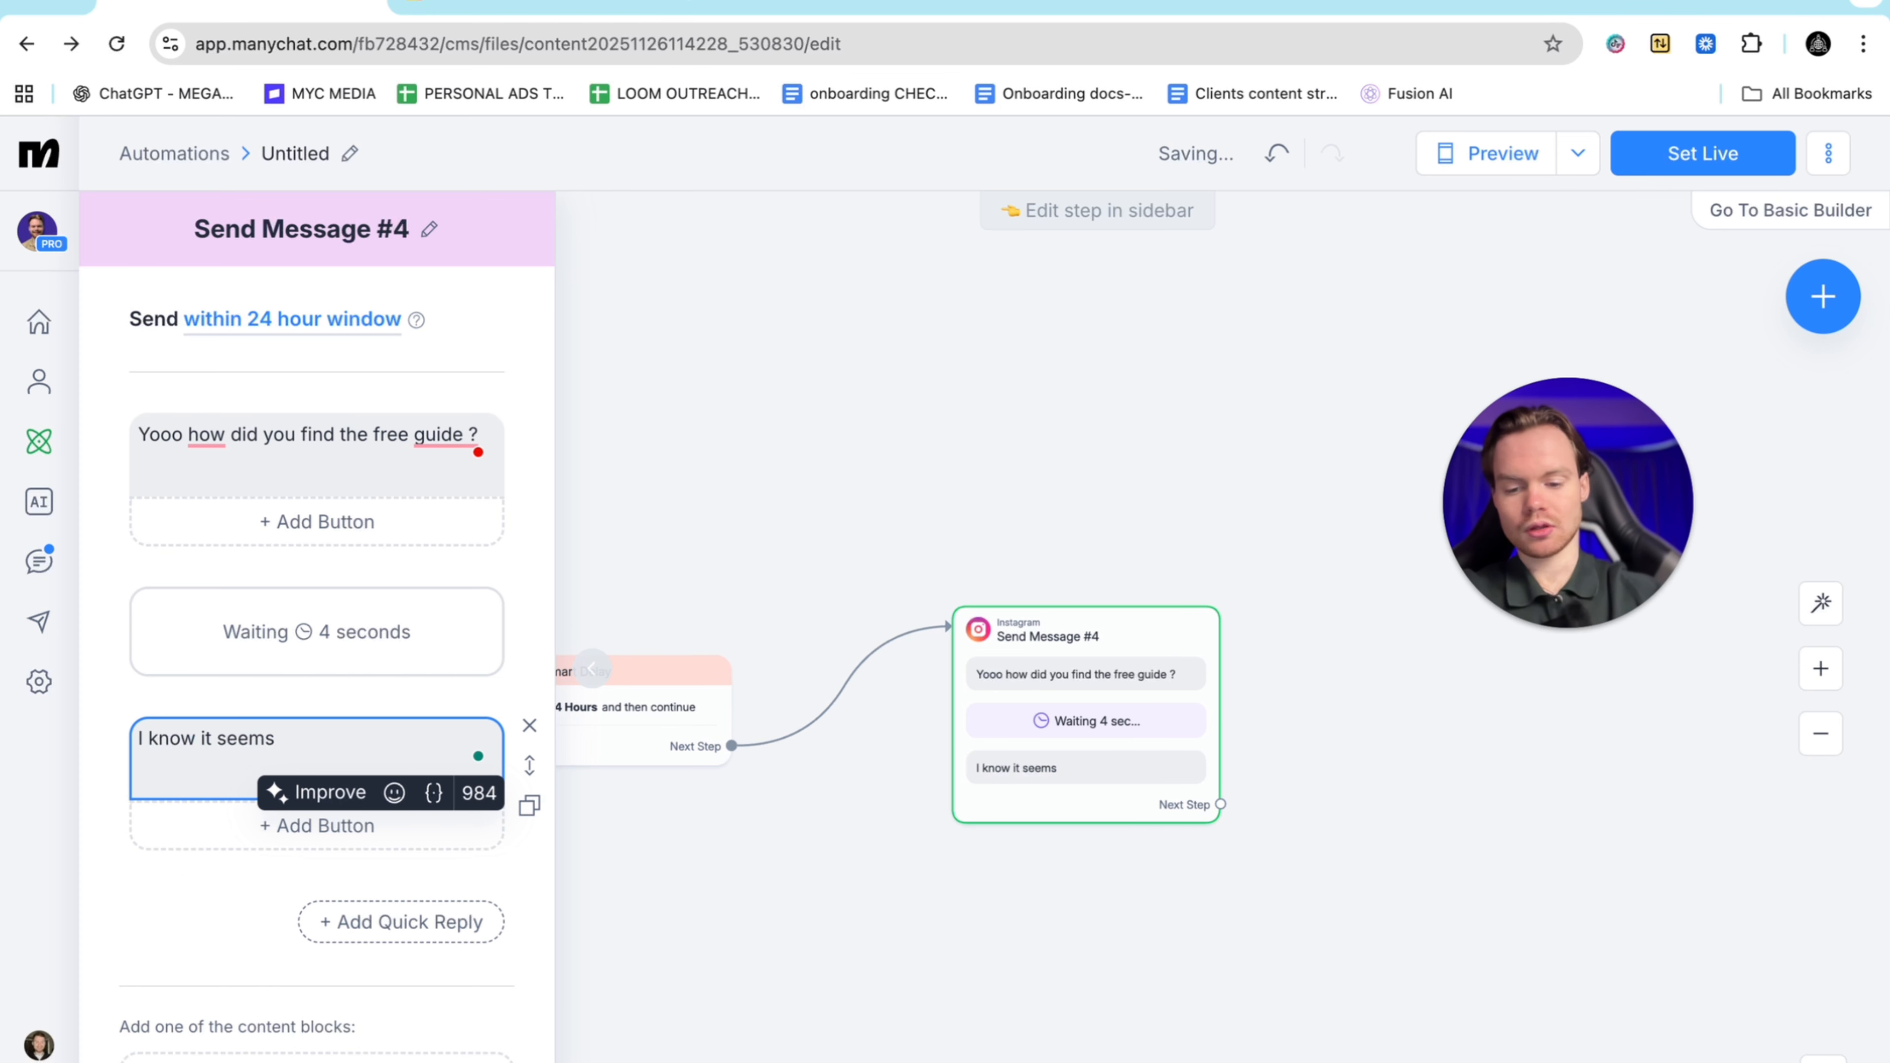
type("tricky at ")
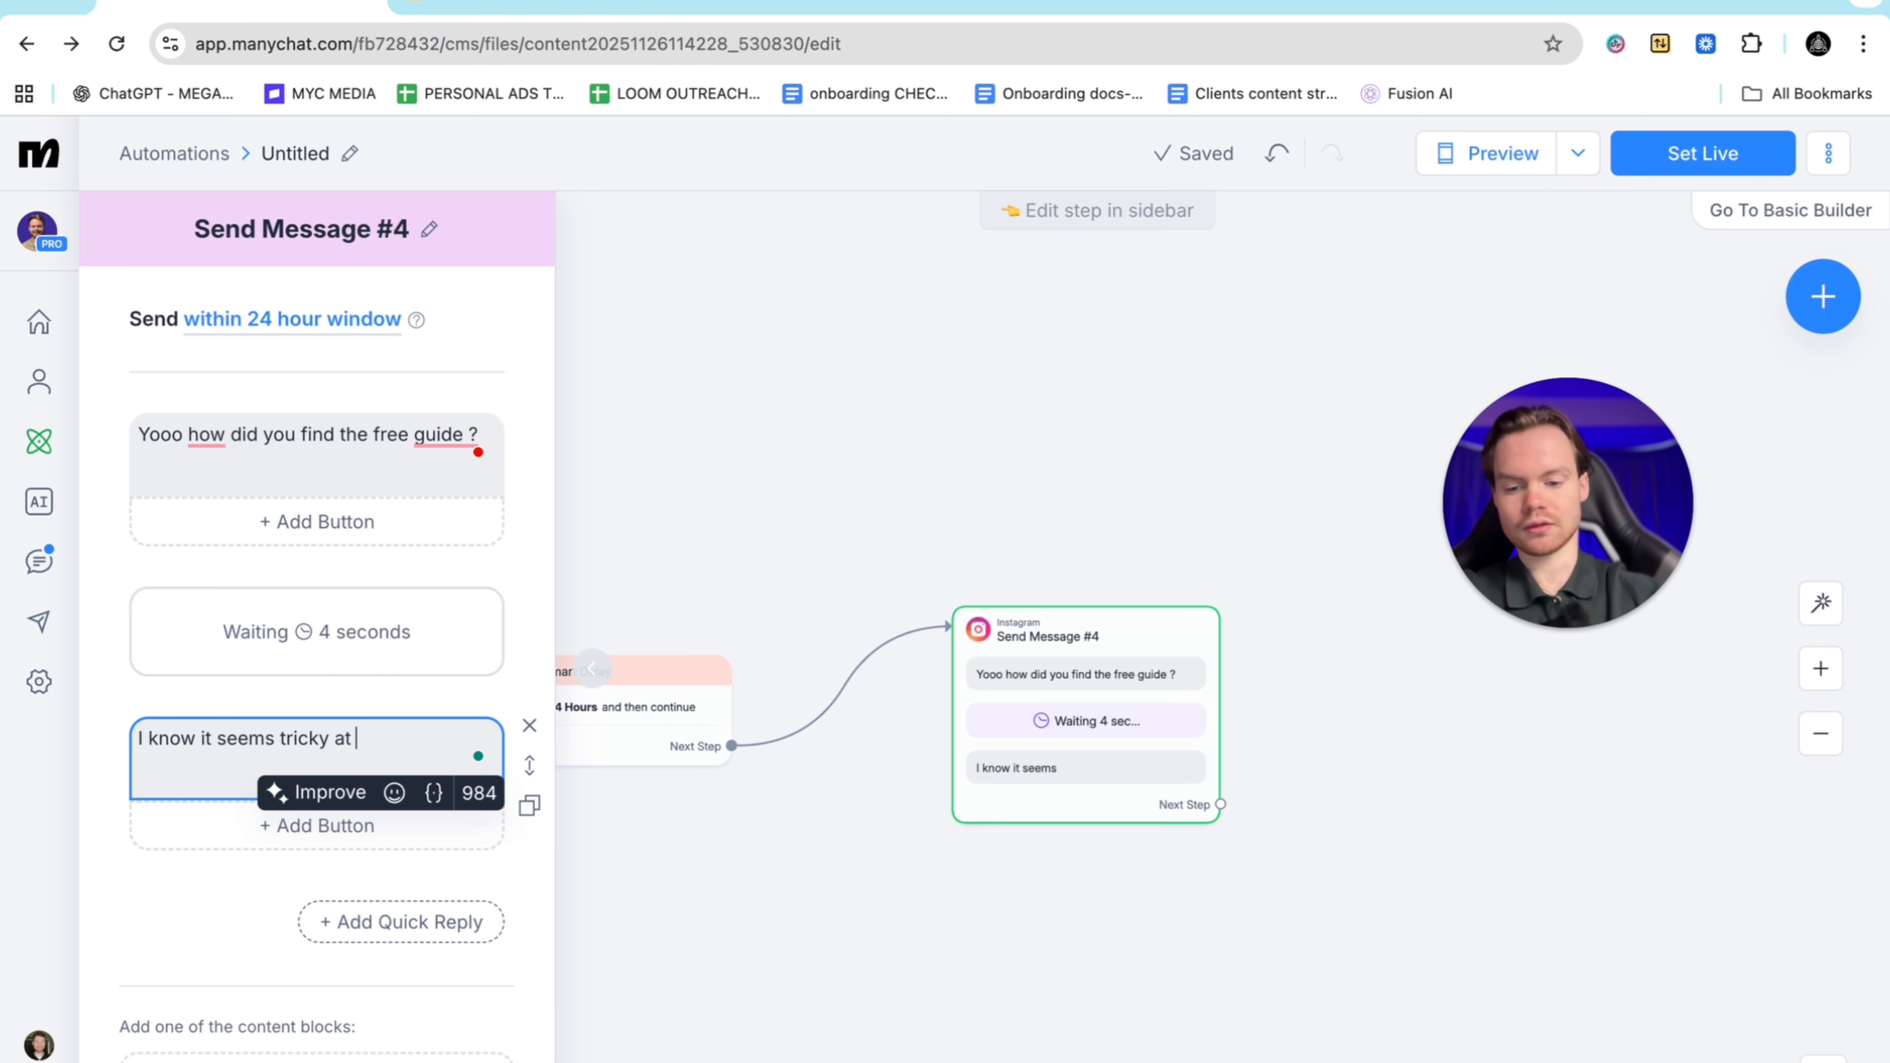
type("first")
key("BackSpace")
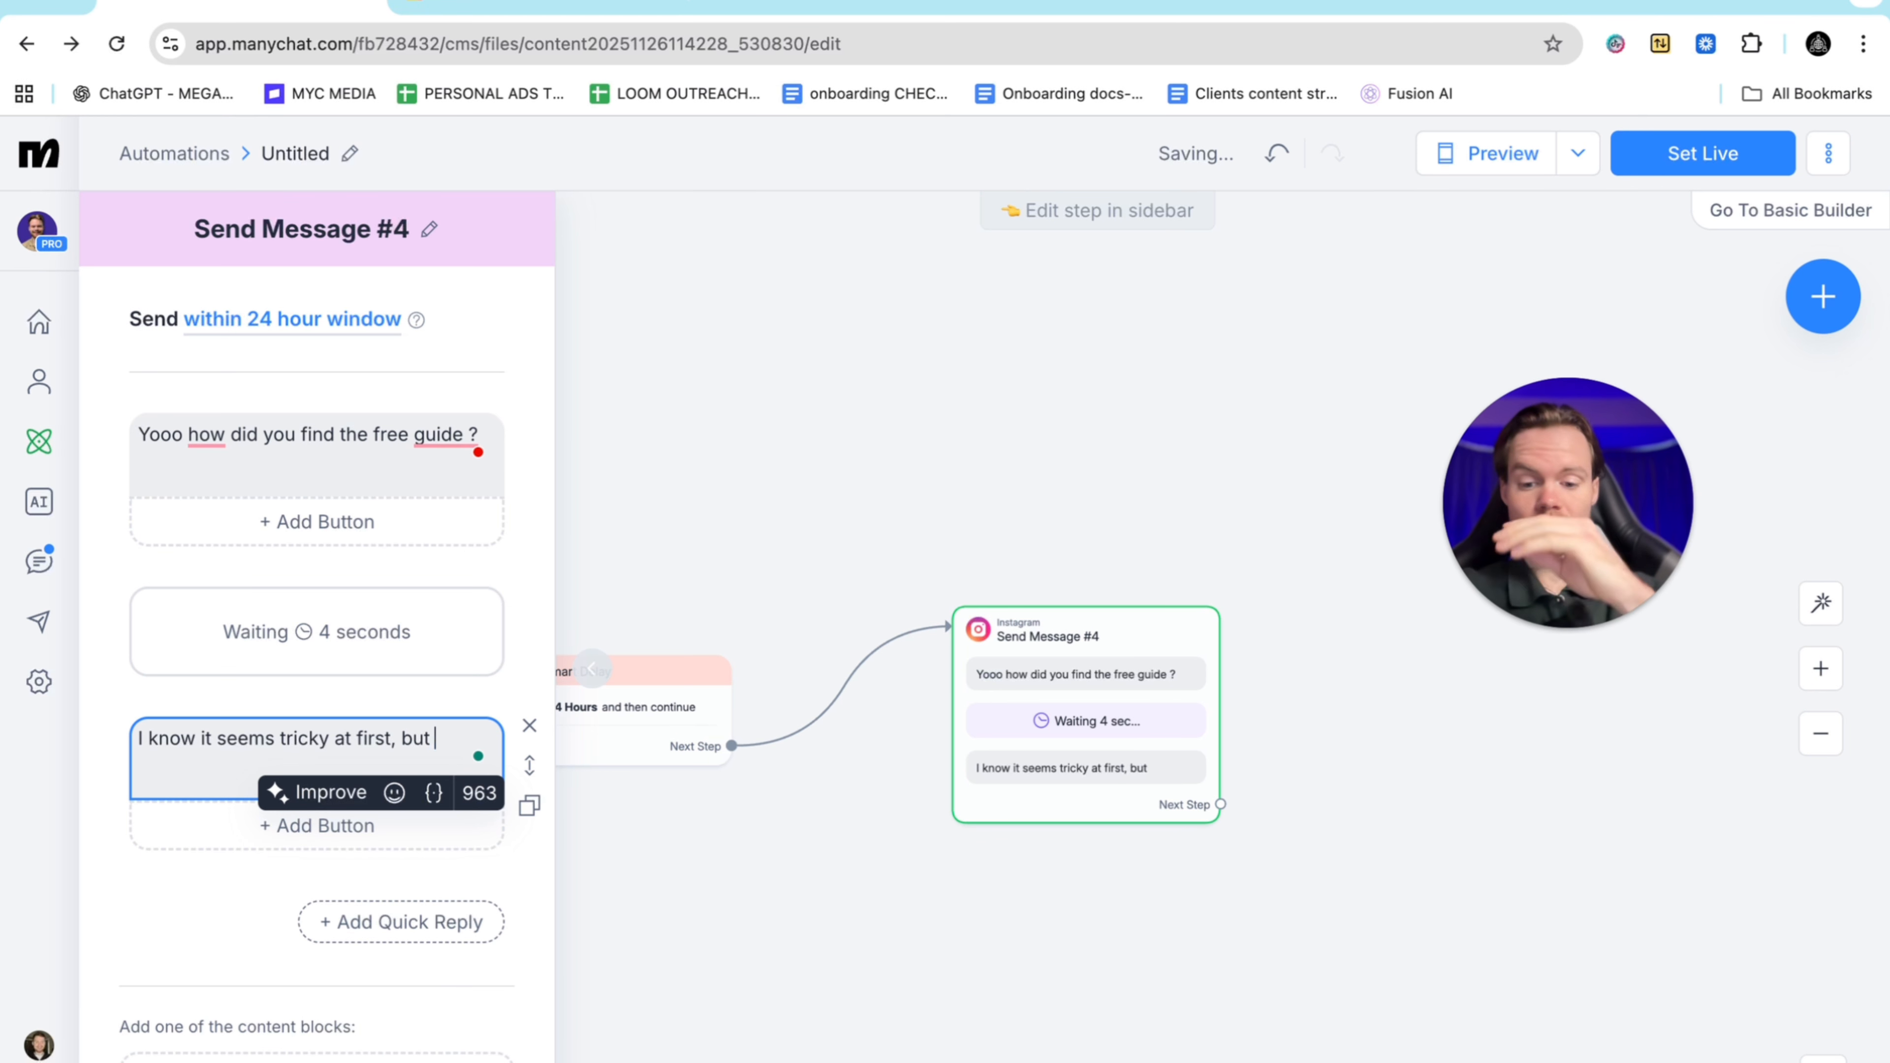
key("BackSpace")
key("BackSpace")
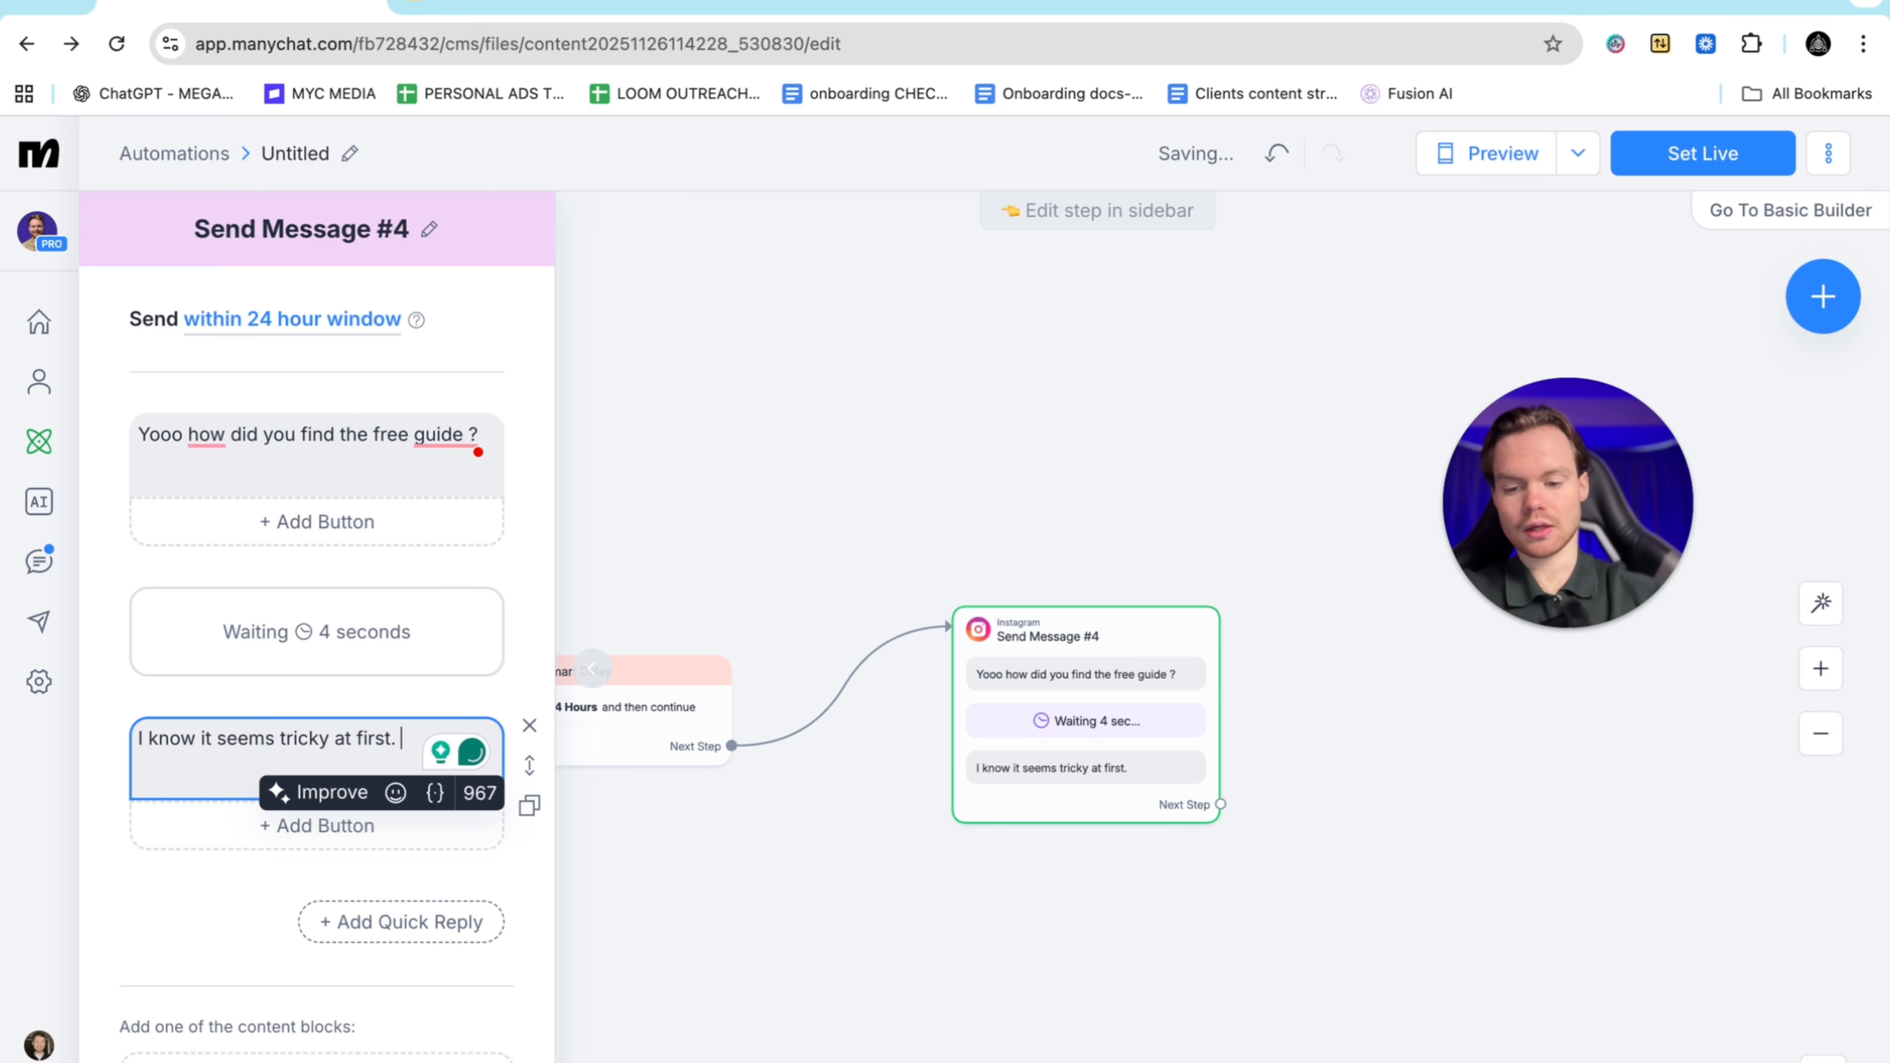
key("Return")
key("Return")
type("any quest")
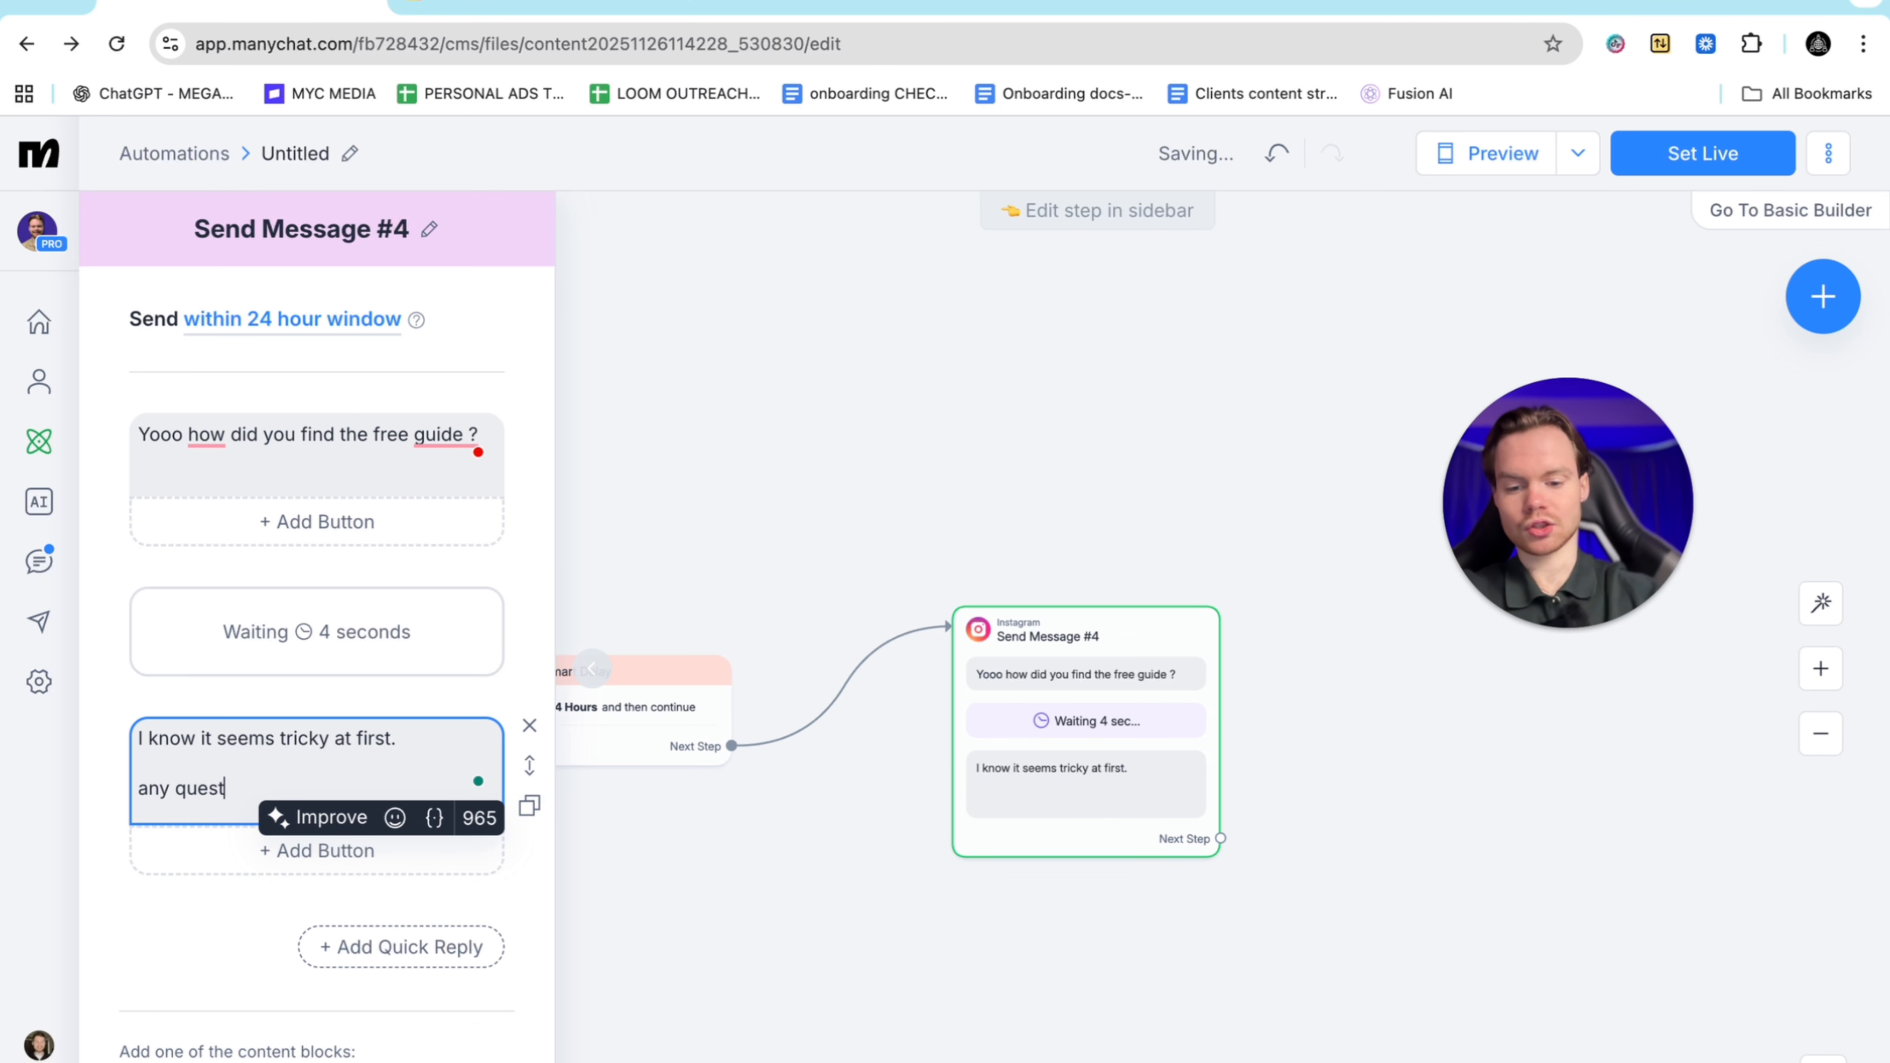
type("ions just let me know I got")
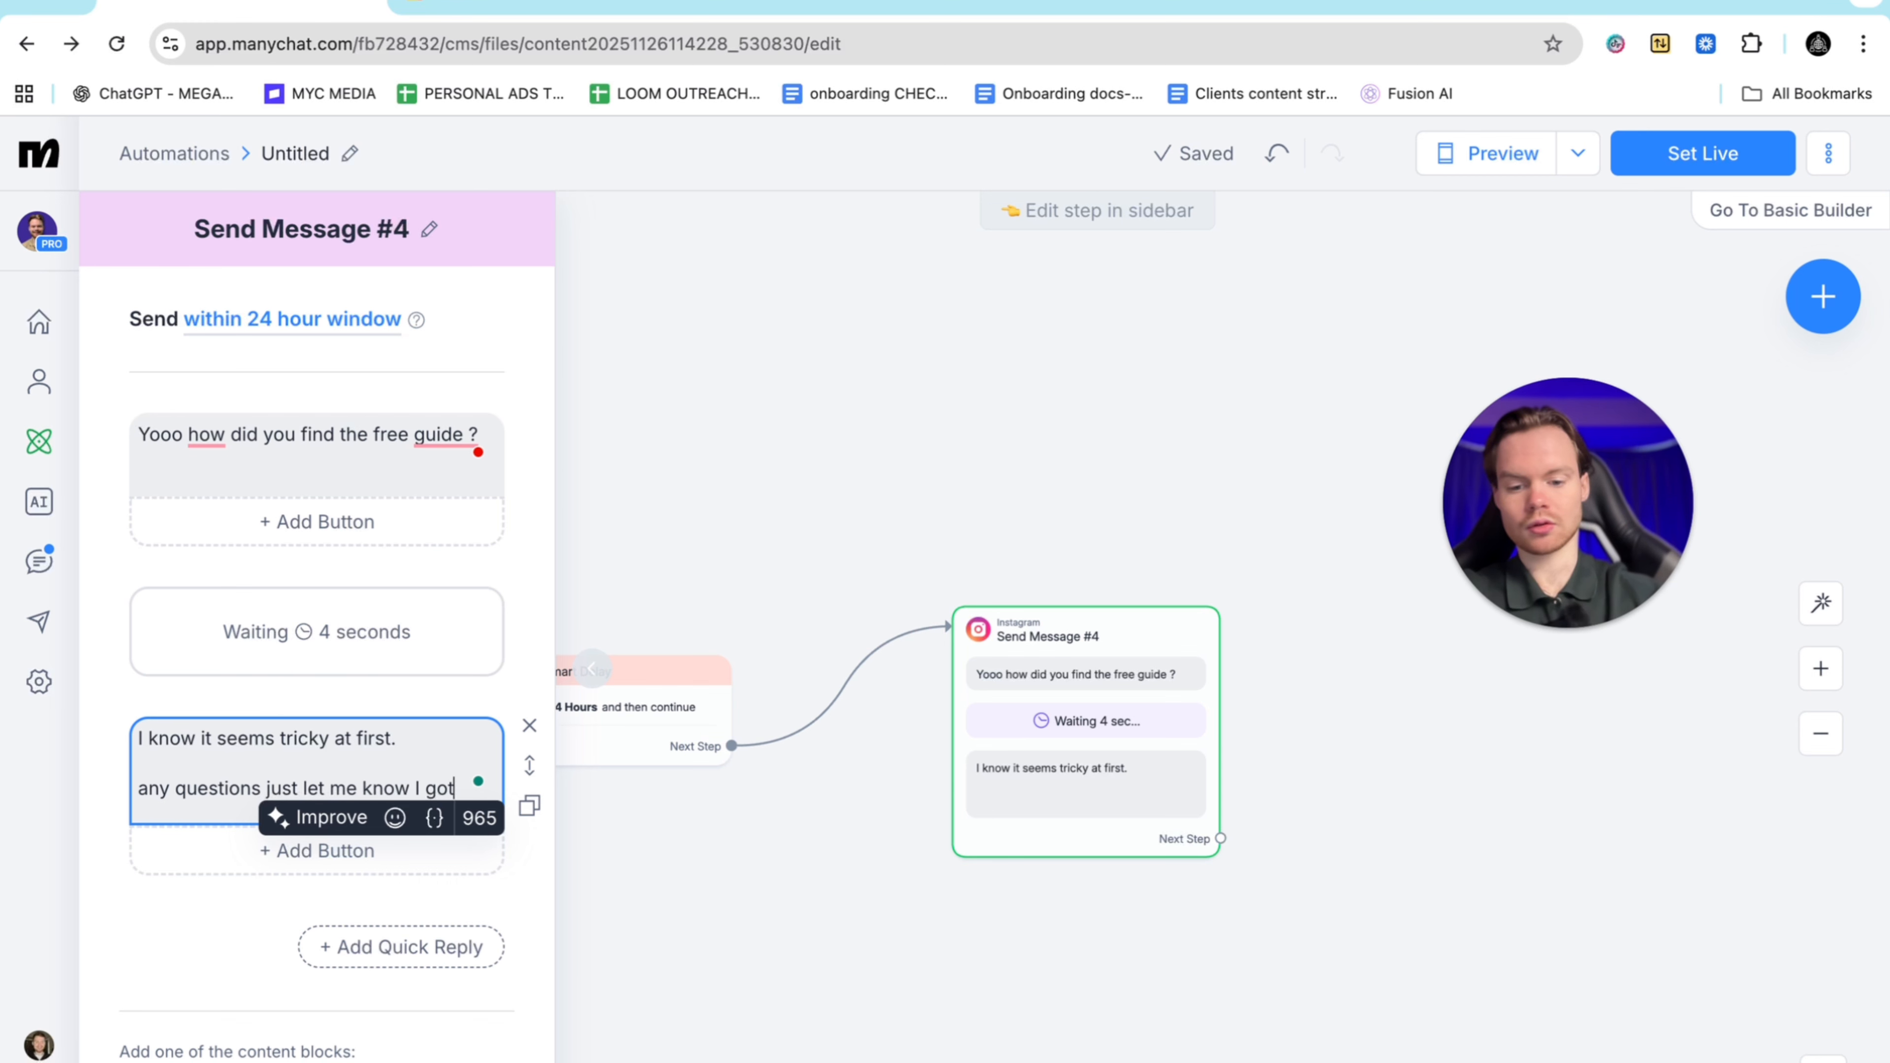
type(" you!")
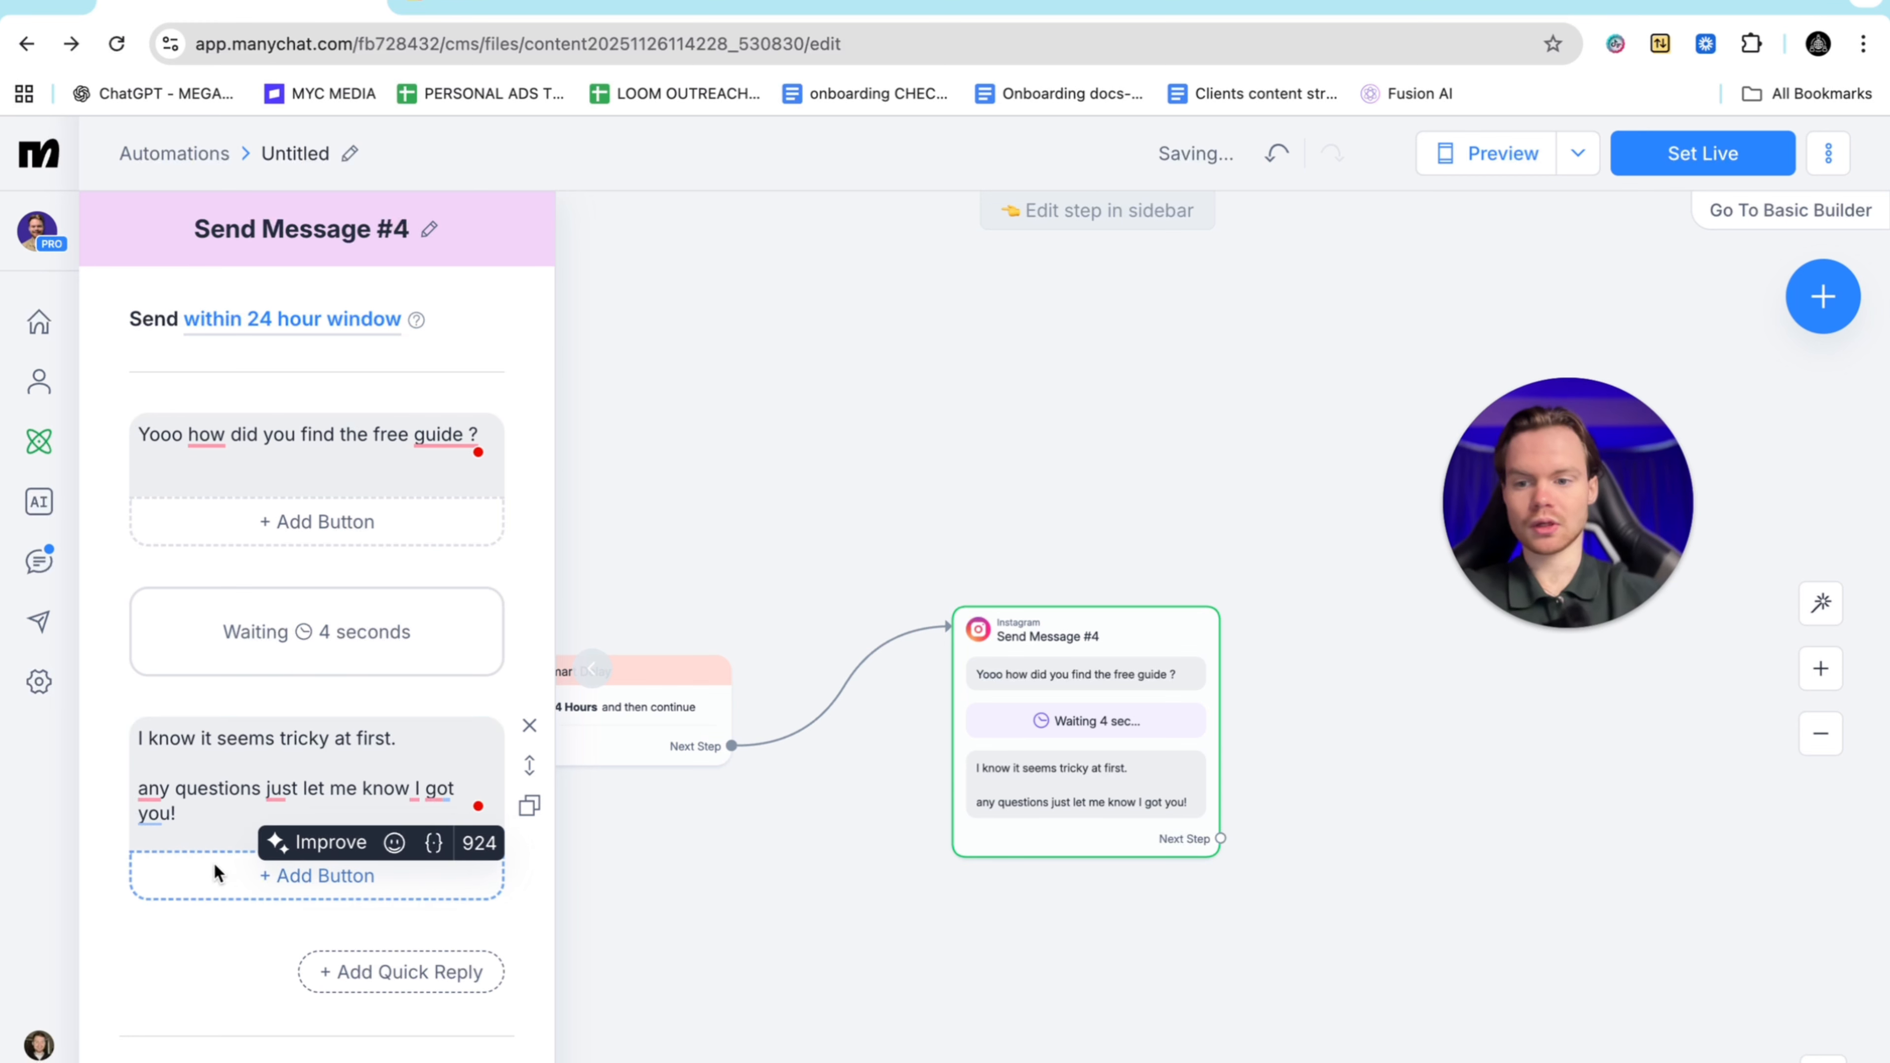
left_click(198, 909)
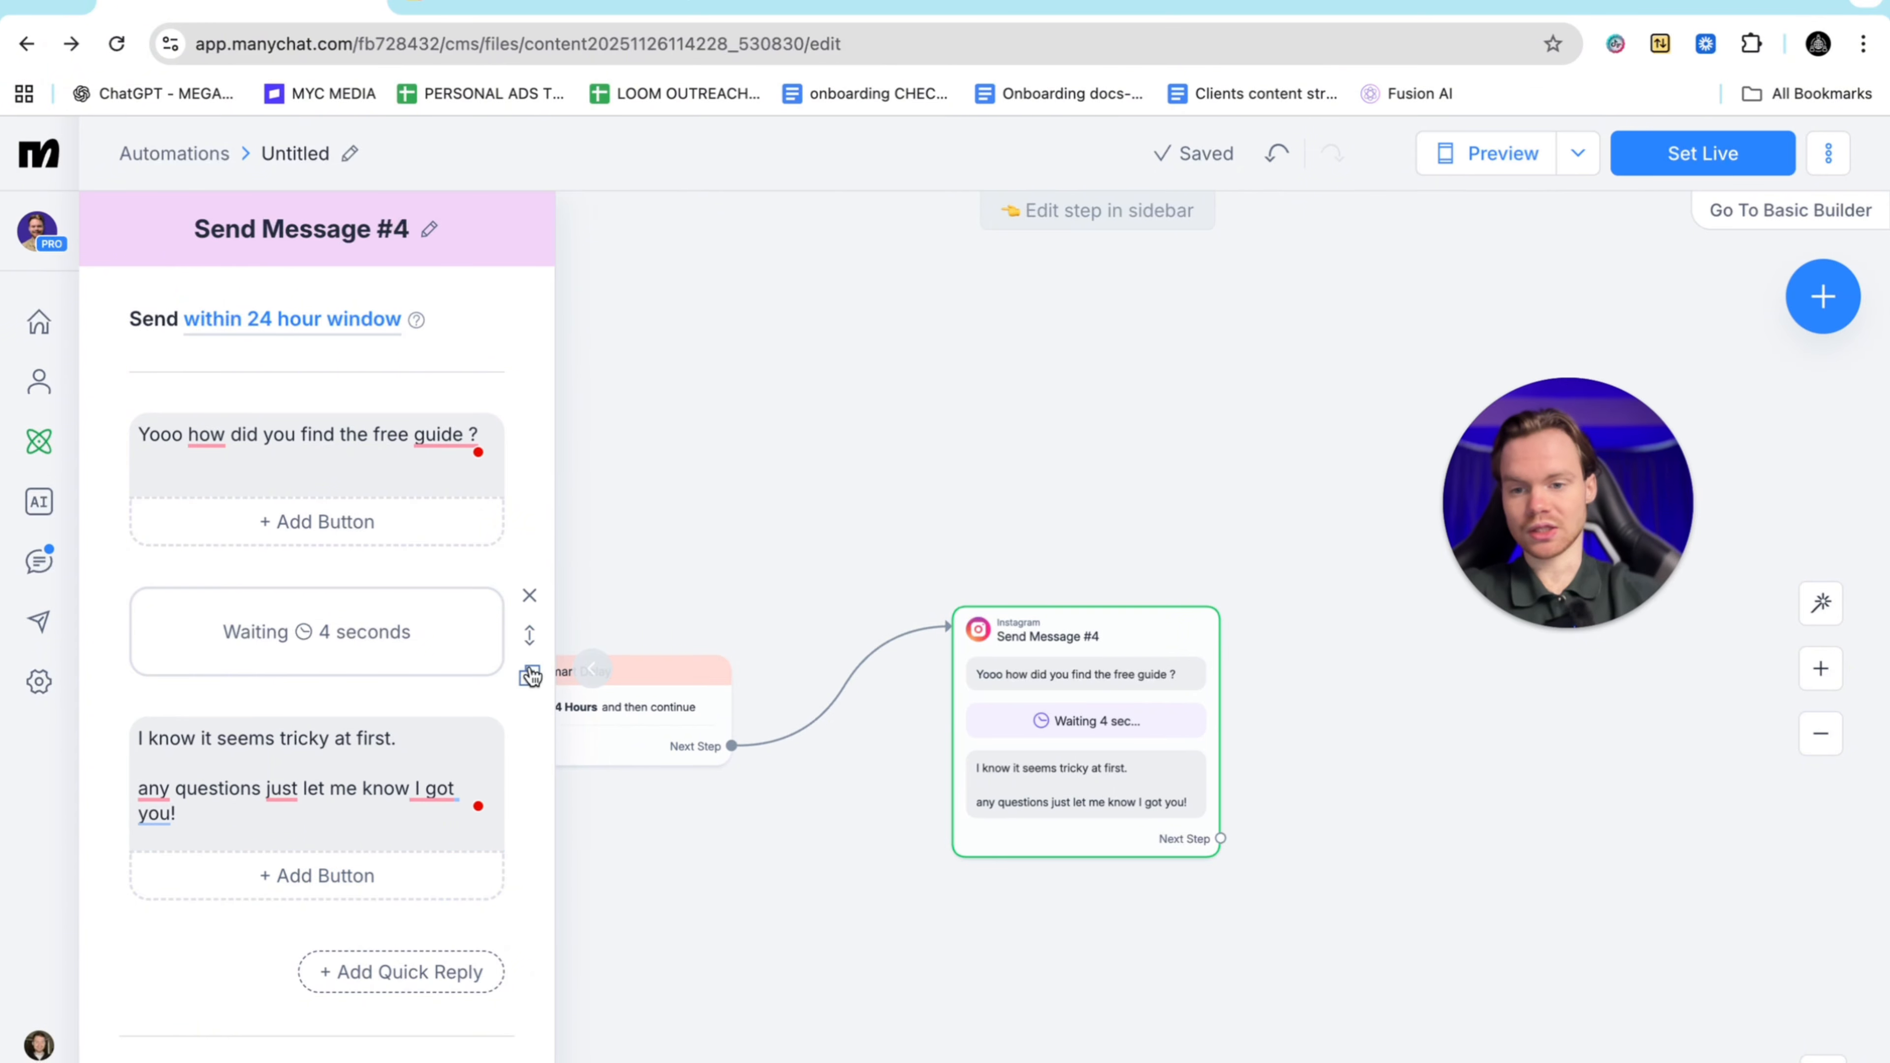
left_click(529, 812)
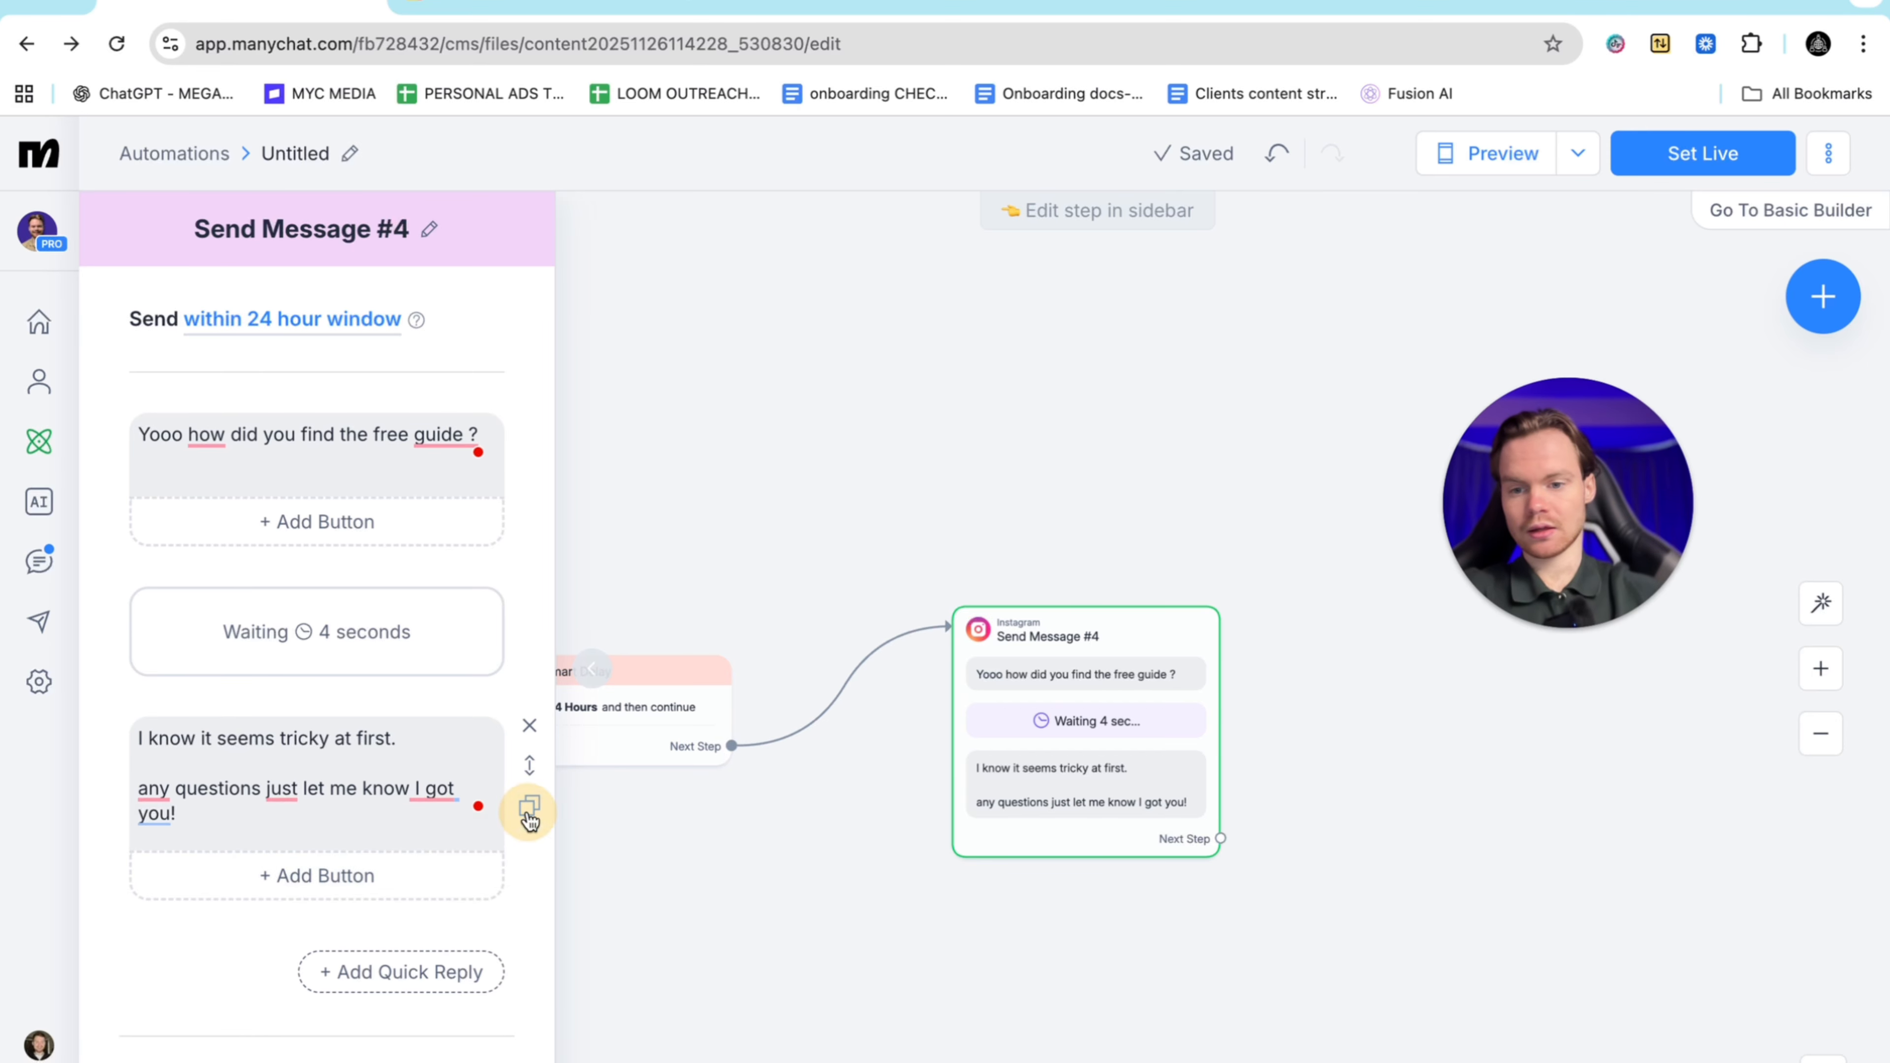
Duplicate the delay, place it between the messages, and raise it to 15 seconds
scroll(408, 934, "down", 3)
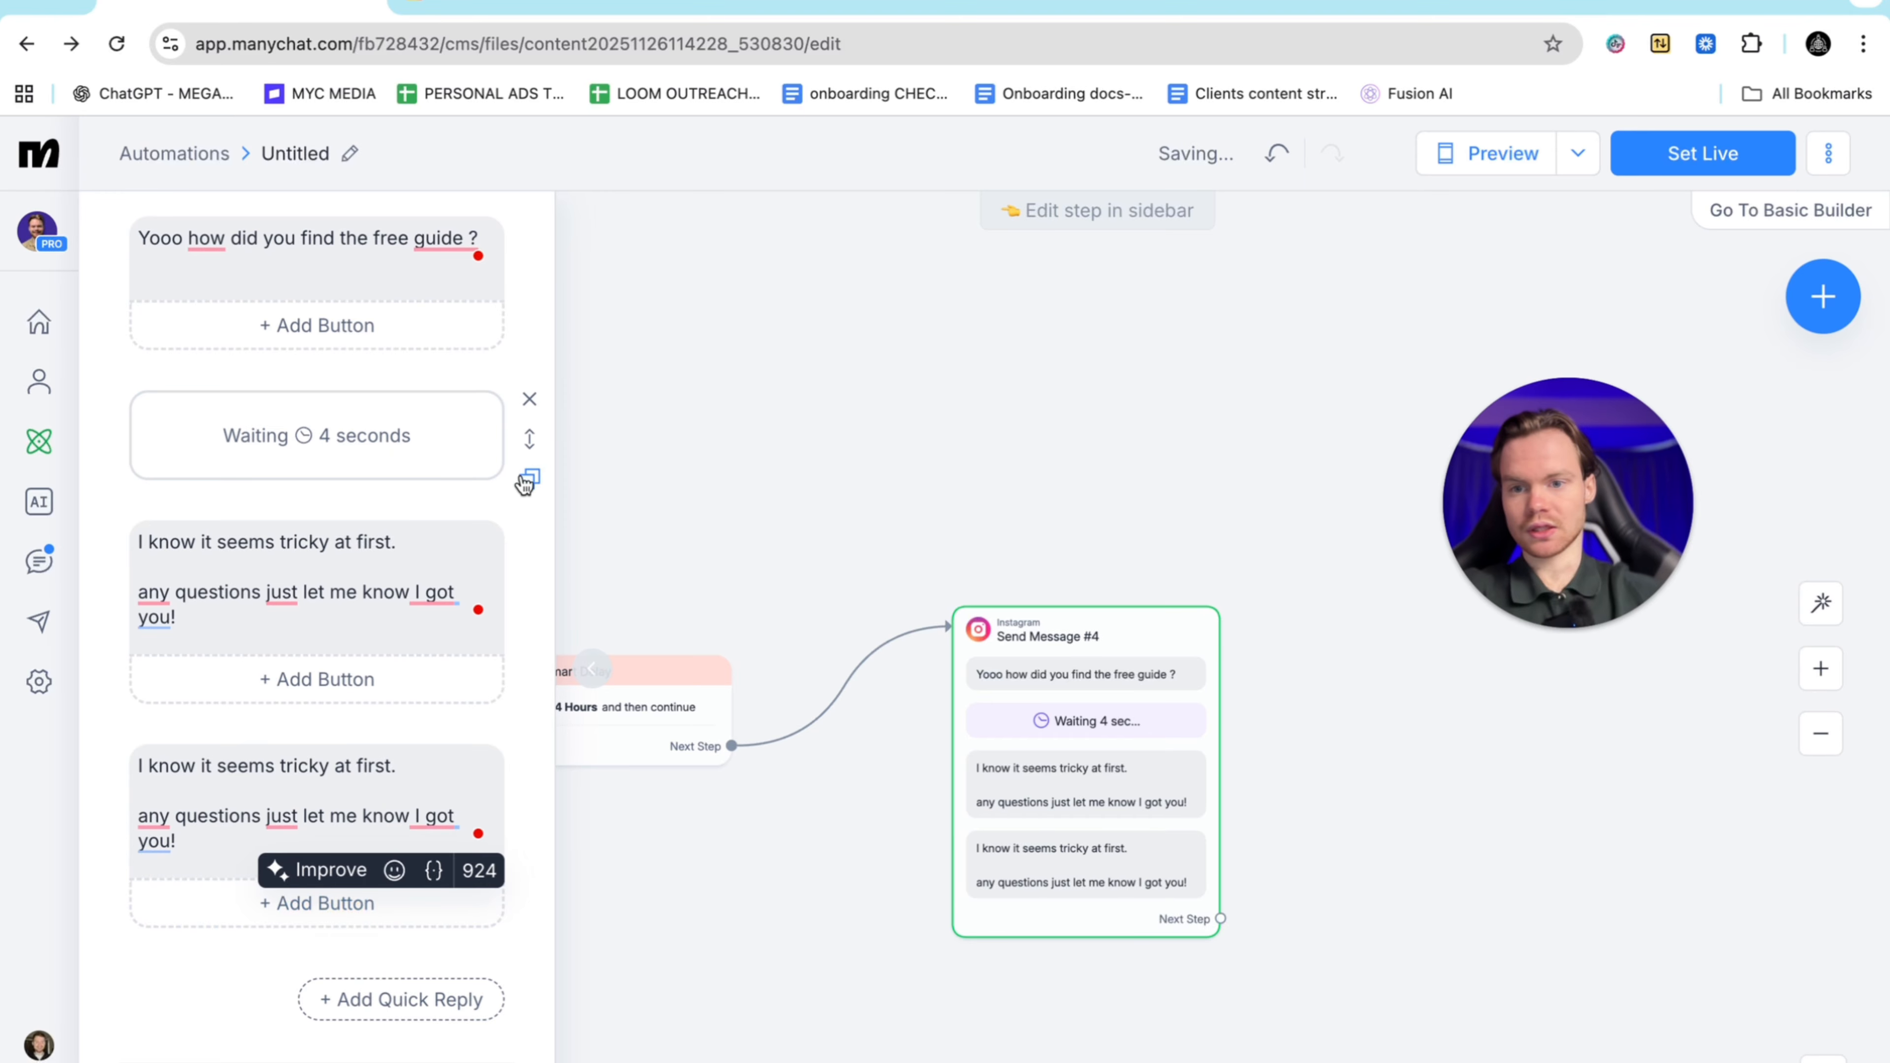
left_click(529, 479)
left_click_drag(303, 549, 286, 773)
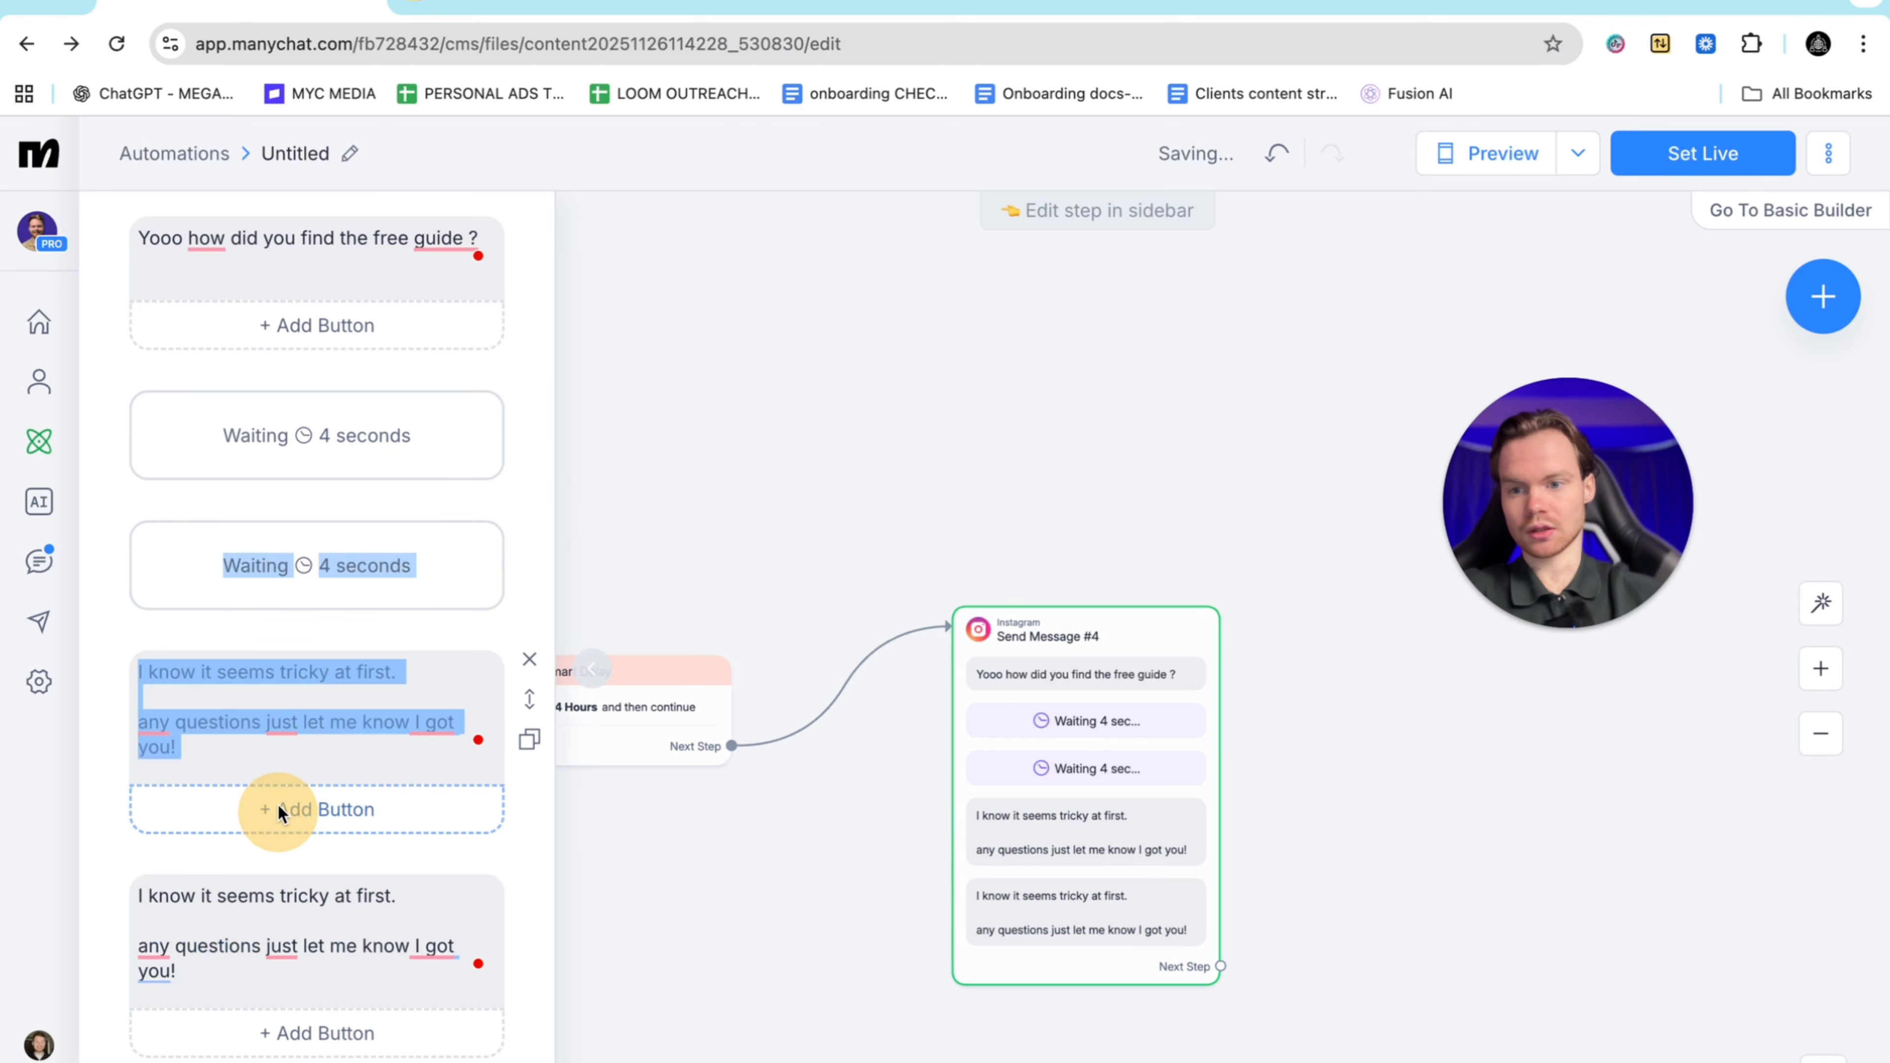
left_click_drag(506, 808, 456, 808)
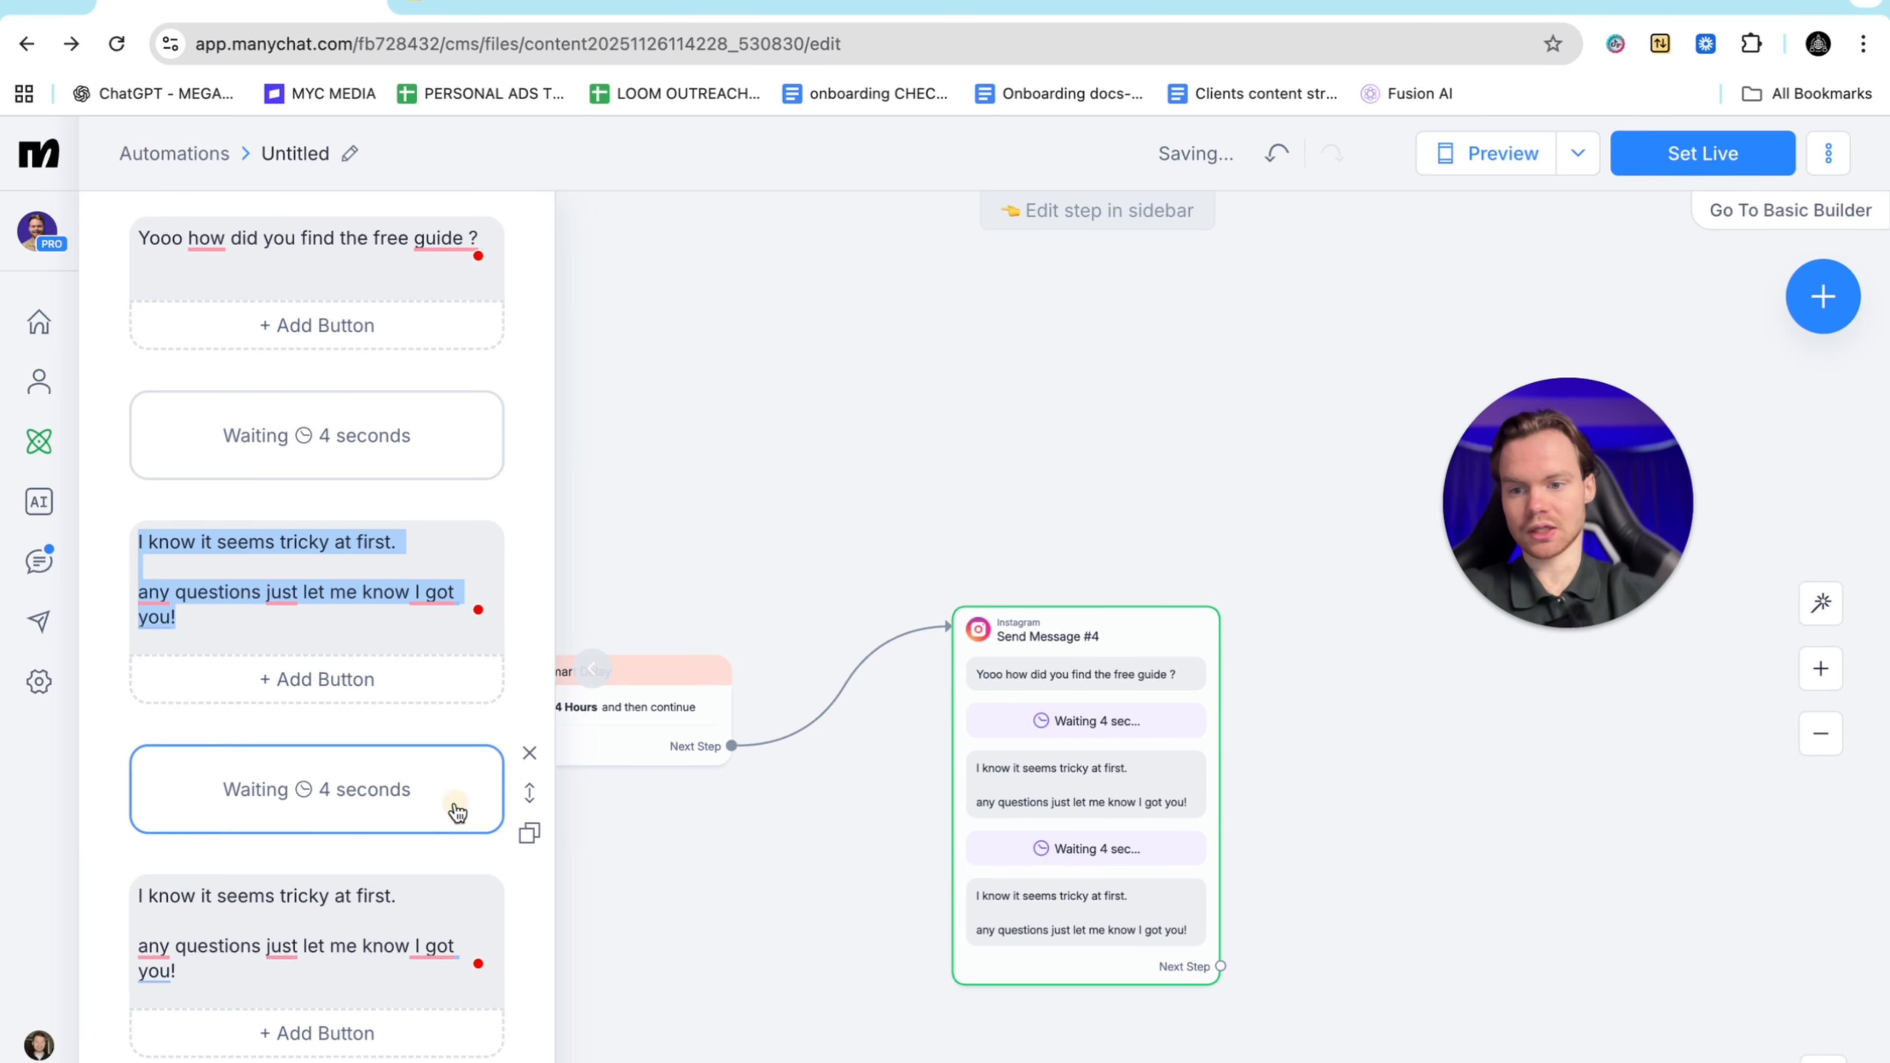
left_click(358, 789)
left_click(635, 844)
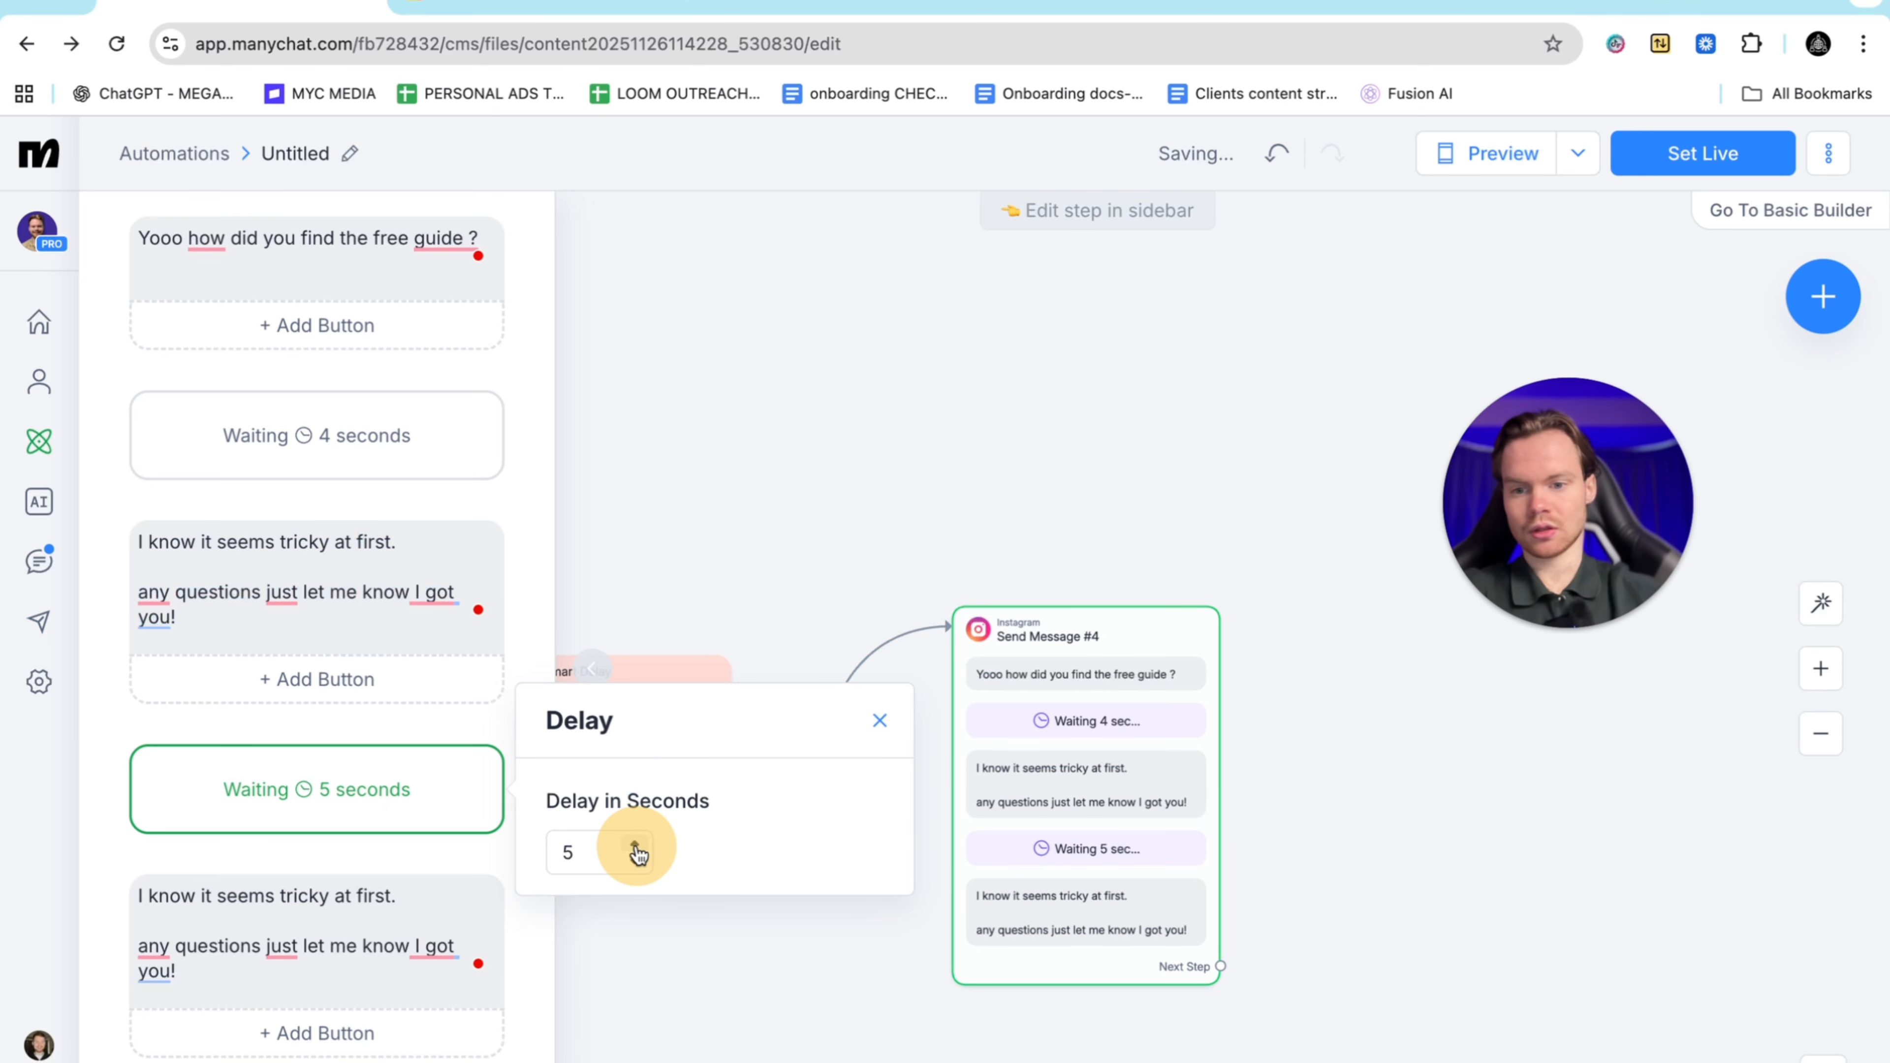
left_click(634, 844)
left_click(634, 843)
left_click(634, 844)
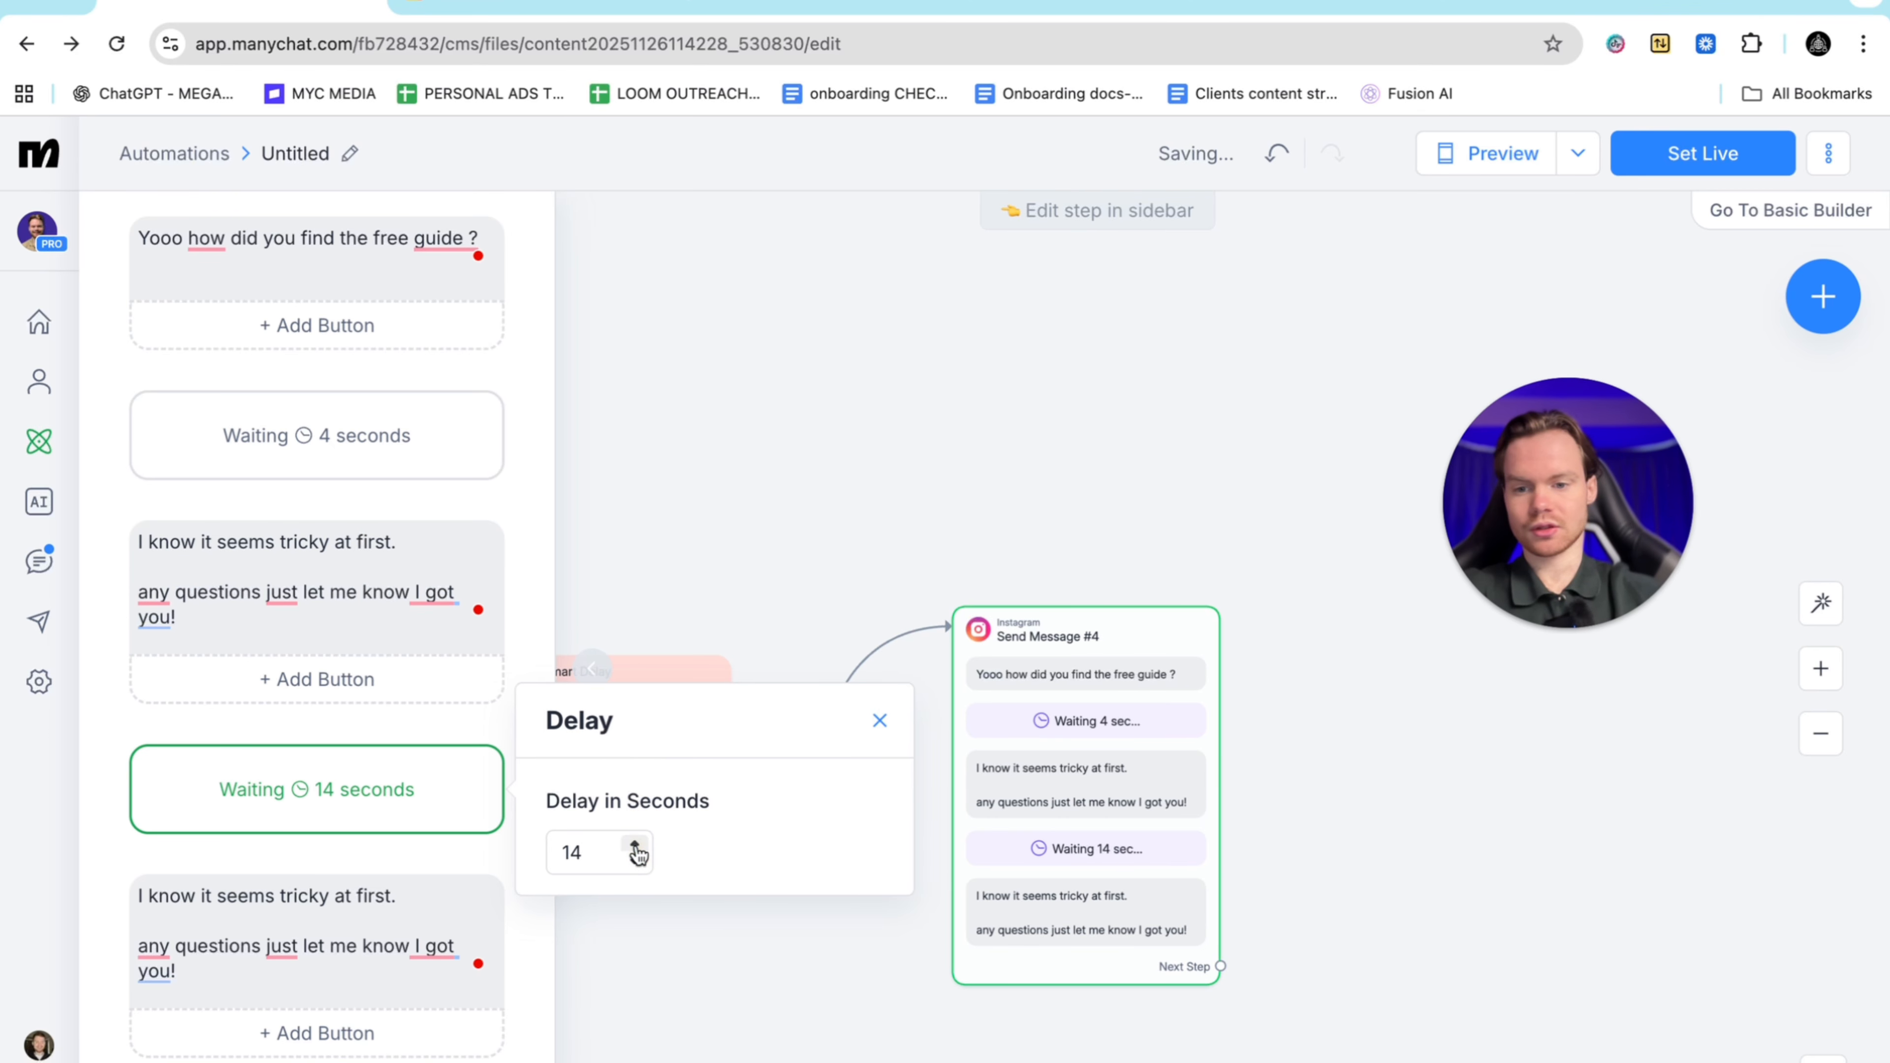
left_click(634, 844)
Delete all the text in the last message
left_click(260, 968)
left_click_drag(260, 968, 99, 879)
key("BackSpace")
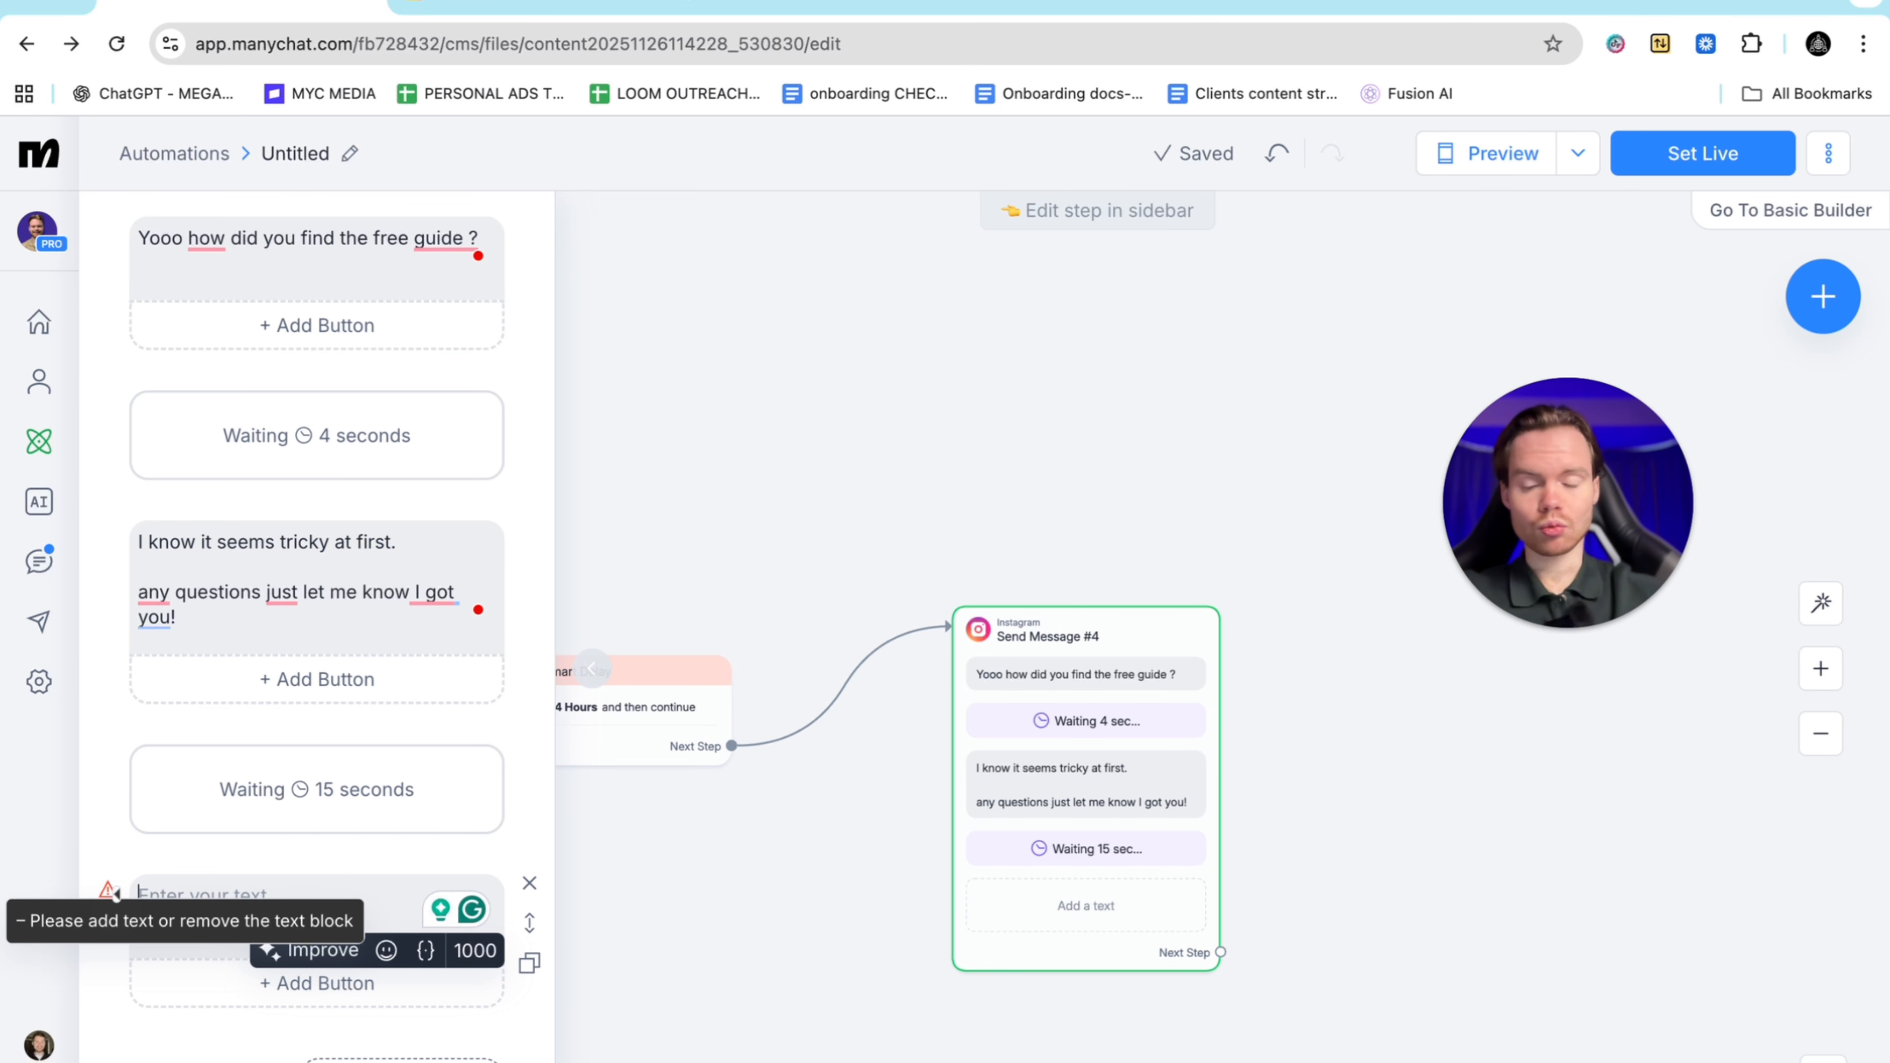
Type 'Just wondering, whats your biggest struggle right now when it comes to buying a cash flowing business ?'
type("Just wondering")
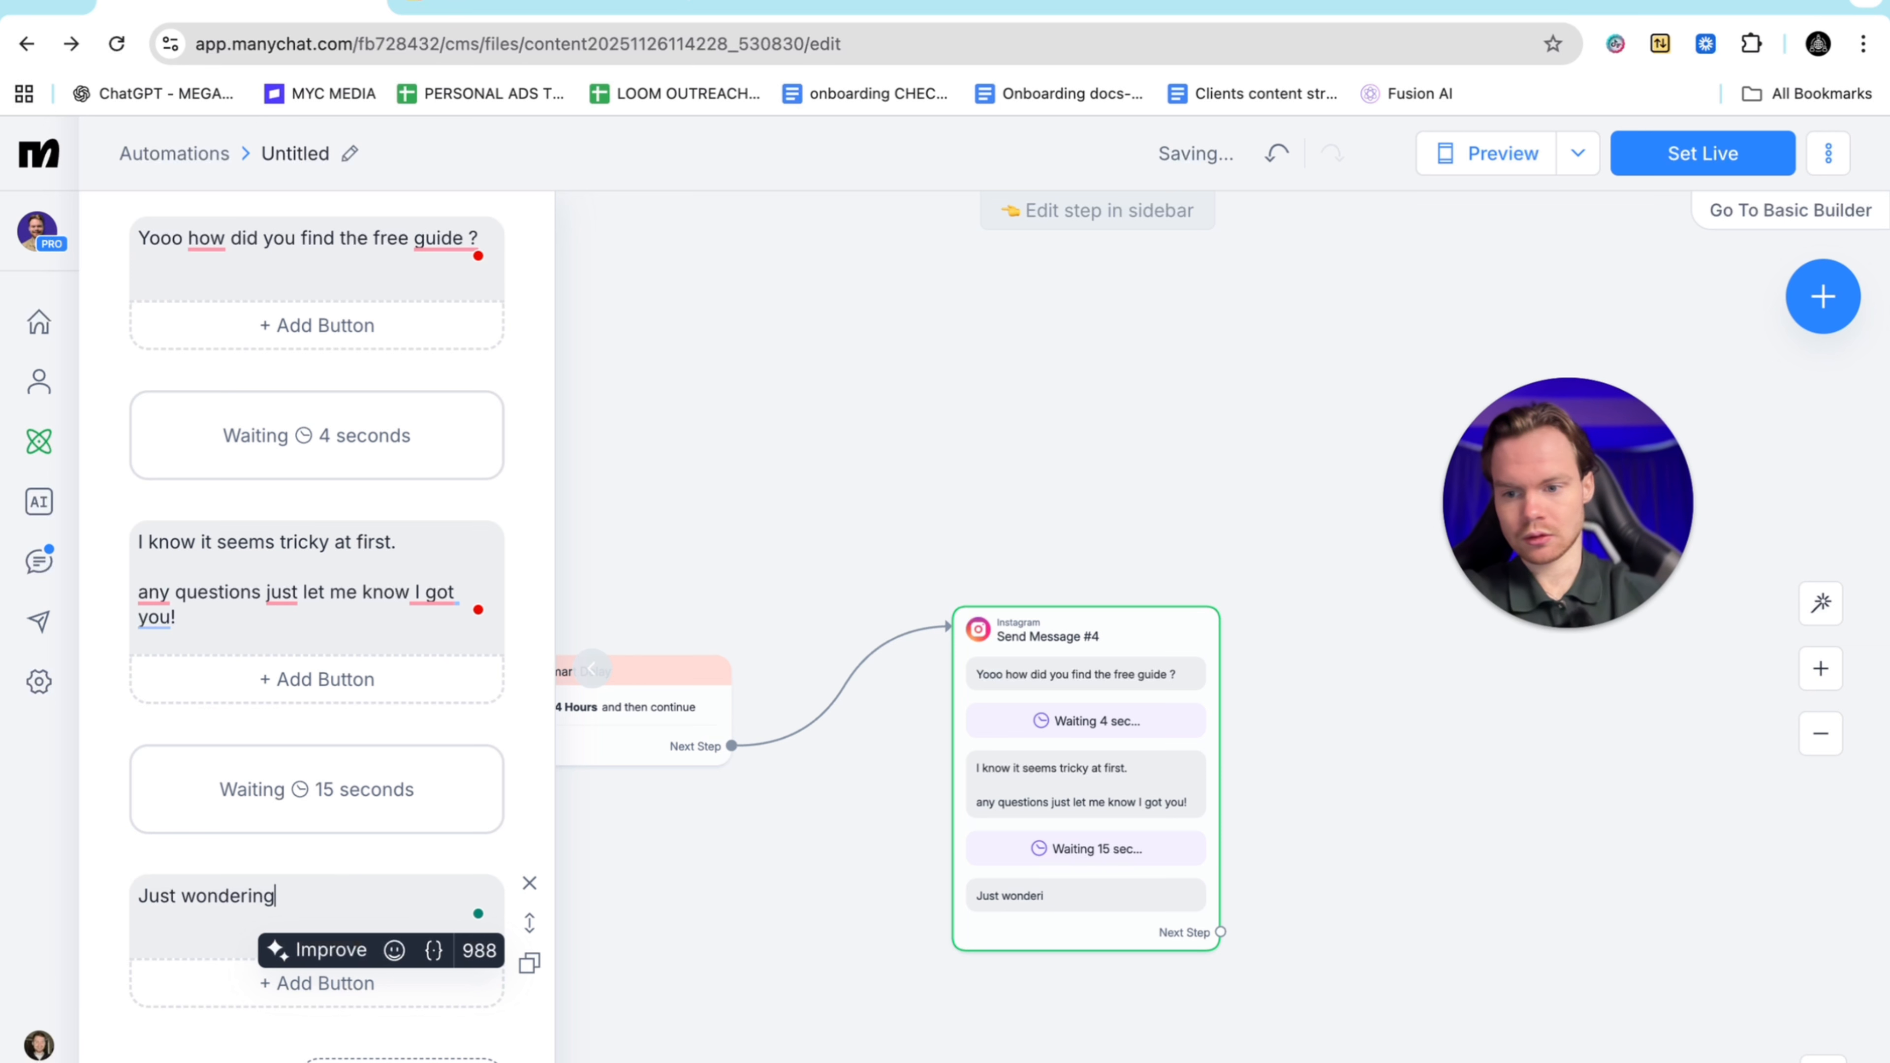
scroll(240, 789, "down", 3)
type("wondering,")
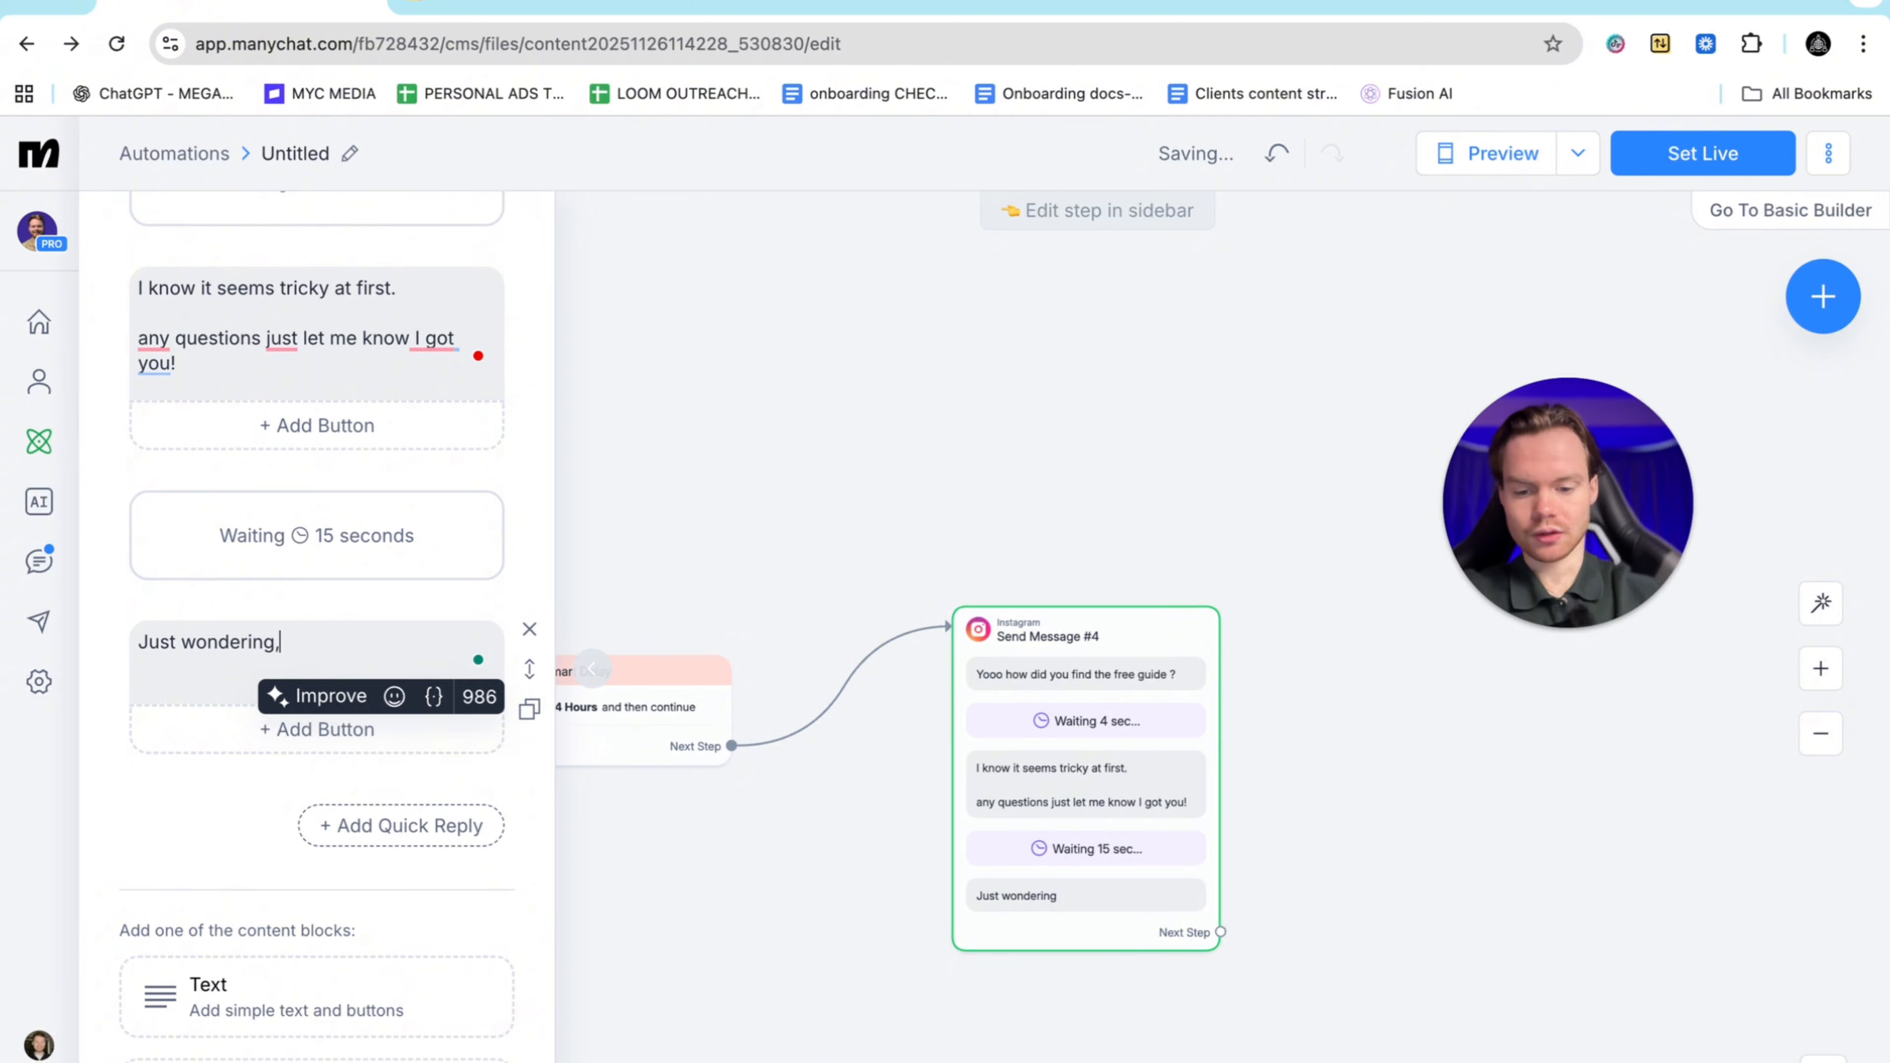
type(" whats your b")
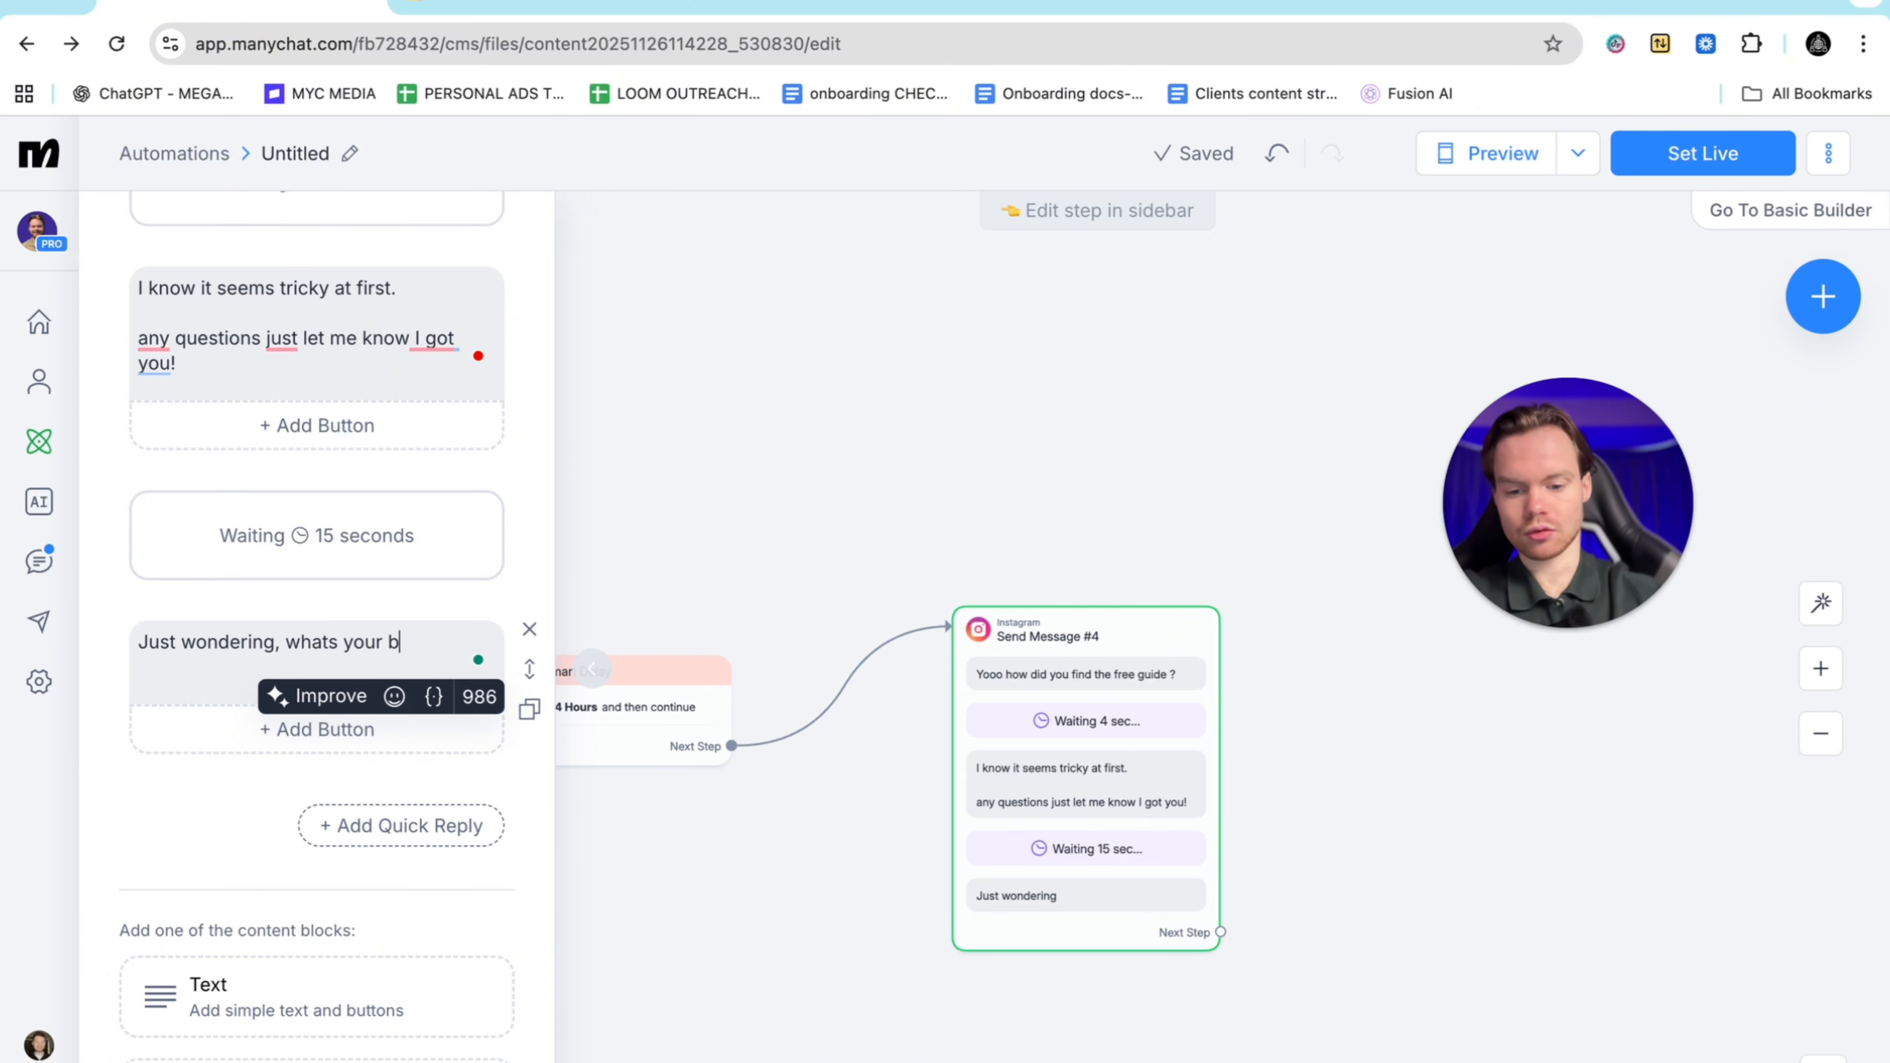
type("iggest strugg")
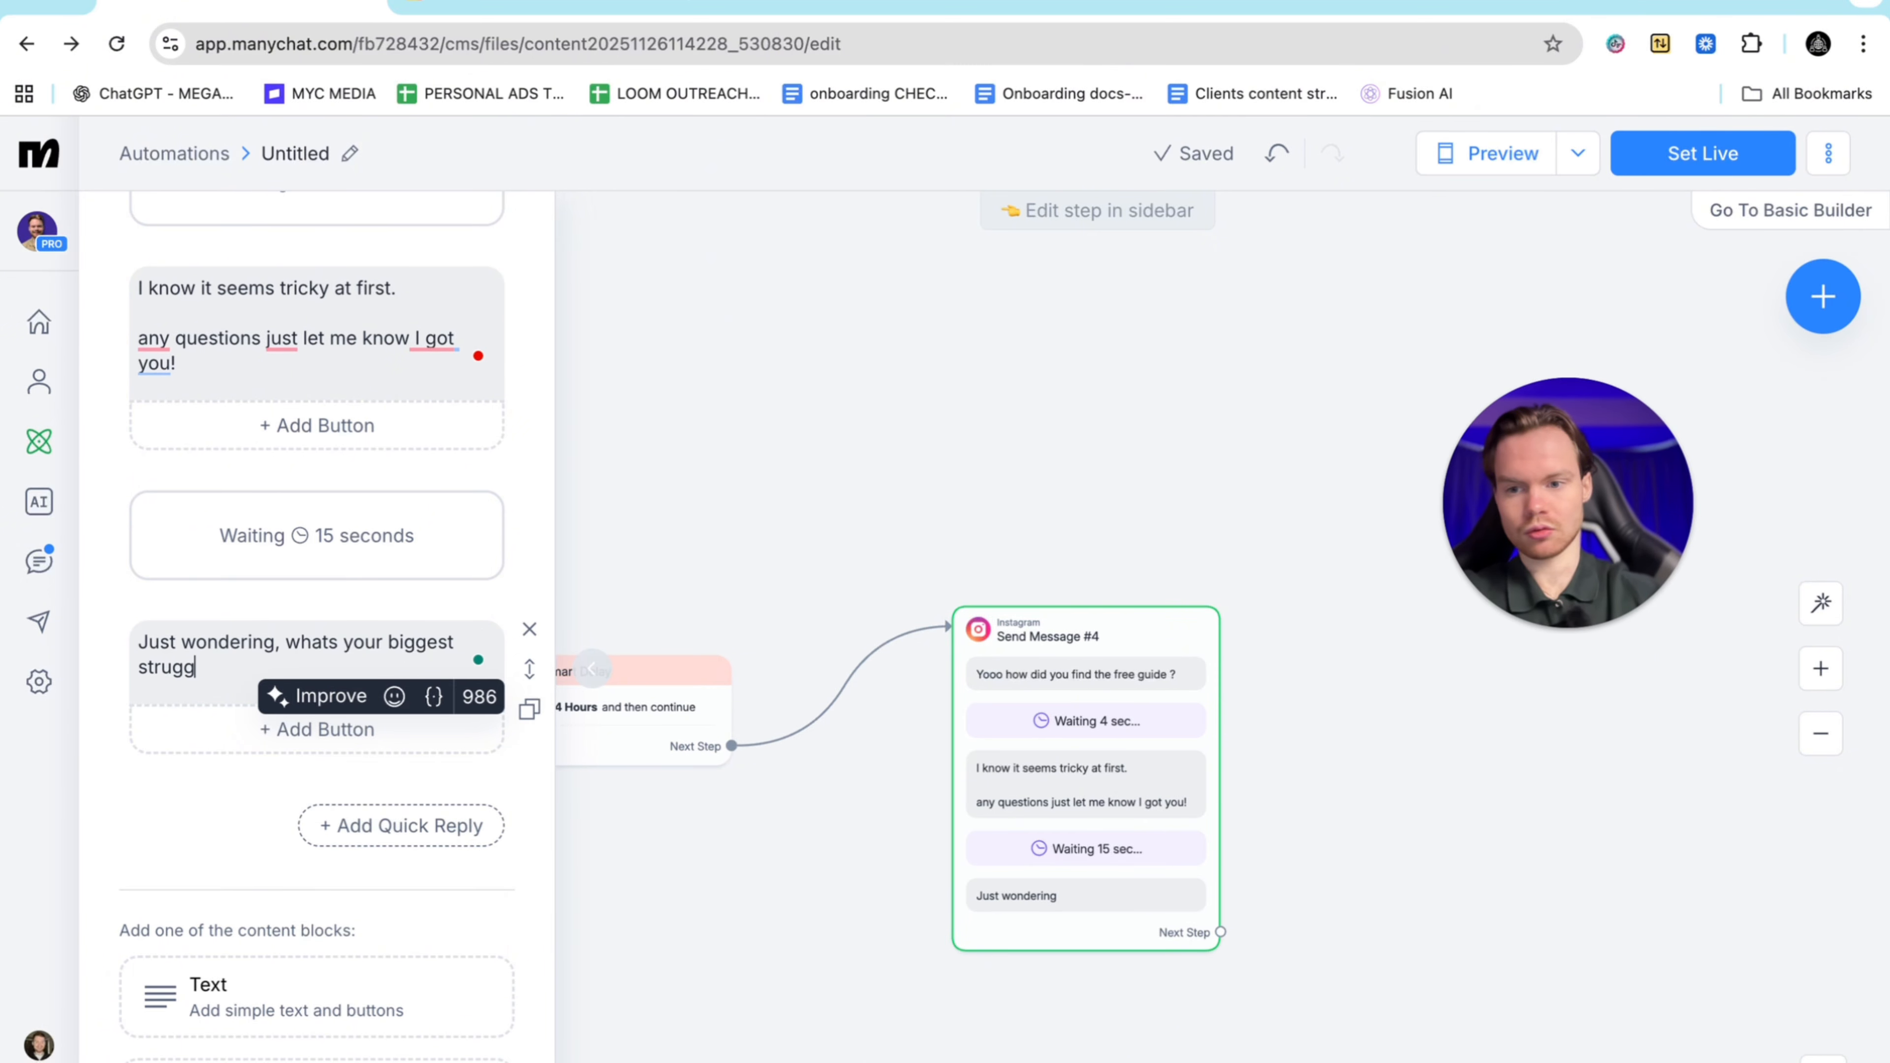
type("le right now ")
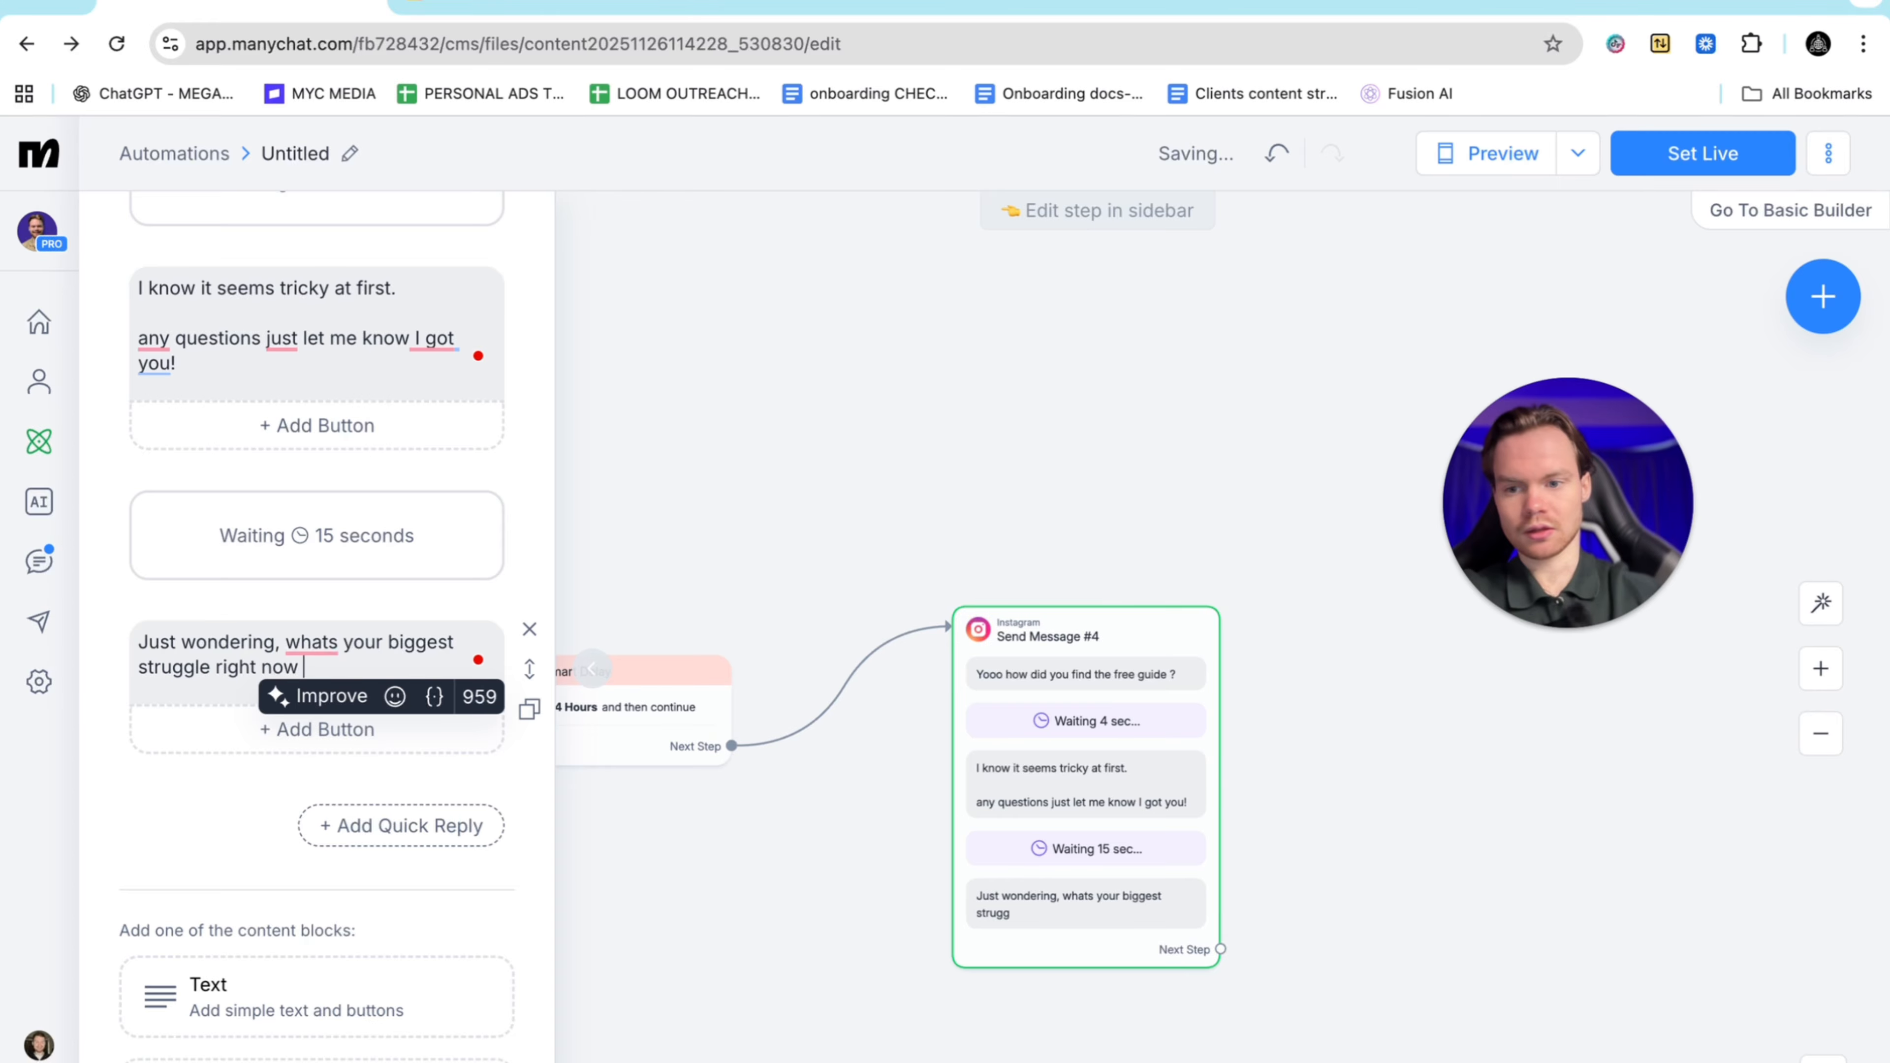
type("when it comes")
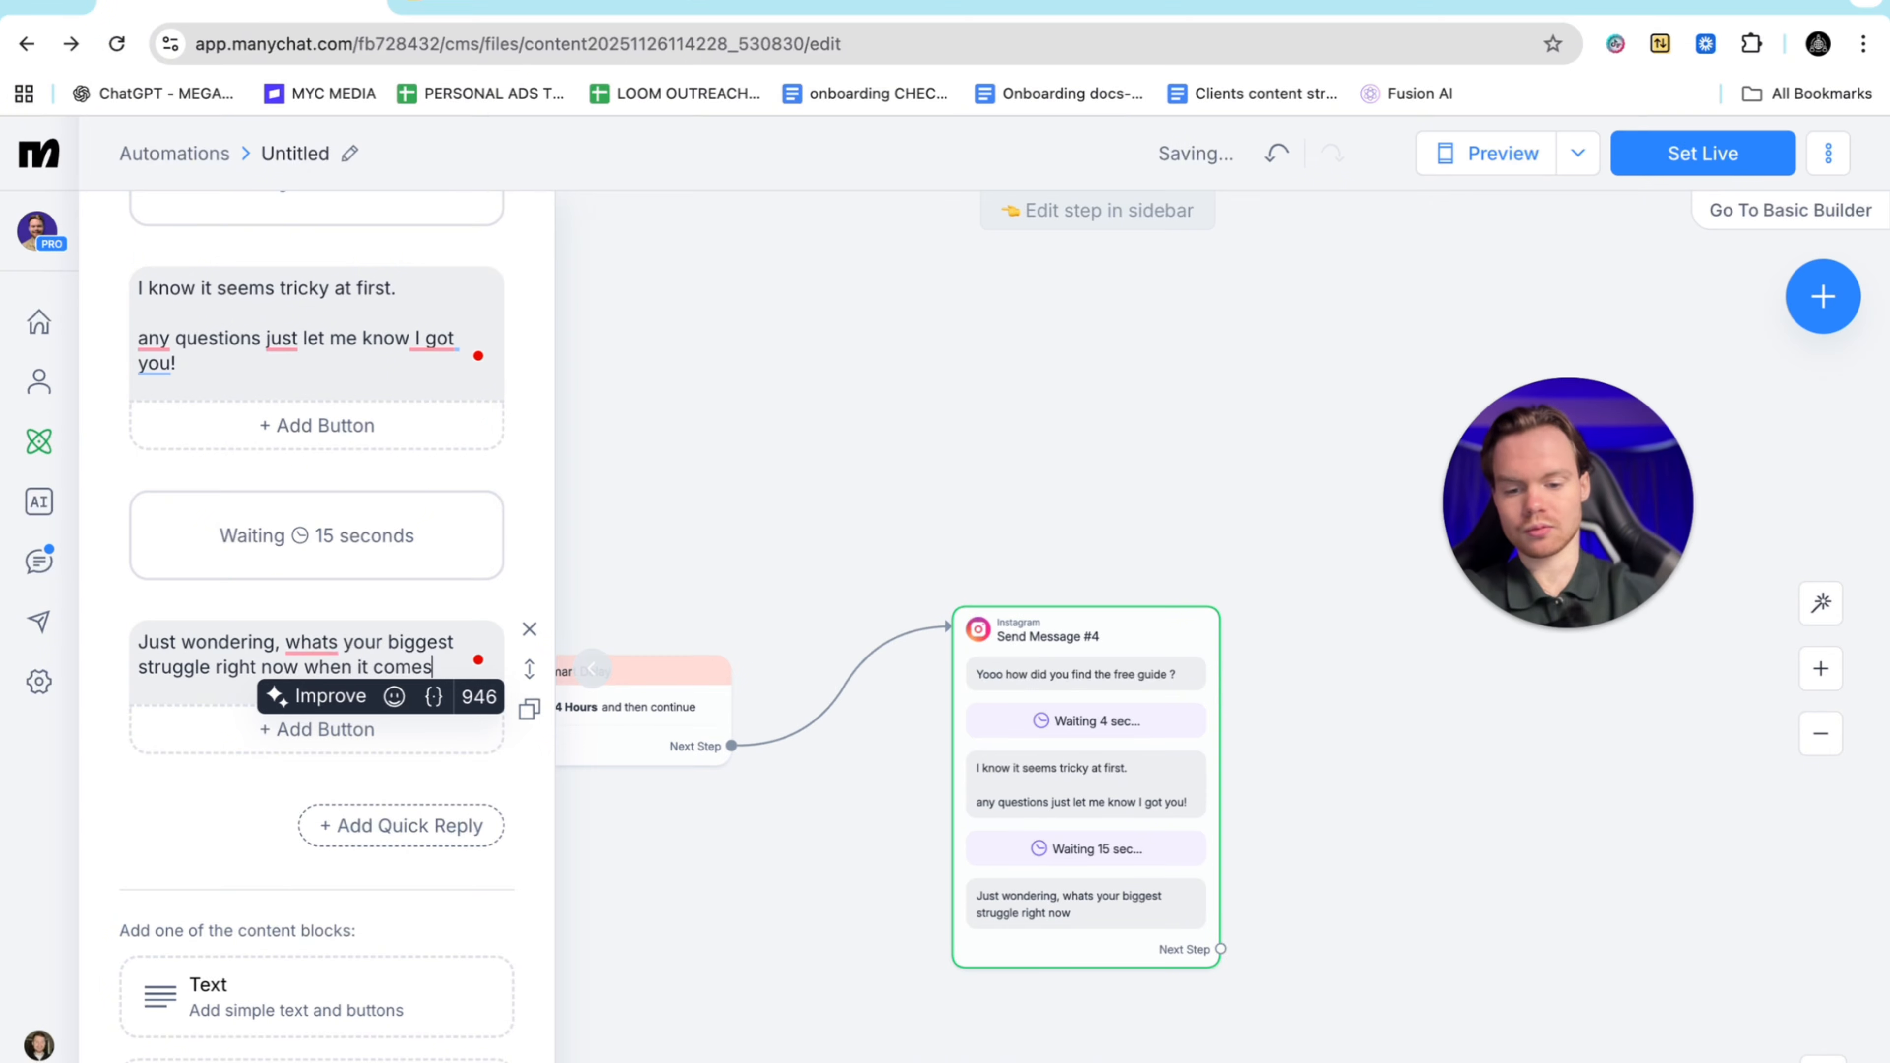
type(" to buying ")
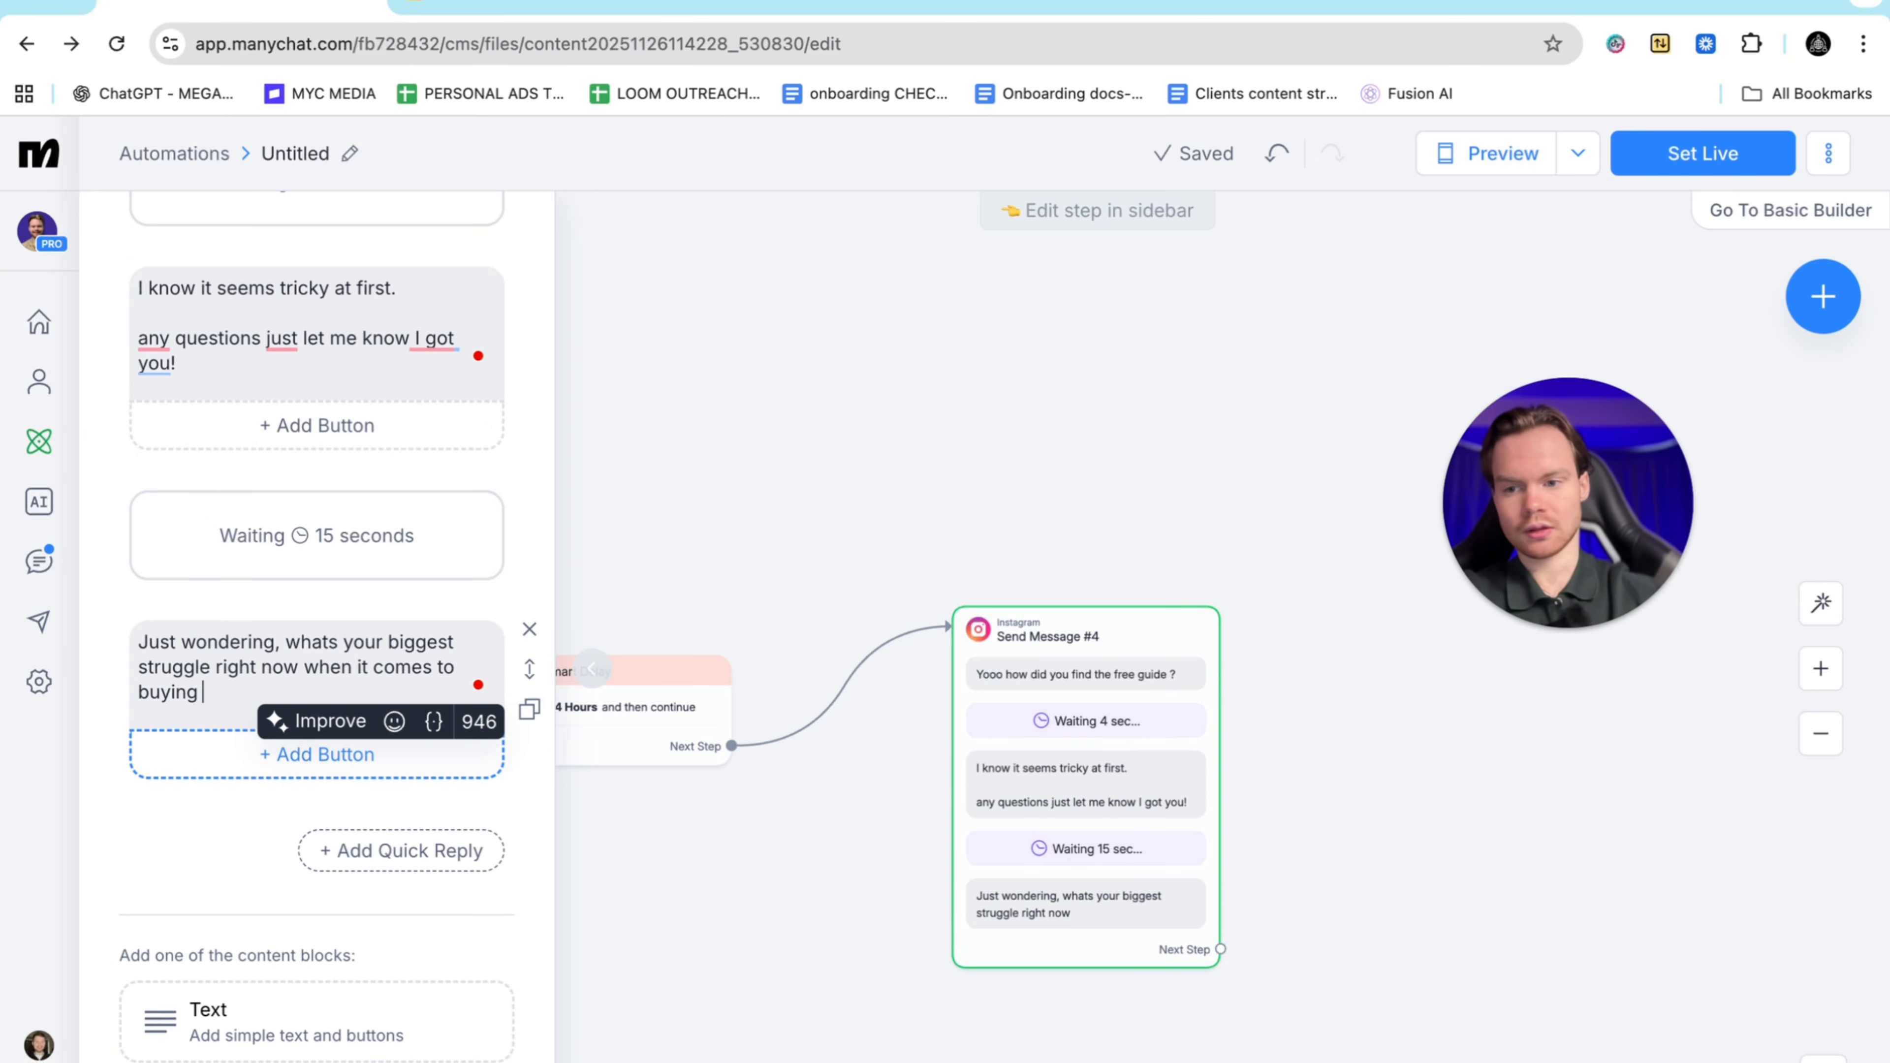
type("a cash flow")
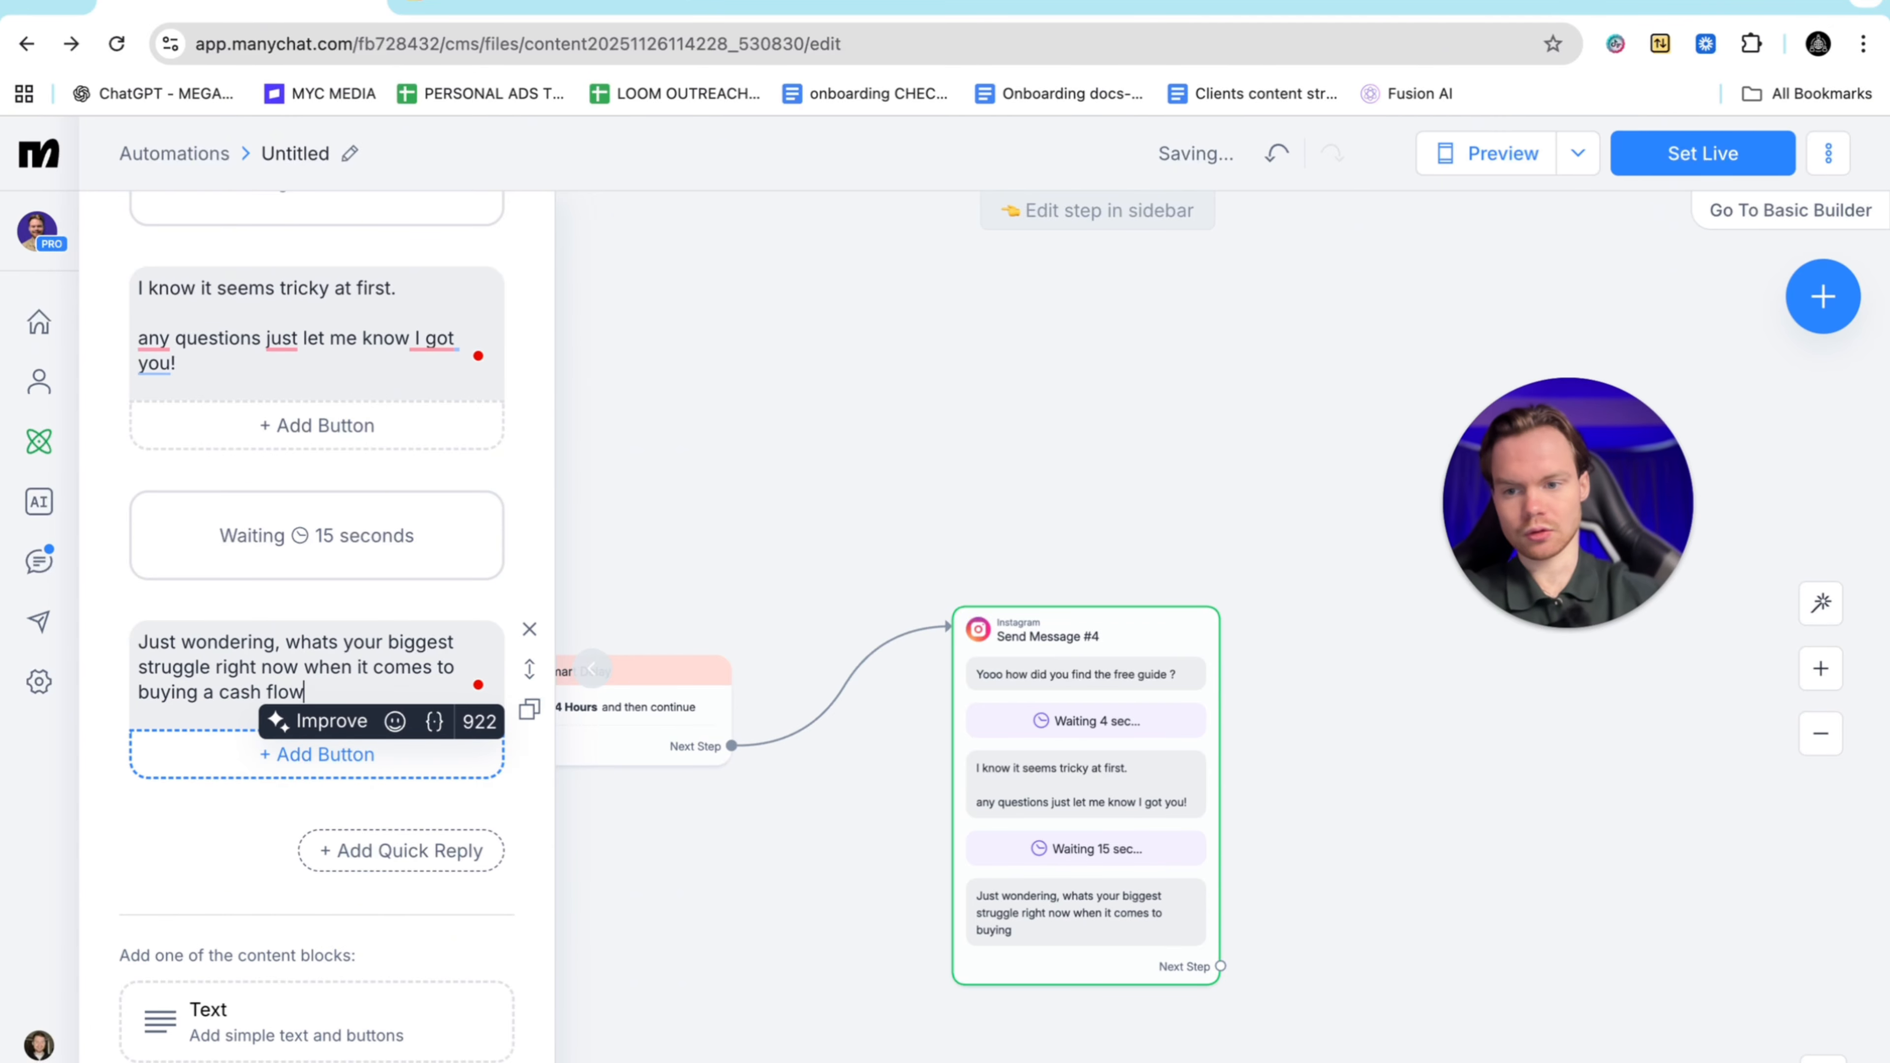
type("ing business ")
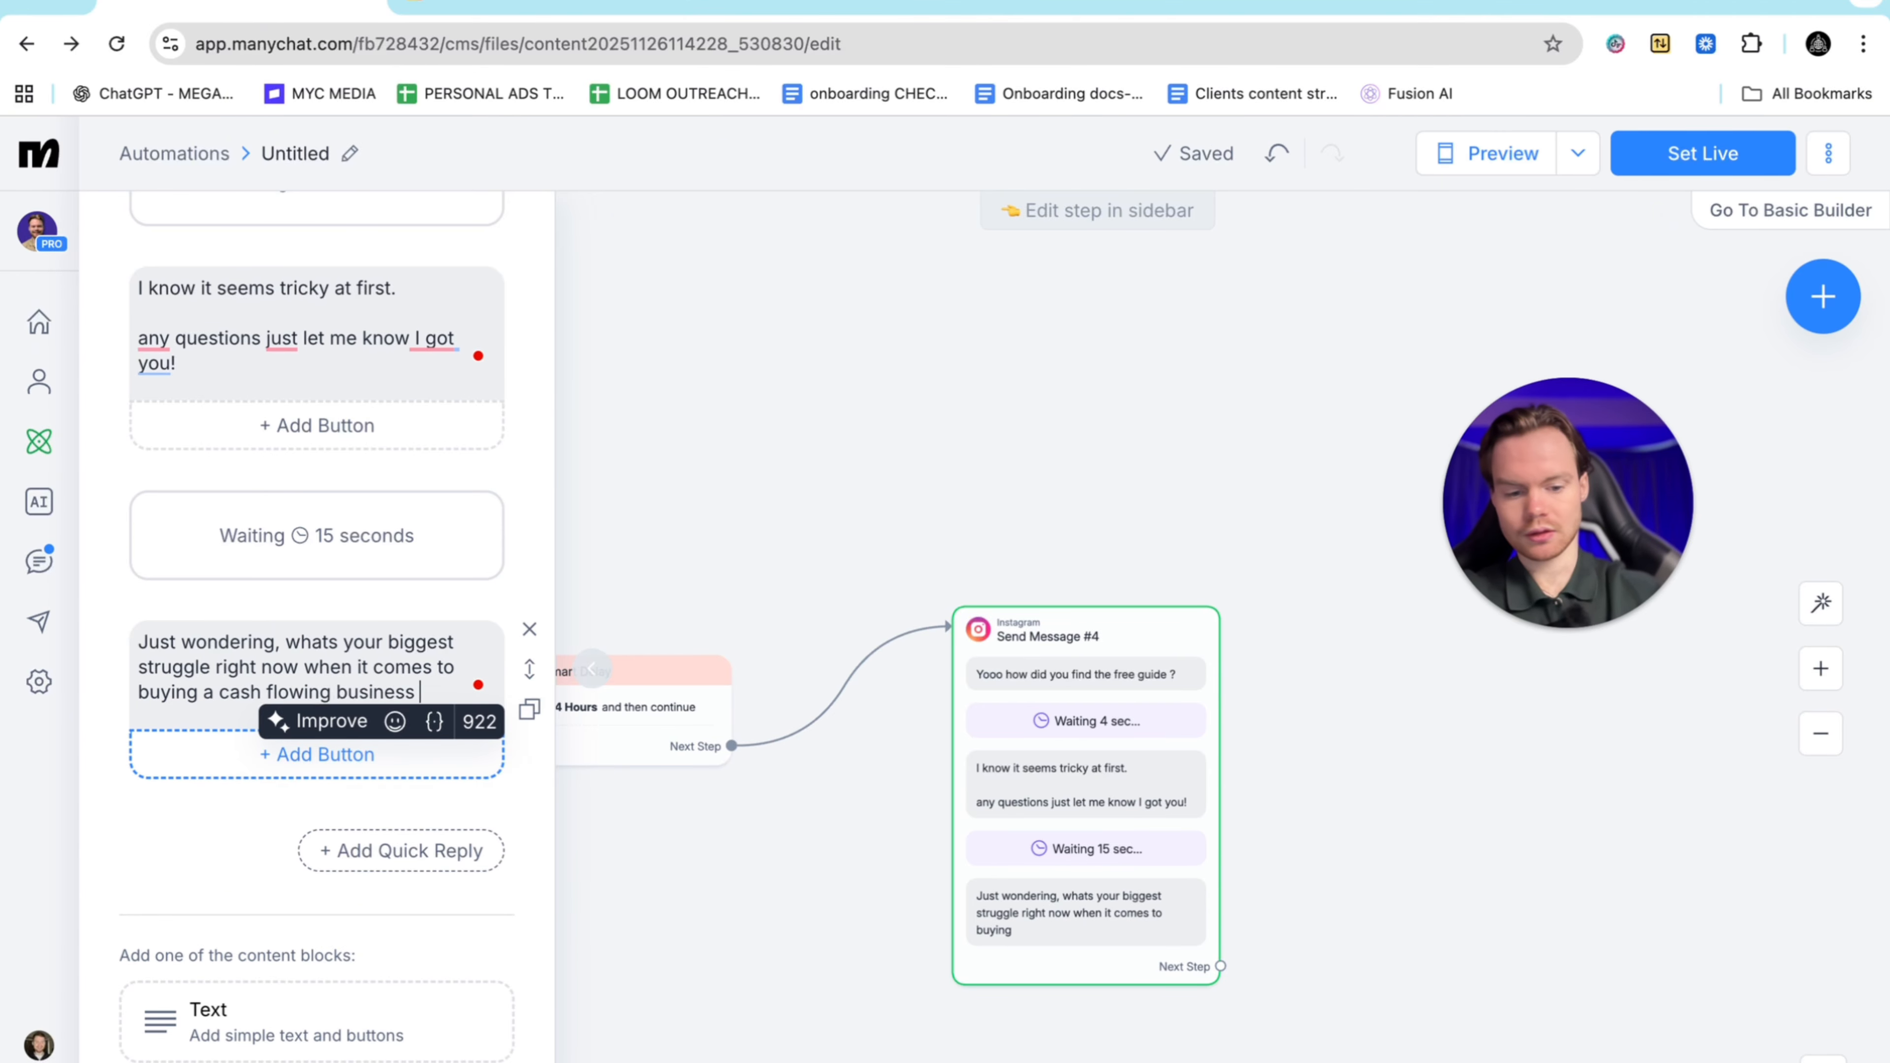
type("?")
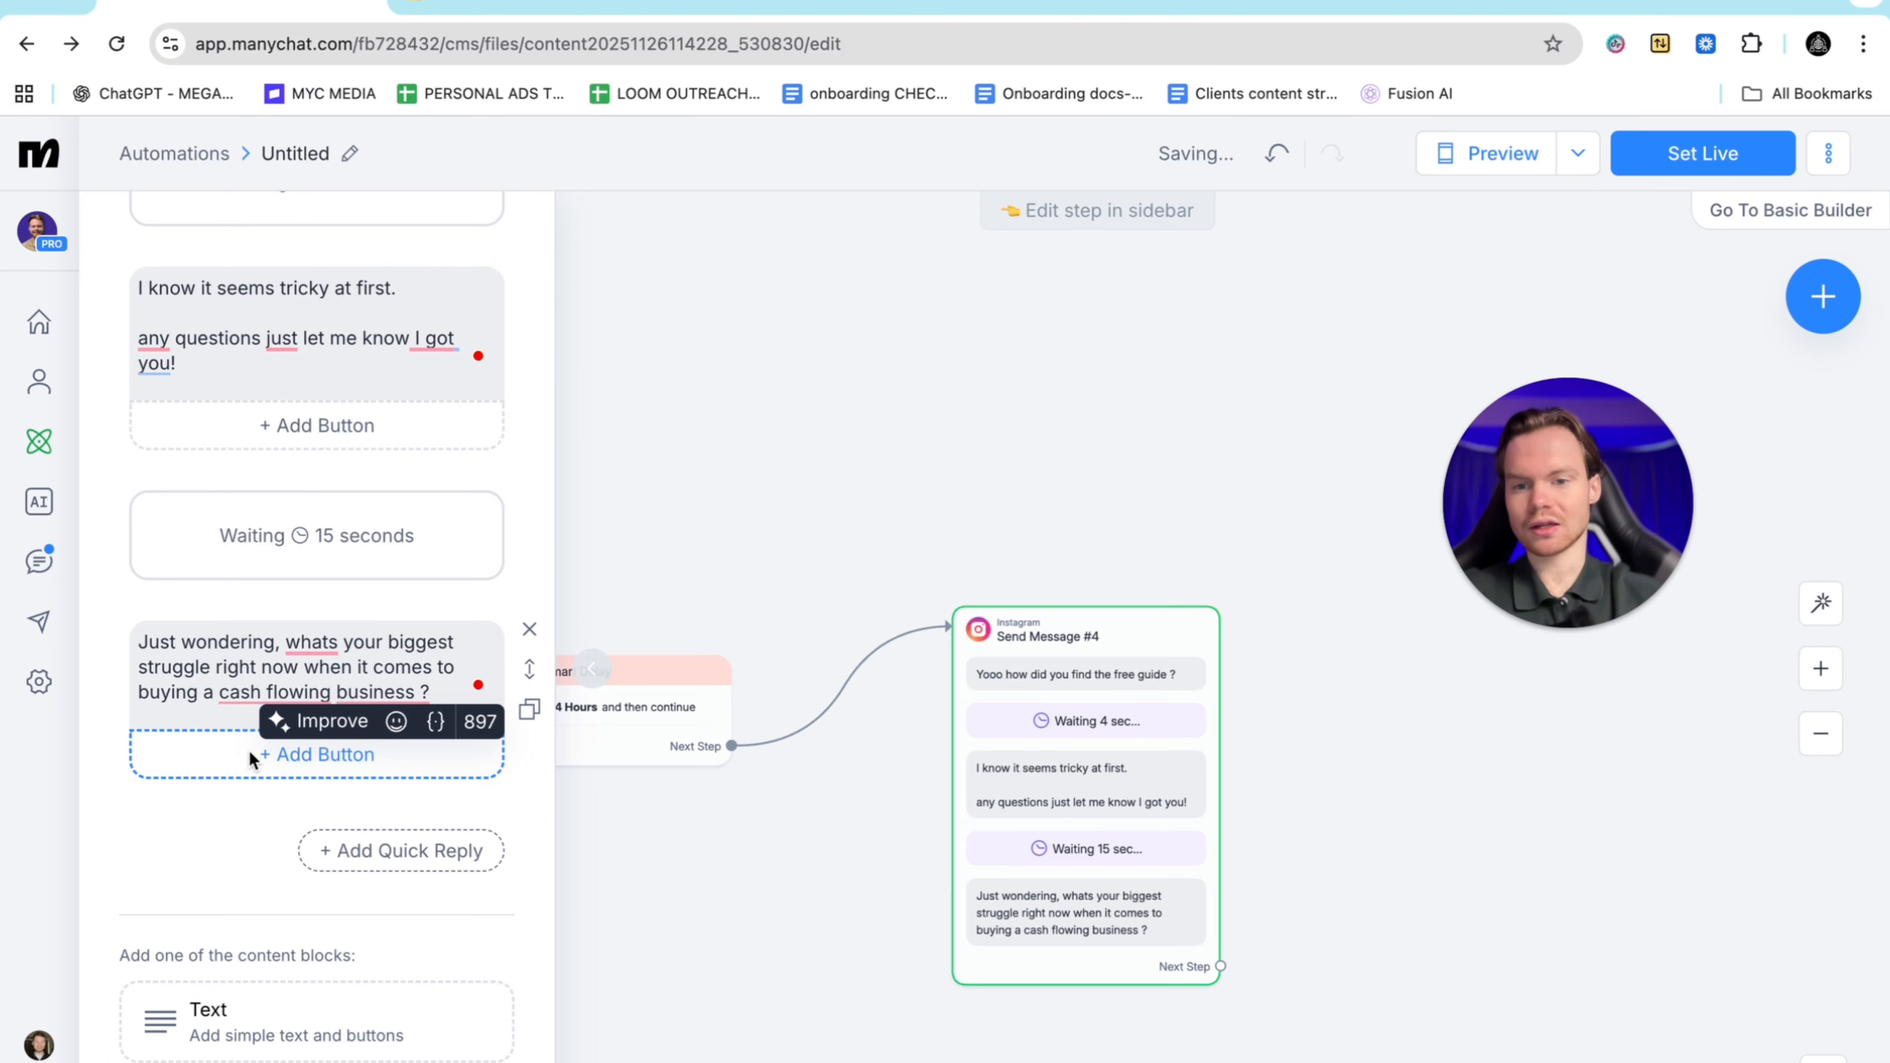
Add a first reply button titled 'finding biz'
left_click(247, 750)
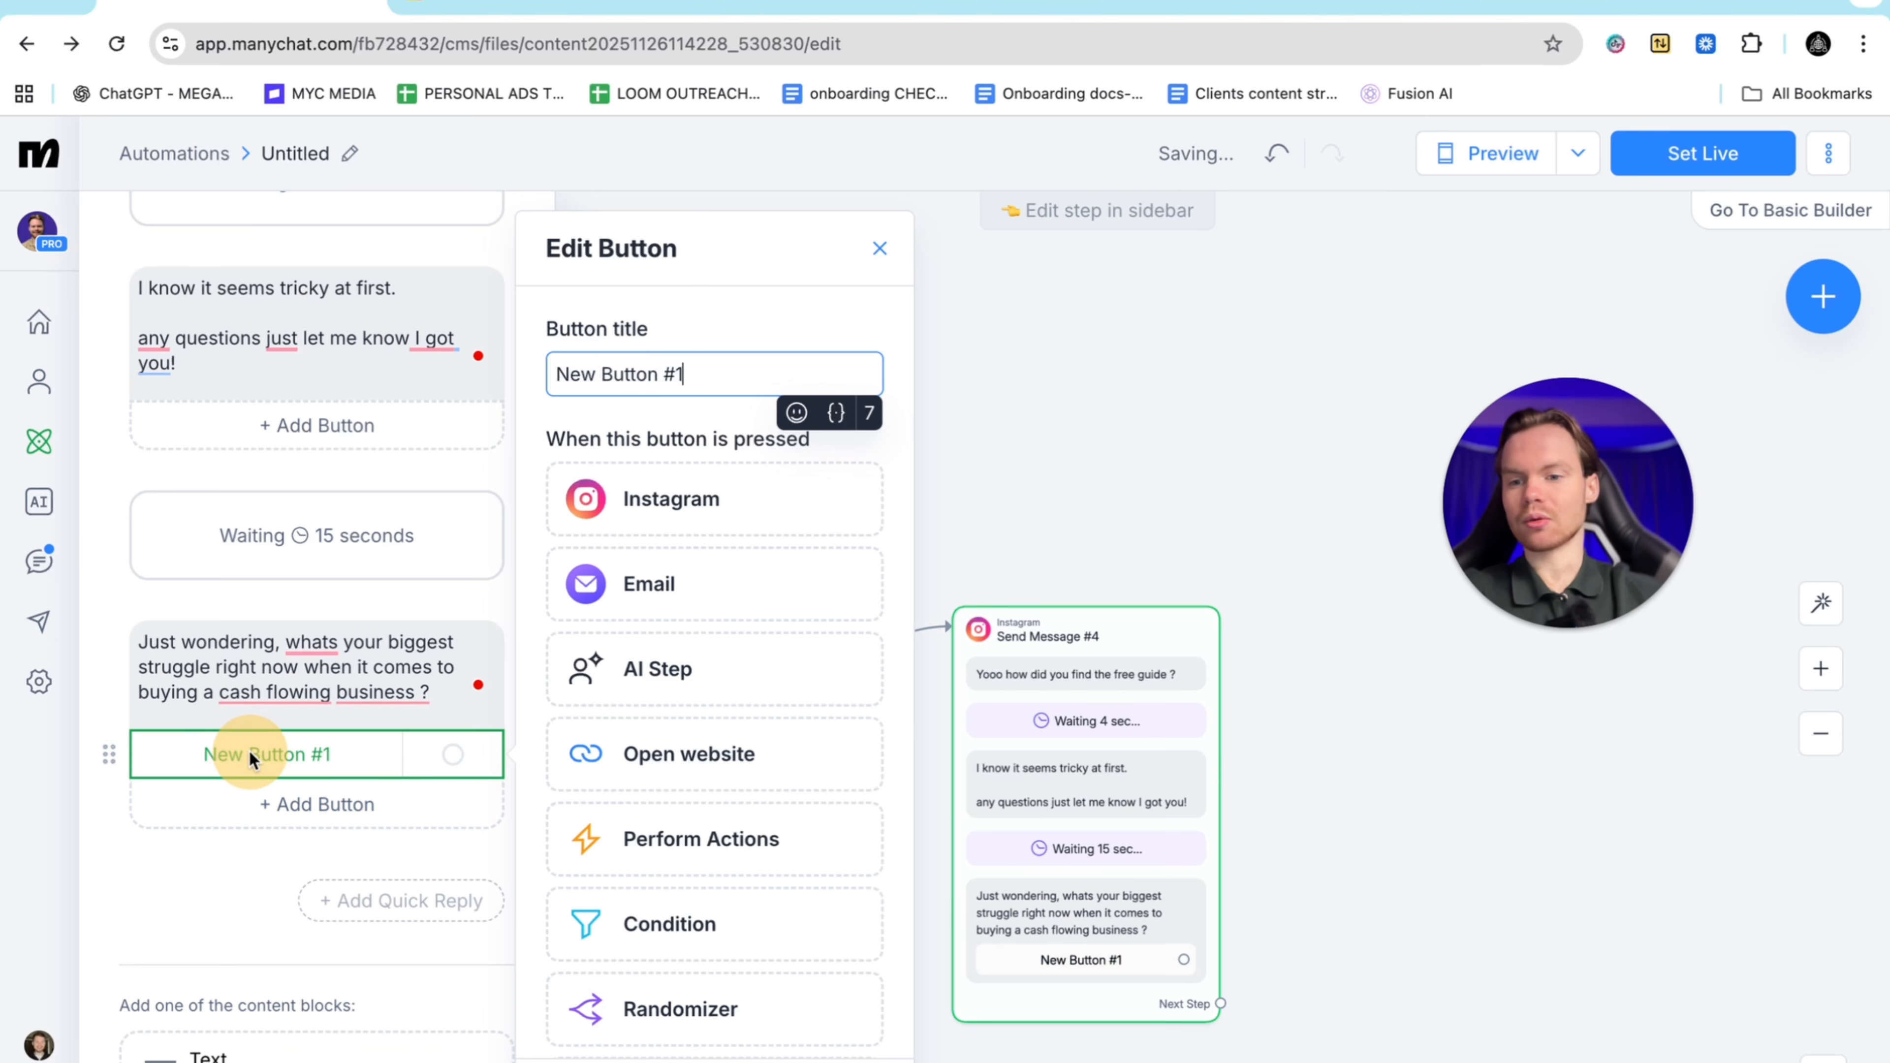
key("BackSpace")
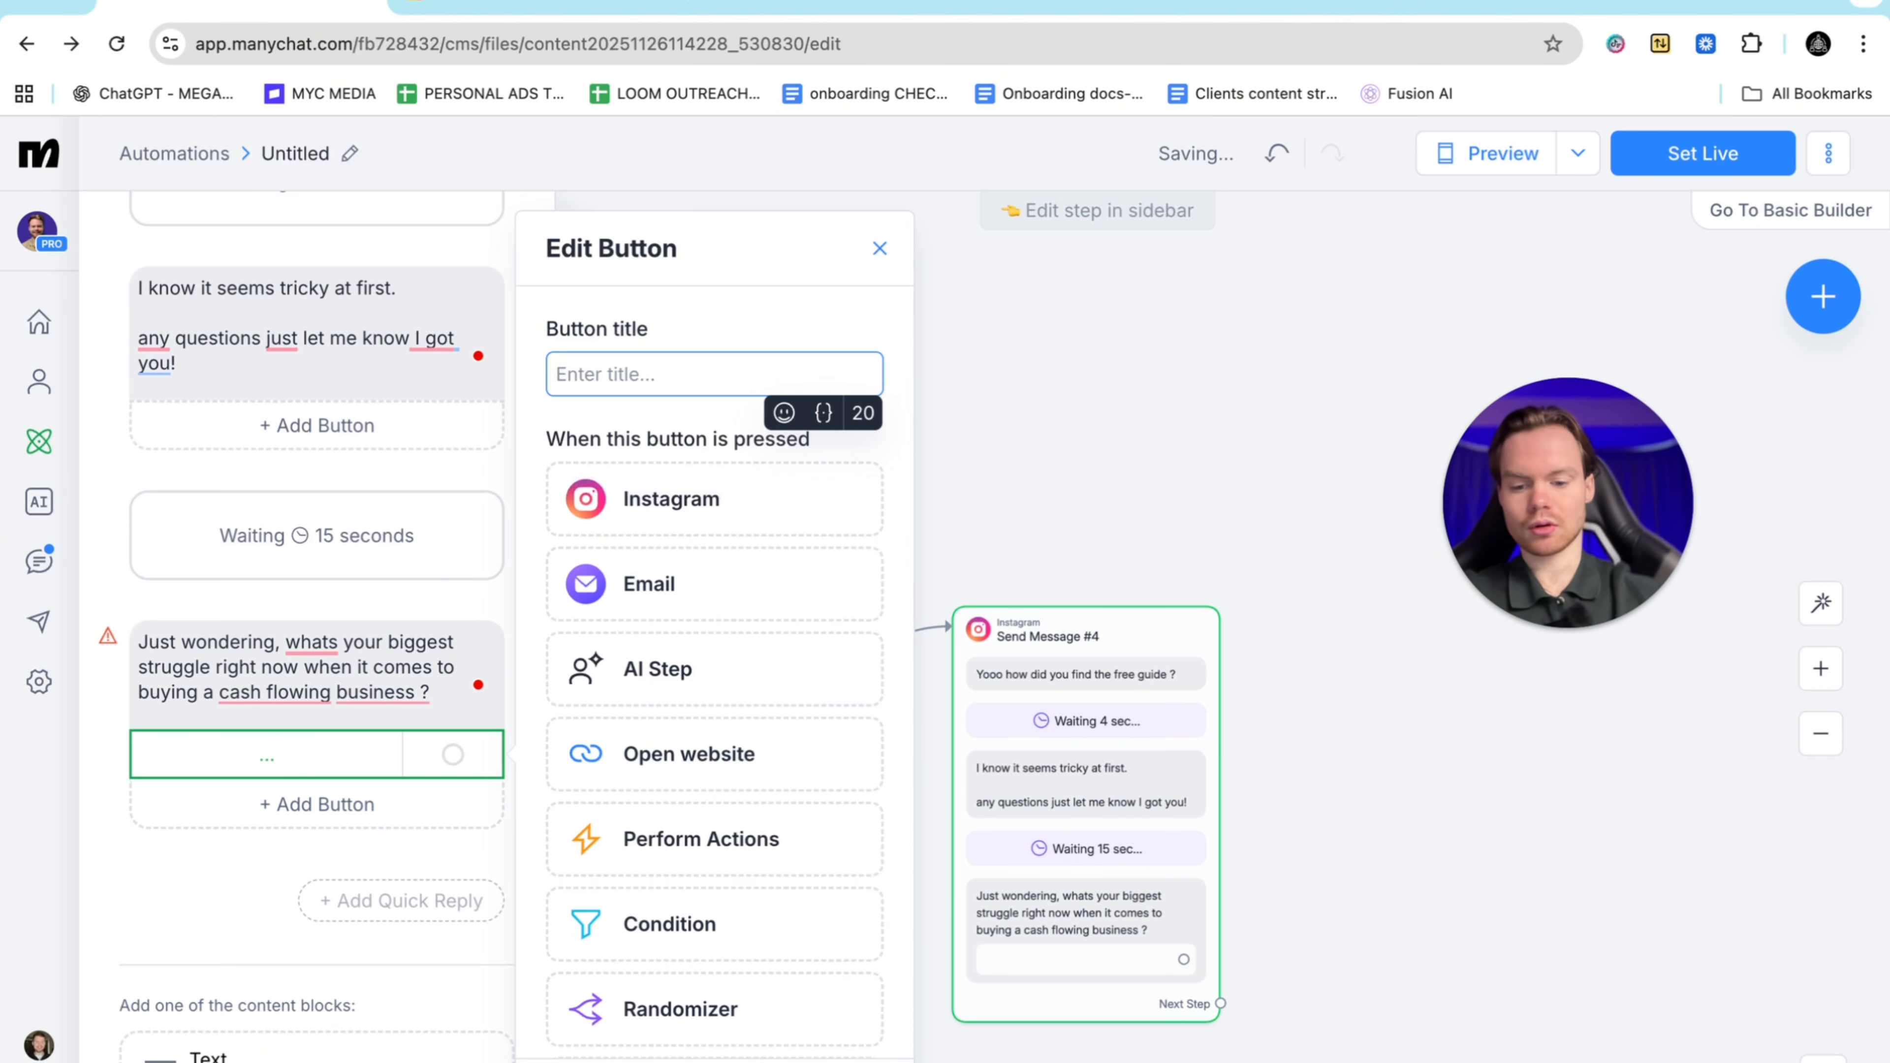
mouse_move(112, 639)
type("find ")
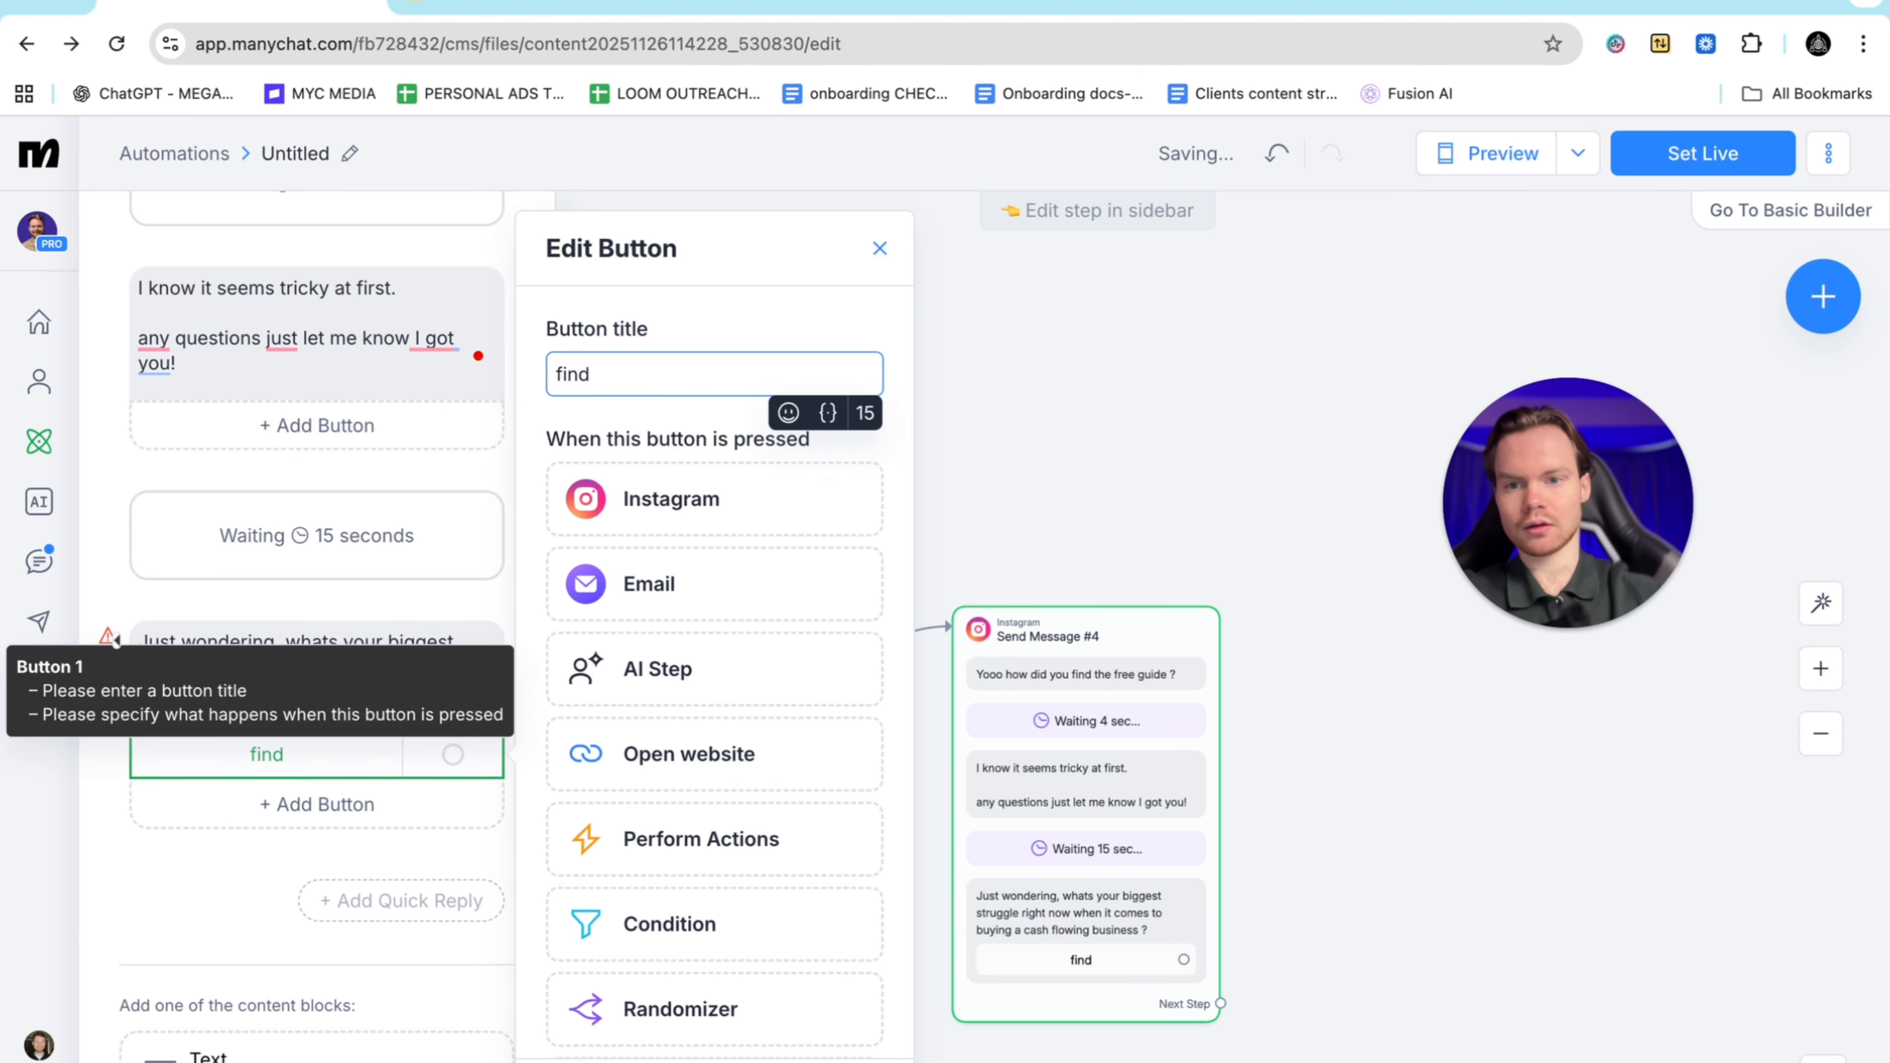
type("ing biz")
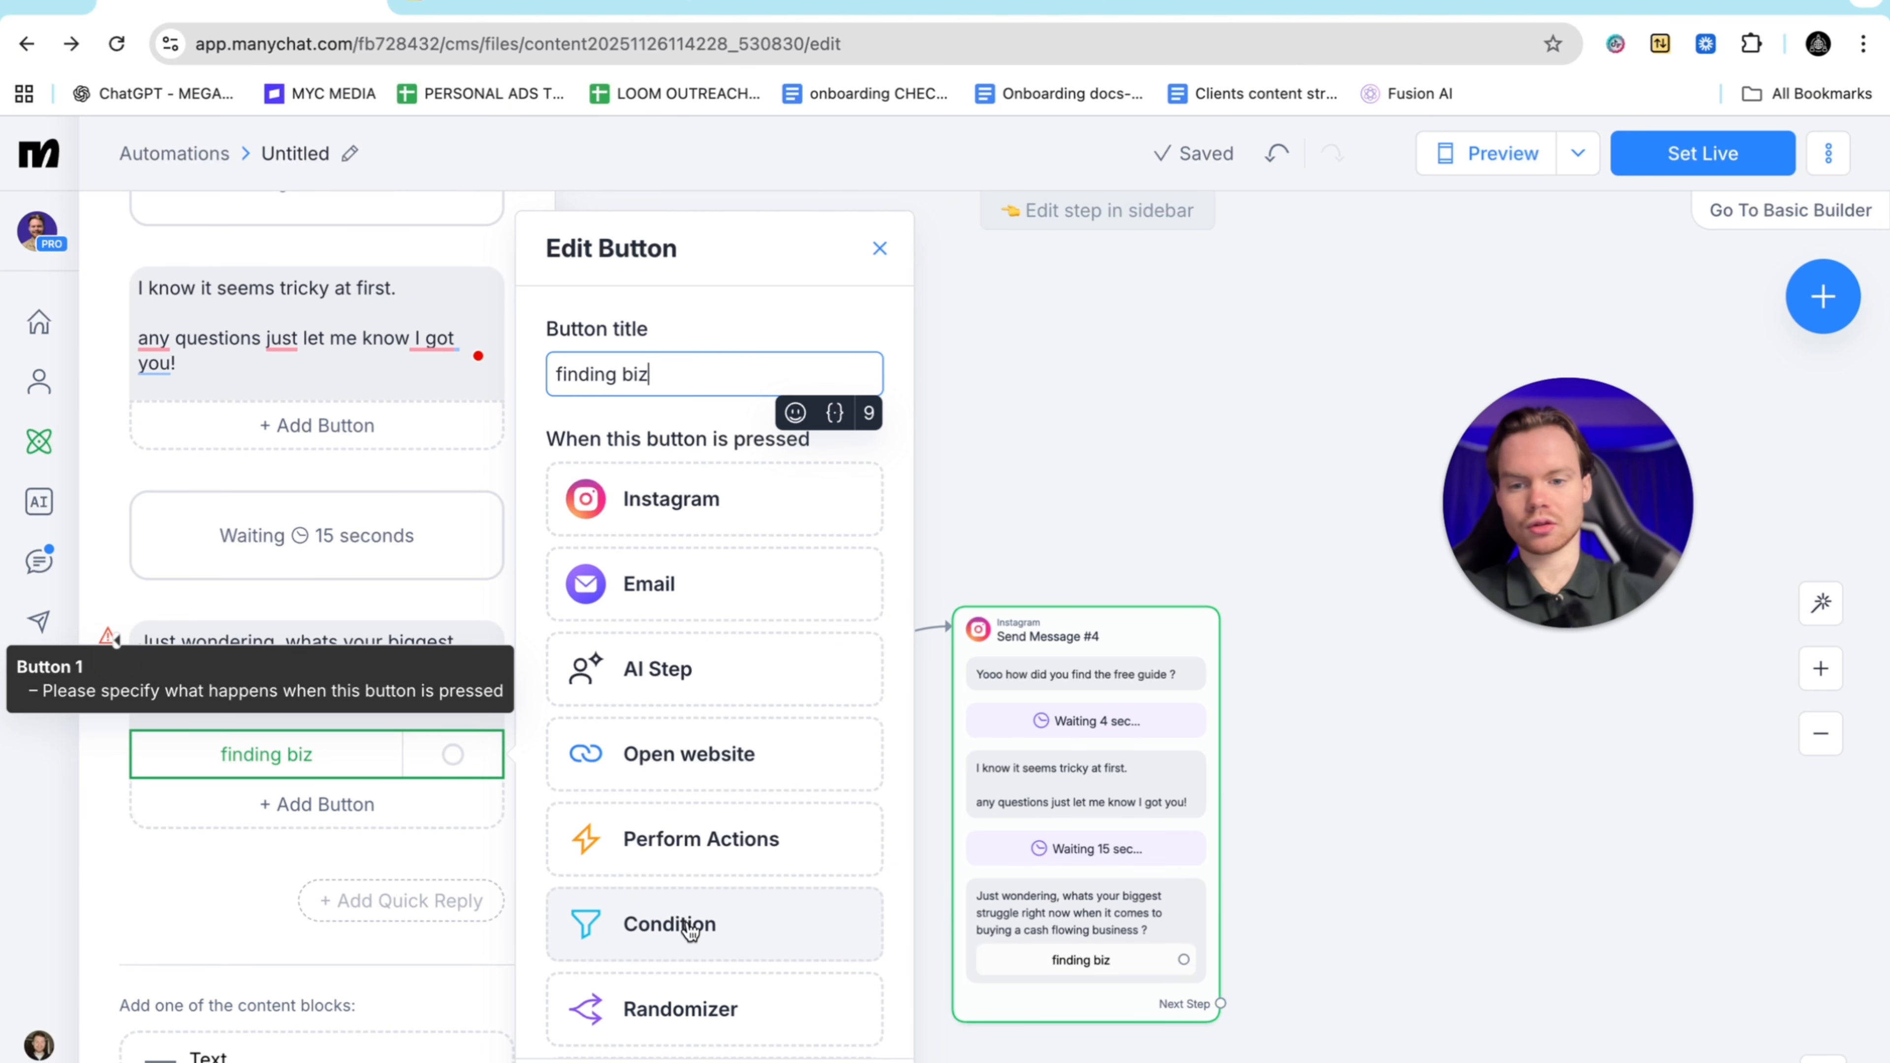
left_click(242, 863)
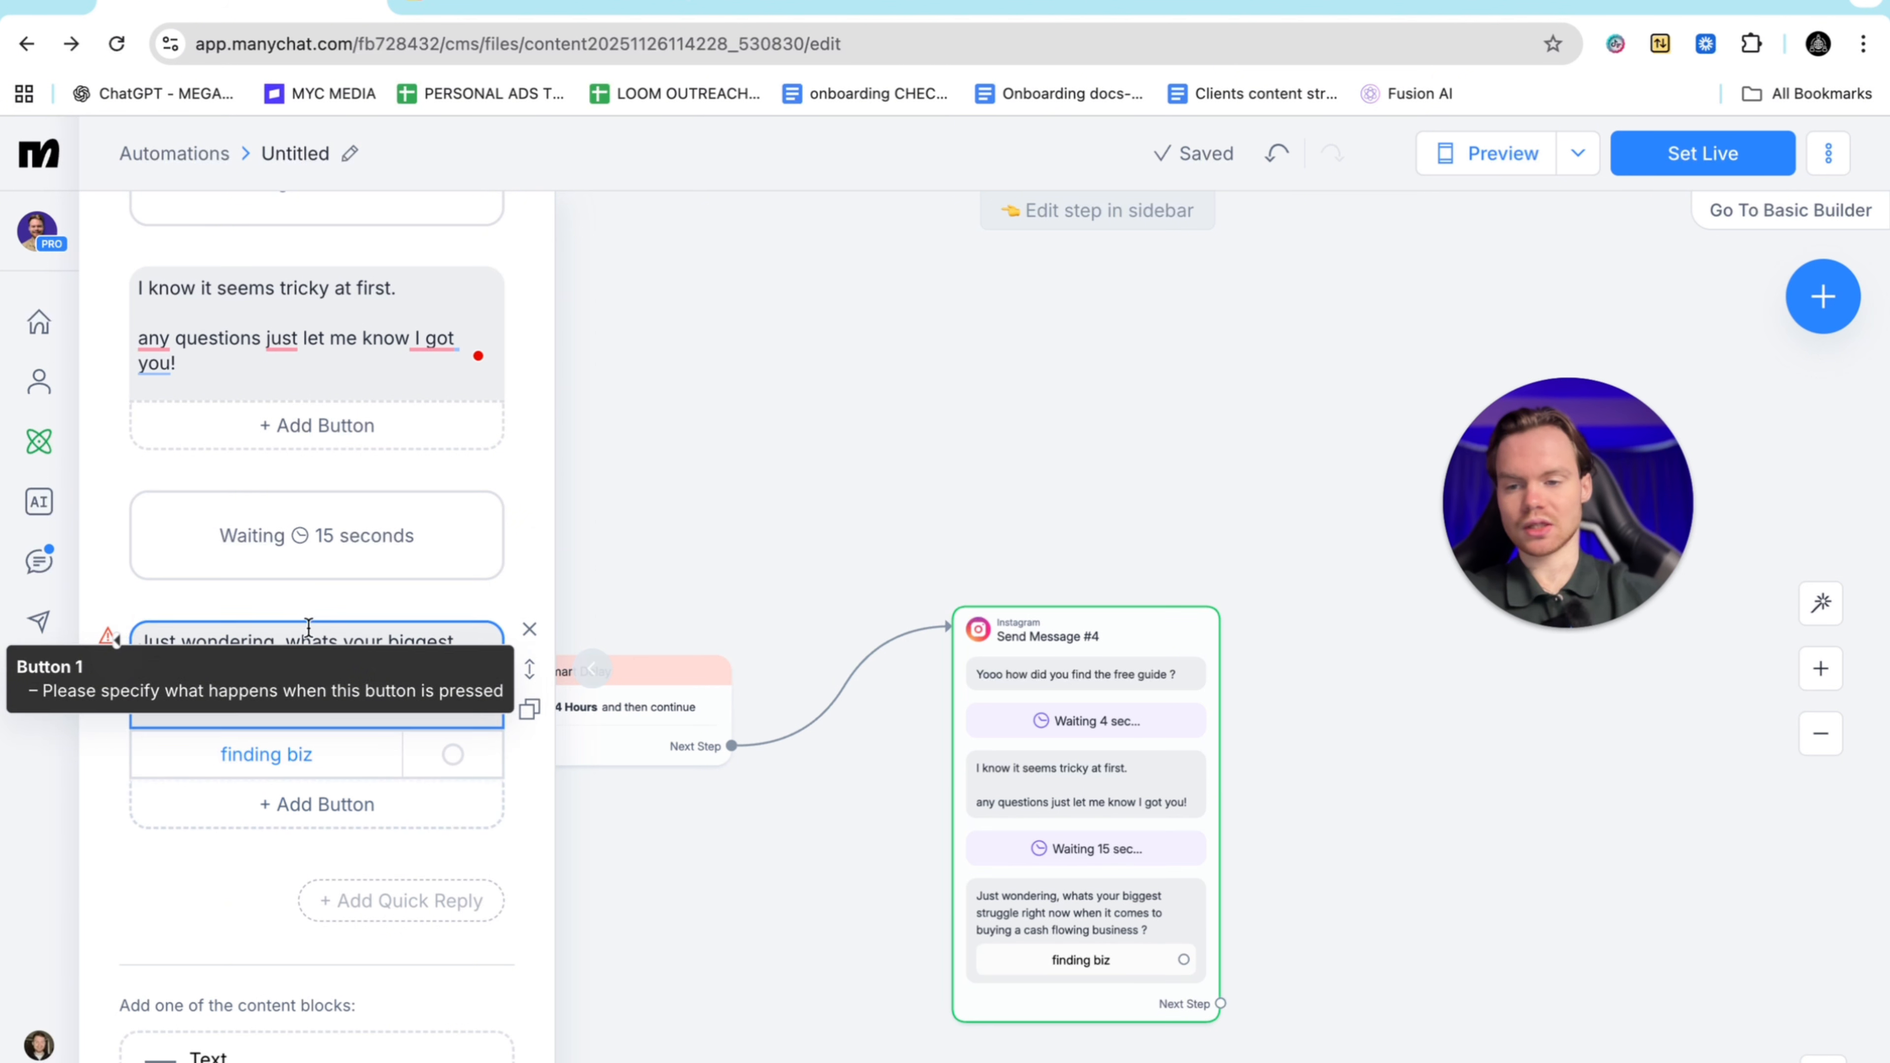
Add a second reply button titled 'SBA LOANS ETC'
left_click(330, 805)
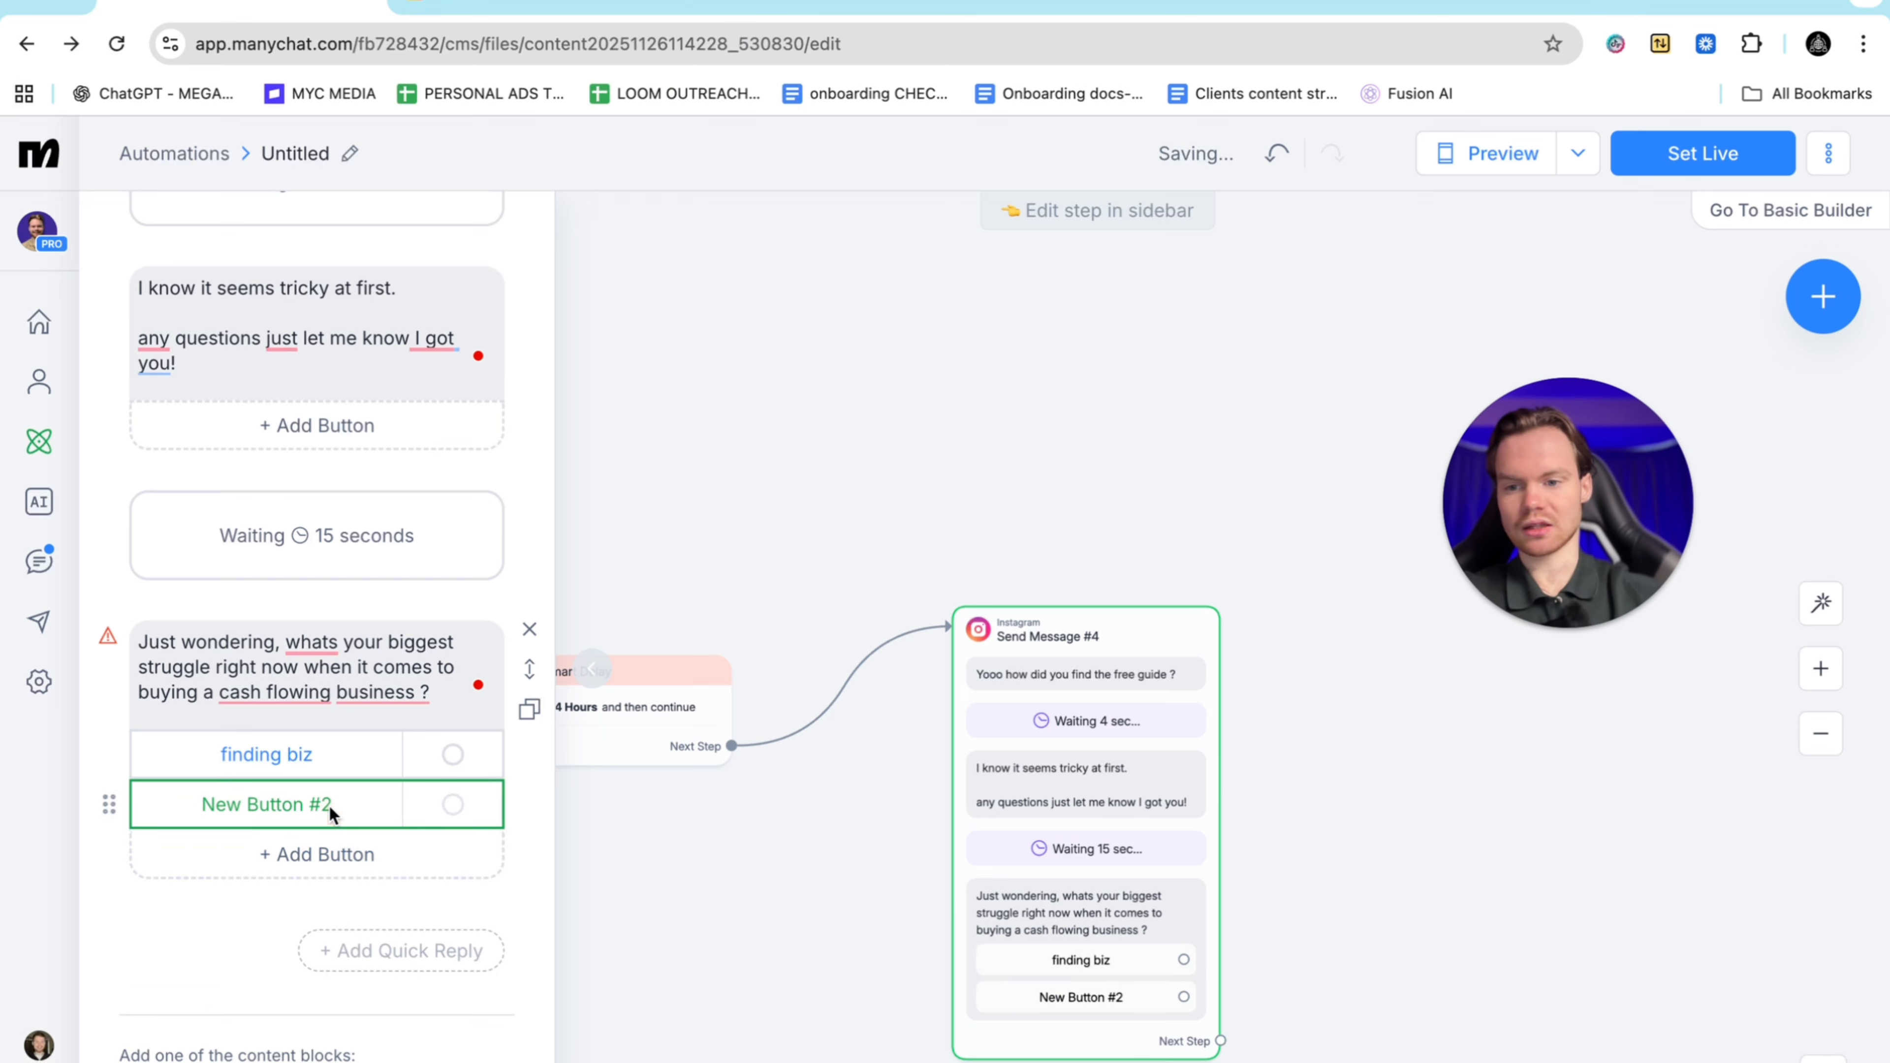
key("BackSpace")
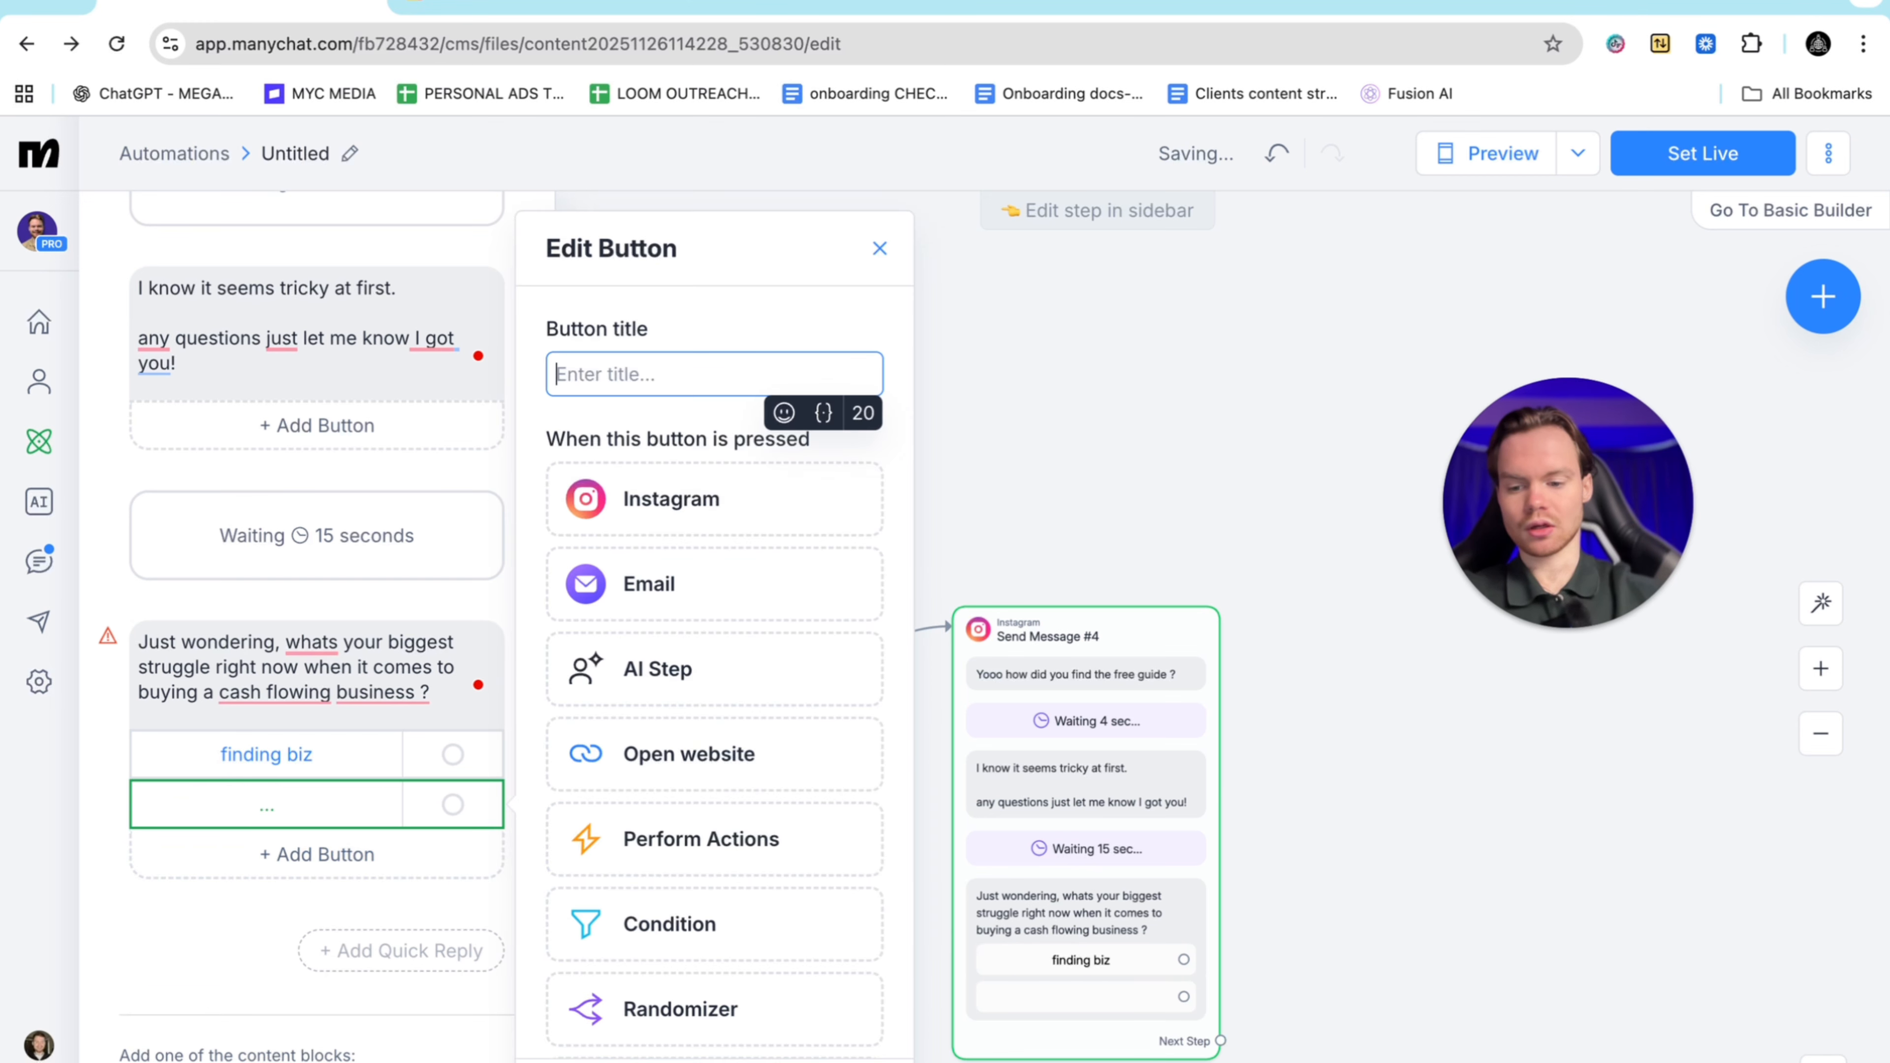
type("Sba")
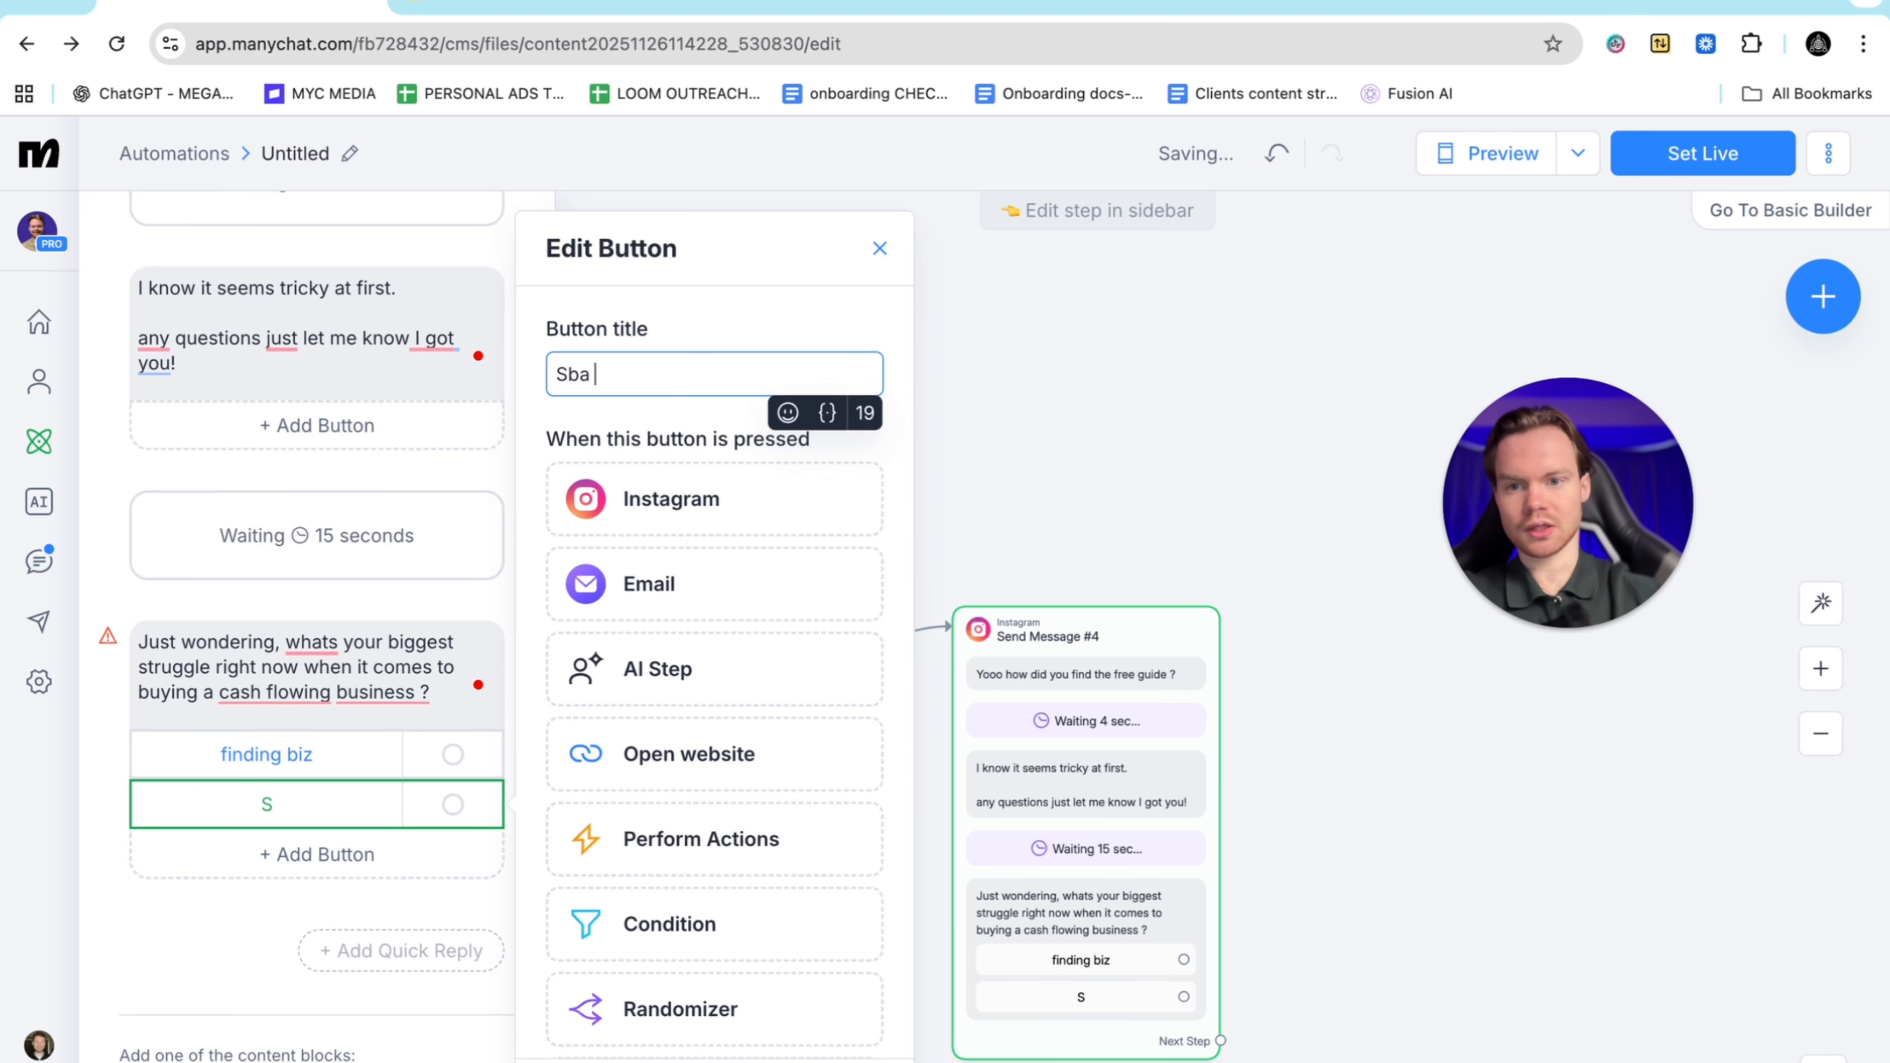
key("BackSpace")
key("BackSpace")
type("BA LOANS")
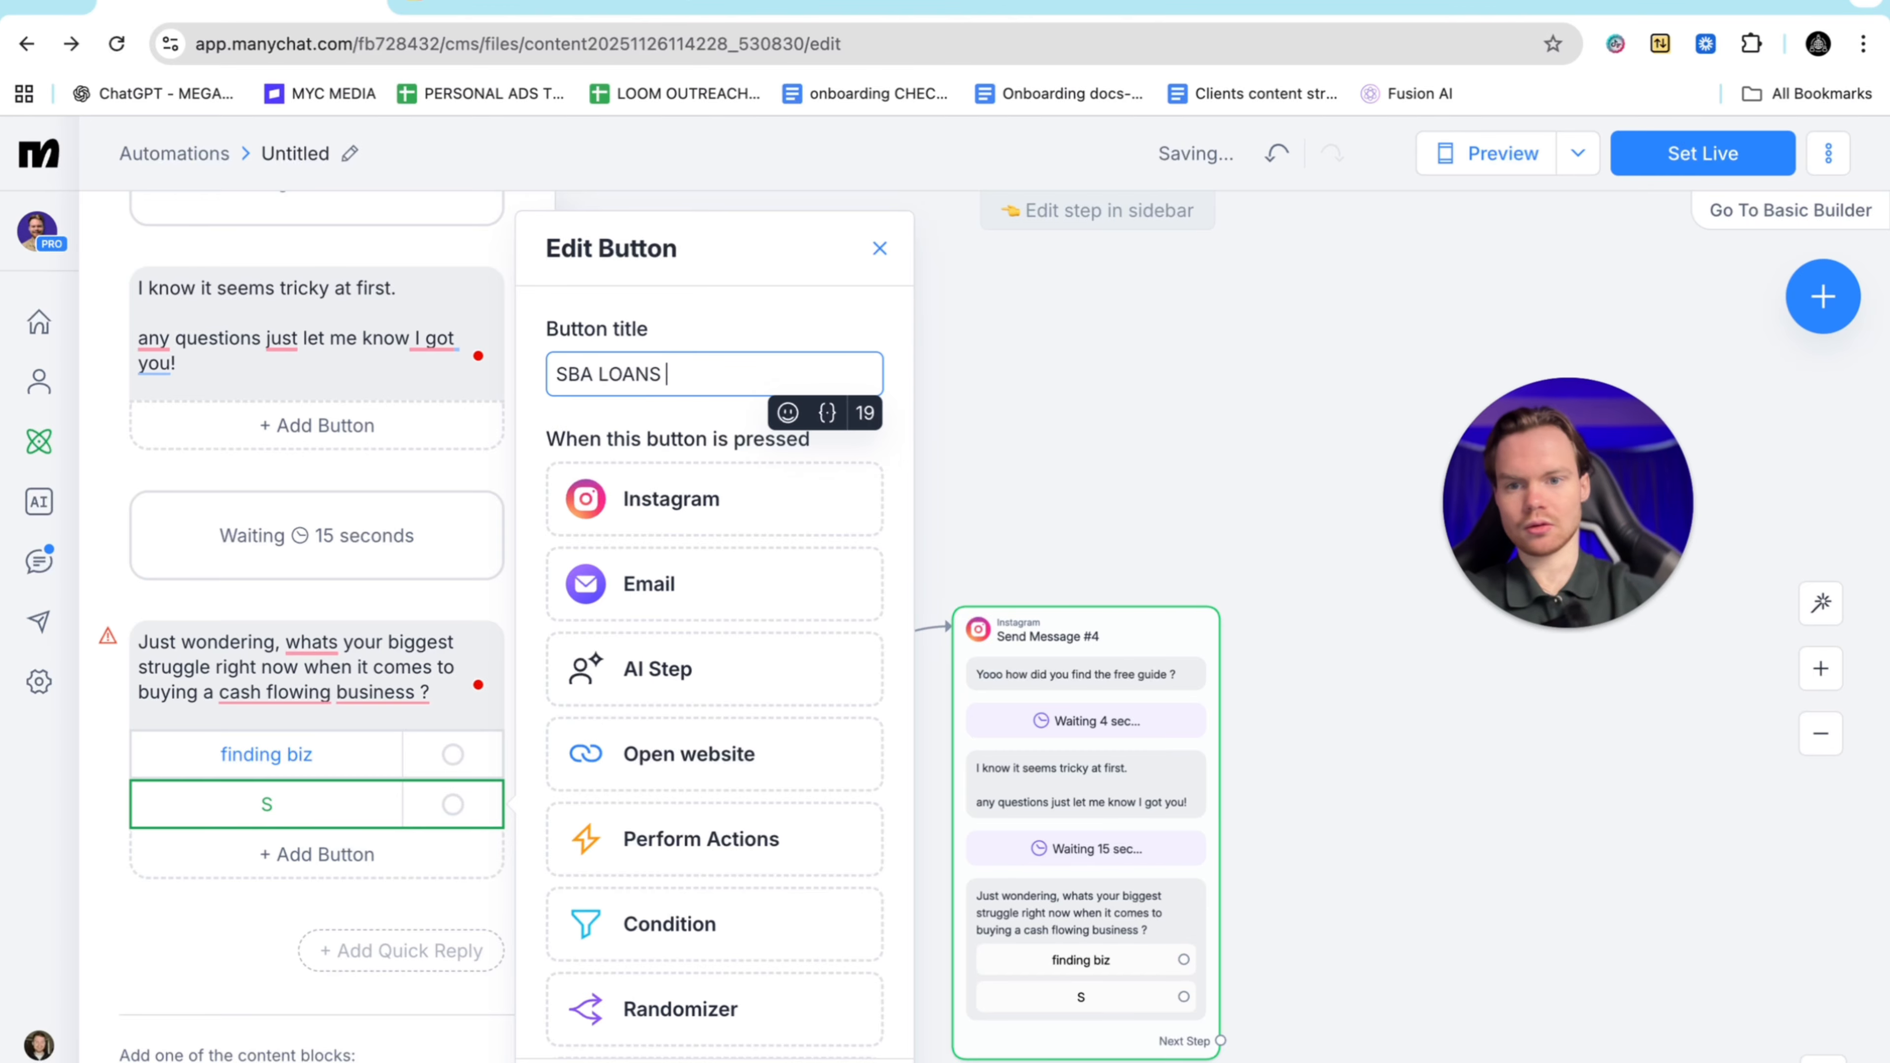
type(" ETC")
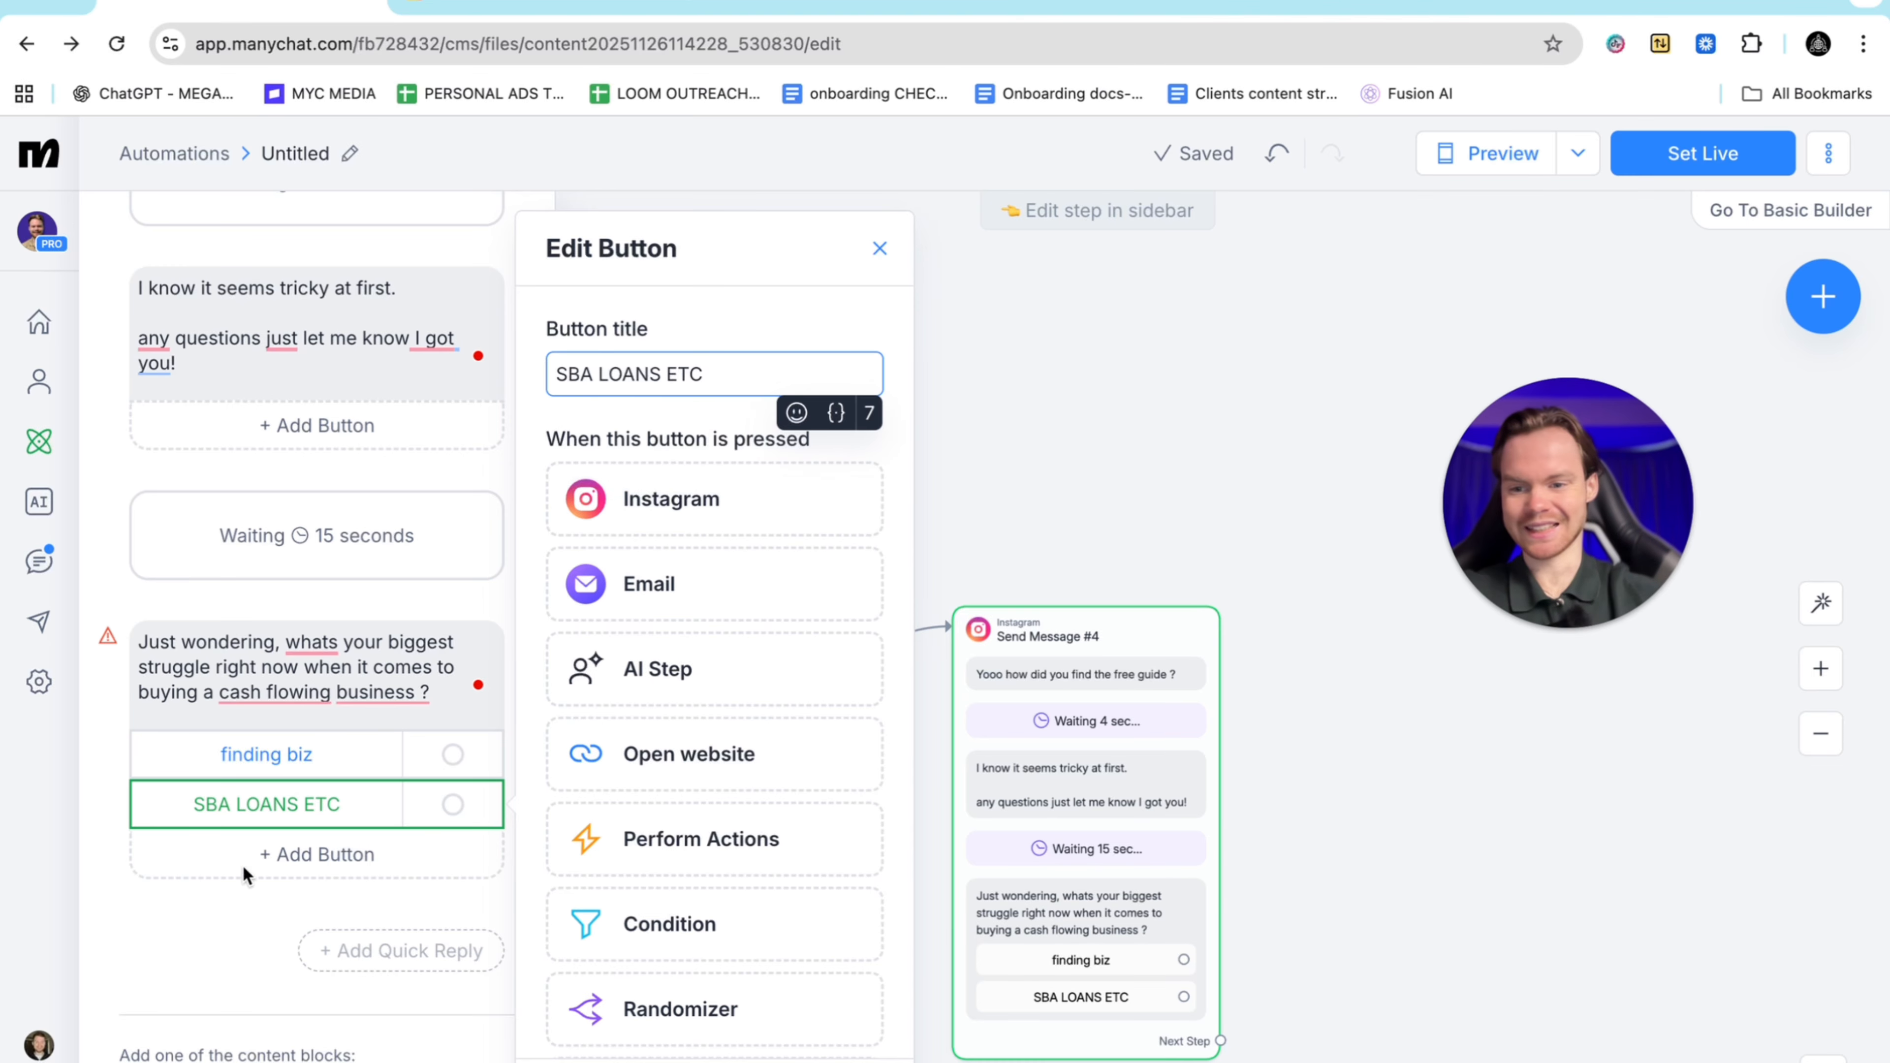
left_click(309, 851)
Title the third reply button 'Automating the biz'
key("BackSpace")
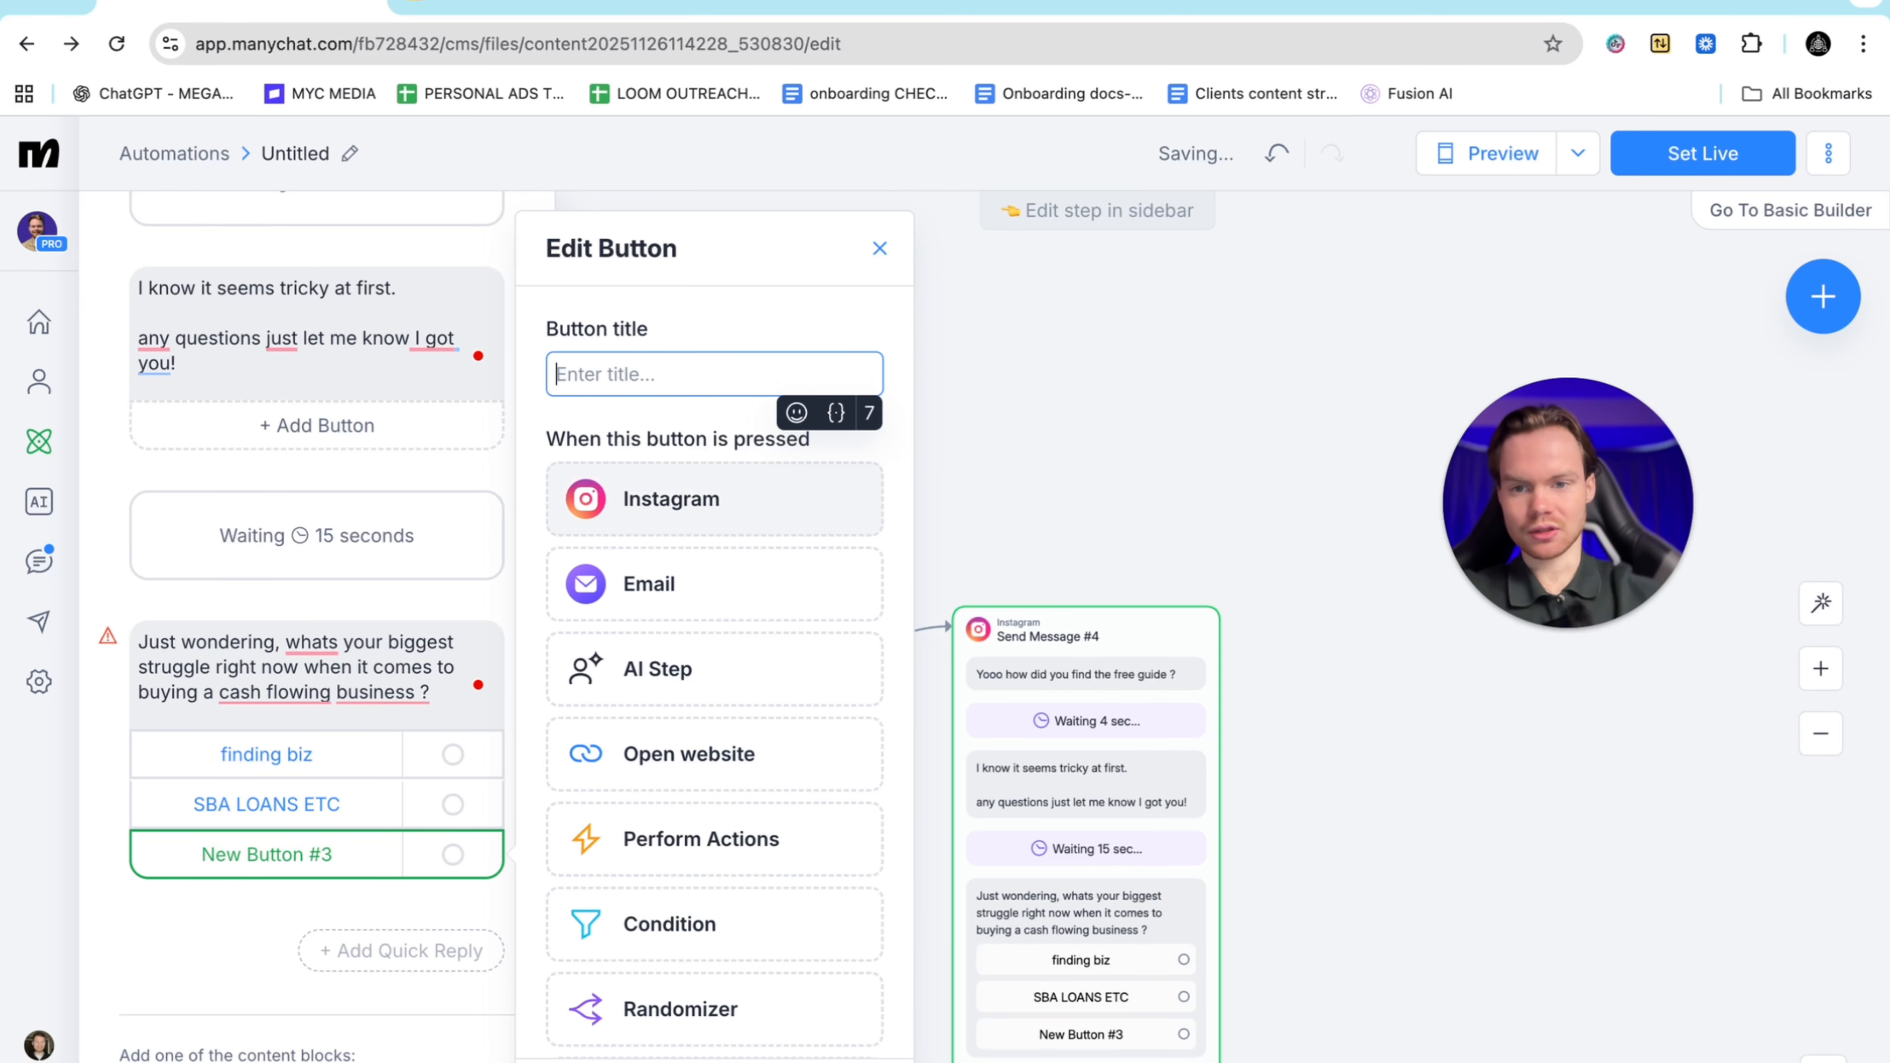
type("Au")
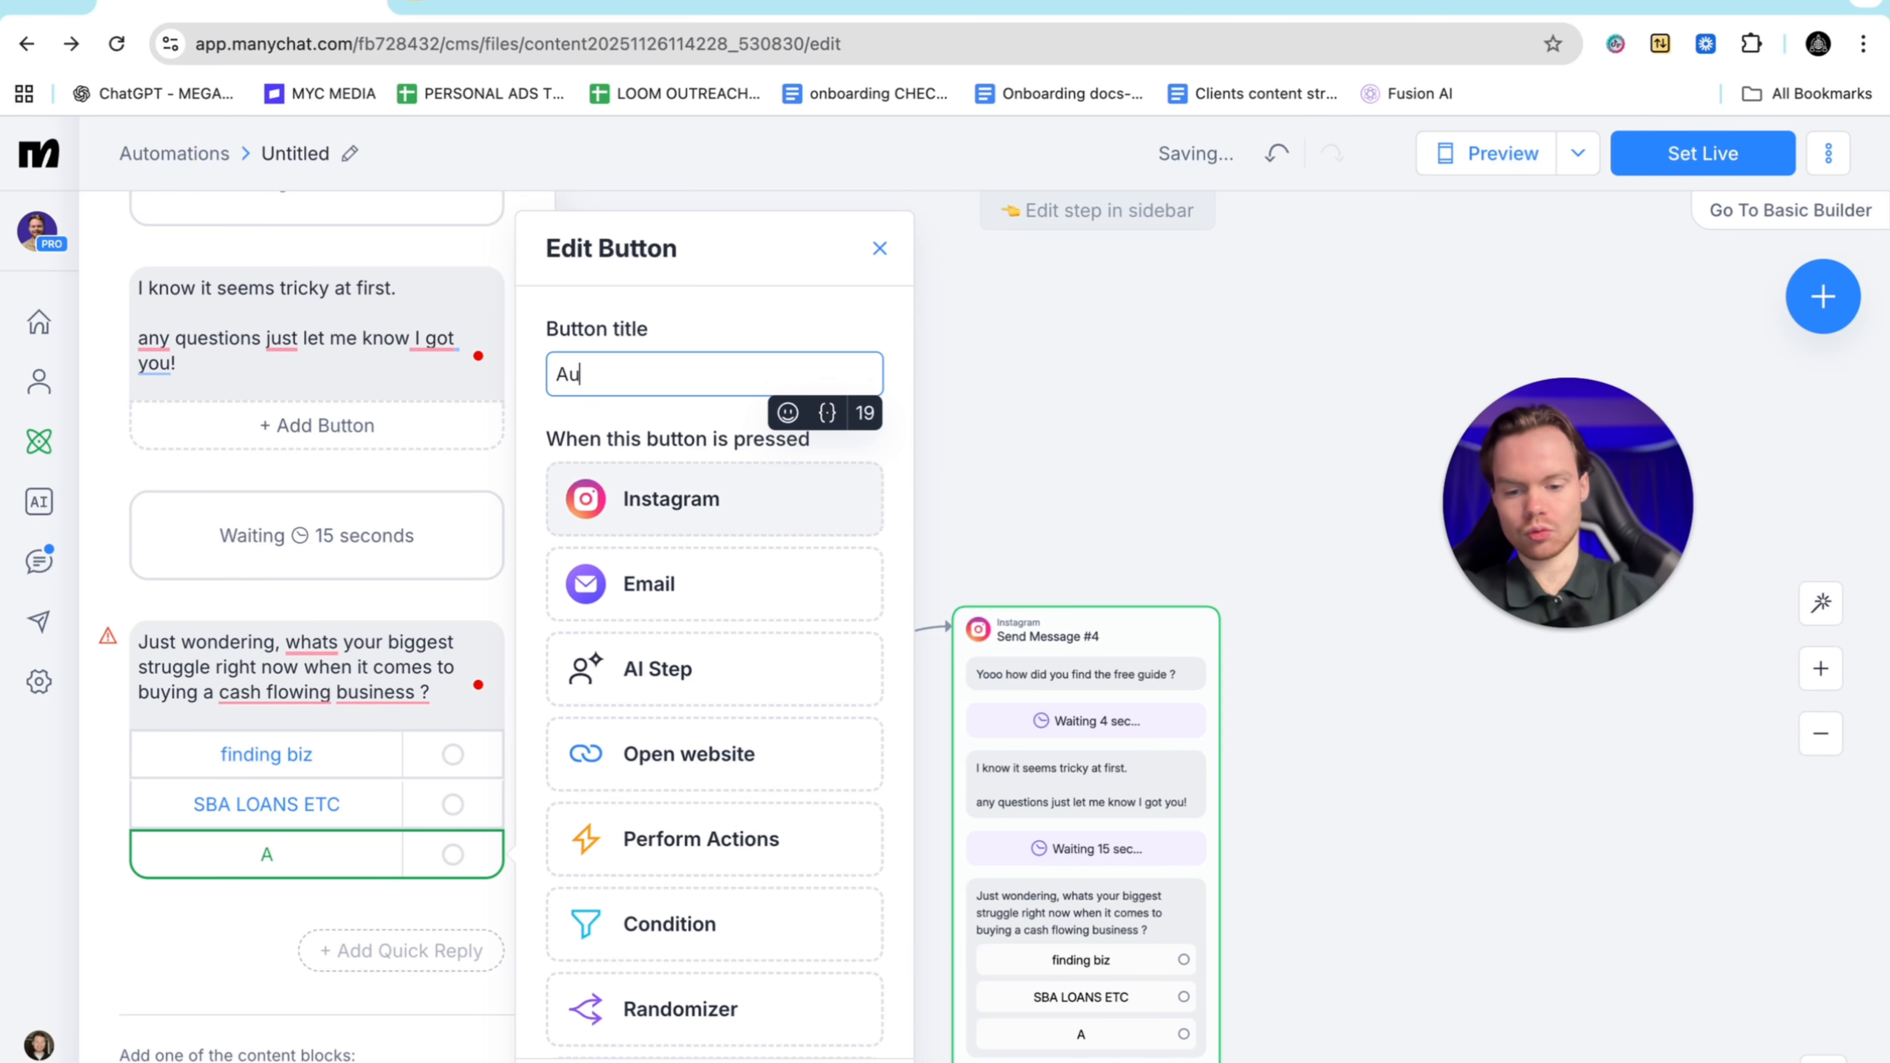
type("tomating t")
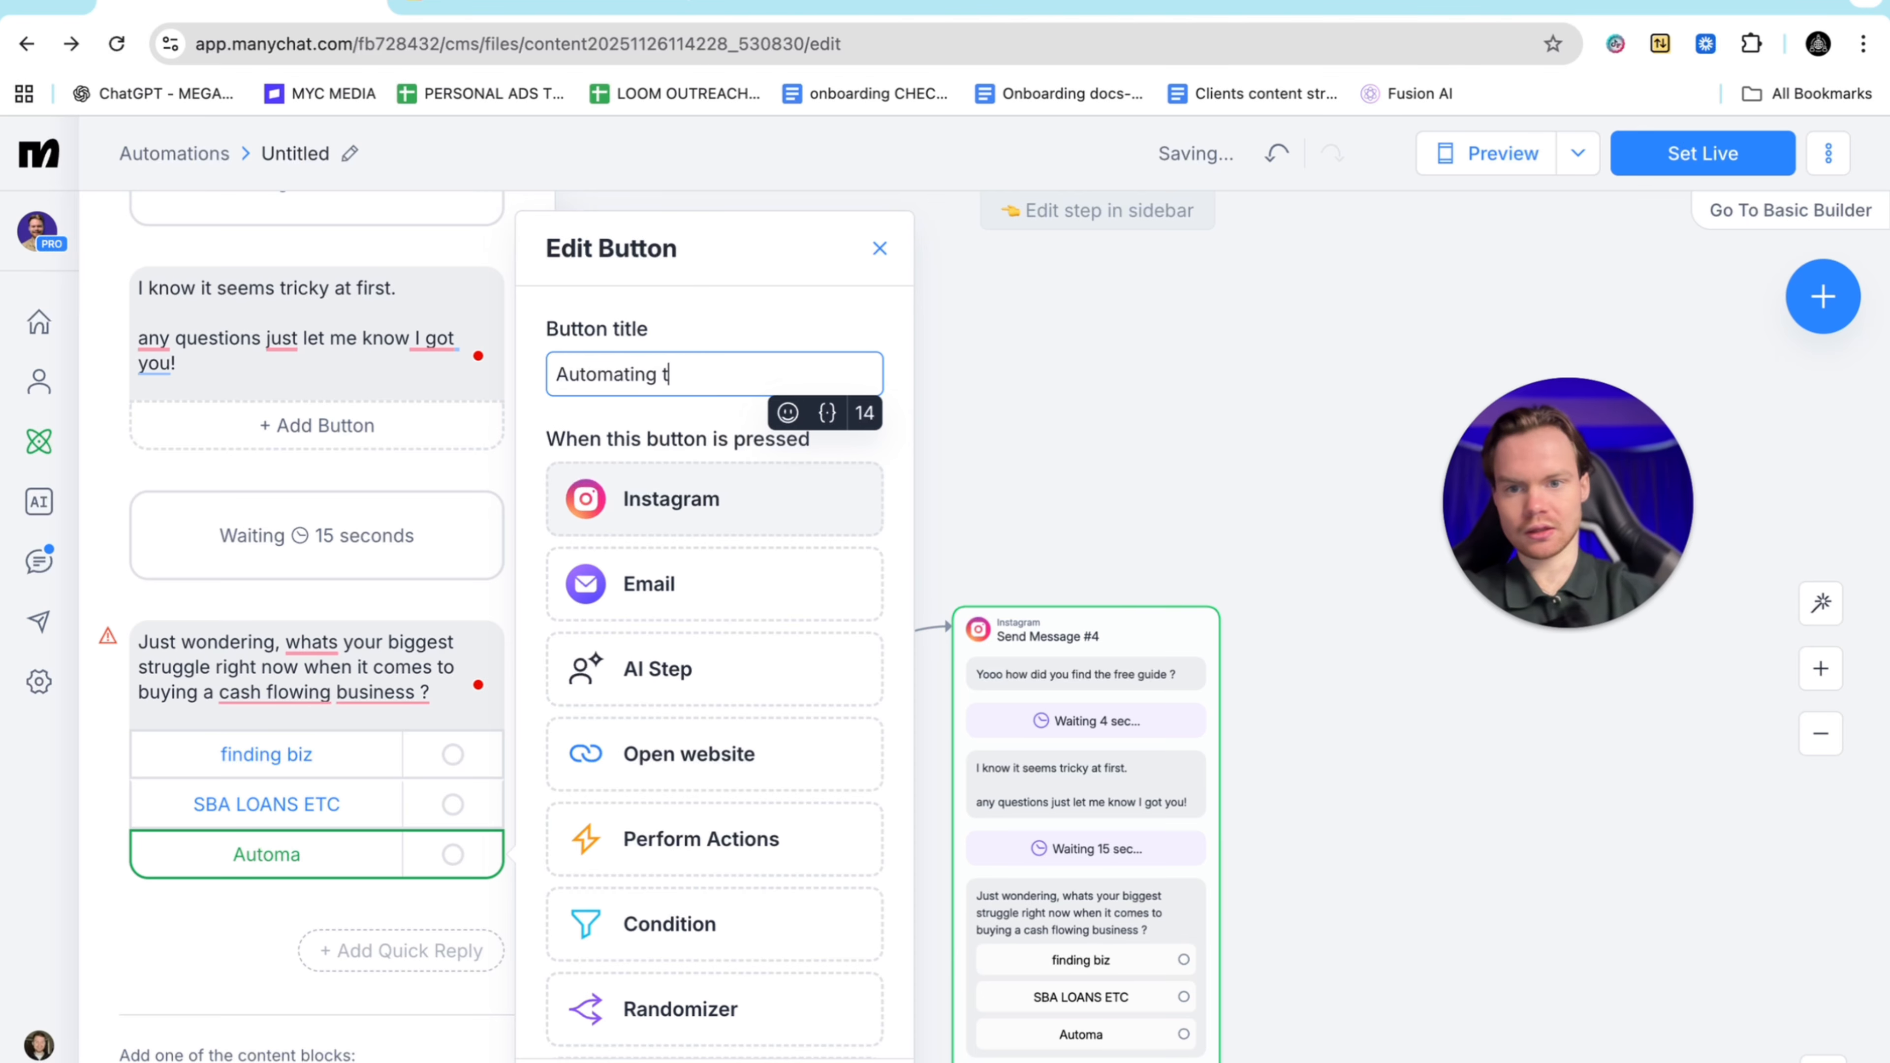
type("he biz")
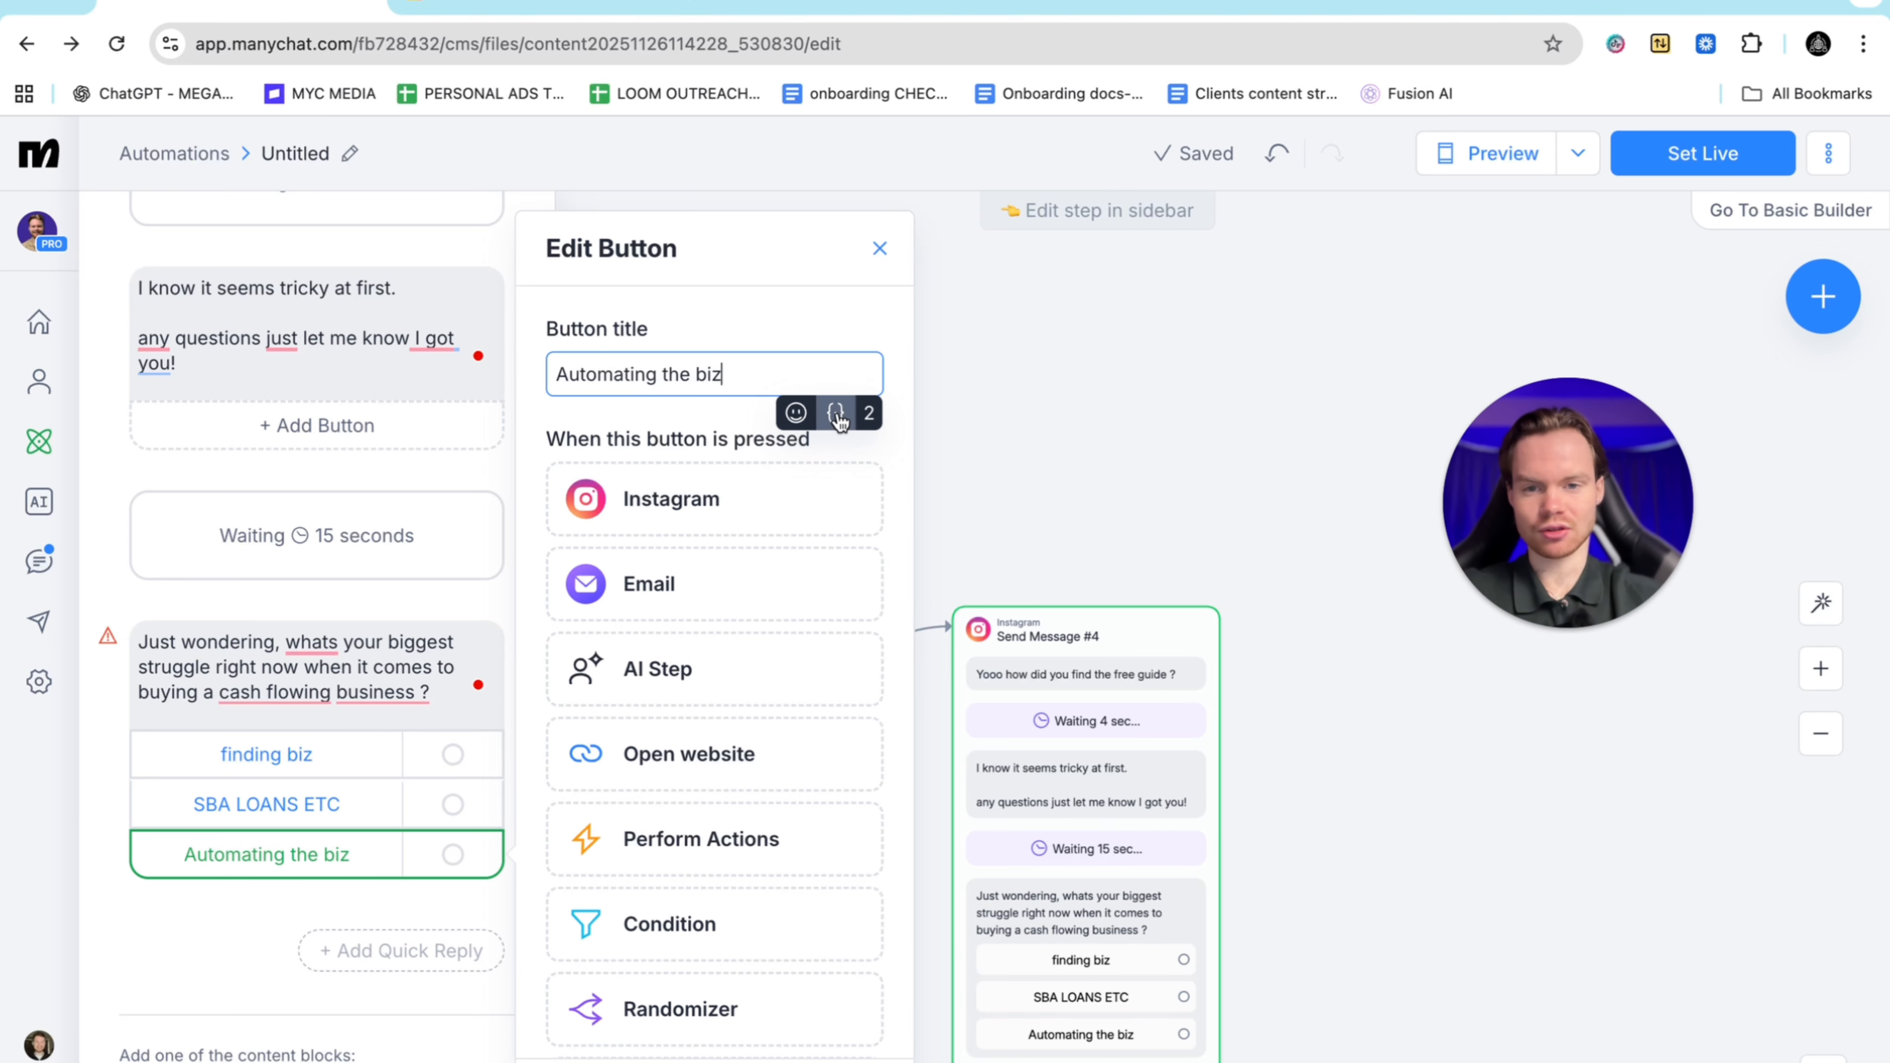
left_click(287, 932)
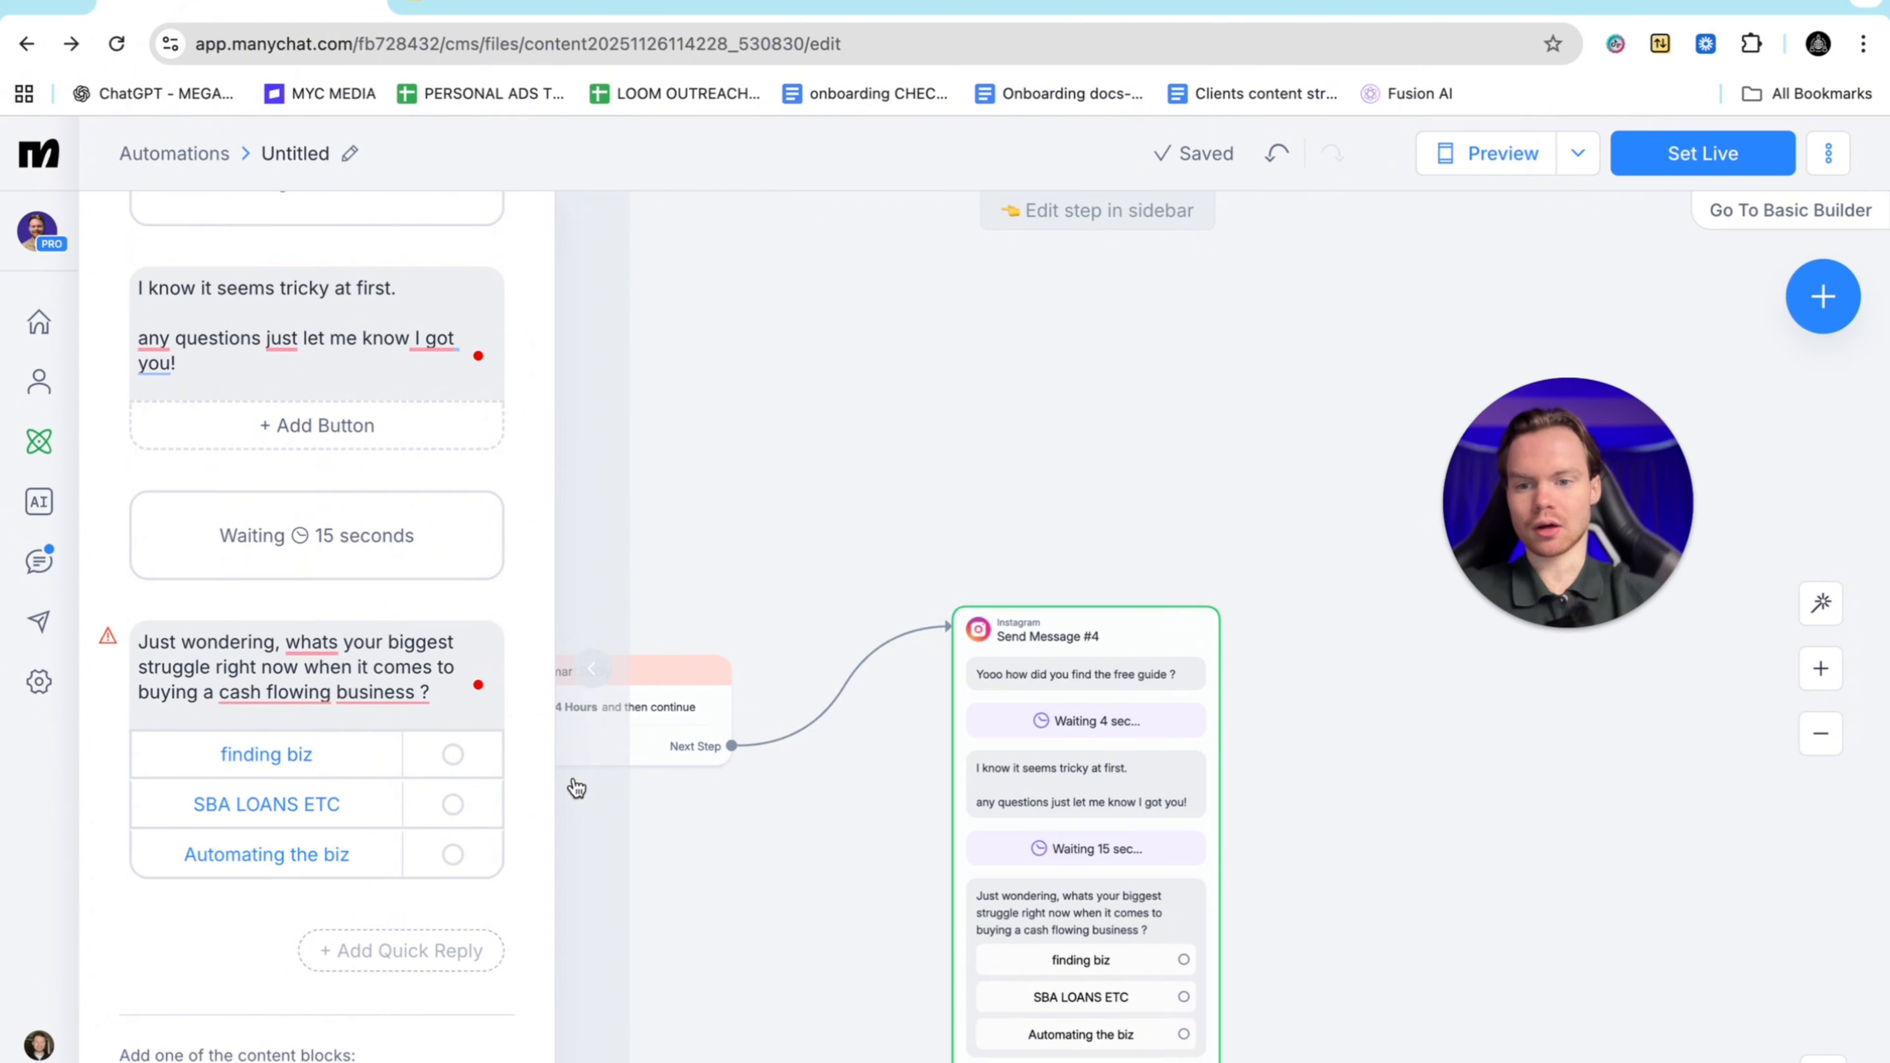
Link the 'finding biz' button to a new Send Message #5 step and position it on the canvas
left_click(452, 757)
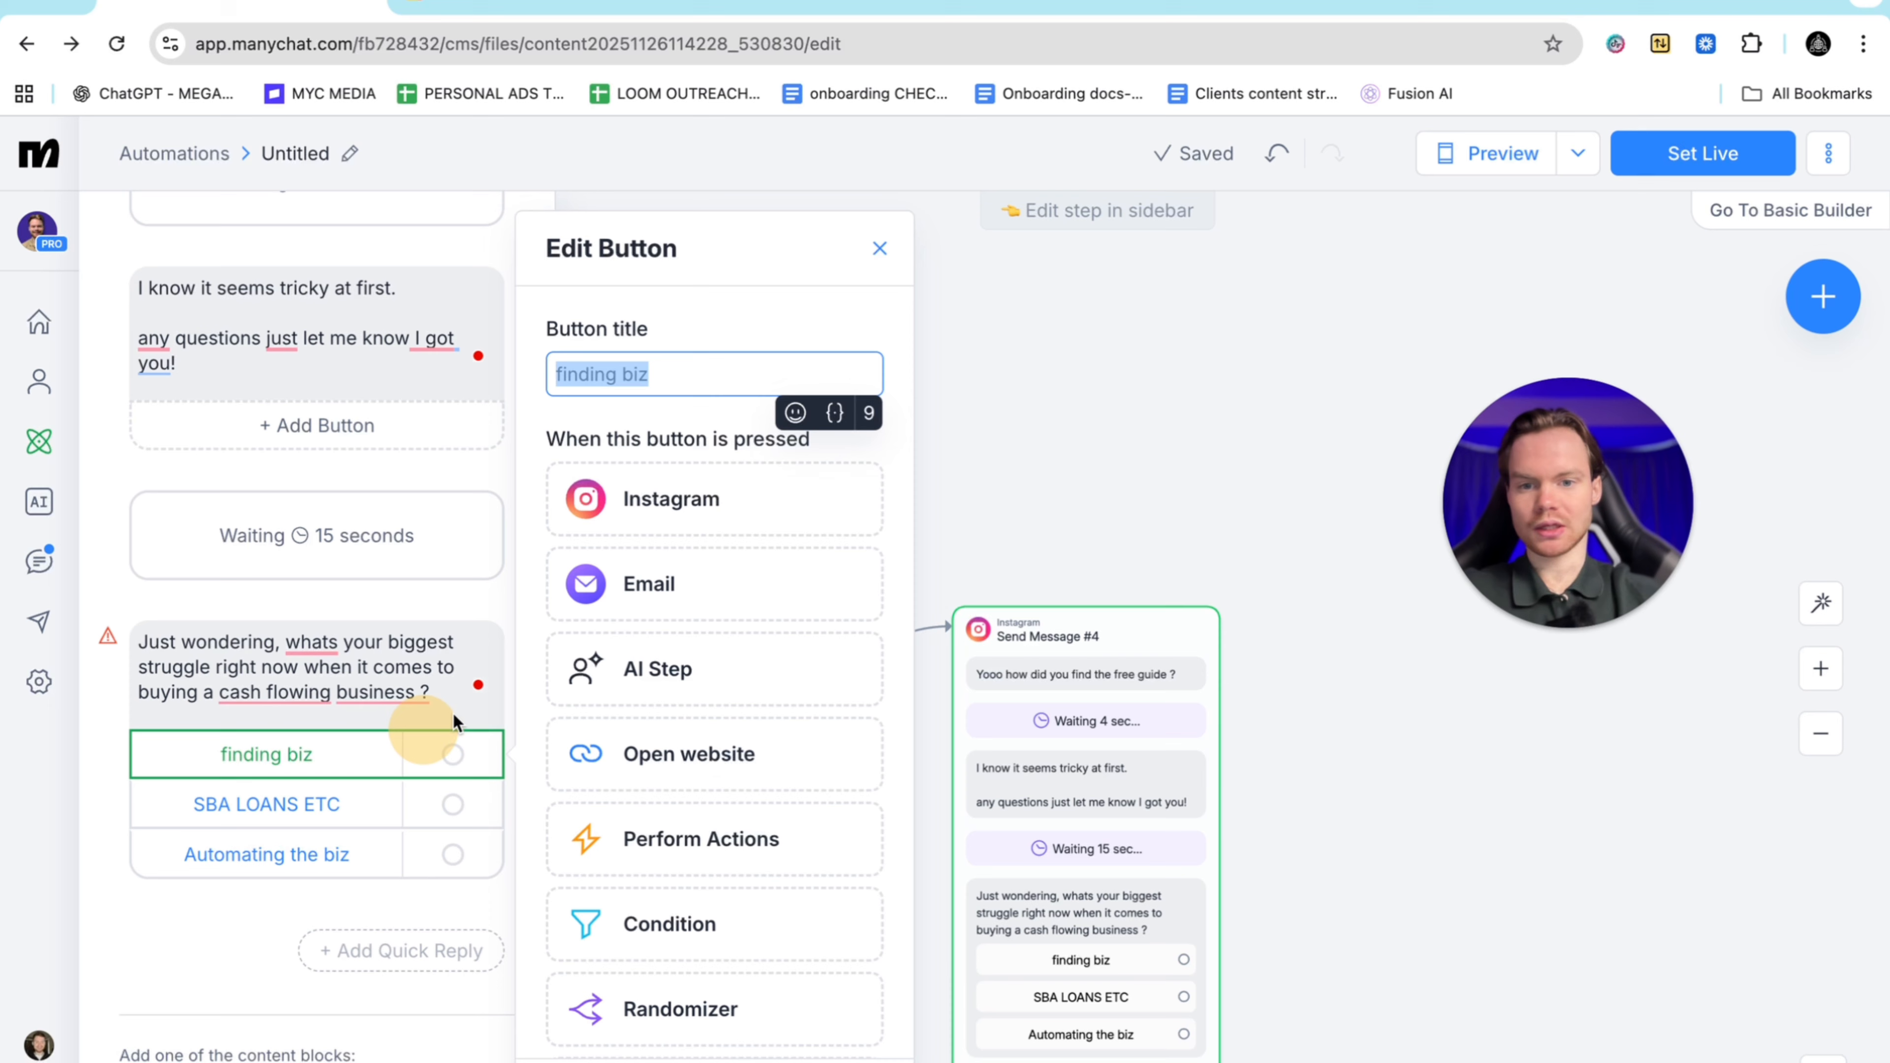
left_click(750, 507)
left_click_drag(1484, 965, 1473, 646)
scroll(1262, 897, "right", 8)
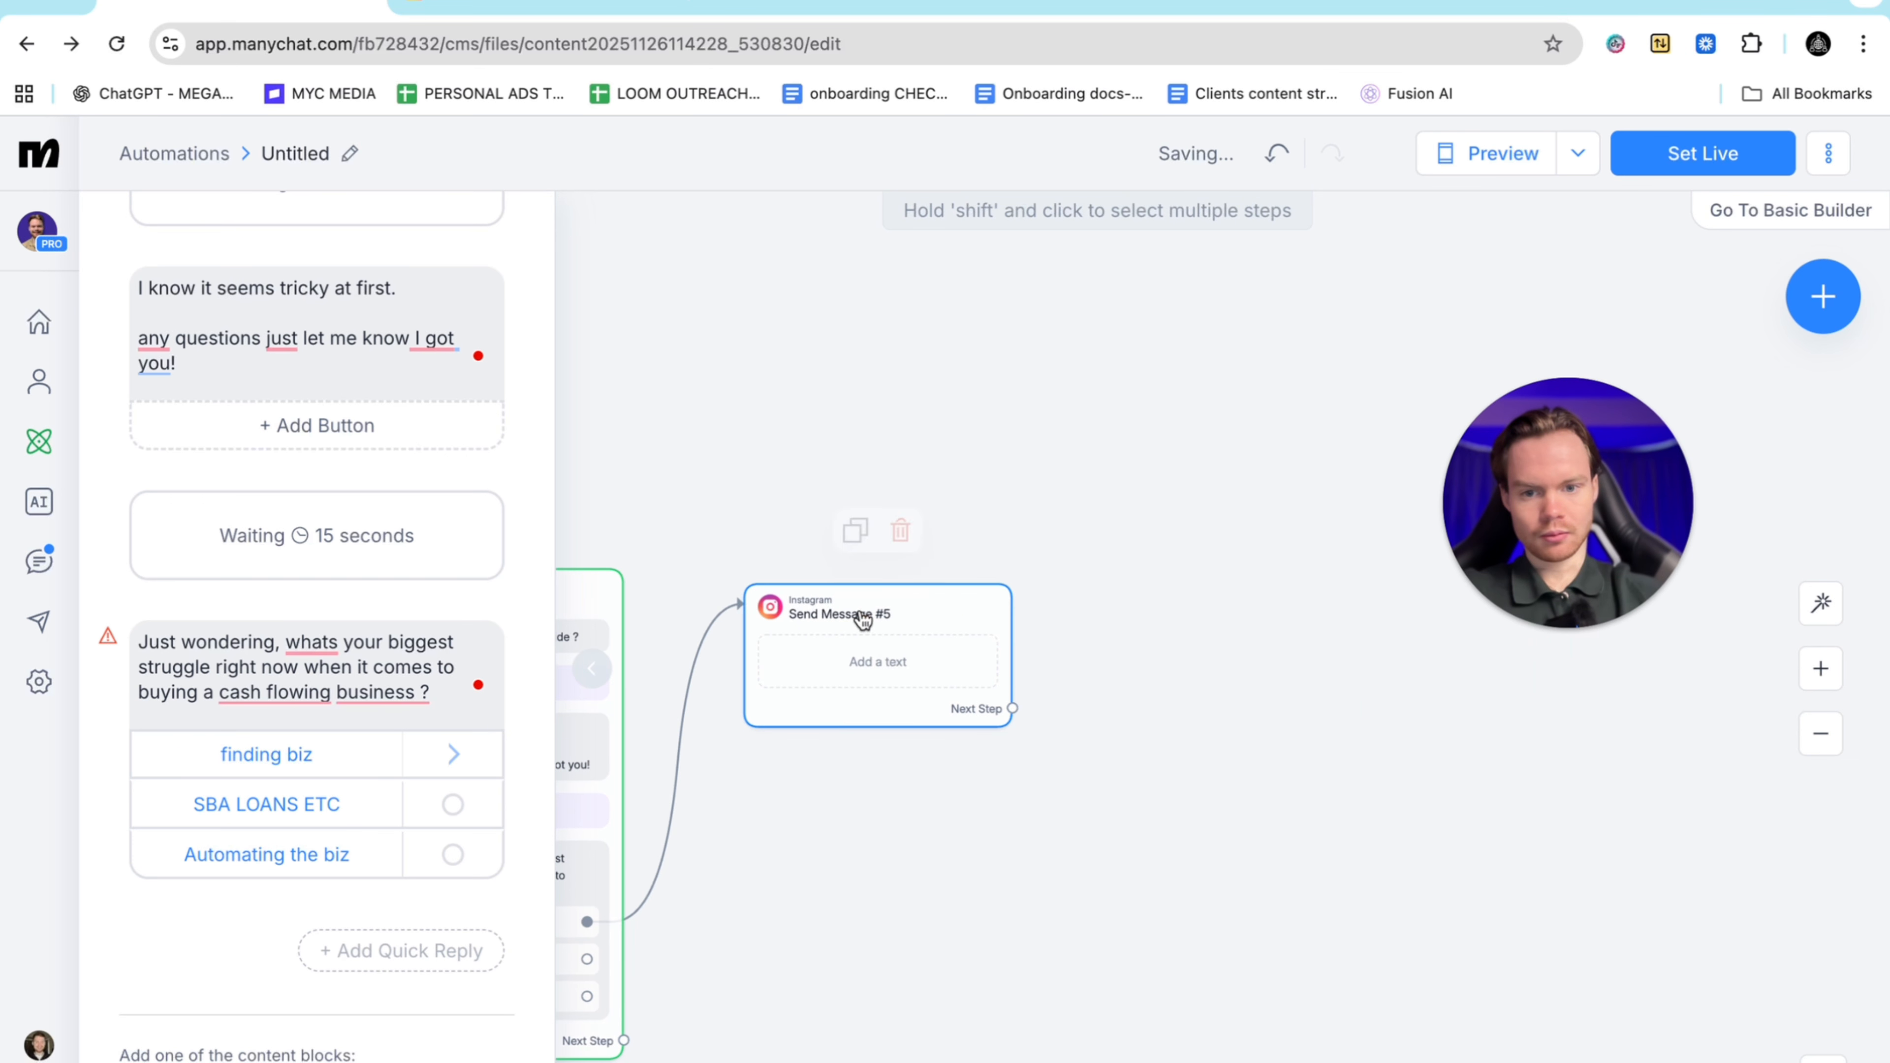
left_click_drag(864, 615, 1020, 512)
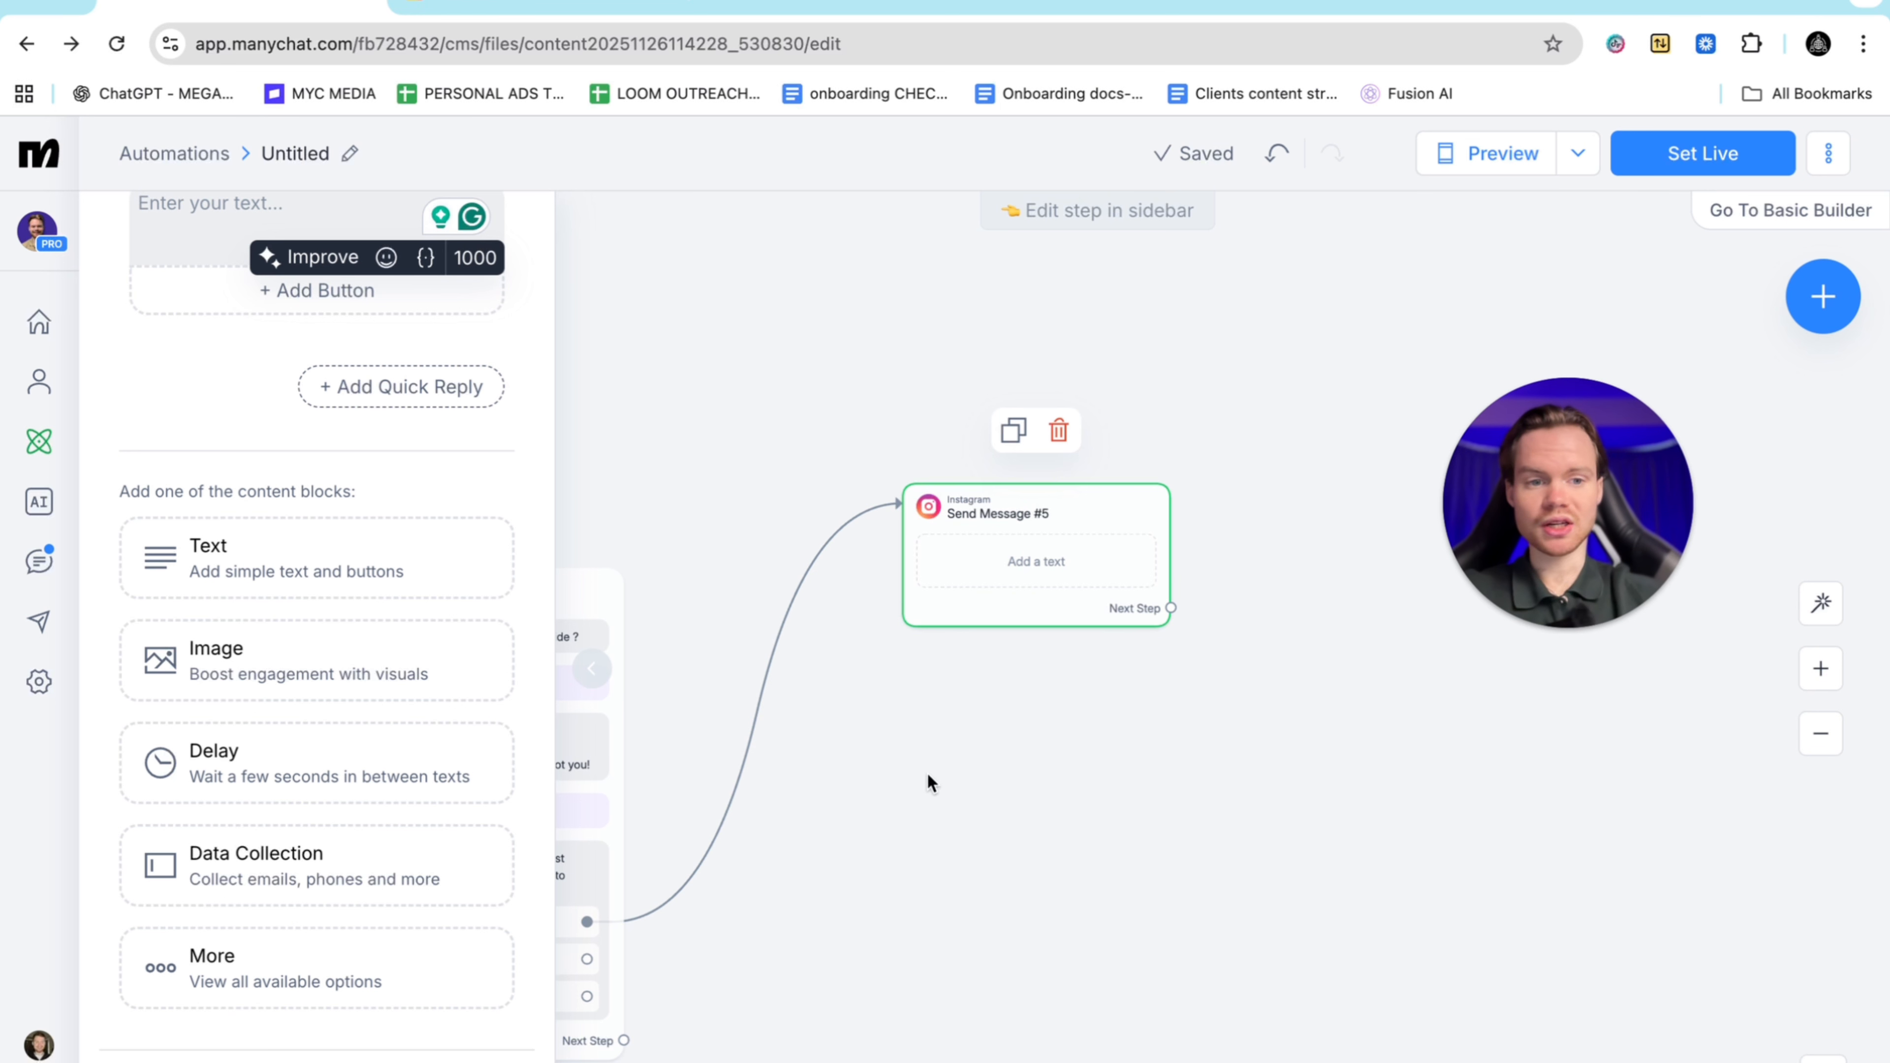
scroll(928, 773, "left", 2)
scroll(927, 773, "down", 1)
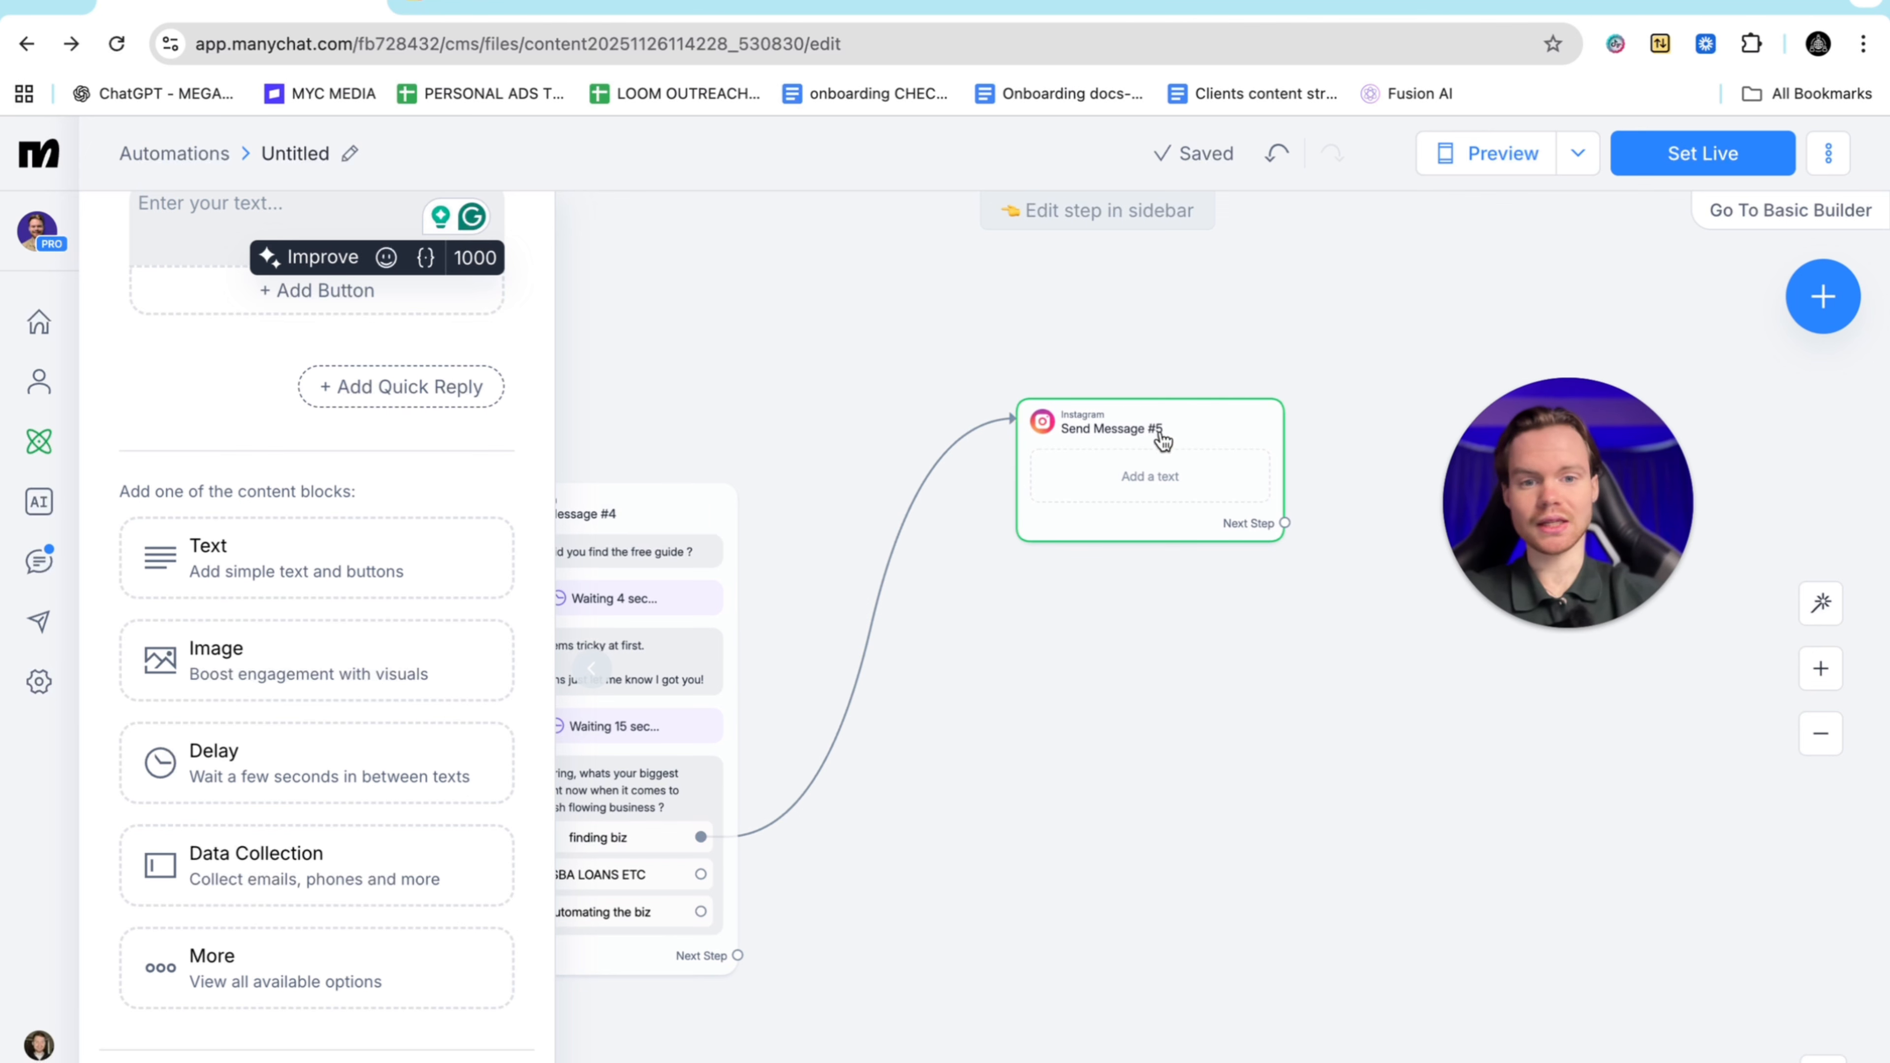
left_click_drag(1161, 435, 1163, 387)
Write Send Message #5: 'Okay great. I got some valuable content about finding the perfect biz… I will send it over'
left_click(268, 445)
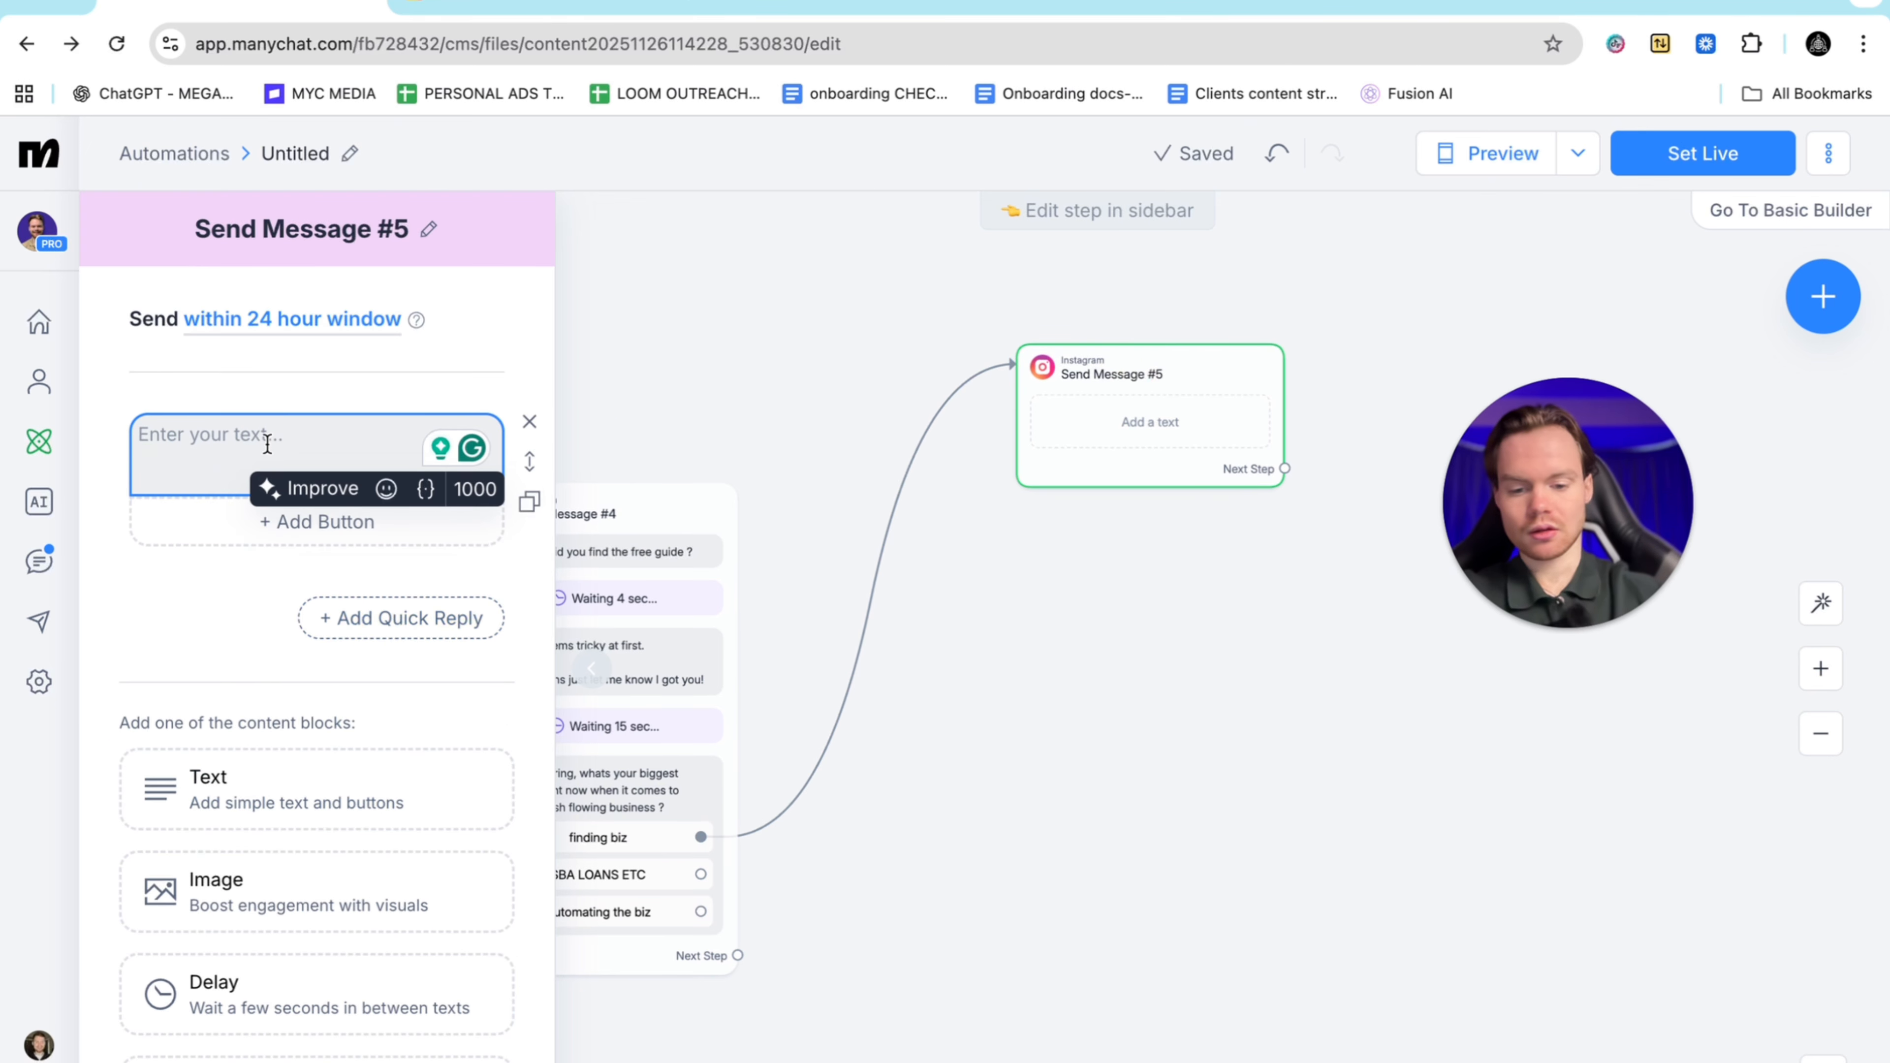
type("Okay great")
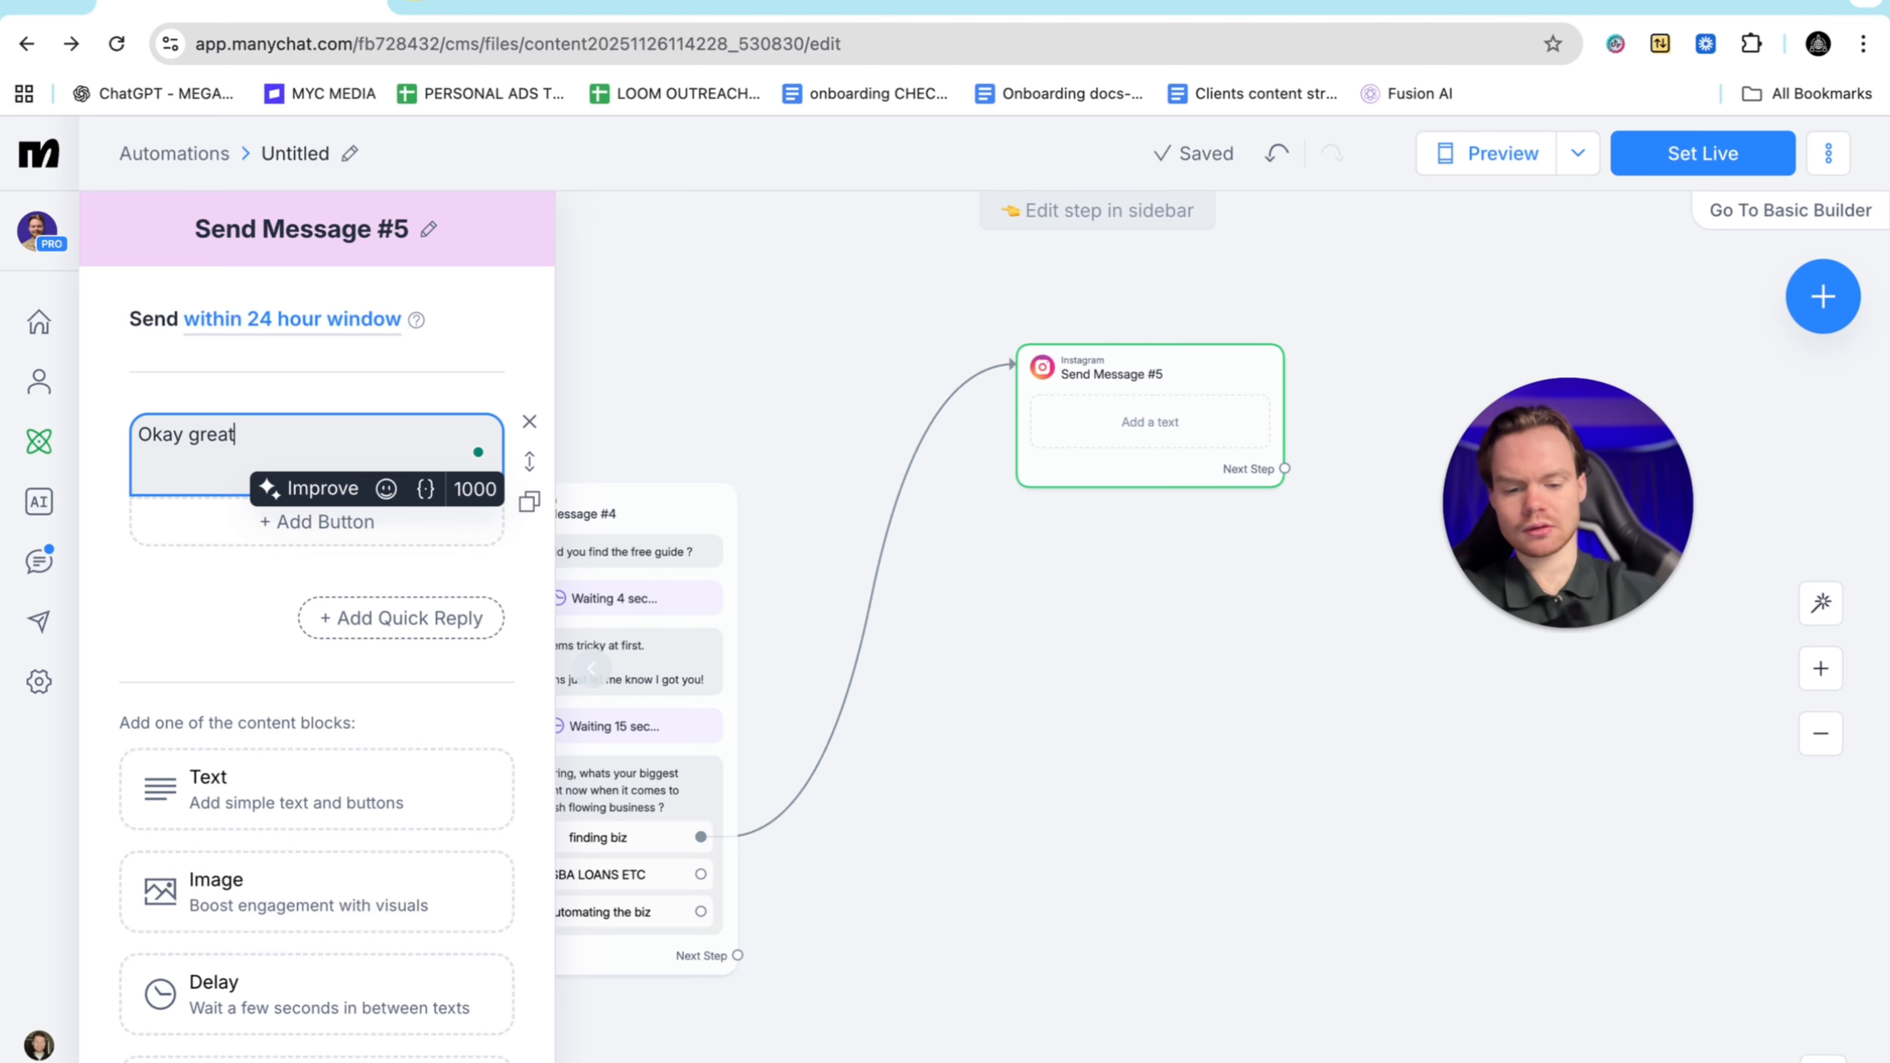
type(". I got some v")
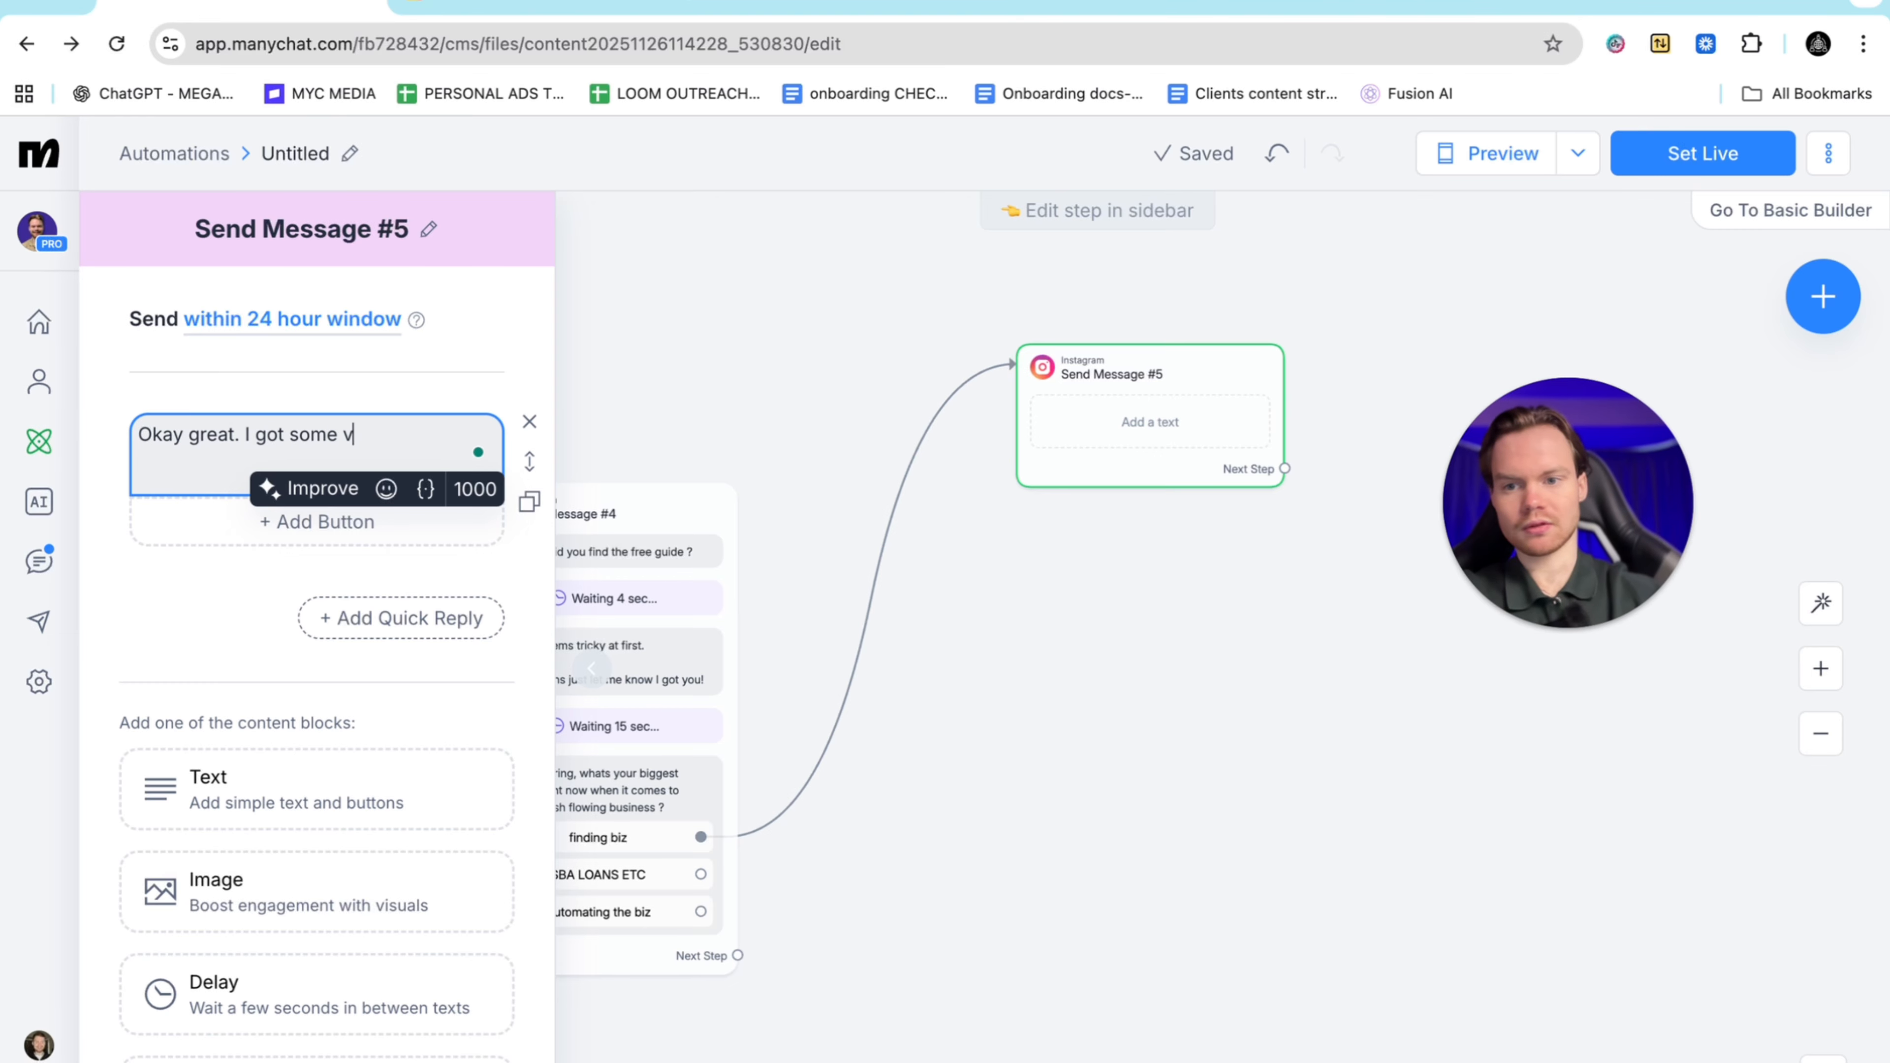
type("aluab")
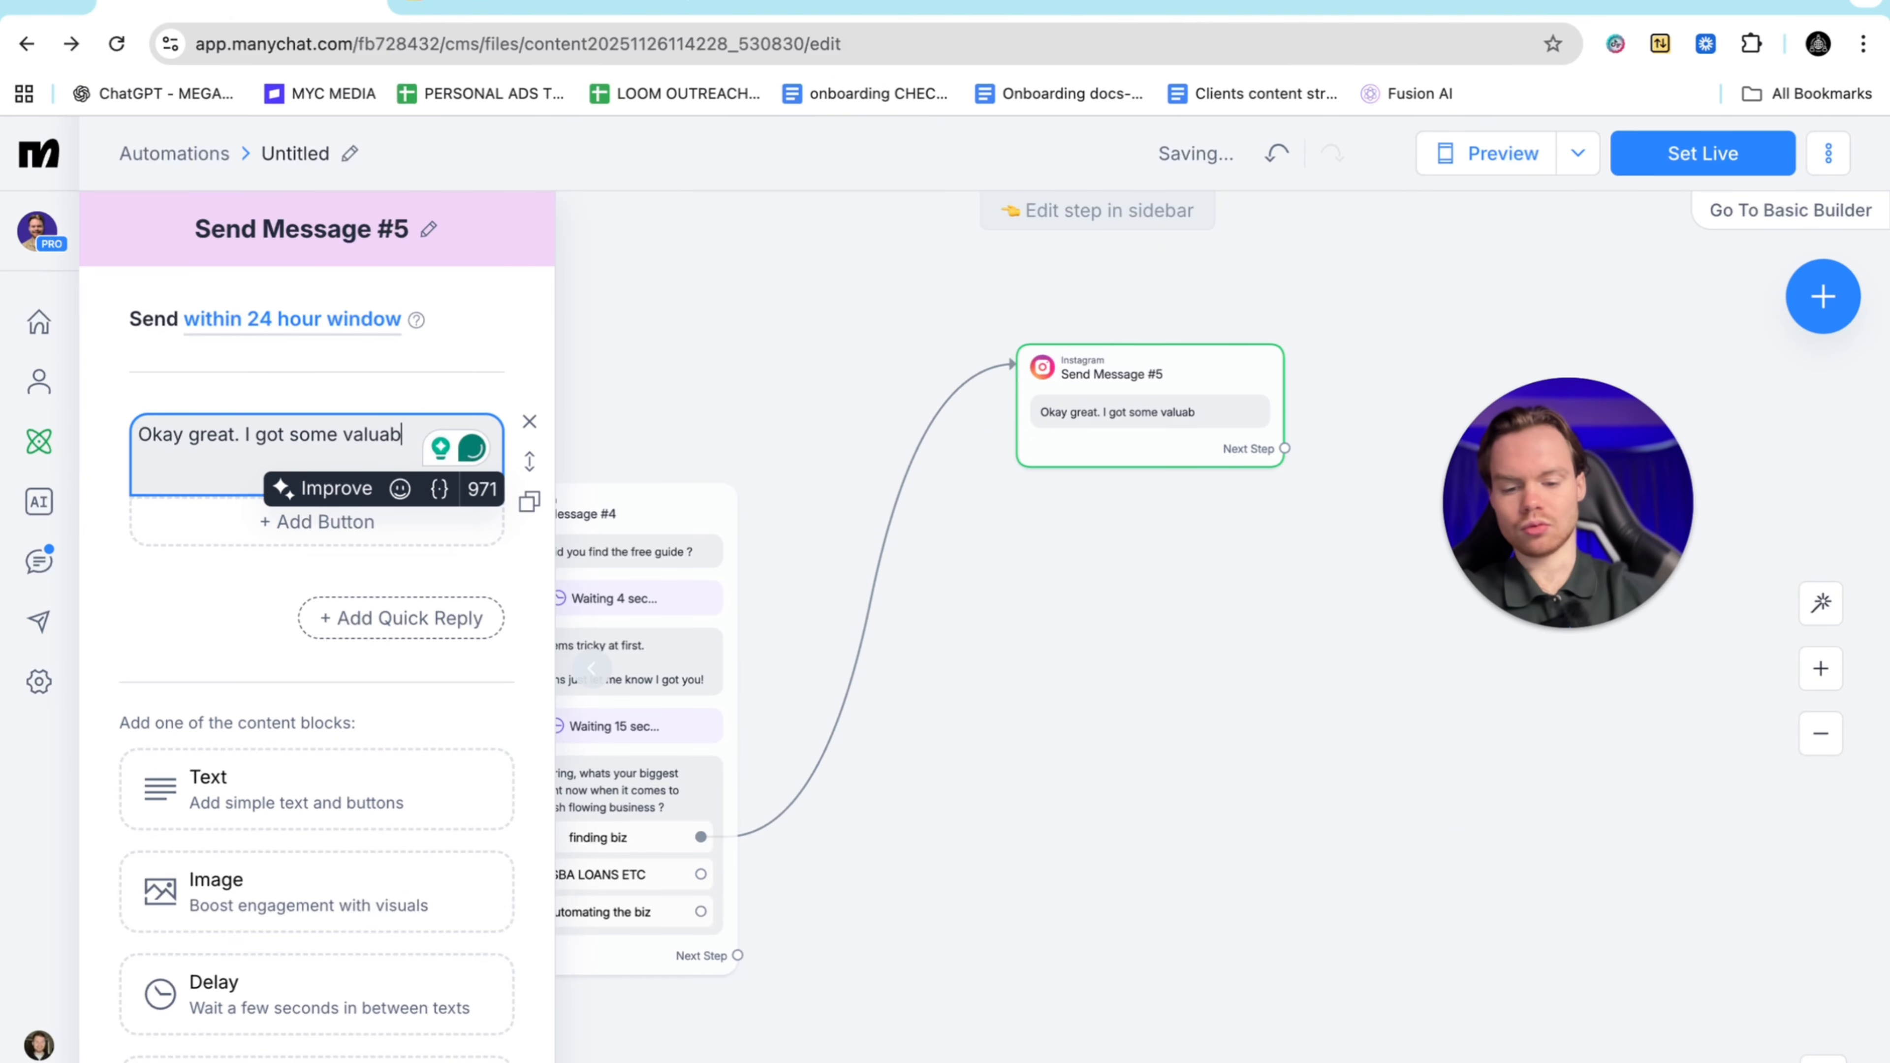
type("ele conten")
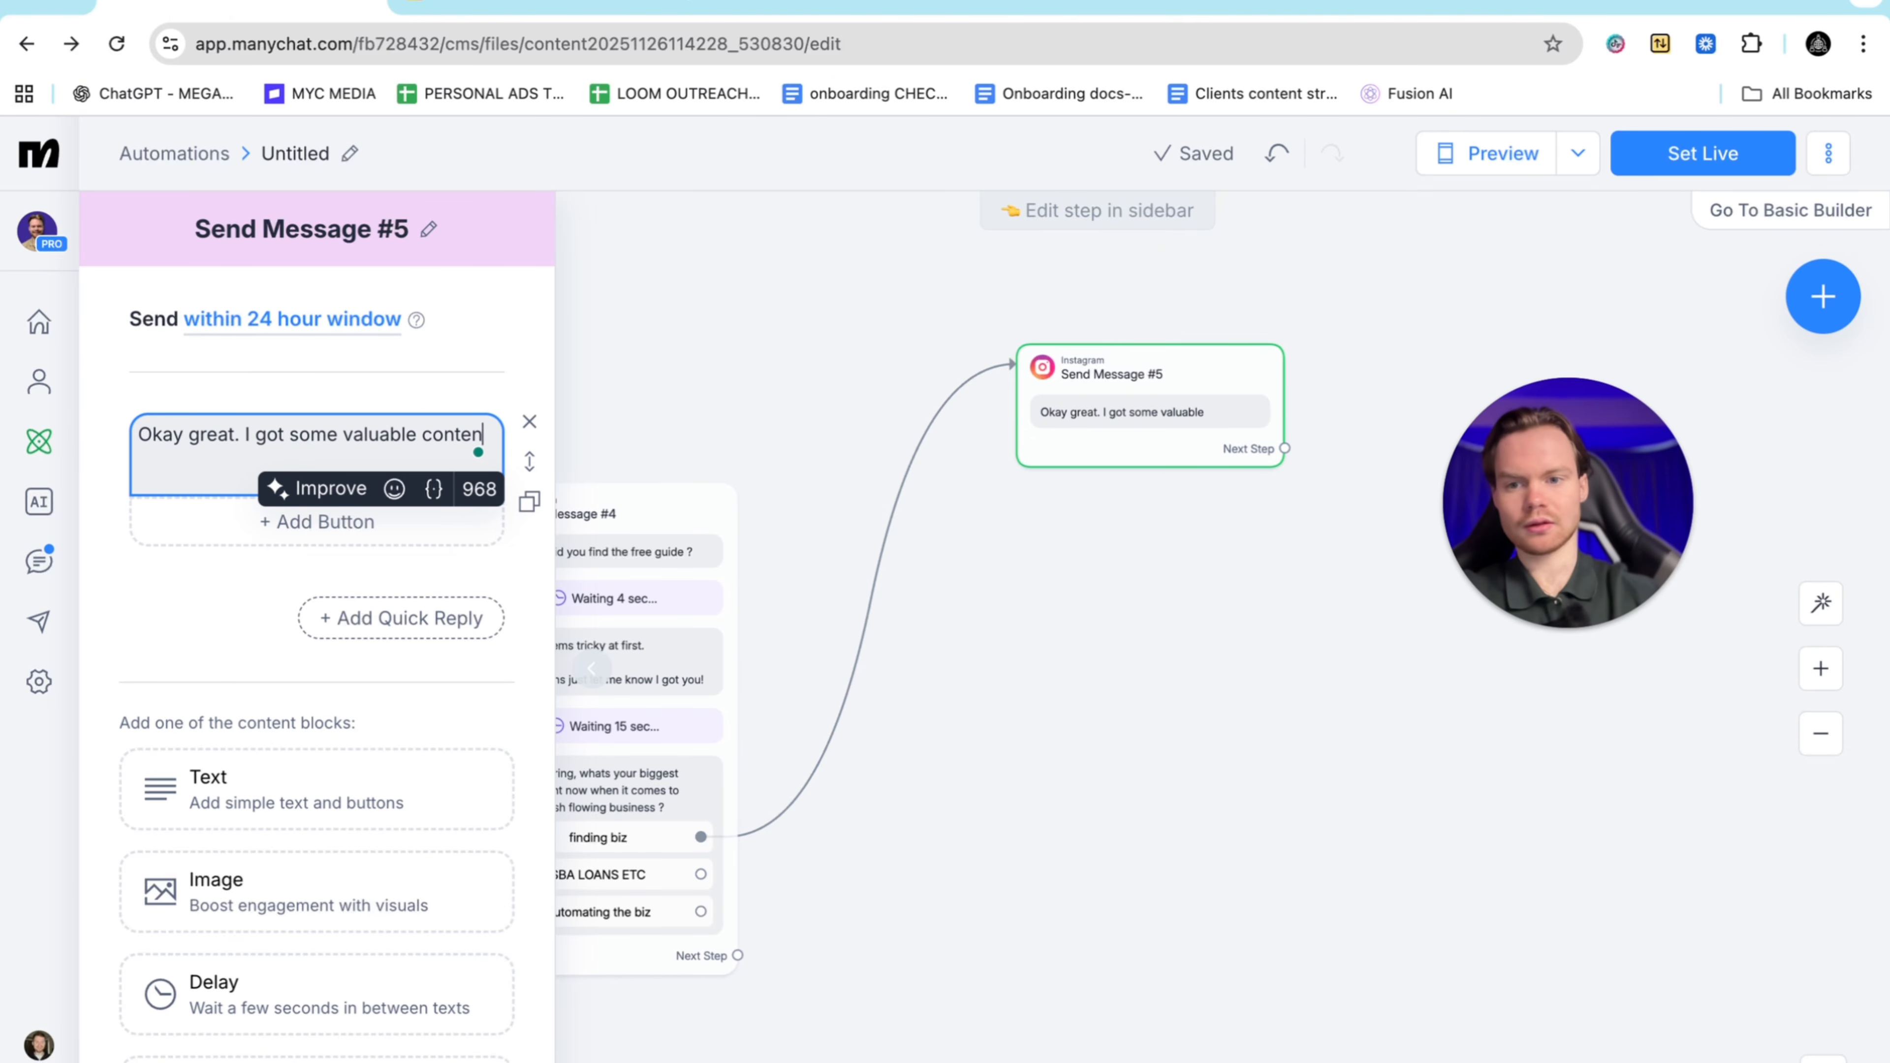
type("t abo")
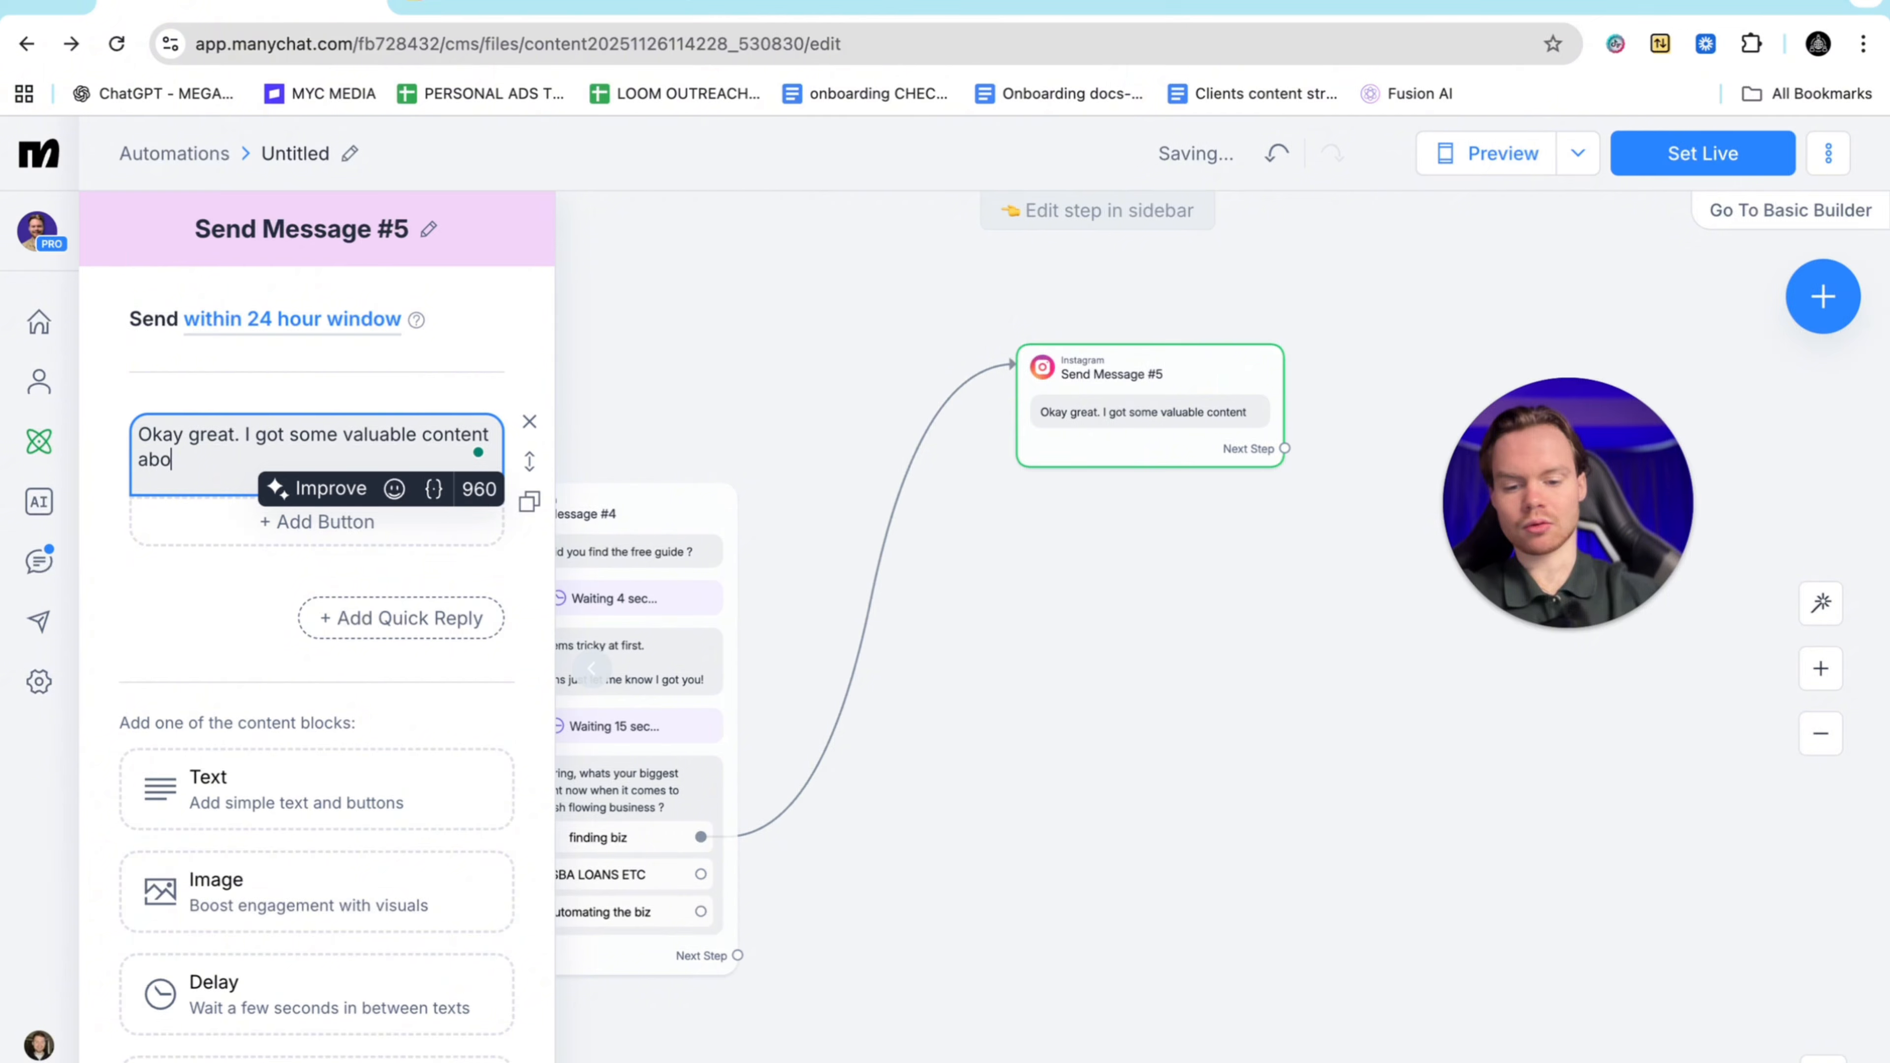
type("ut find")
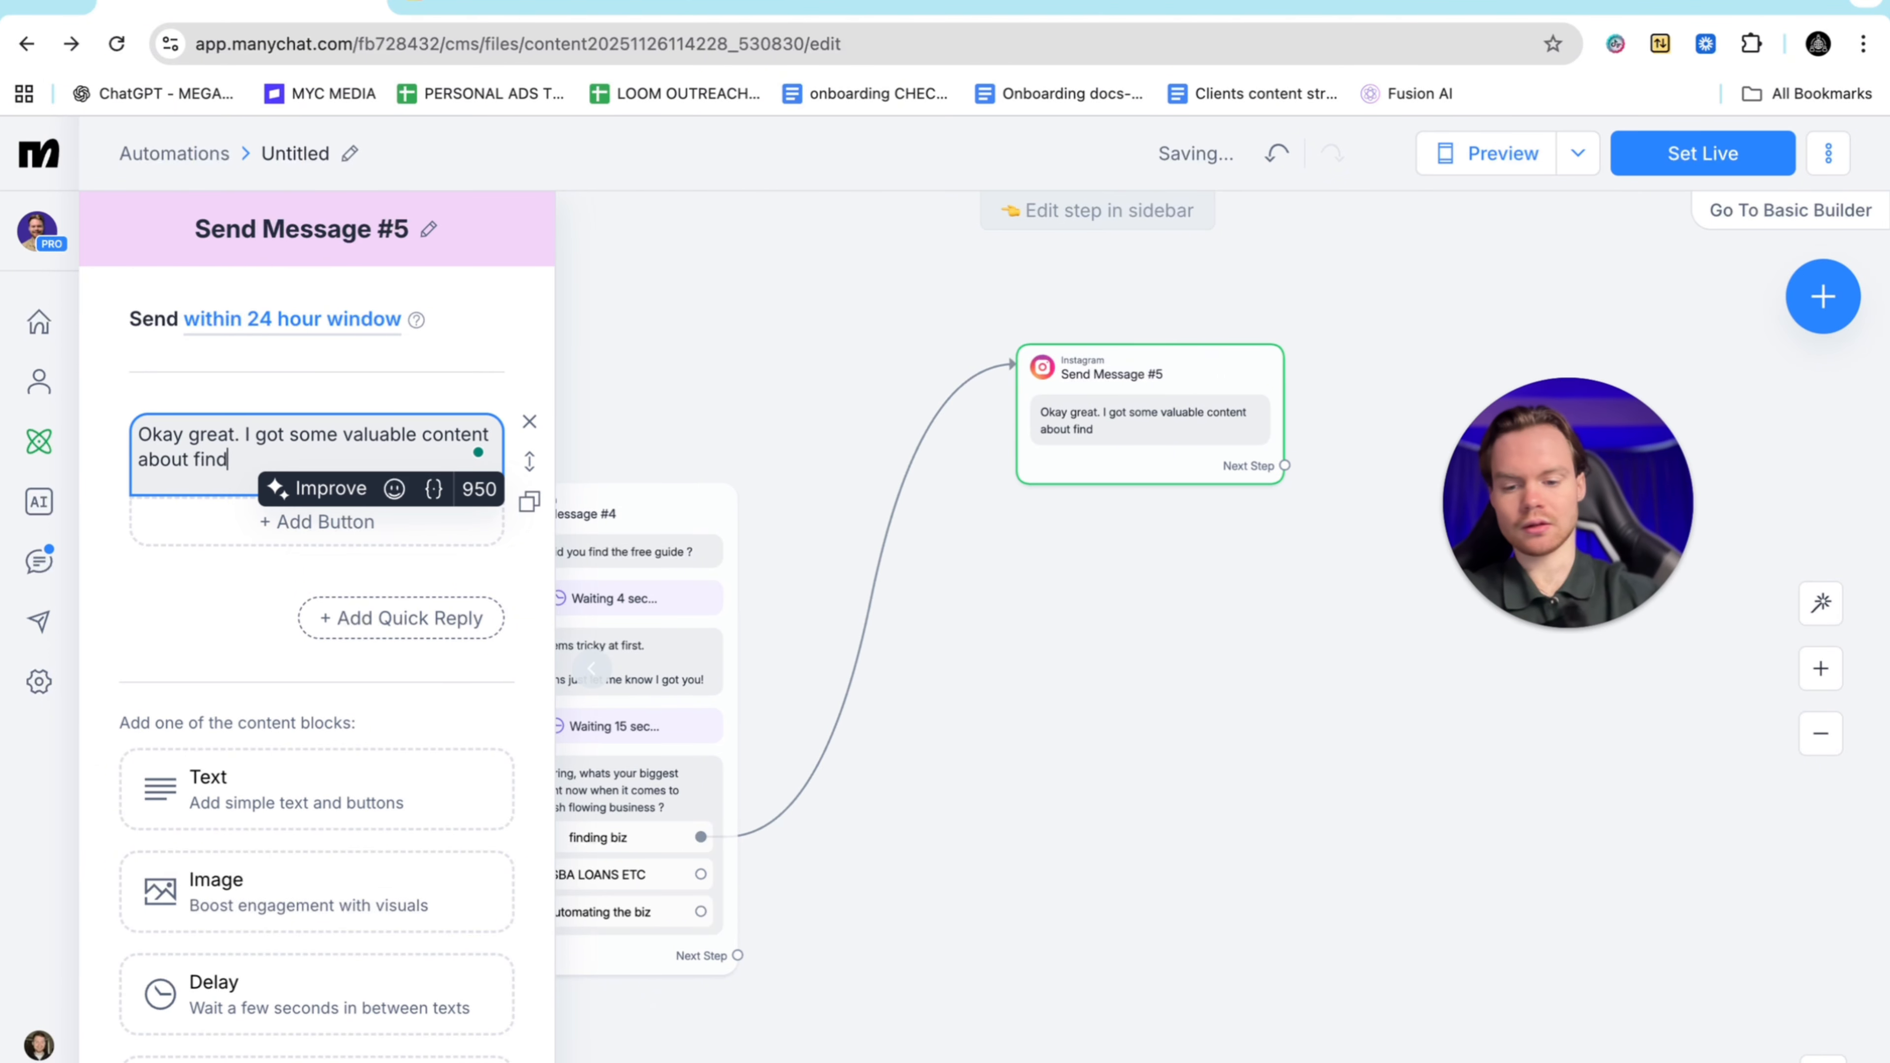
type("ding the")
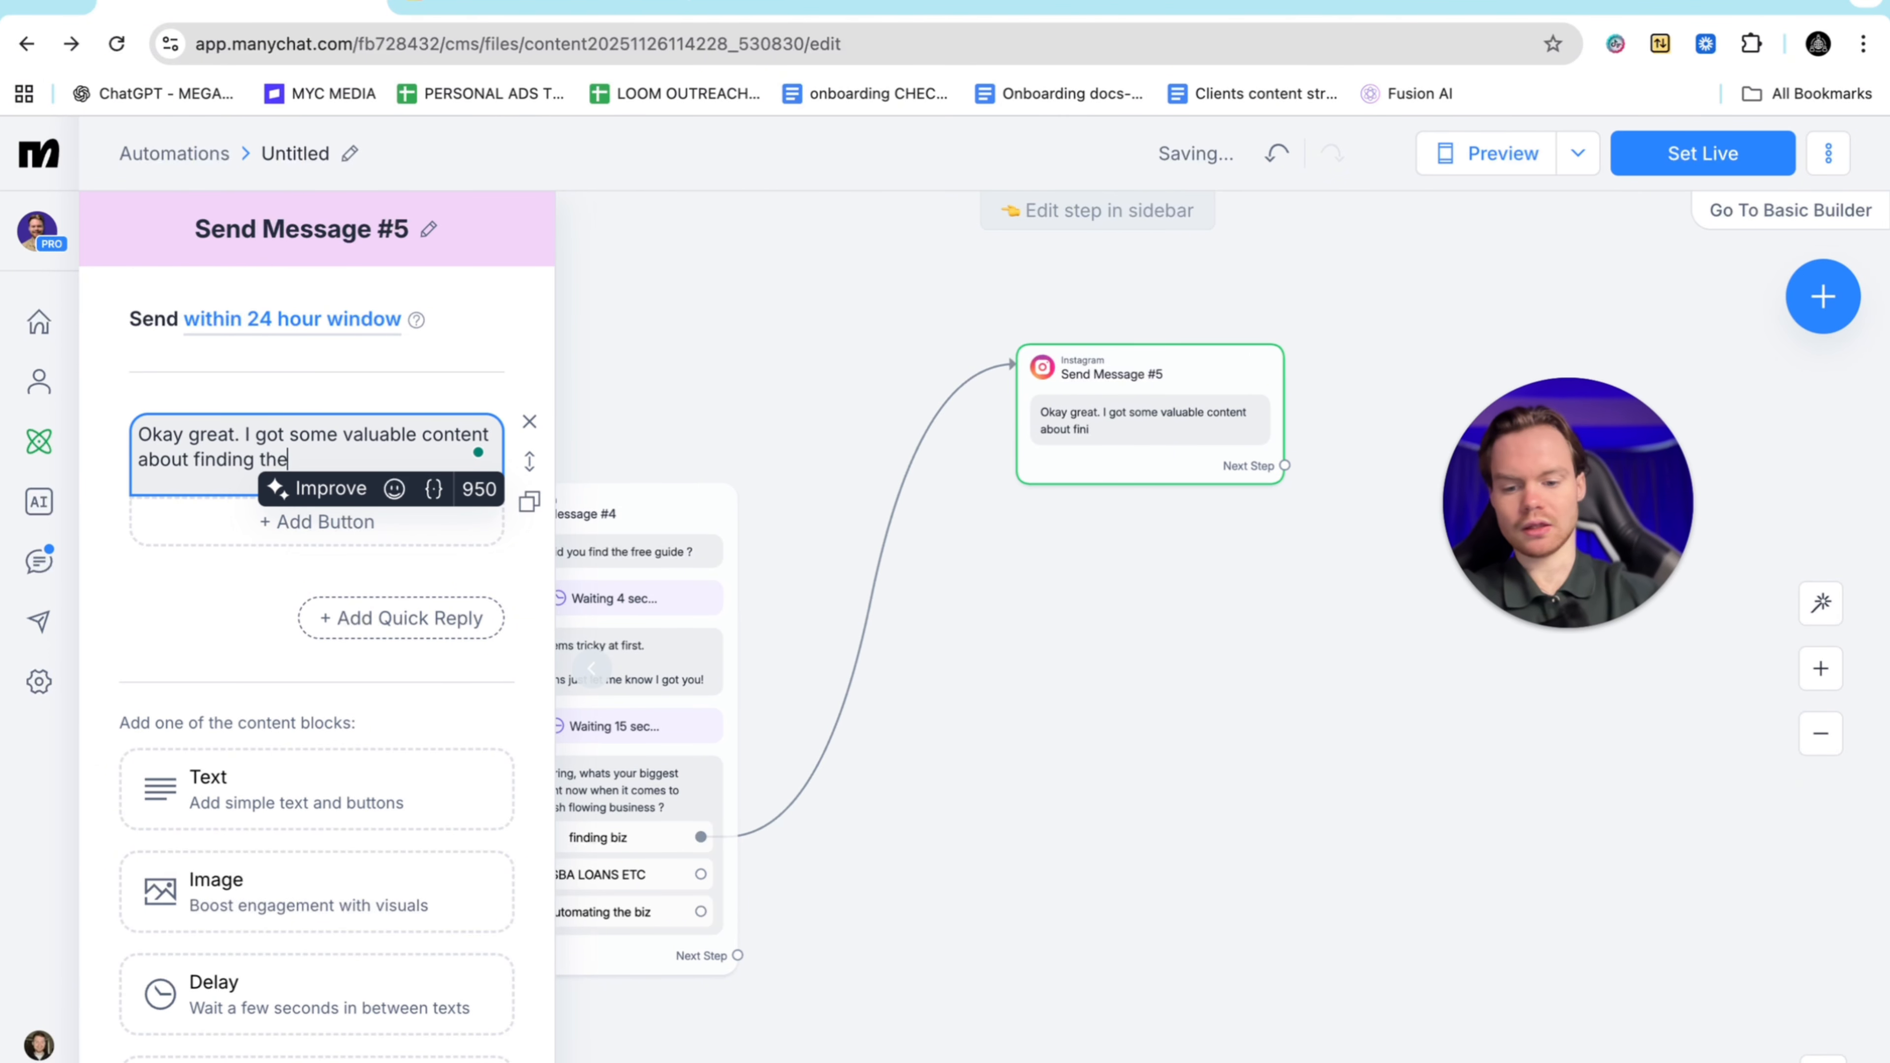
type(" perfect bi")
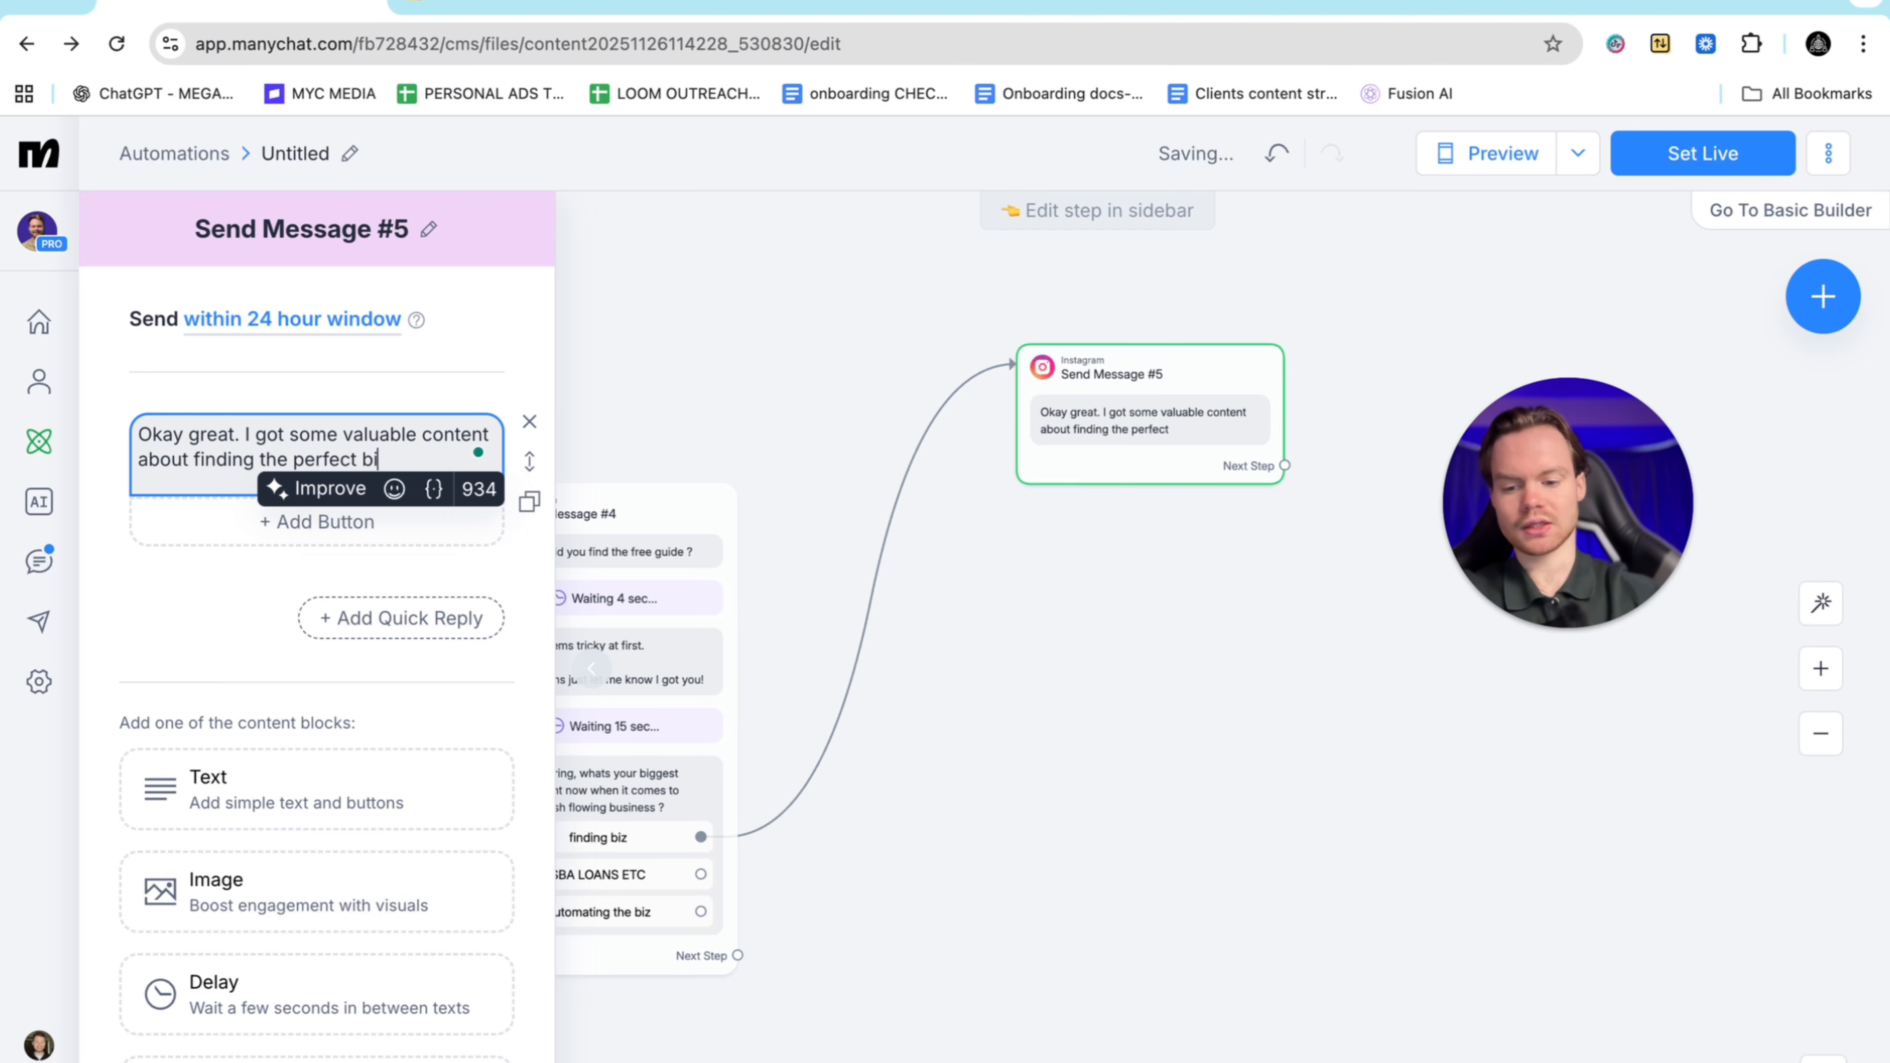
type("z")
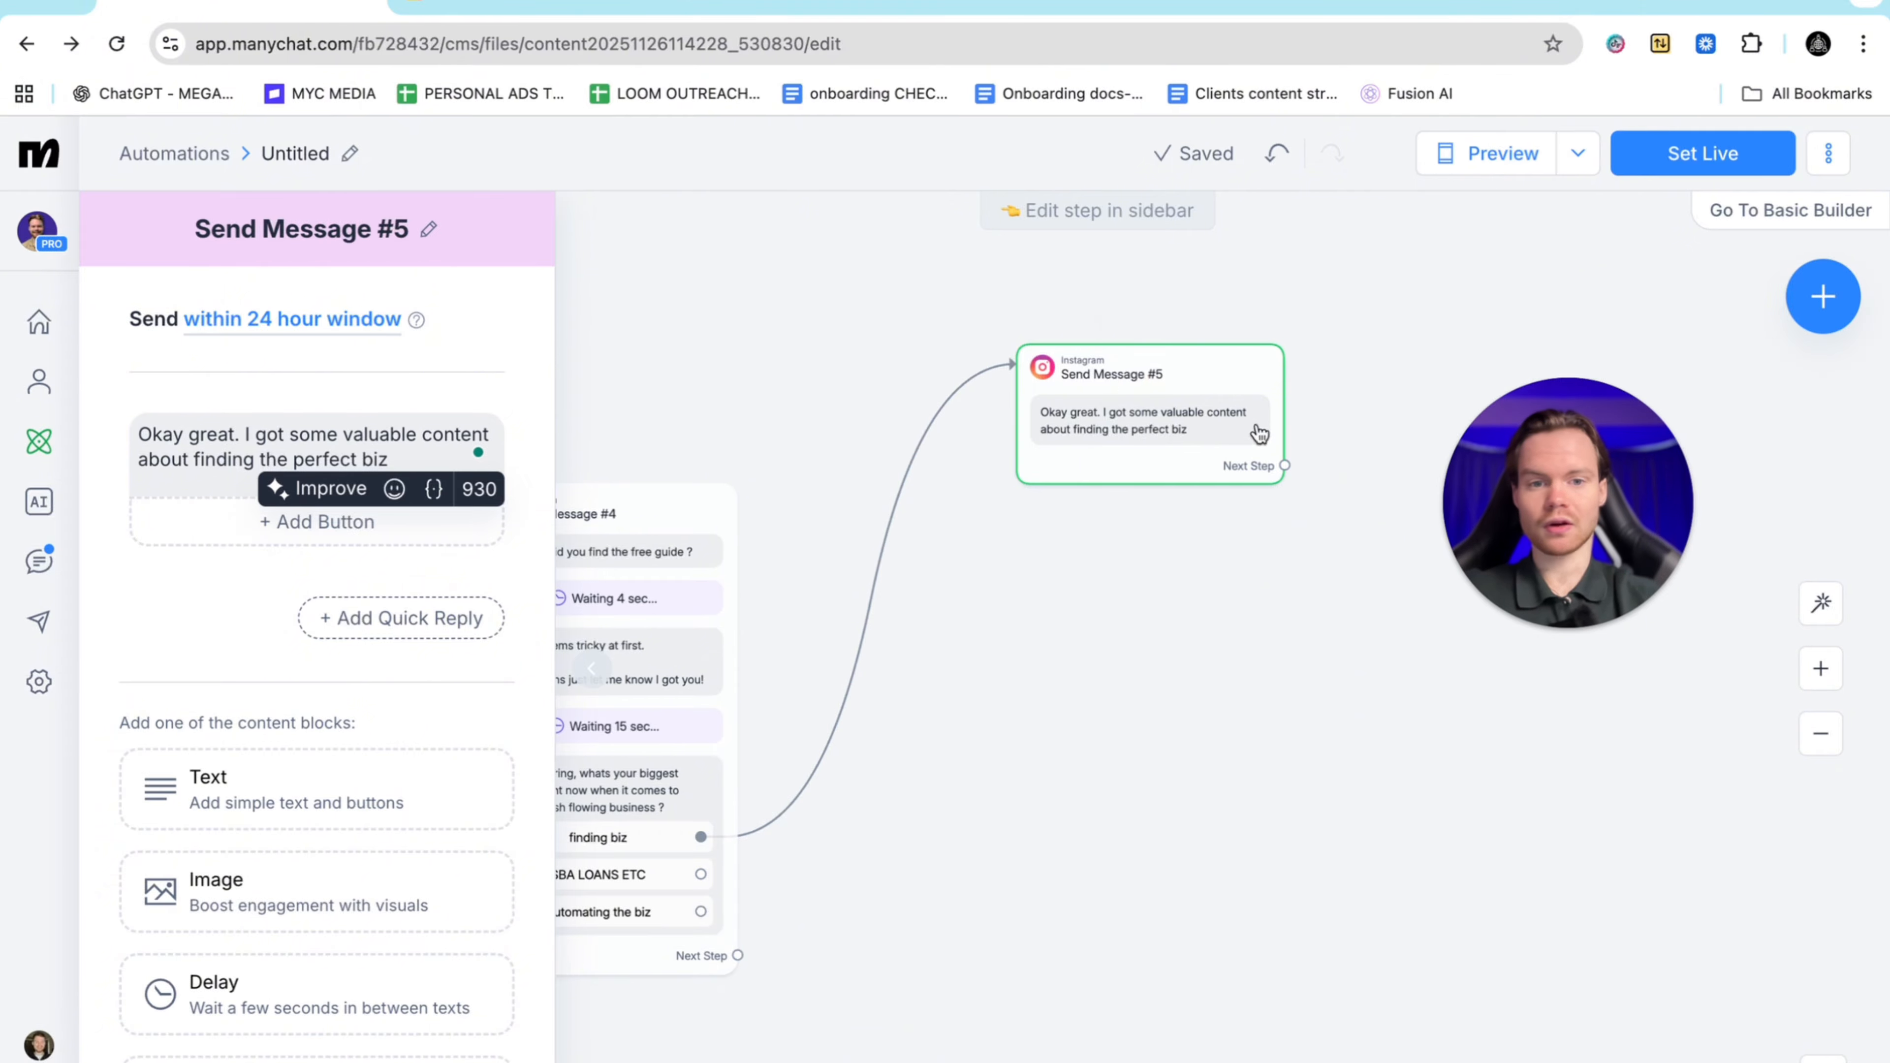
left_click(1210, 436)
type("to buy. ju")
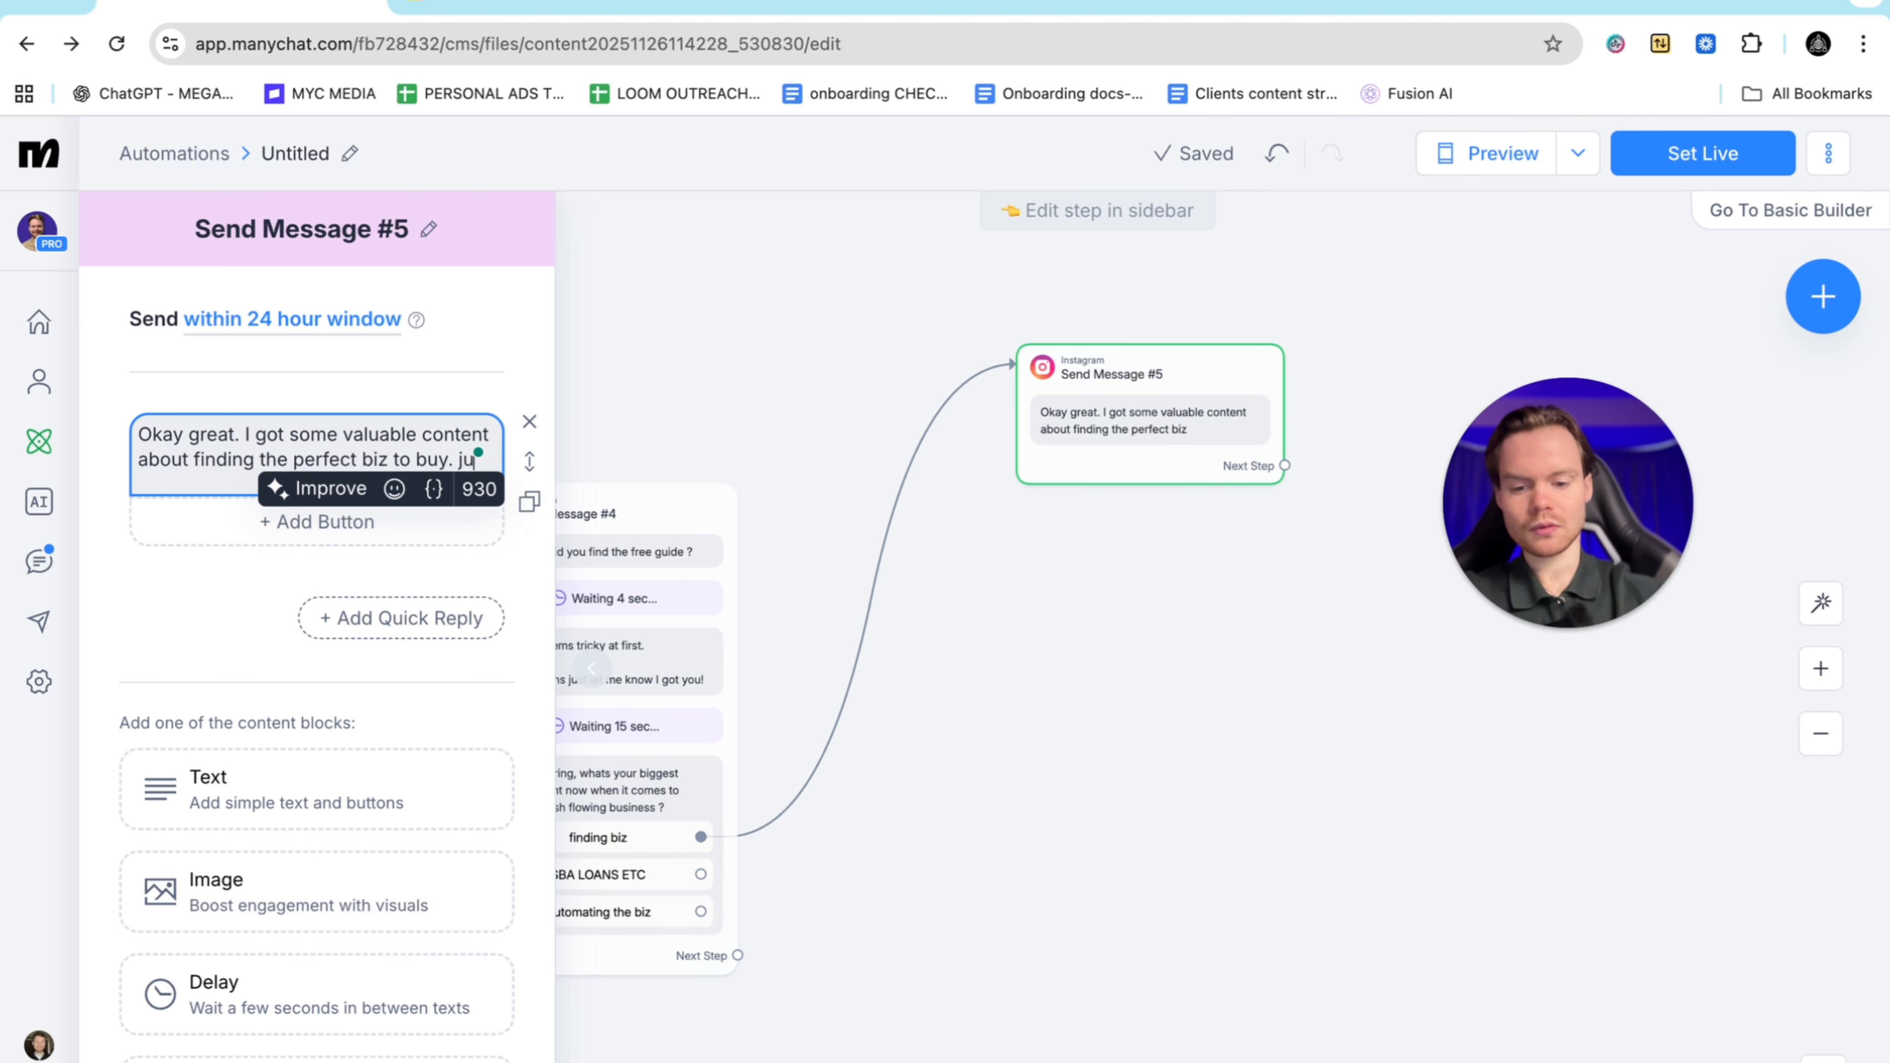
type("st make su")
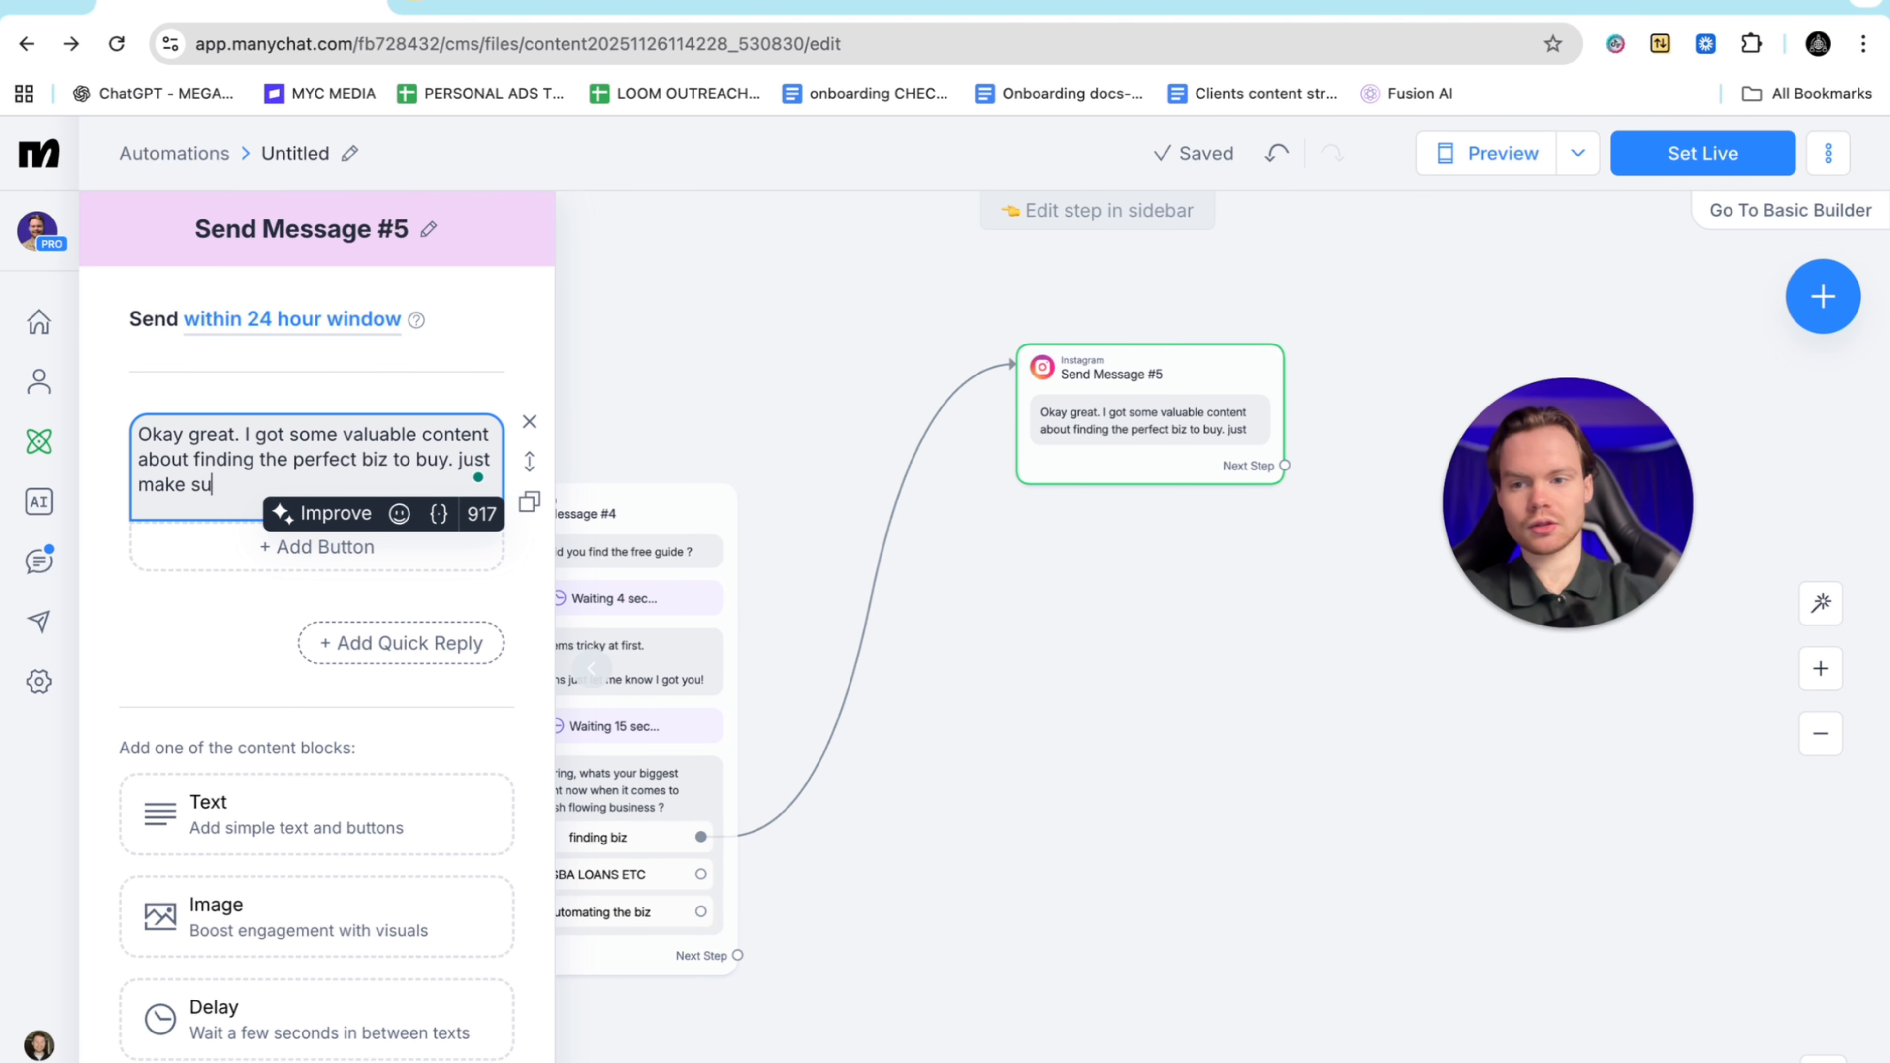
type("re you're fol")
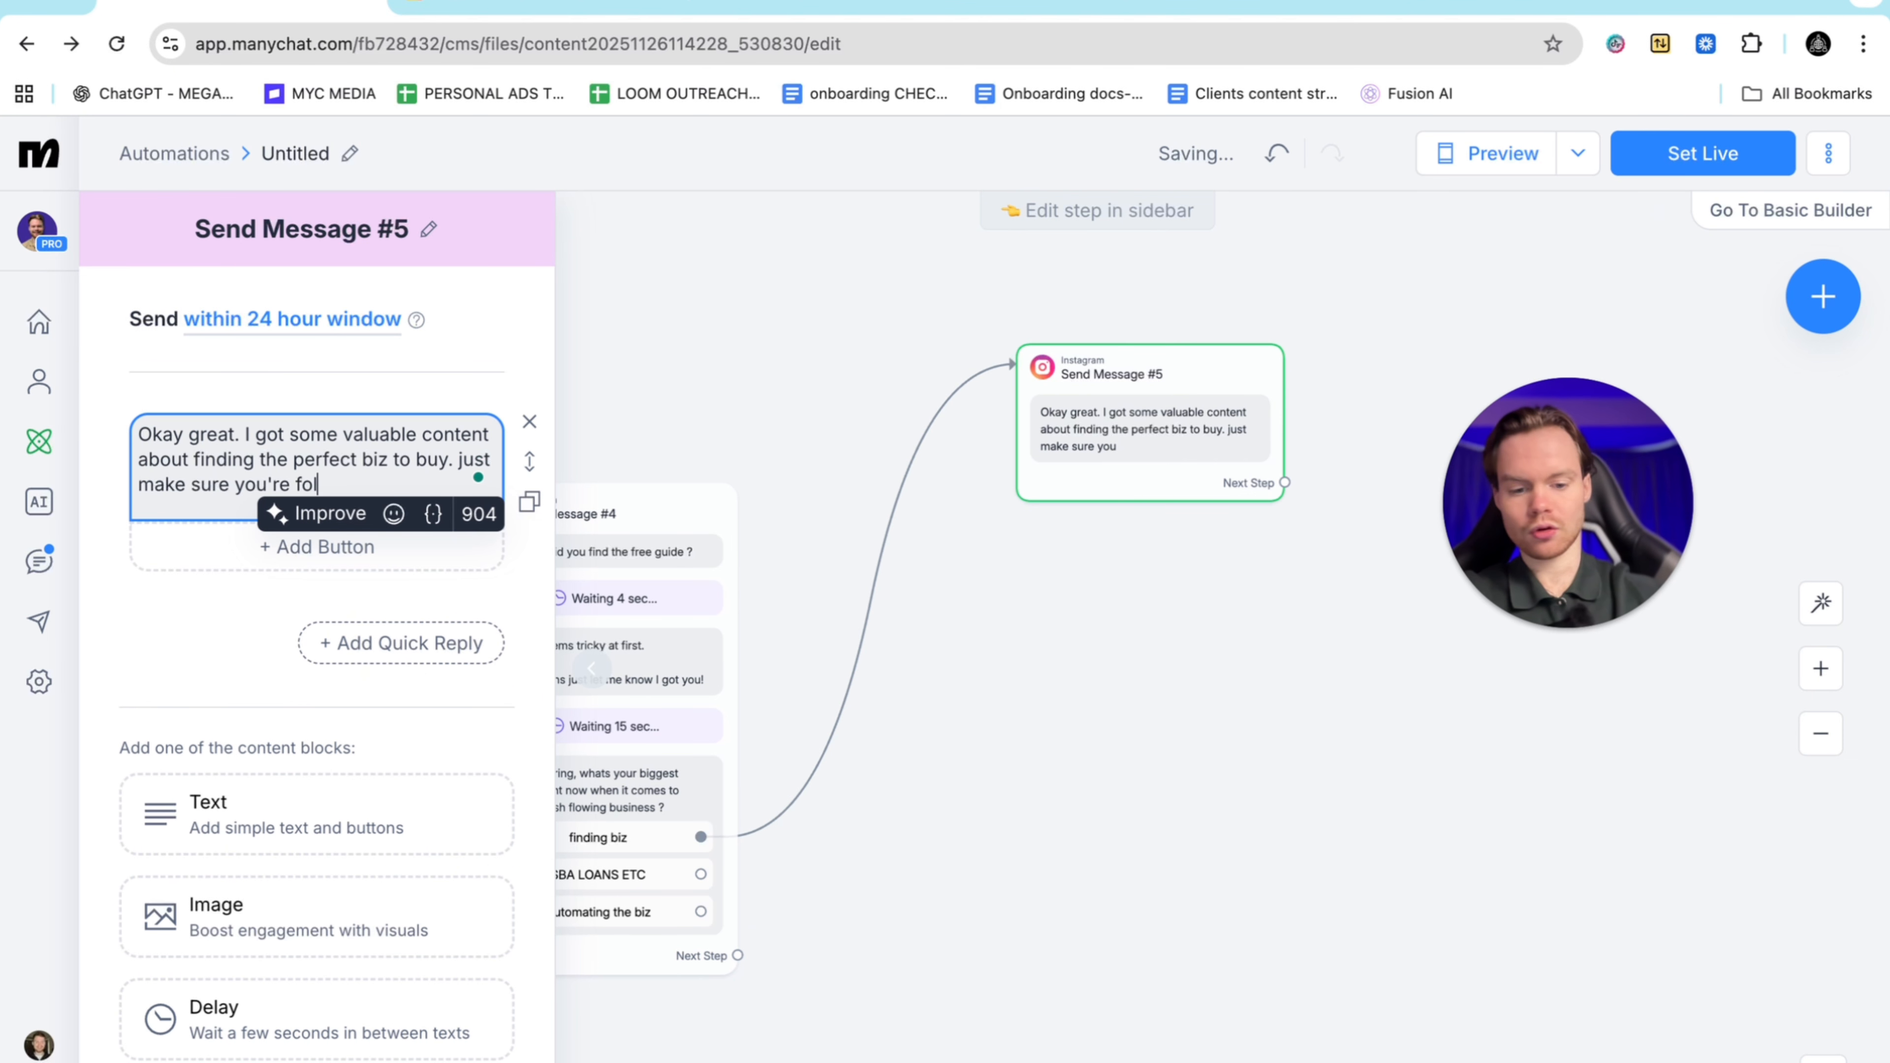
type("lowing me on h")
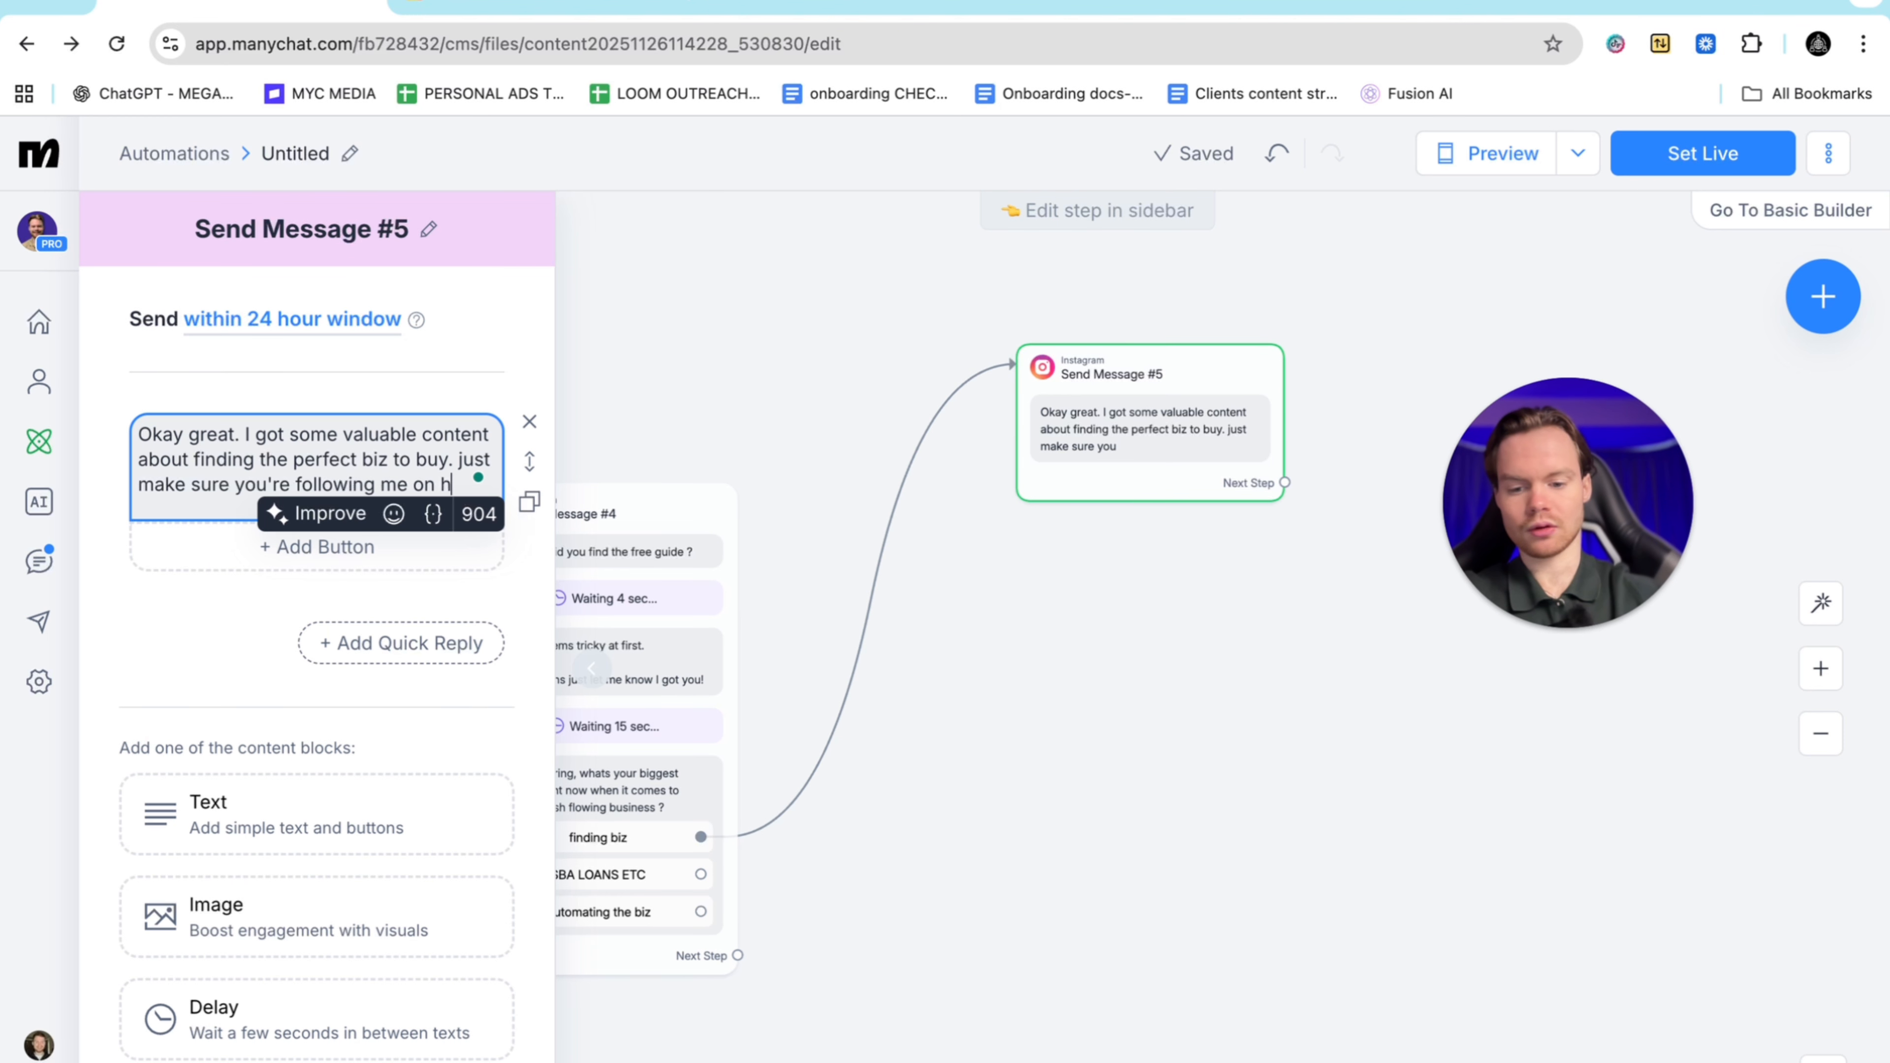
type("ere and I wi")
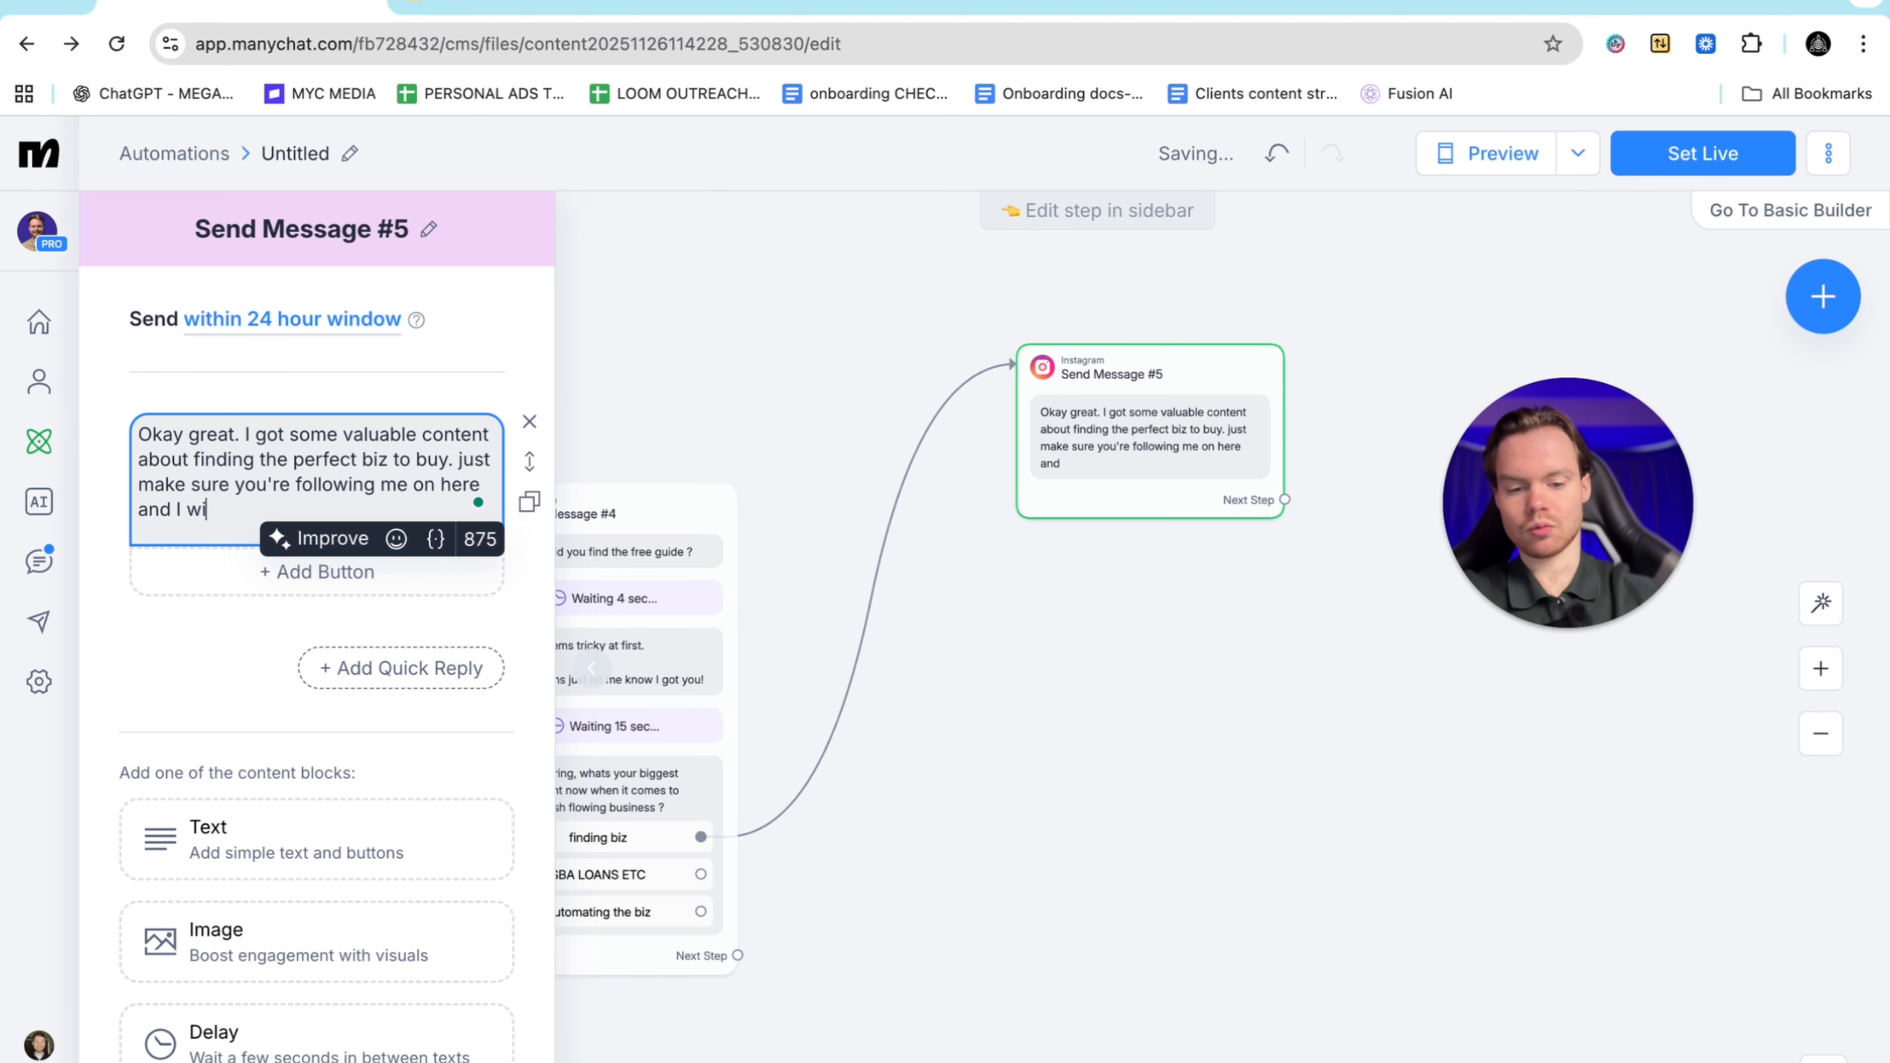
type("ll sednd")
key("BackSpace")
key("BackSpace")
key("BackSpace")
type("nd")
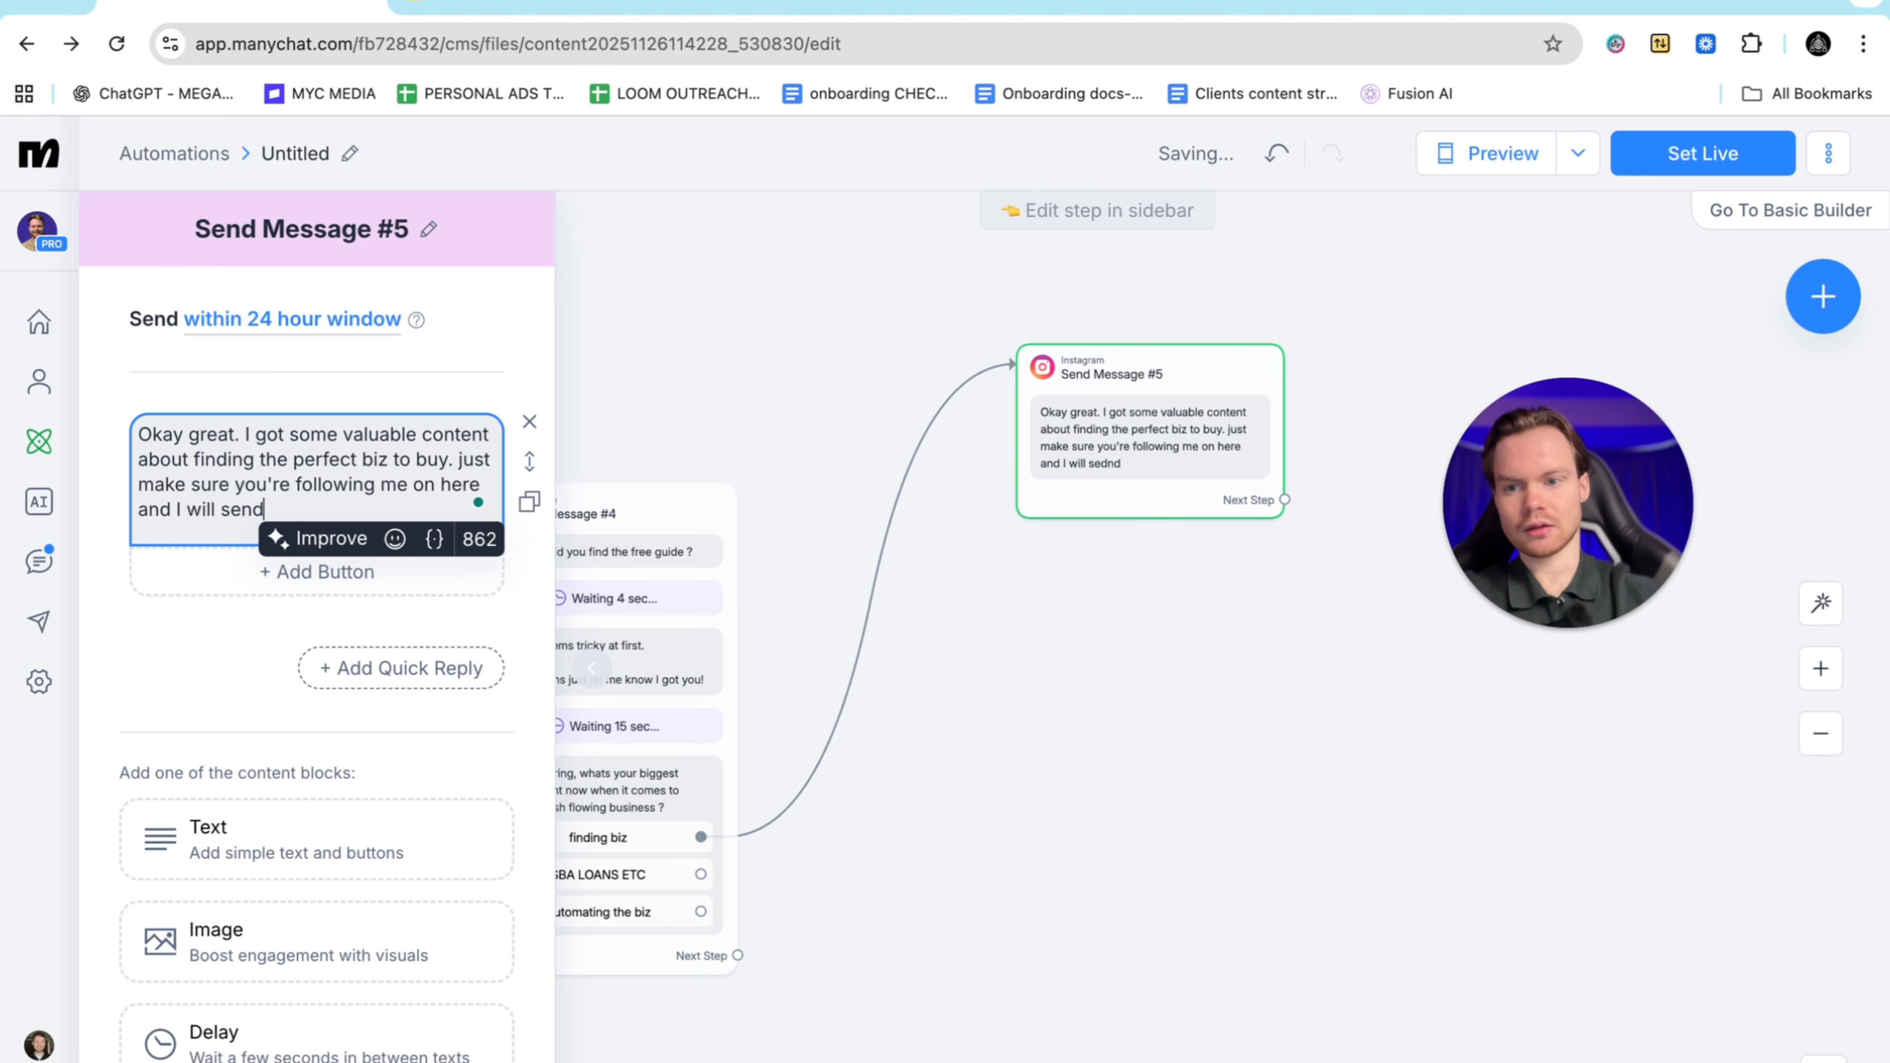
type(" it over")
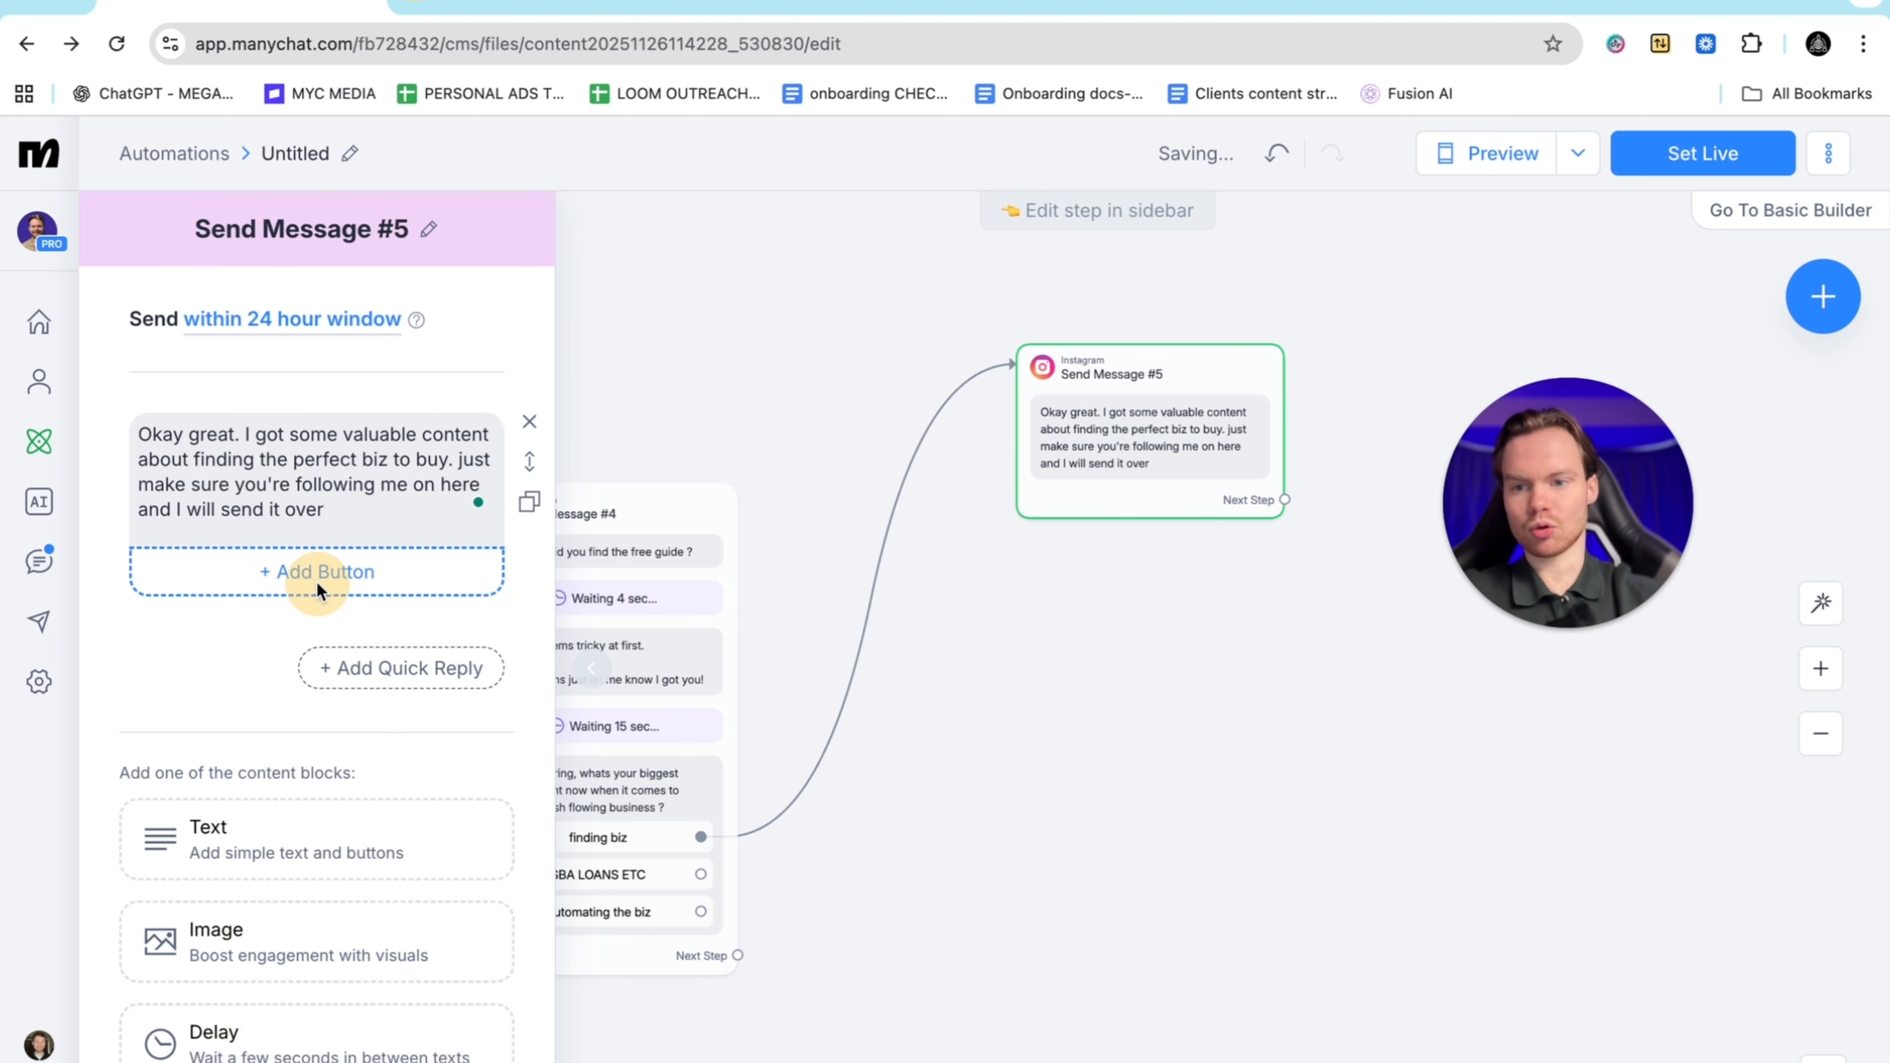
Add an 'I'm following' button to Send Message #5 that leads to a new Condition step
left_click(316, 572)
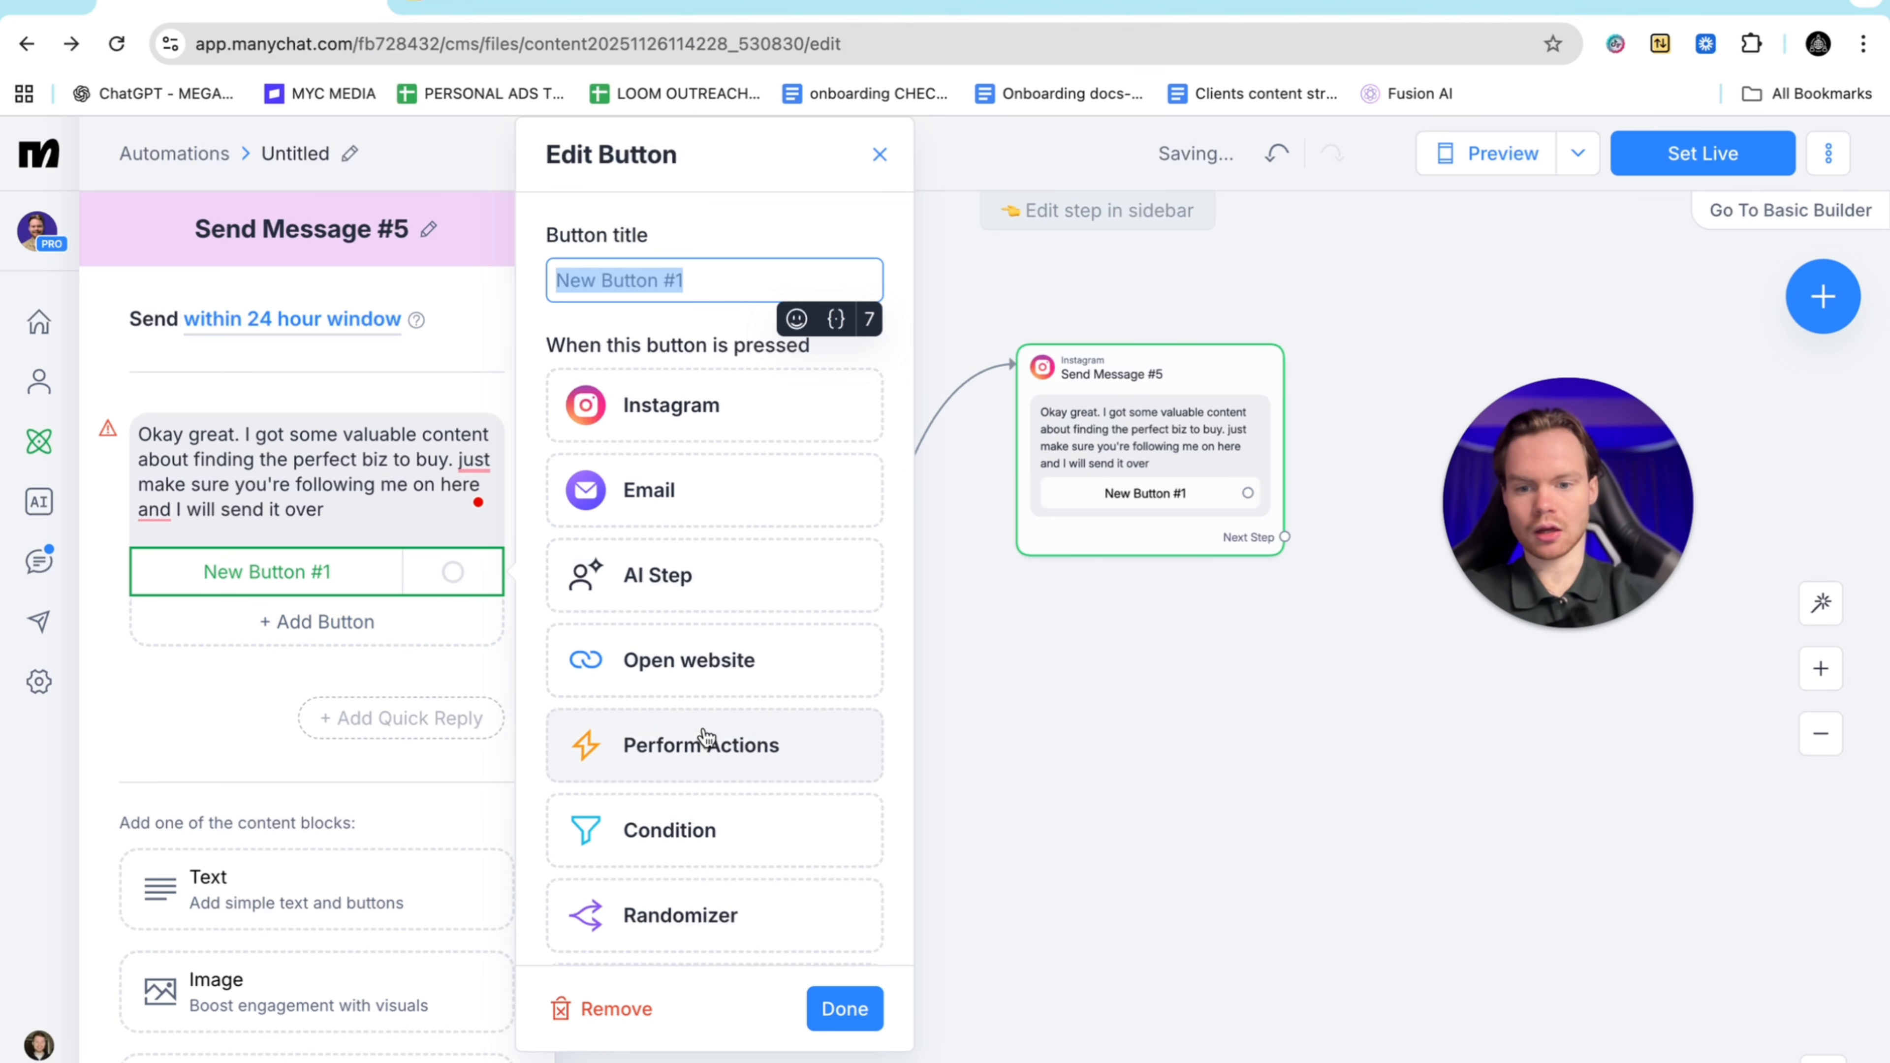
left_click(700, 840)
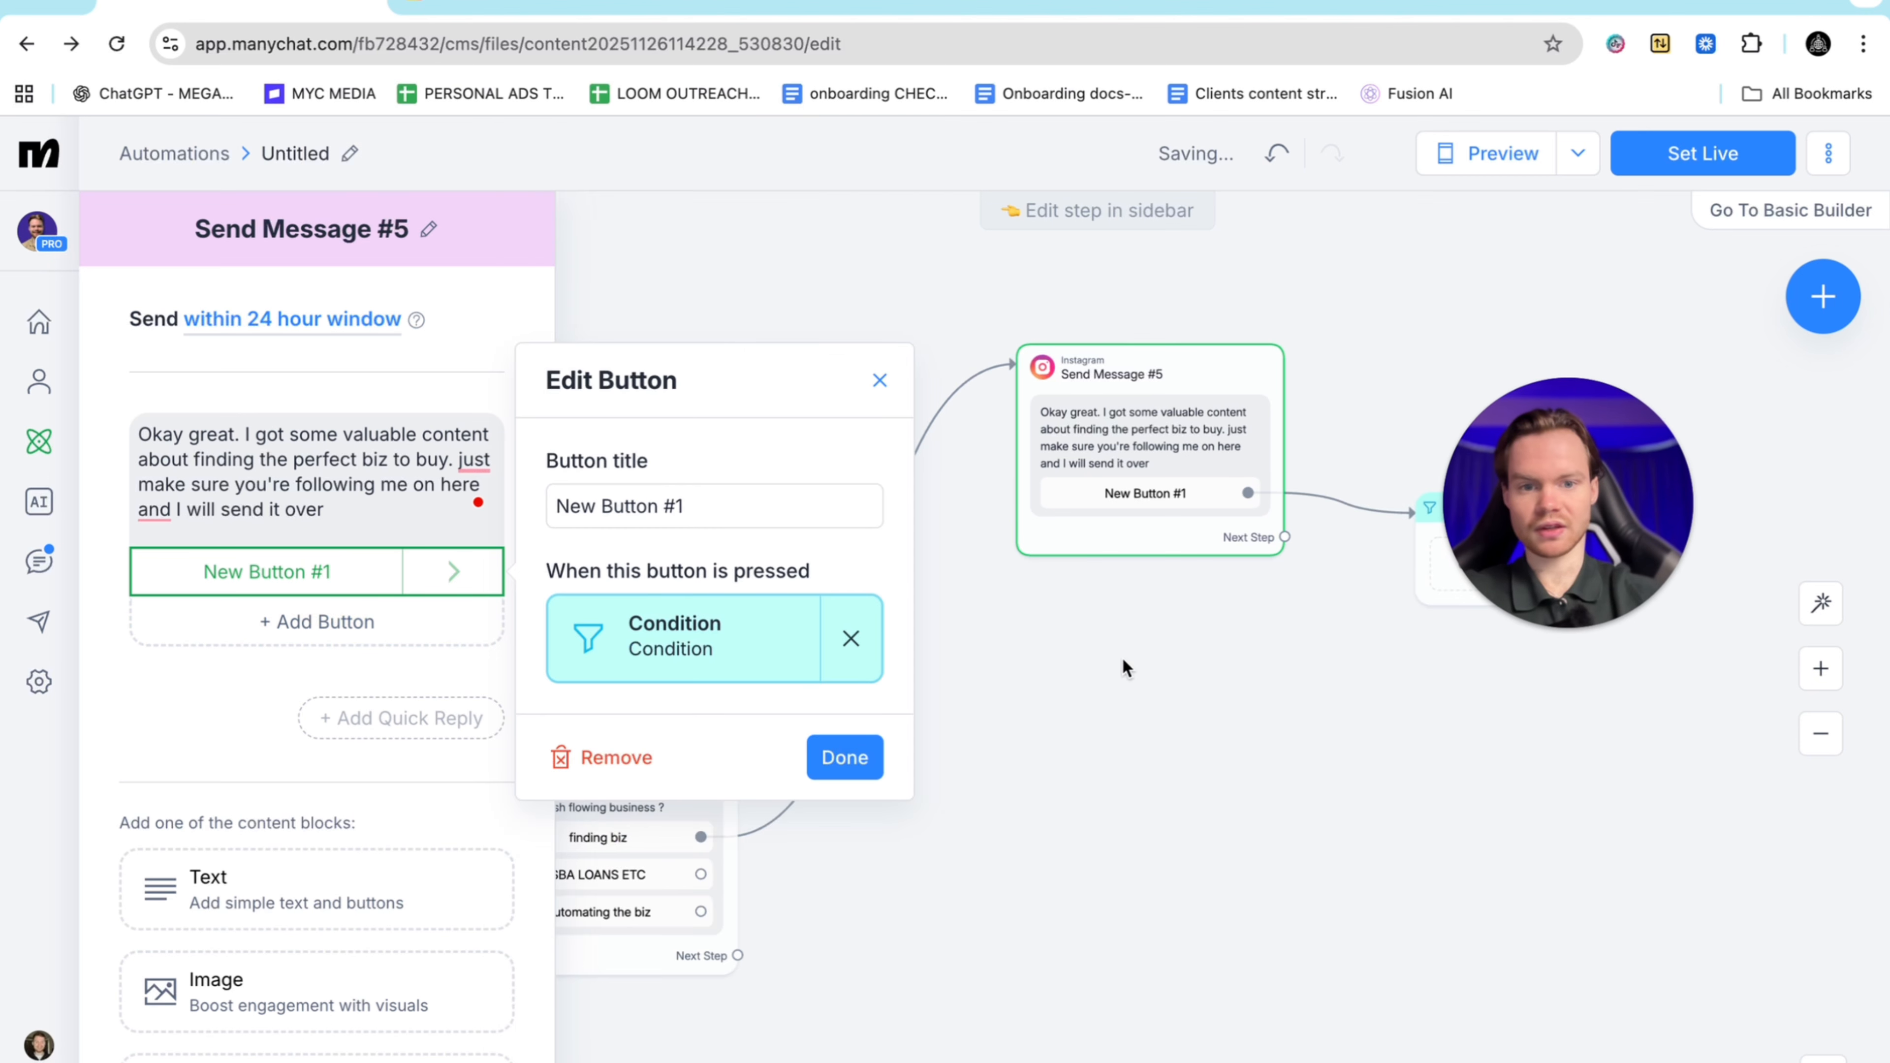
key("BackSpace")
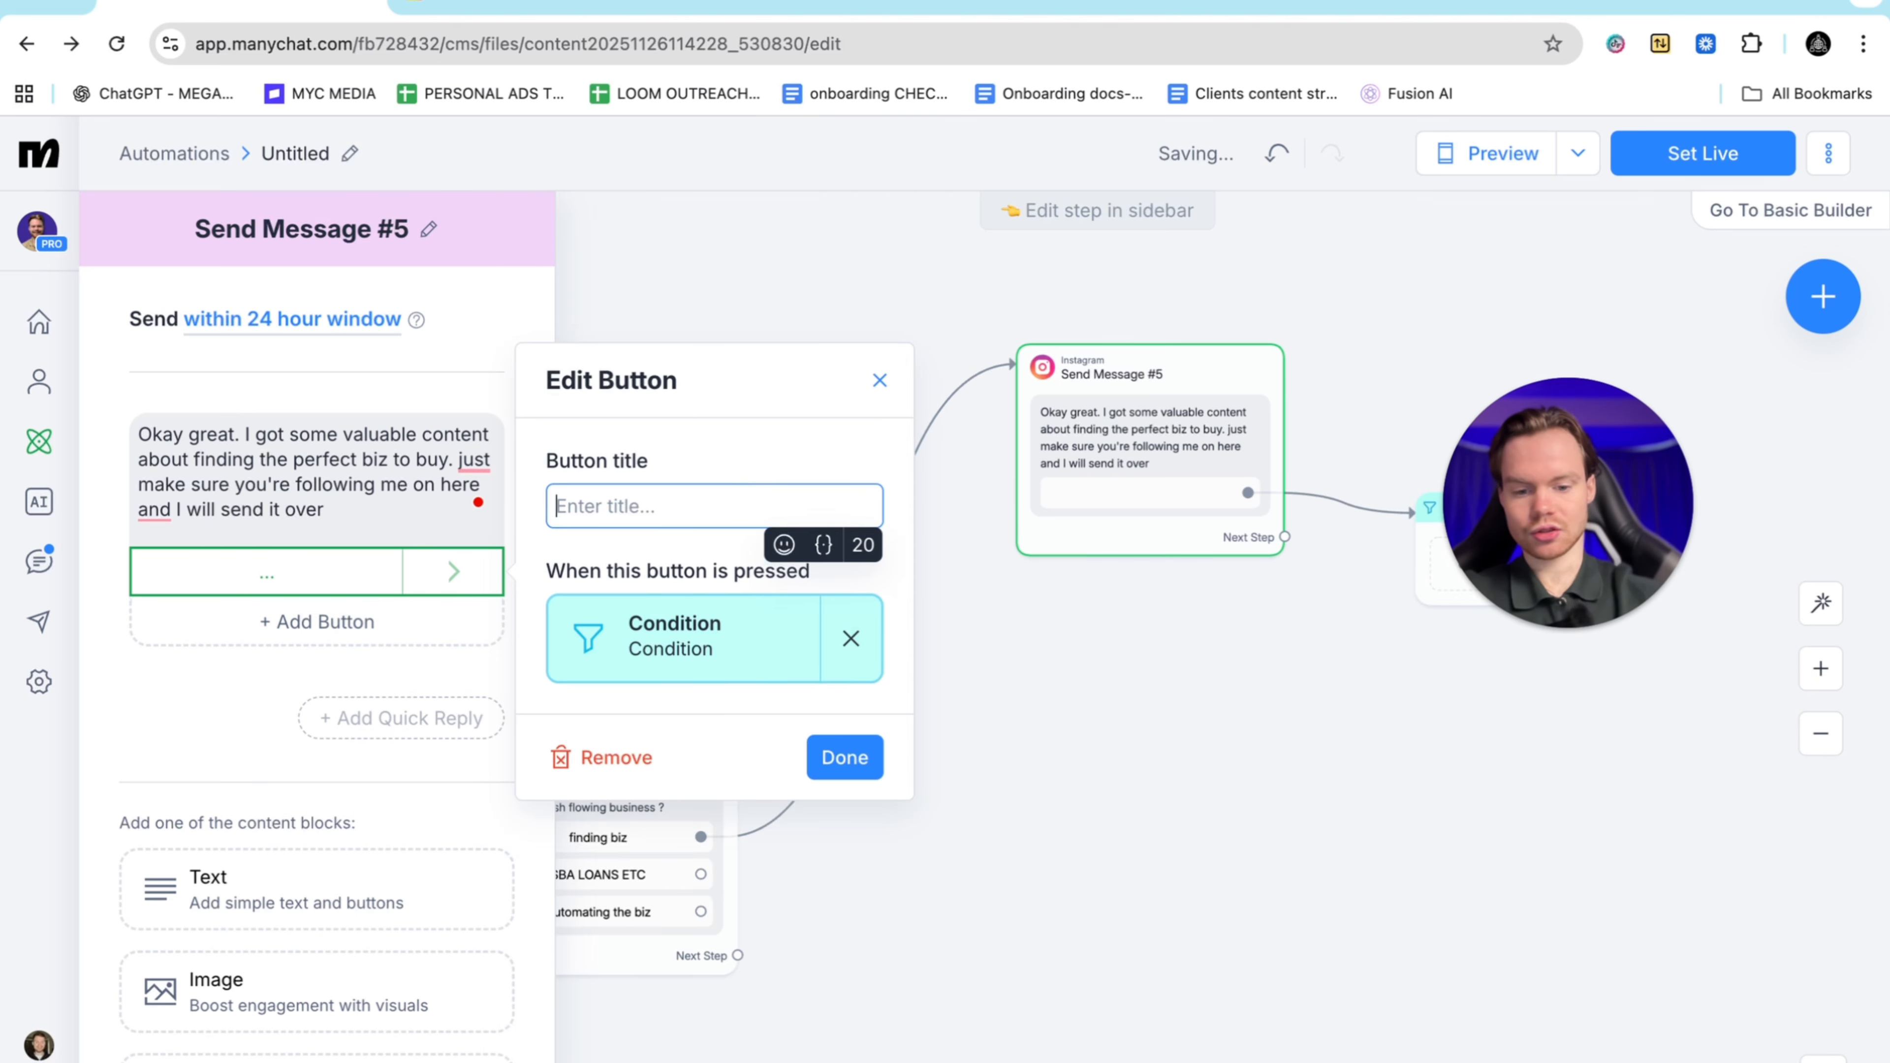
type("I'm fol")
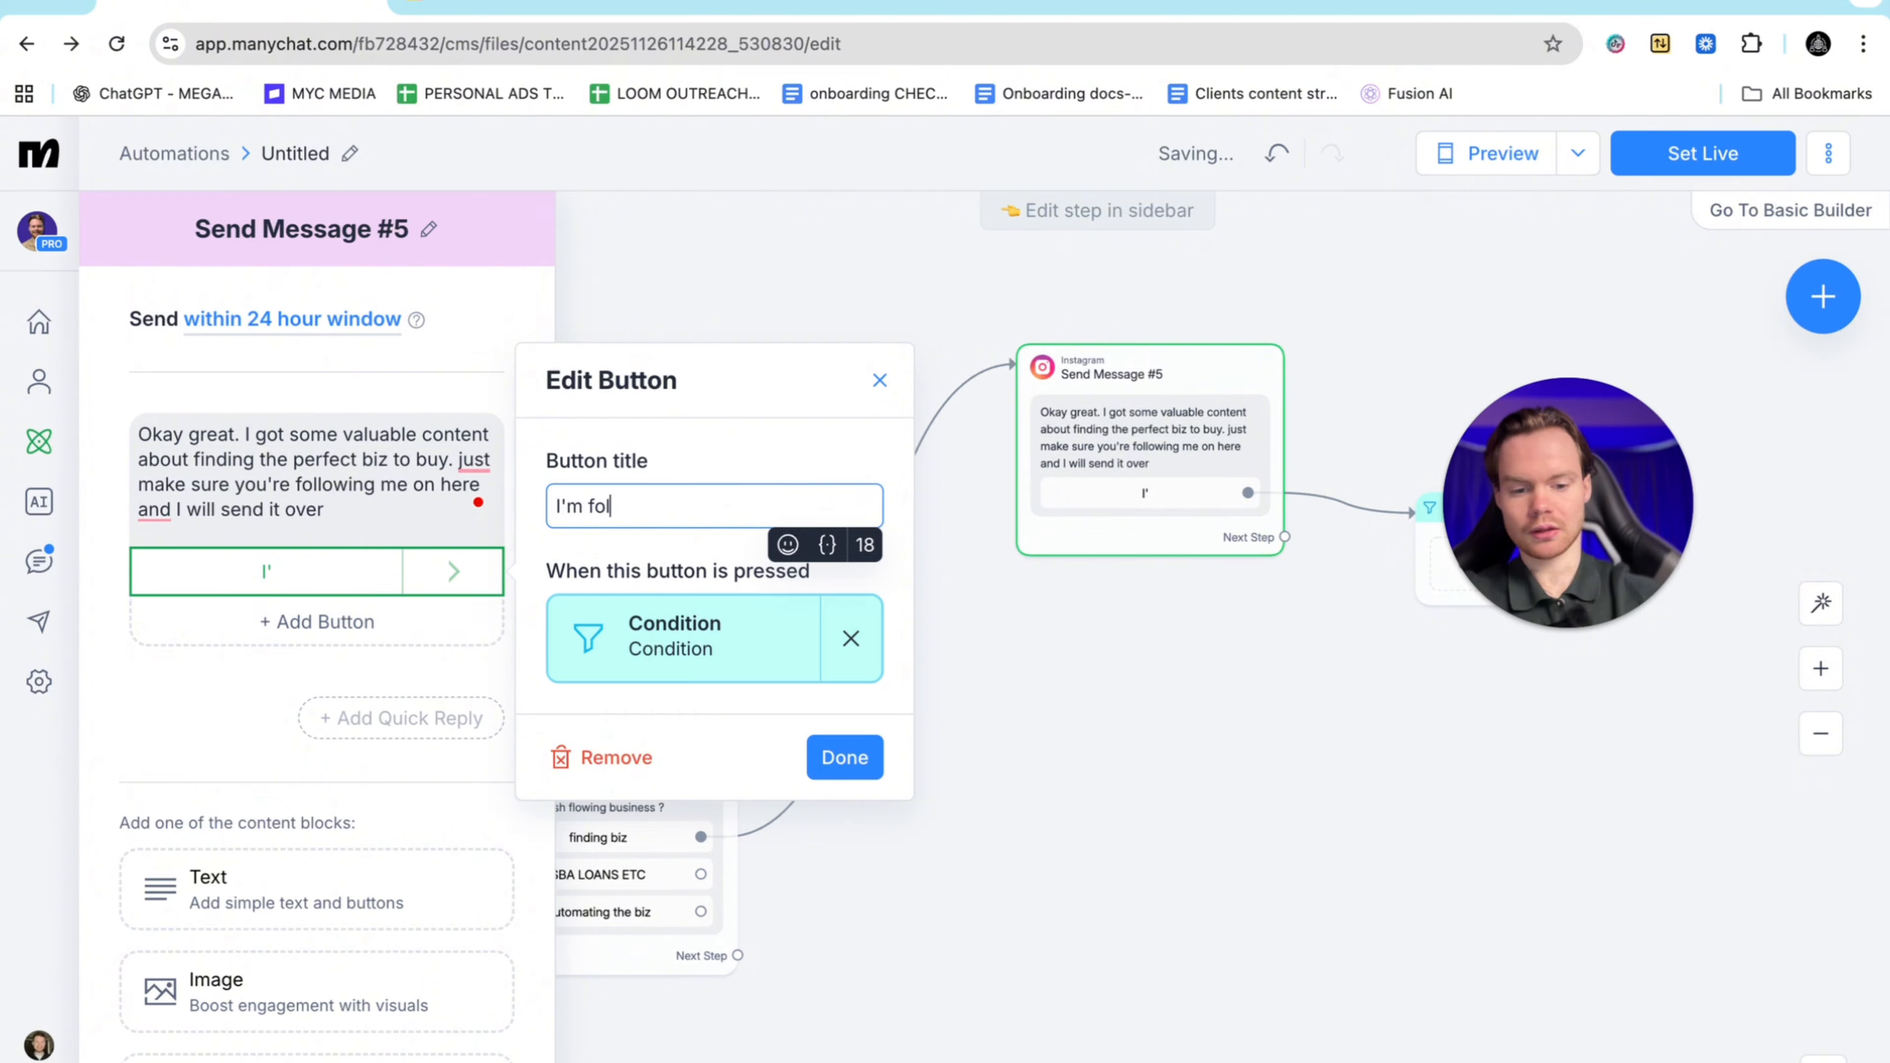
type("lowjnng")
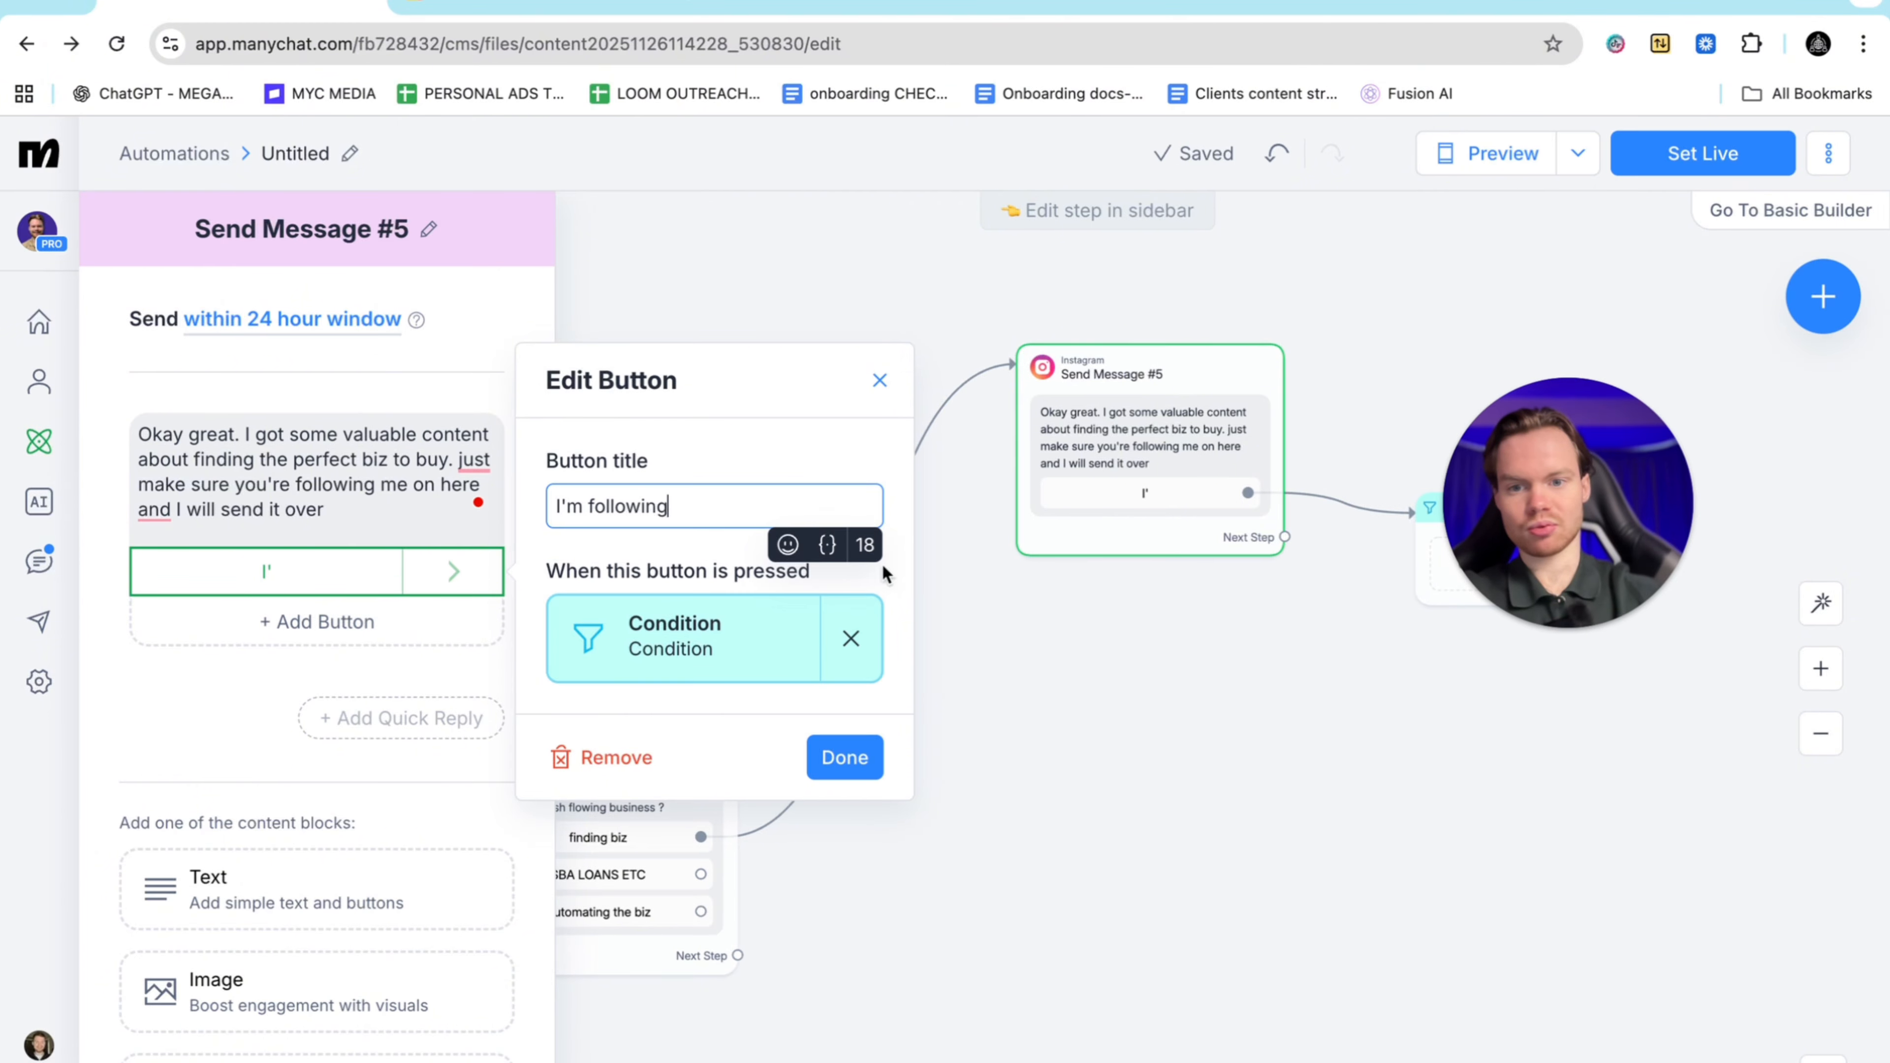
left_click(845, 757)
left_click(856, 588)
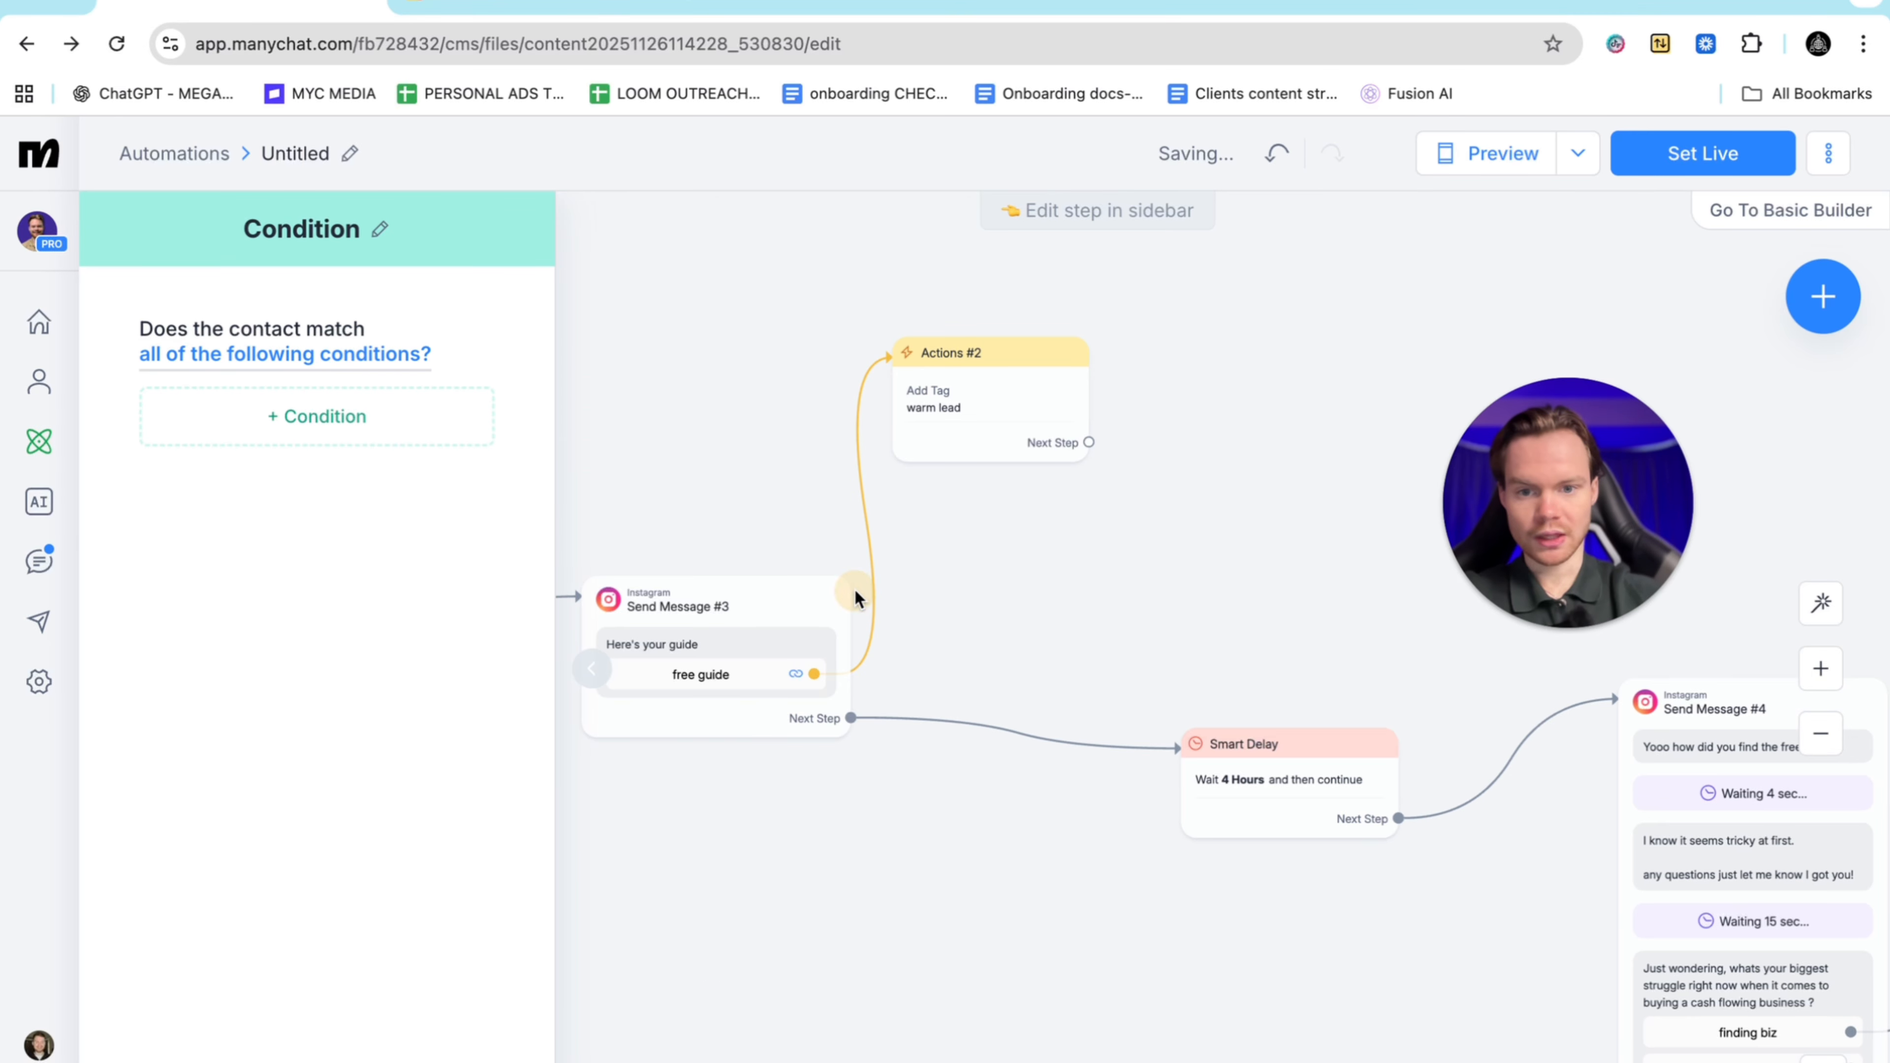
Make the Condition require 'Follows your Instagram account' and drag out its true branch
left_click(317, 416)
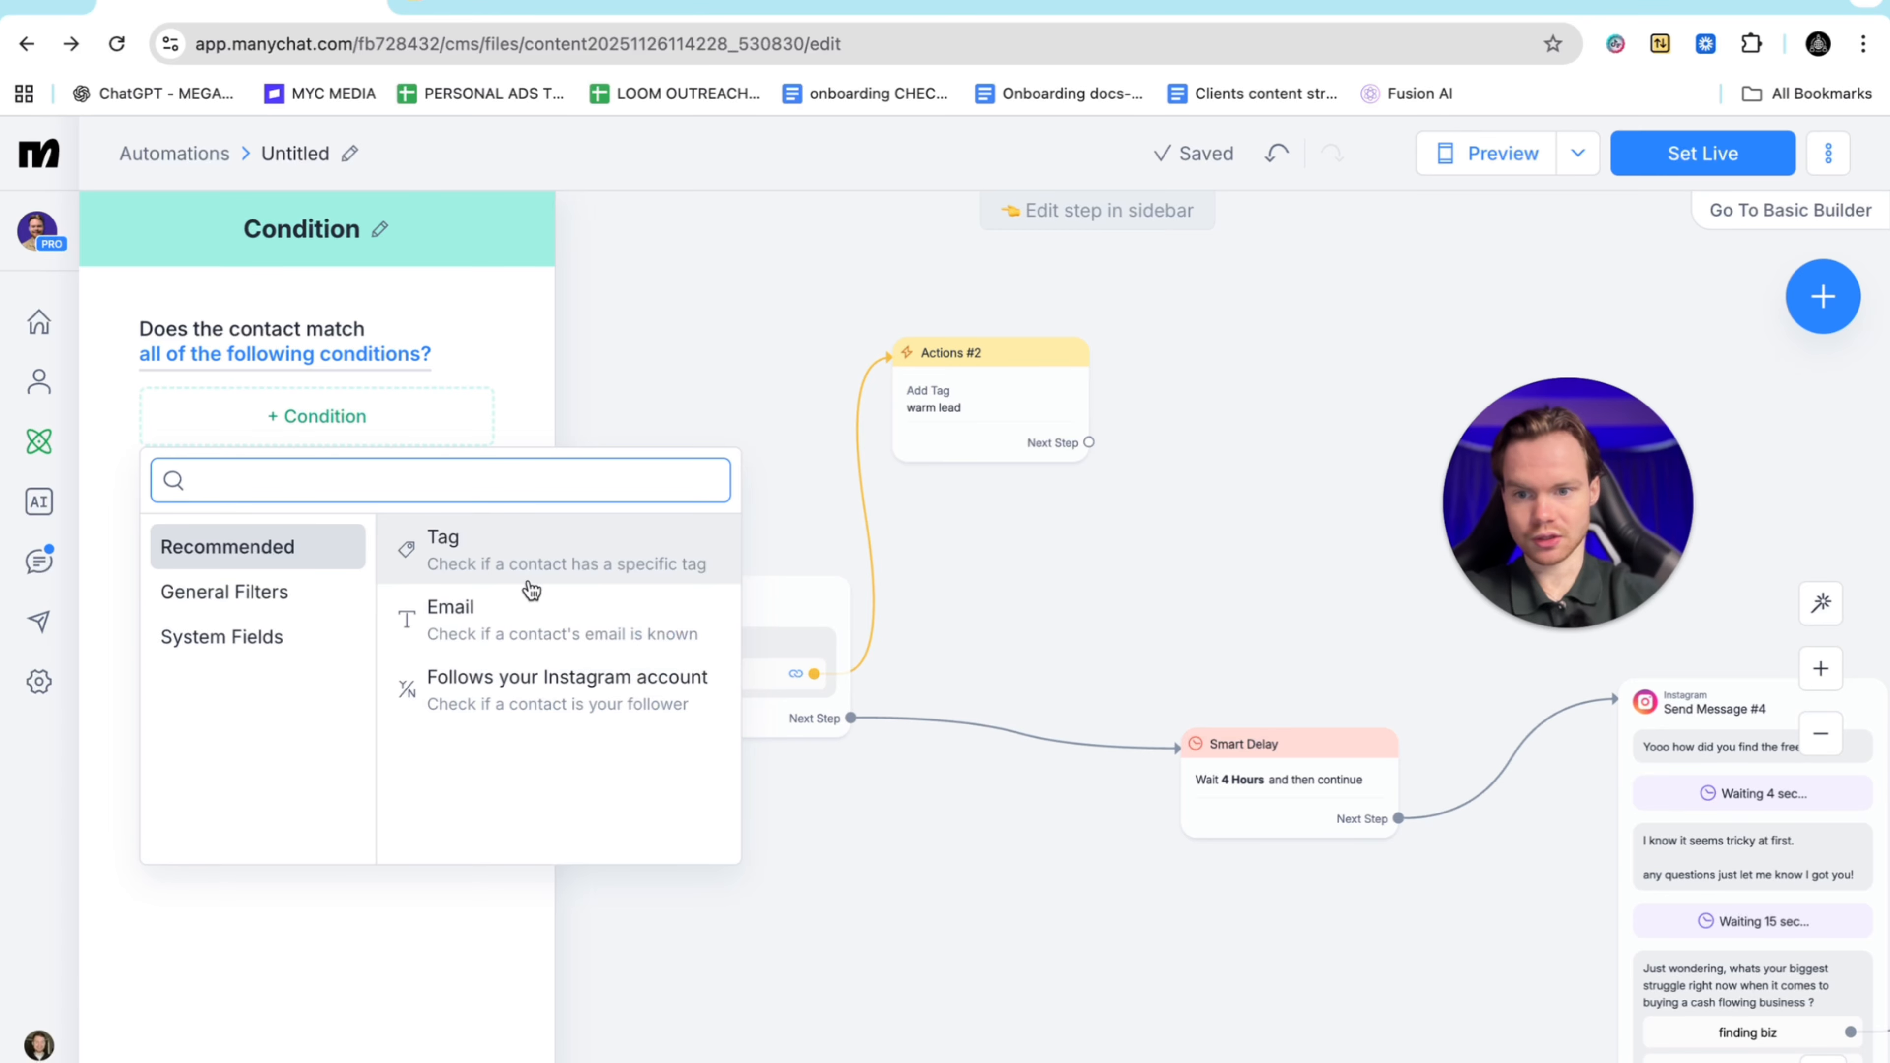
left_click(510, 689)
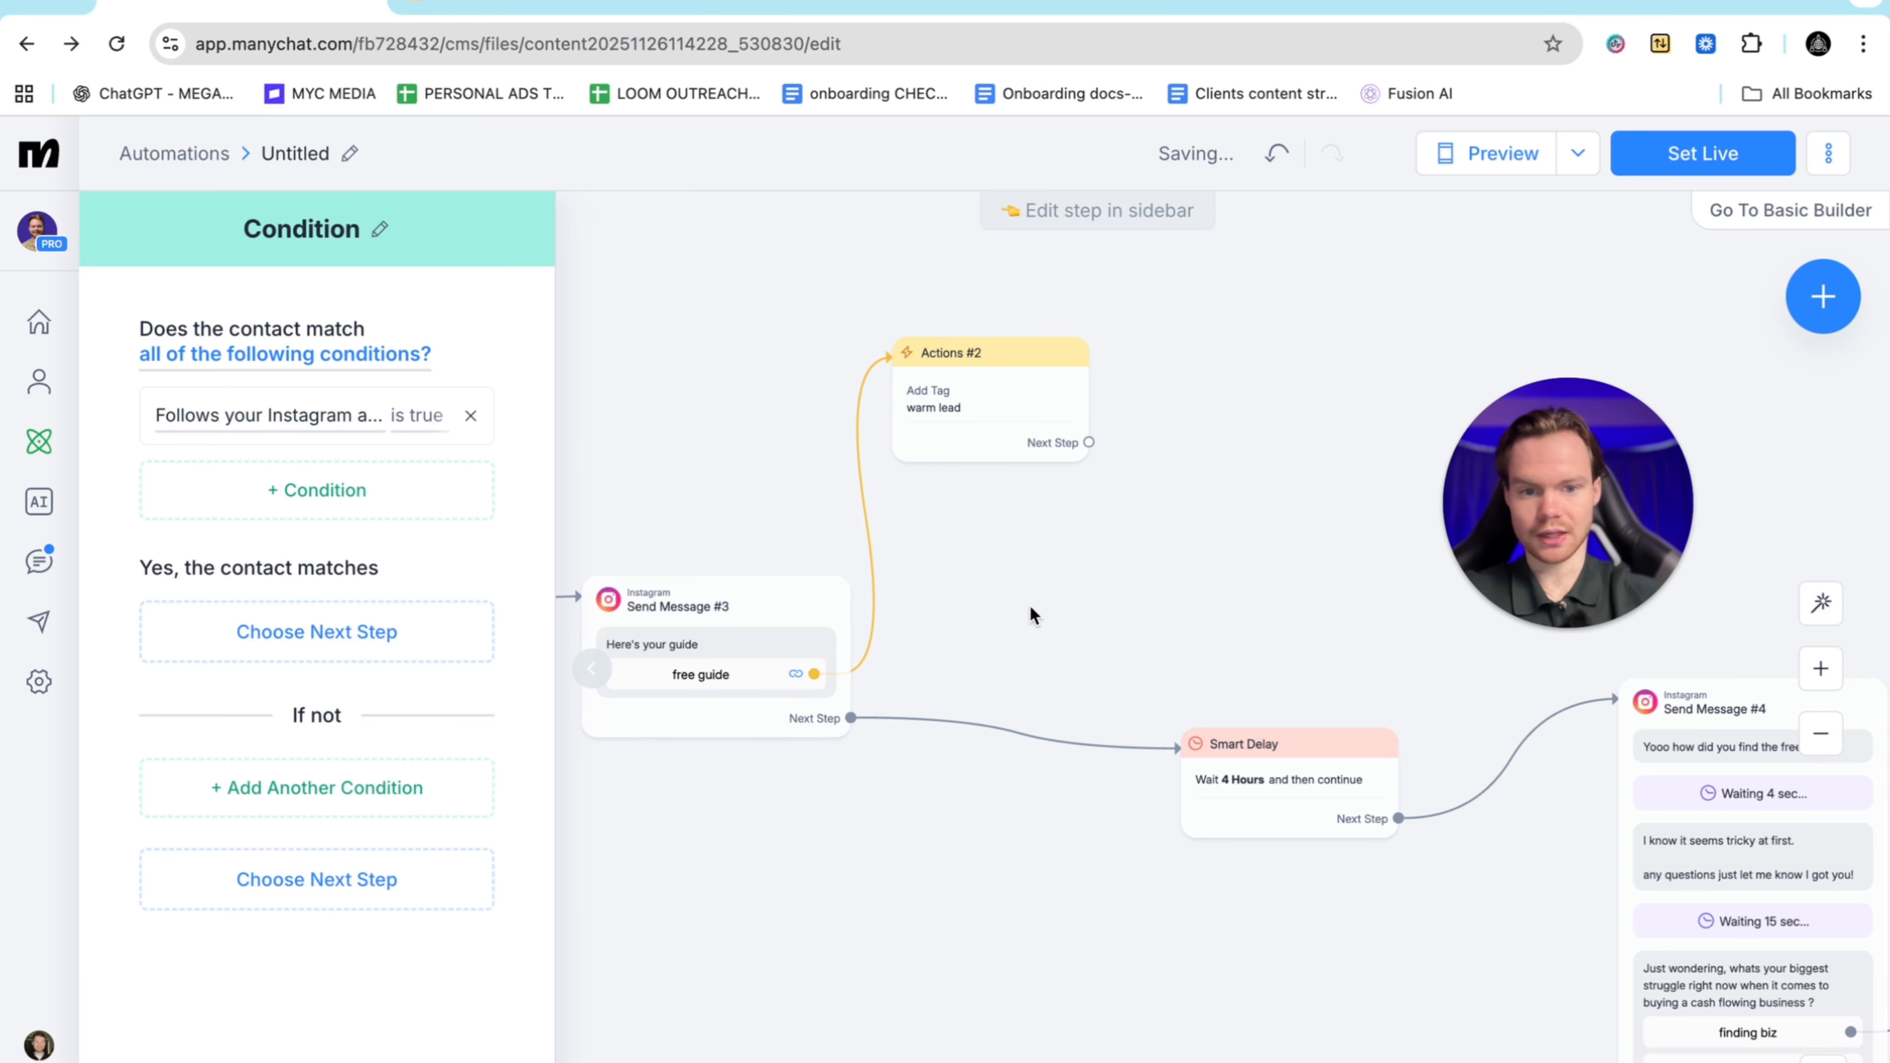
left_click(1102, 624)
scroll(1102, 624, "right", 10)
scroll(1100, 622, "right", 10)
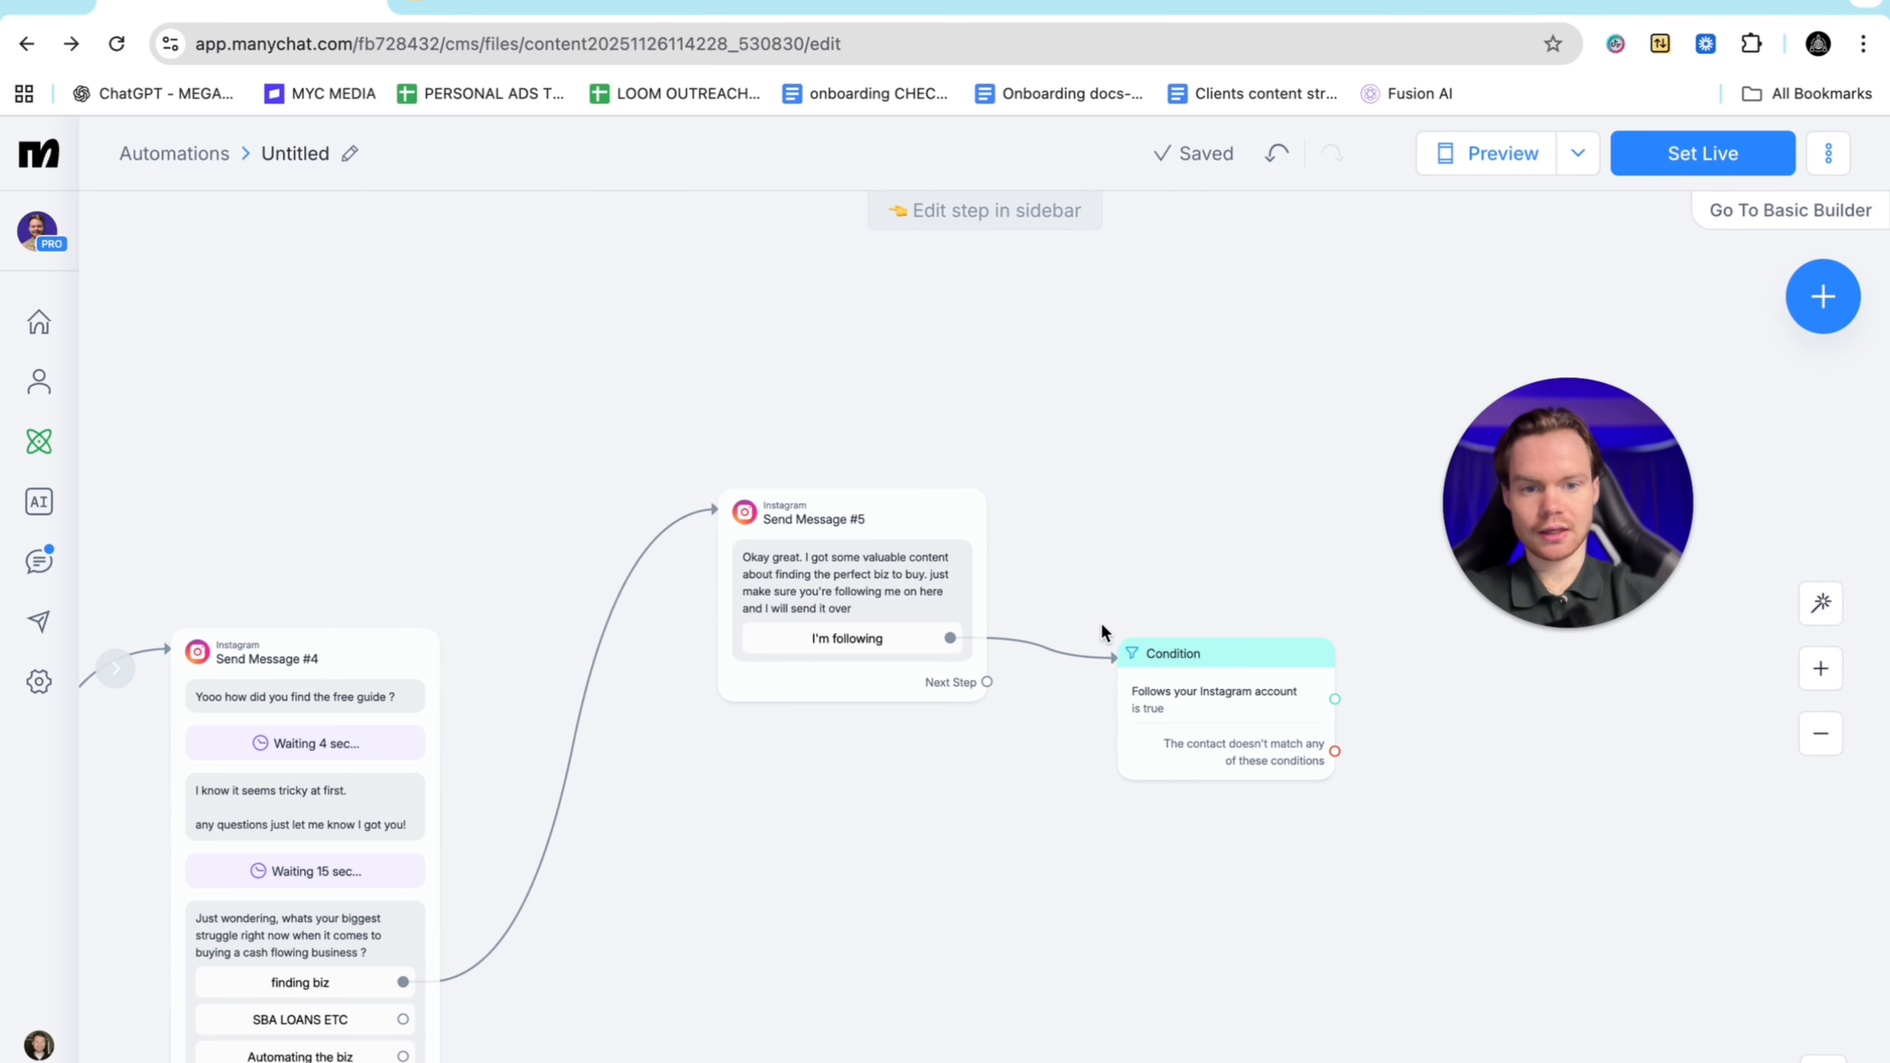
left_click_drag(925, 673, 1051, 422)
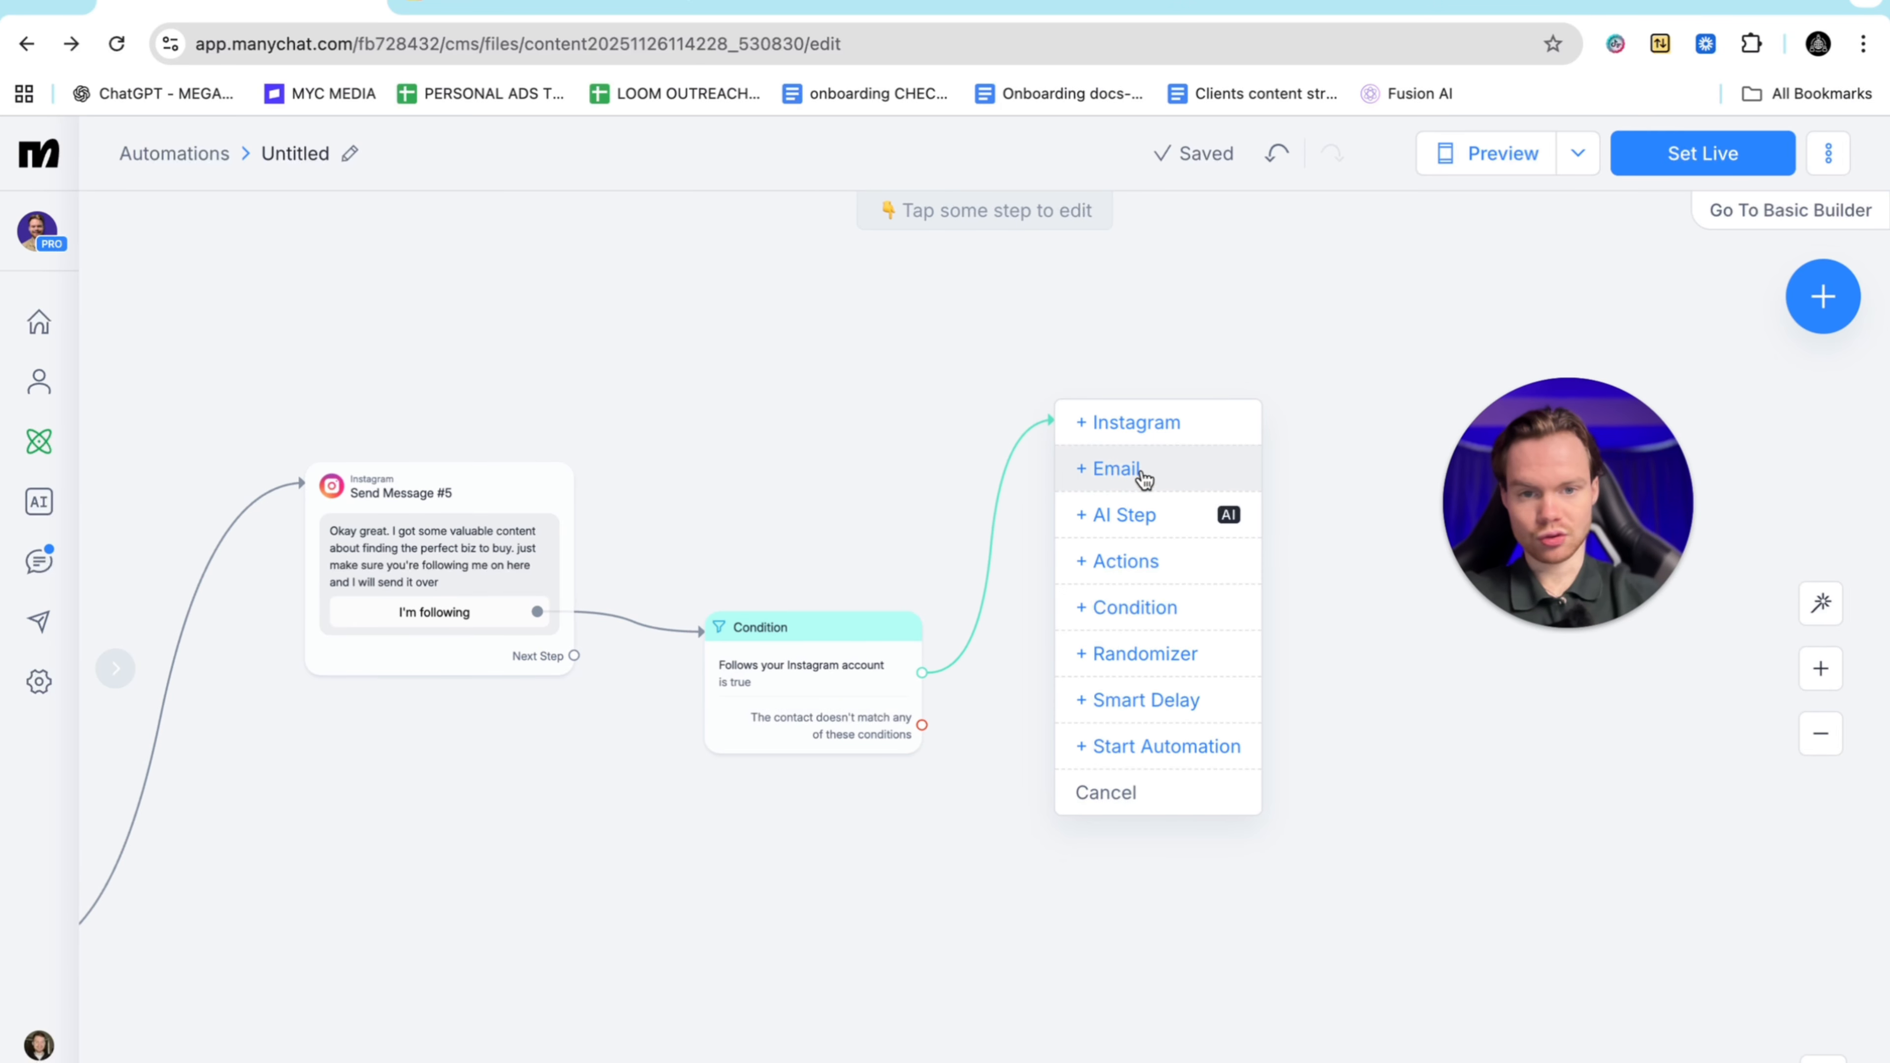
Add an Instagram message, Send Message #6, on the true branch reading 'here's the free training'
left_click(1124, 423)
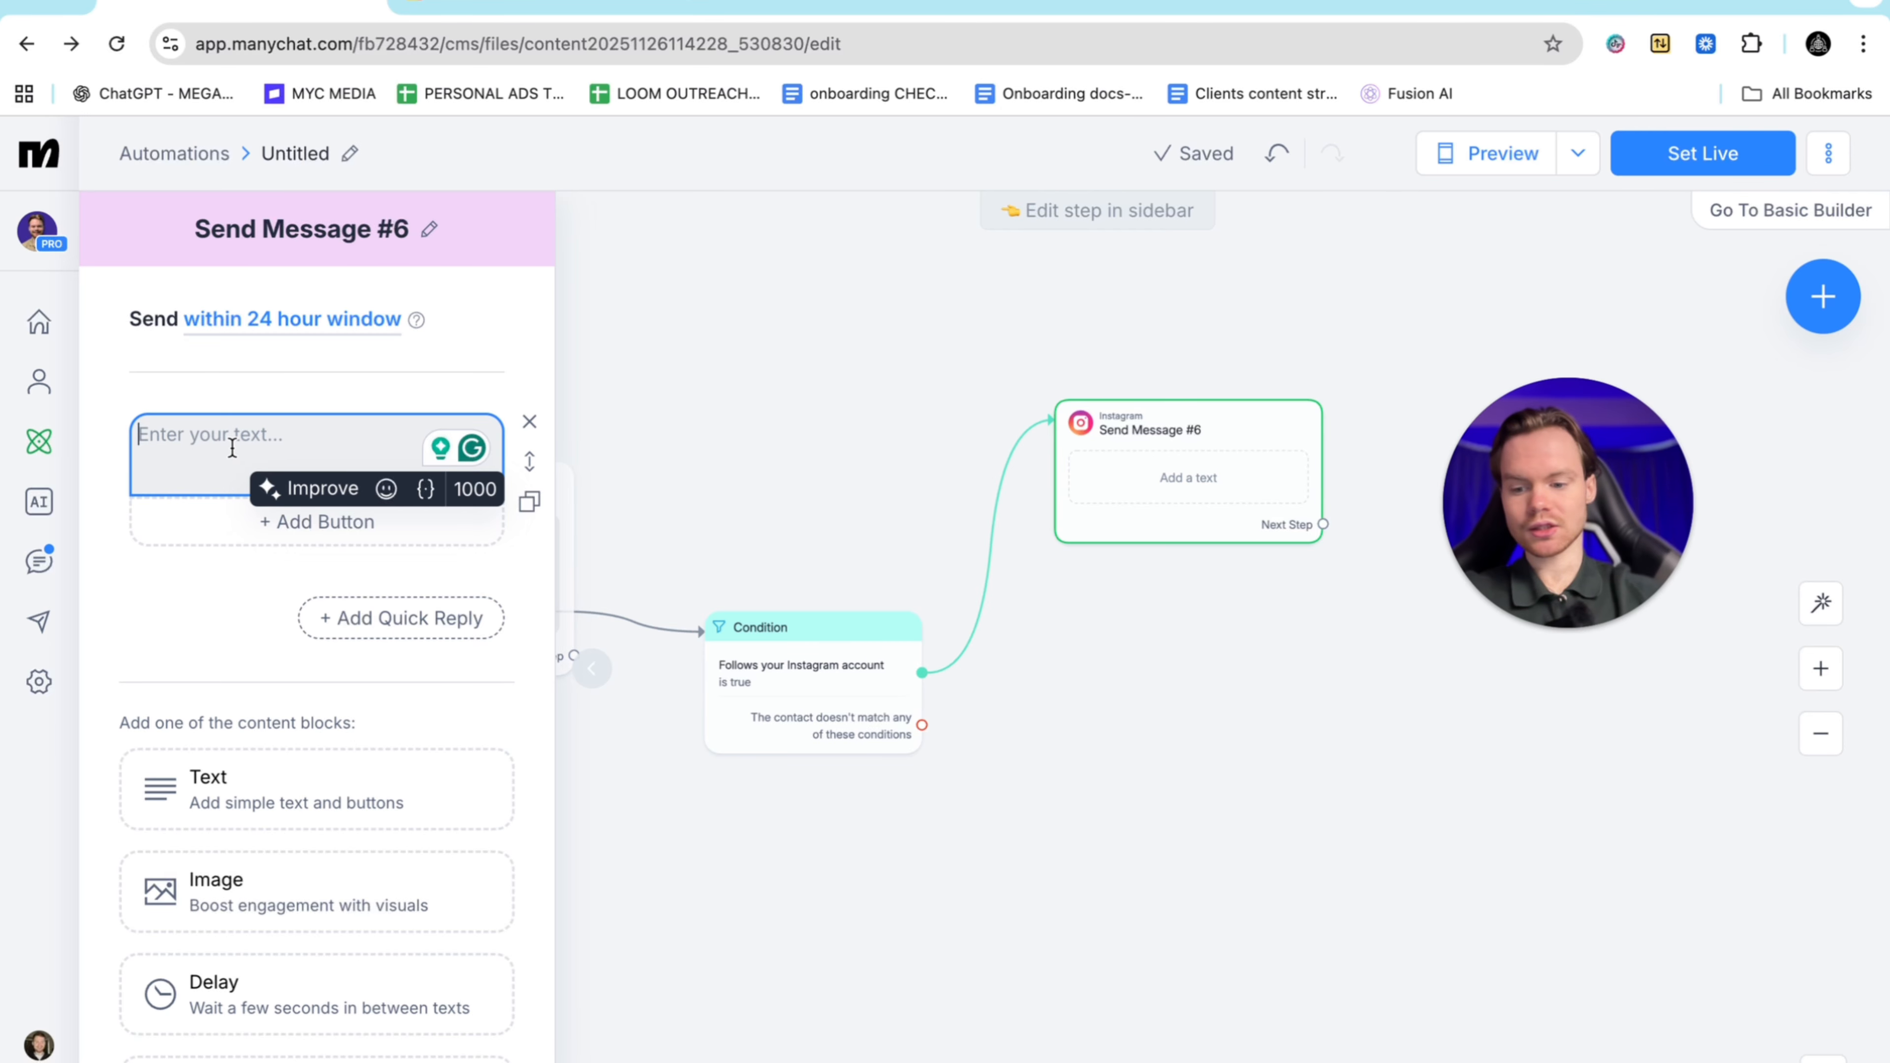
type("Okay g")
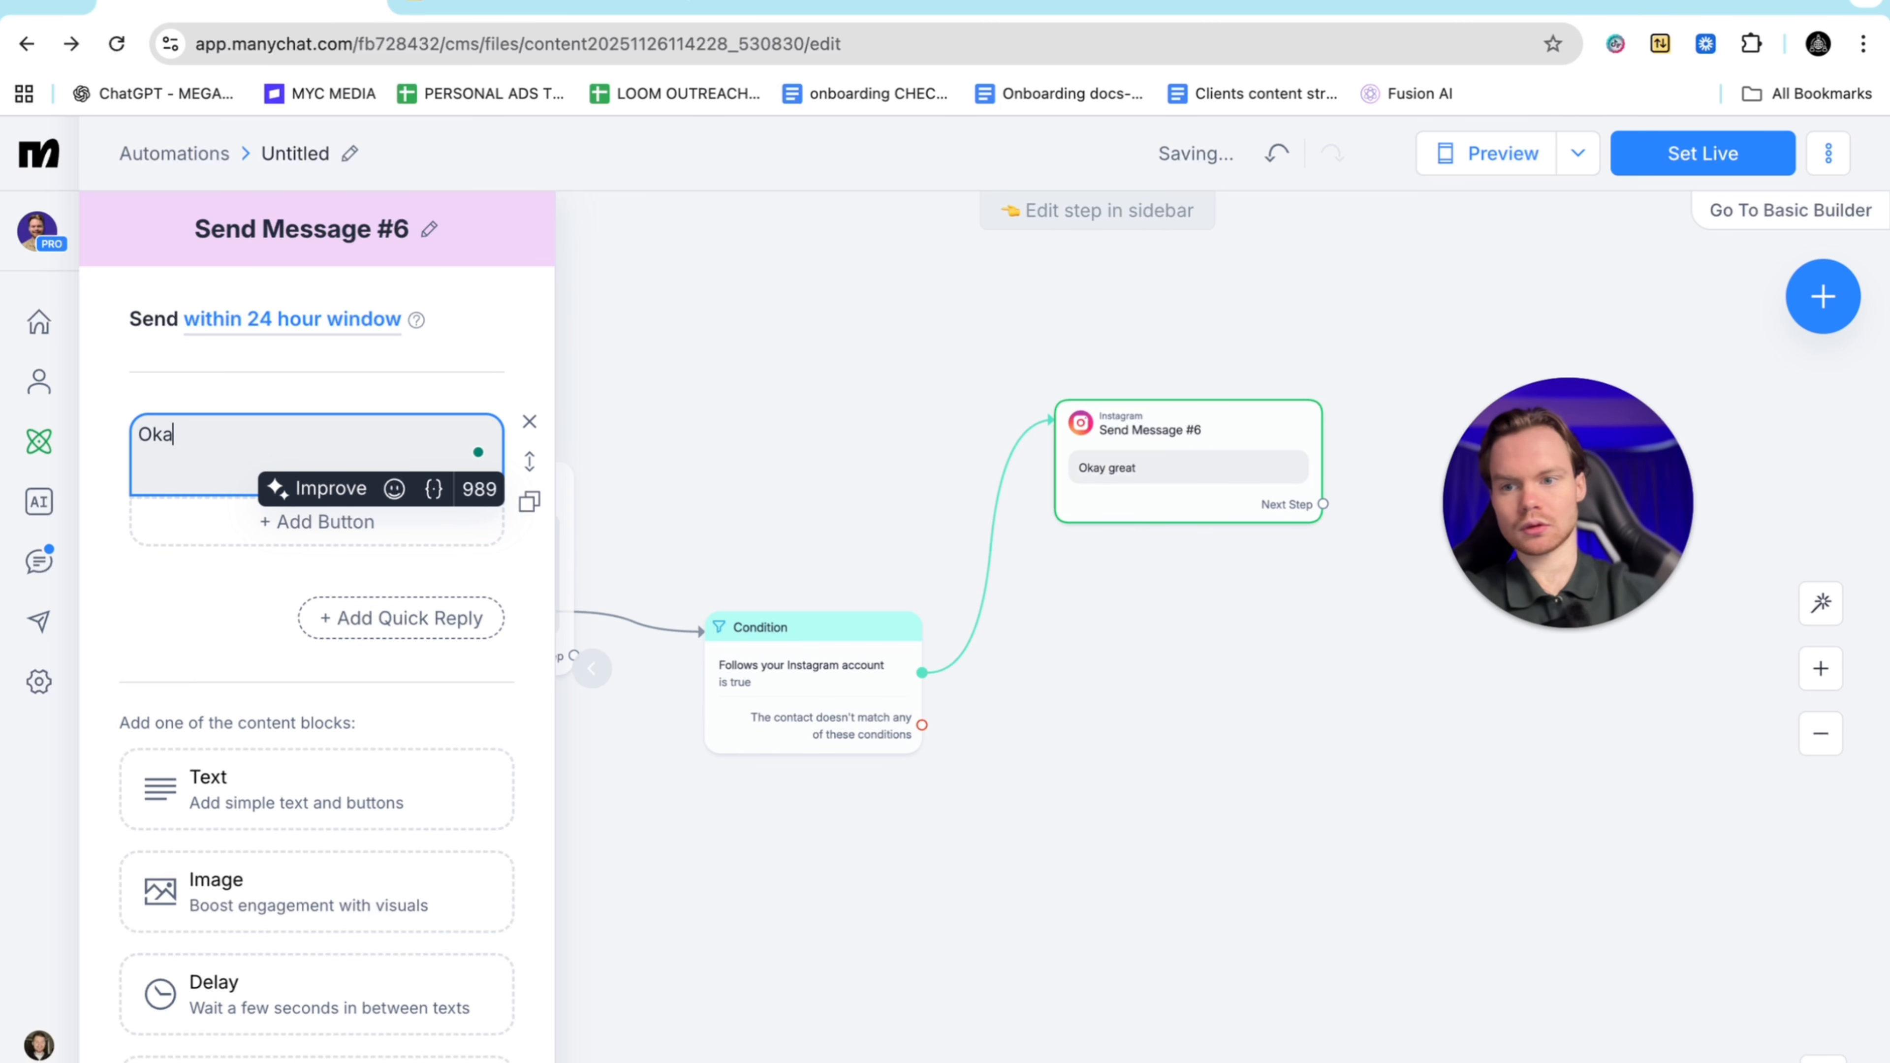
key("BackSpace")
key("BackSpace")
key("BackSpace")
type("here's th")
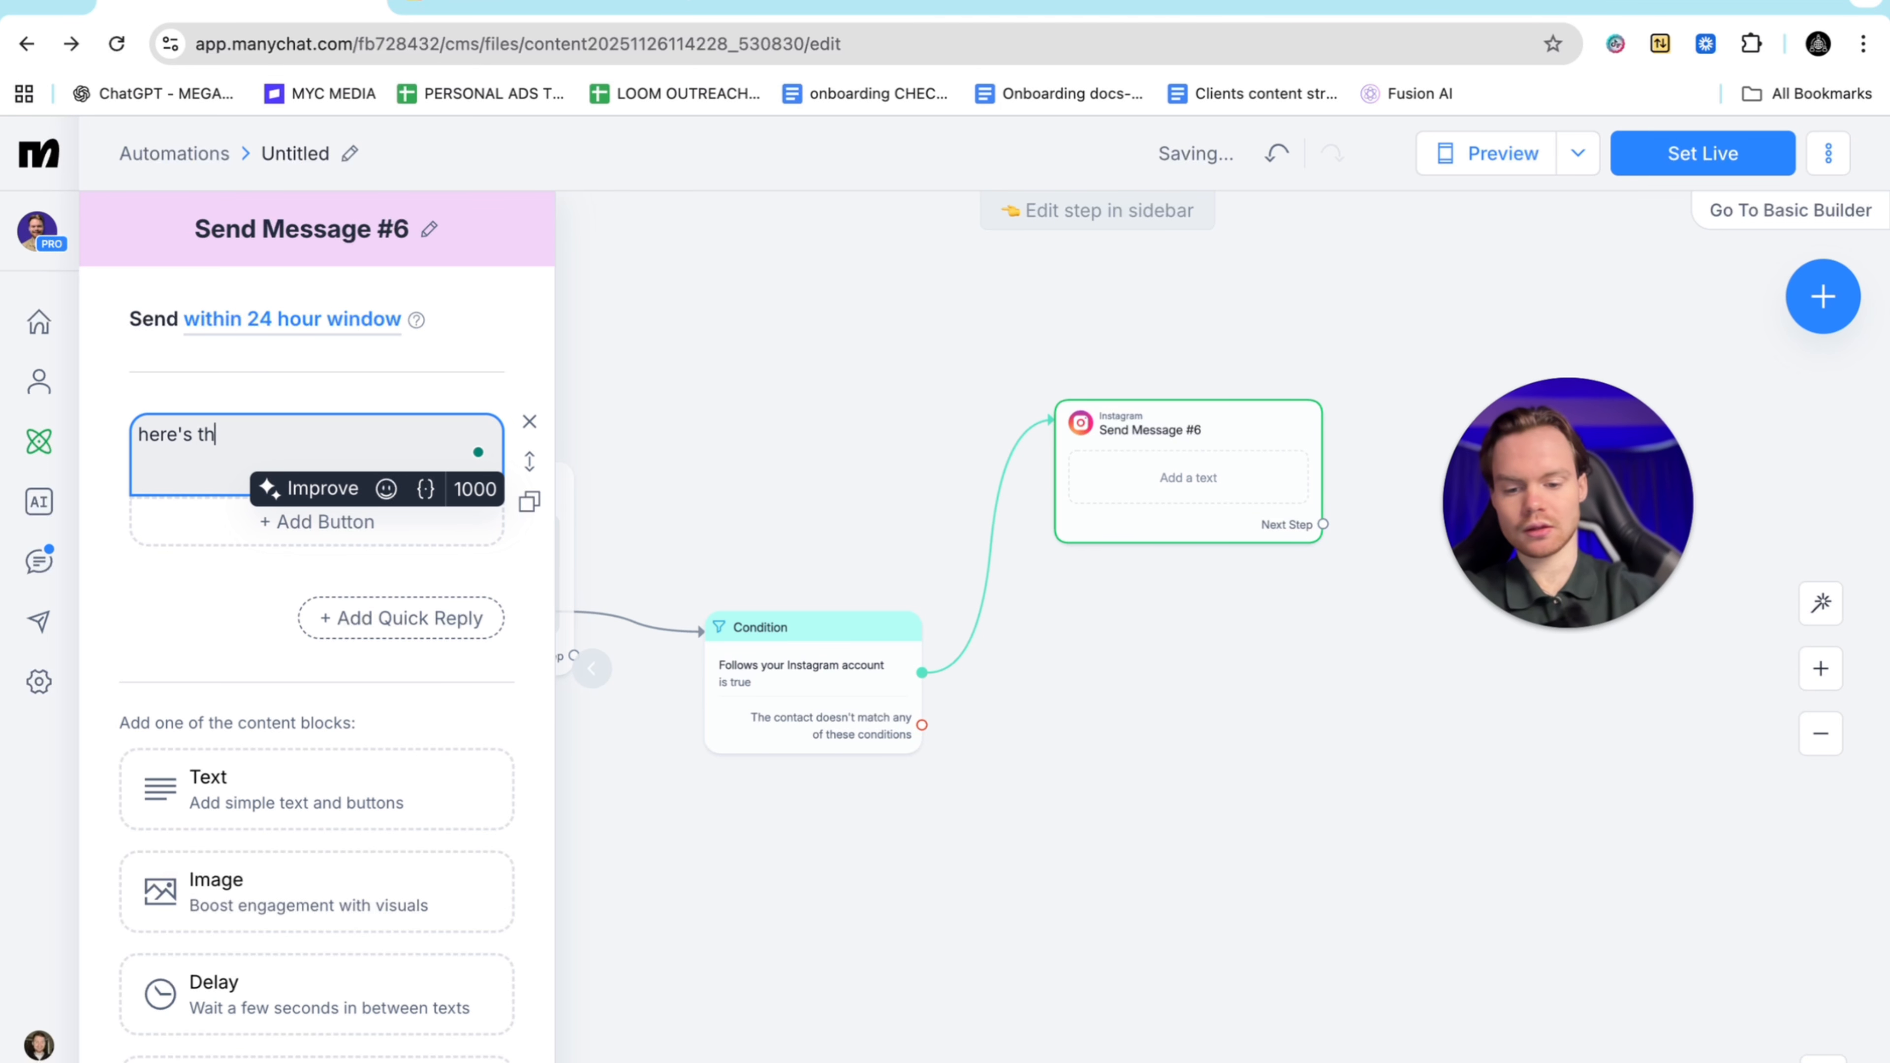
type("e free ")
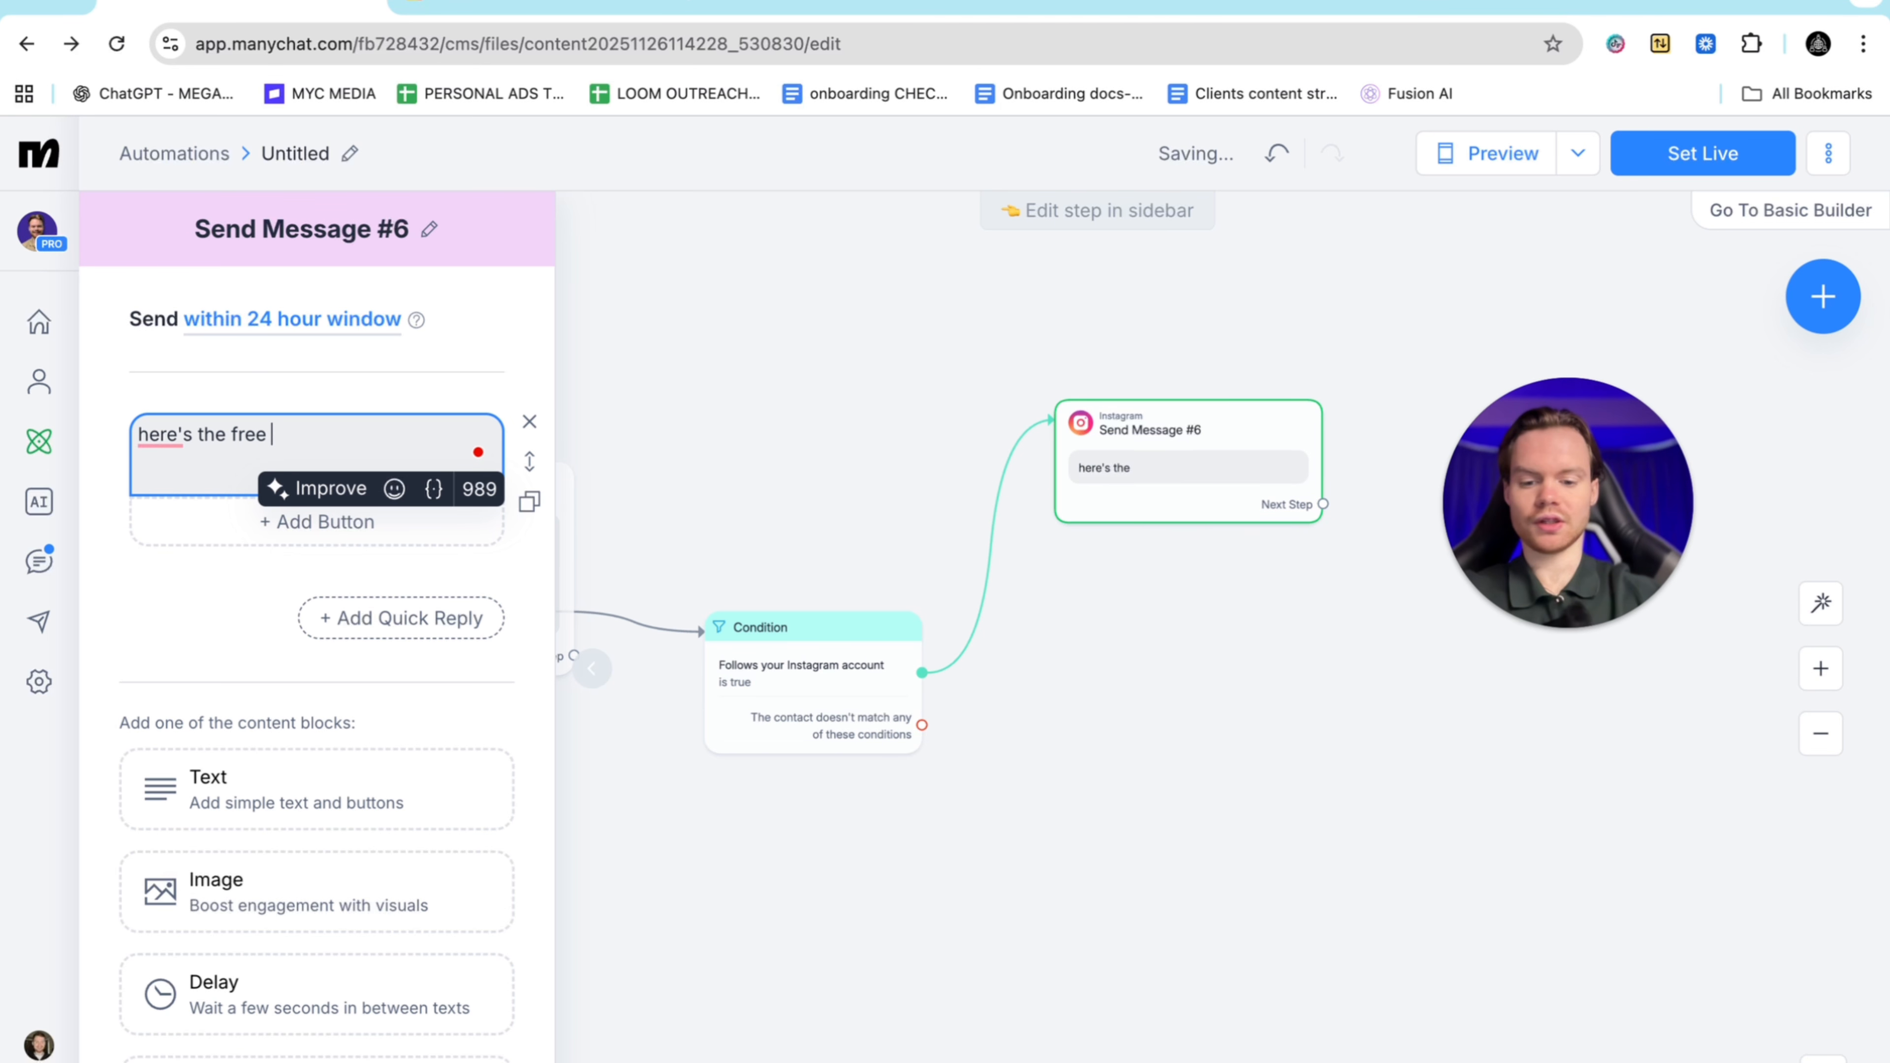
type("training")
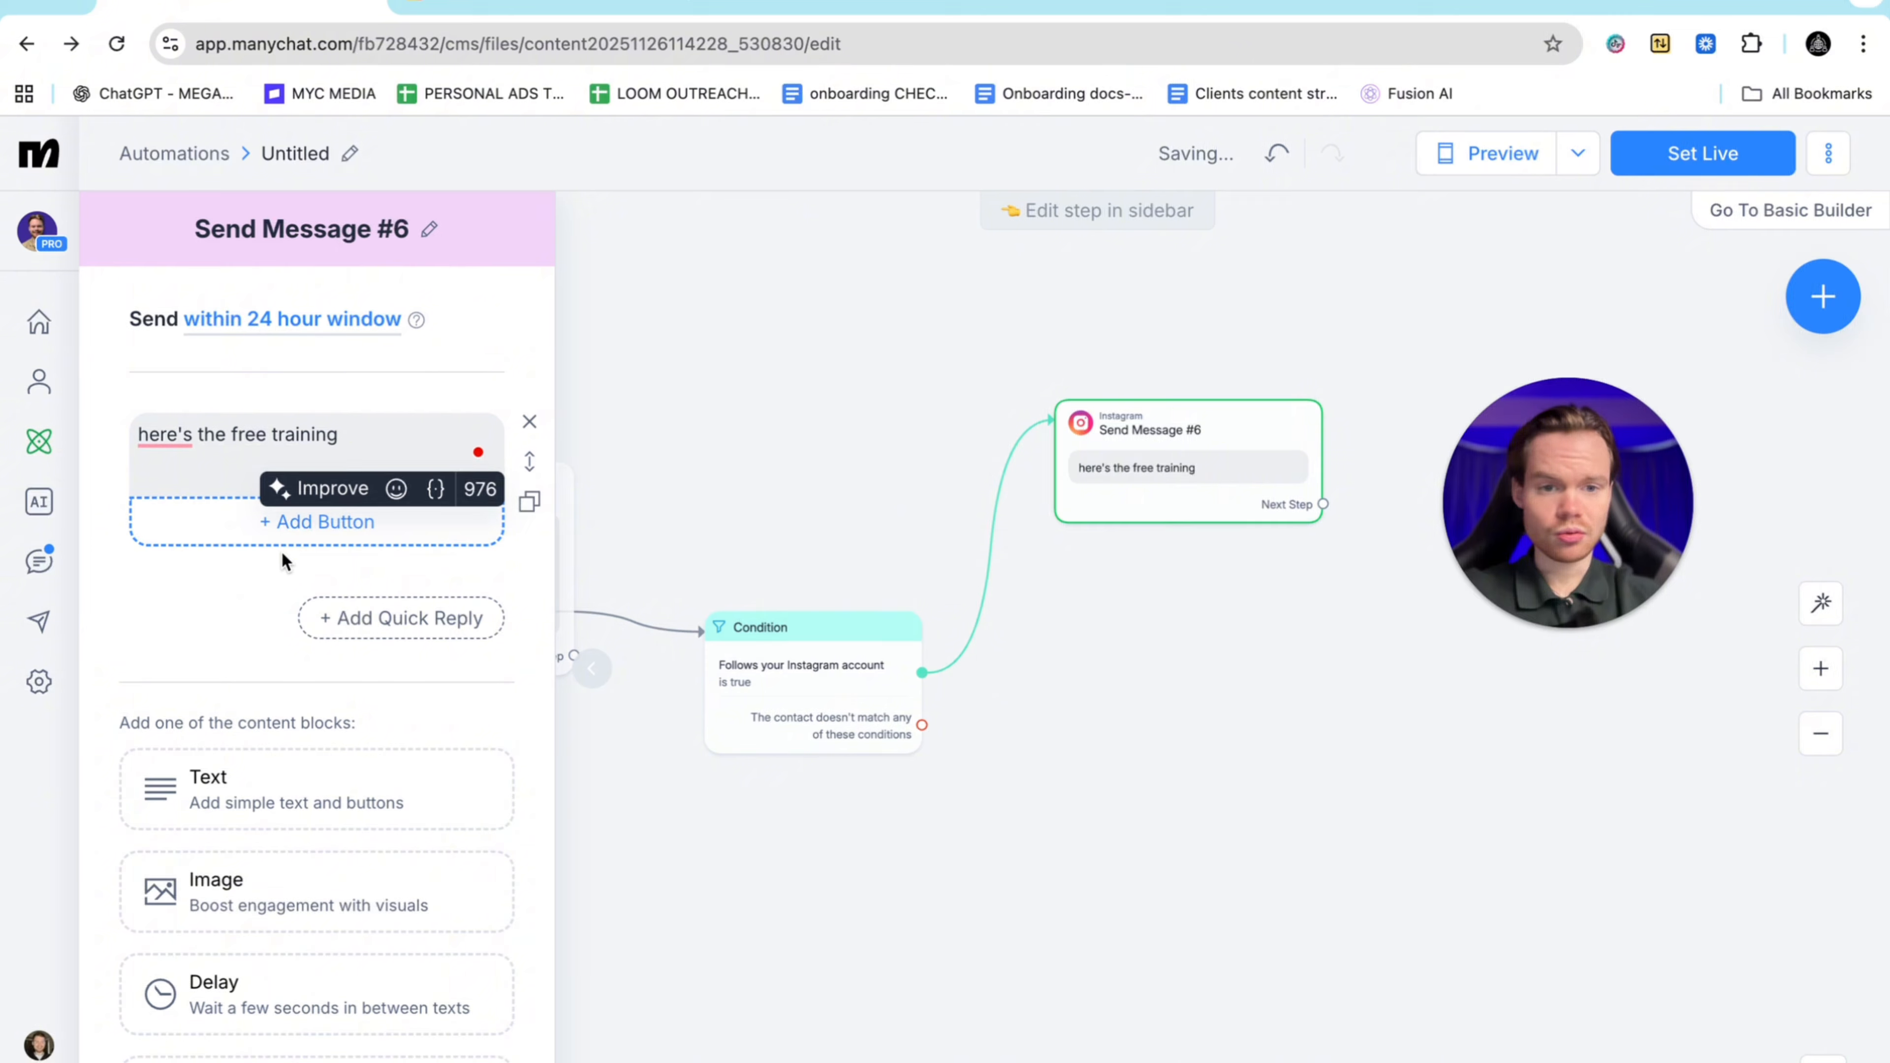
left_click(240, 609)
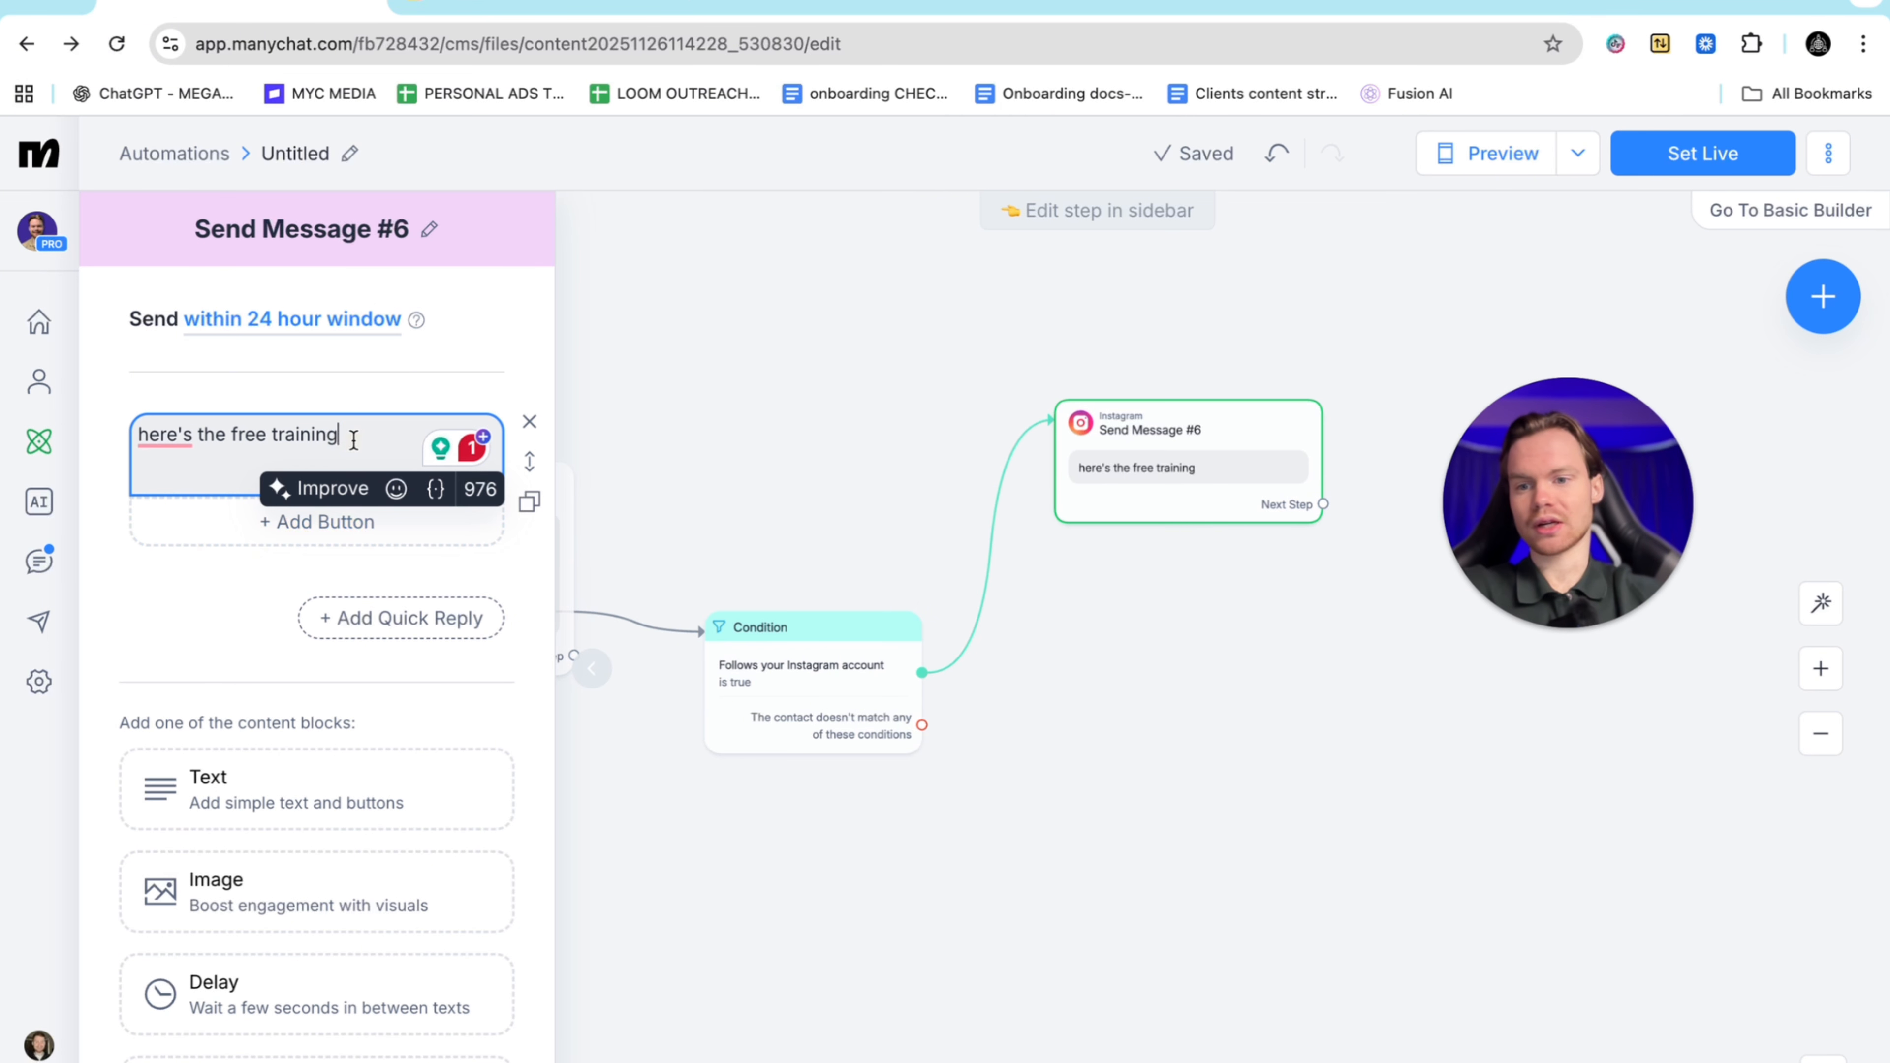
Add an Open website button titled 'free training' to Send Message #6 with Additional actions switched on
left_click(277, 520)
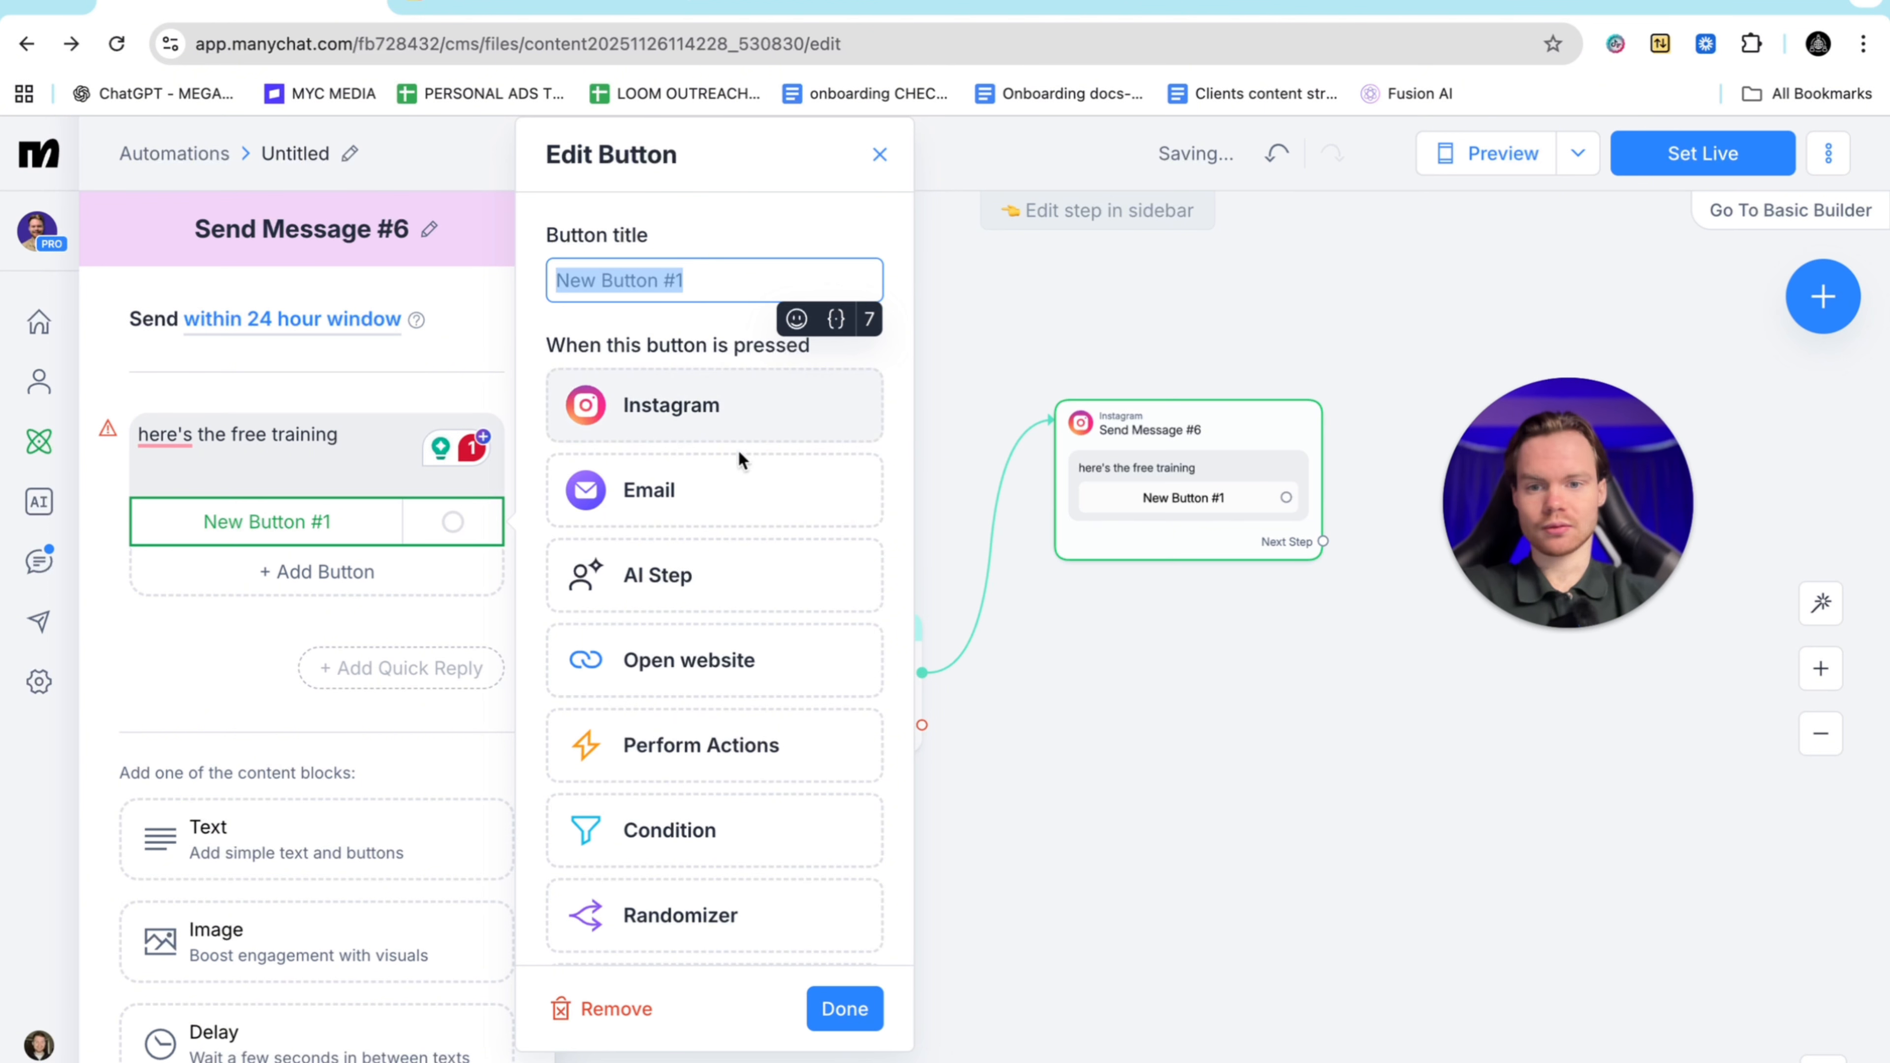
left_click(677, 668)
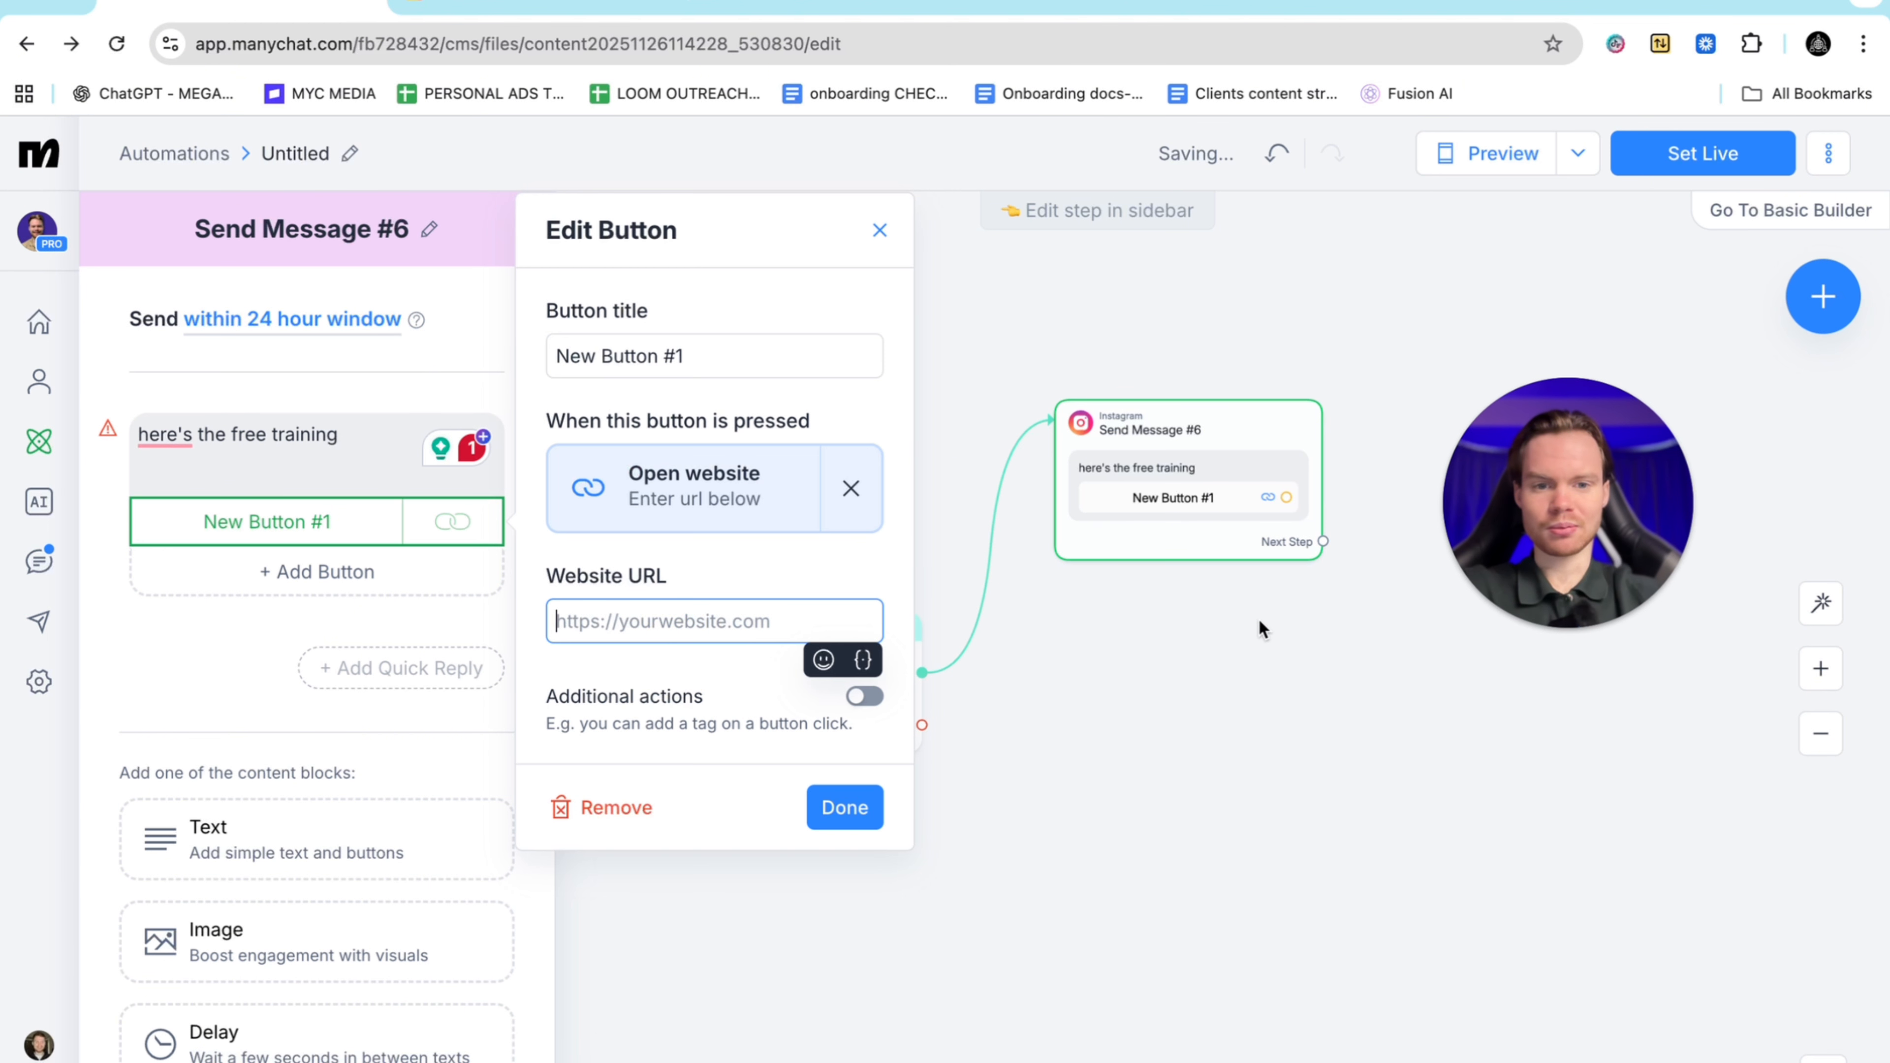
left_click(705, 363)
key("BackSpace")
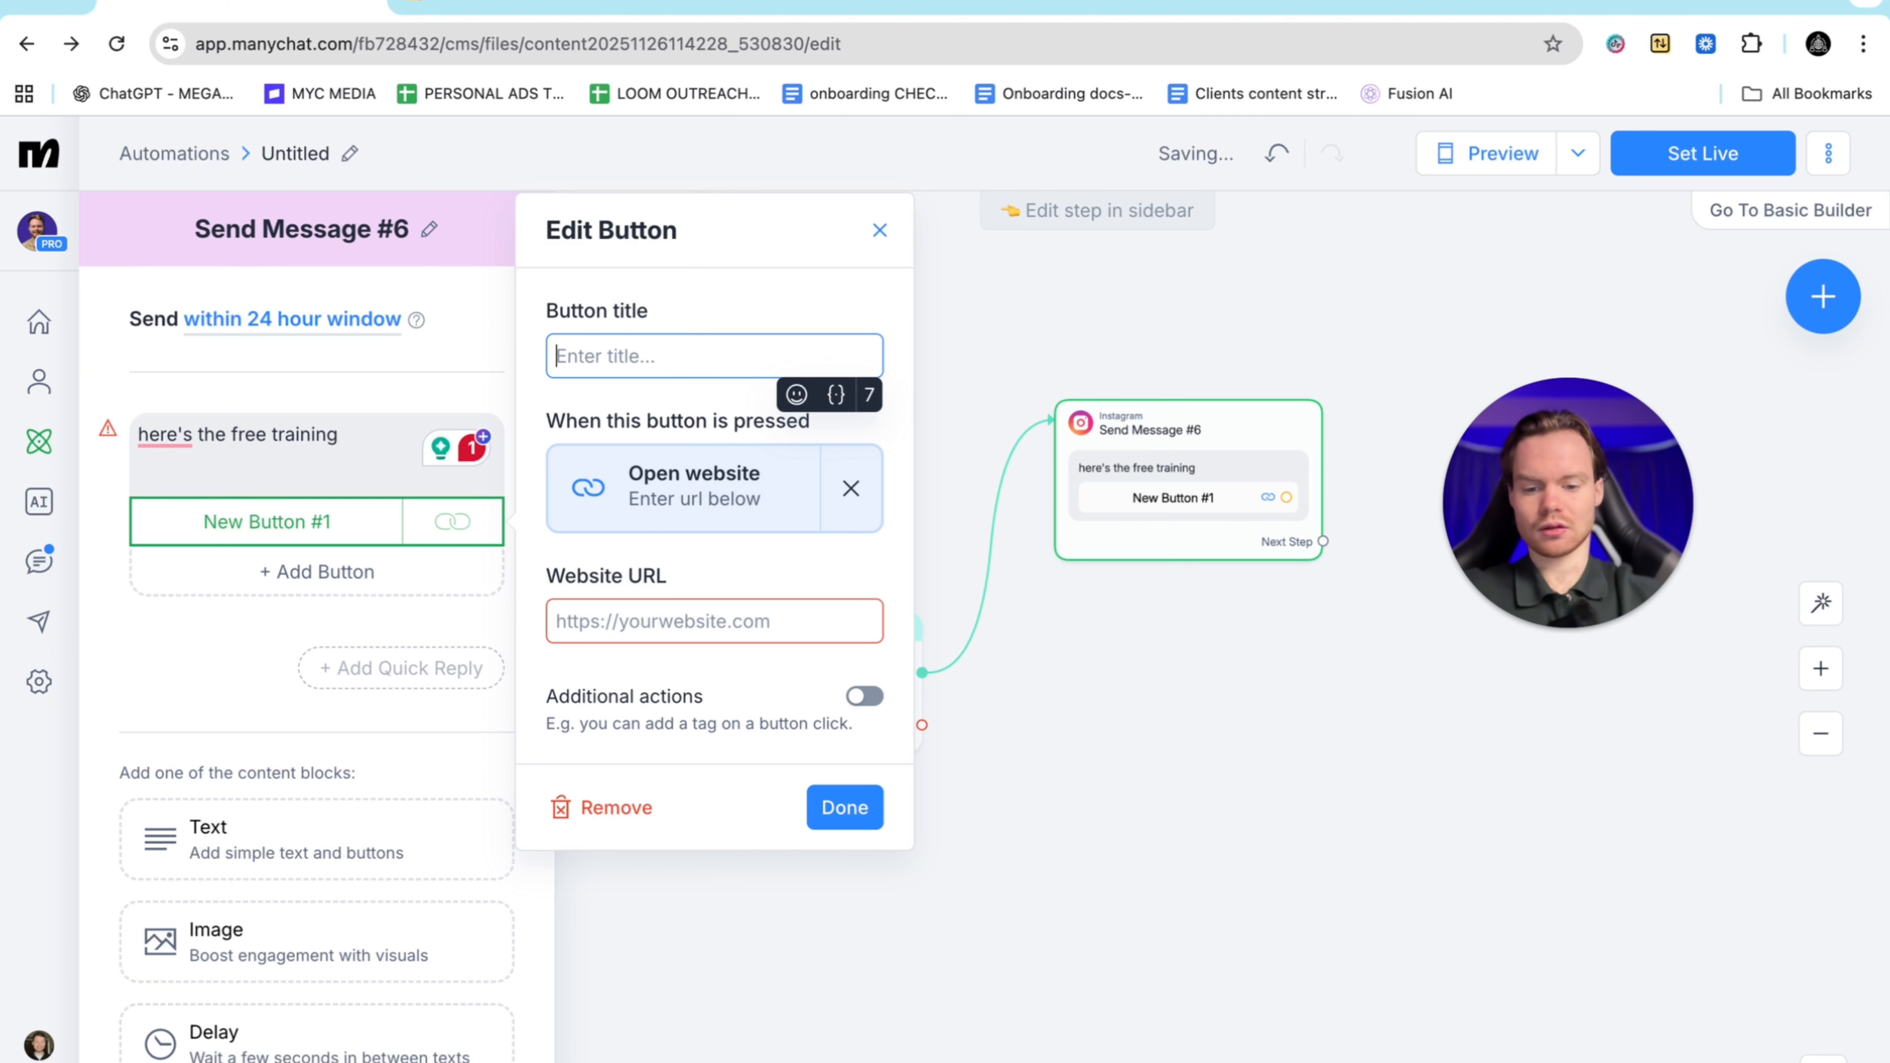
type("free traun")
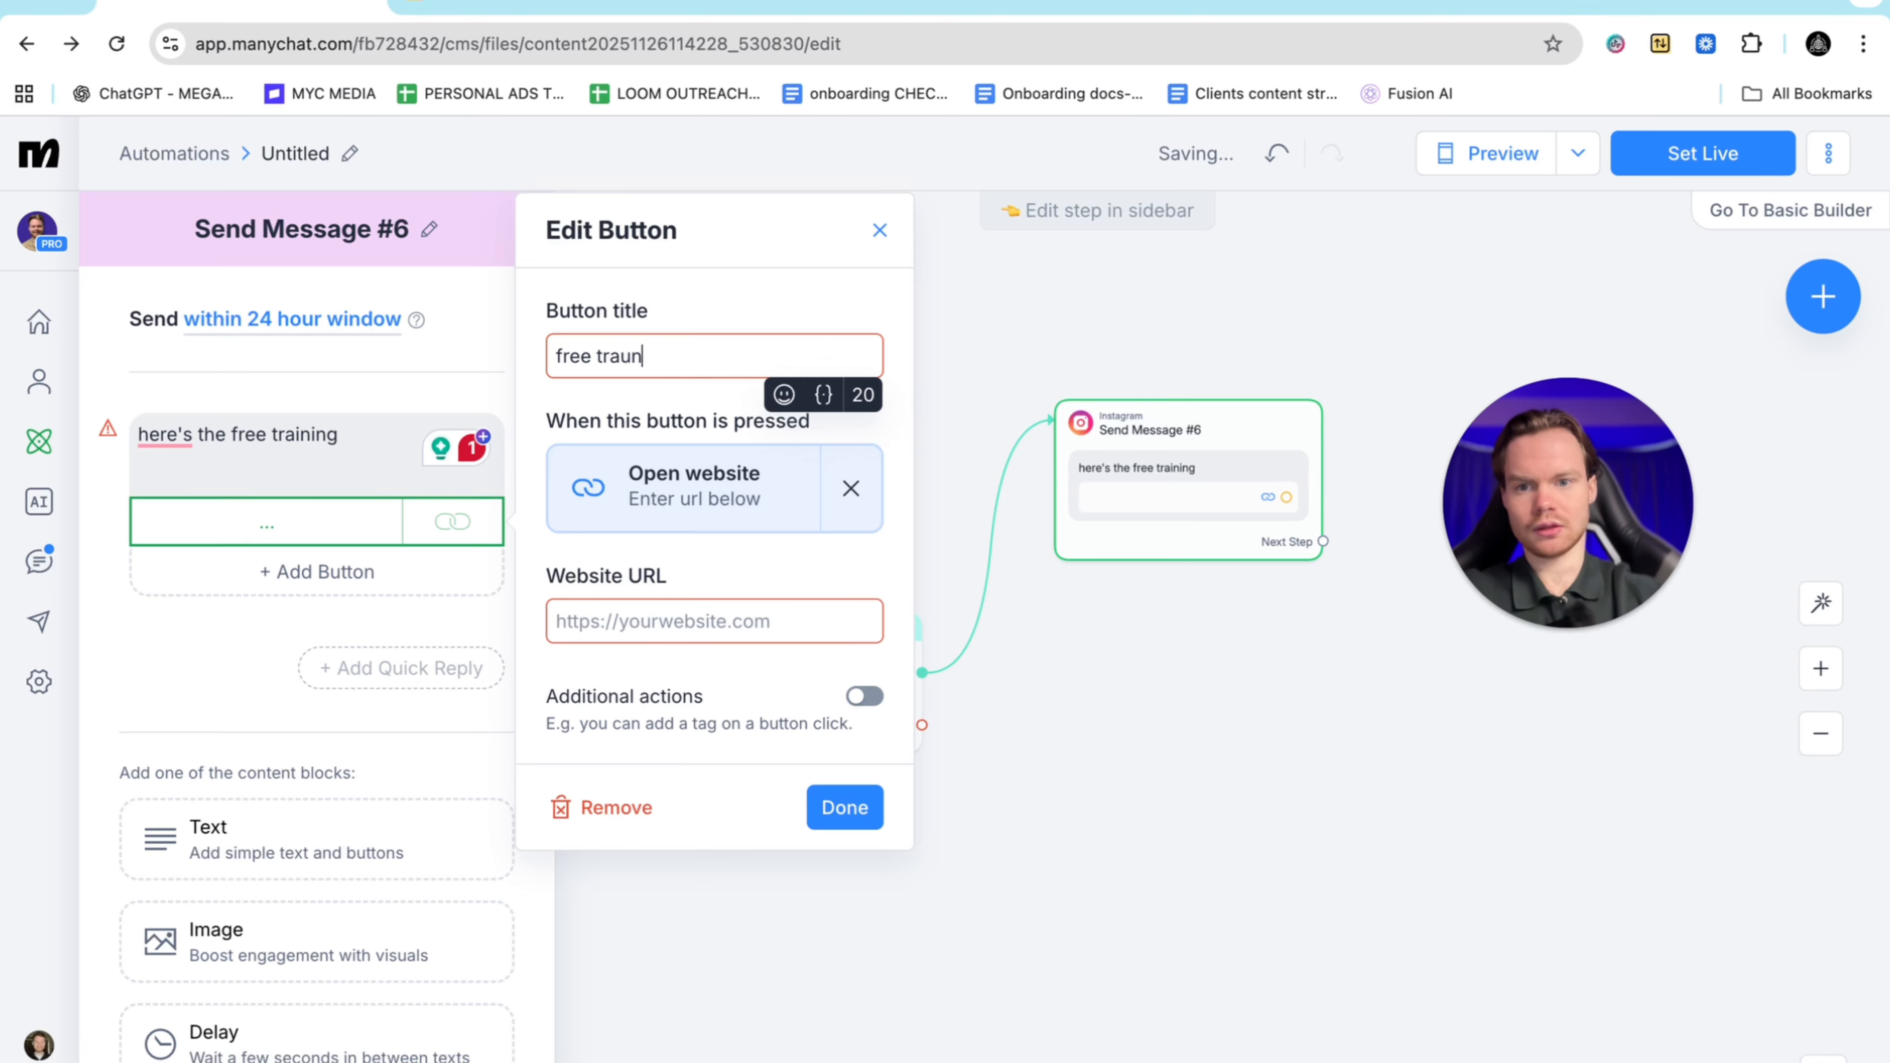
key("BackSpace")
key("BackSpace")
type("i")
left_click(629, 626)
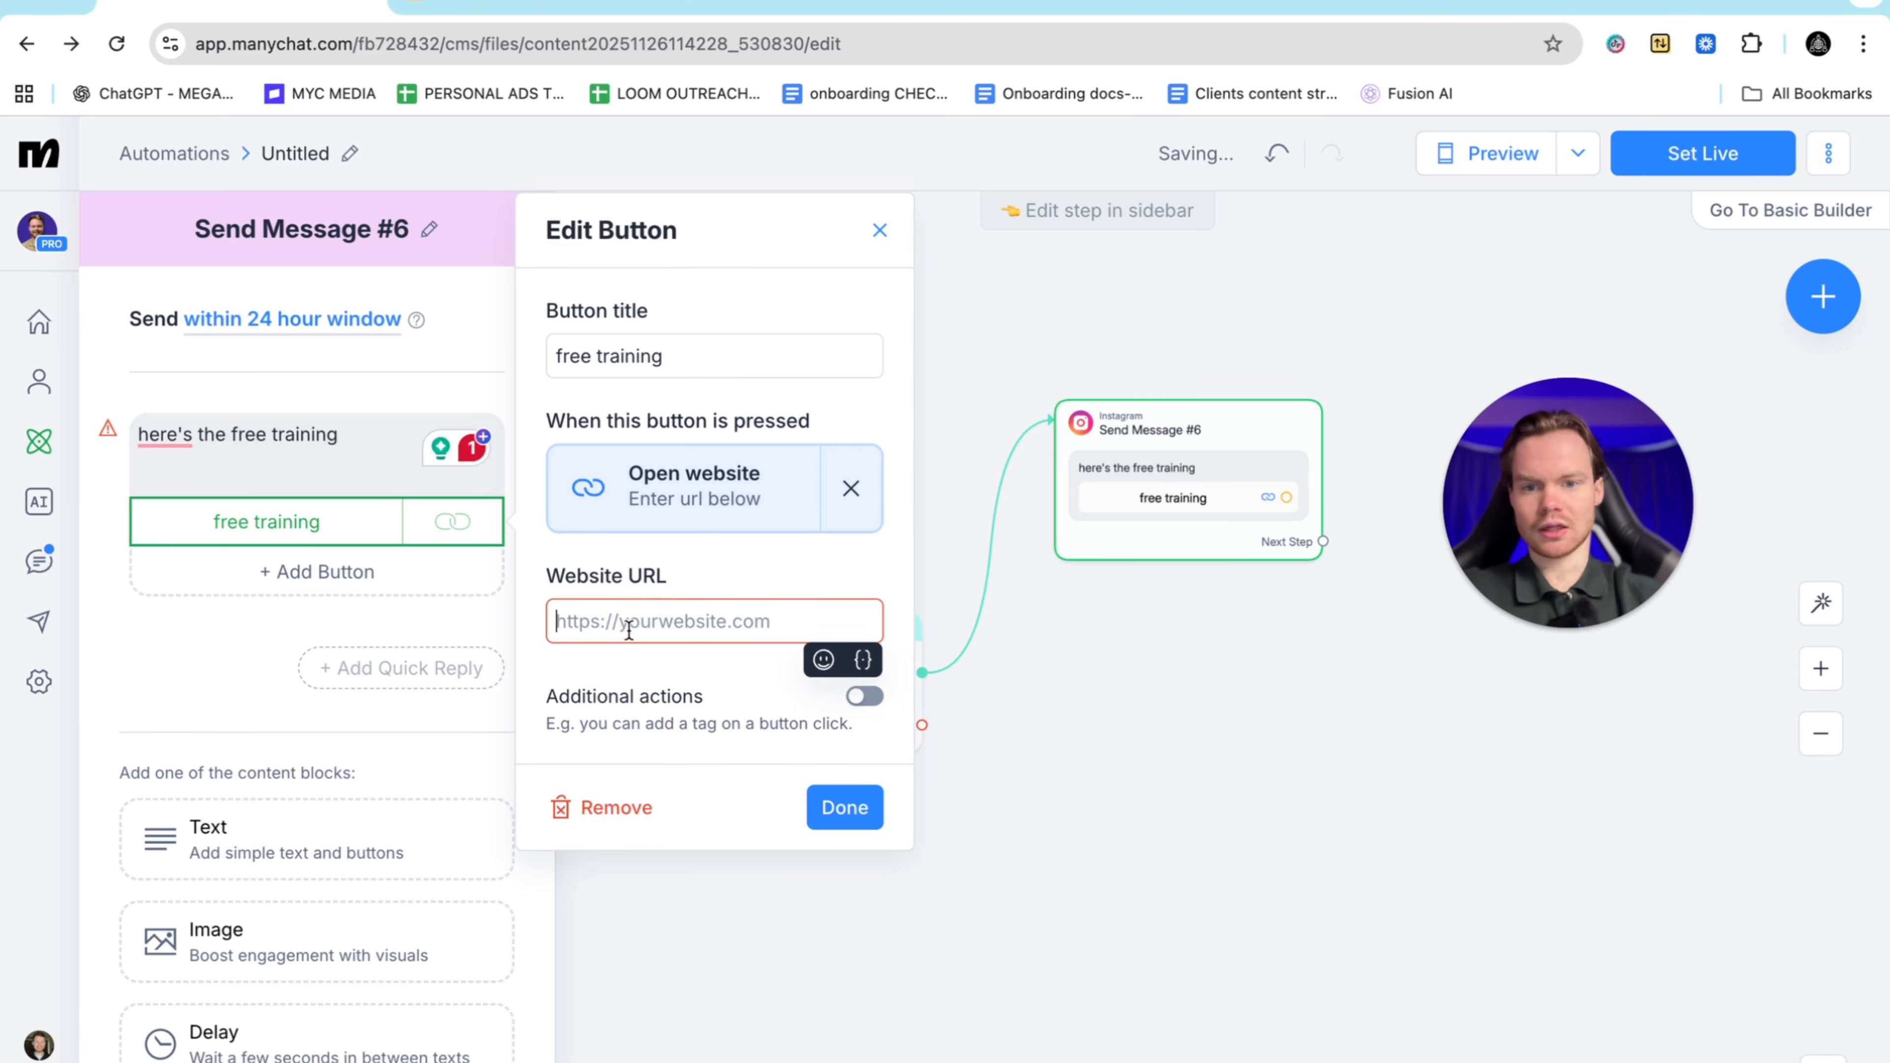
left_click(864, 696)
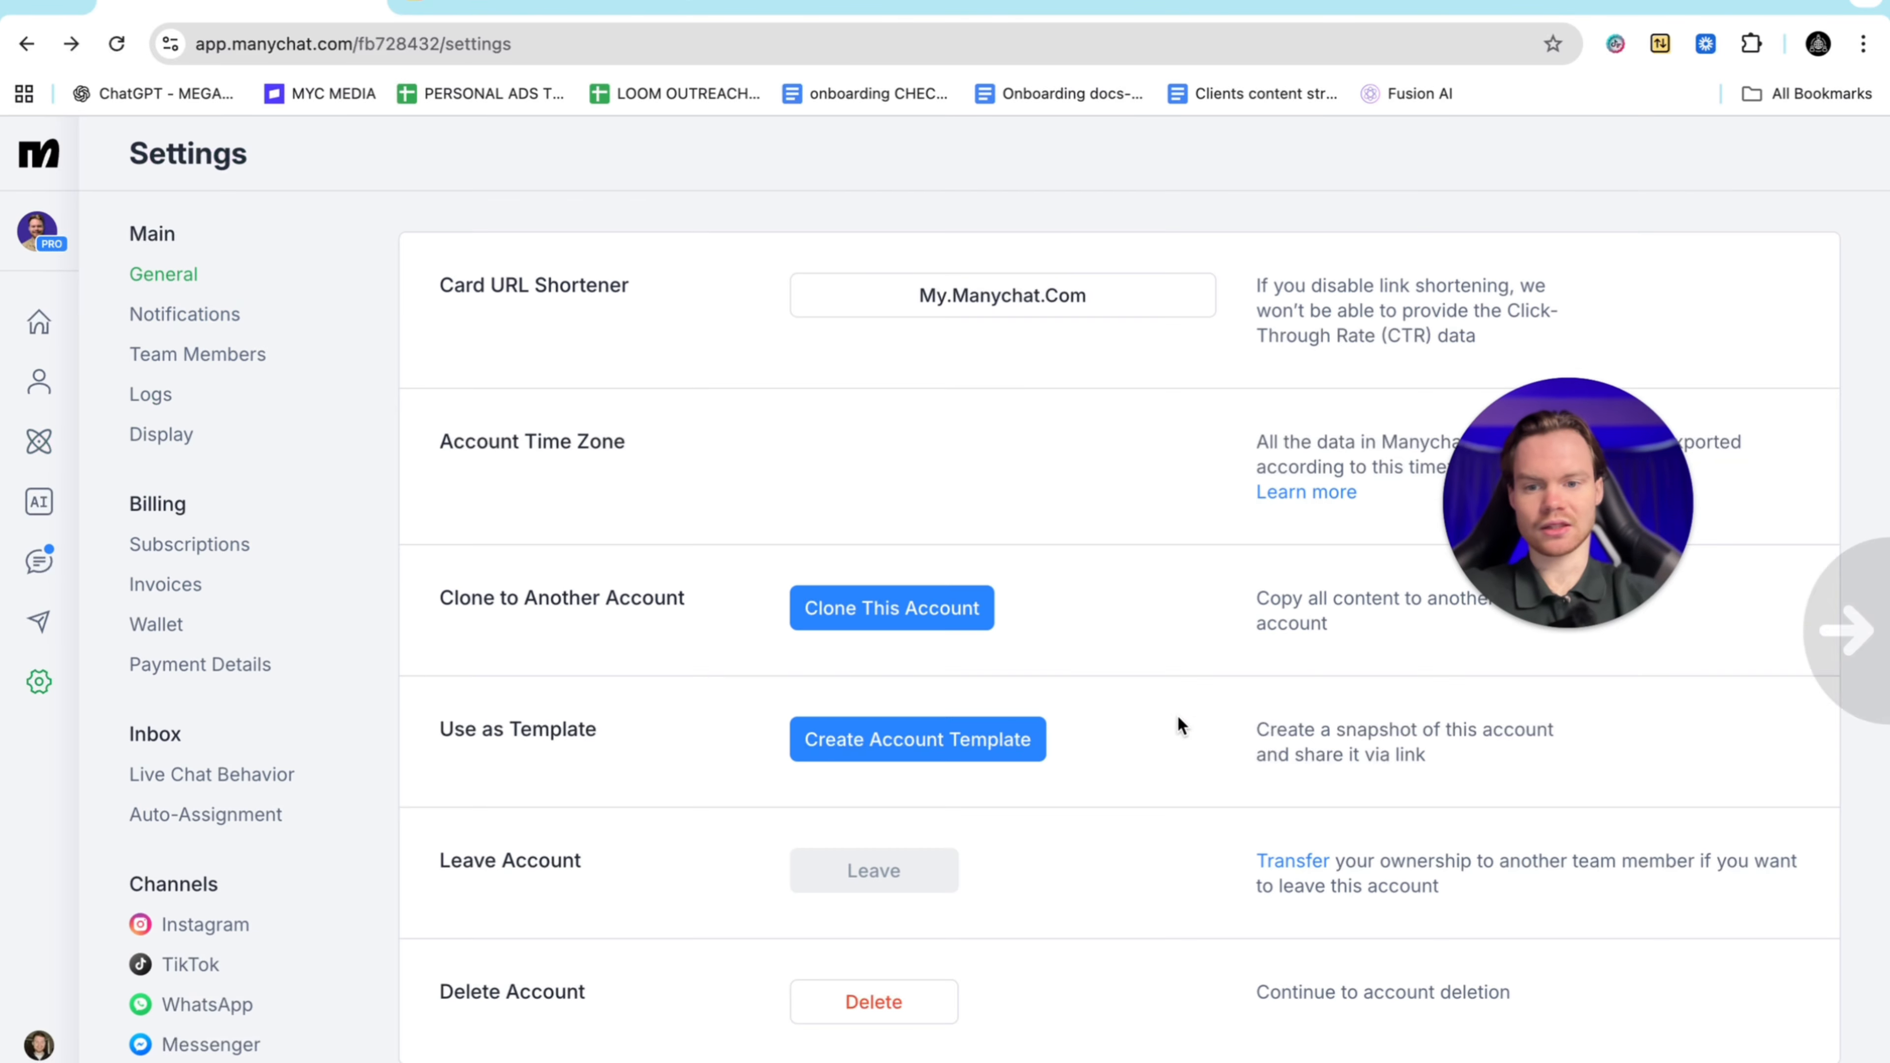
key("ctrl+Left")
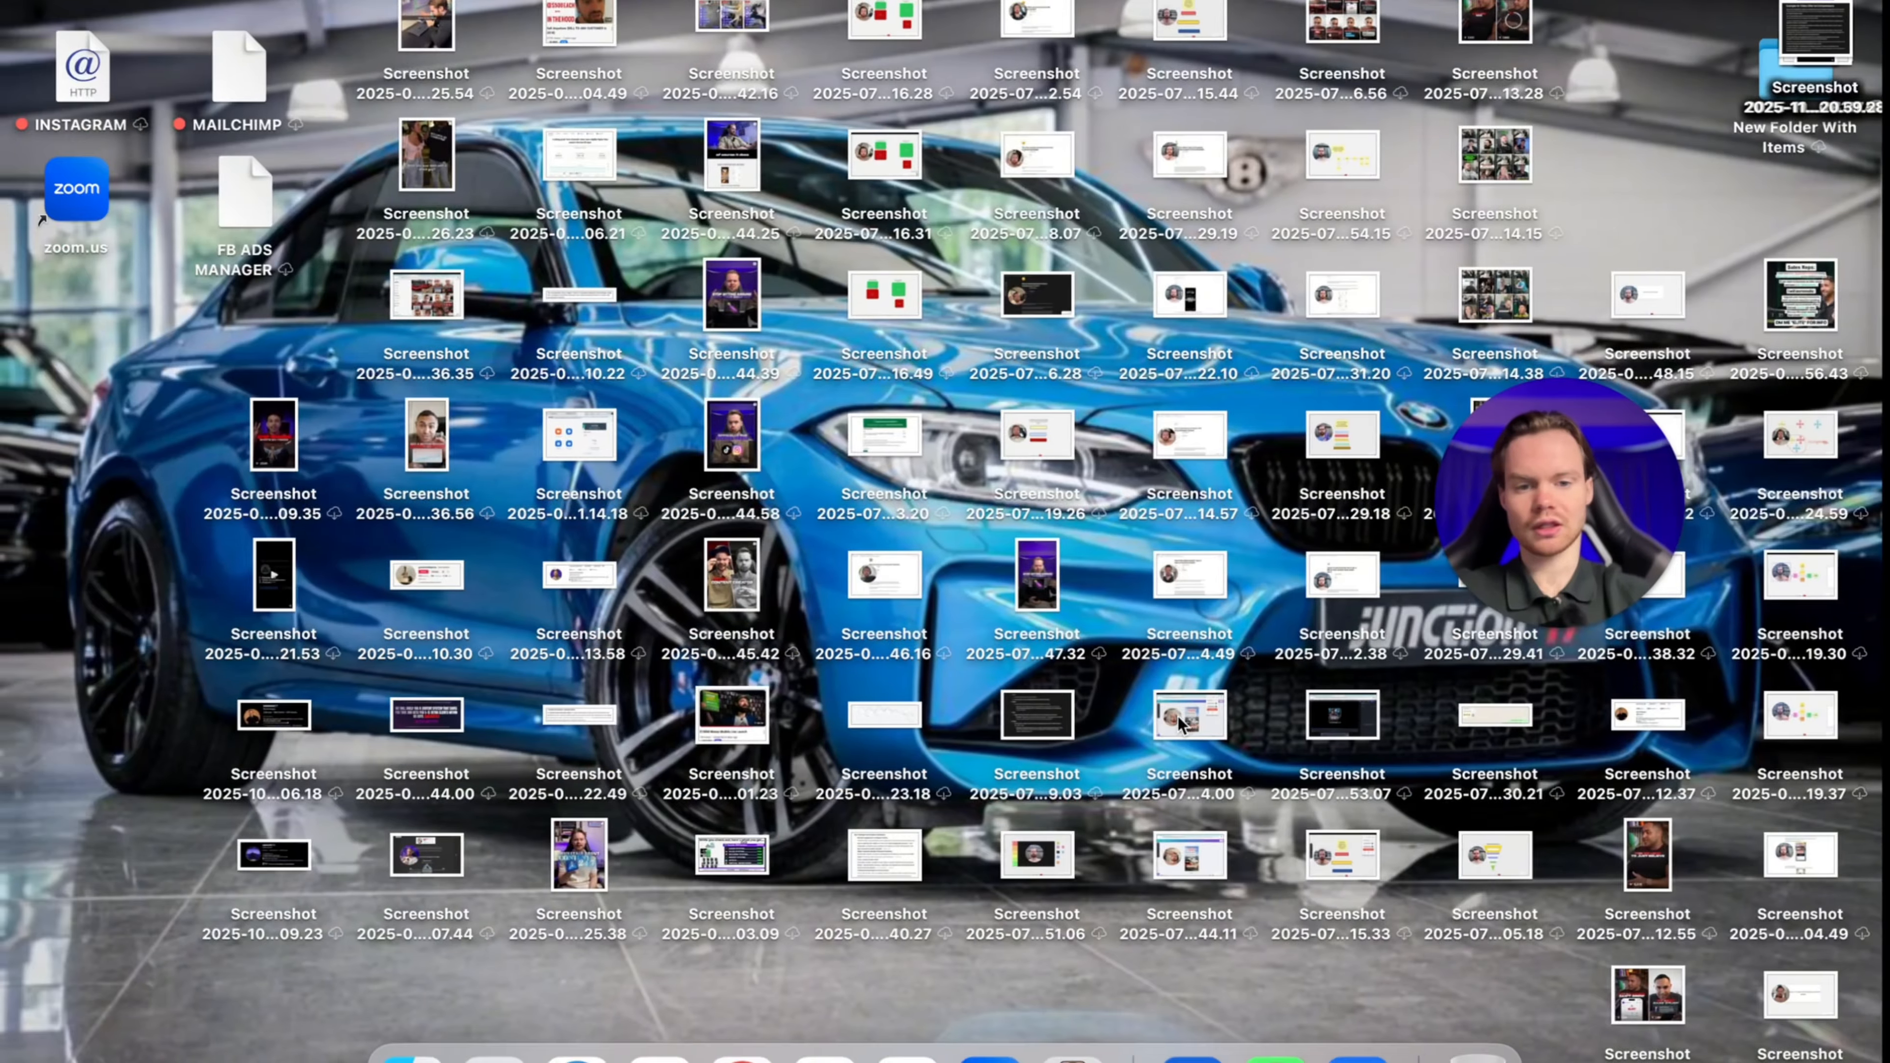
key("ctrl+Right")
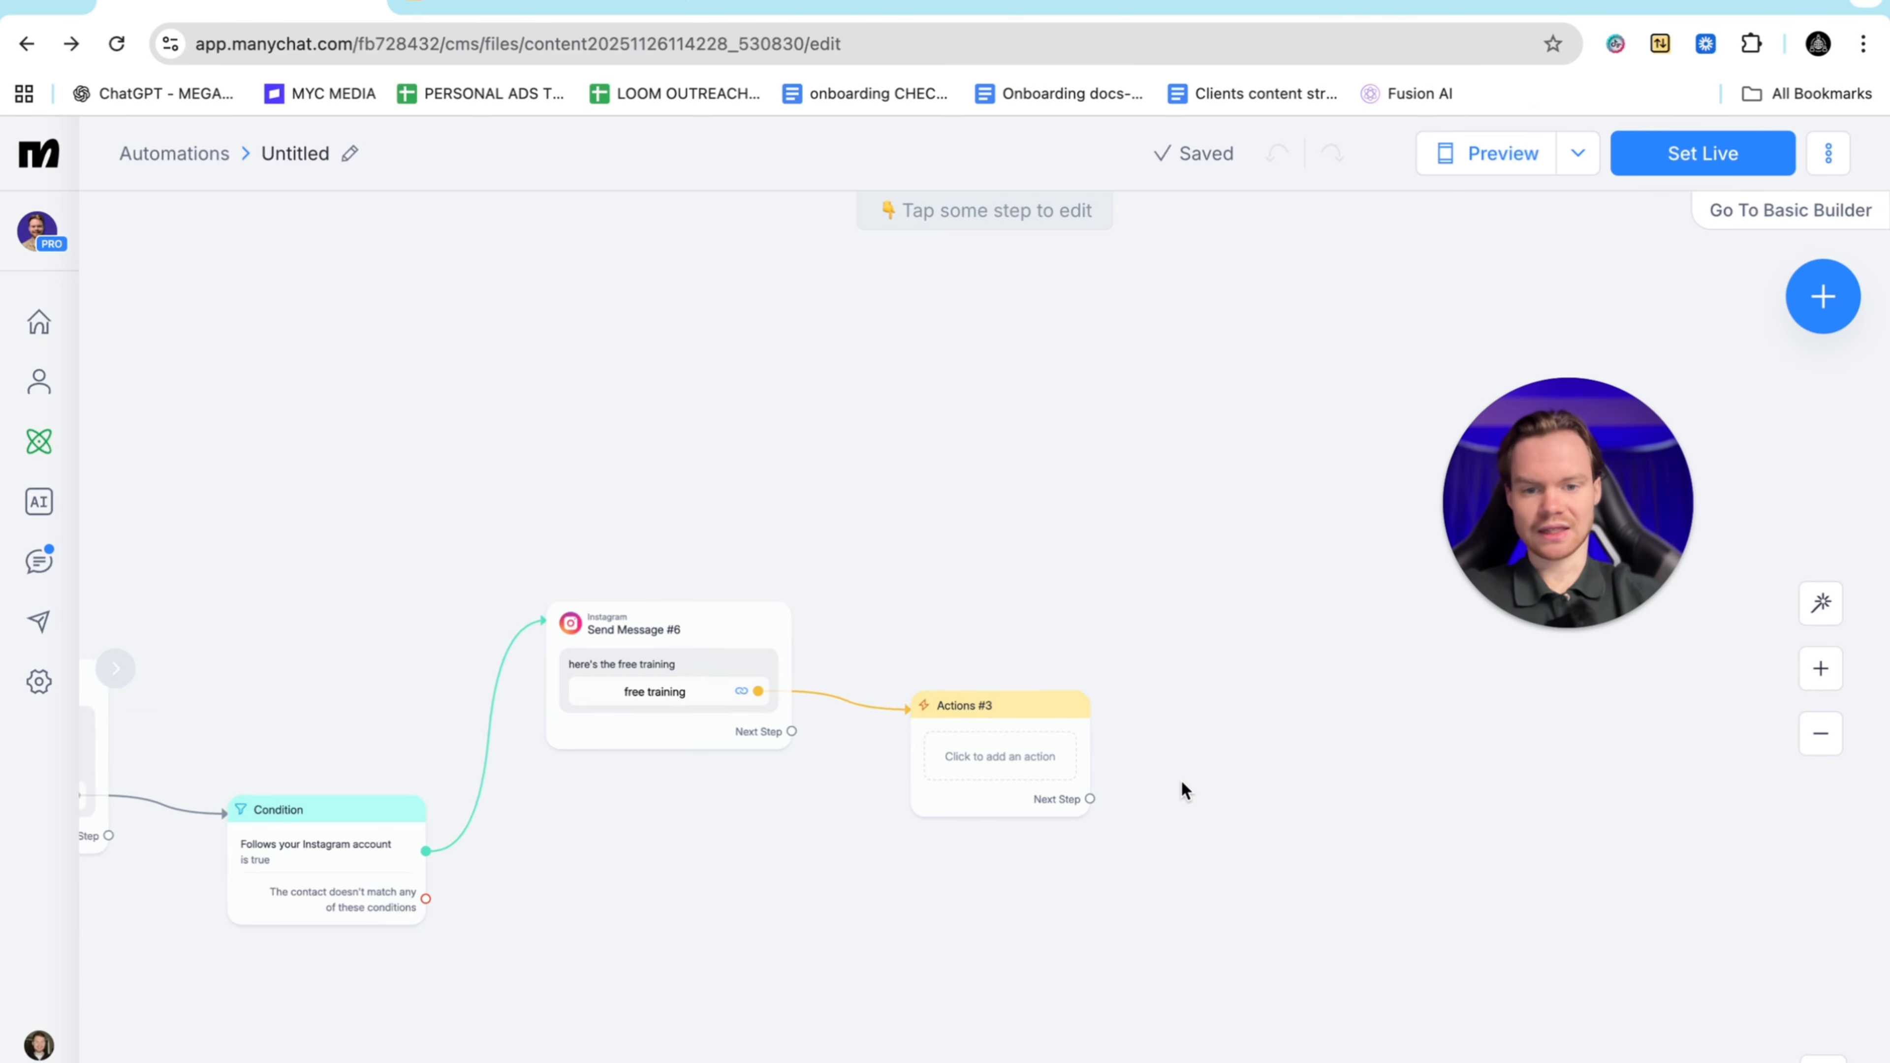
Give Actions #3 an Add Tag action using a newly created 'very warm lead' tag
left_click(969, 677)
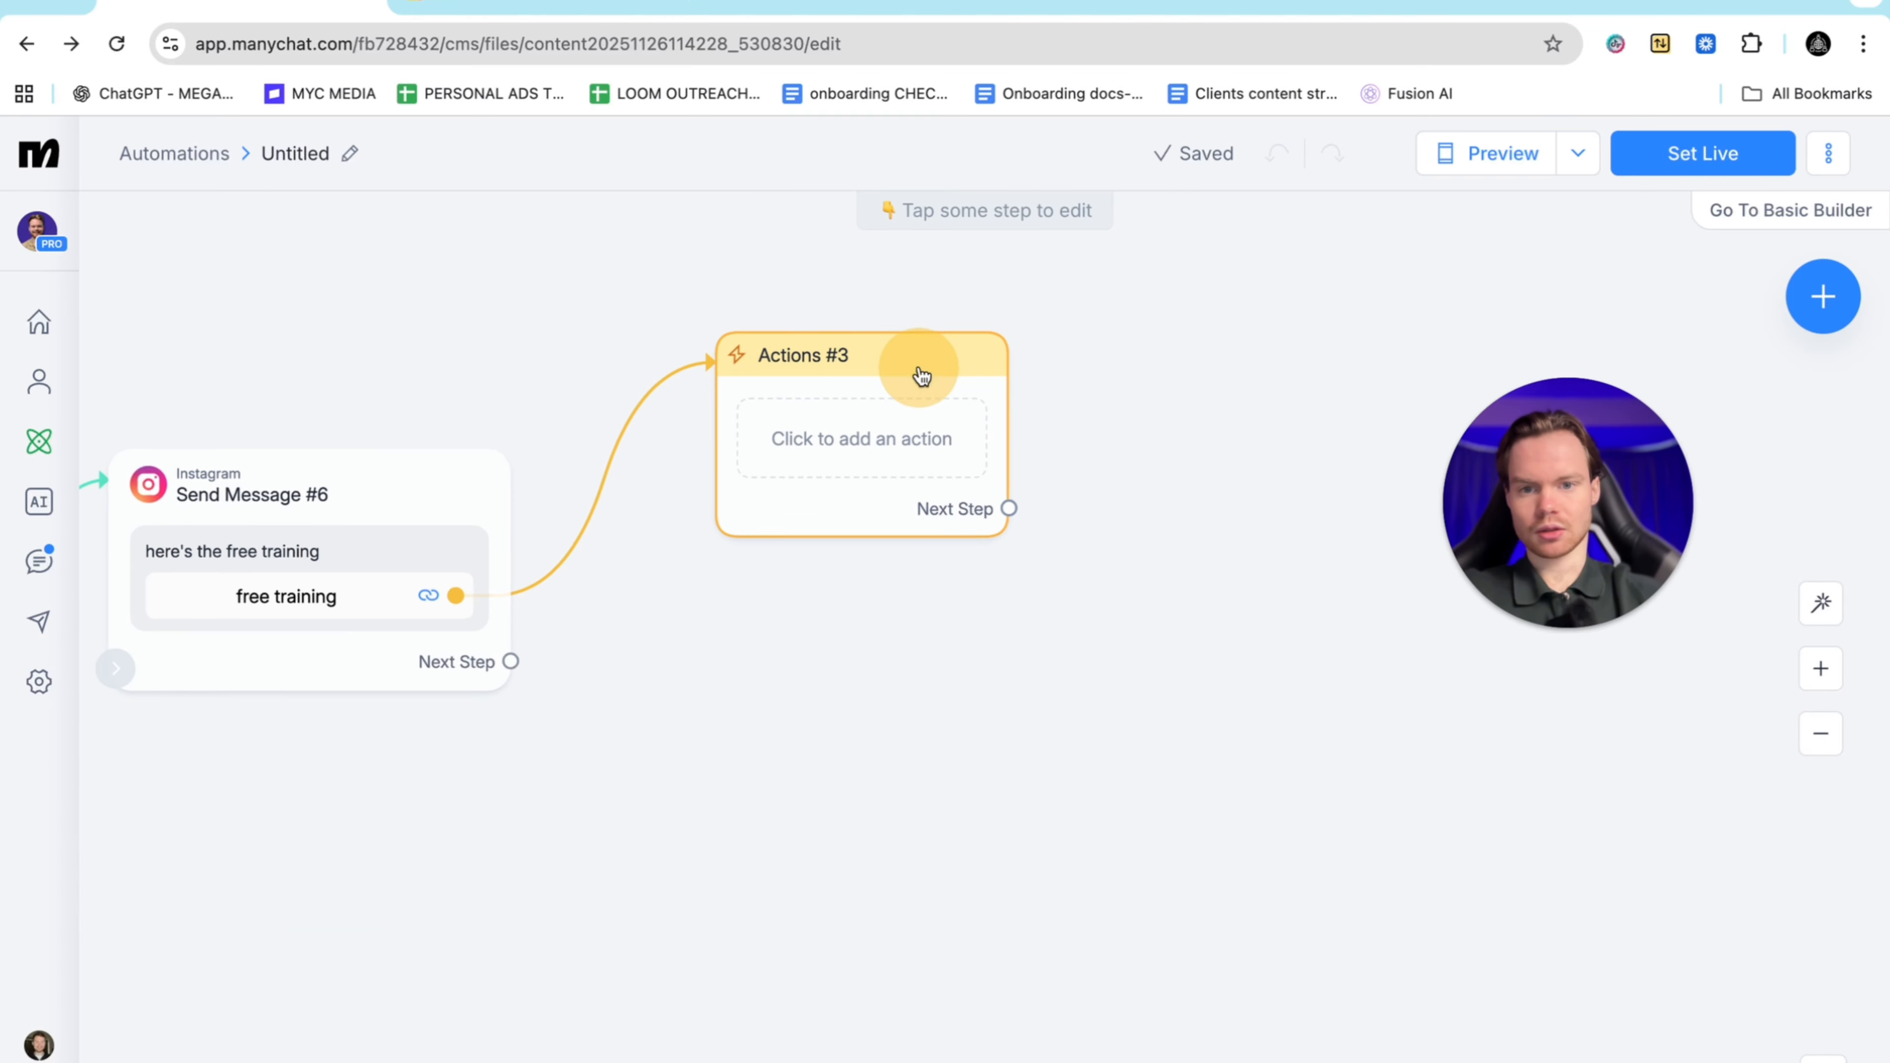
left_click(394, 376)
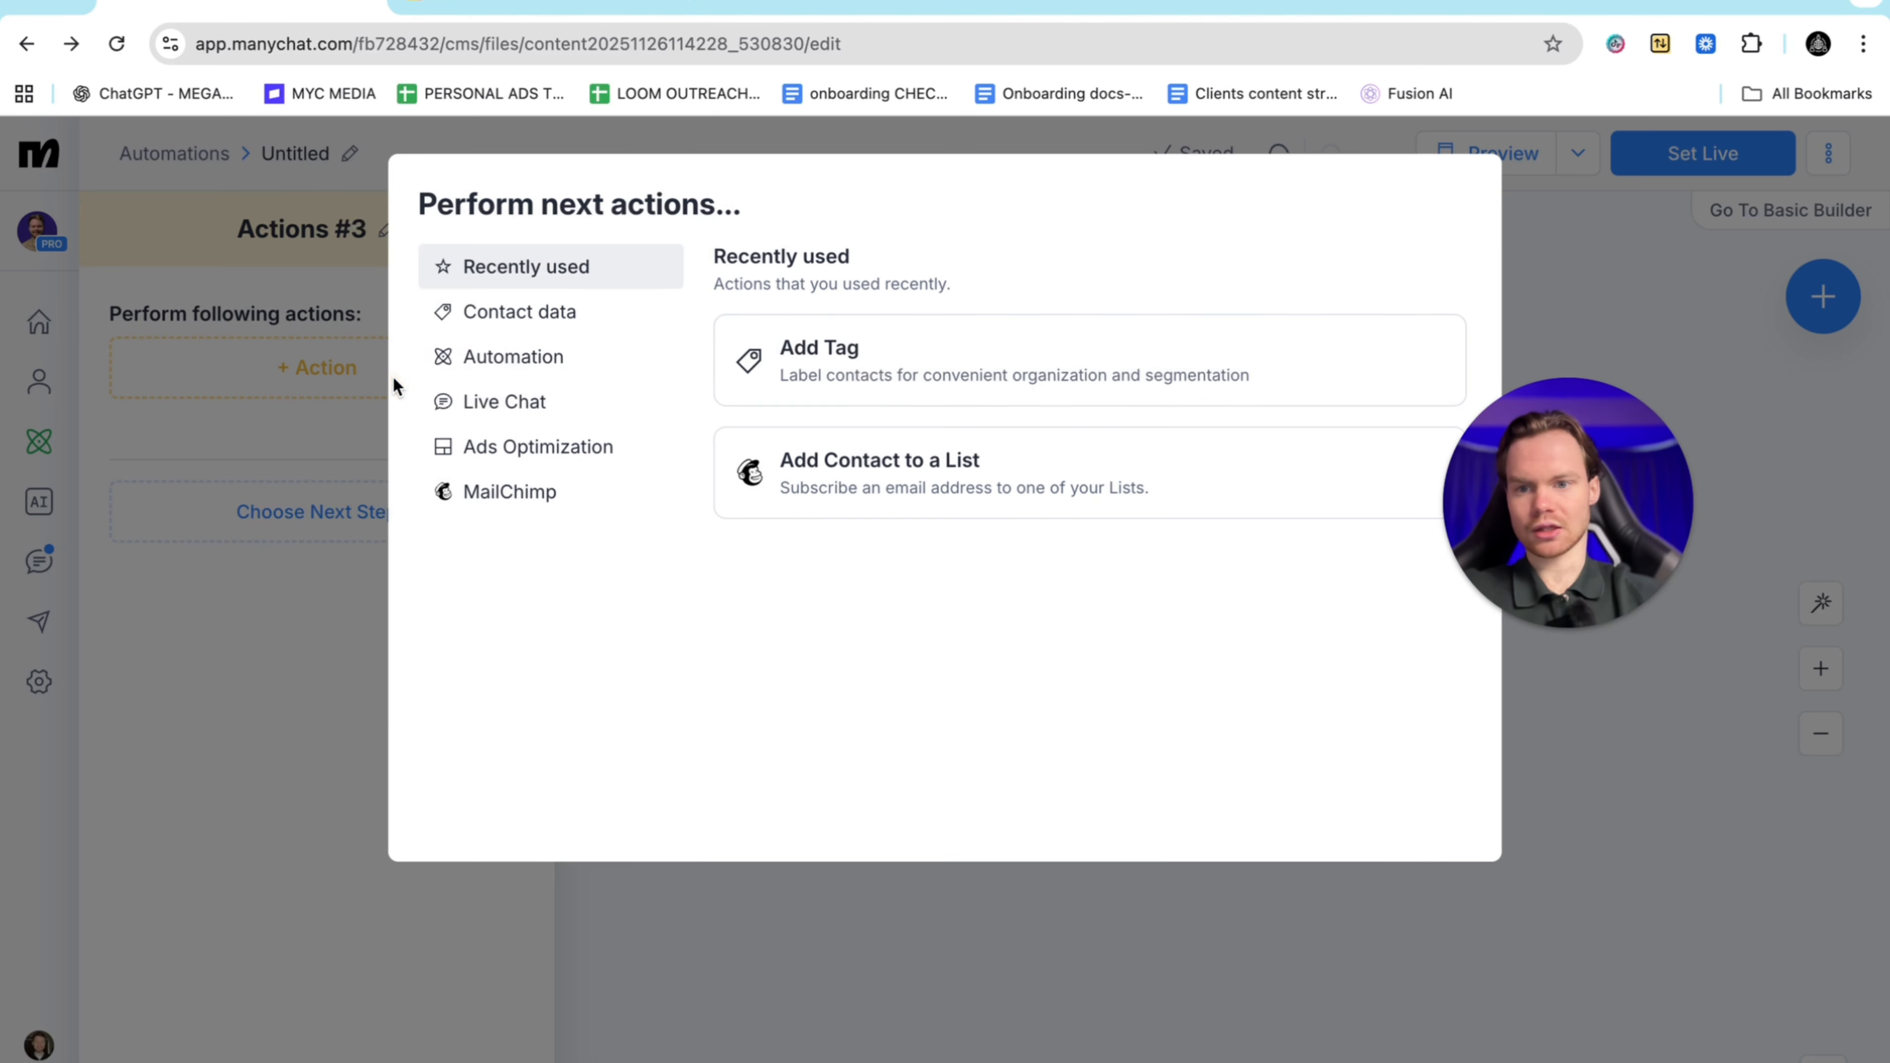
left_click(929, 378)
left_click(310, 416)
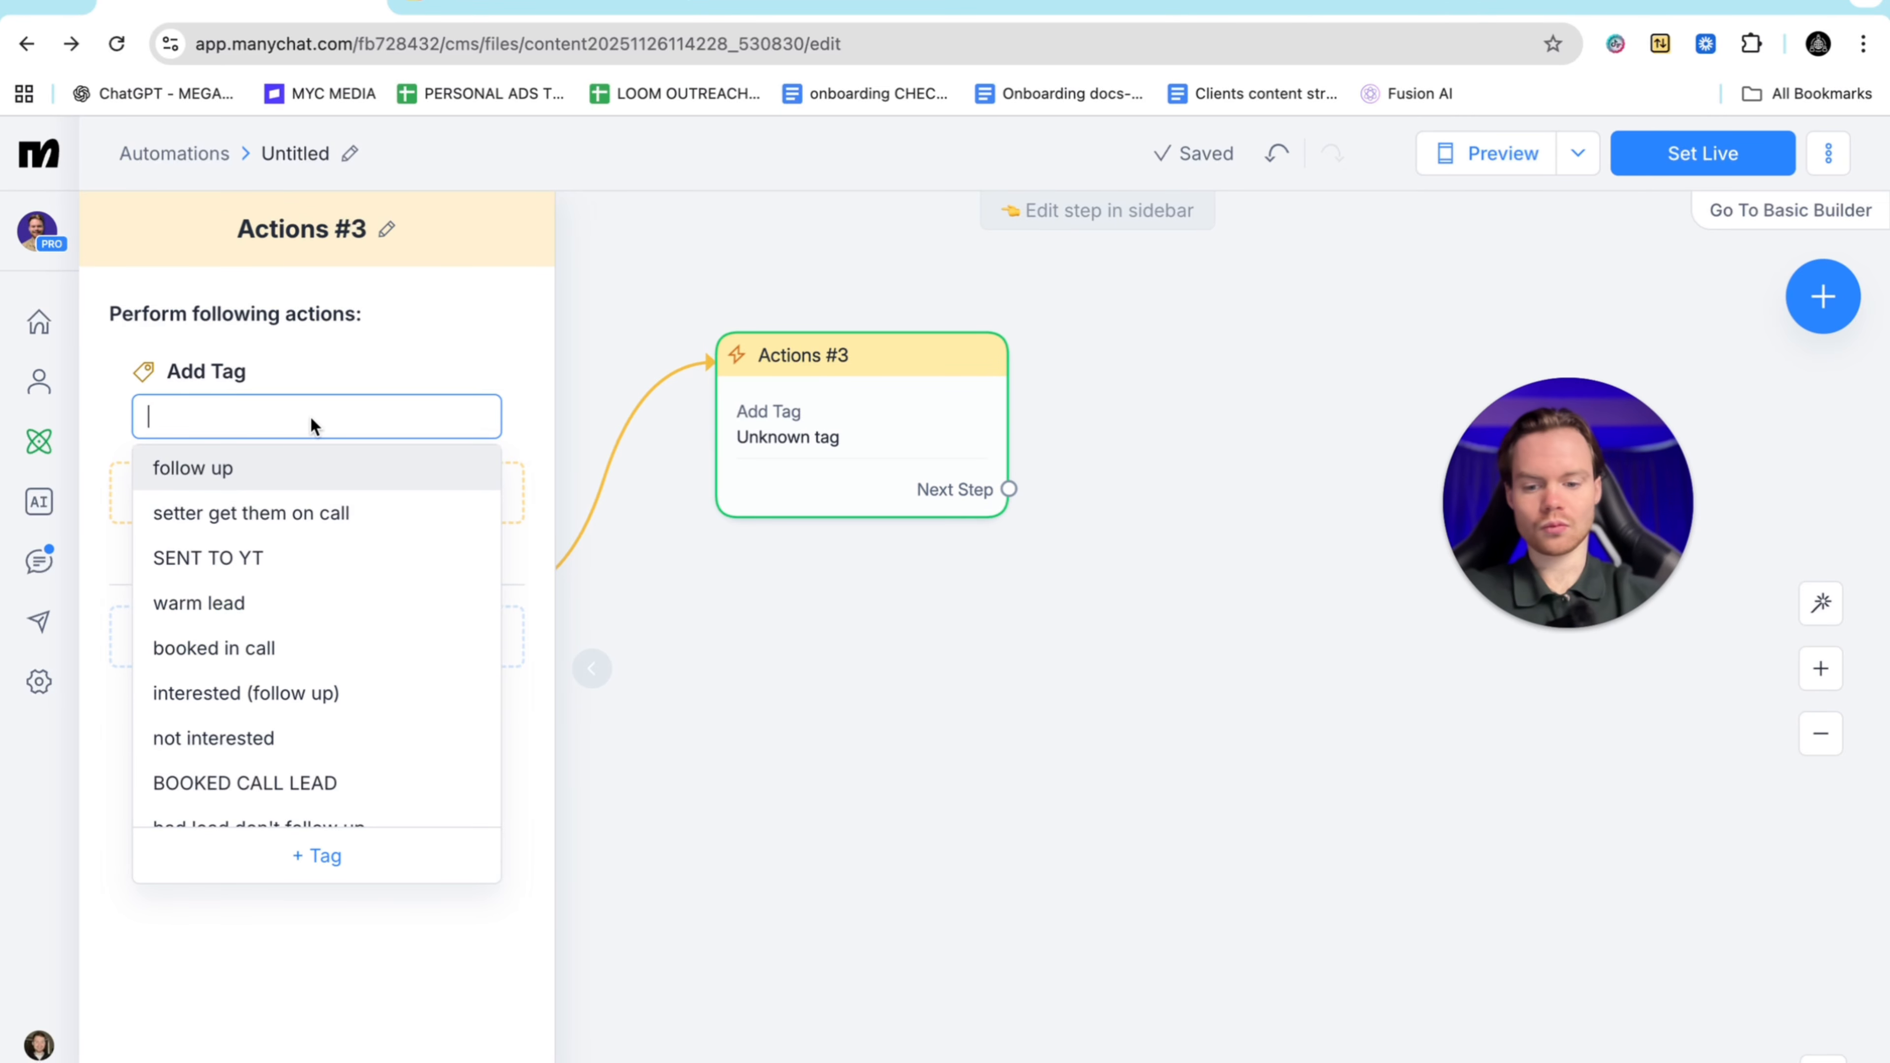
type("very")
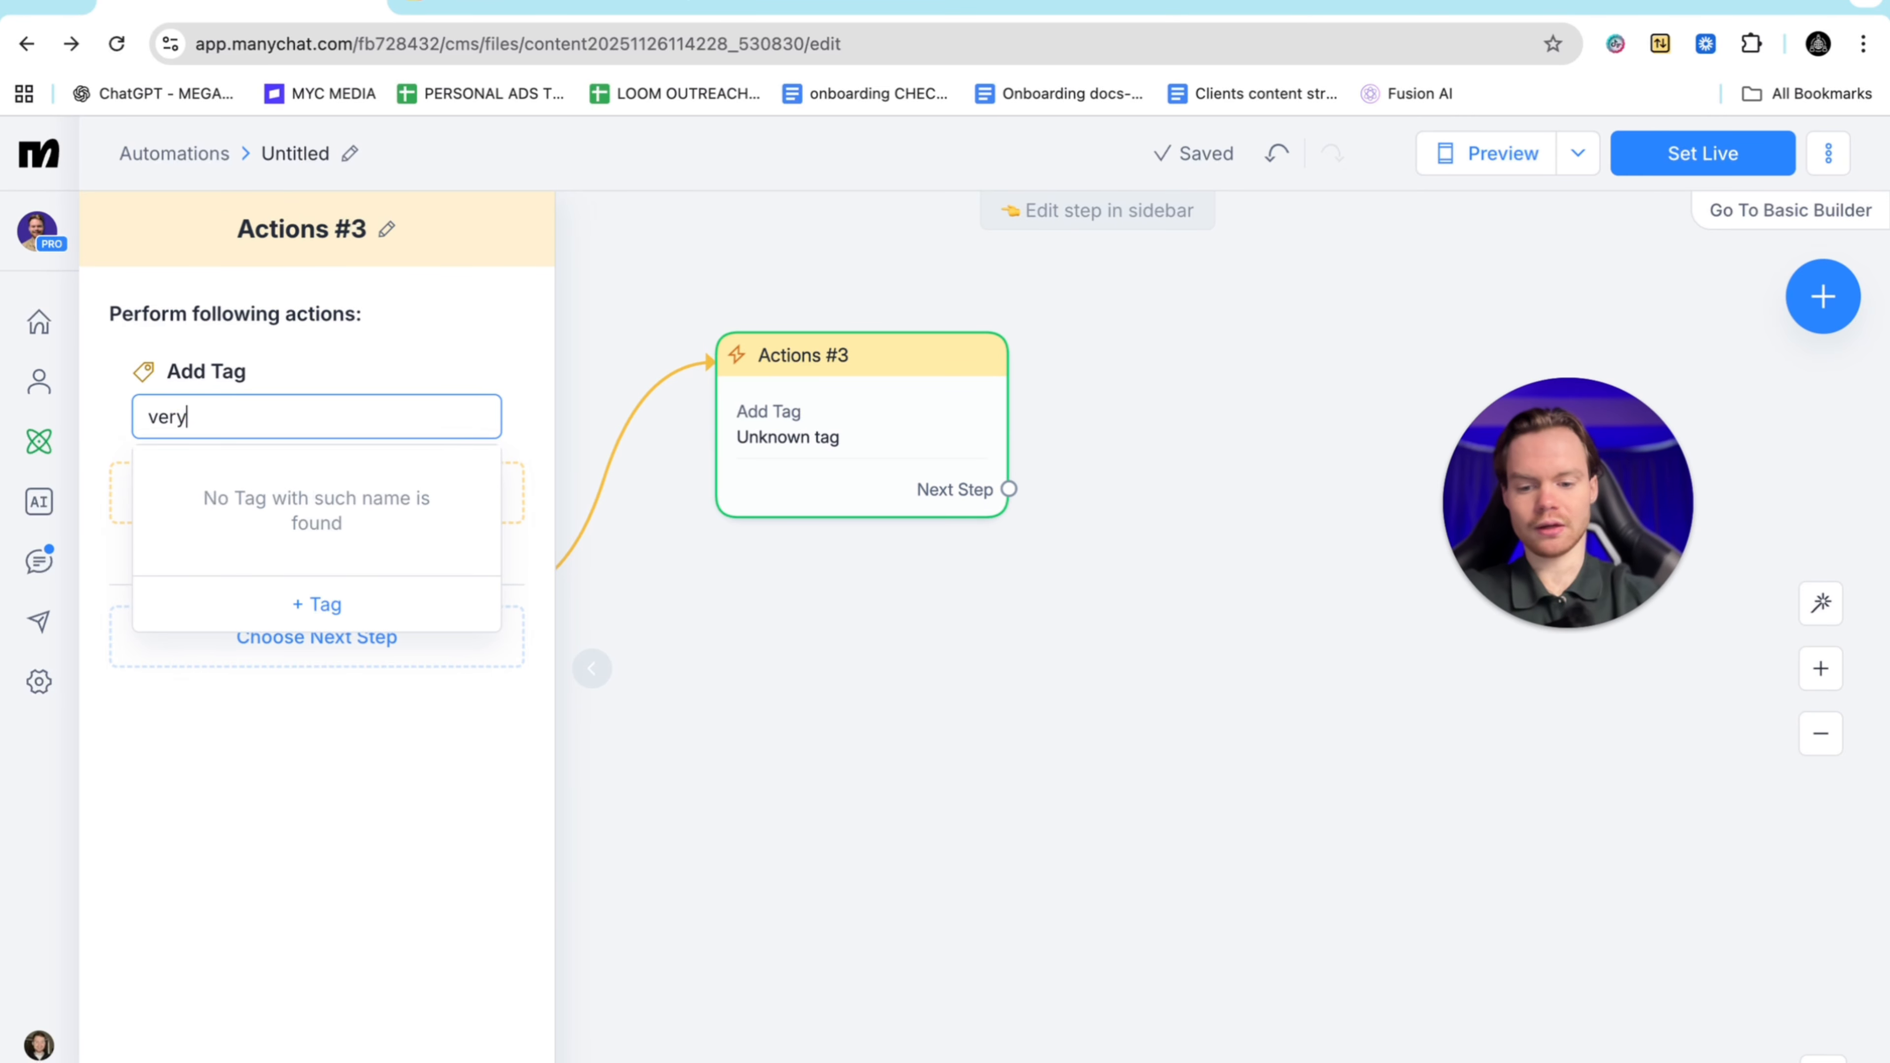
type(" wamr")
key("BackSpace")
key("BackSpace")
type("rm lead")
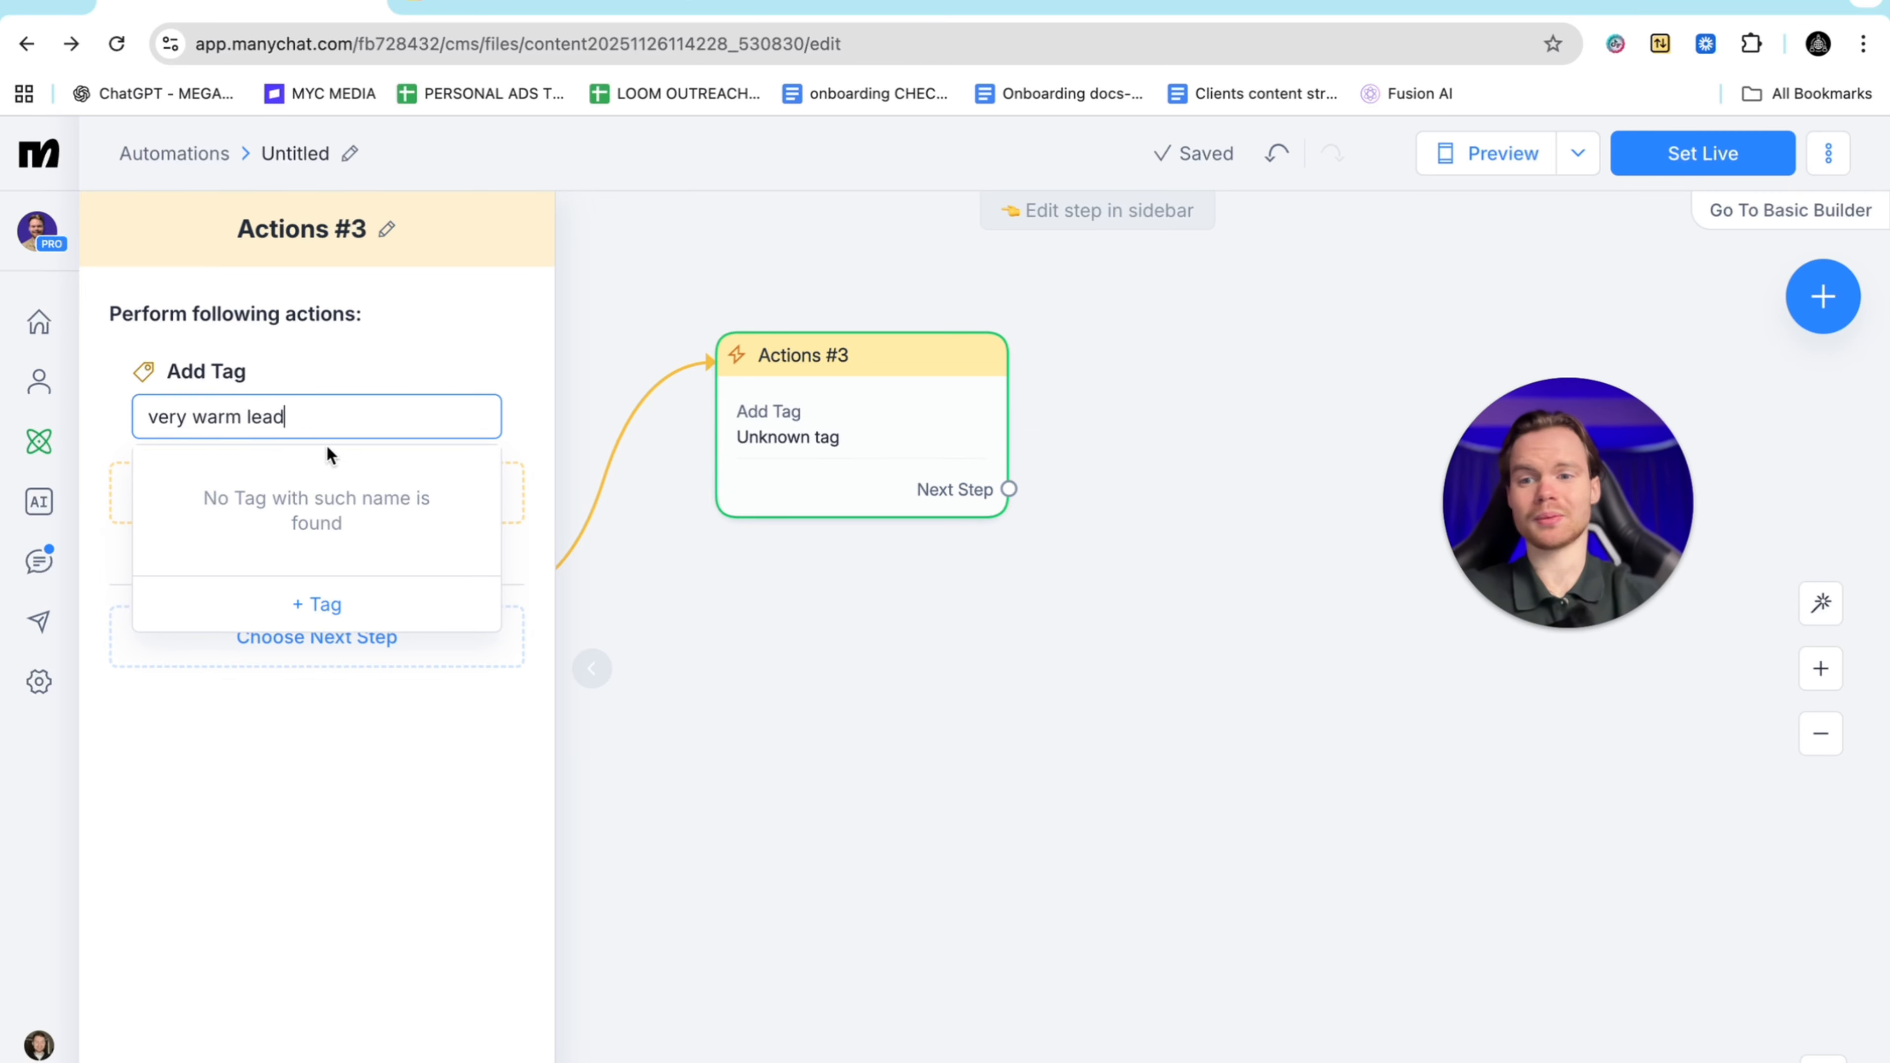
left_click(315, 602)
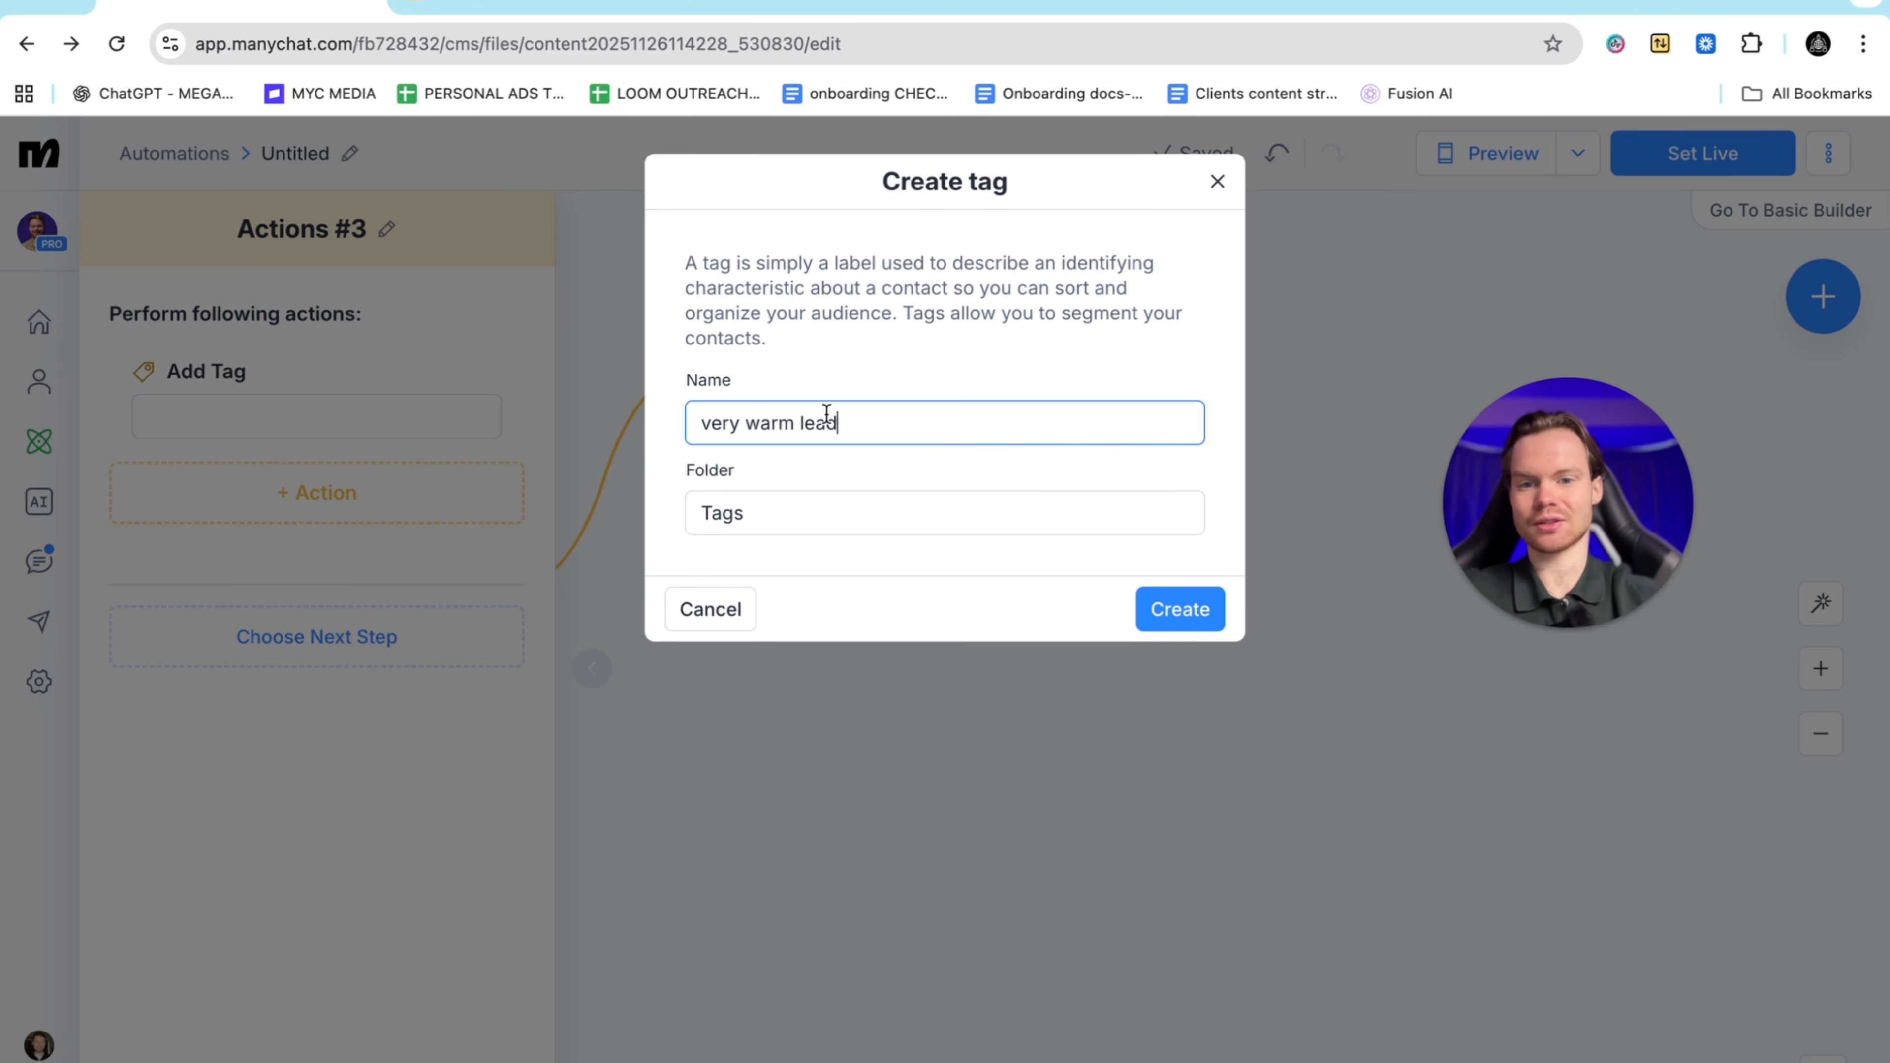
left_click(1154, 609)
Move the Actions #3 step higher on the canvas and pan around the flow
left_click_drag(836, 367, 863, 225)
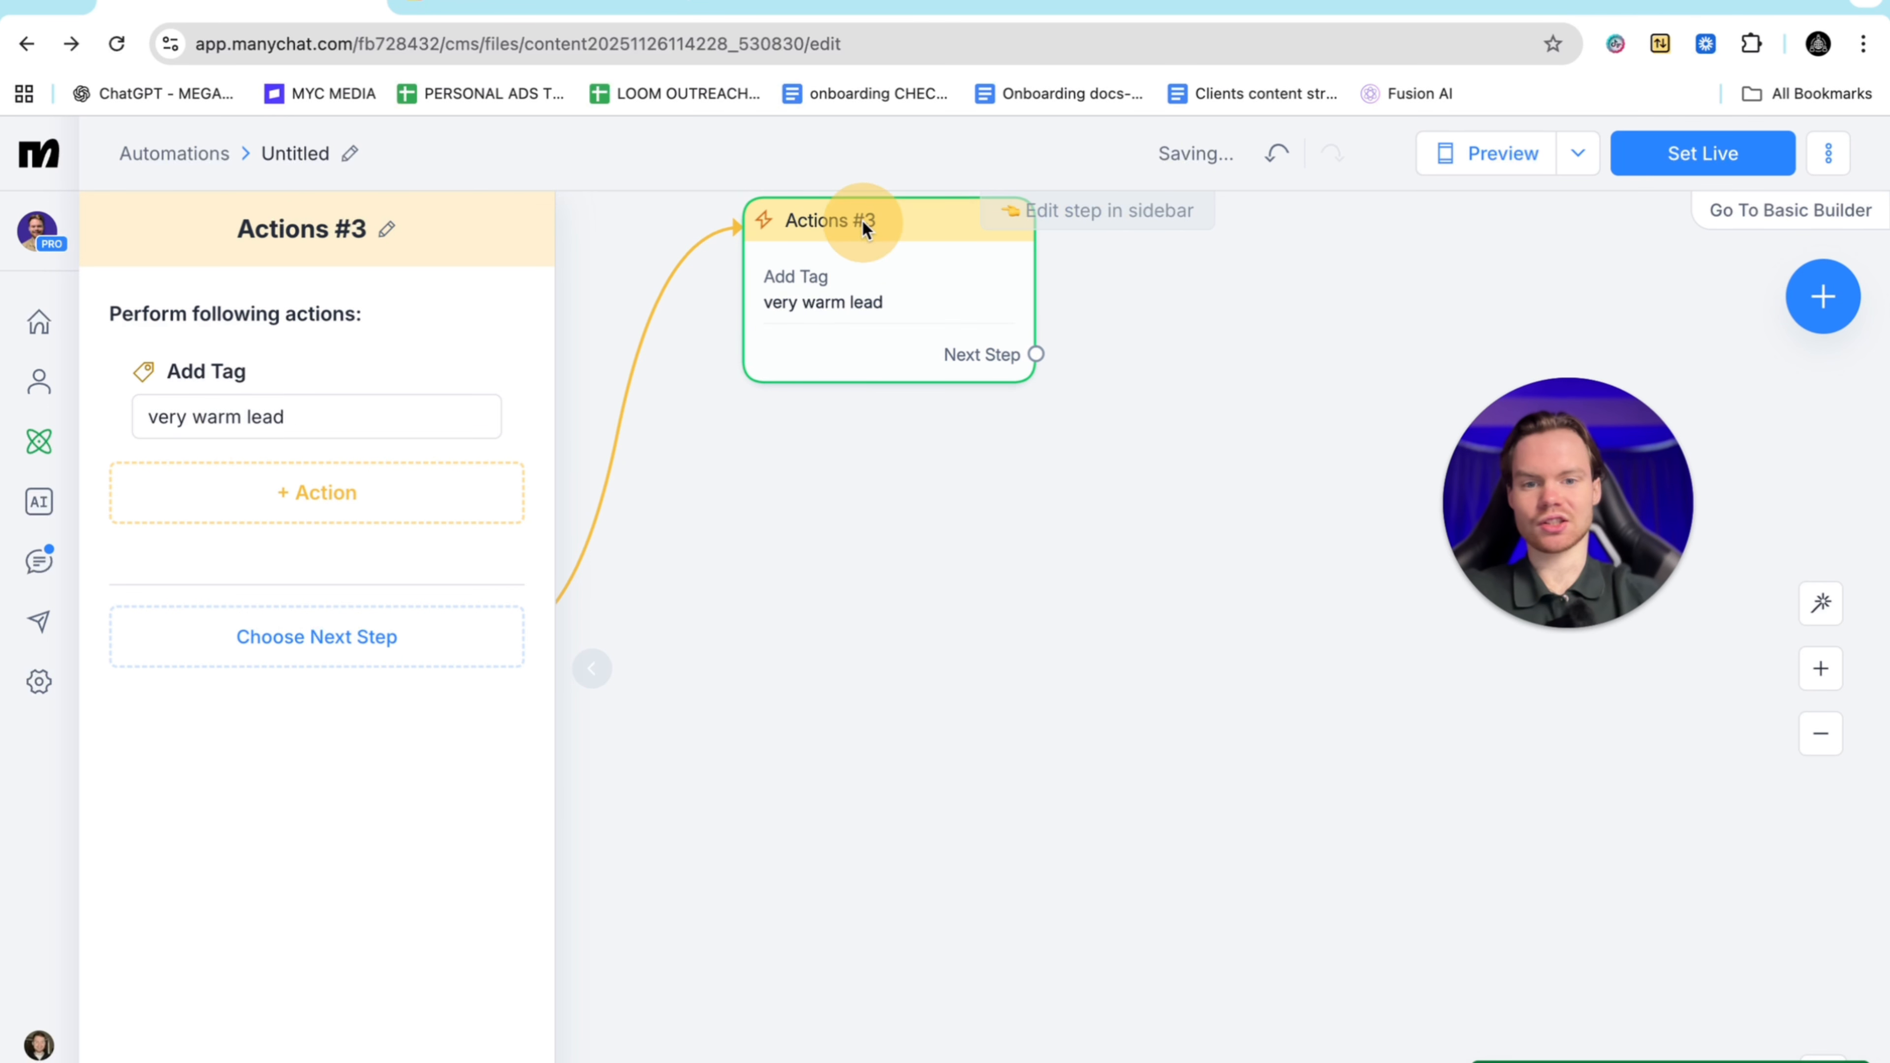
scroll(926, 588, "down", 3)
scroll(926, 586, "down", 3)
scroll(926, 587, "left", 8)
scroll(926, 587, "up", 6)
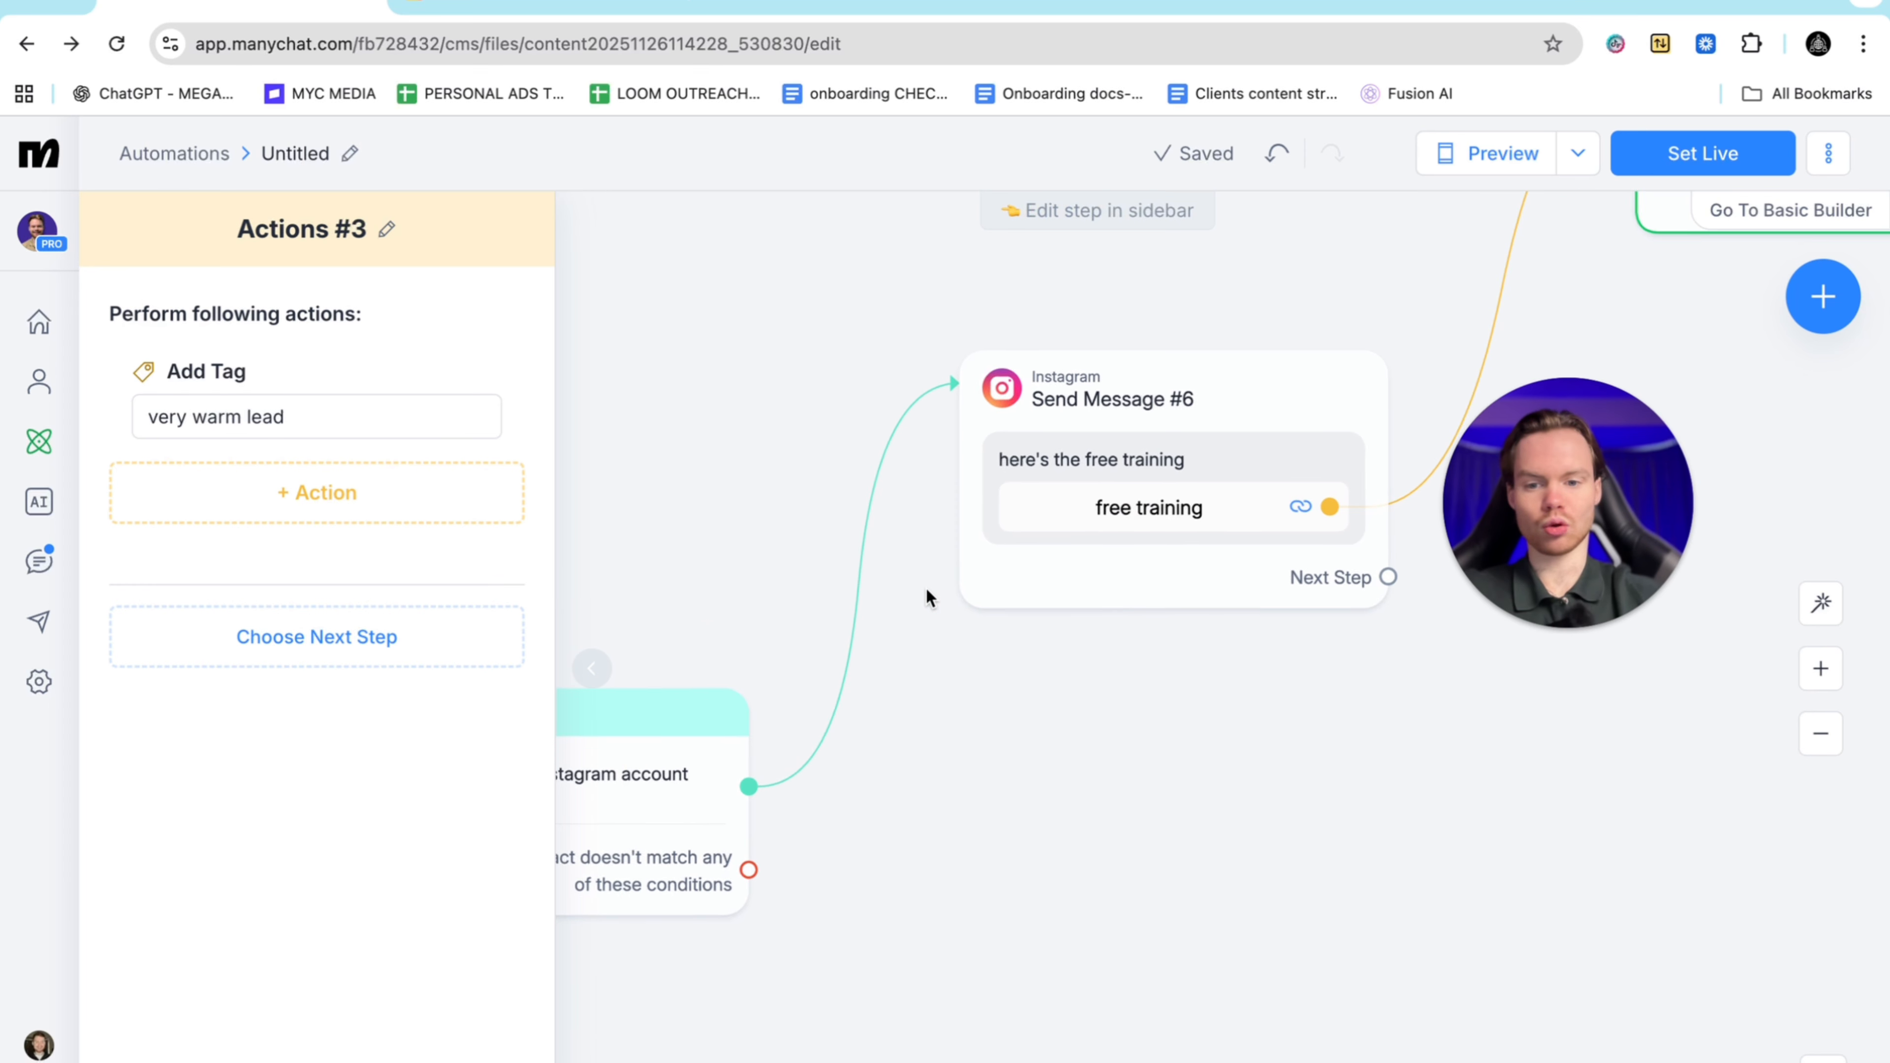
scroll(926, 587, "down", 4)
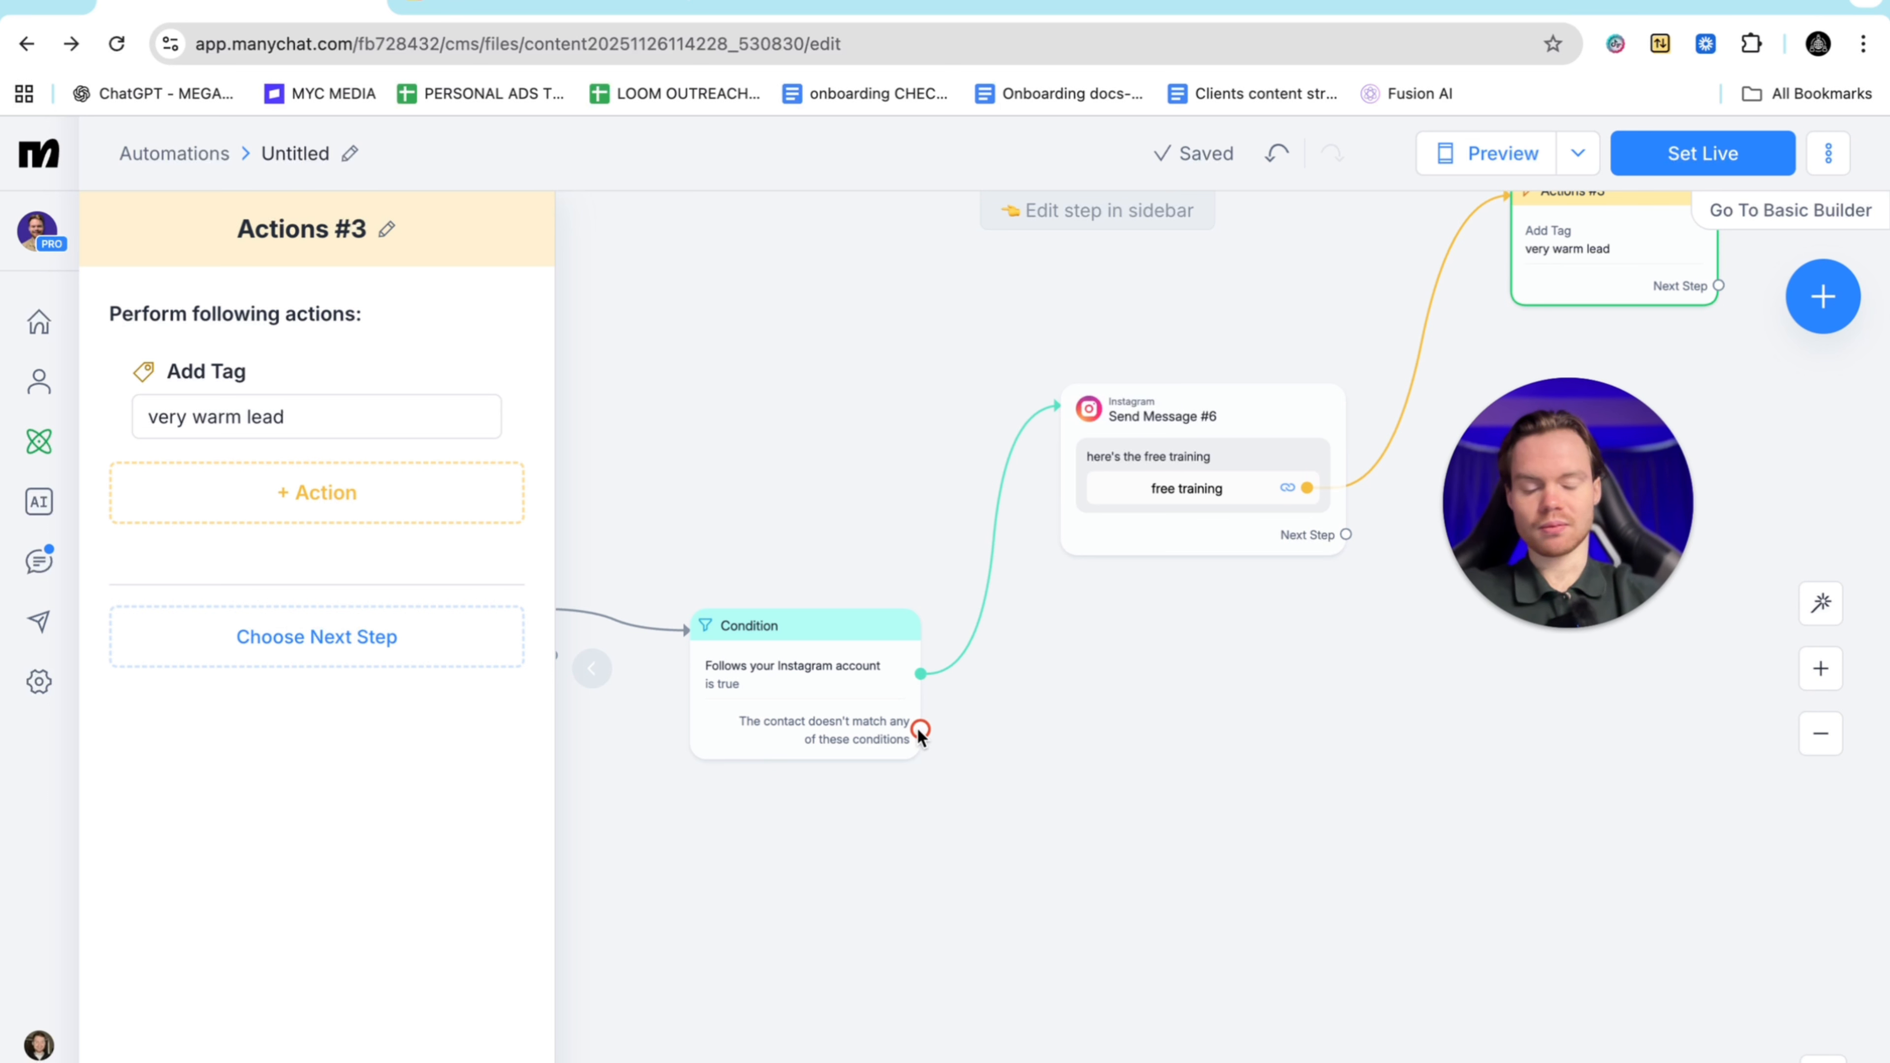
Branch Send Message #7 off the non-follower output reading 'Hey just make sure you're following me'
left_click_drag(920, 730, 1120, 856)
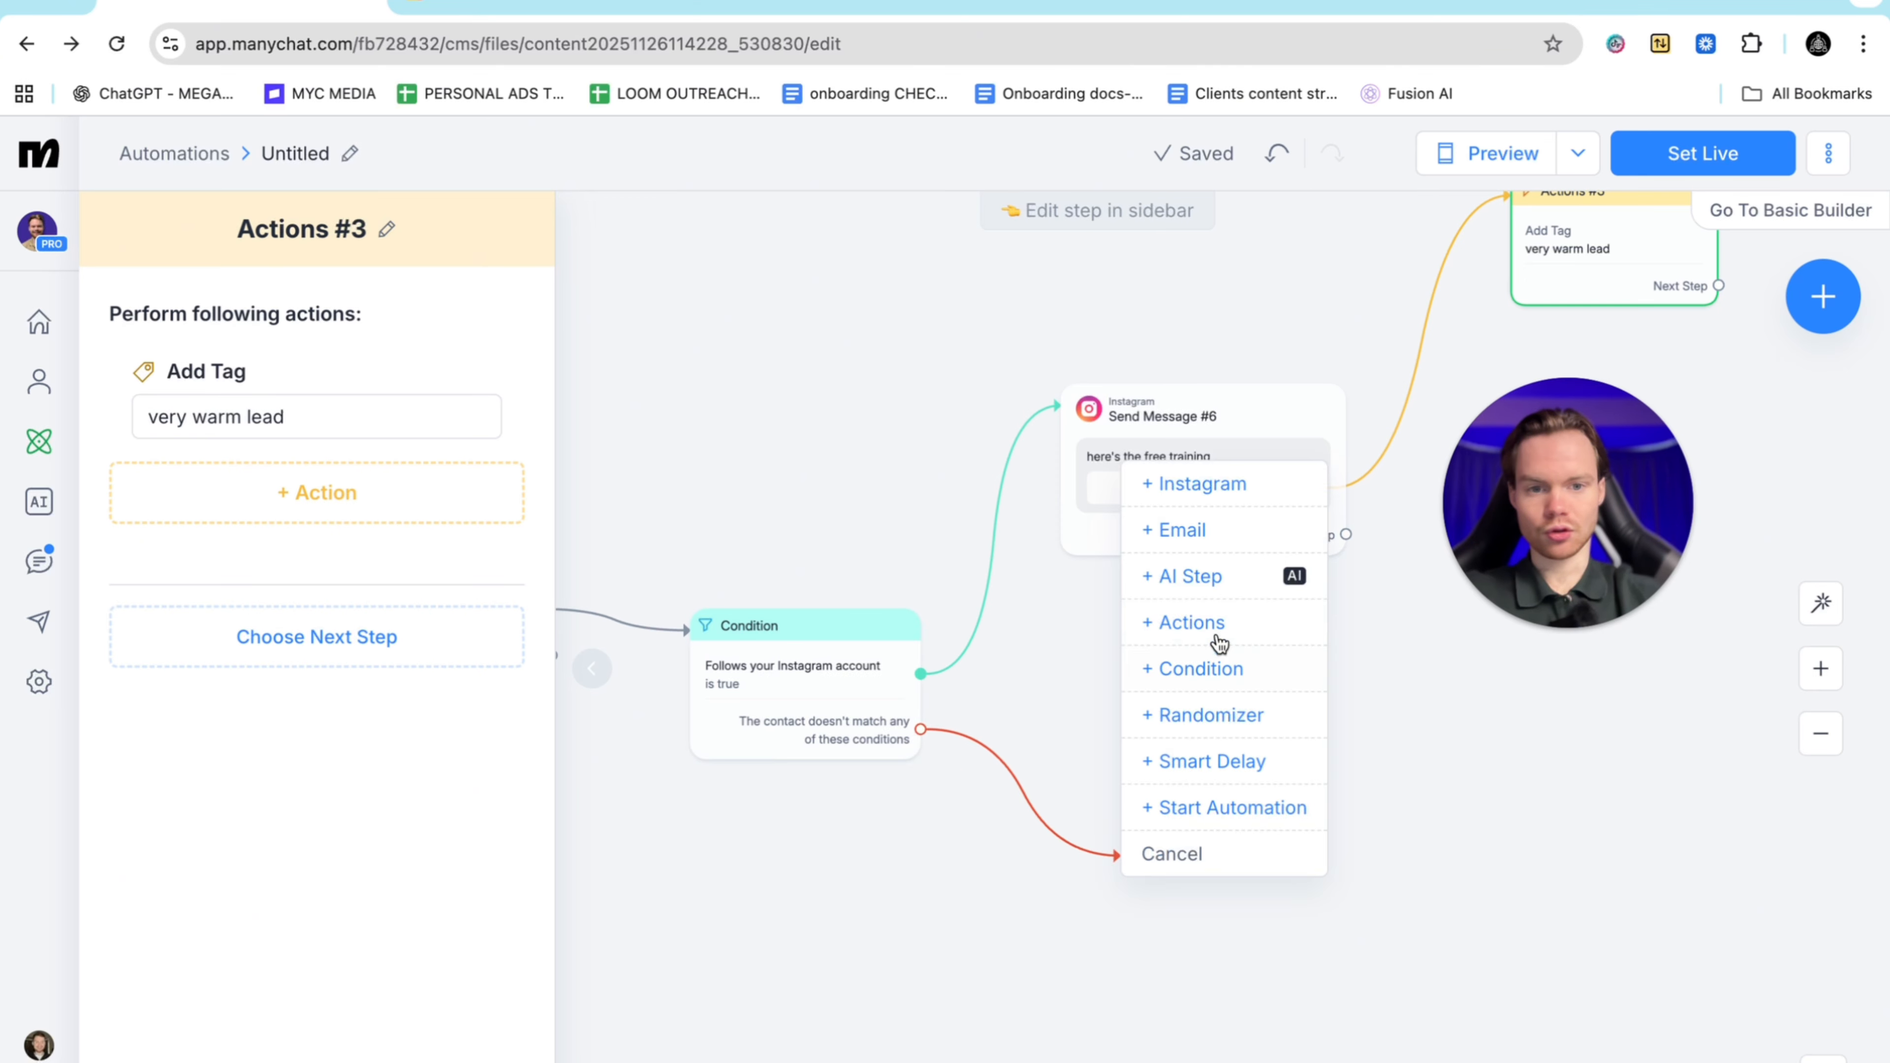
left_click(1211, 486)
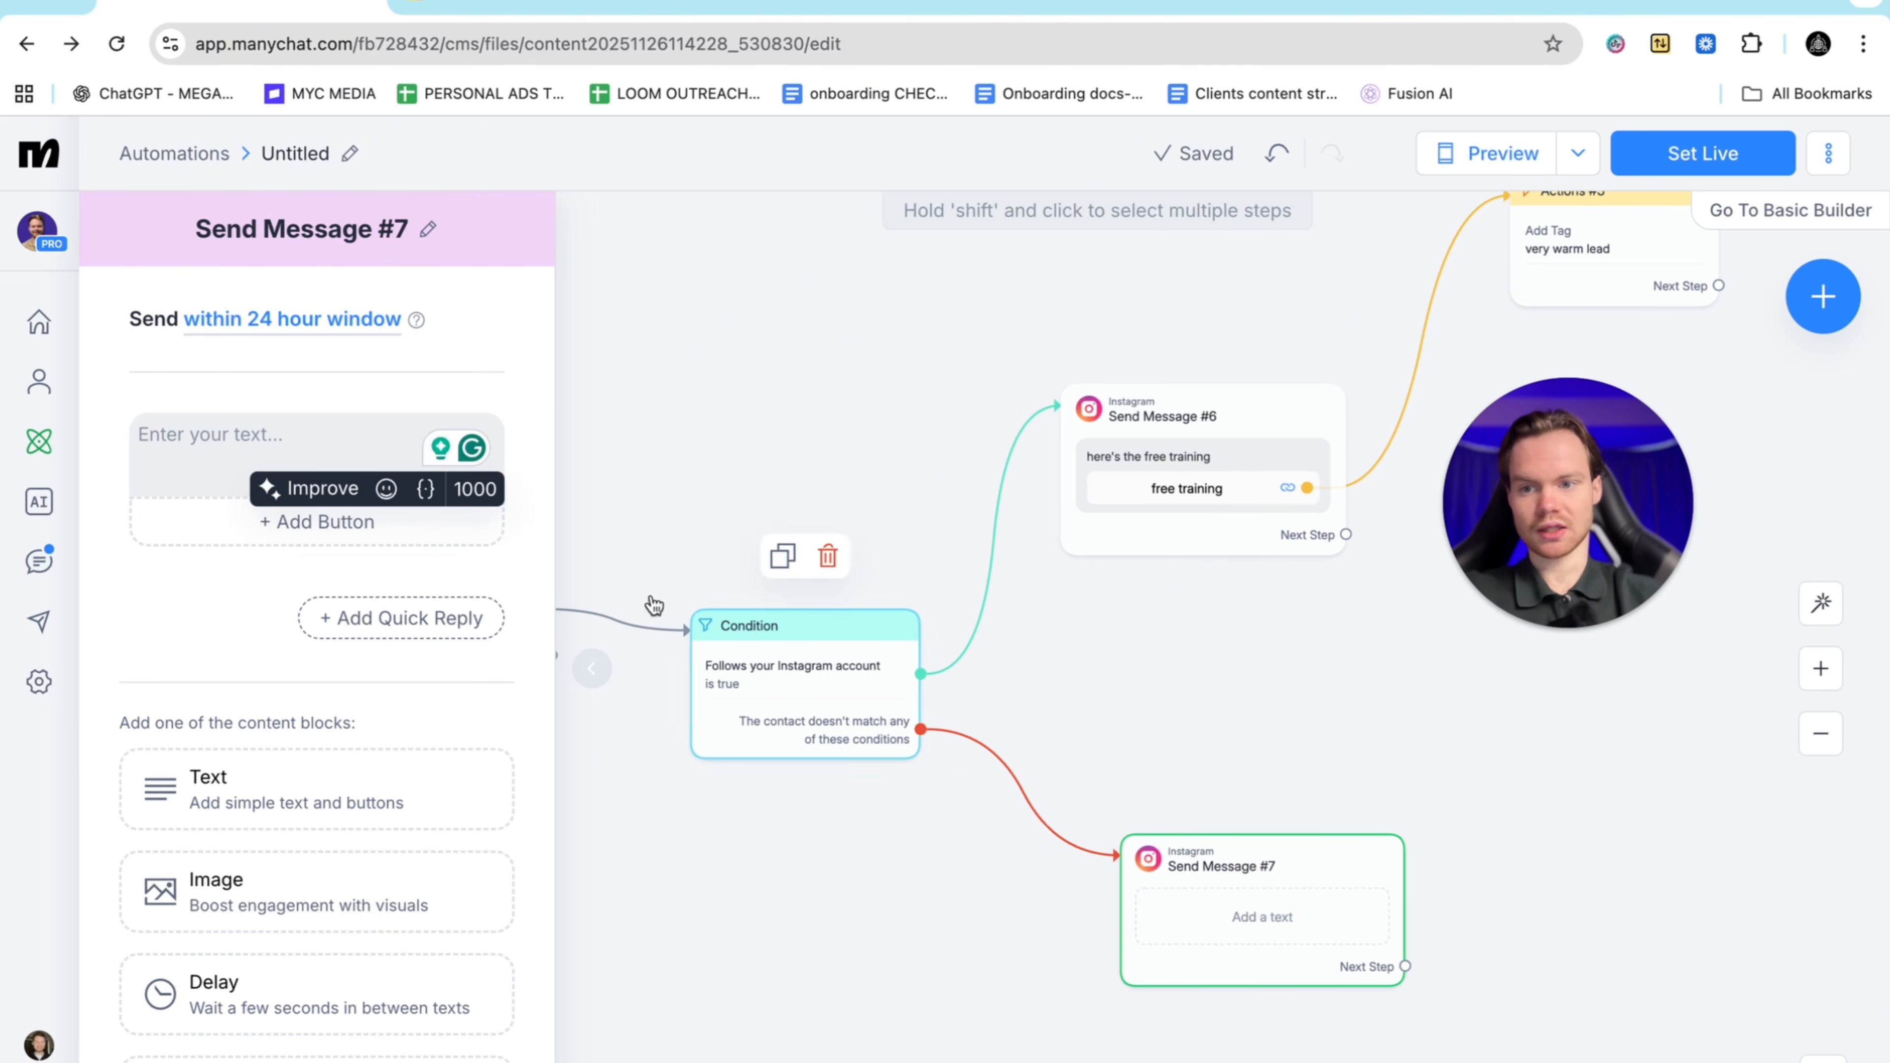
left_click(240, 442)
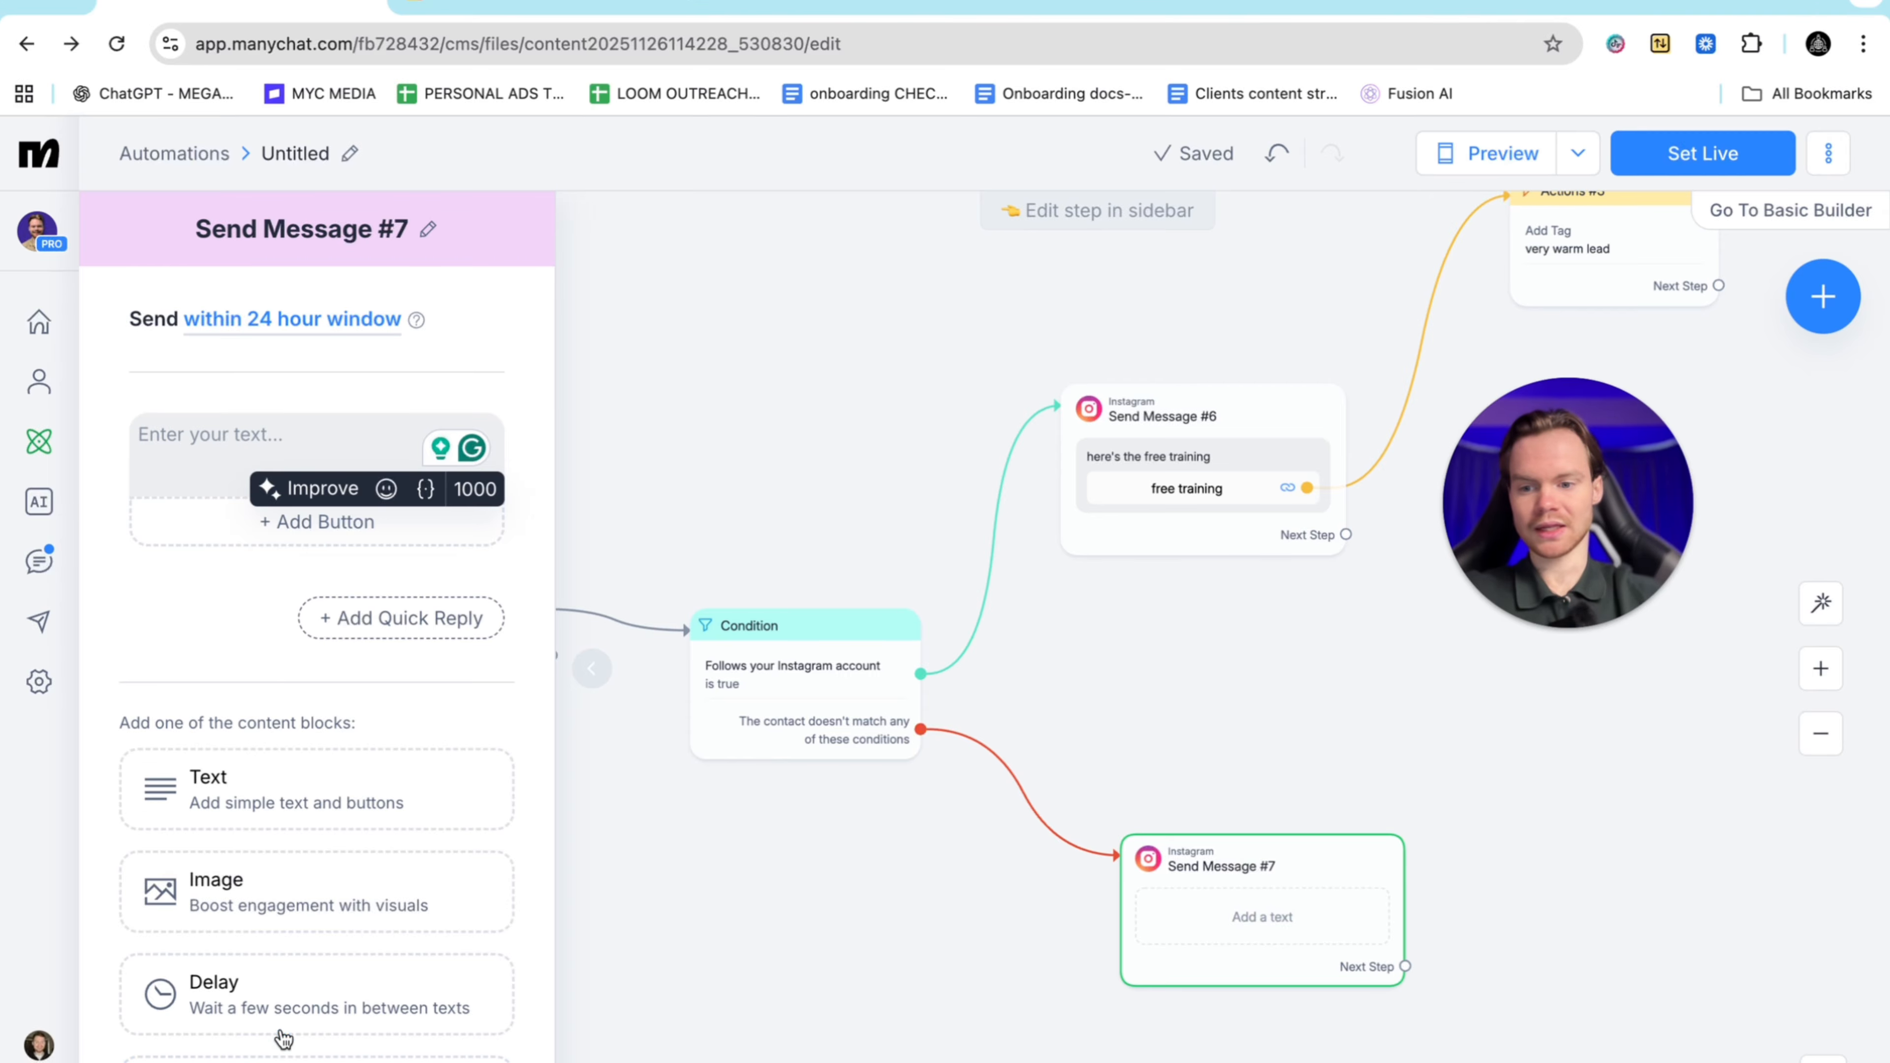
scroll(359, 1042, "down", 3)
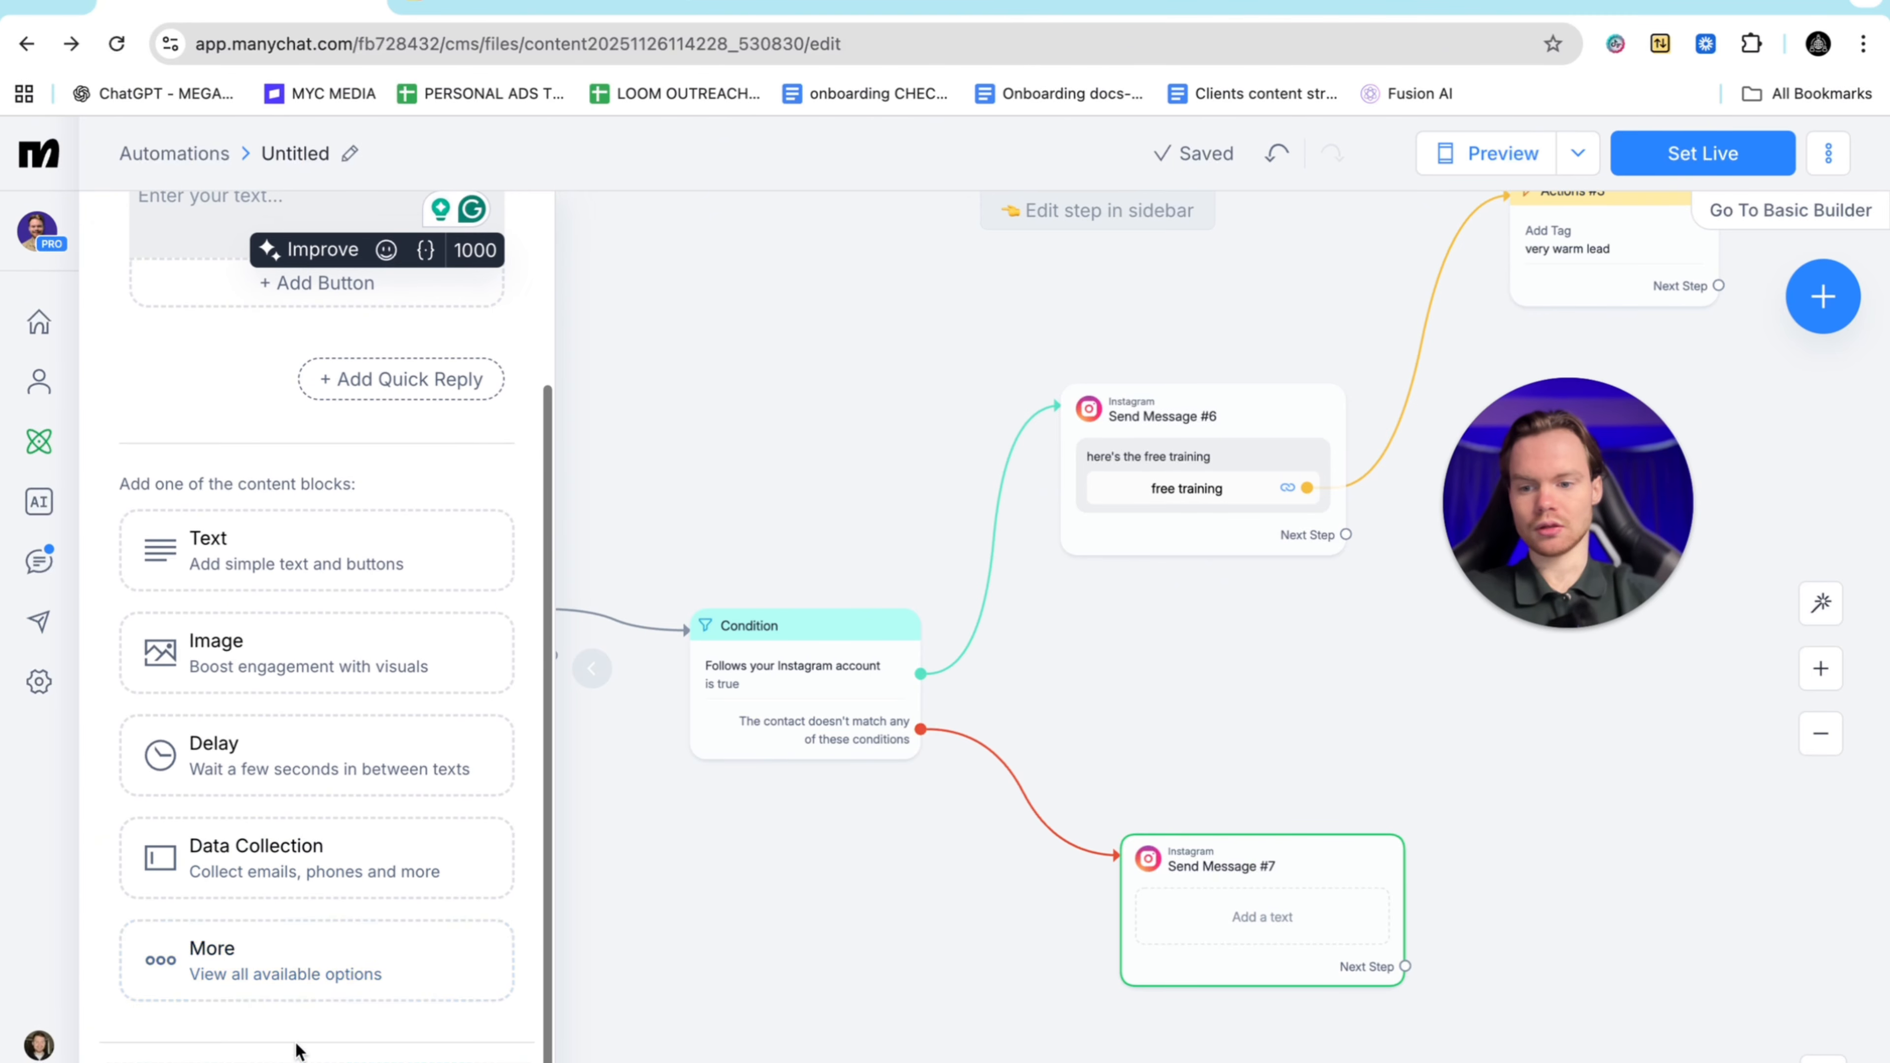
left_click(304, 962)
left_click(930, 495)
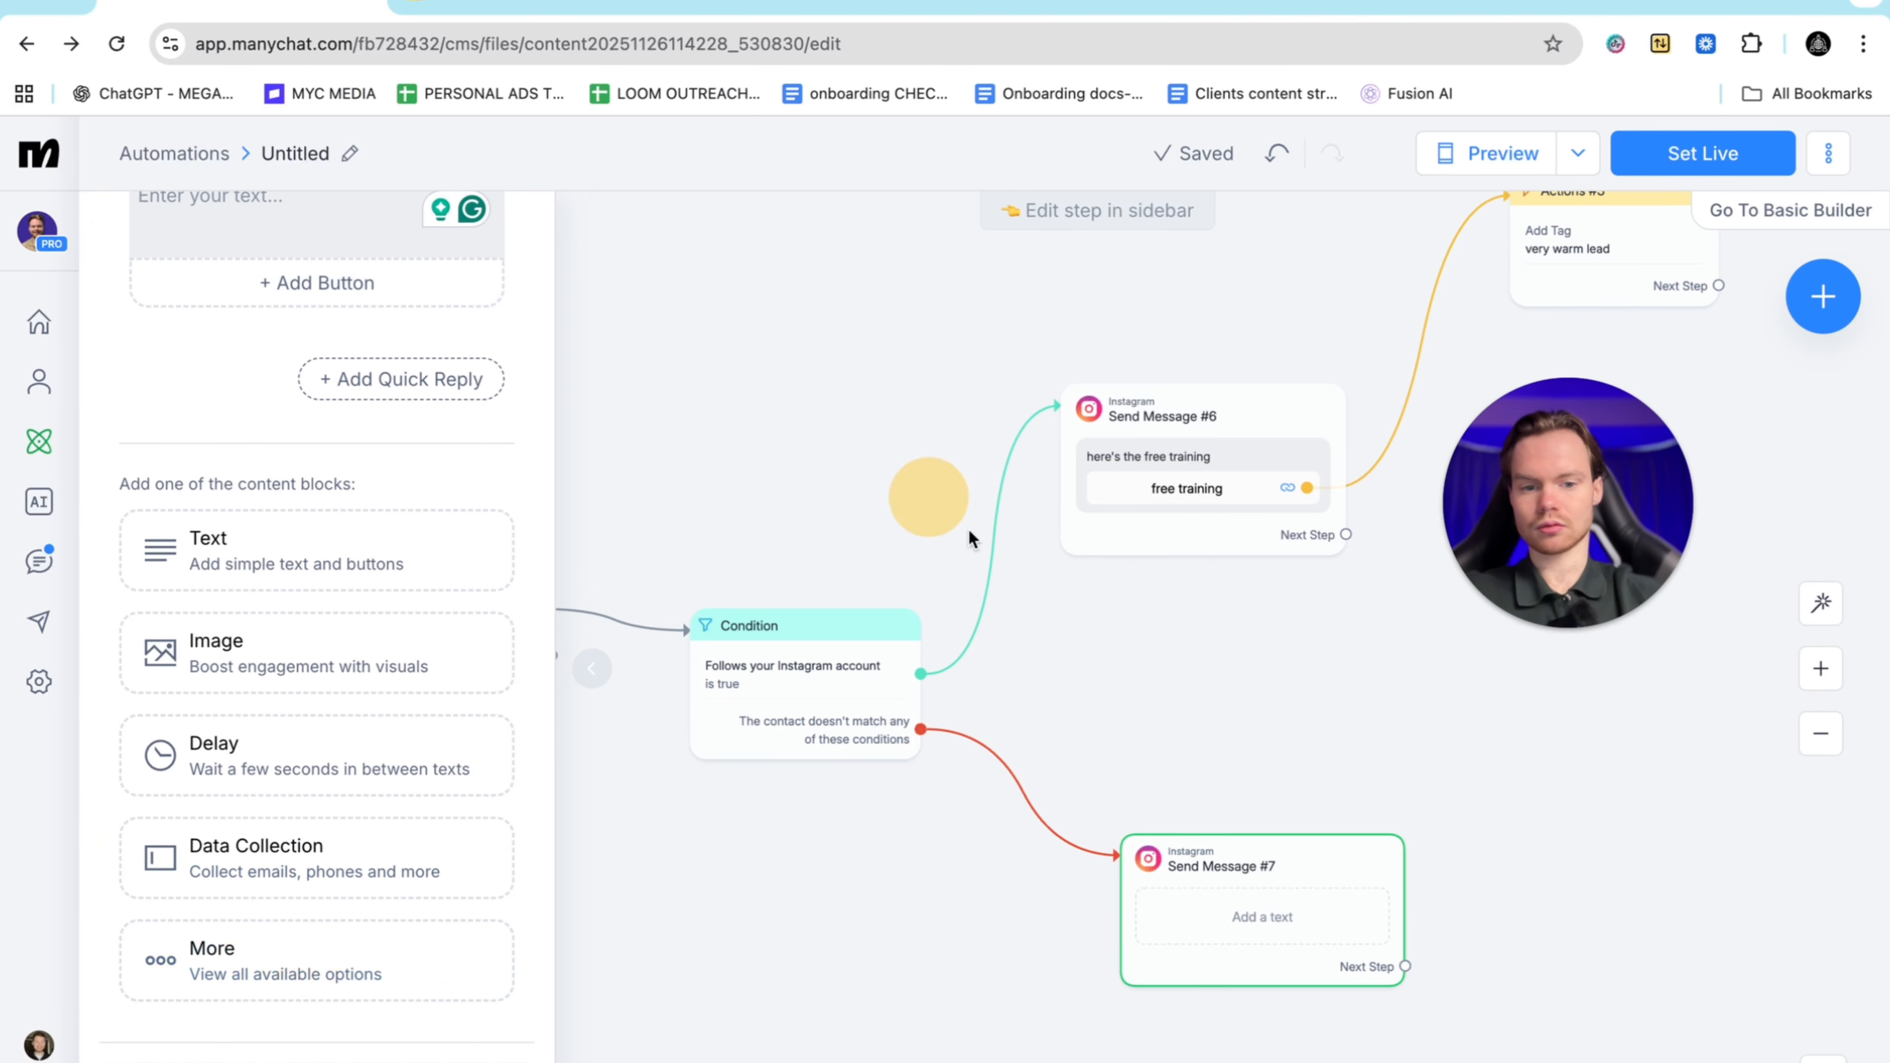
scroll(421, 588, "up", 3)
left_click(230, 418)
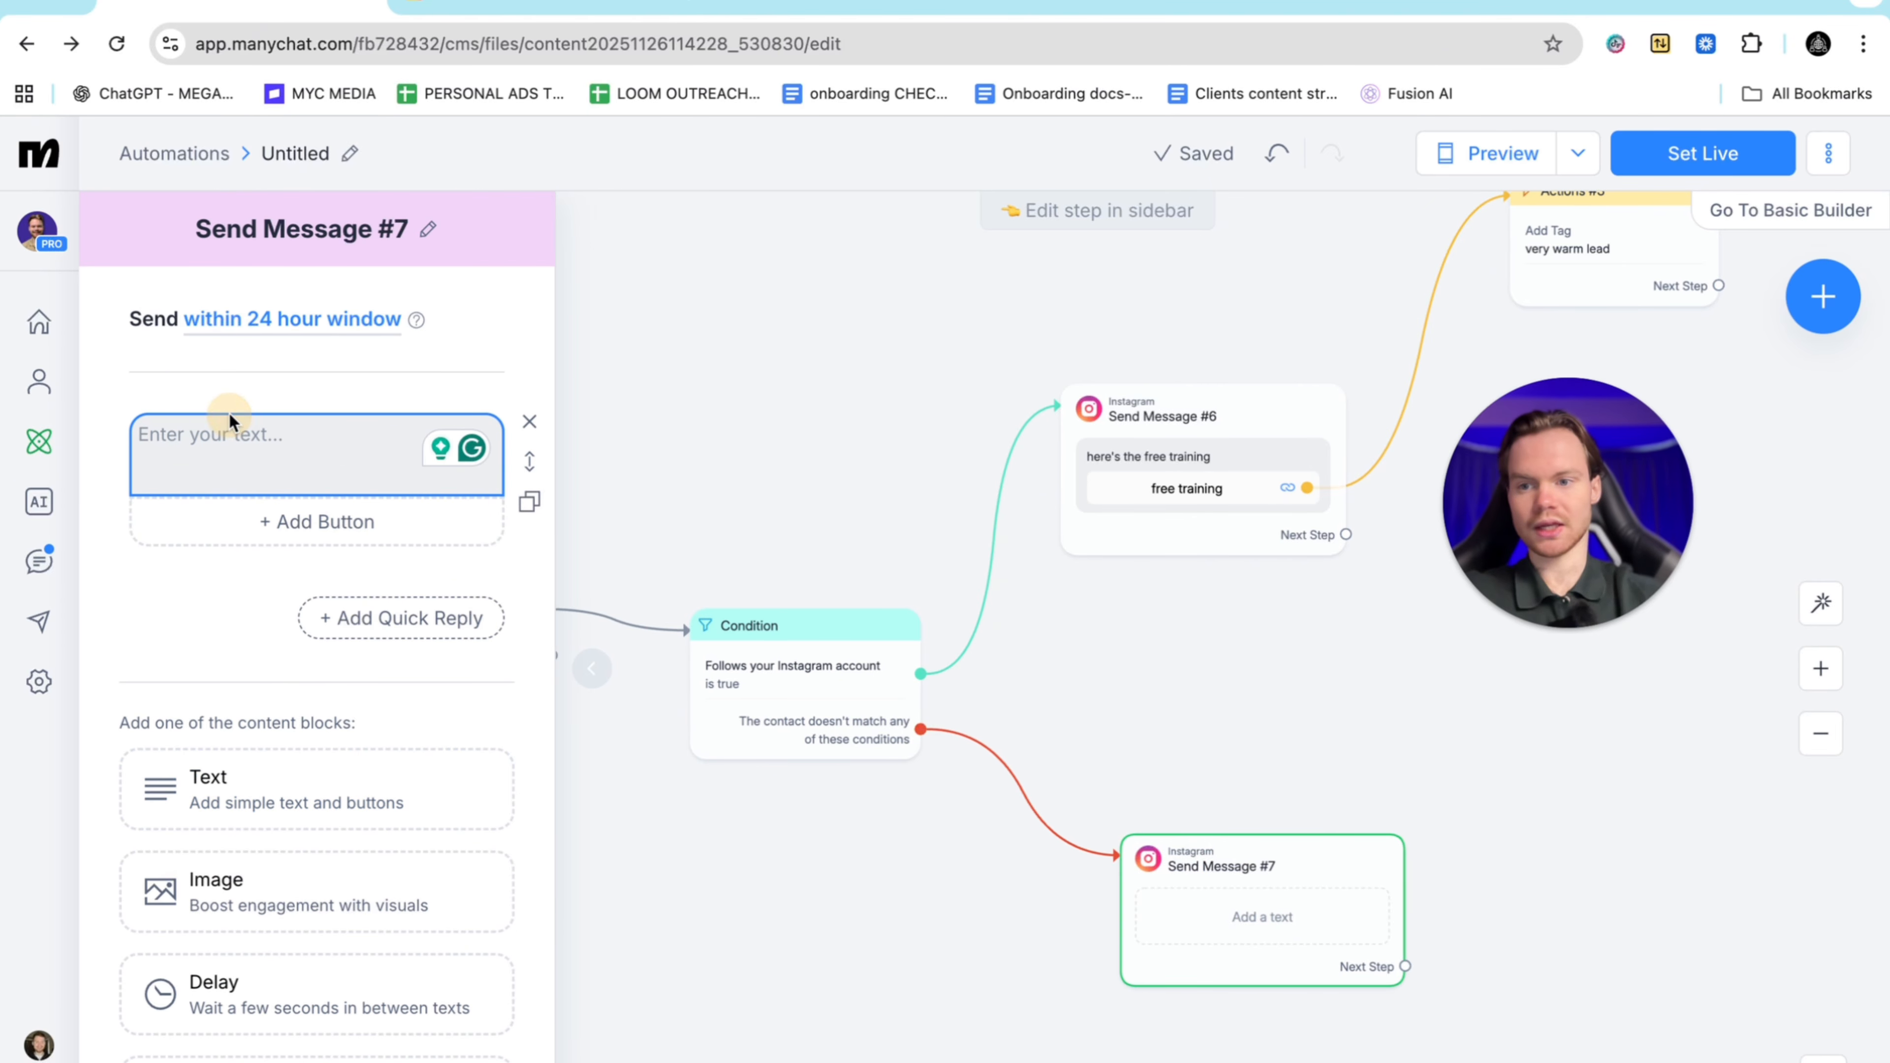
type("H")
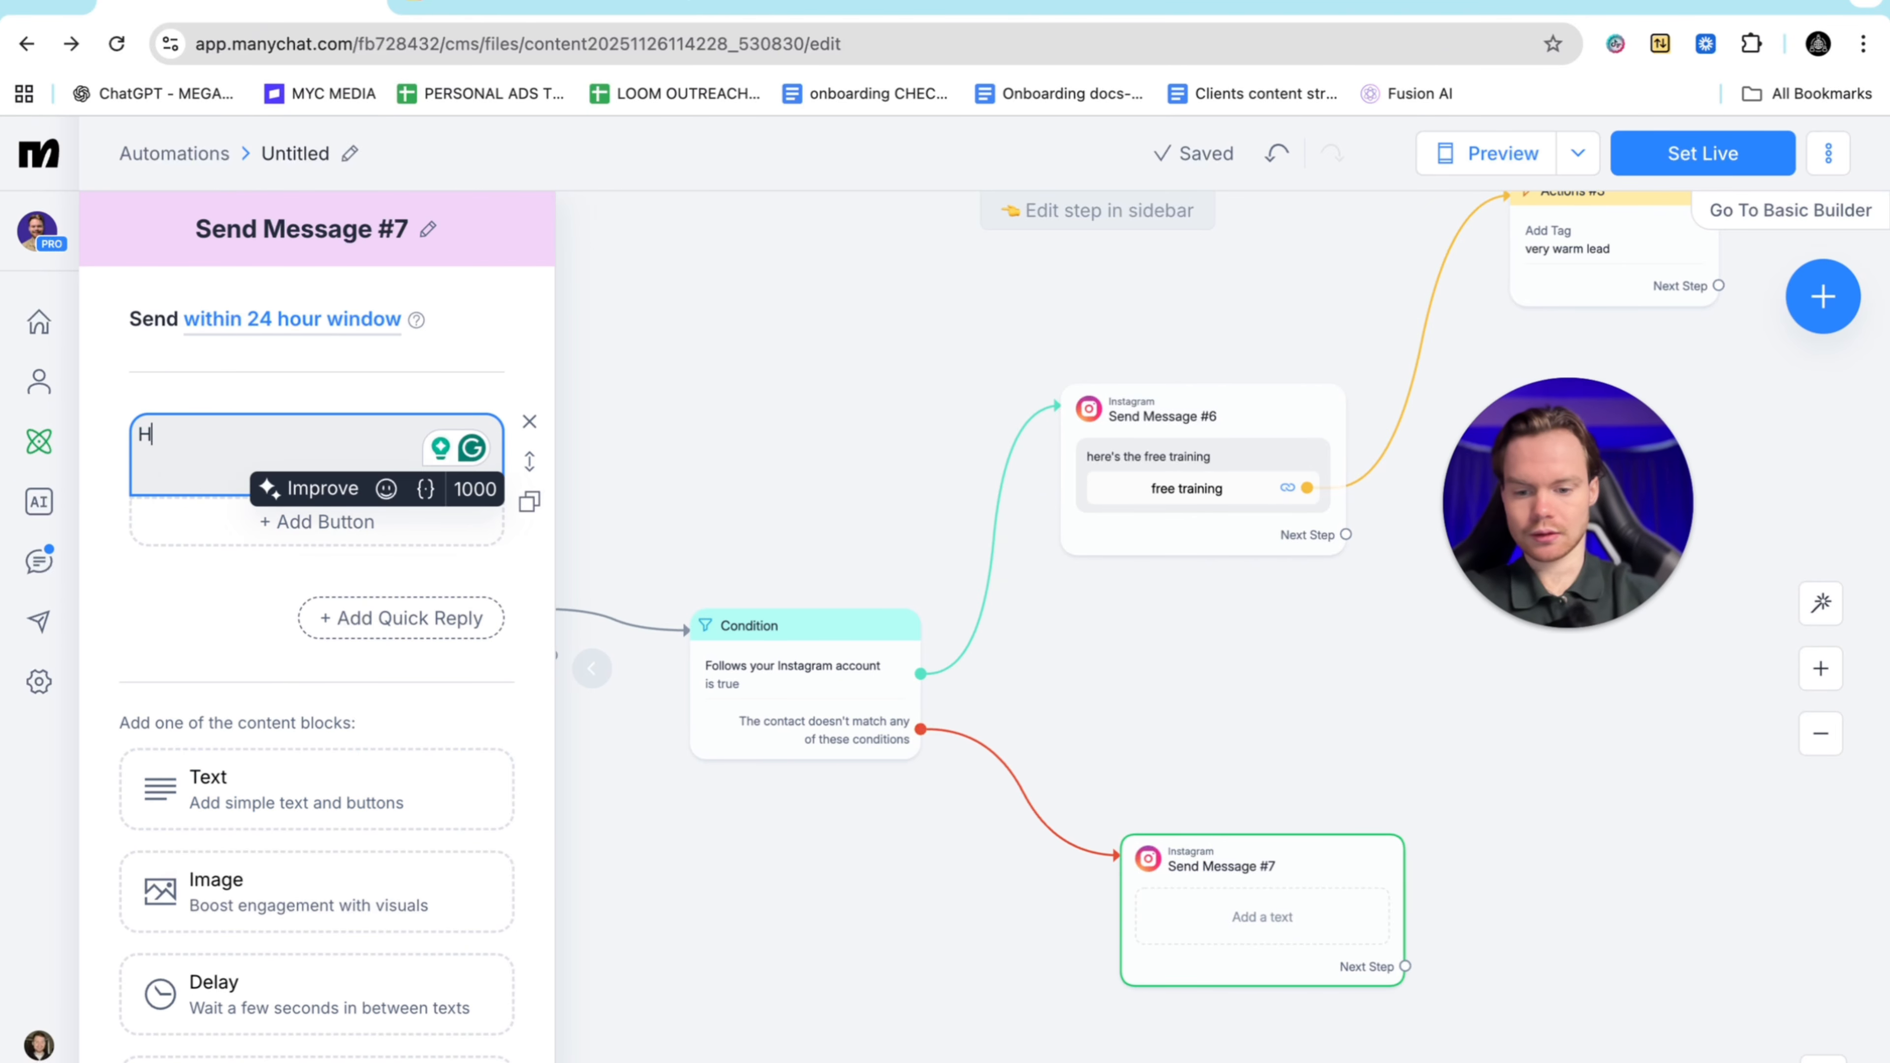
type("ey just make su")
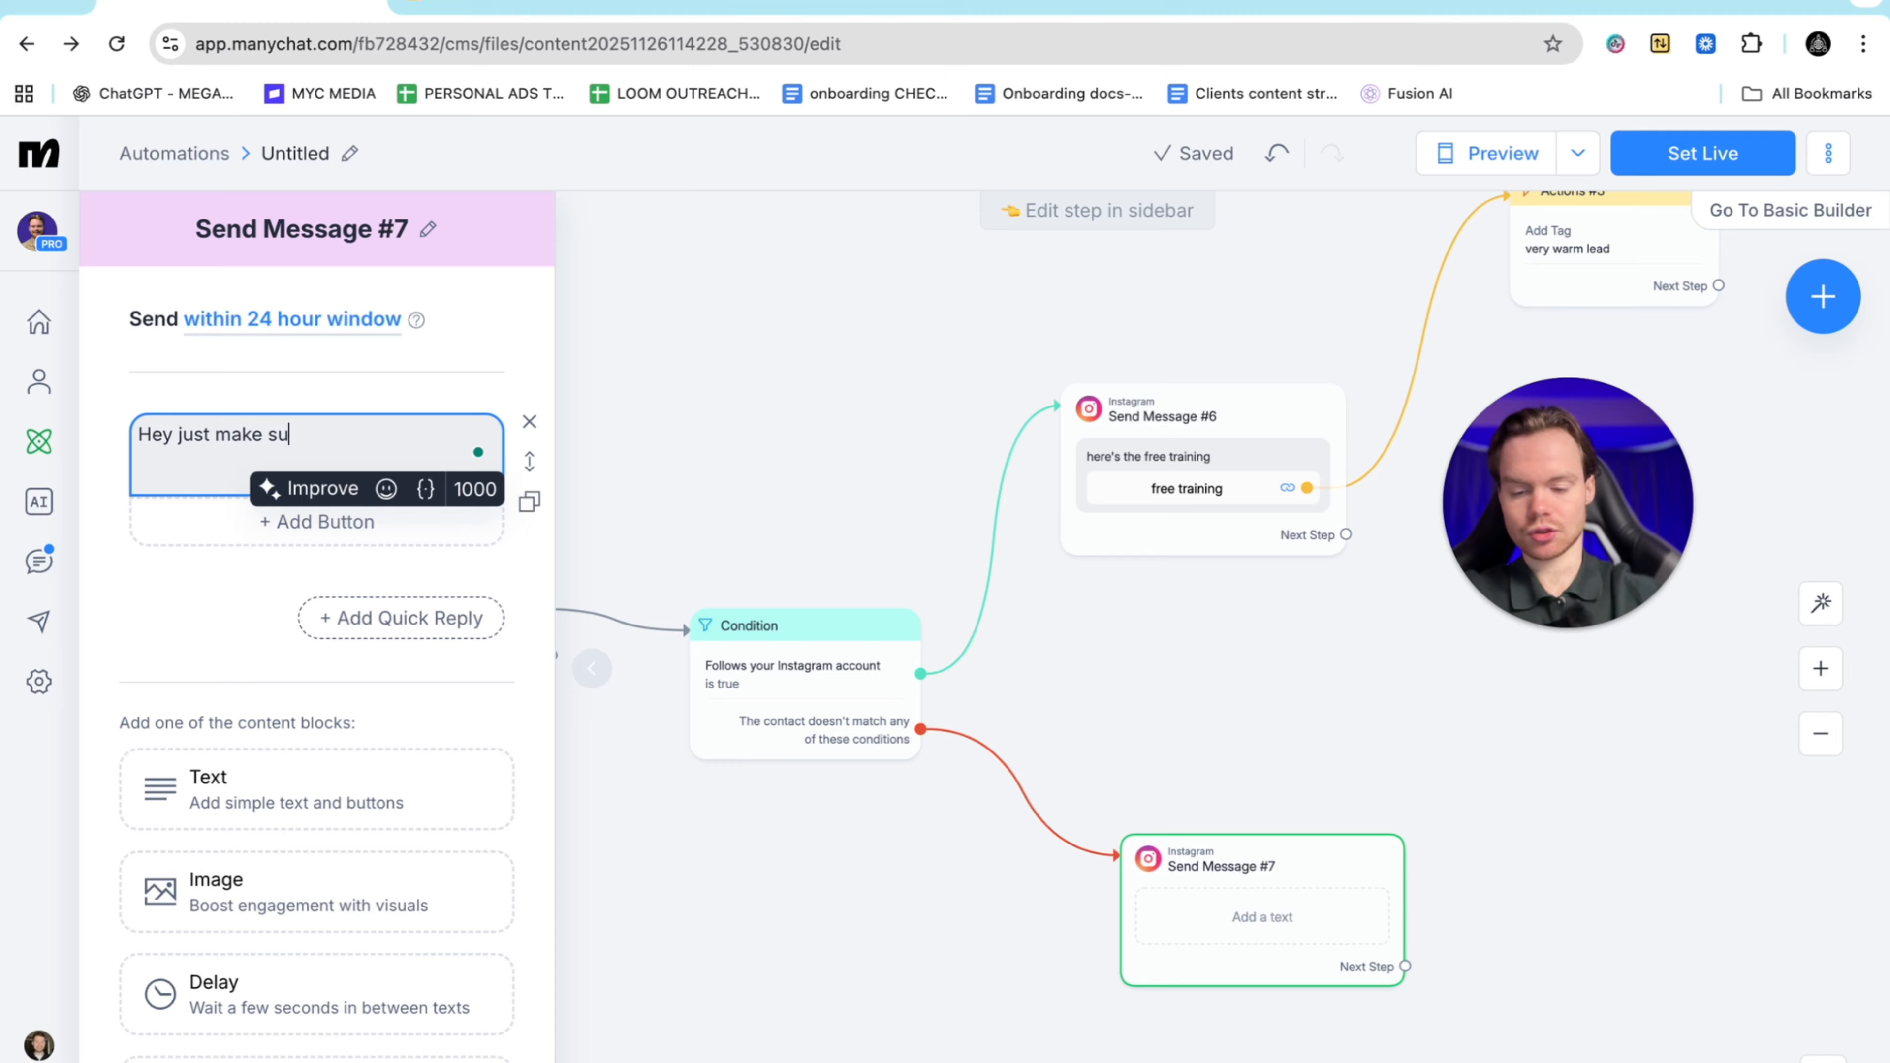
type("re you're fol")
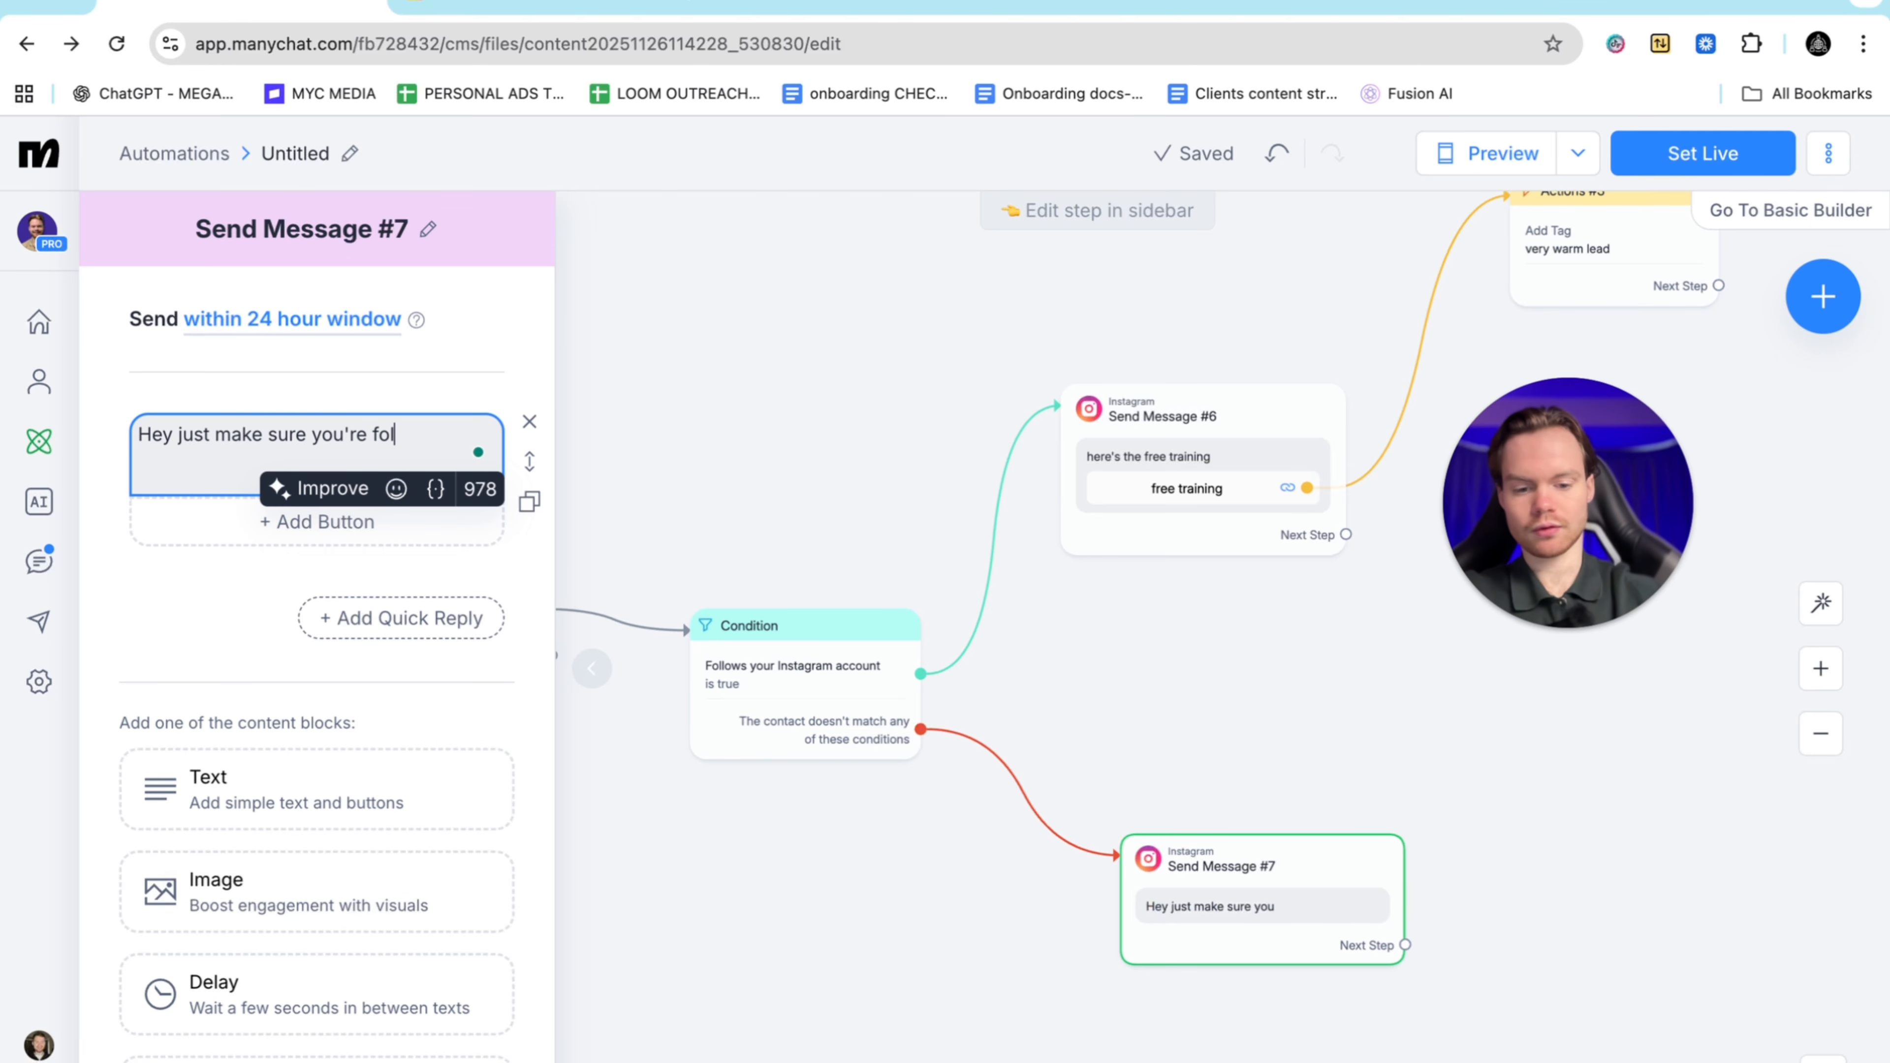
type("lowing ")
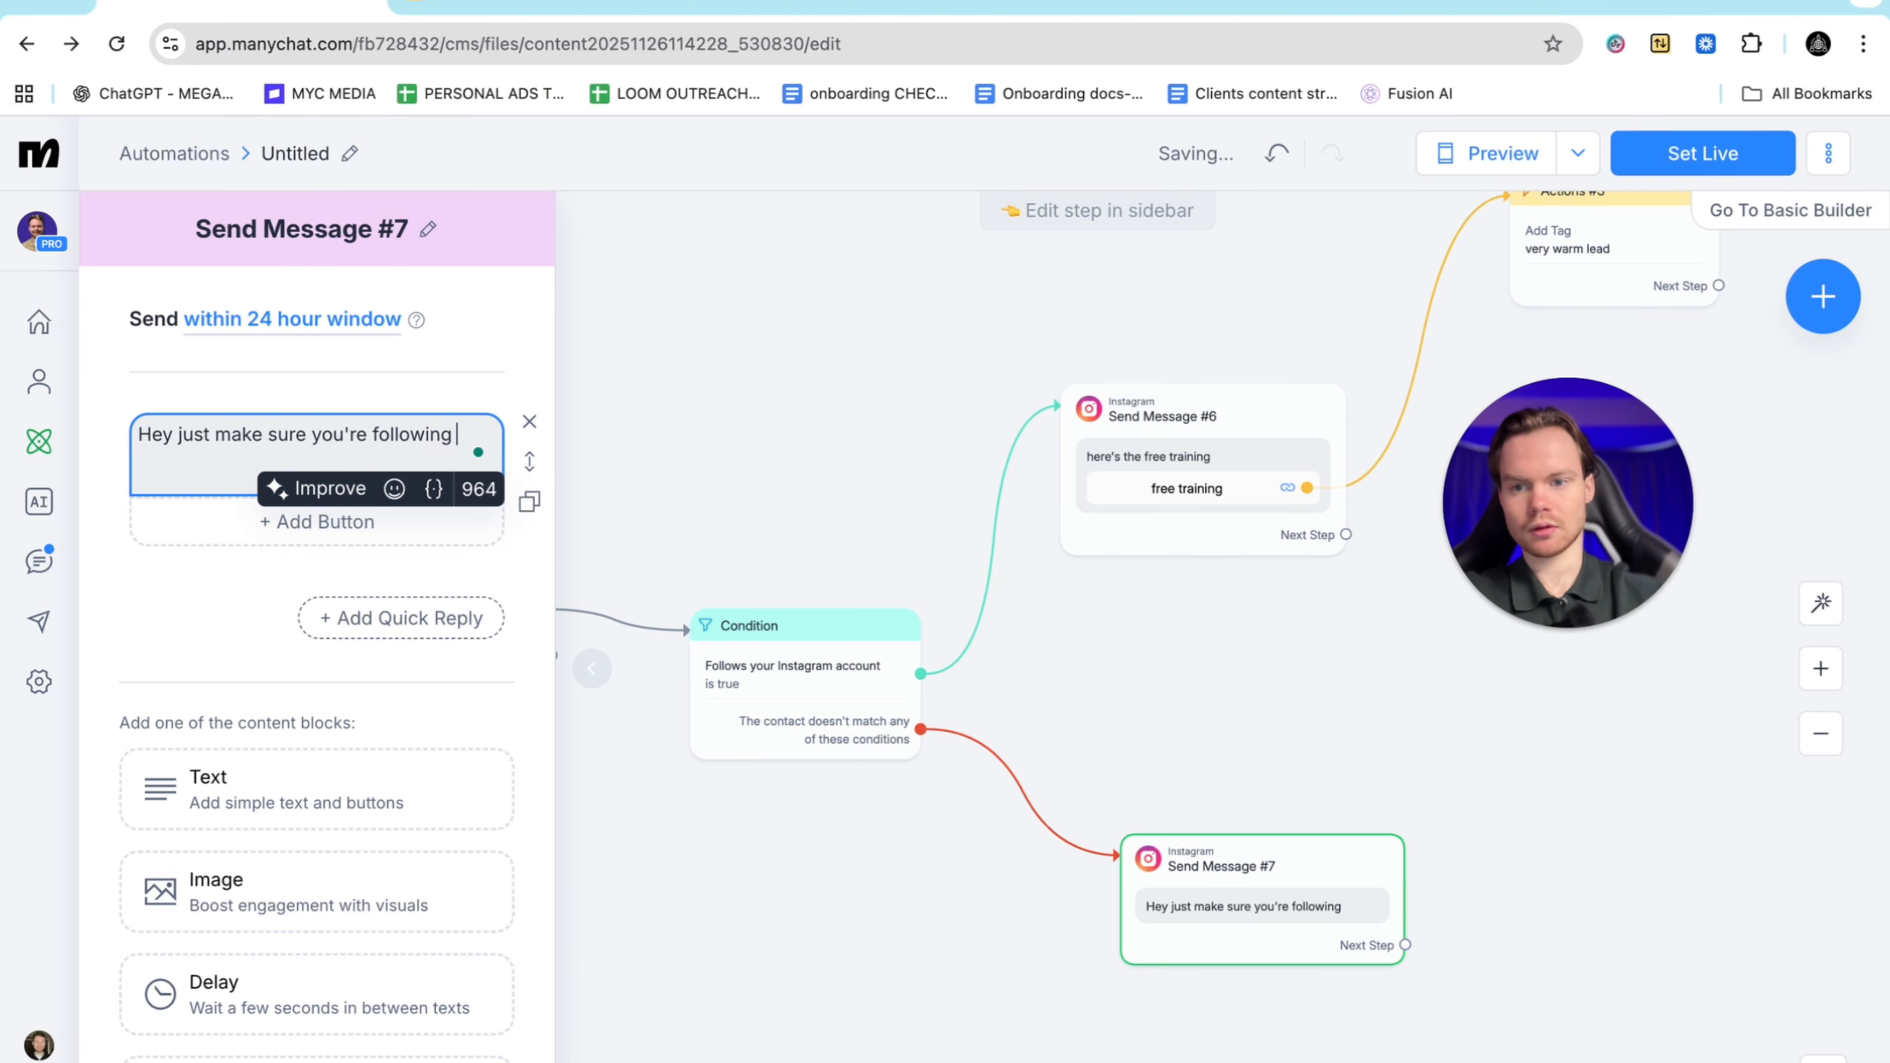
type("me")
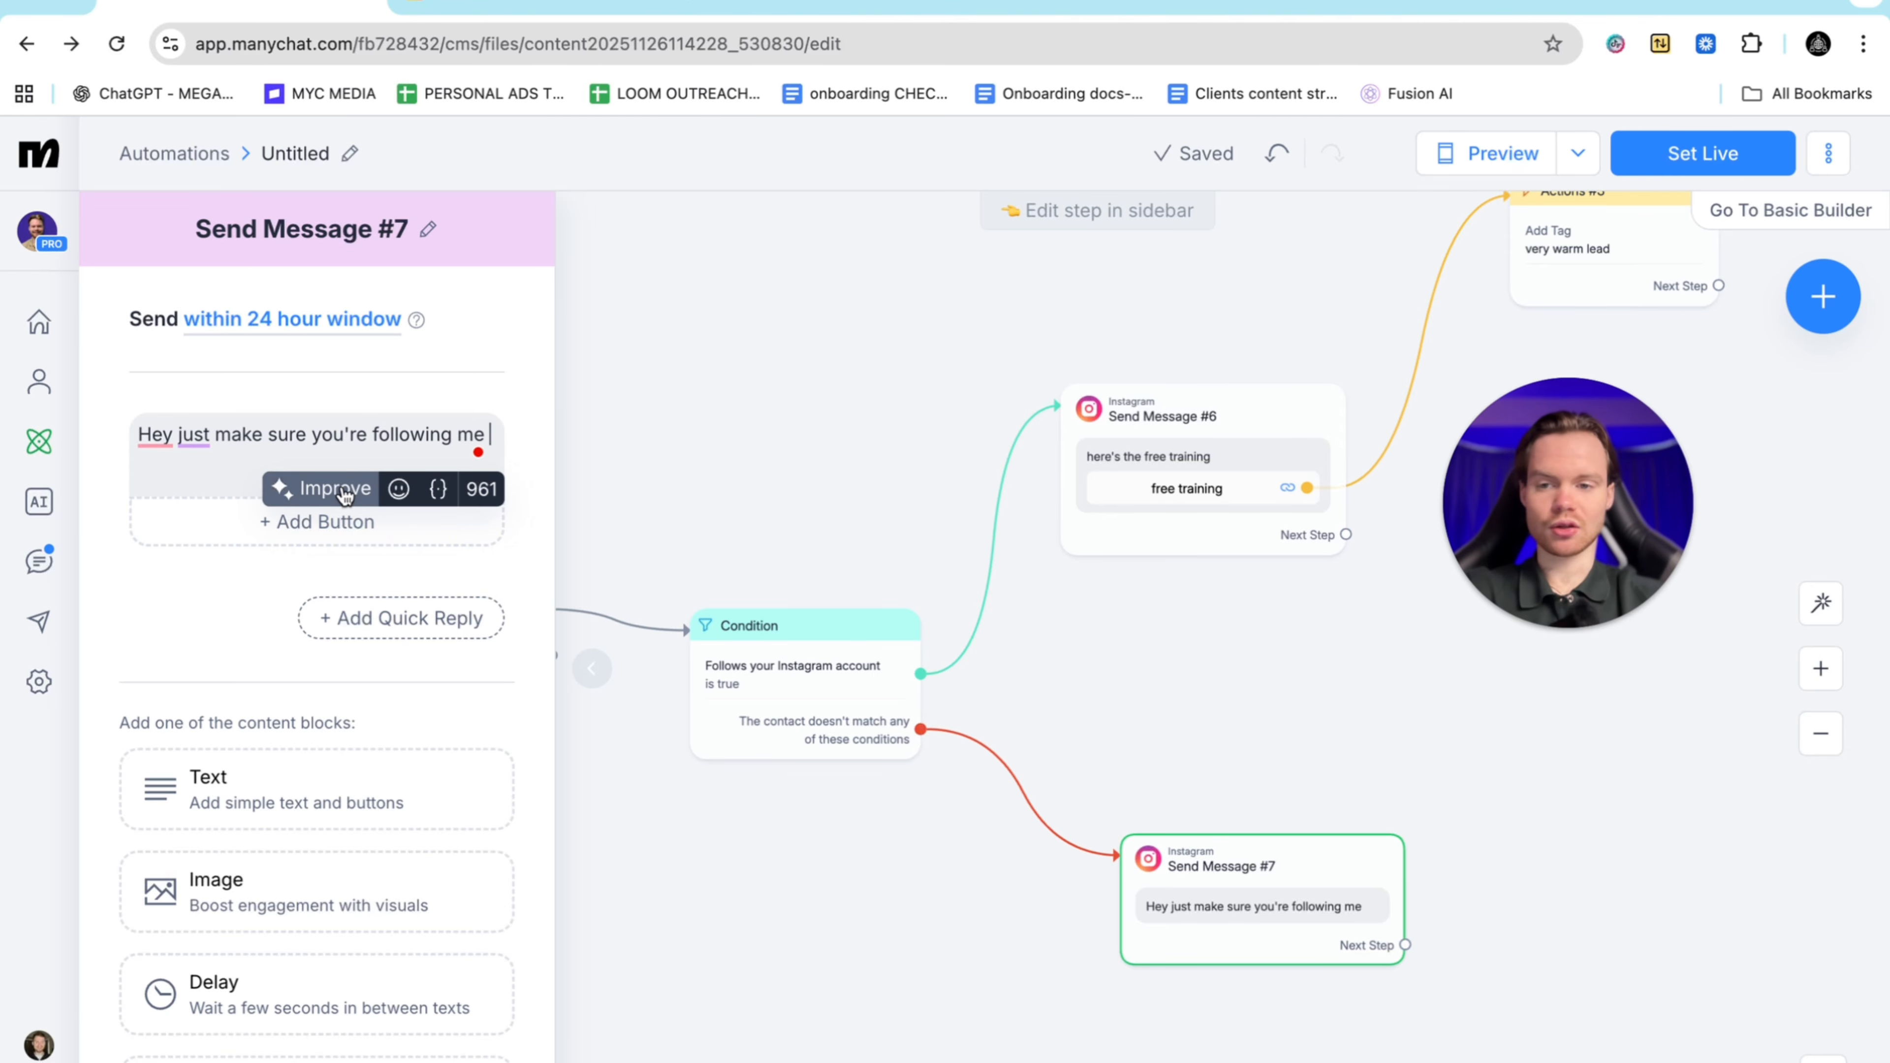
left_click(263, 462)
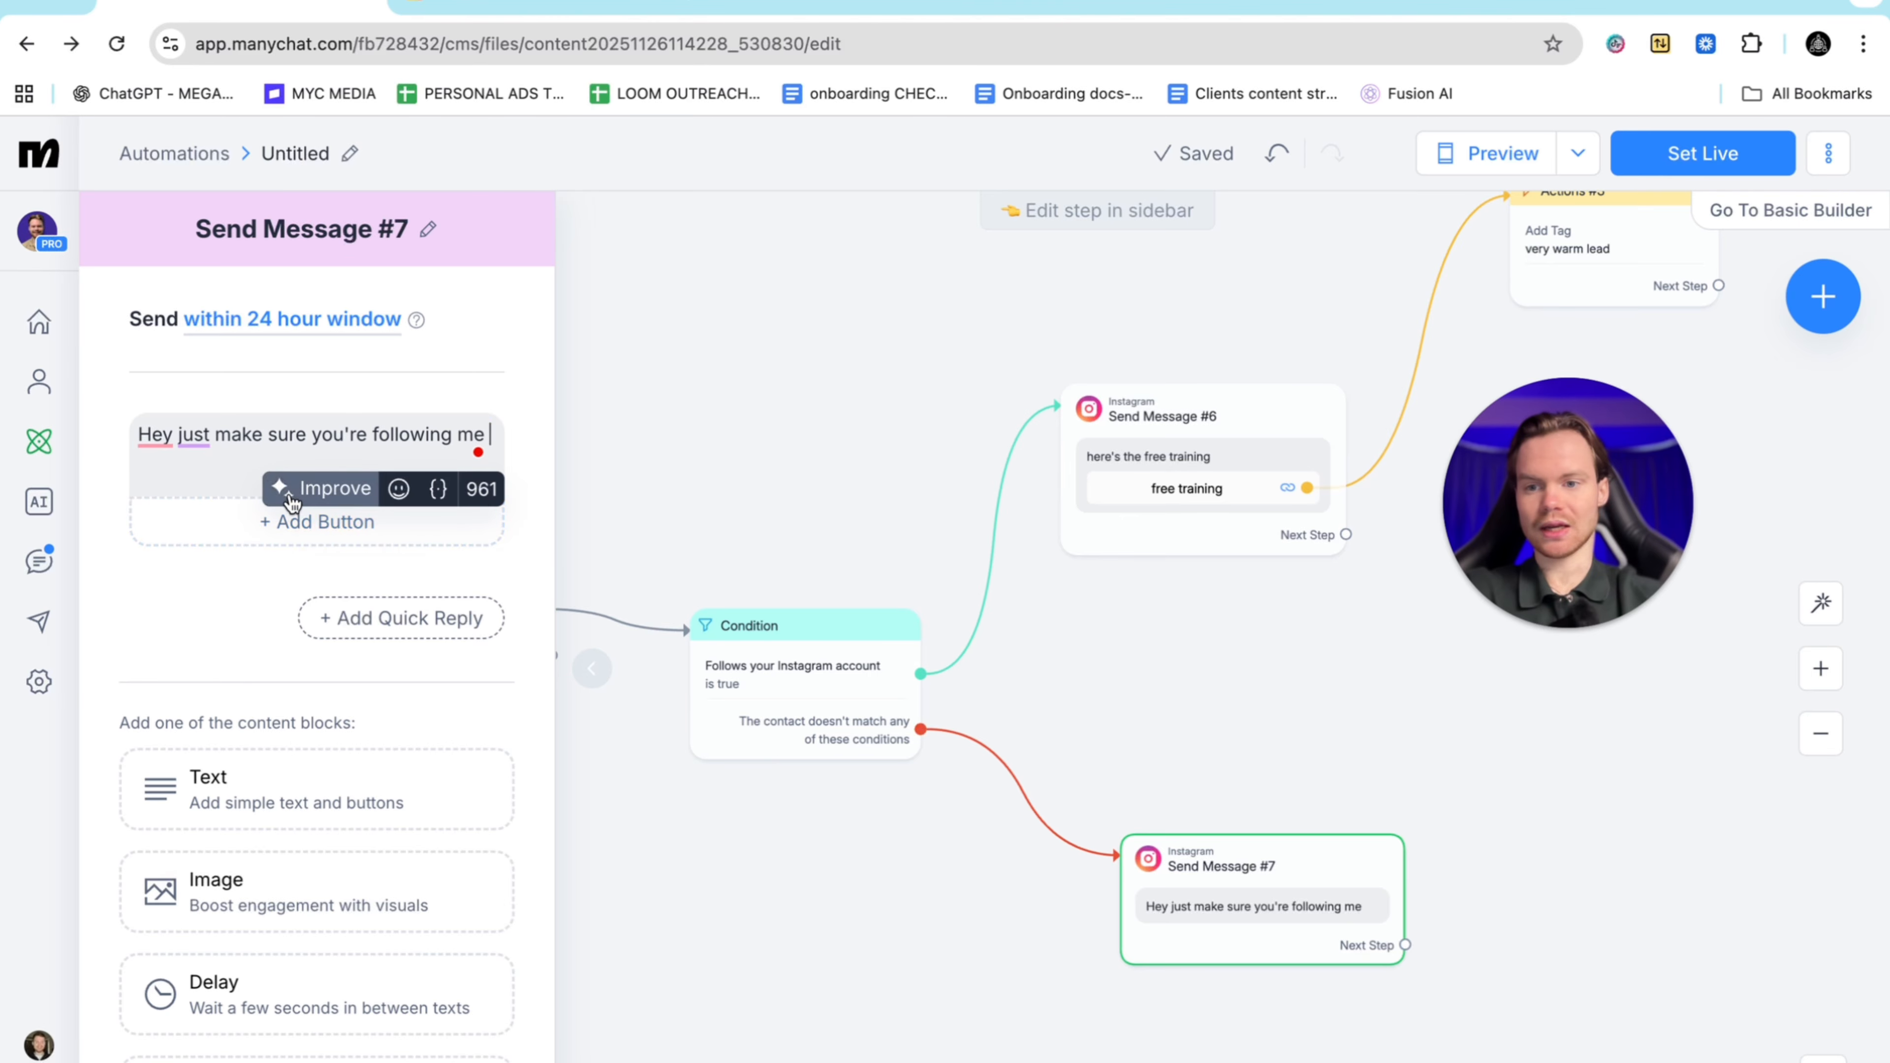
Add an 'I am following now' button to Send Message #7 that leads to a new condition
left_click(248, 524)
left_click(716, 828)
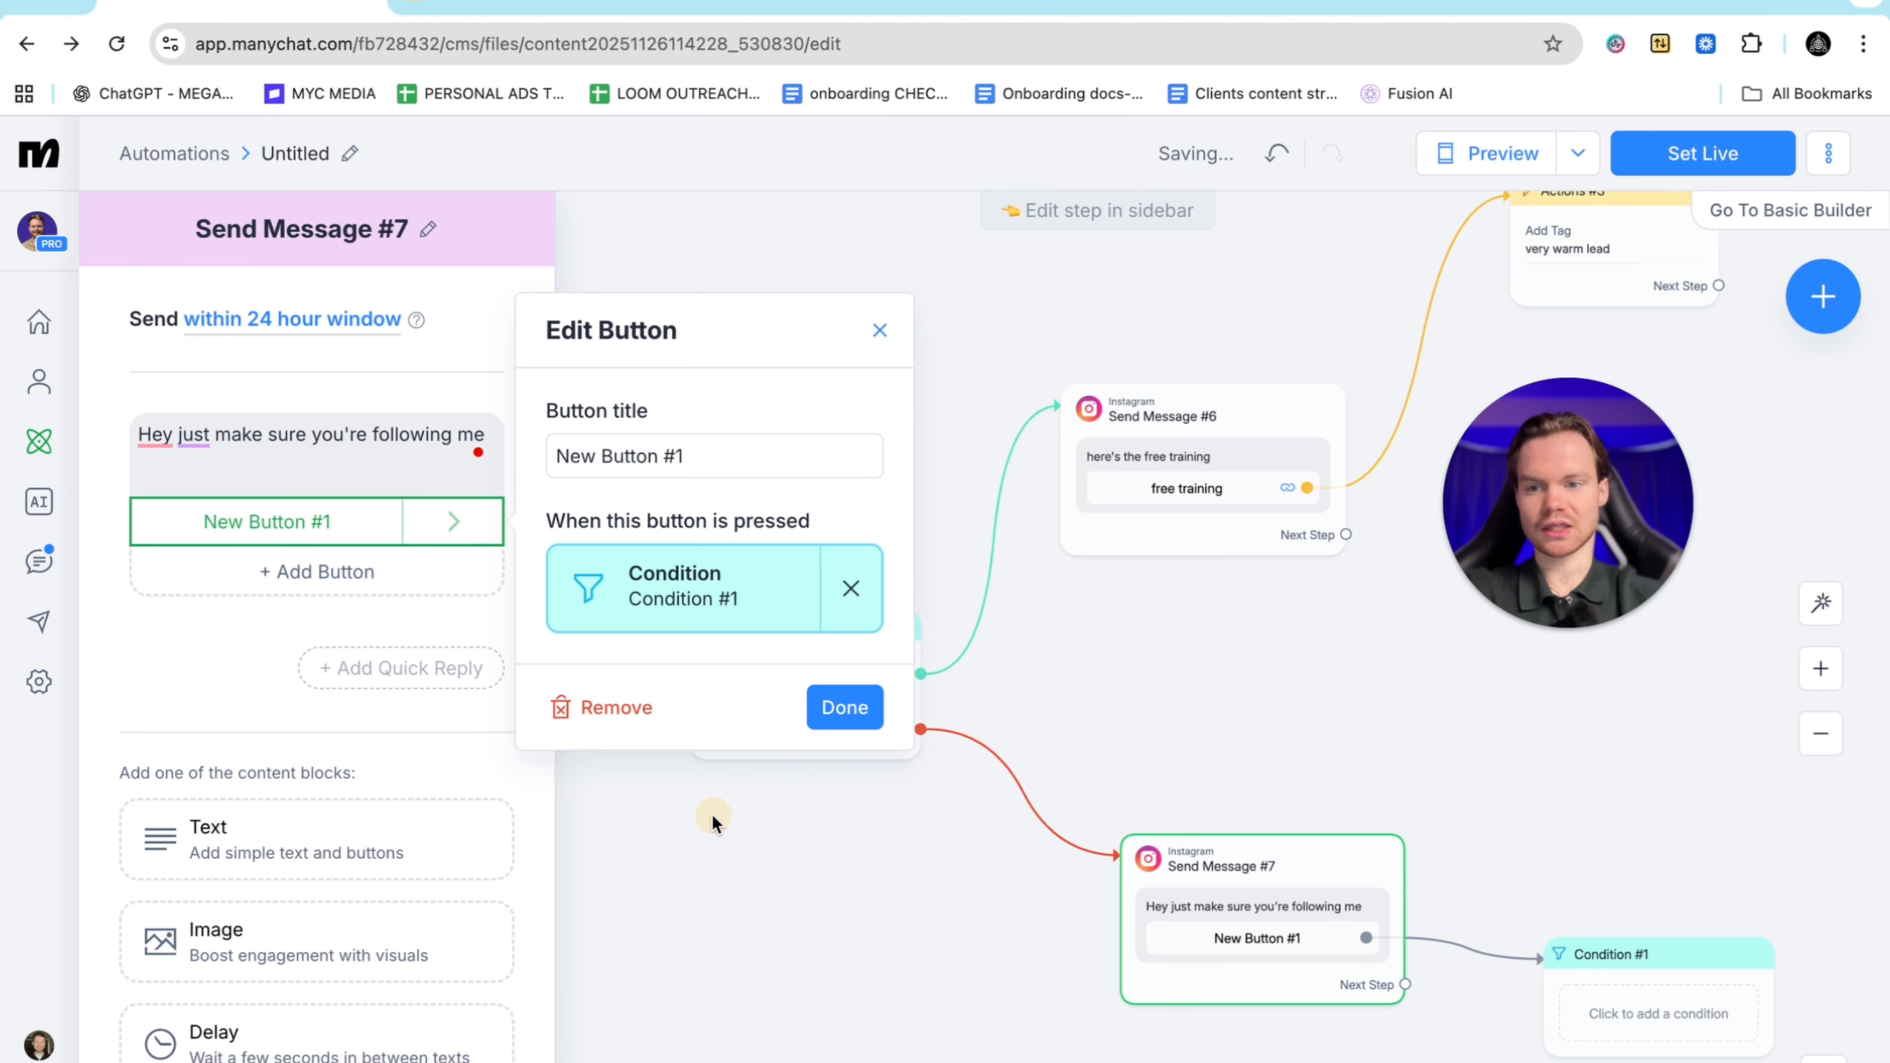
triple_click(734, 450)
key("BackSpace")
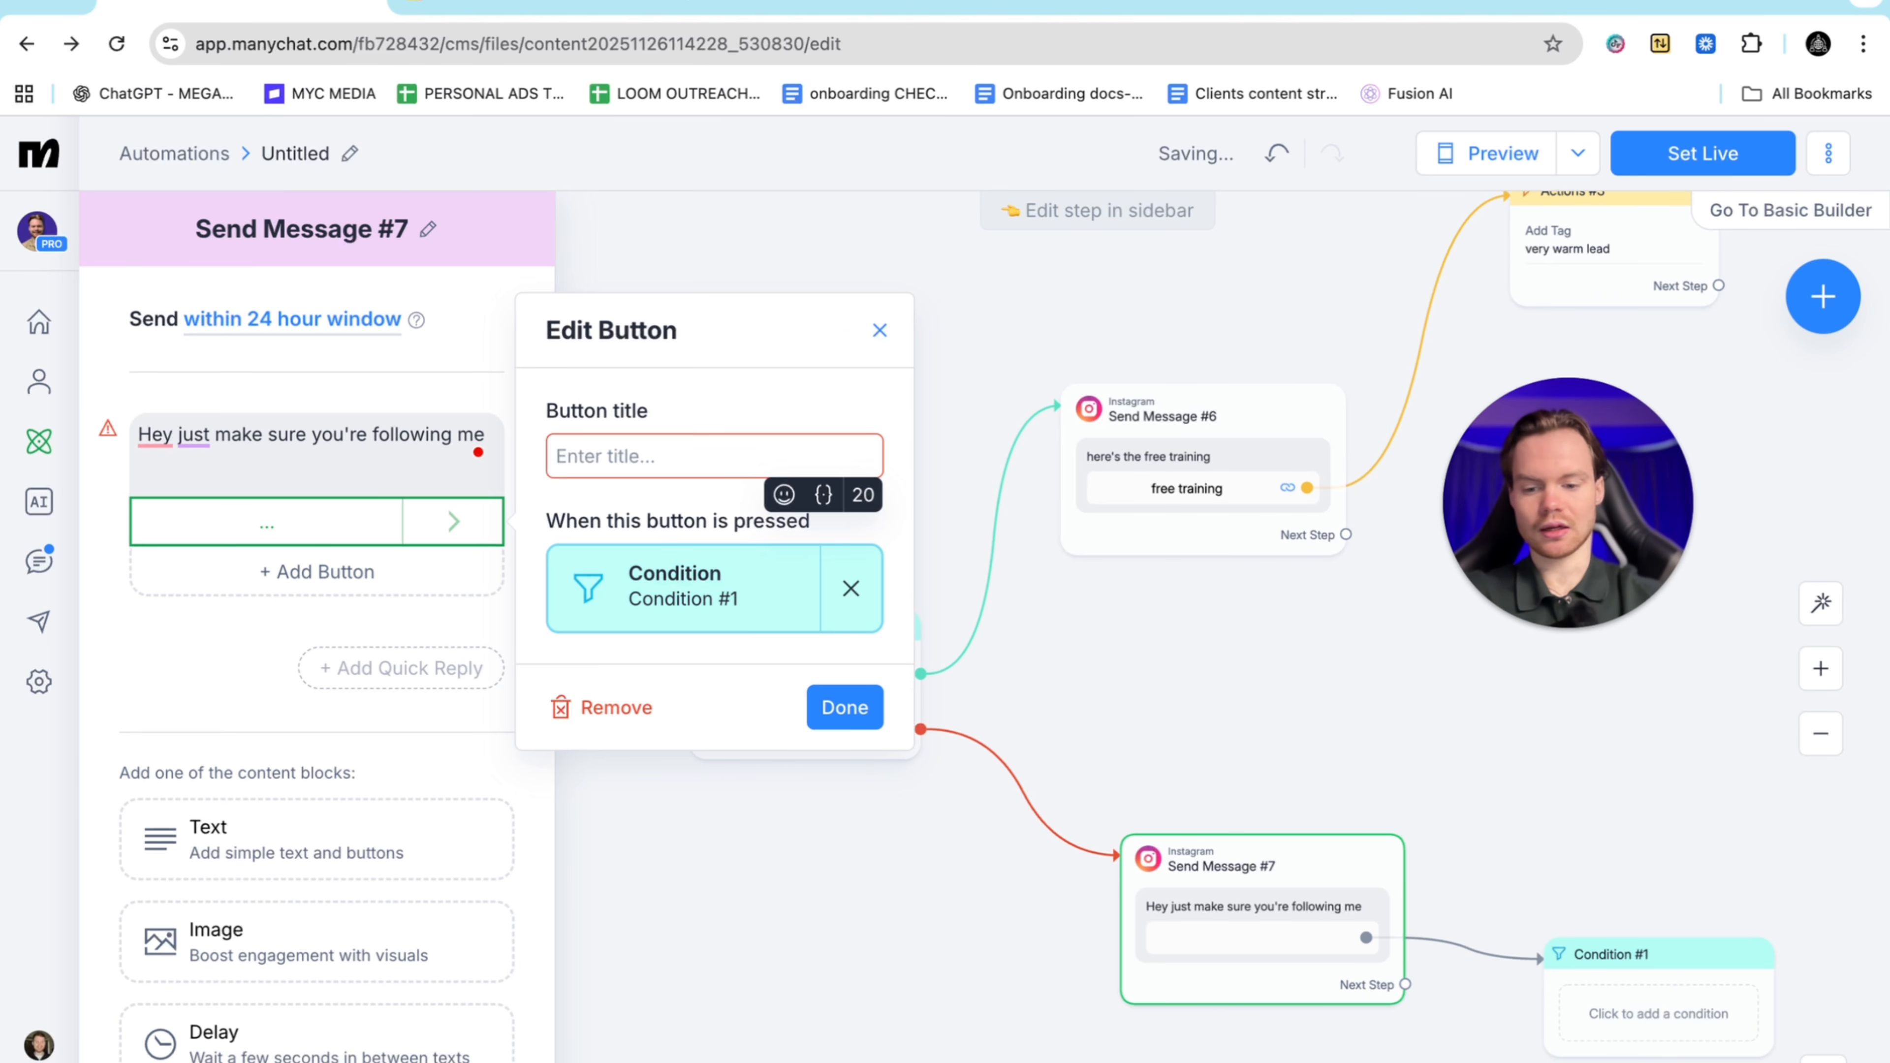
type("I am fol")
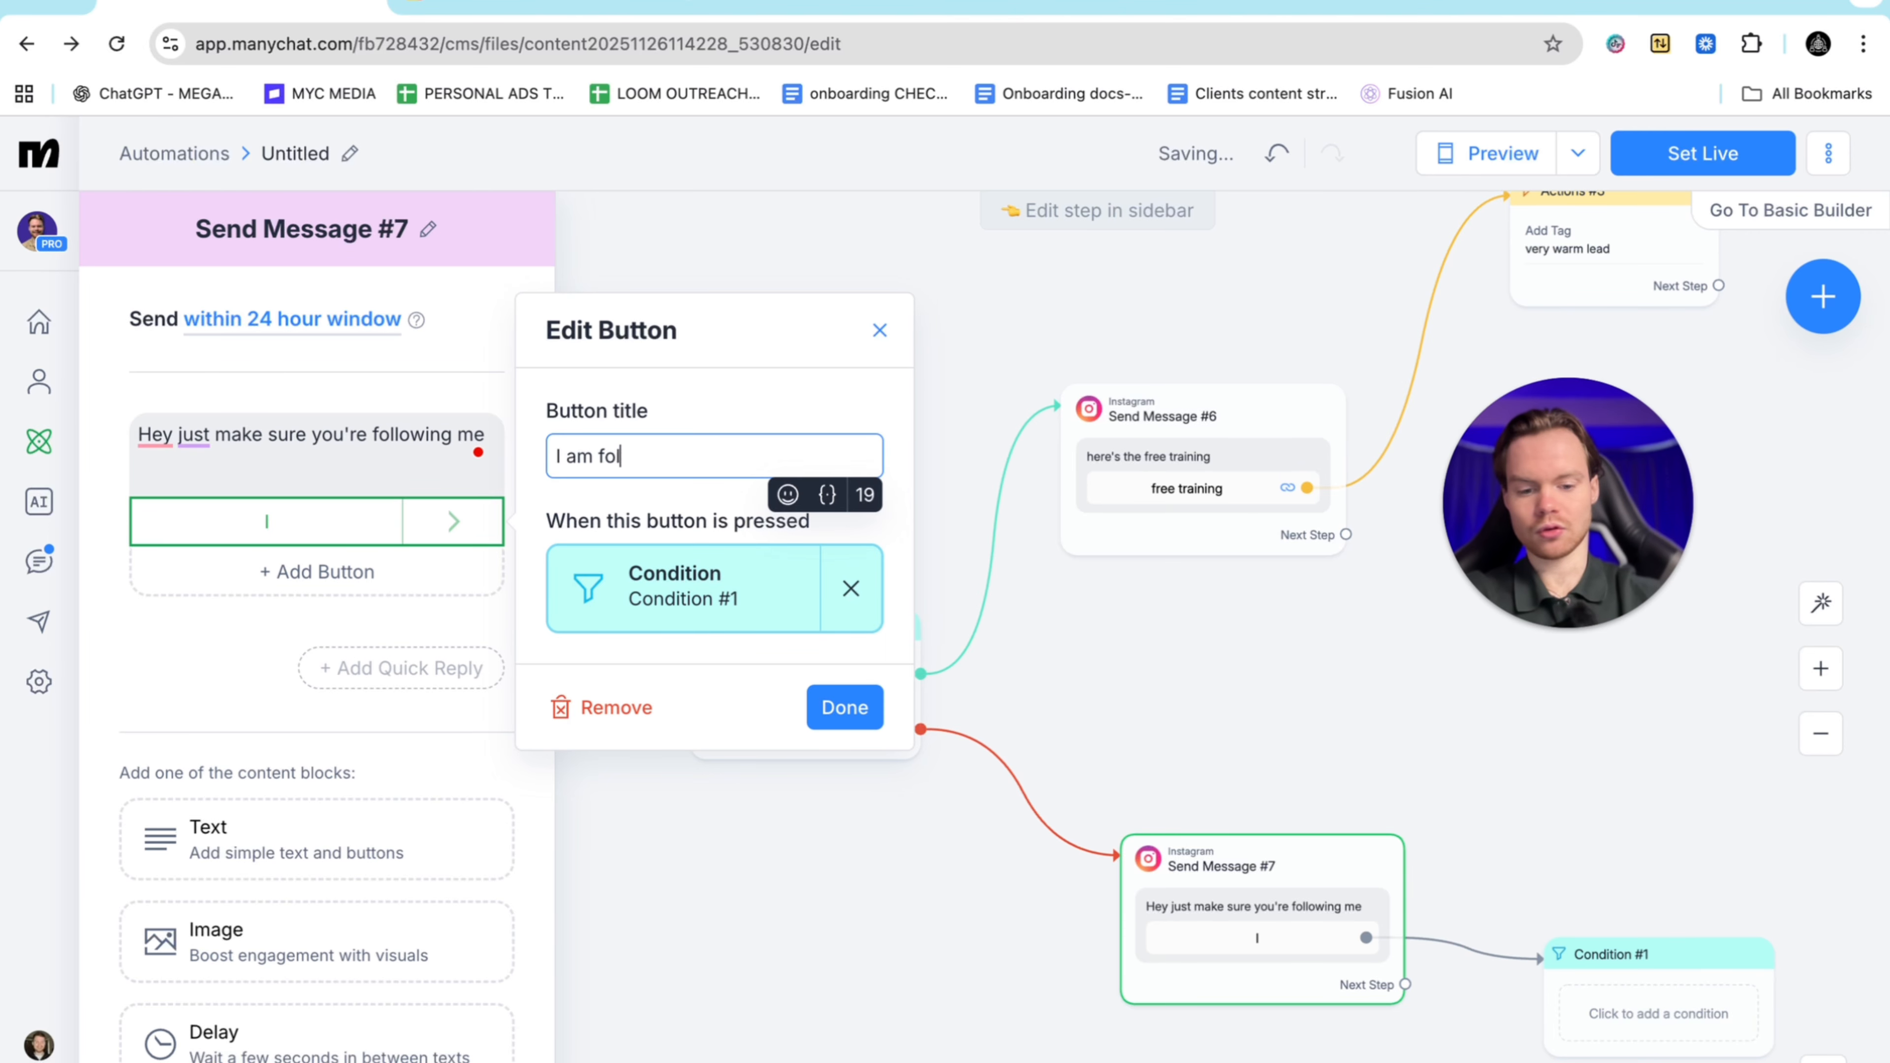
type("lowing now")
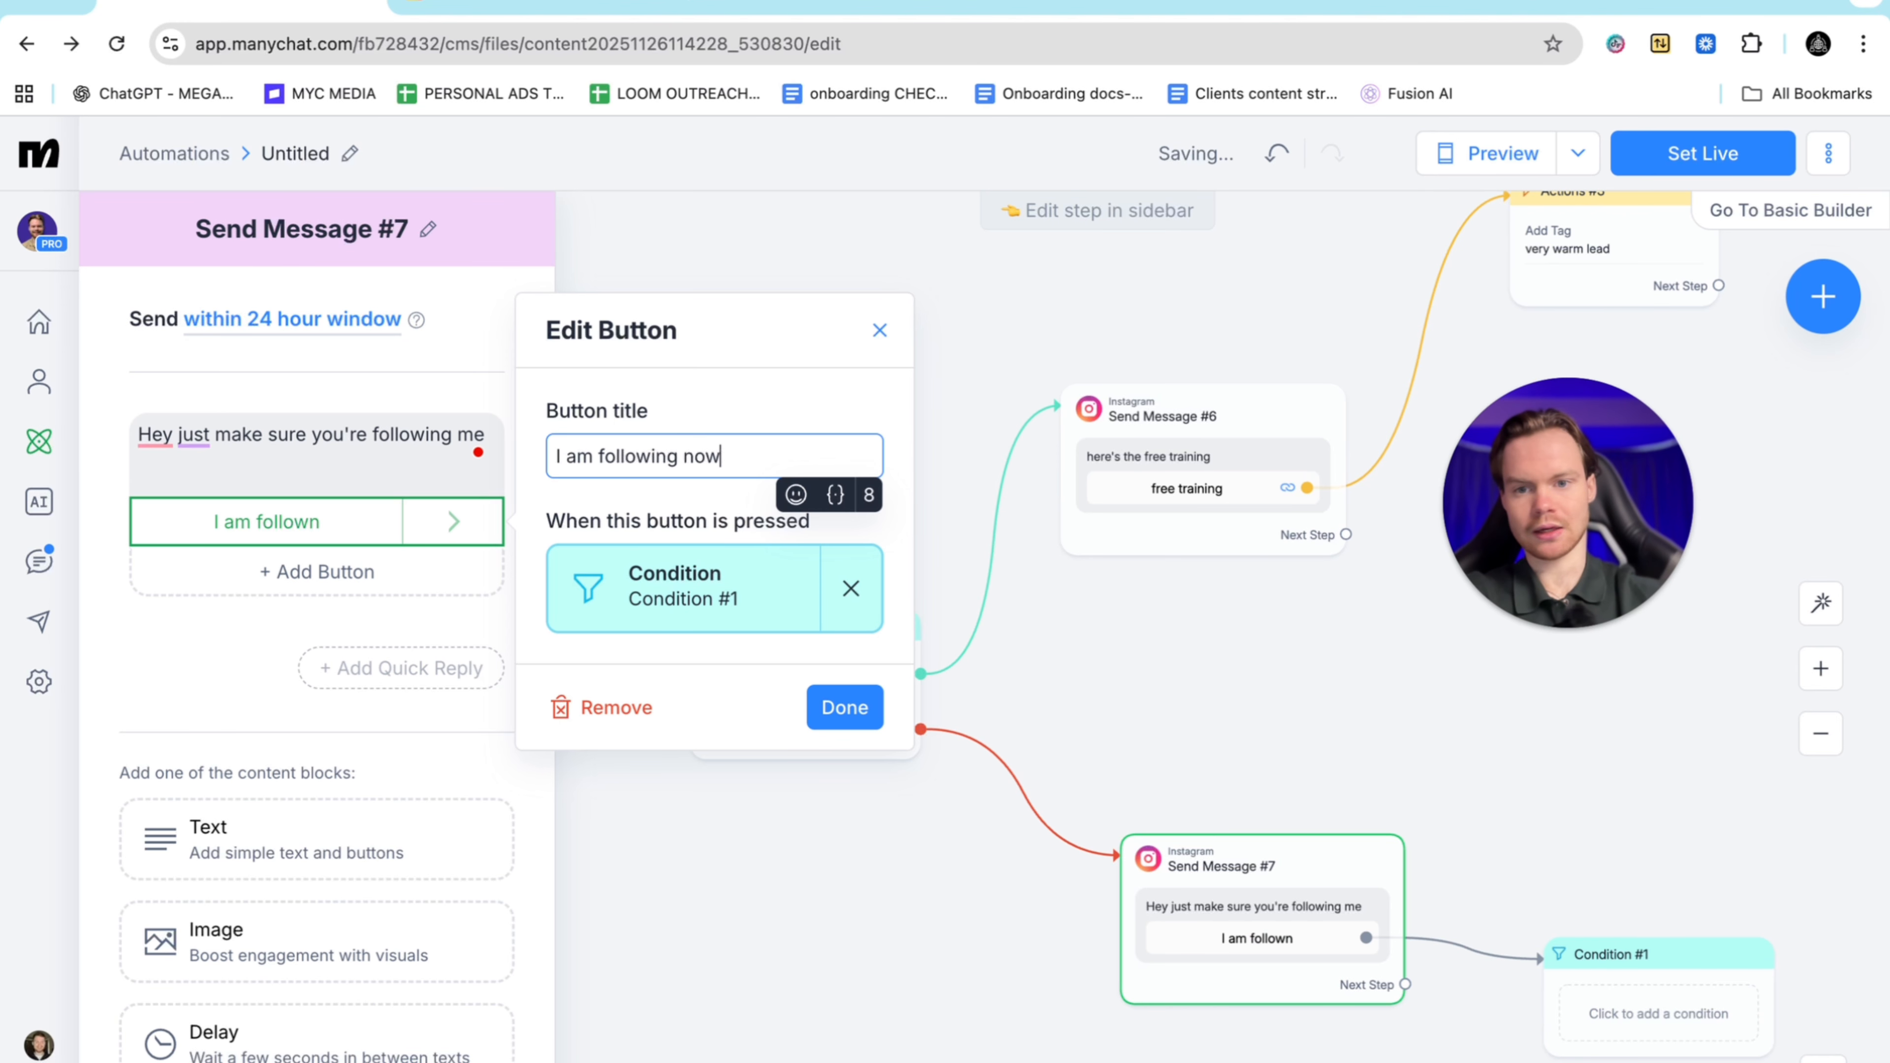
left_click(844, 708)
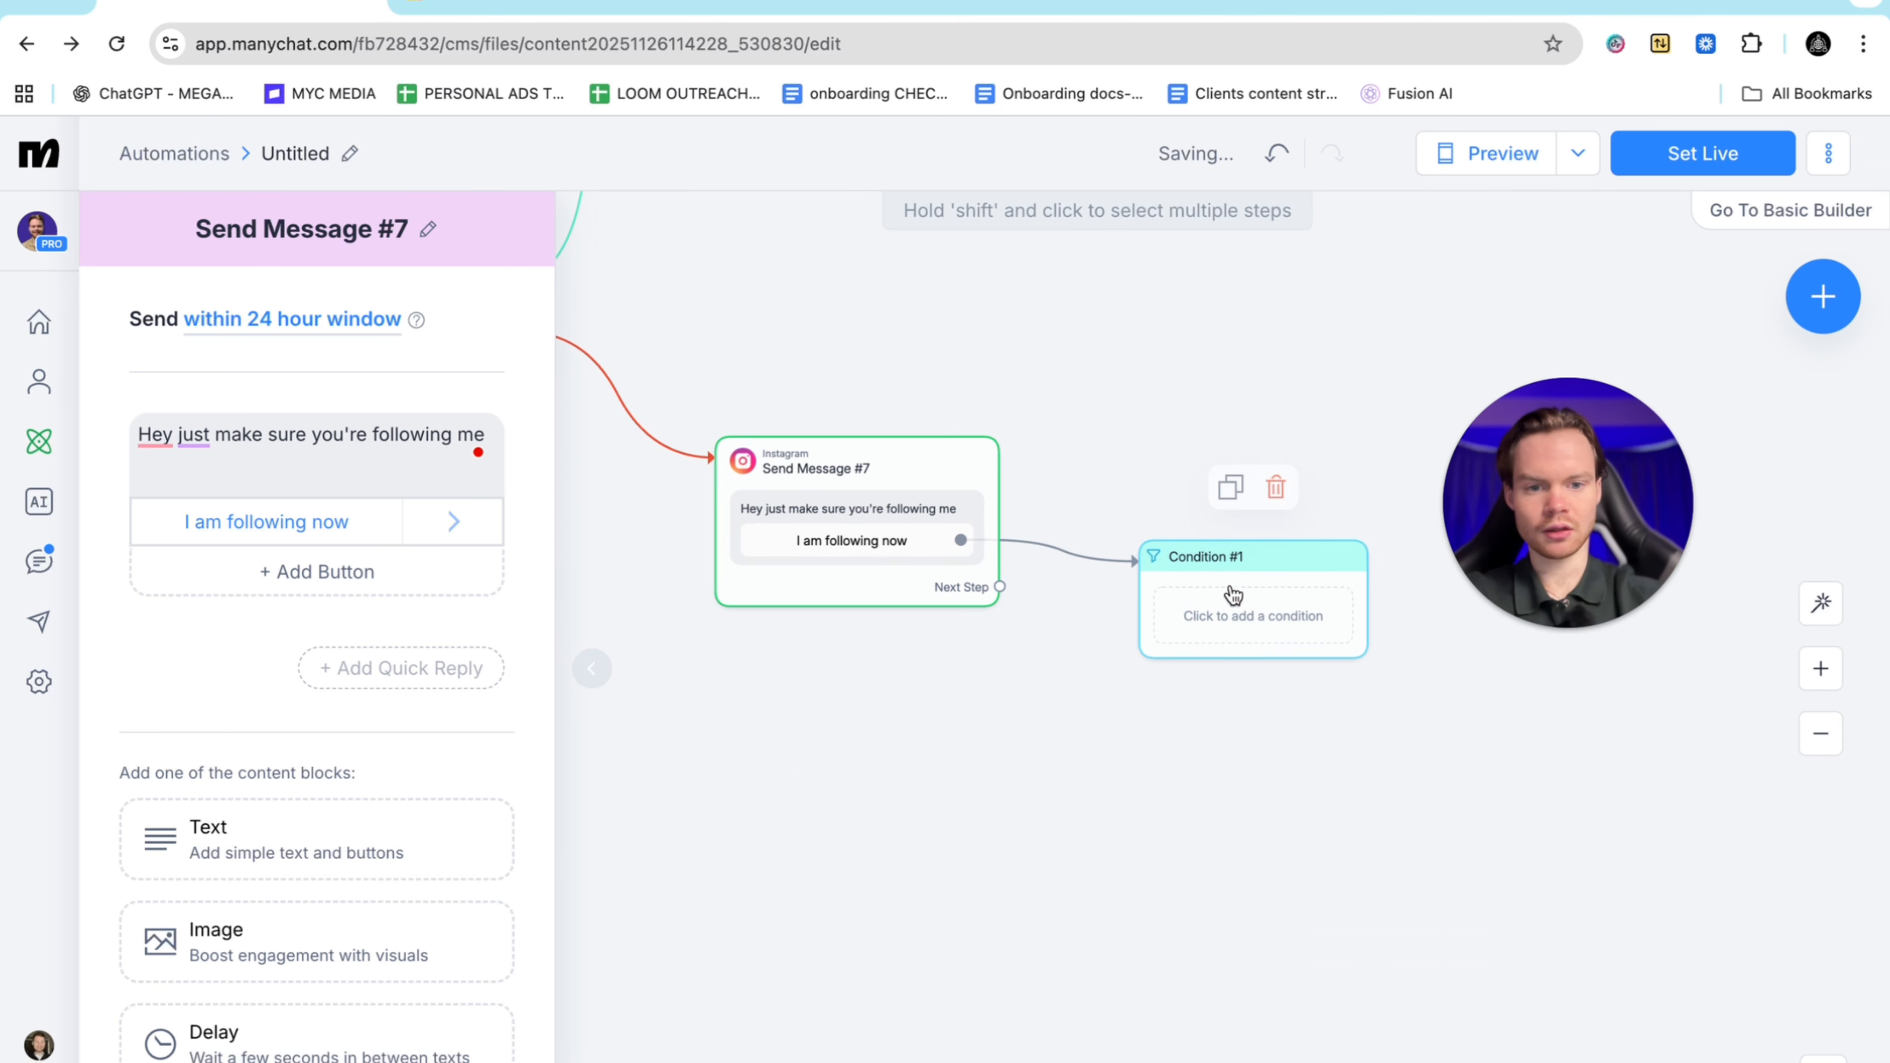
Make Condition #1 check Instagram following, send followers to Send Message #6, and start the false branch
left_click(1225, 605)
left_click(477, 439)
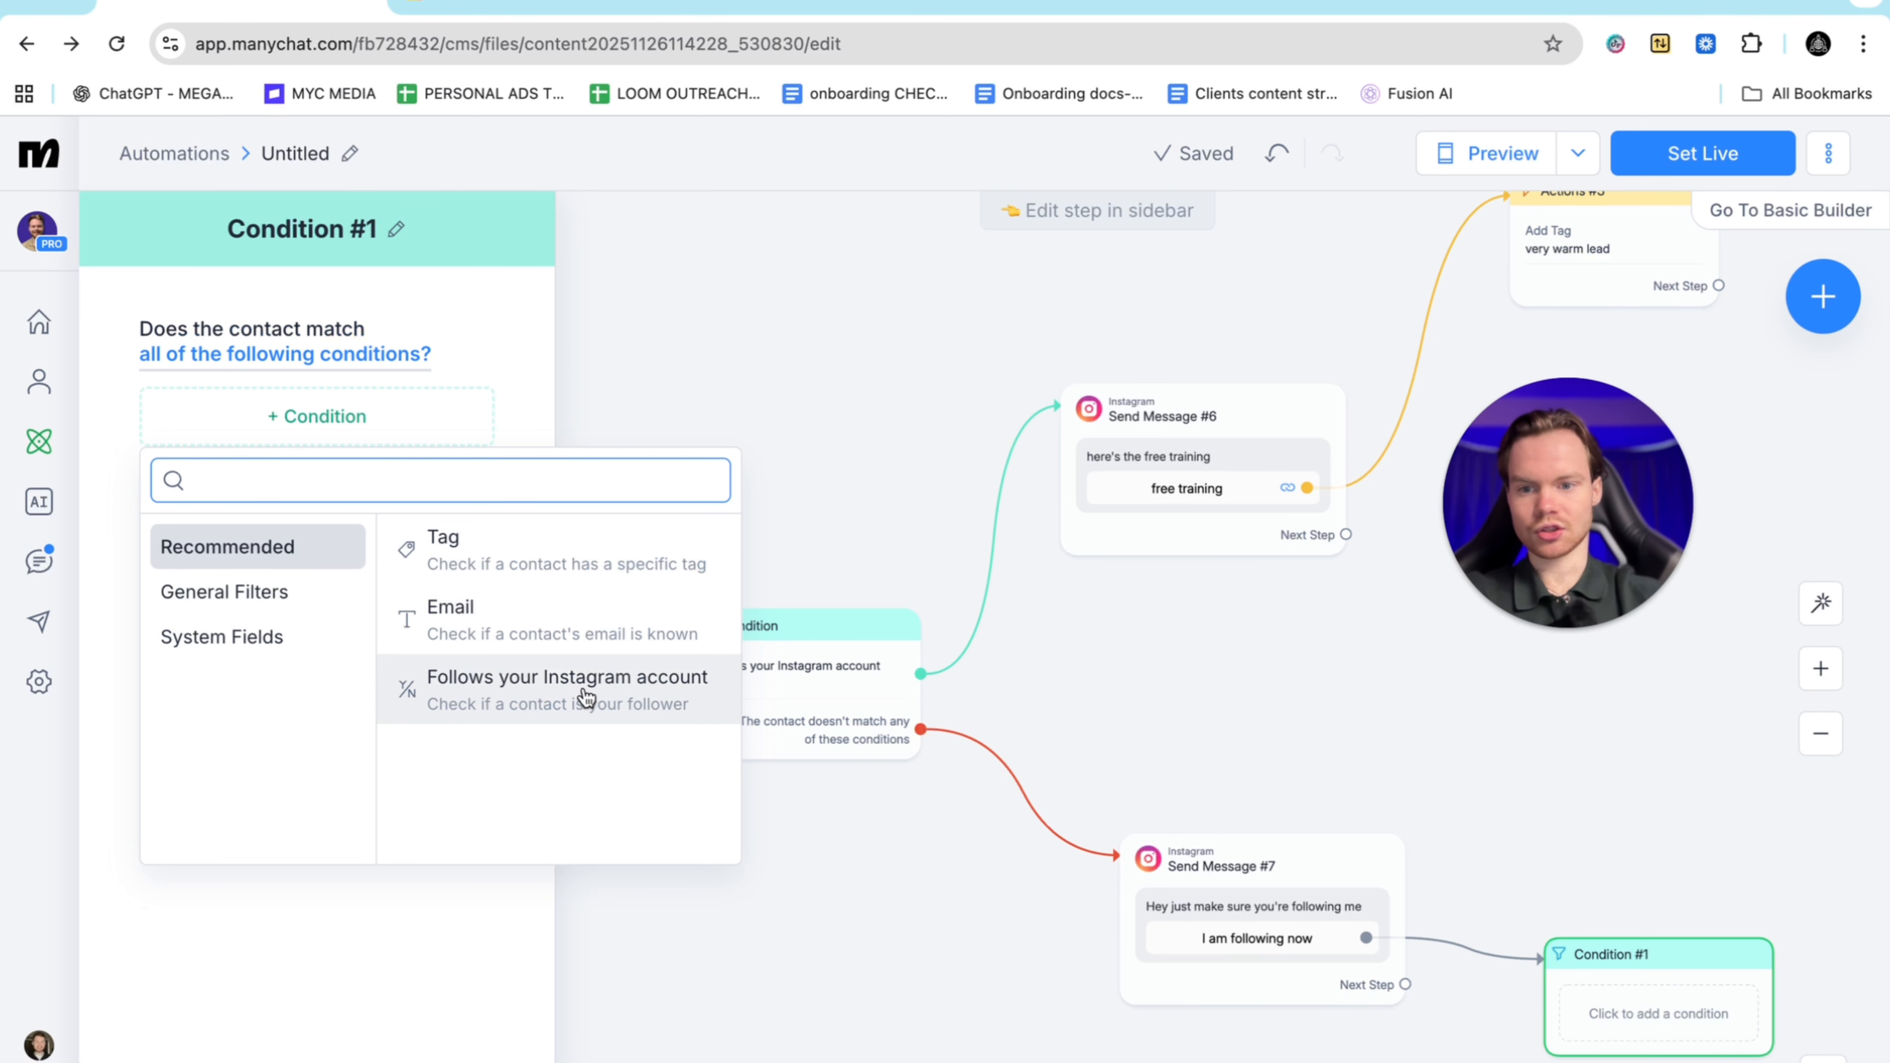
left_click(633, 688)
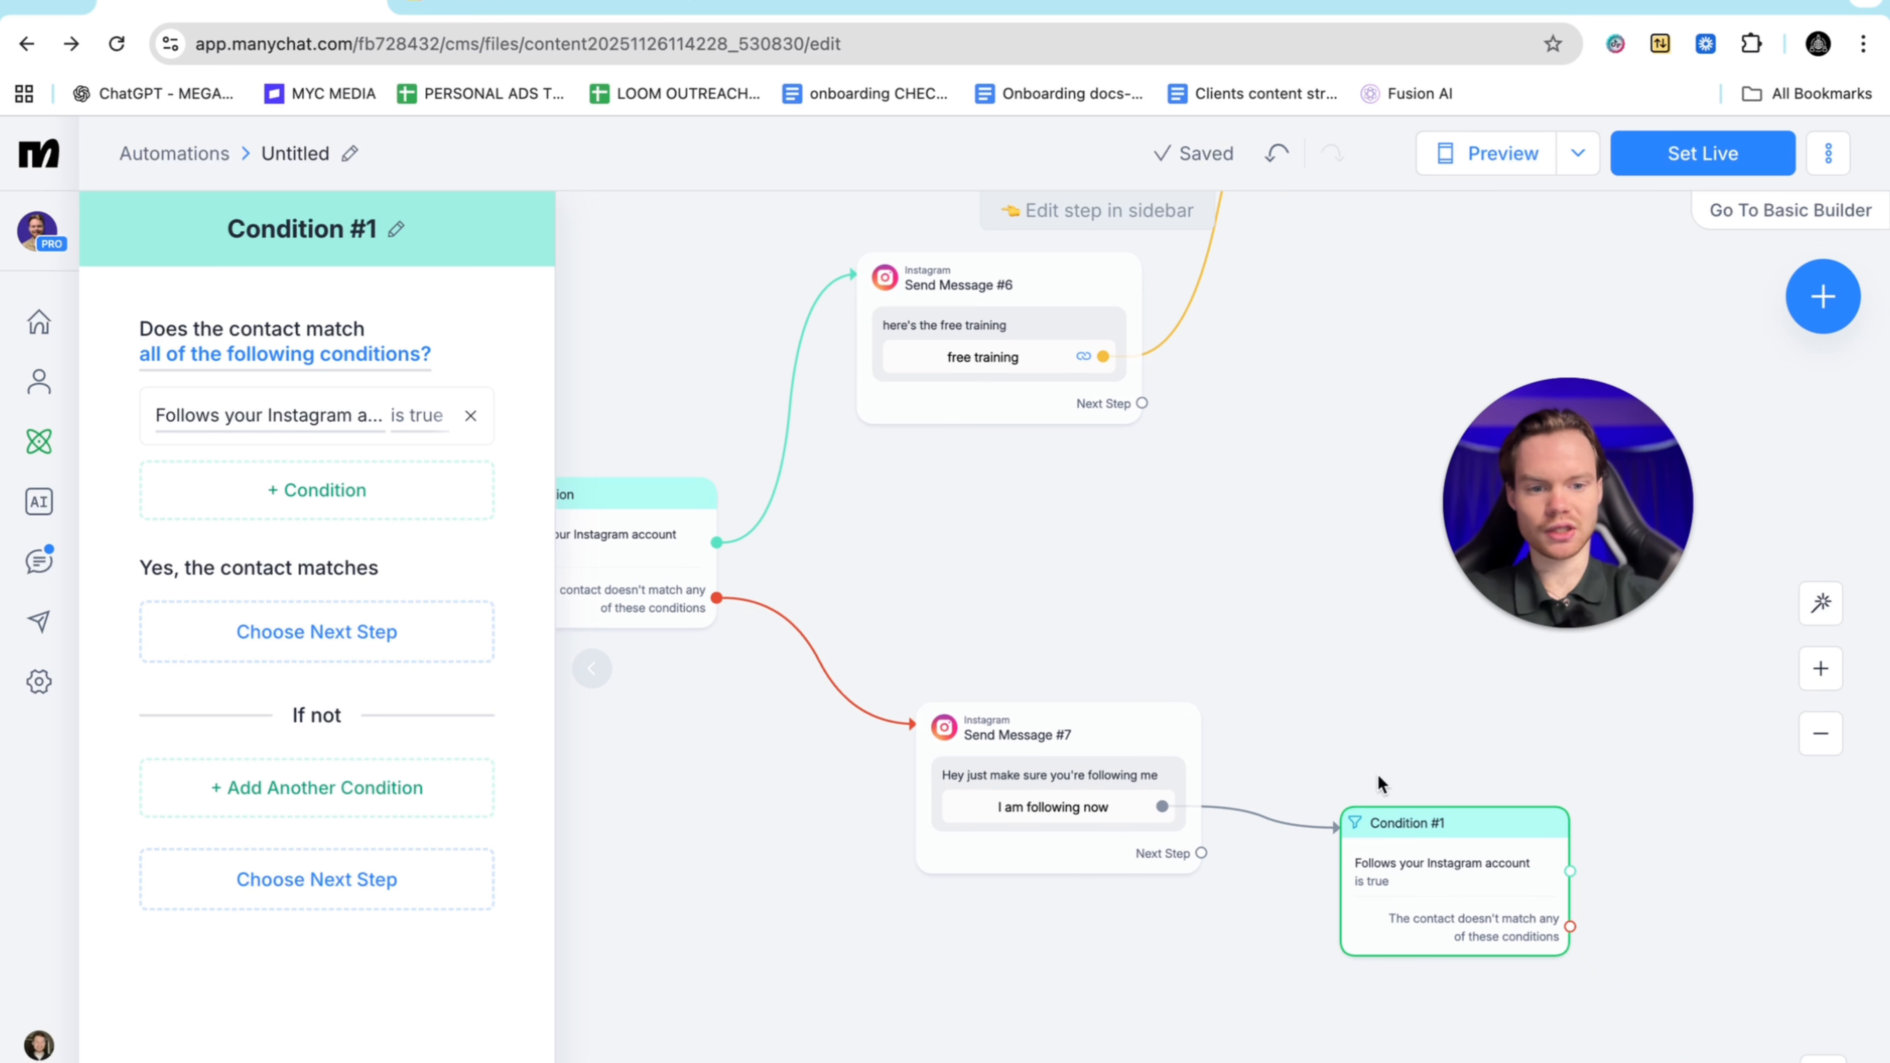
scroll(1379, 776, "right", 2)
left_click_drag(1433, 904, 818, 349)
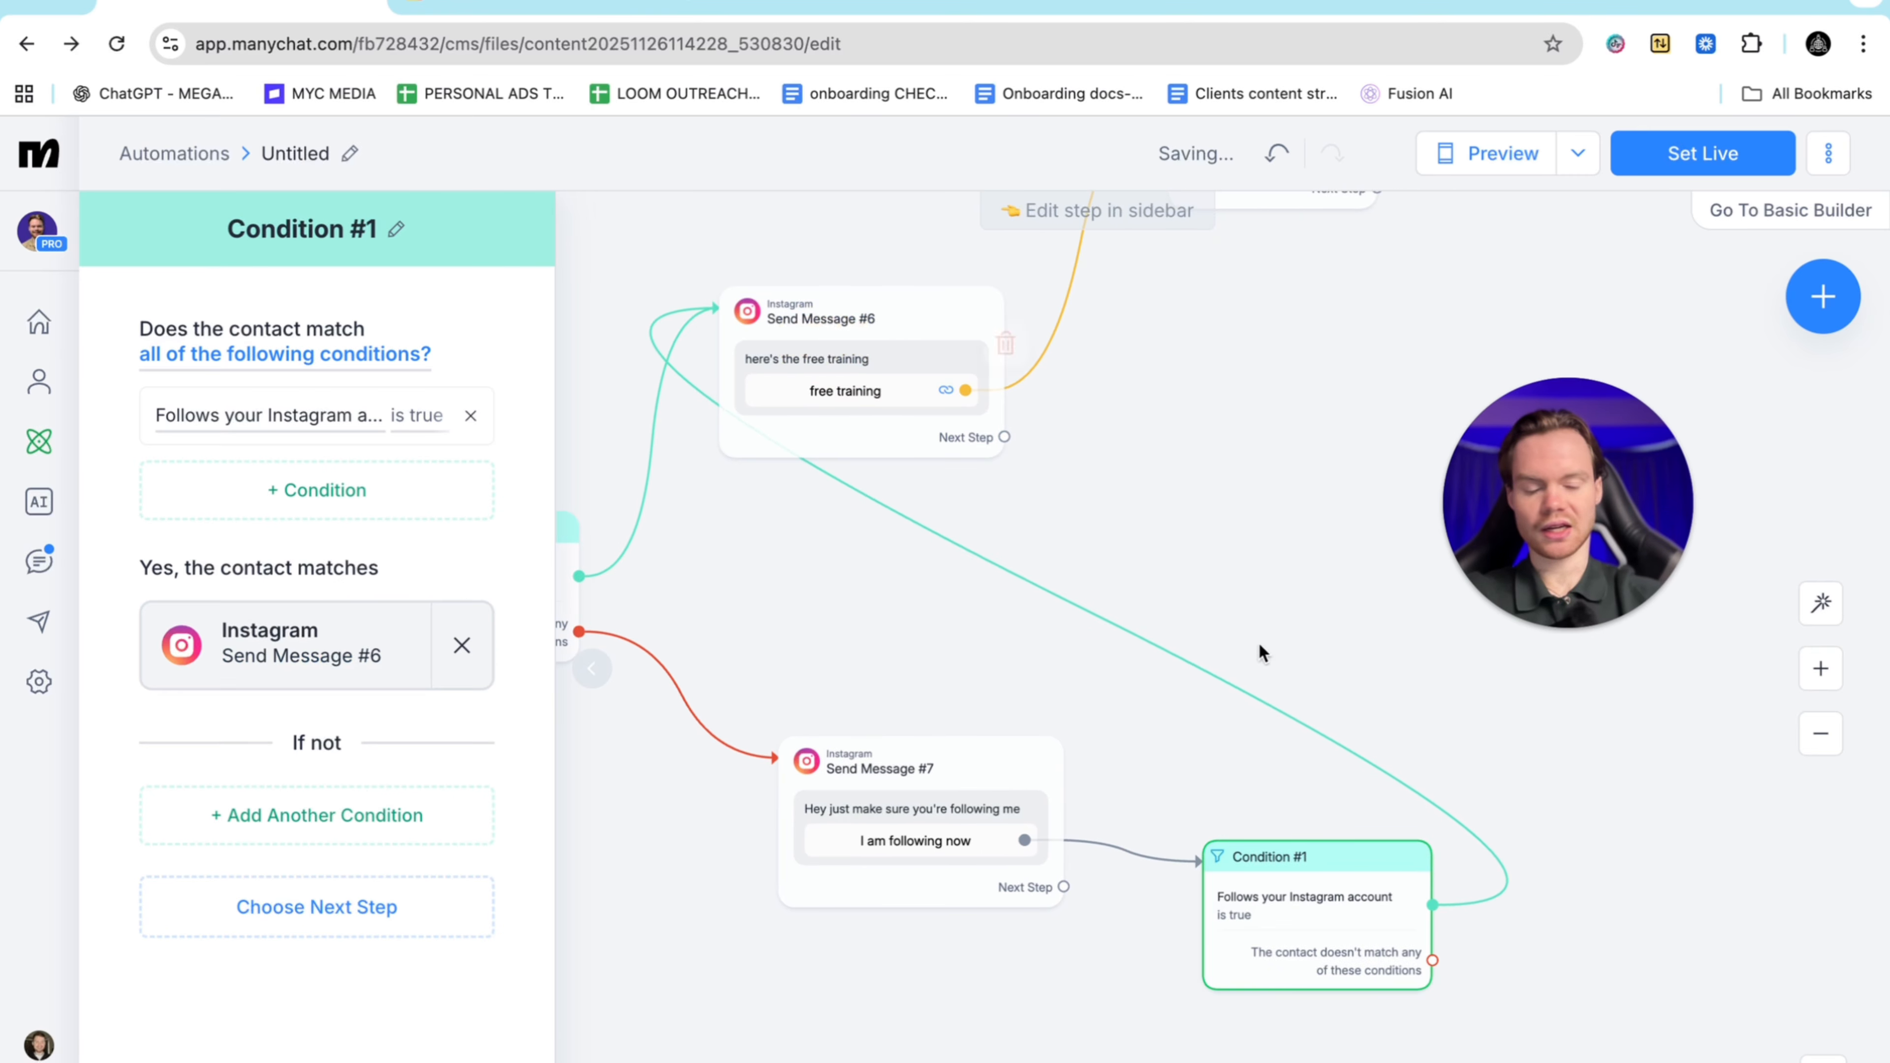
left_click_drag(1433, 961, 1657, 927)
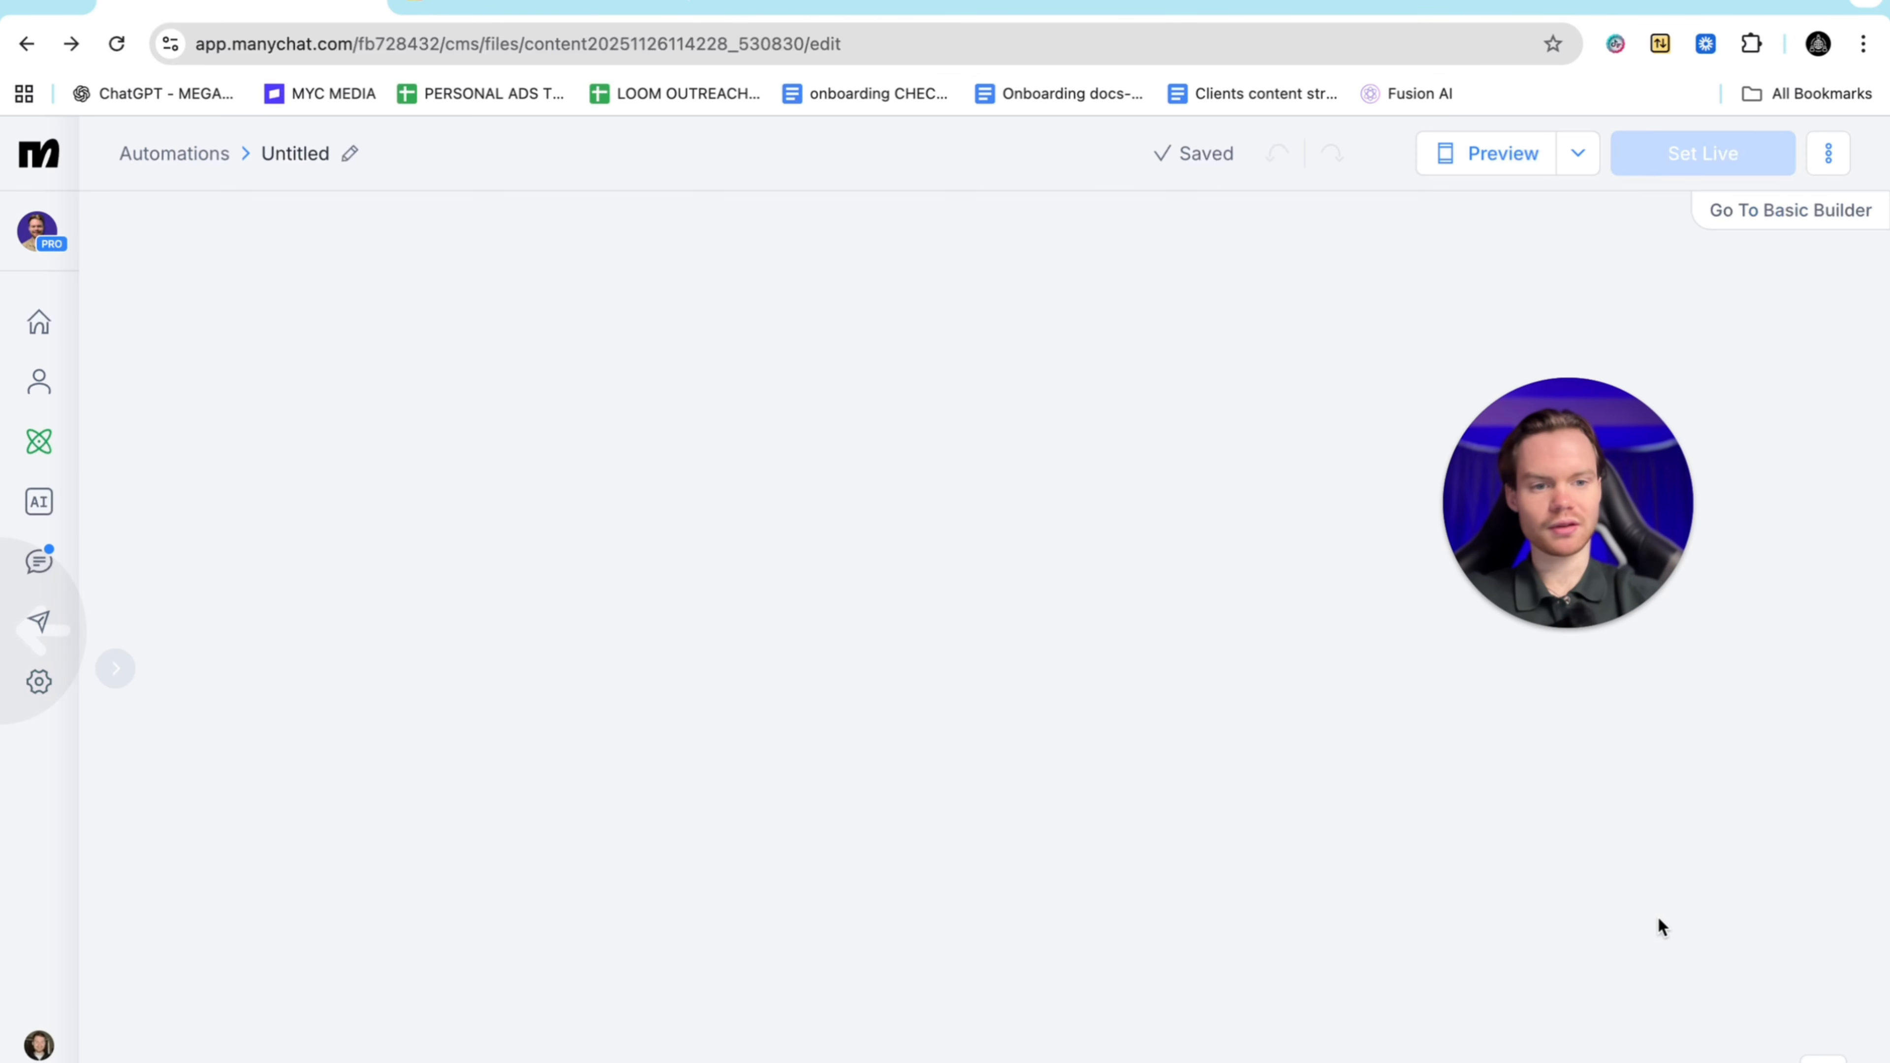
Add Send Message #8 for non-followers: training is follower-only, so follow and press the button below
scroll(1262, 918, "up", 10)
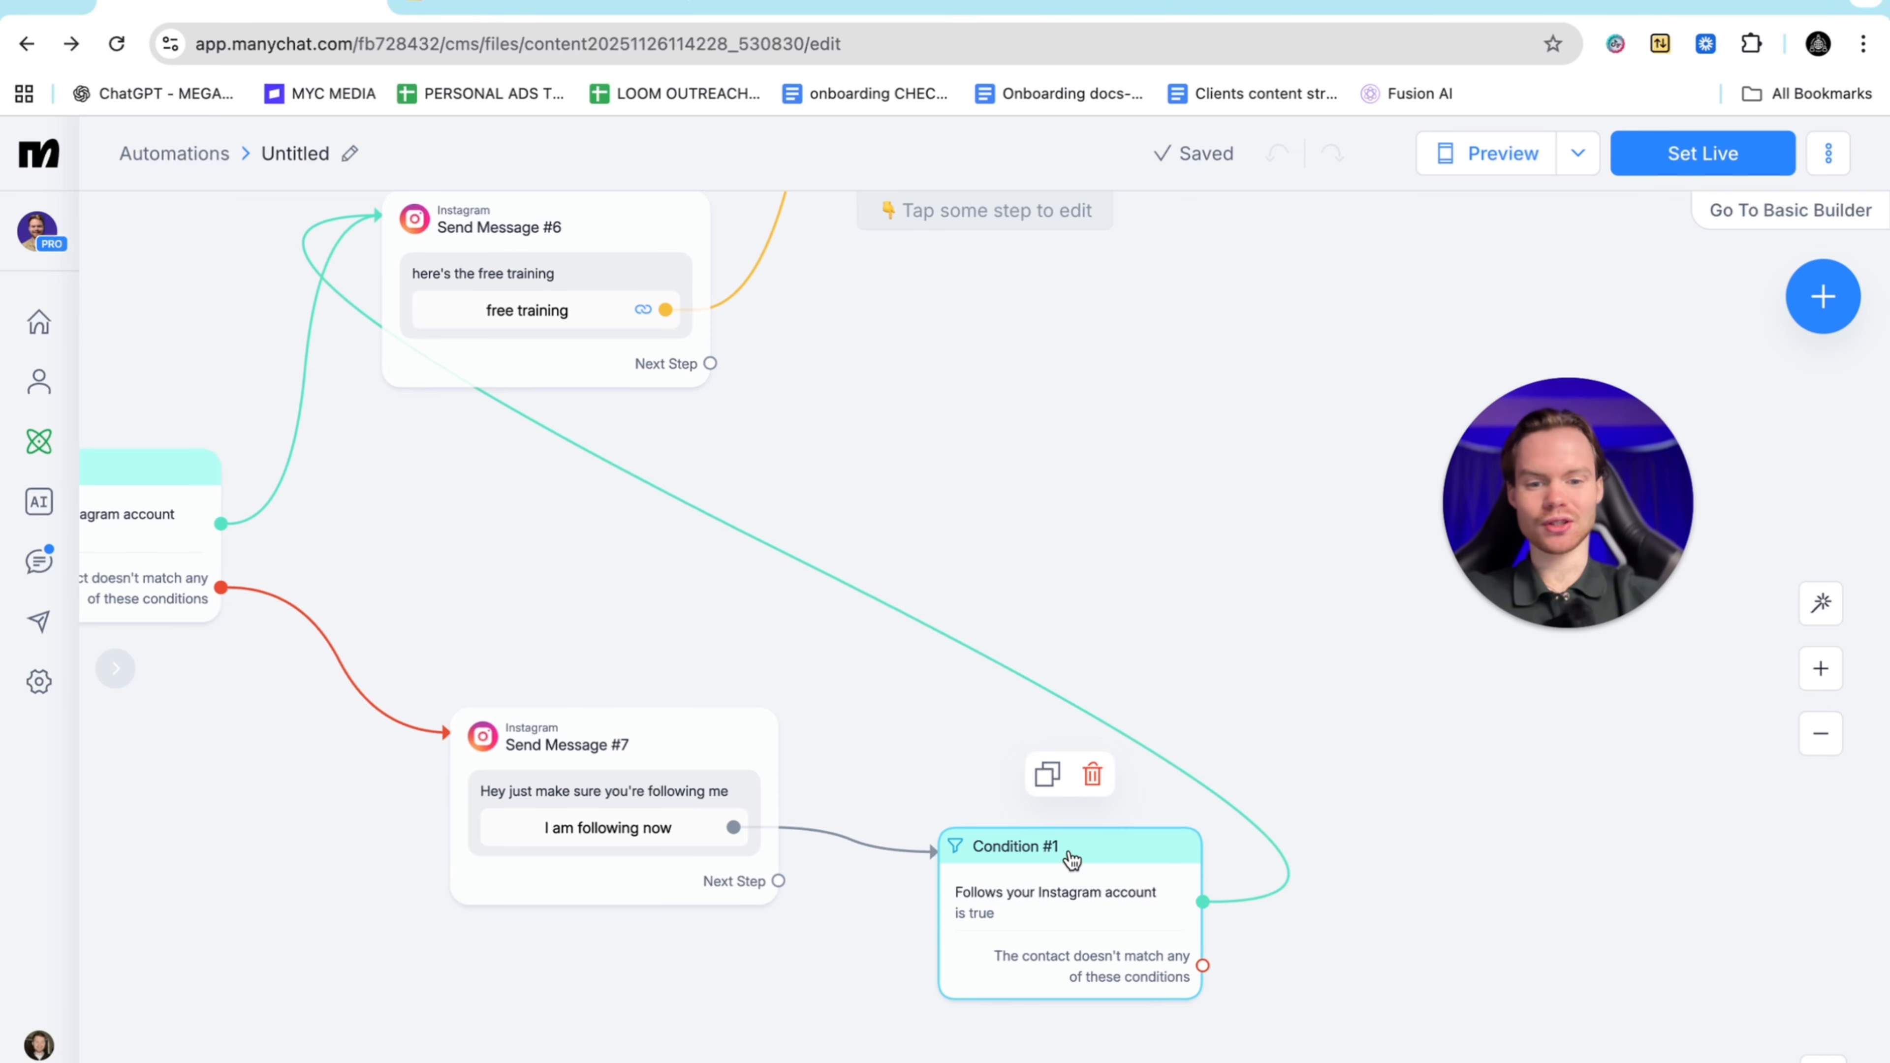
left_click_drag(1203, 966, 1440, 923)
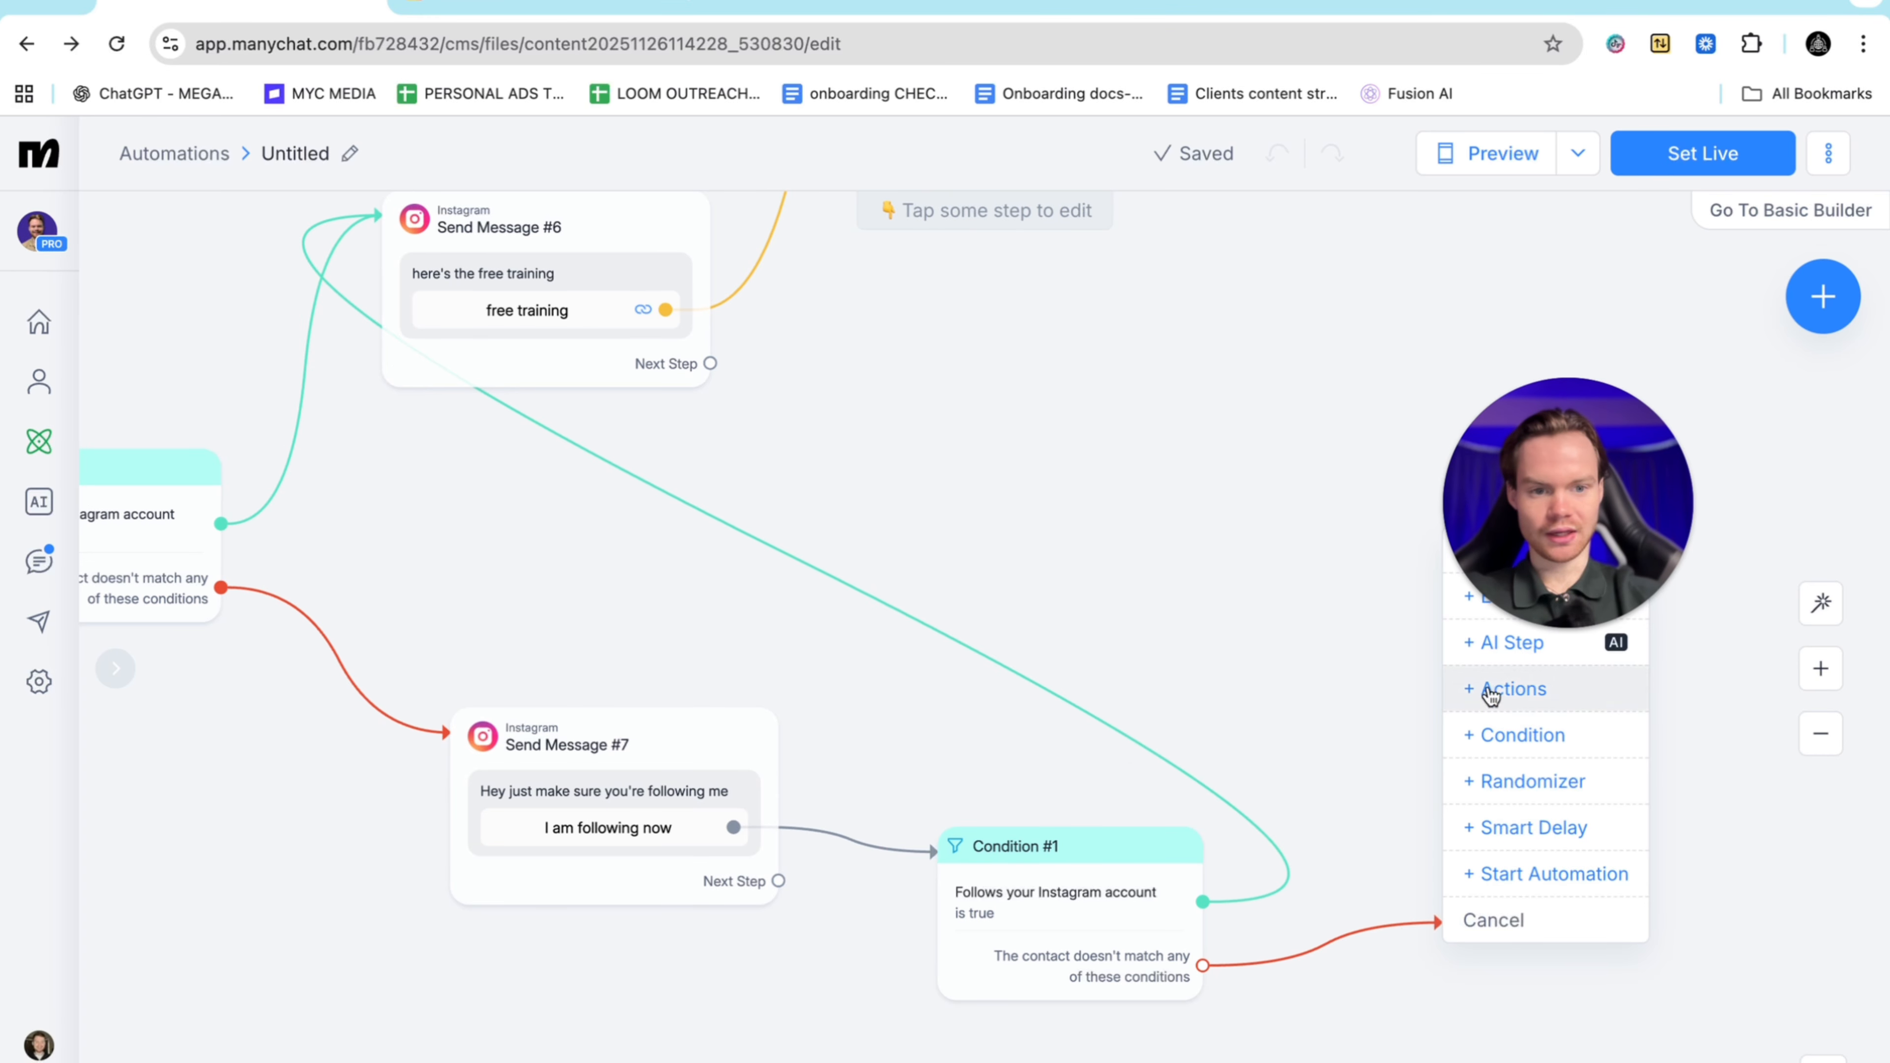
left_click(1511, 596)
type("Hey ")
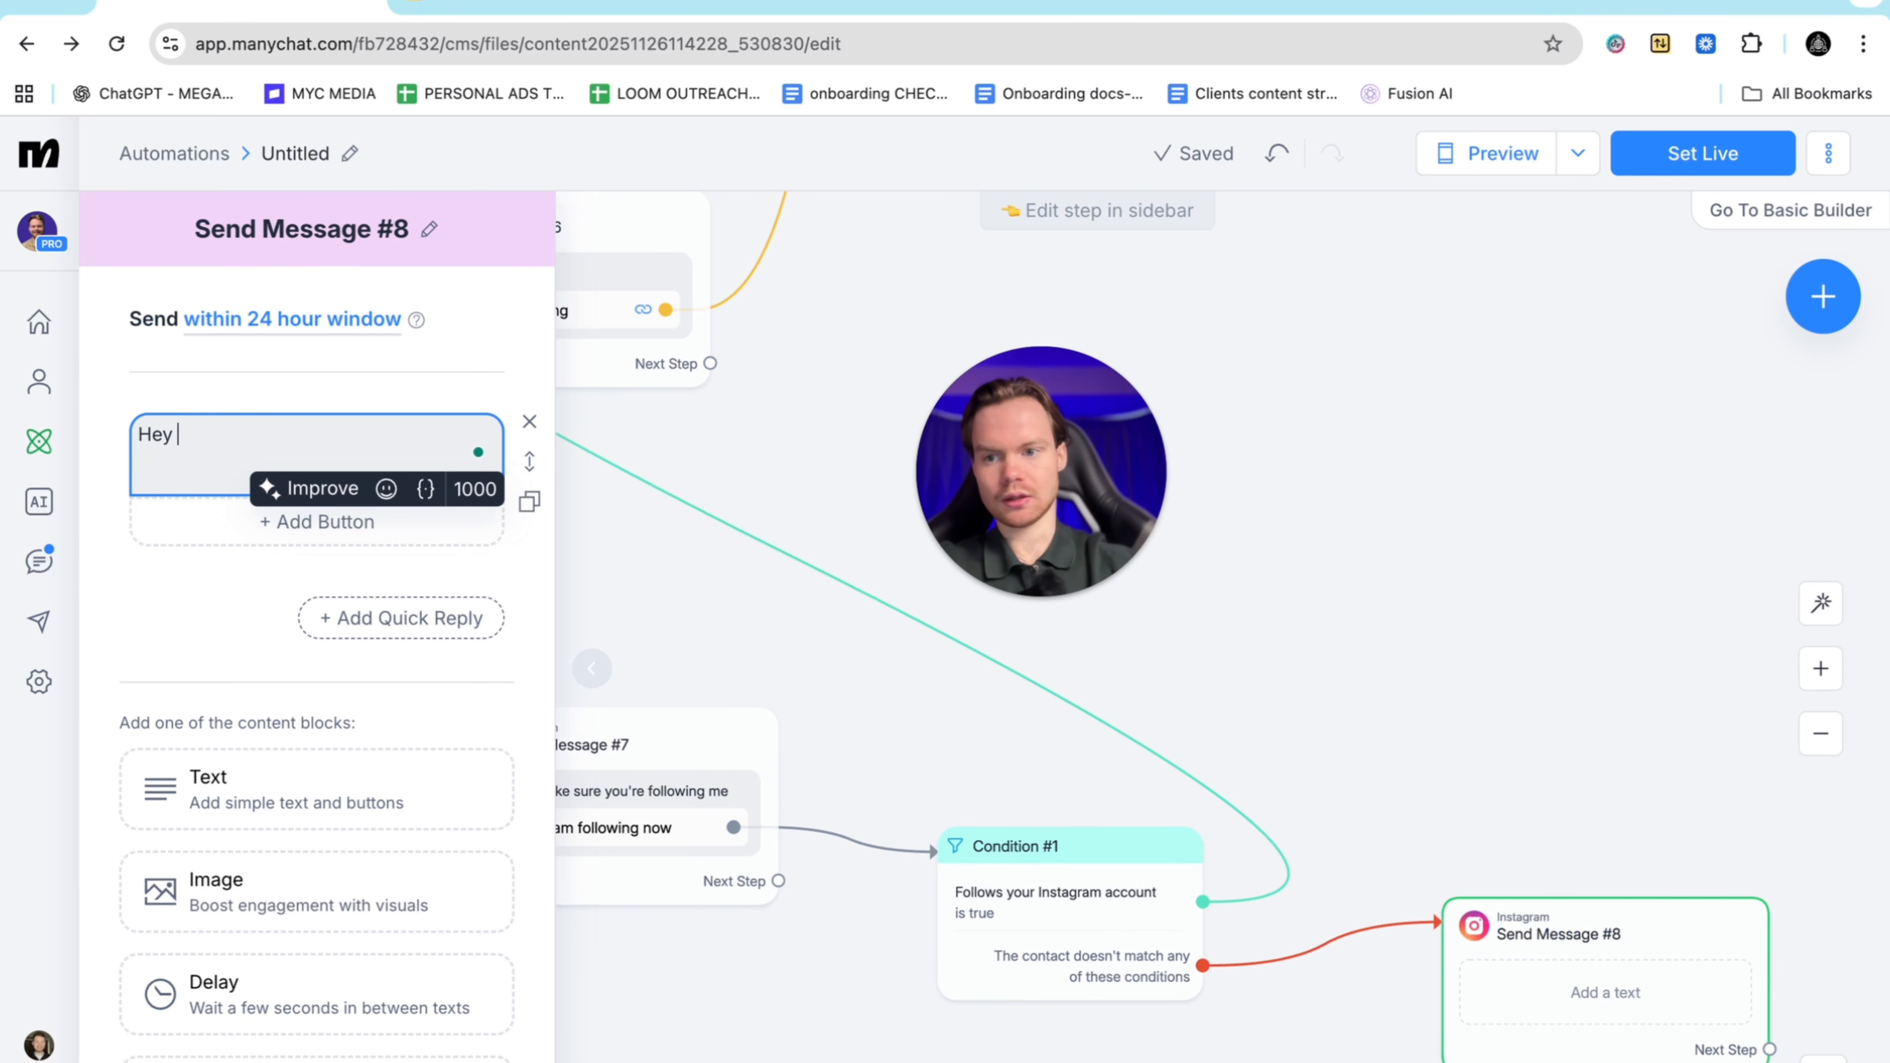
type("as I s")
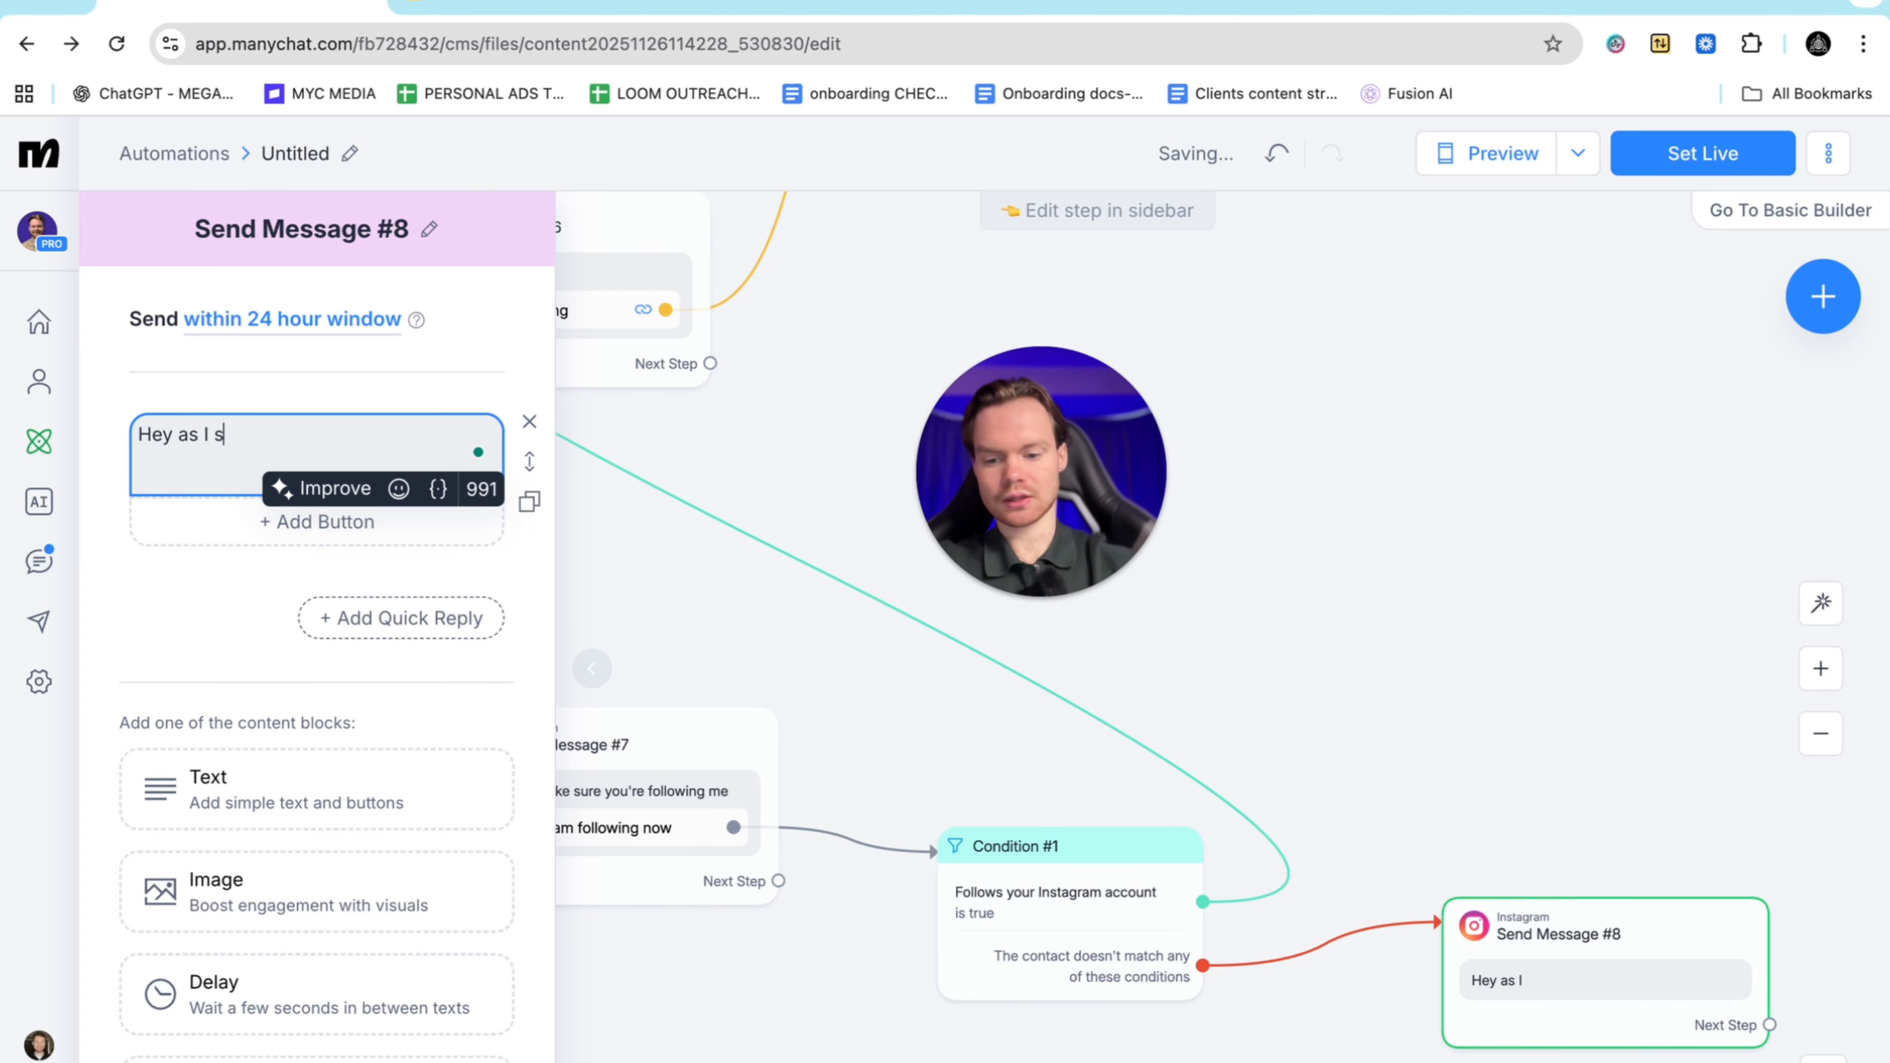
type("aid im on")
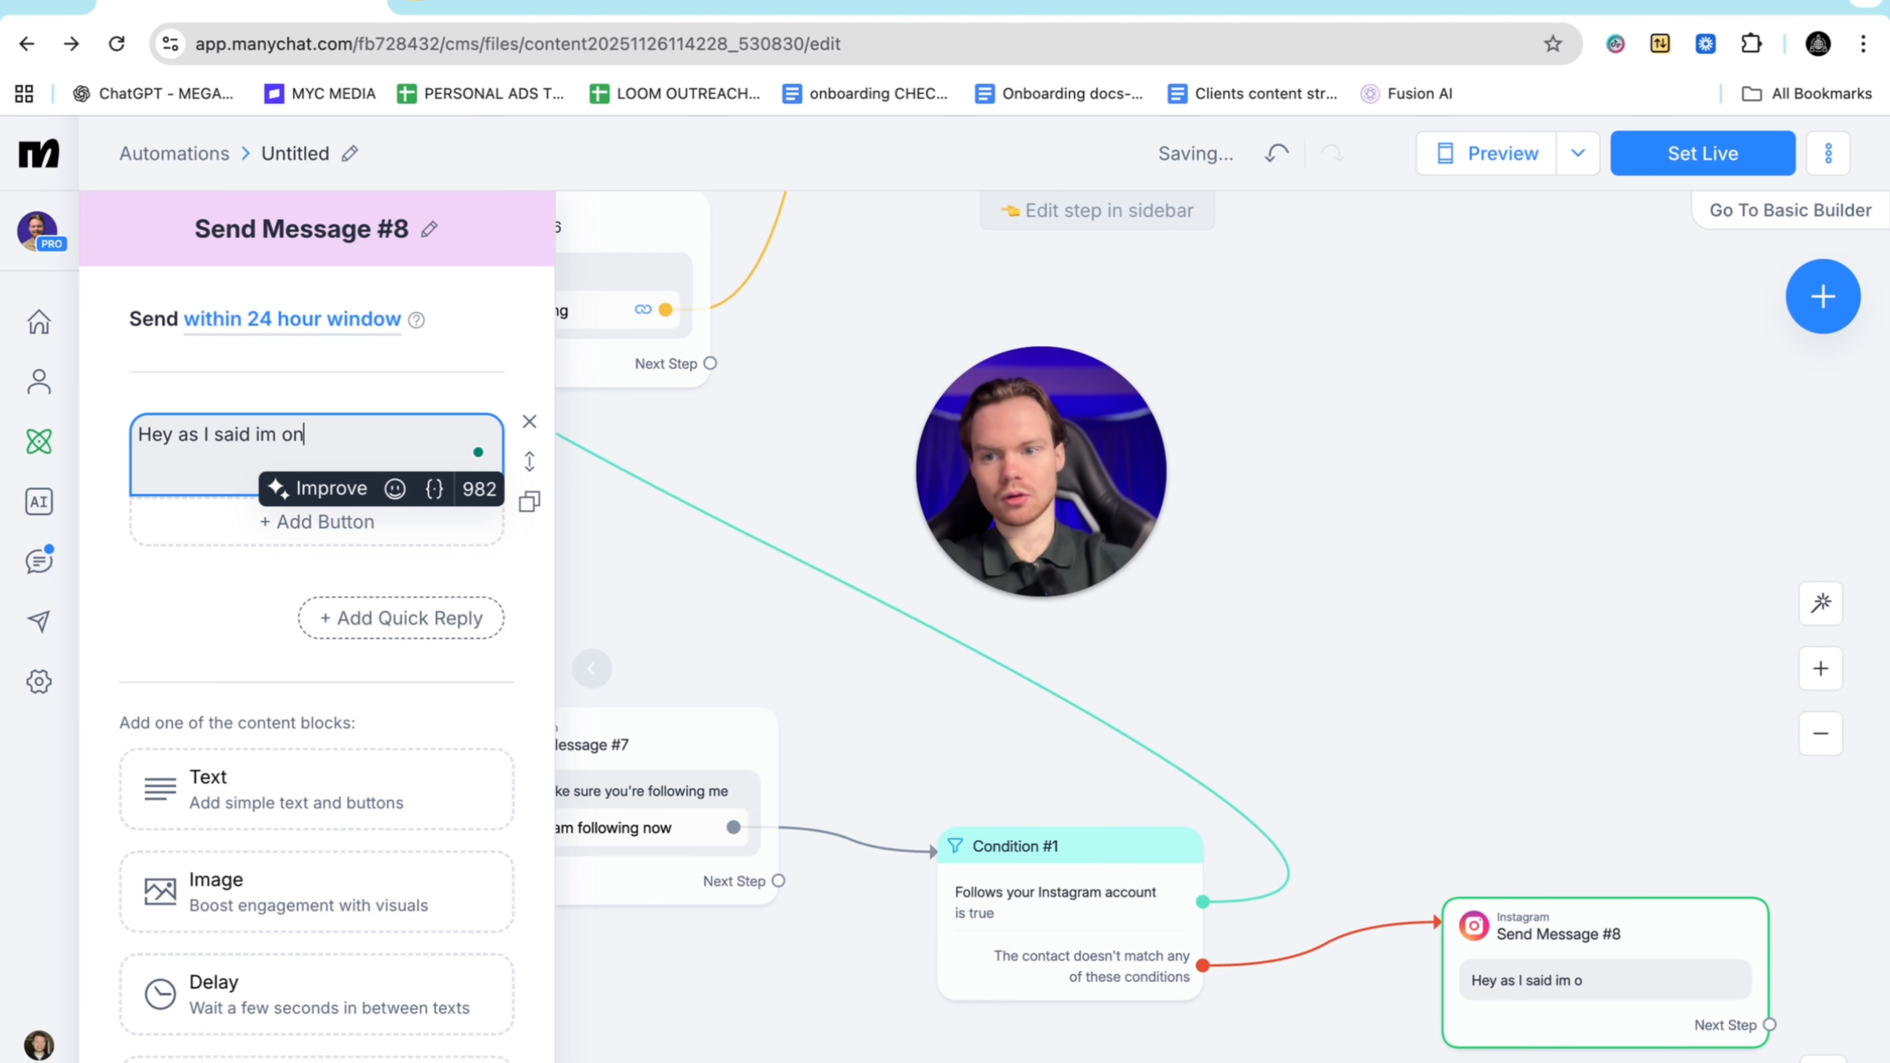
type("ly sending this")
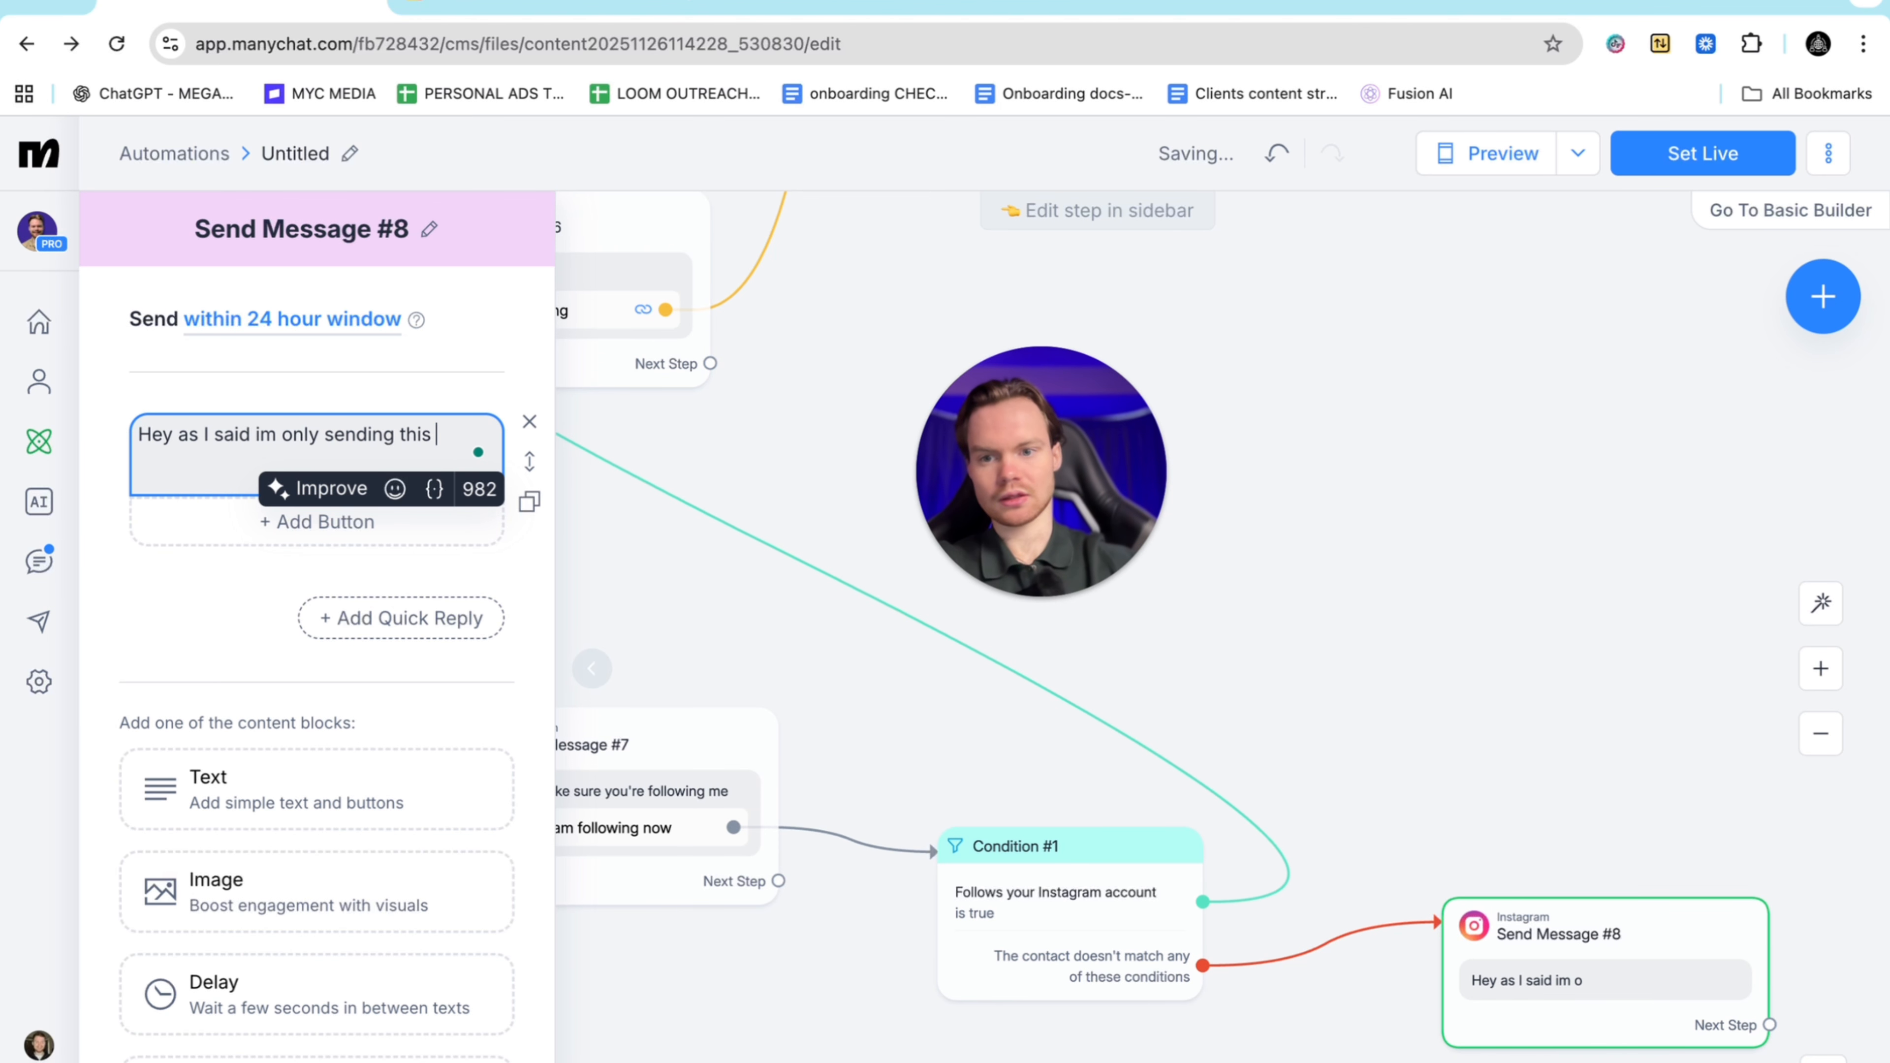
type(" exclusi")
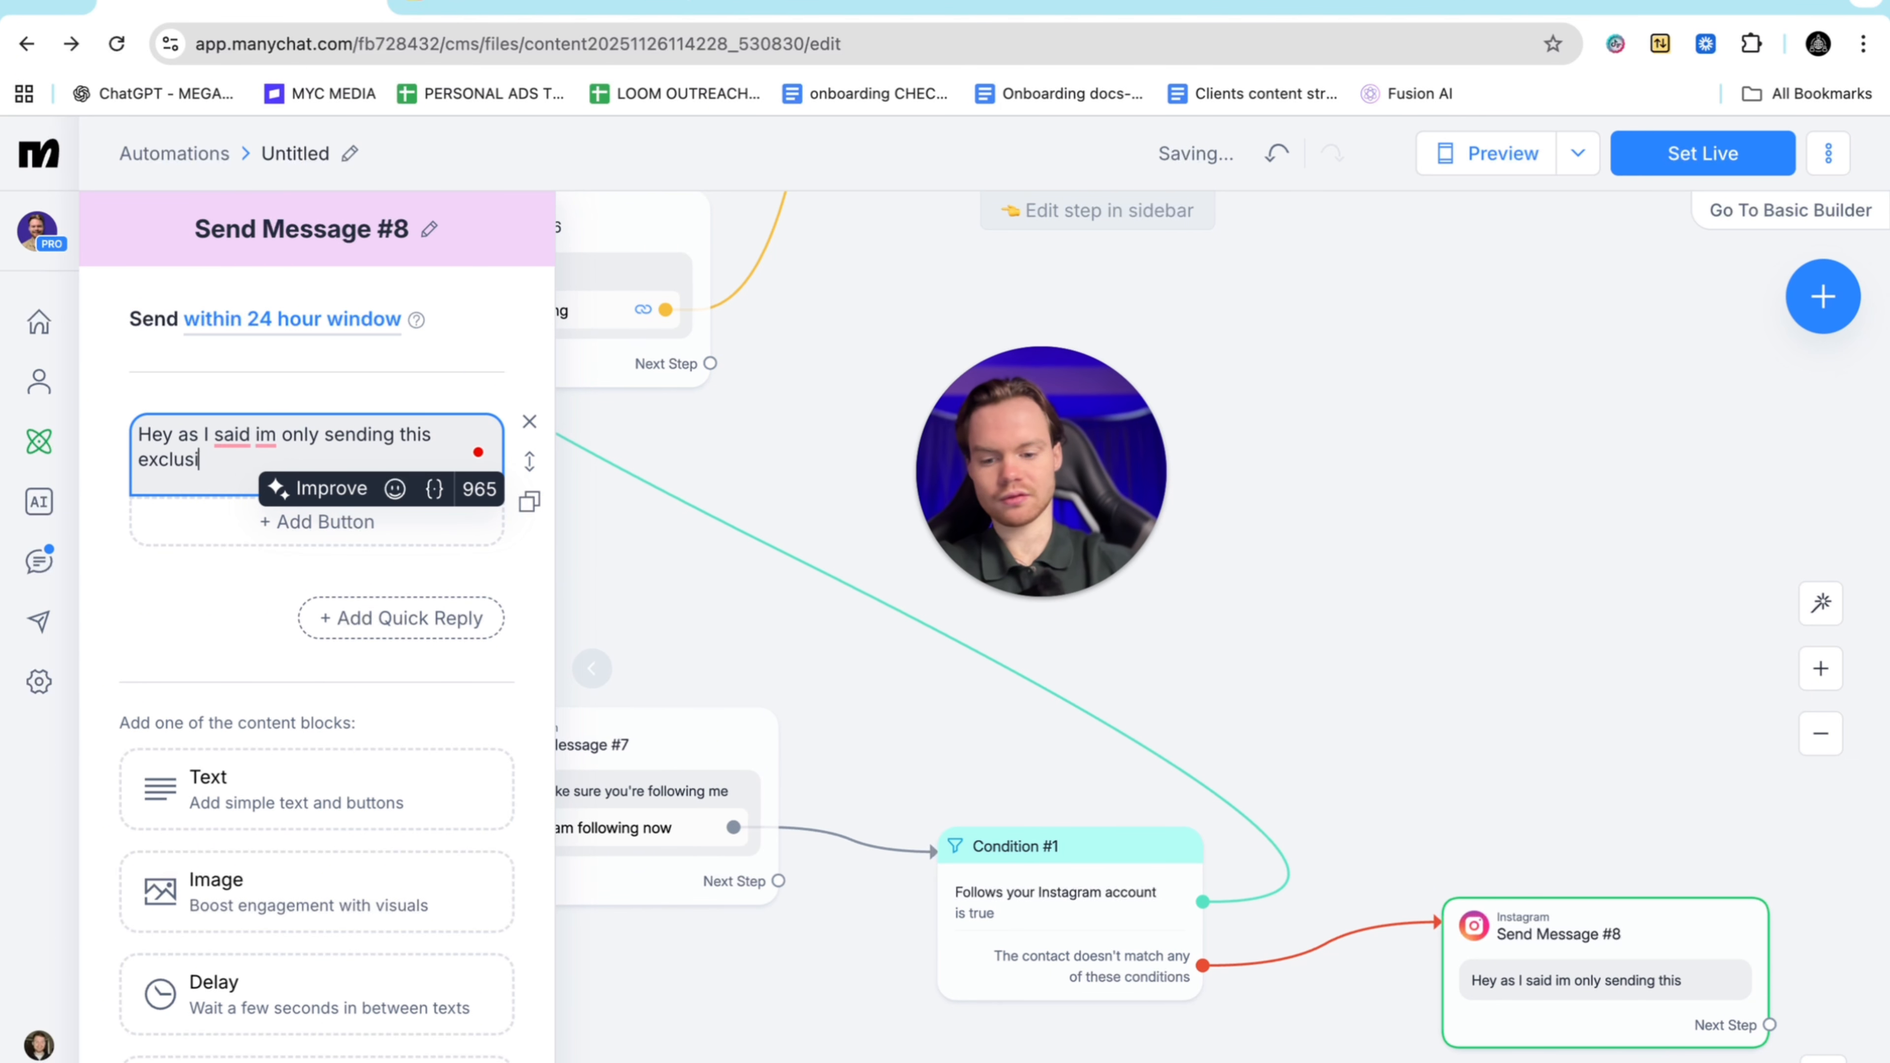
type("ve")
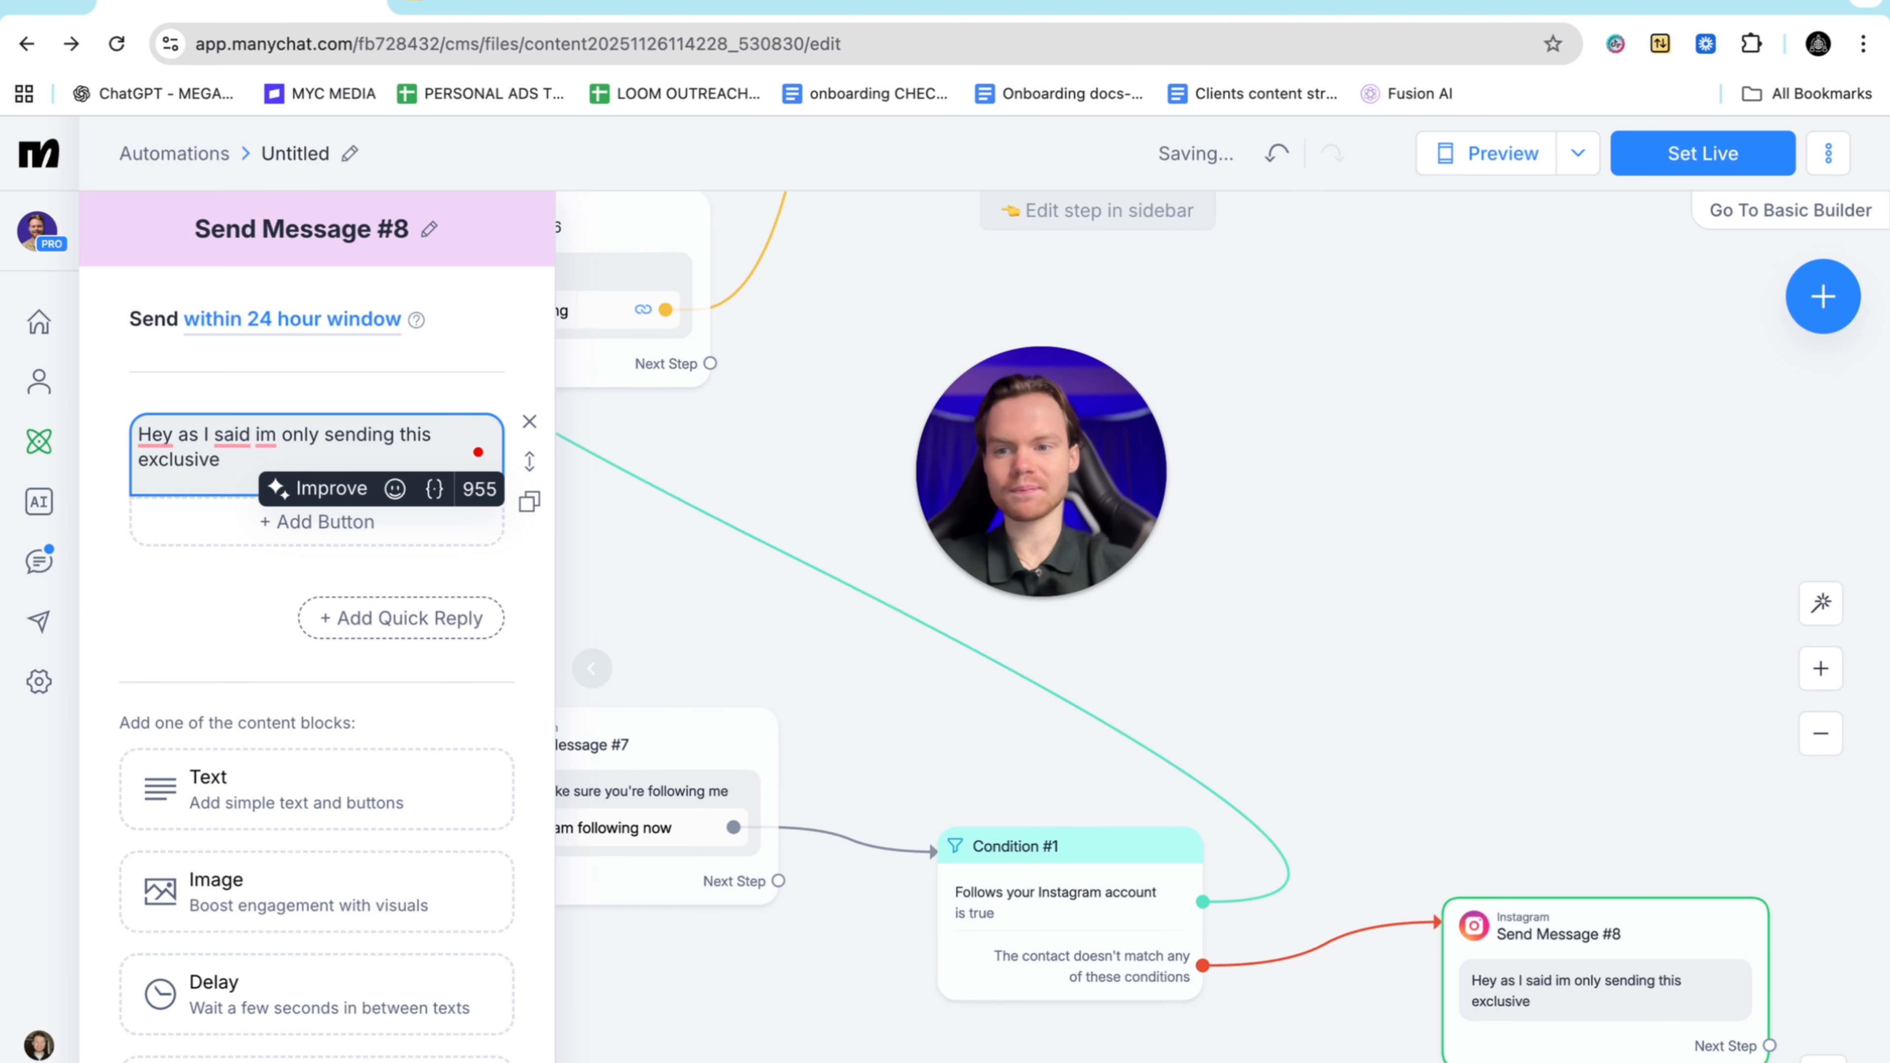
type(" training t")
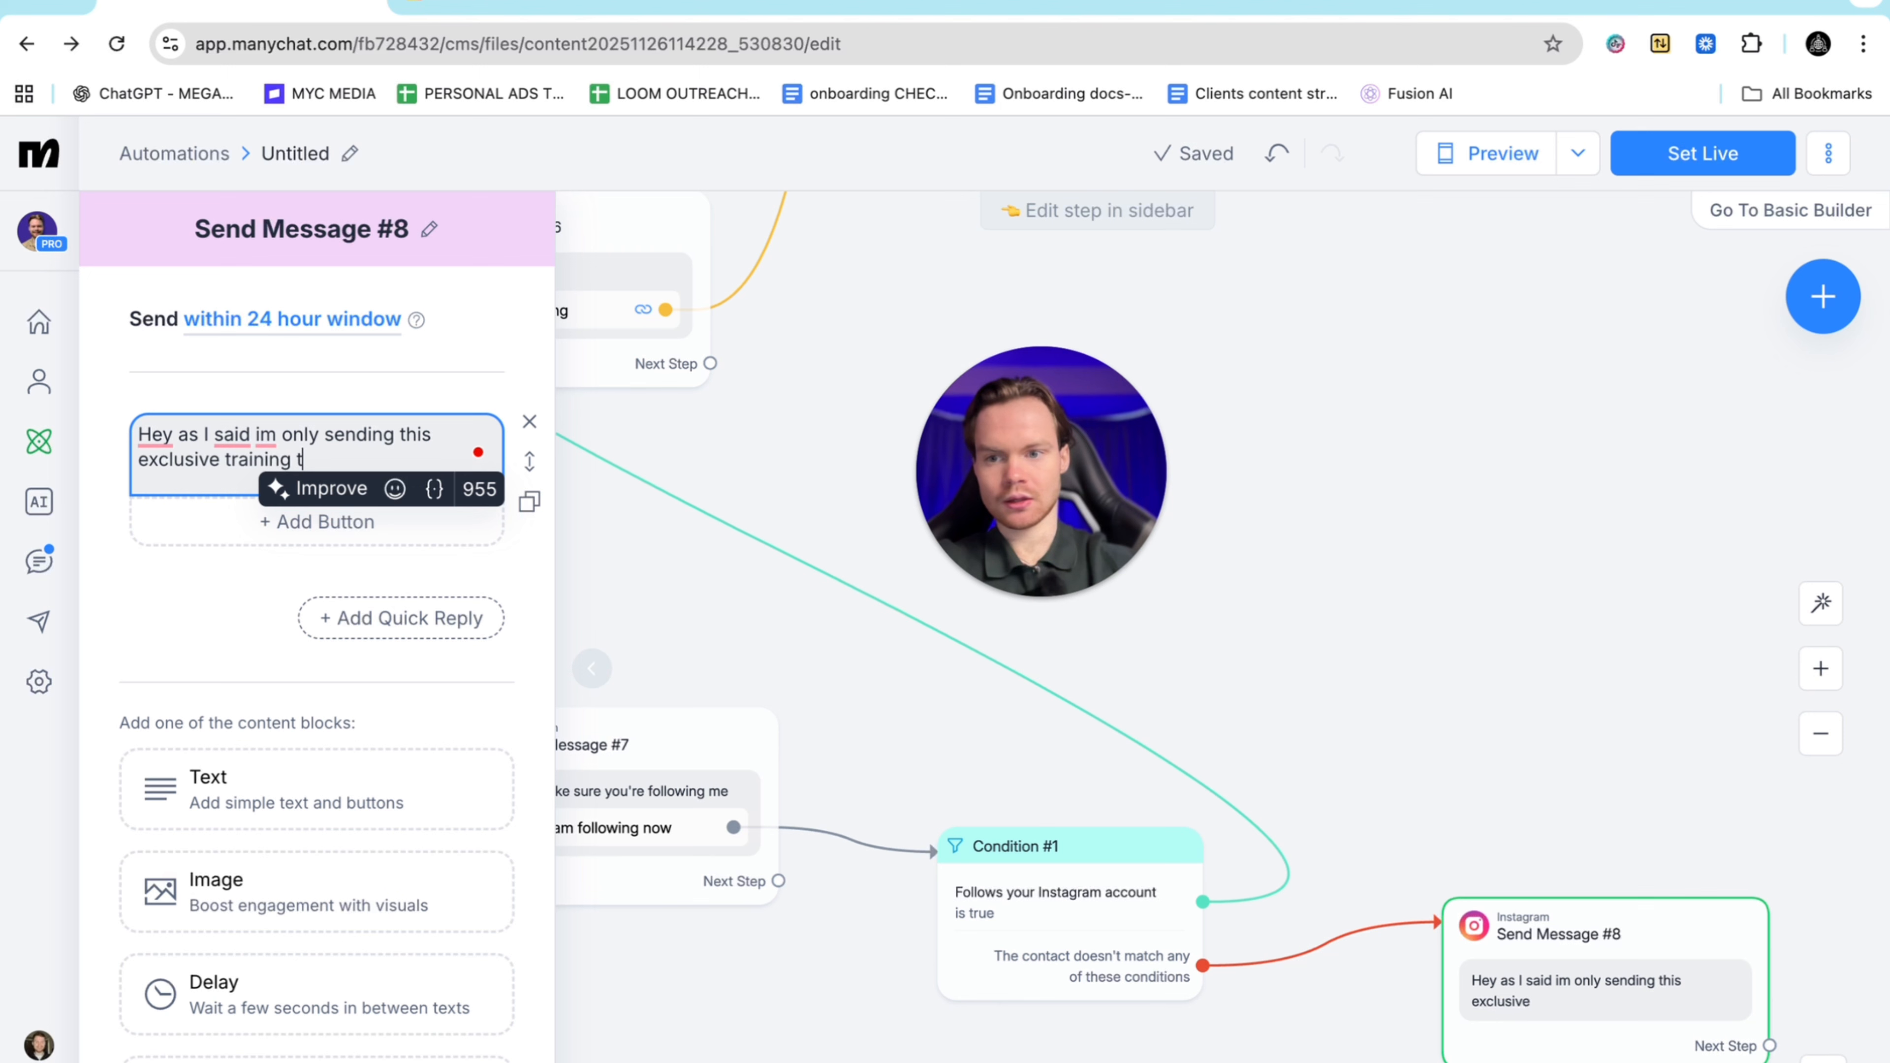
type("o people f")
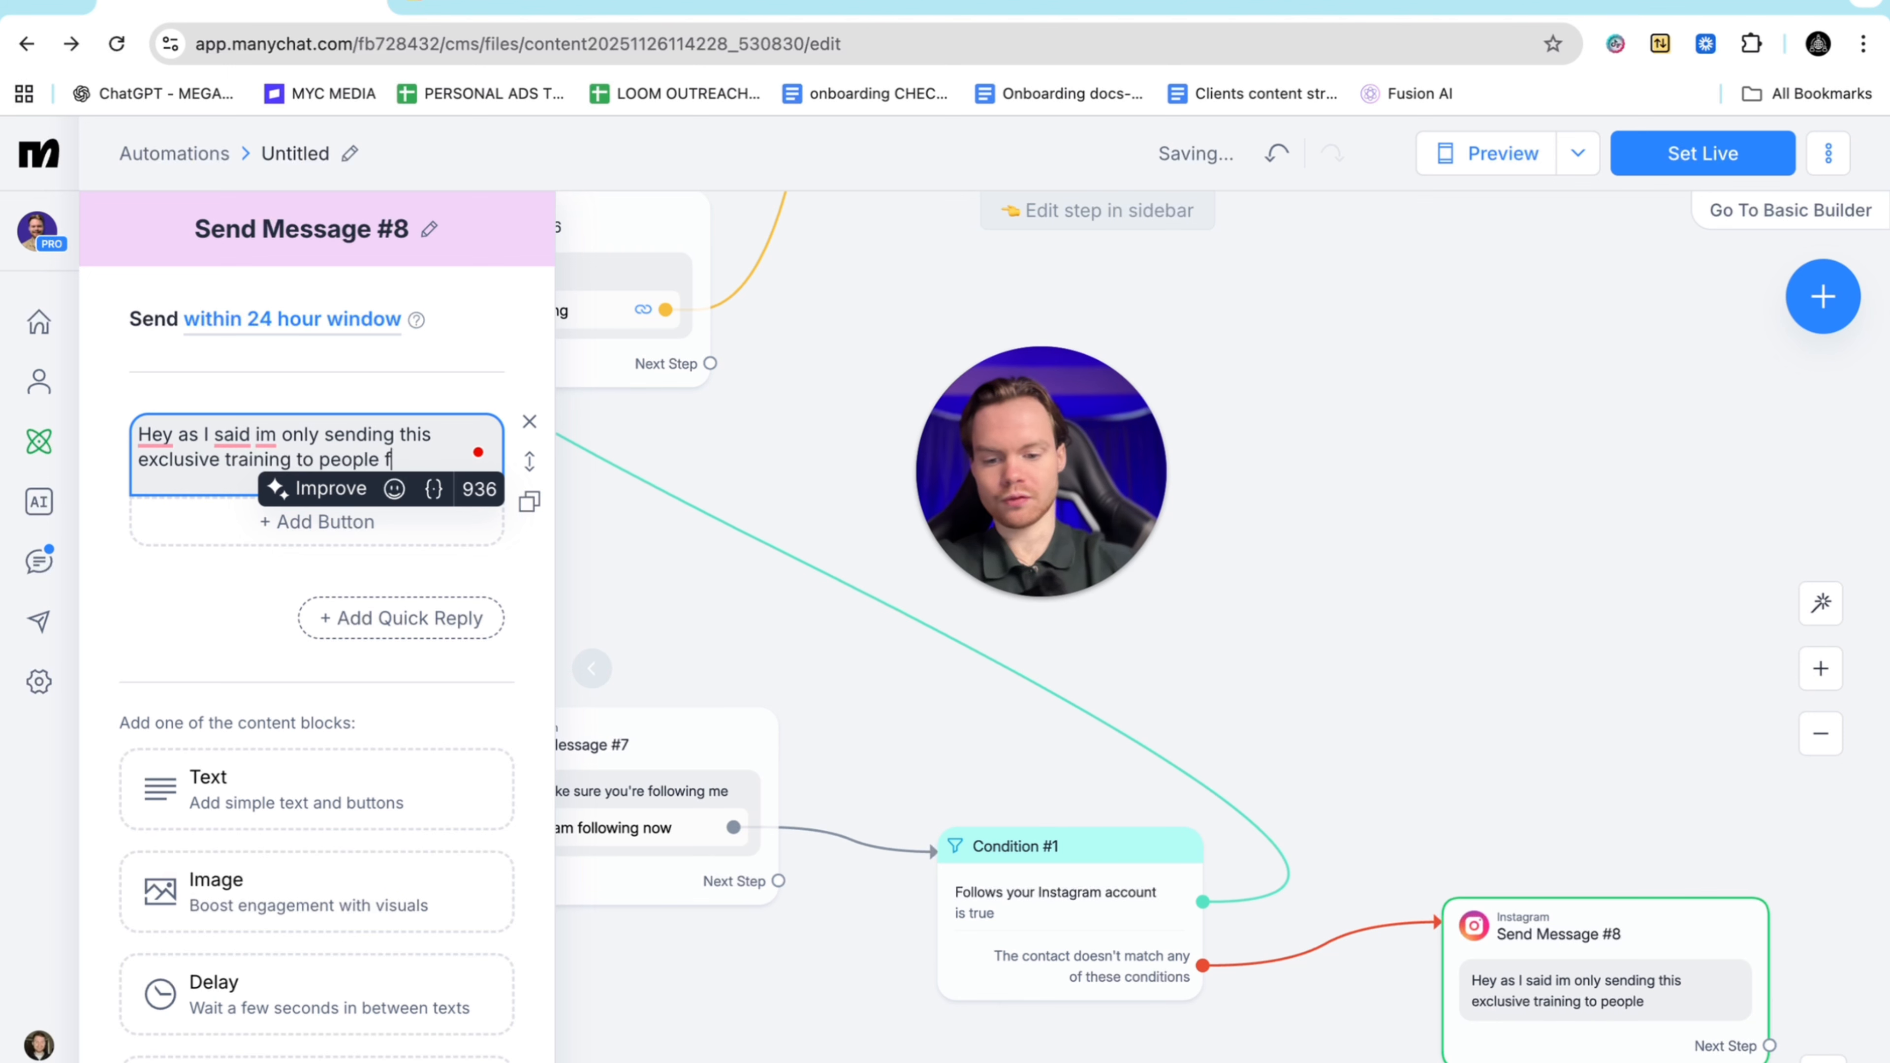
type("ollowing me h")
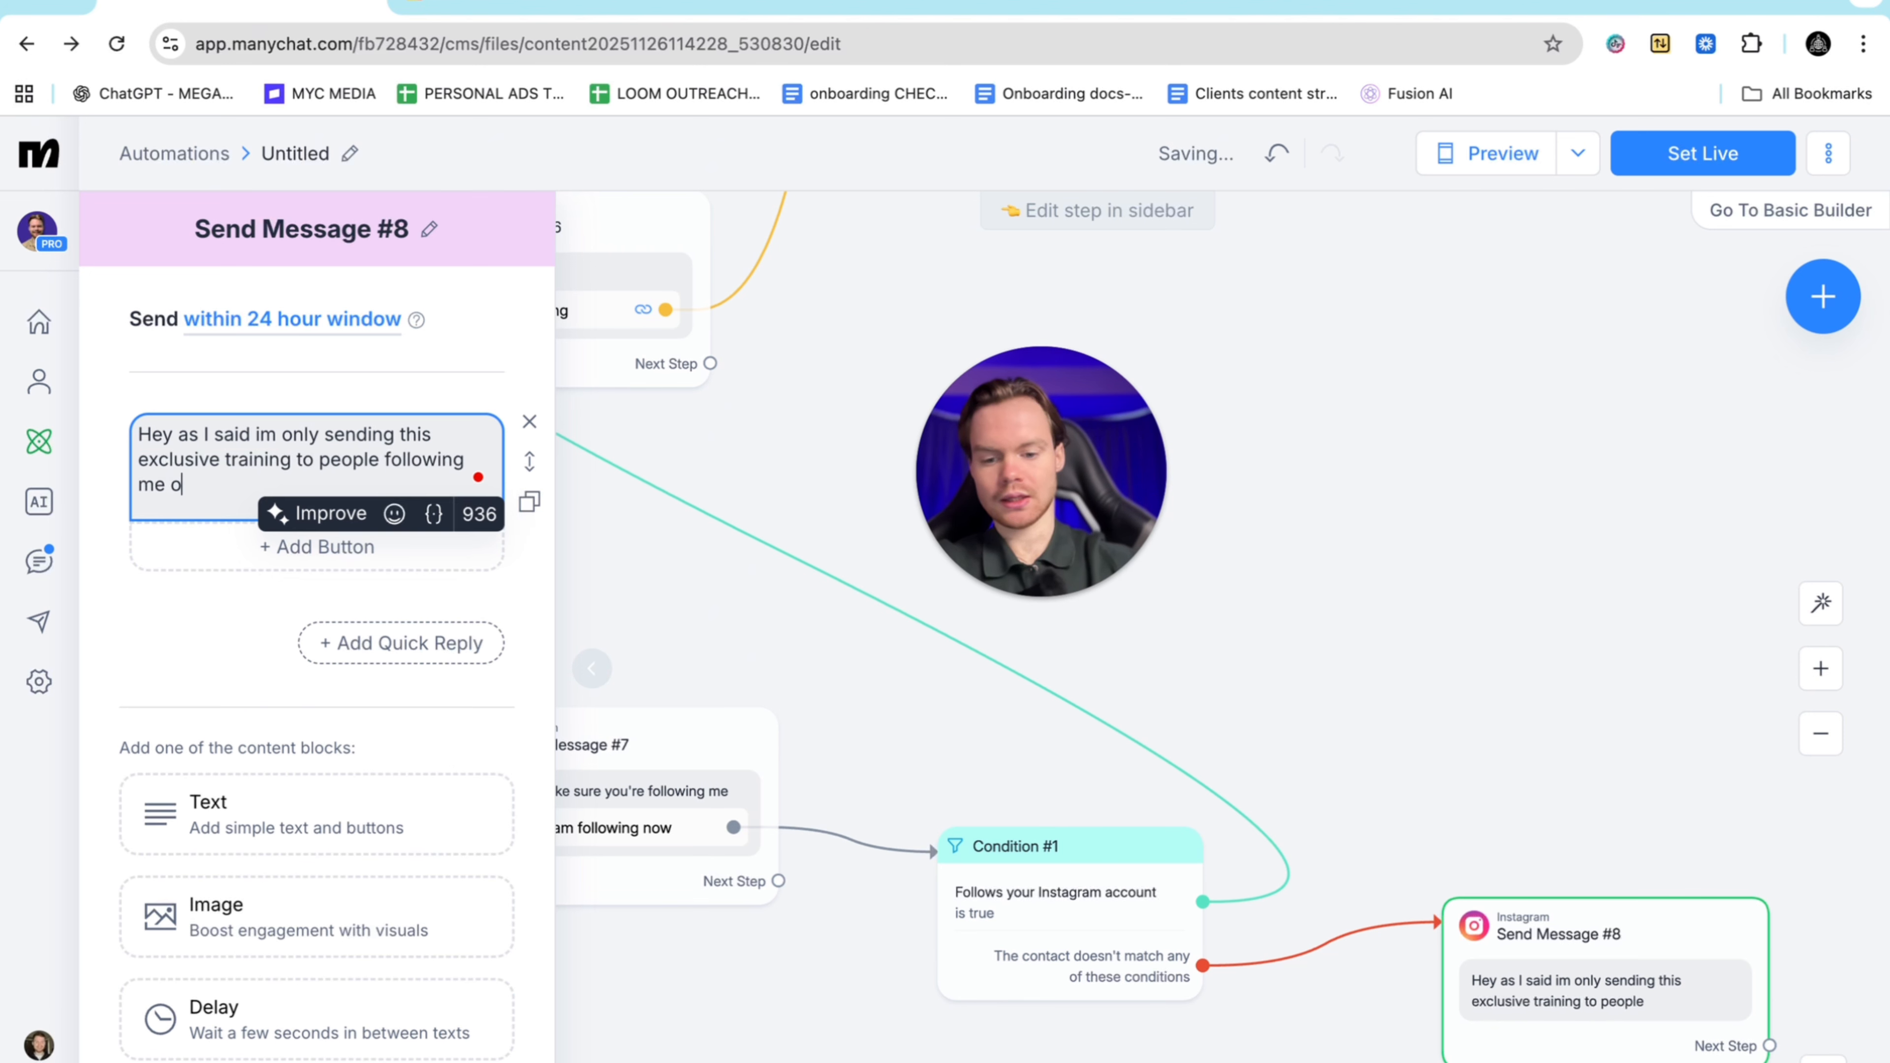
type("ere on ins")
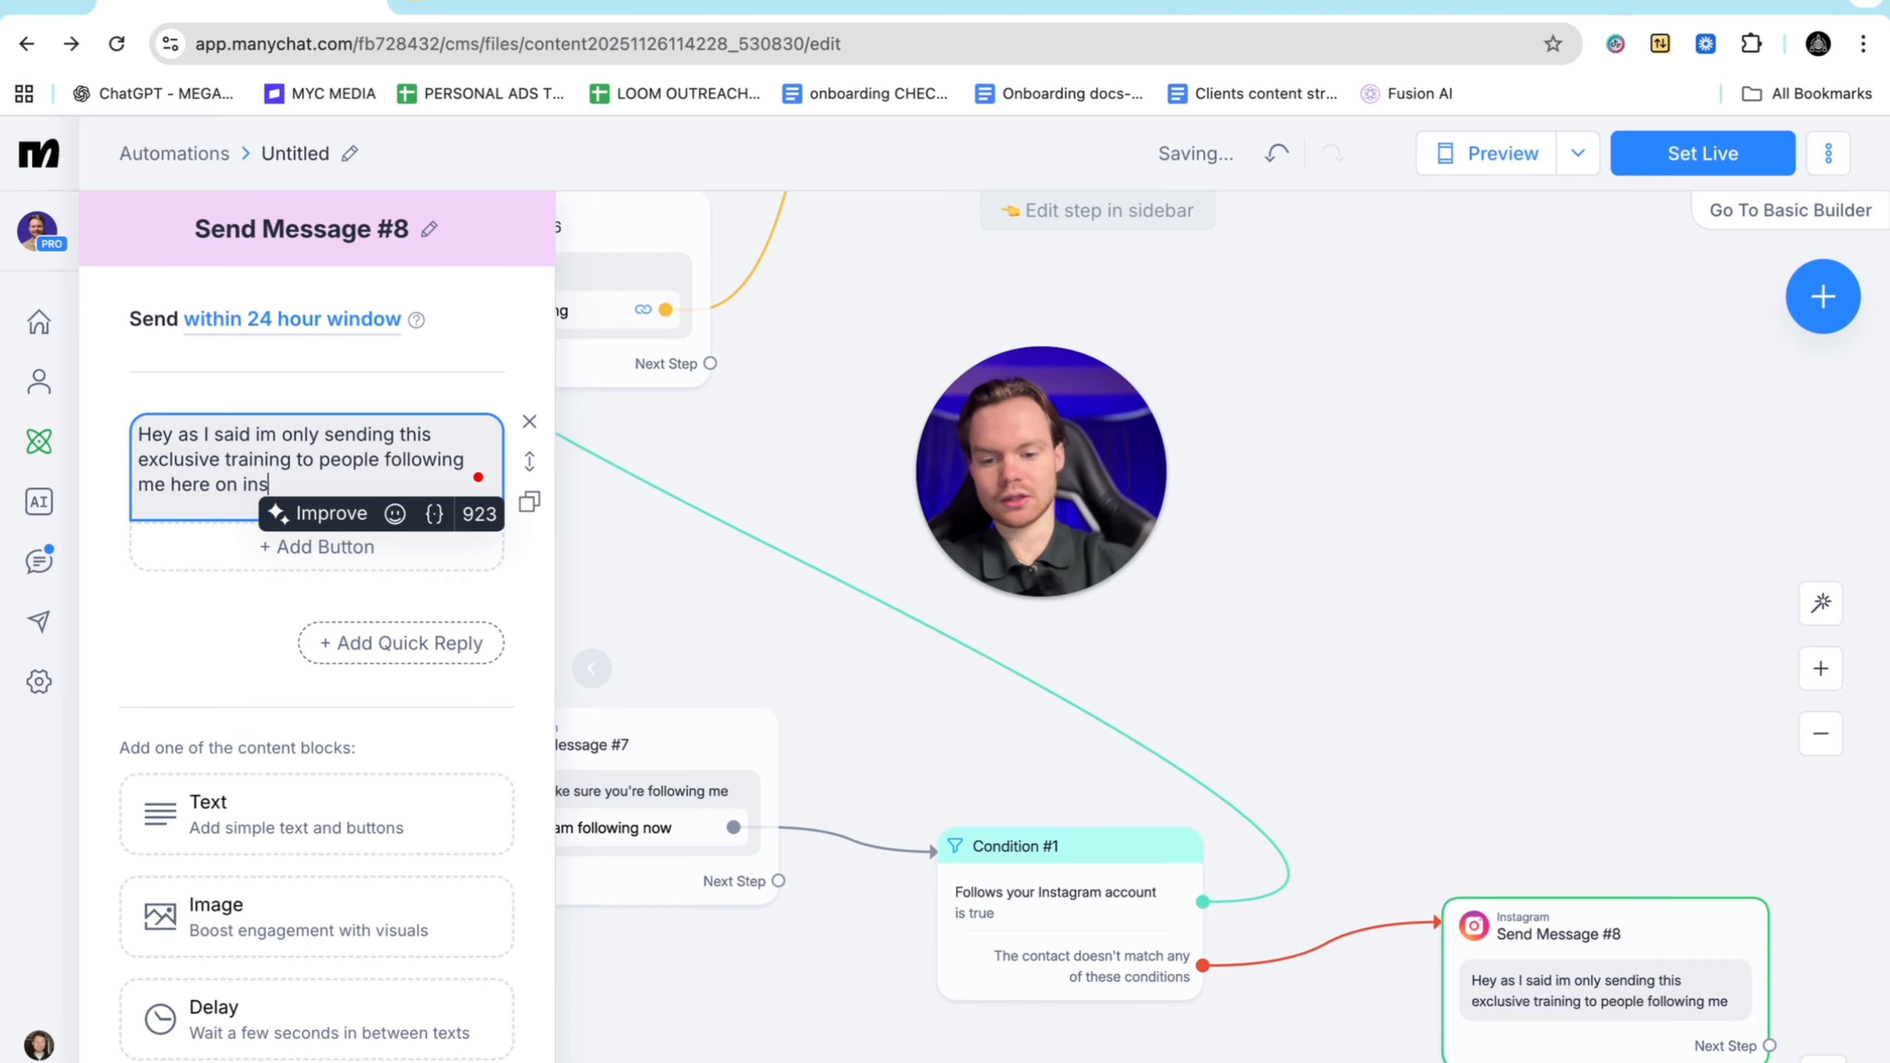
type("tagram so make s")
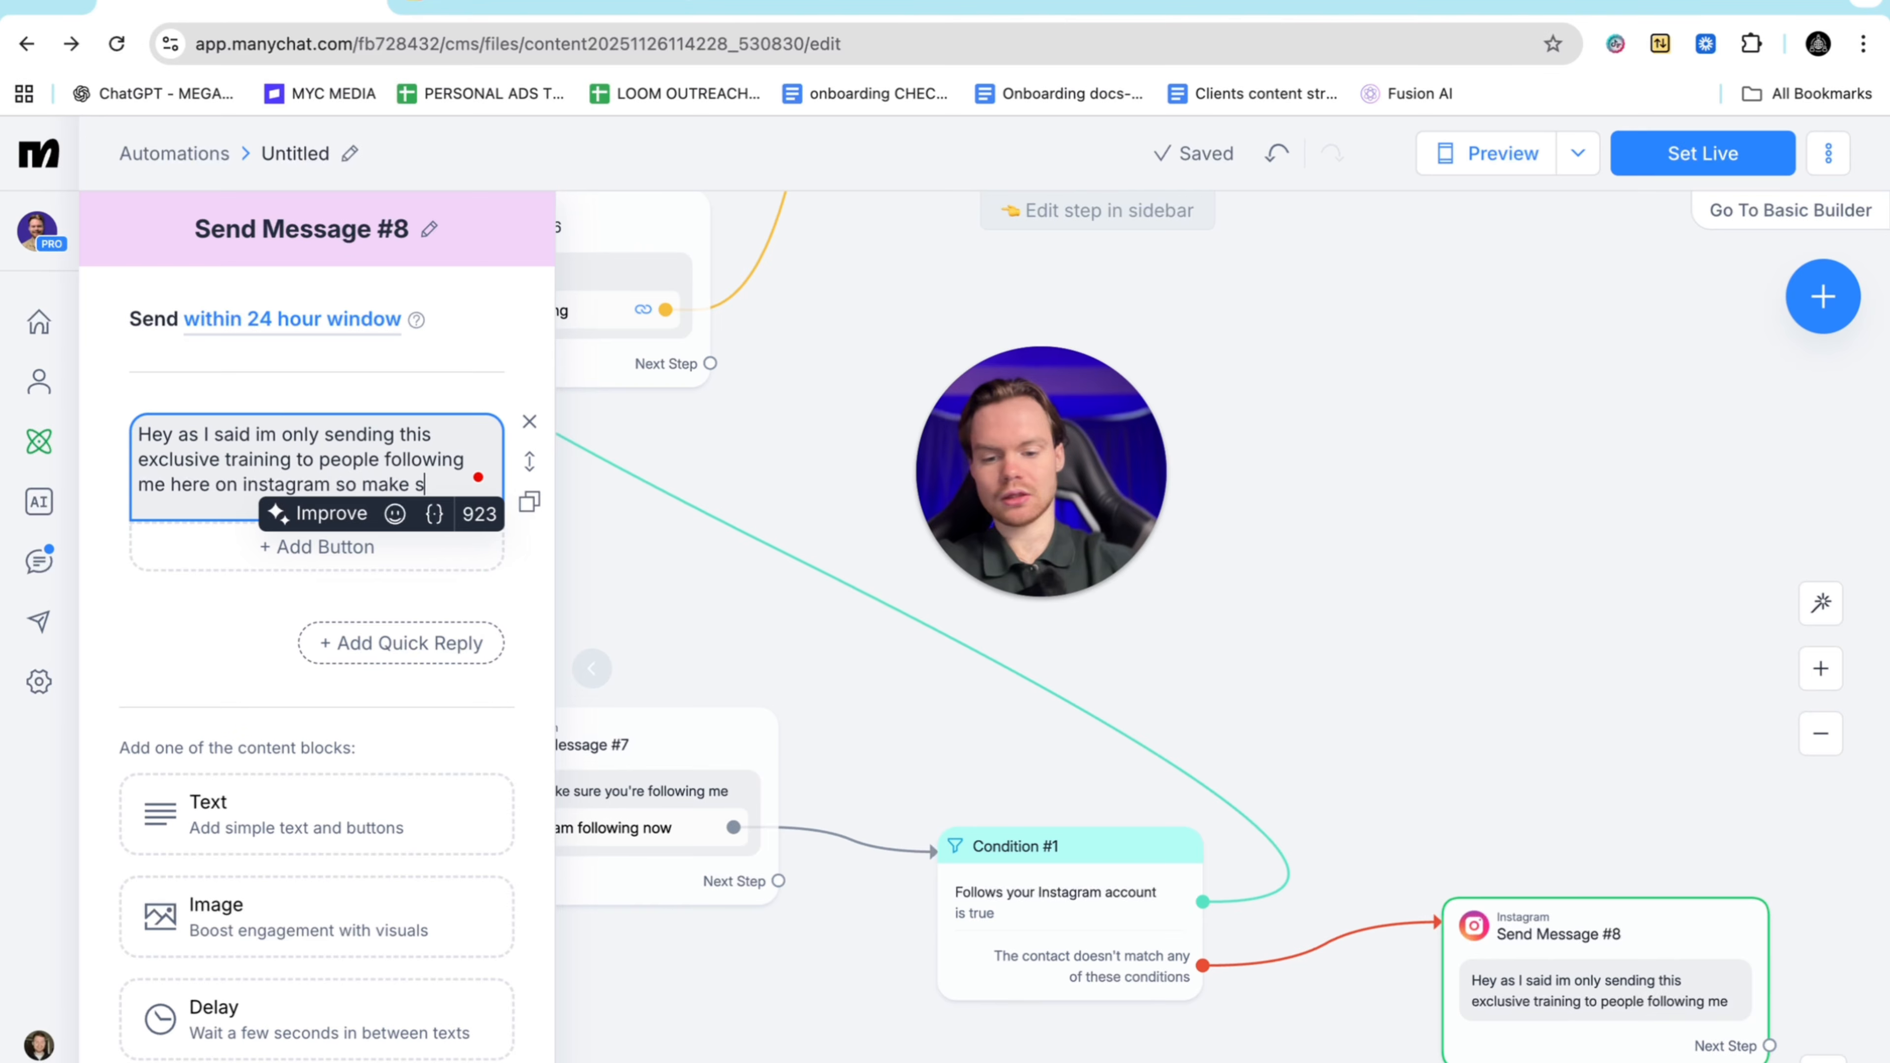
type("ure uo")
key("BackSpace")
key("BackSpace")
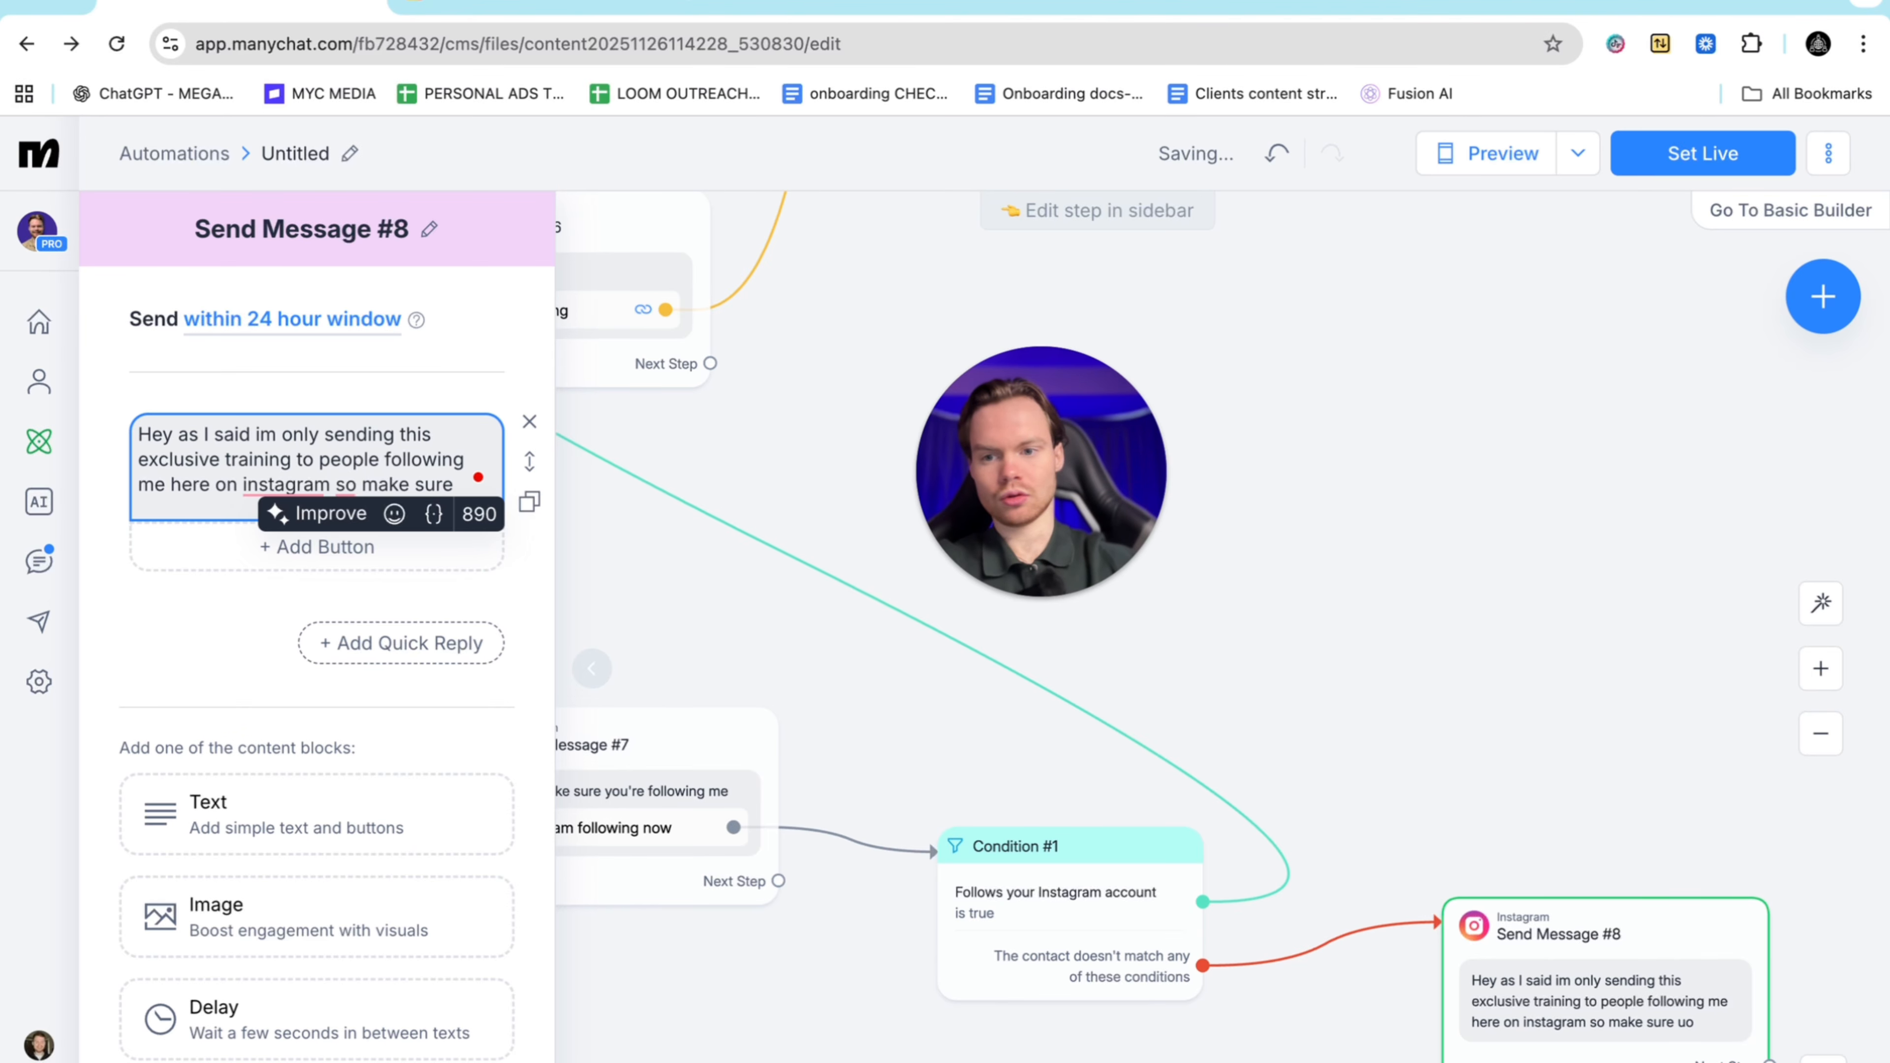
type("you follo")
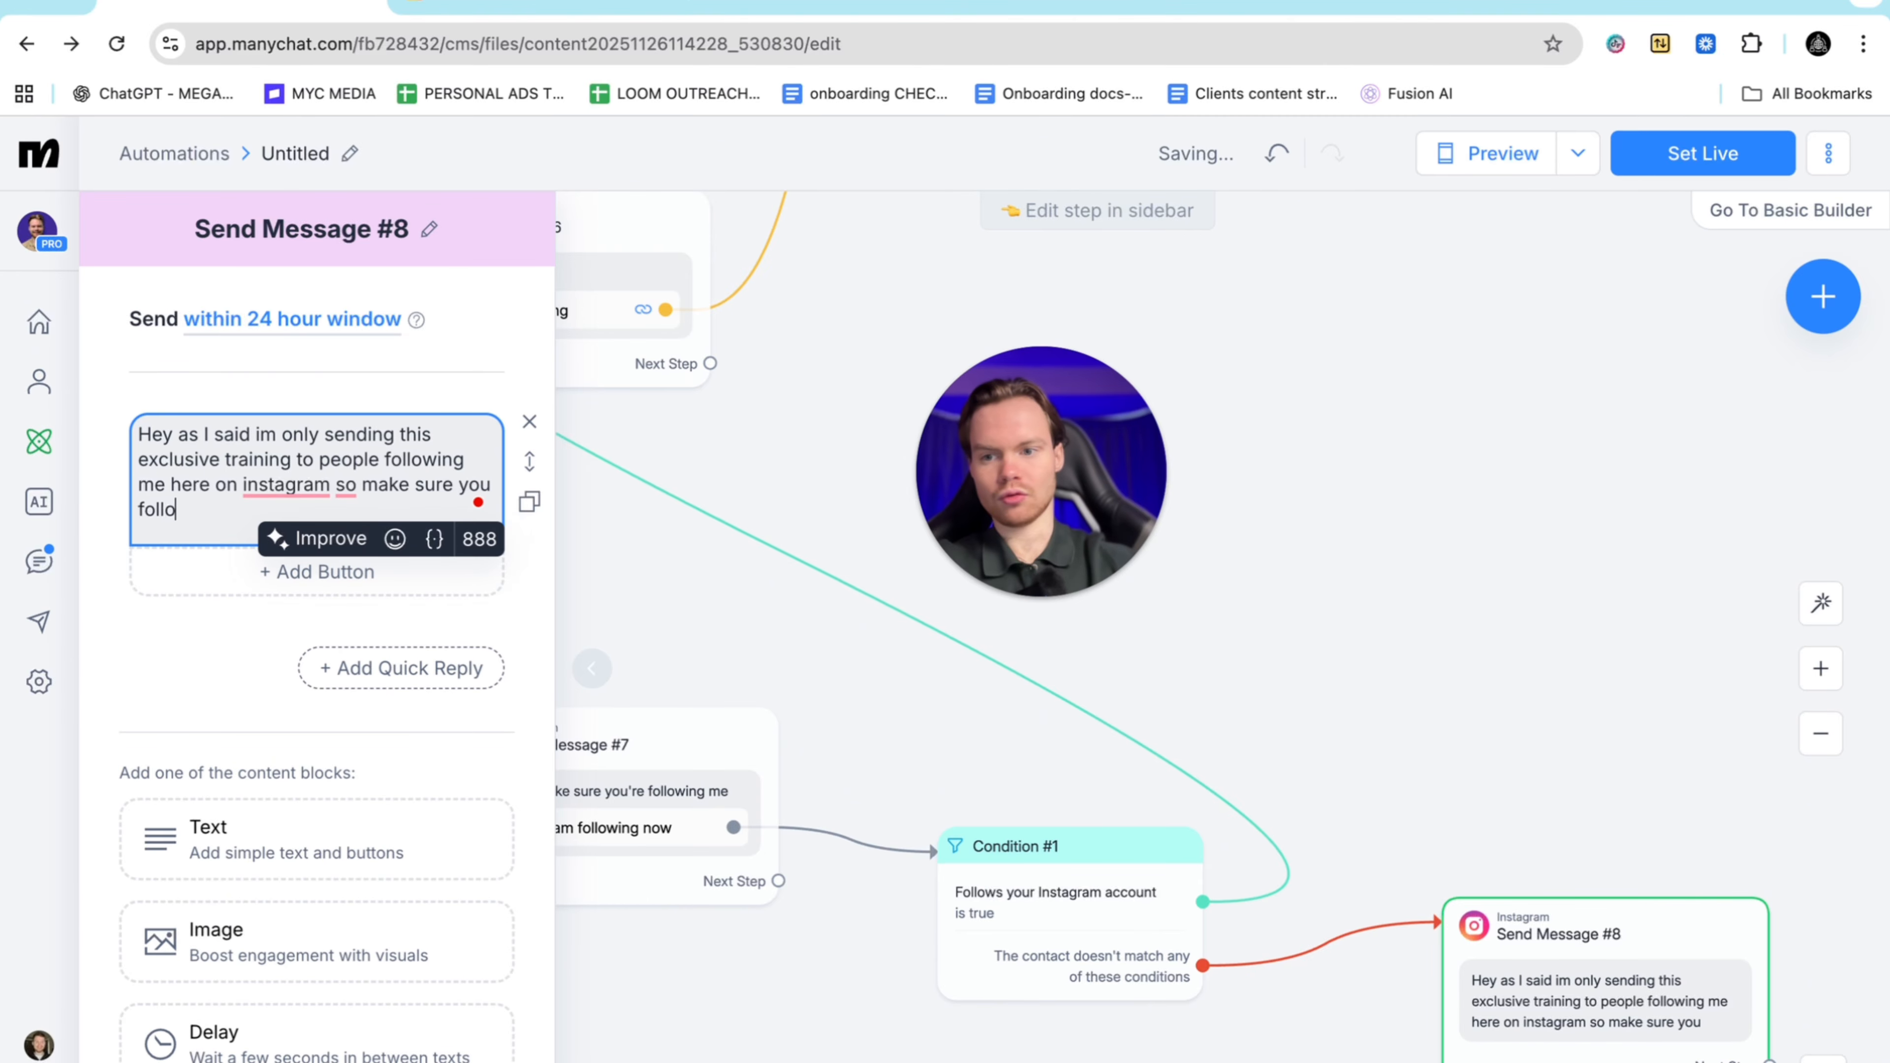
type("w me and press ")
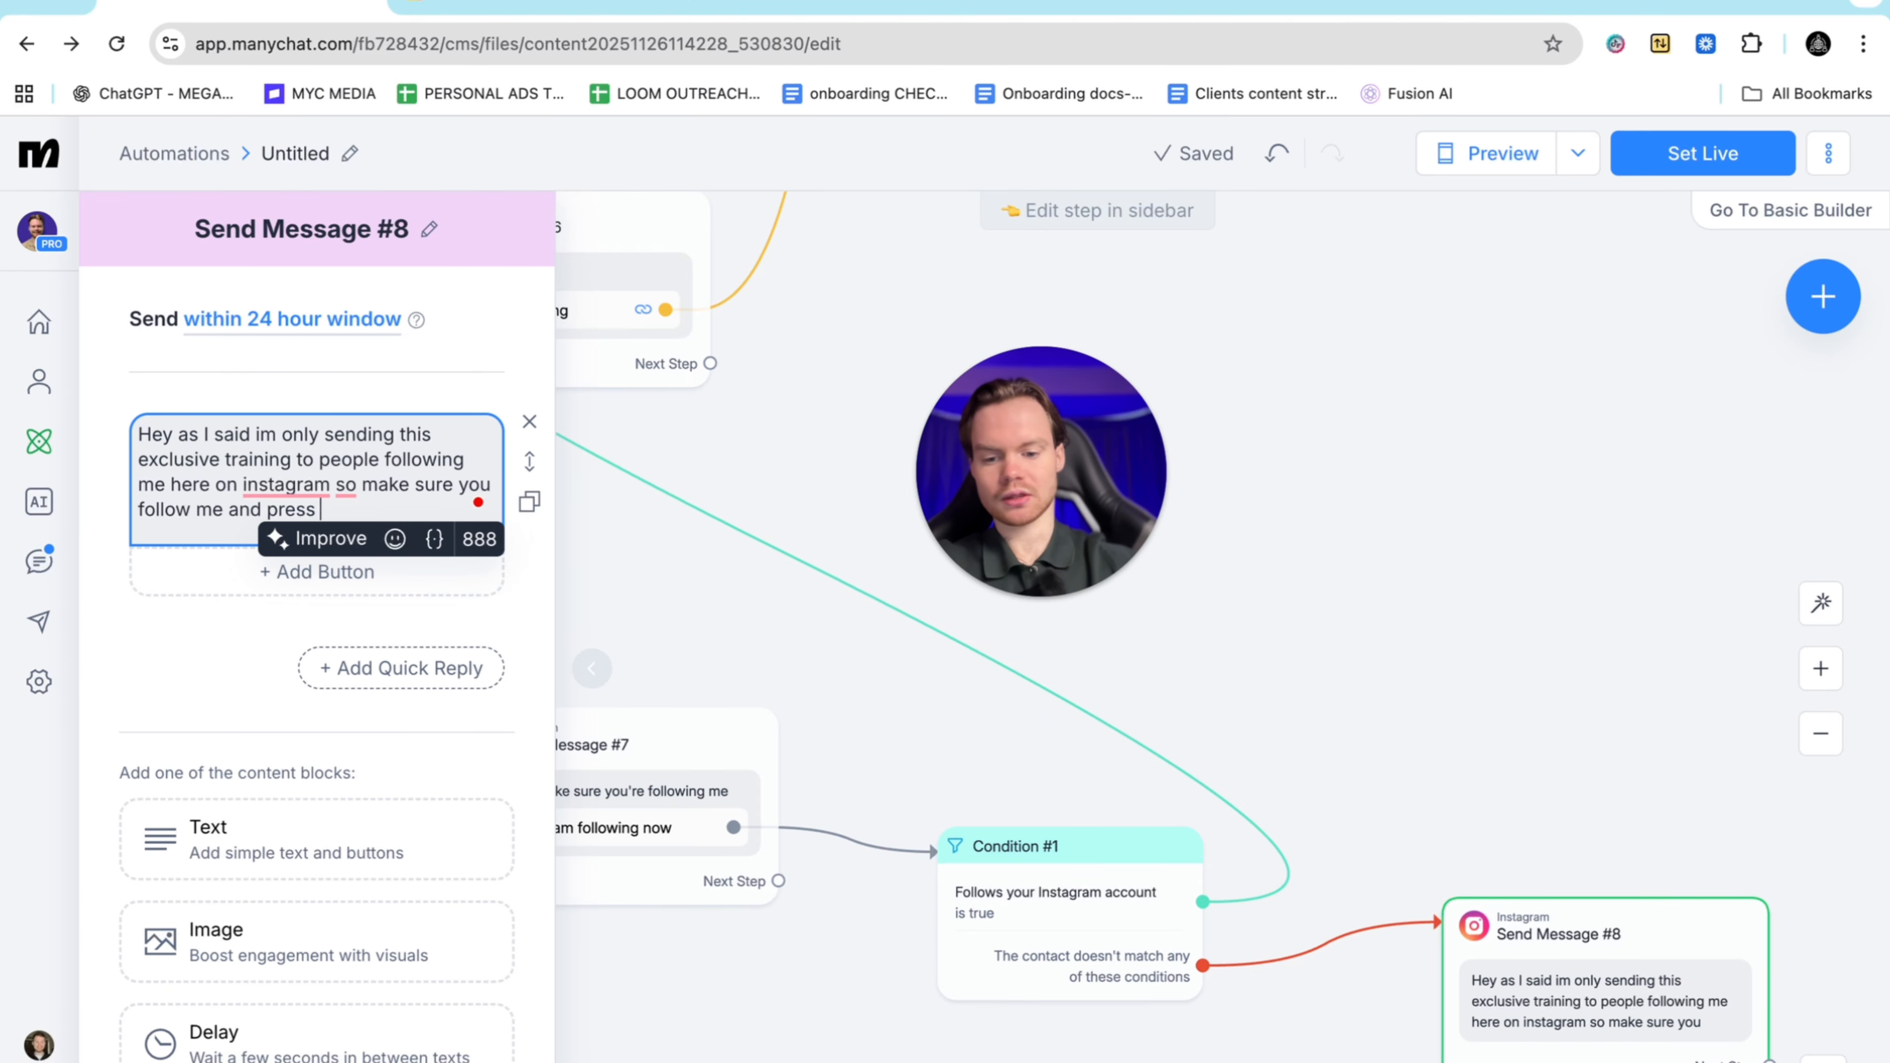
type("the button down")
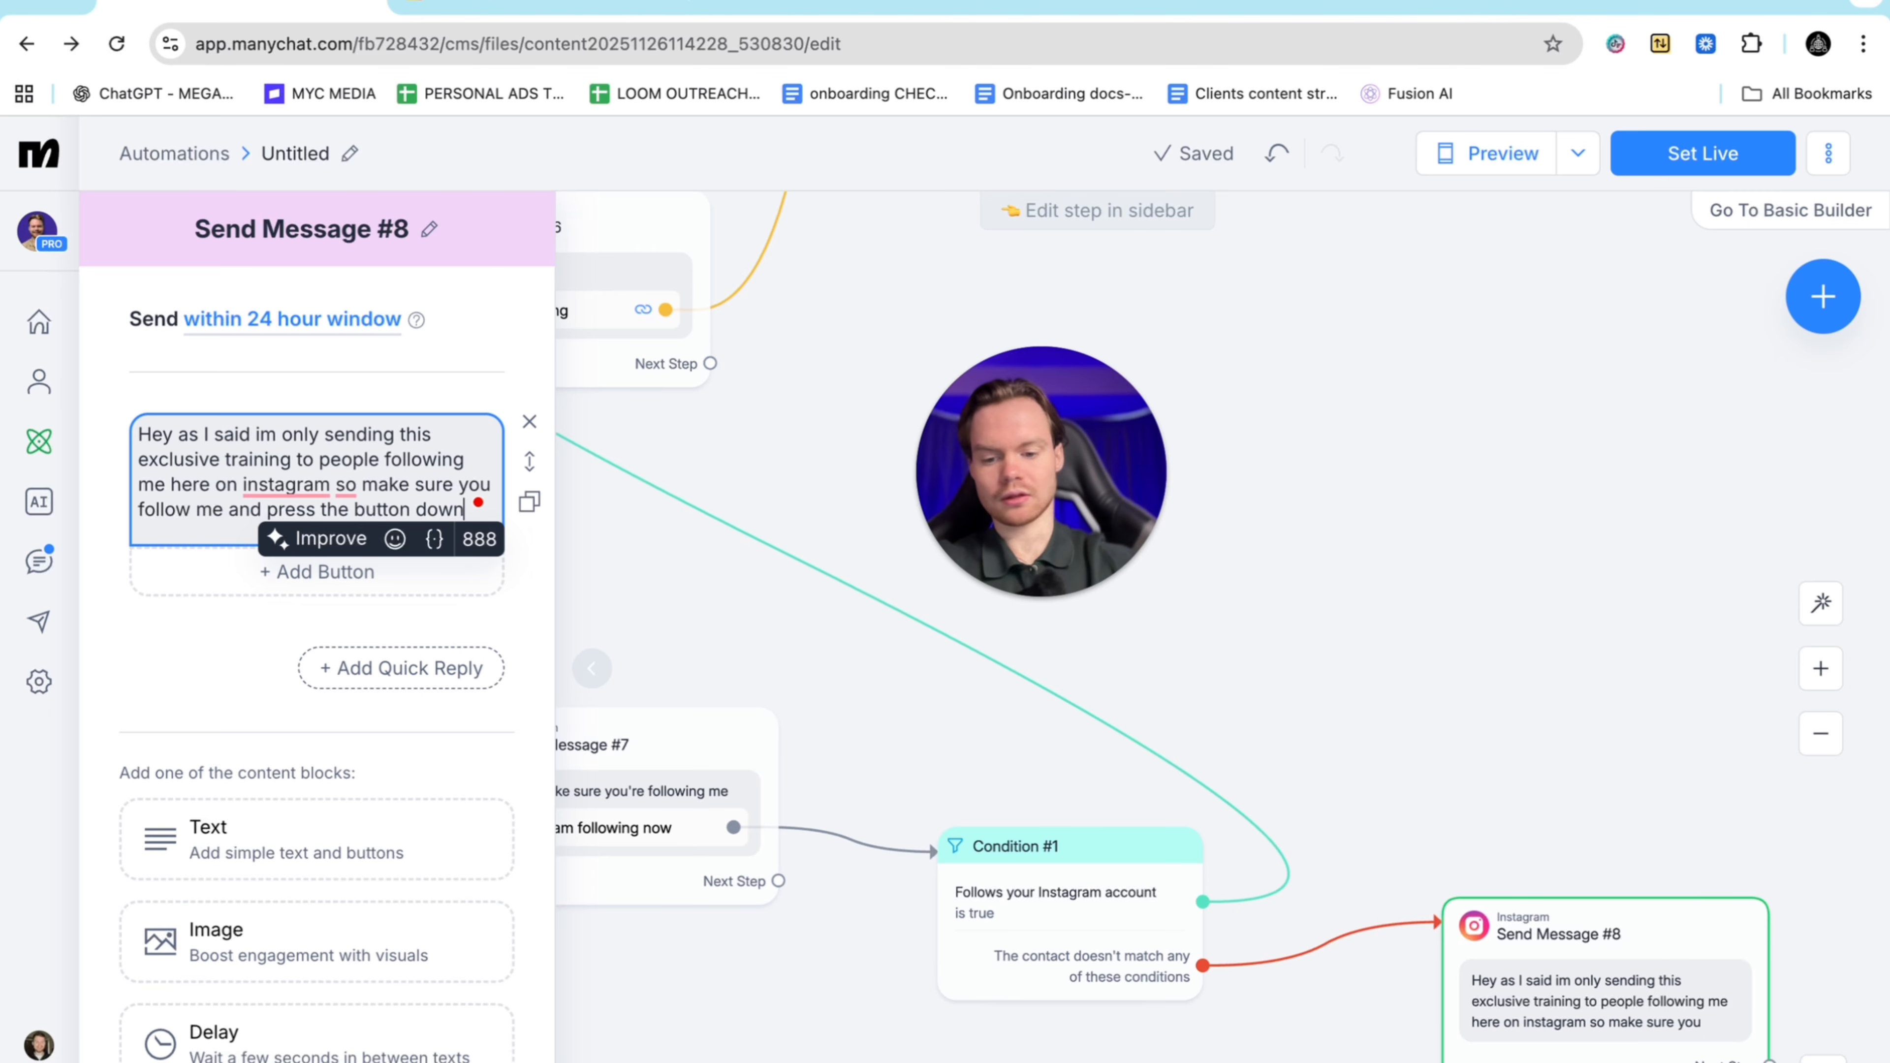
type(" below after ")
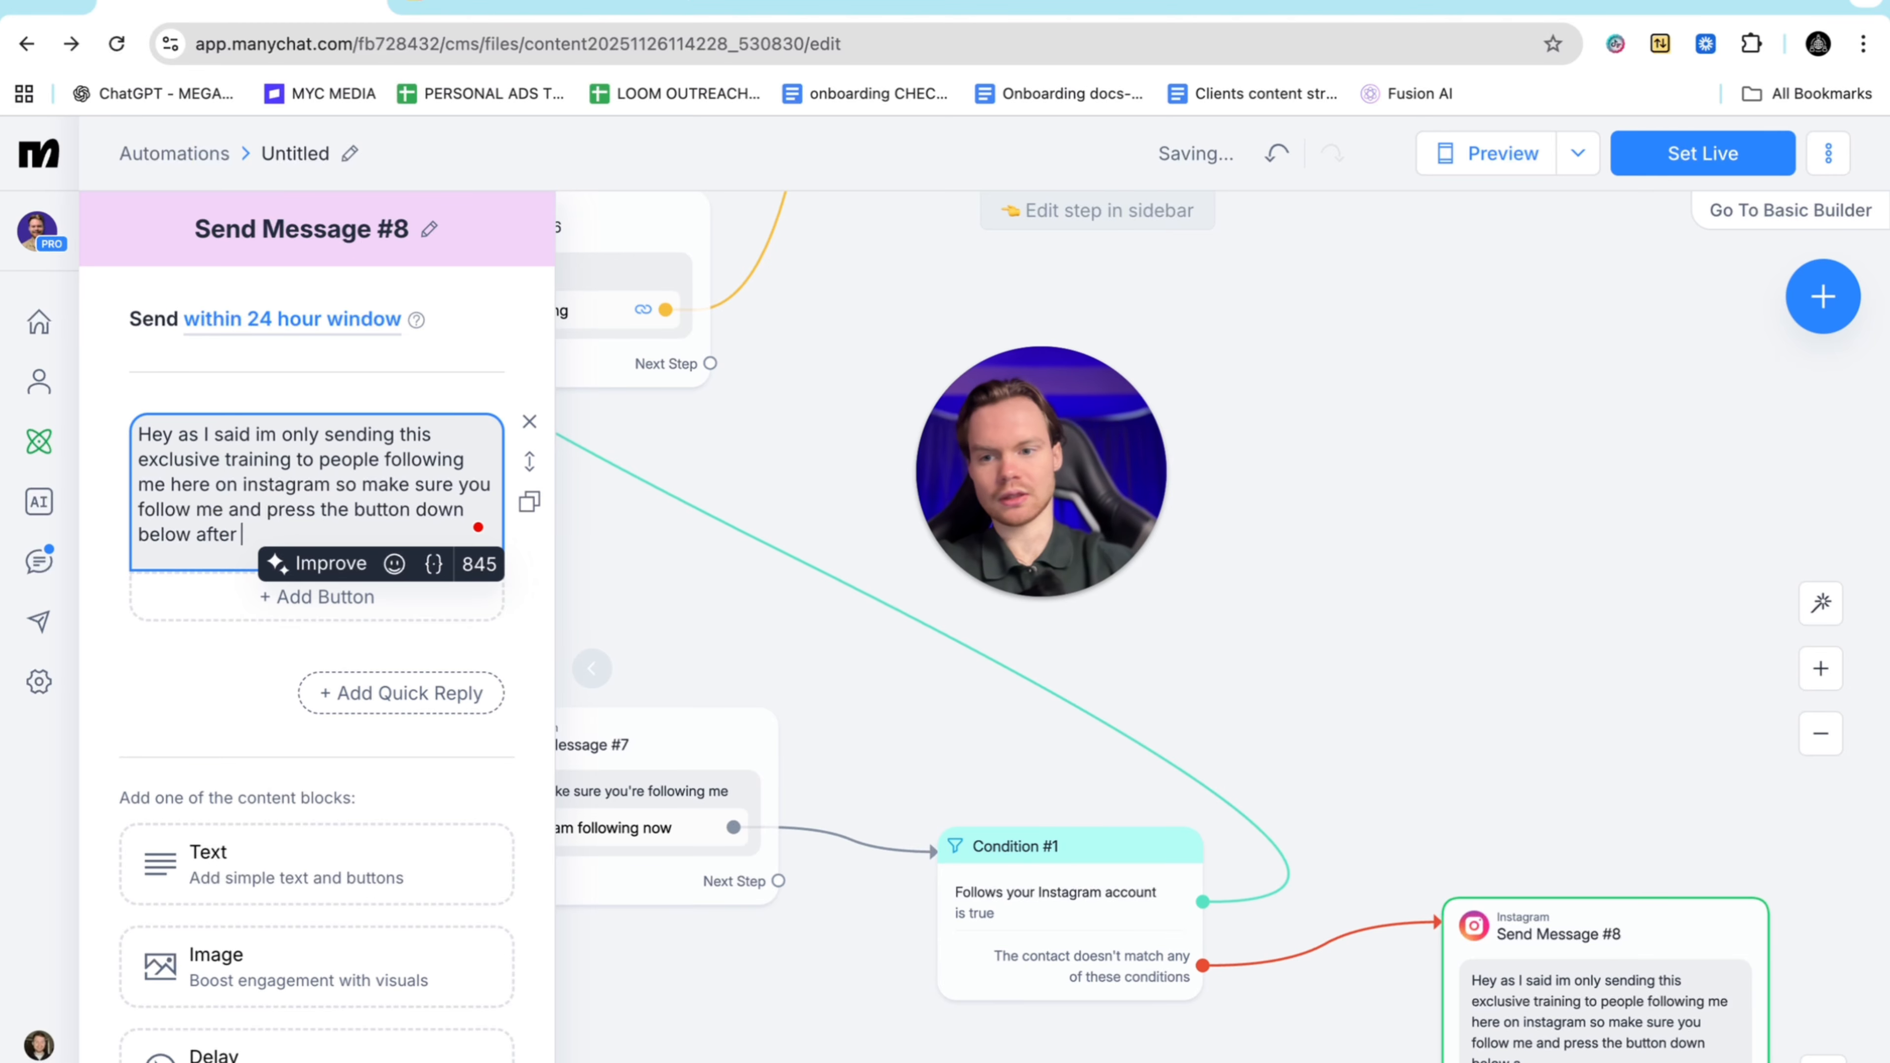
type("and I'll")
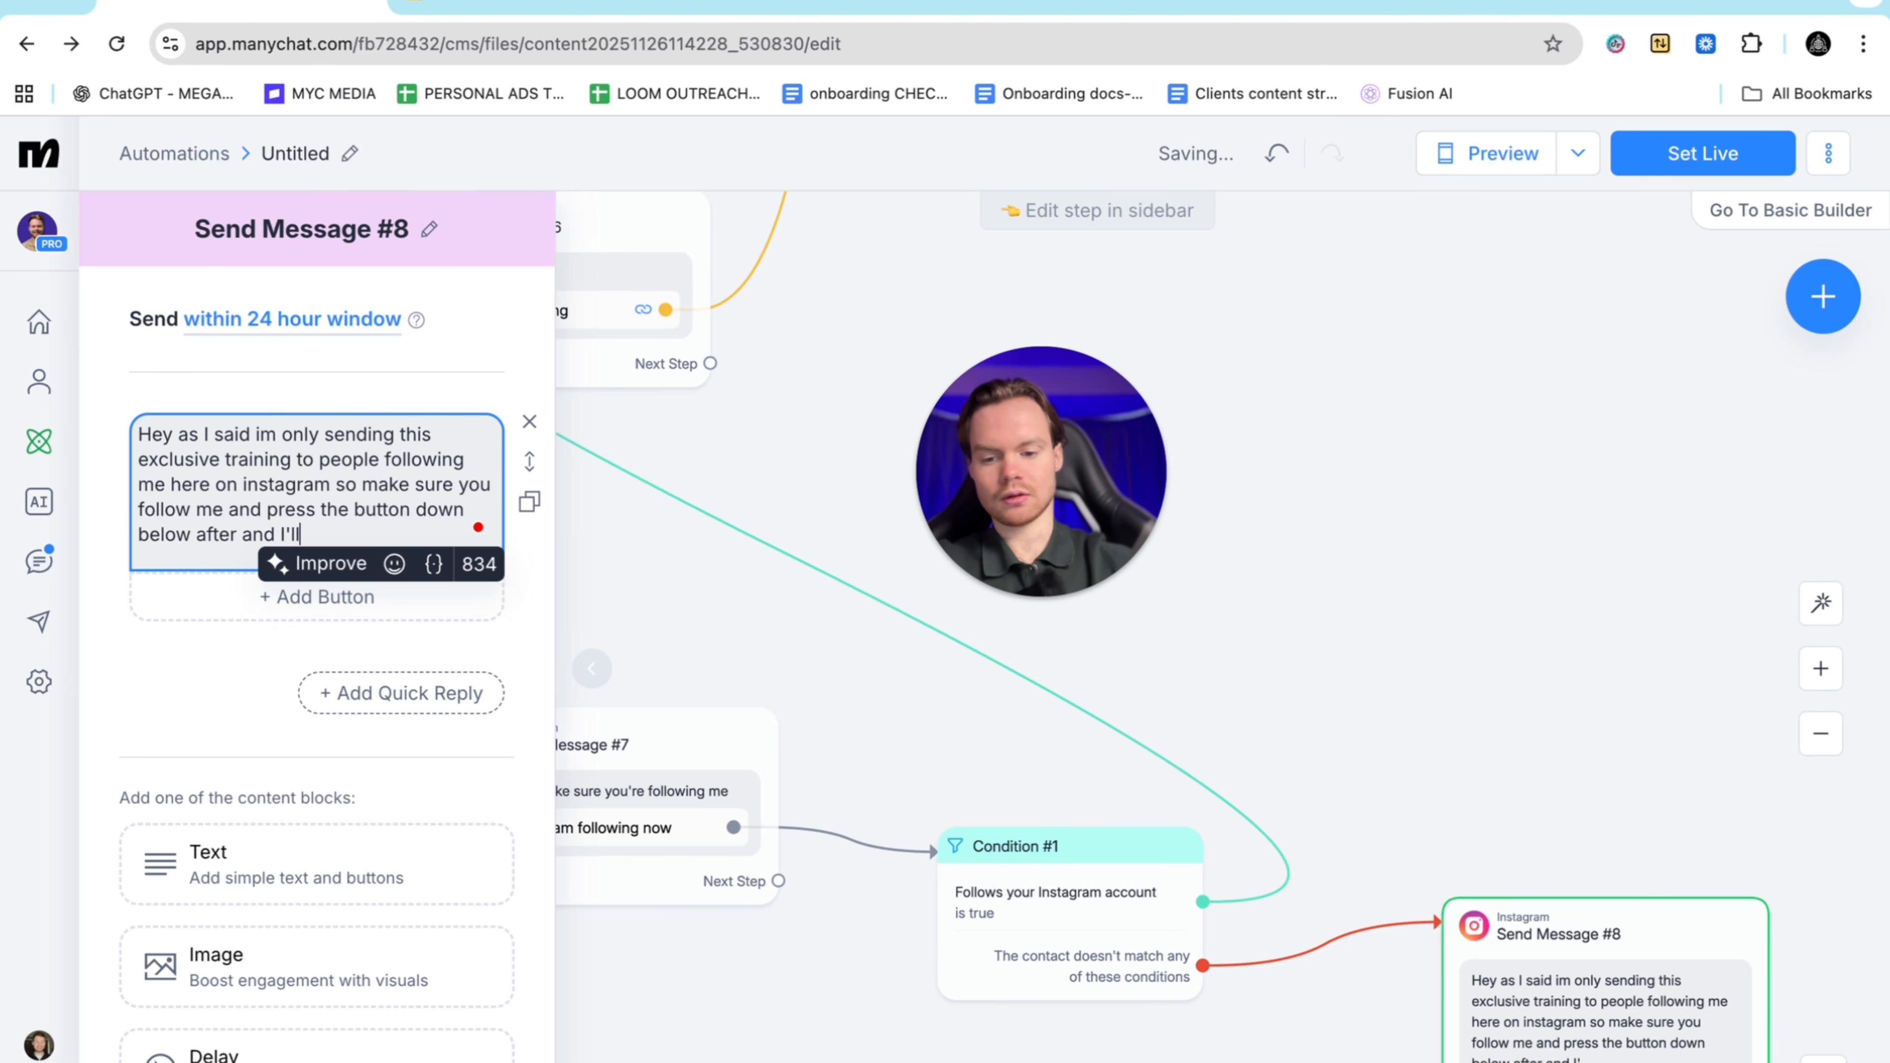
type(" send it your way")
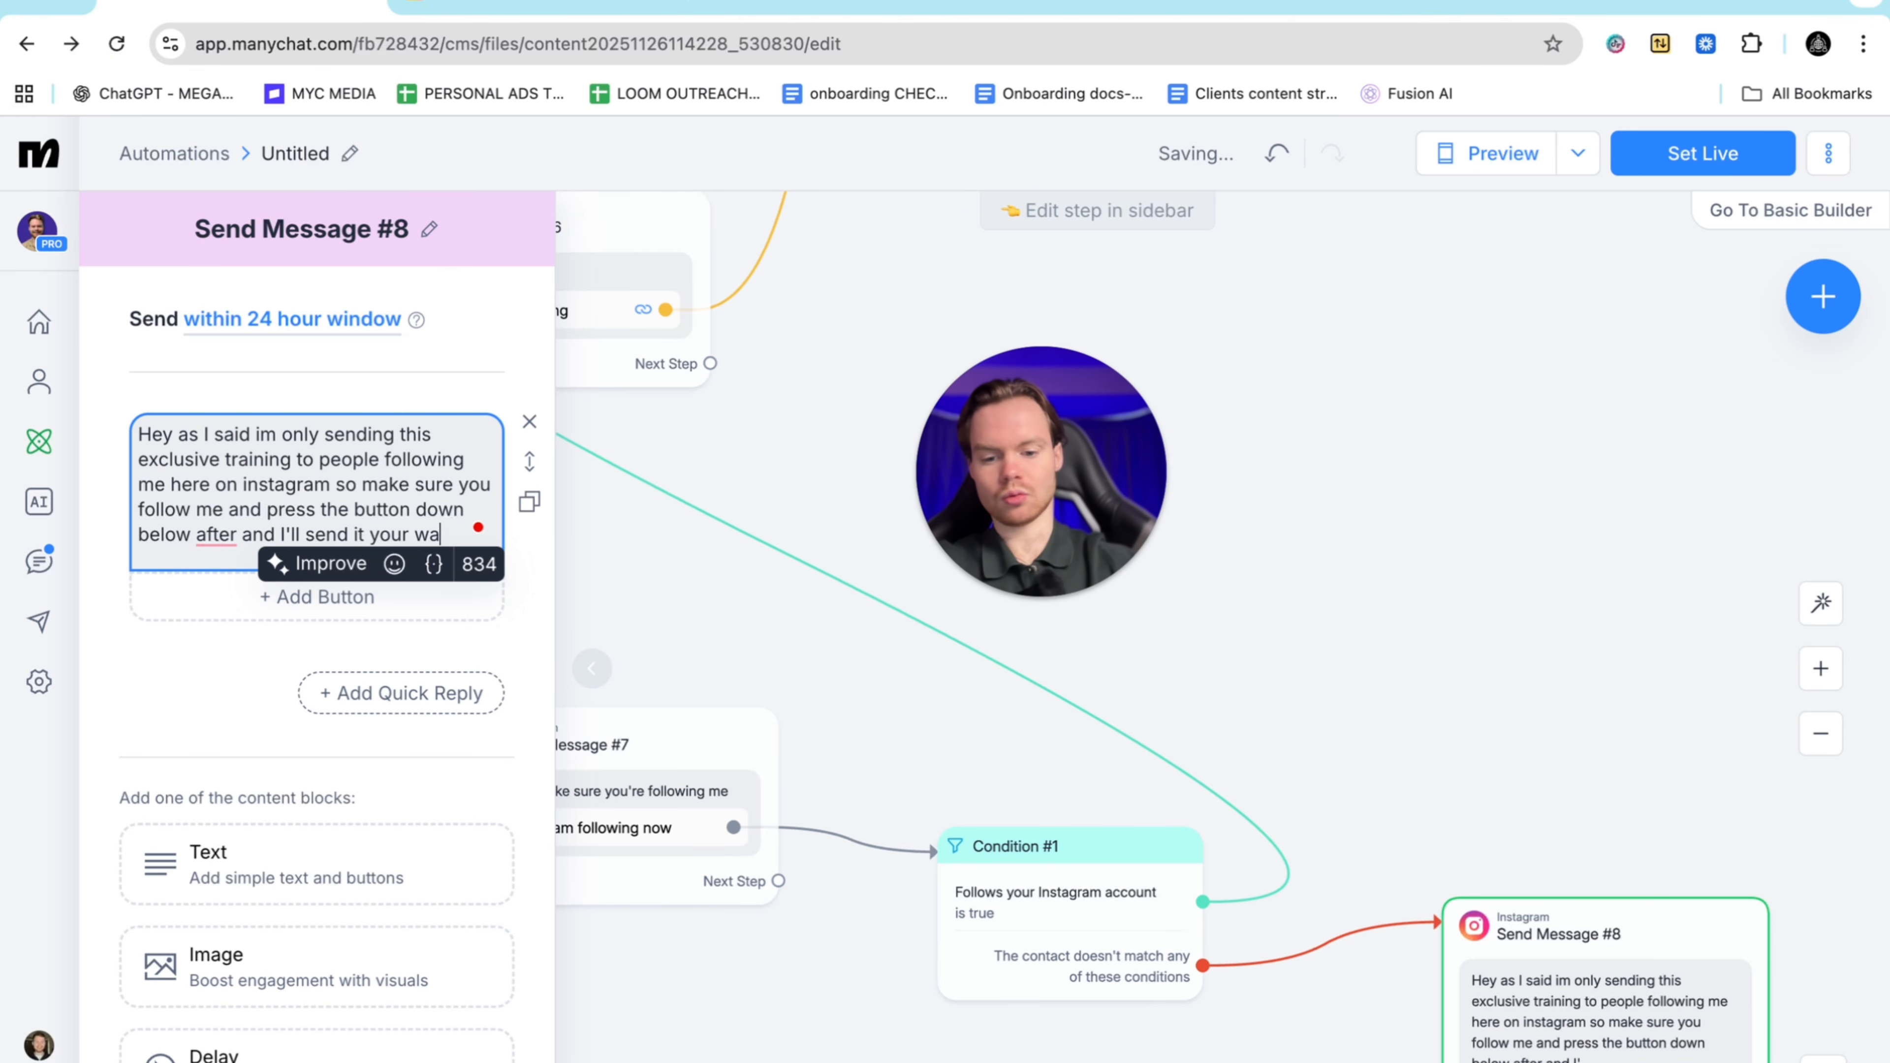
Give Send Message #8 a button to Condition #2, which checks Instagram following and routes followers to Send Message #6
left_click(240, 588)
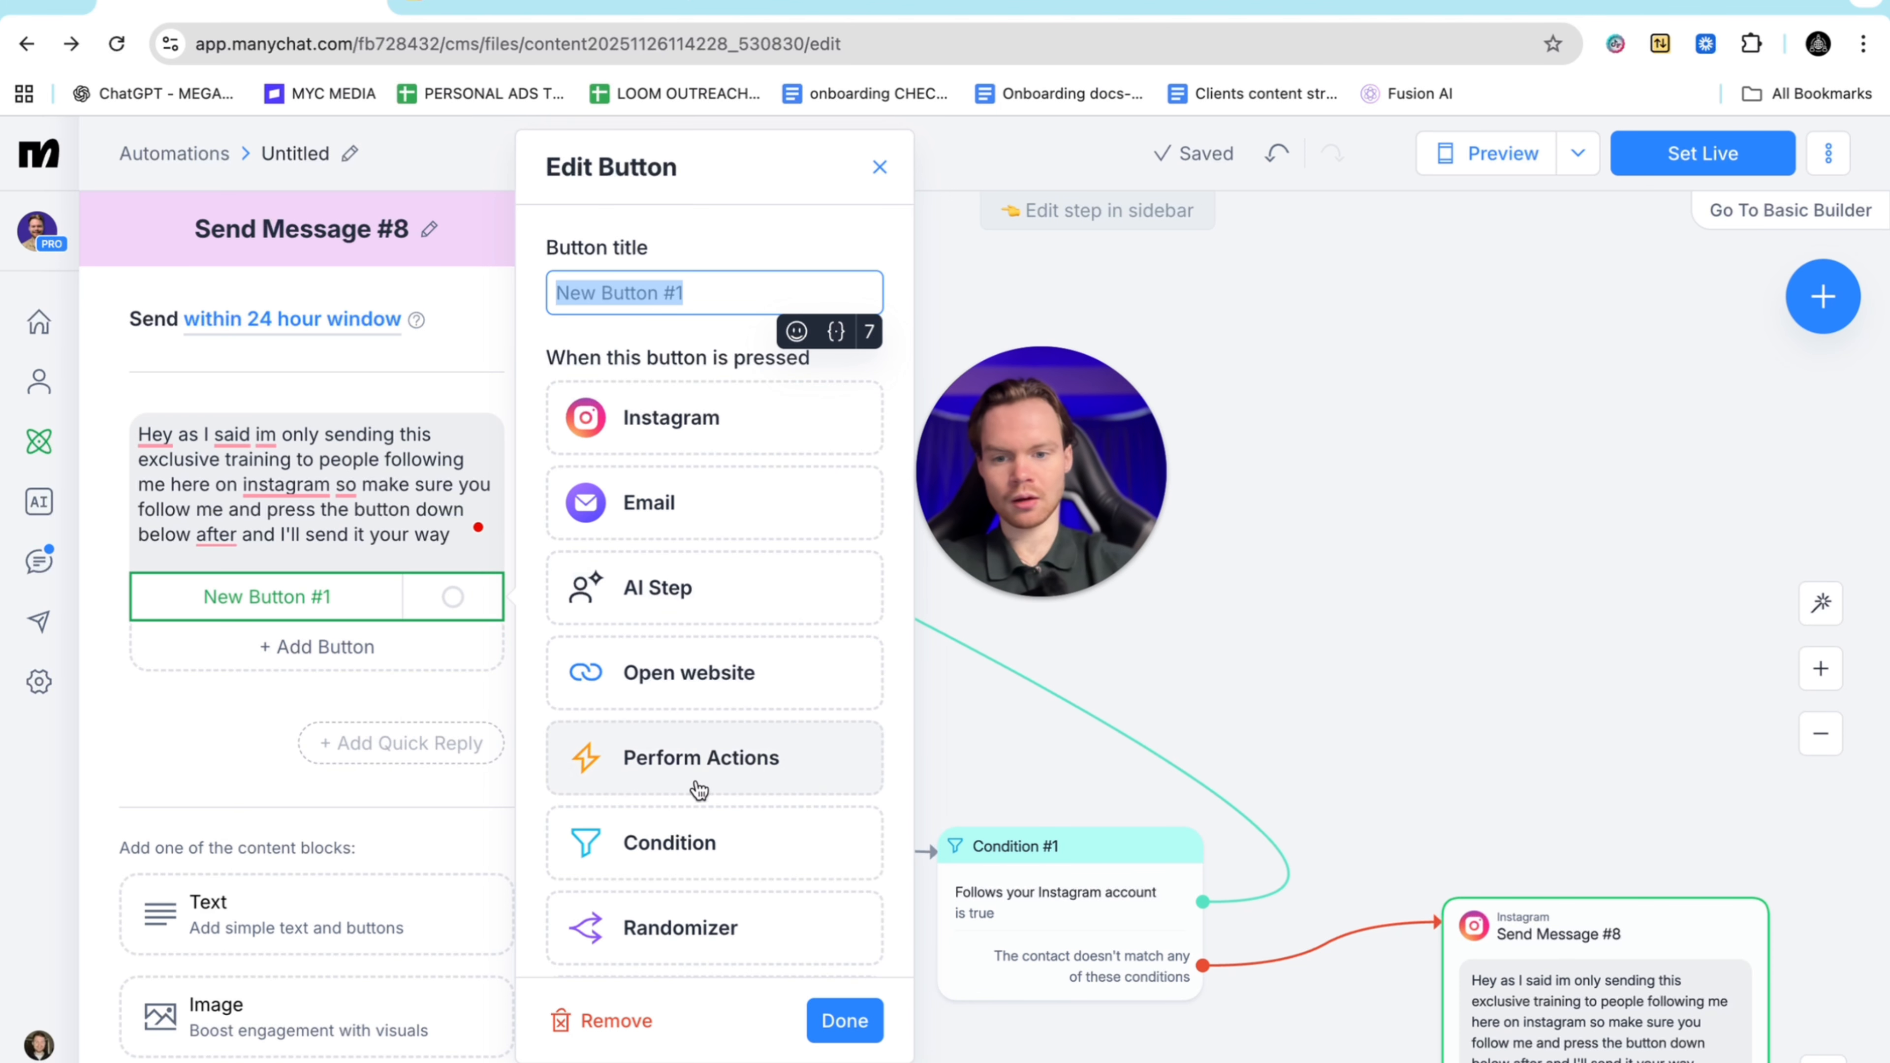
left_click(670, 842)
left_click(1504, 714)
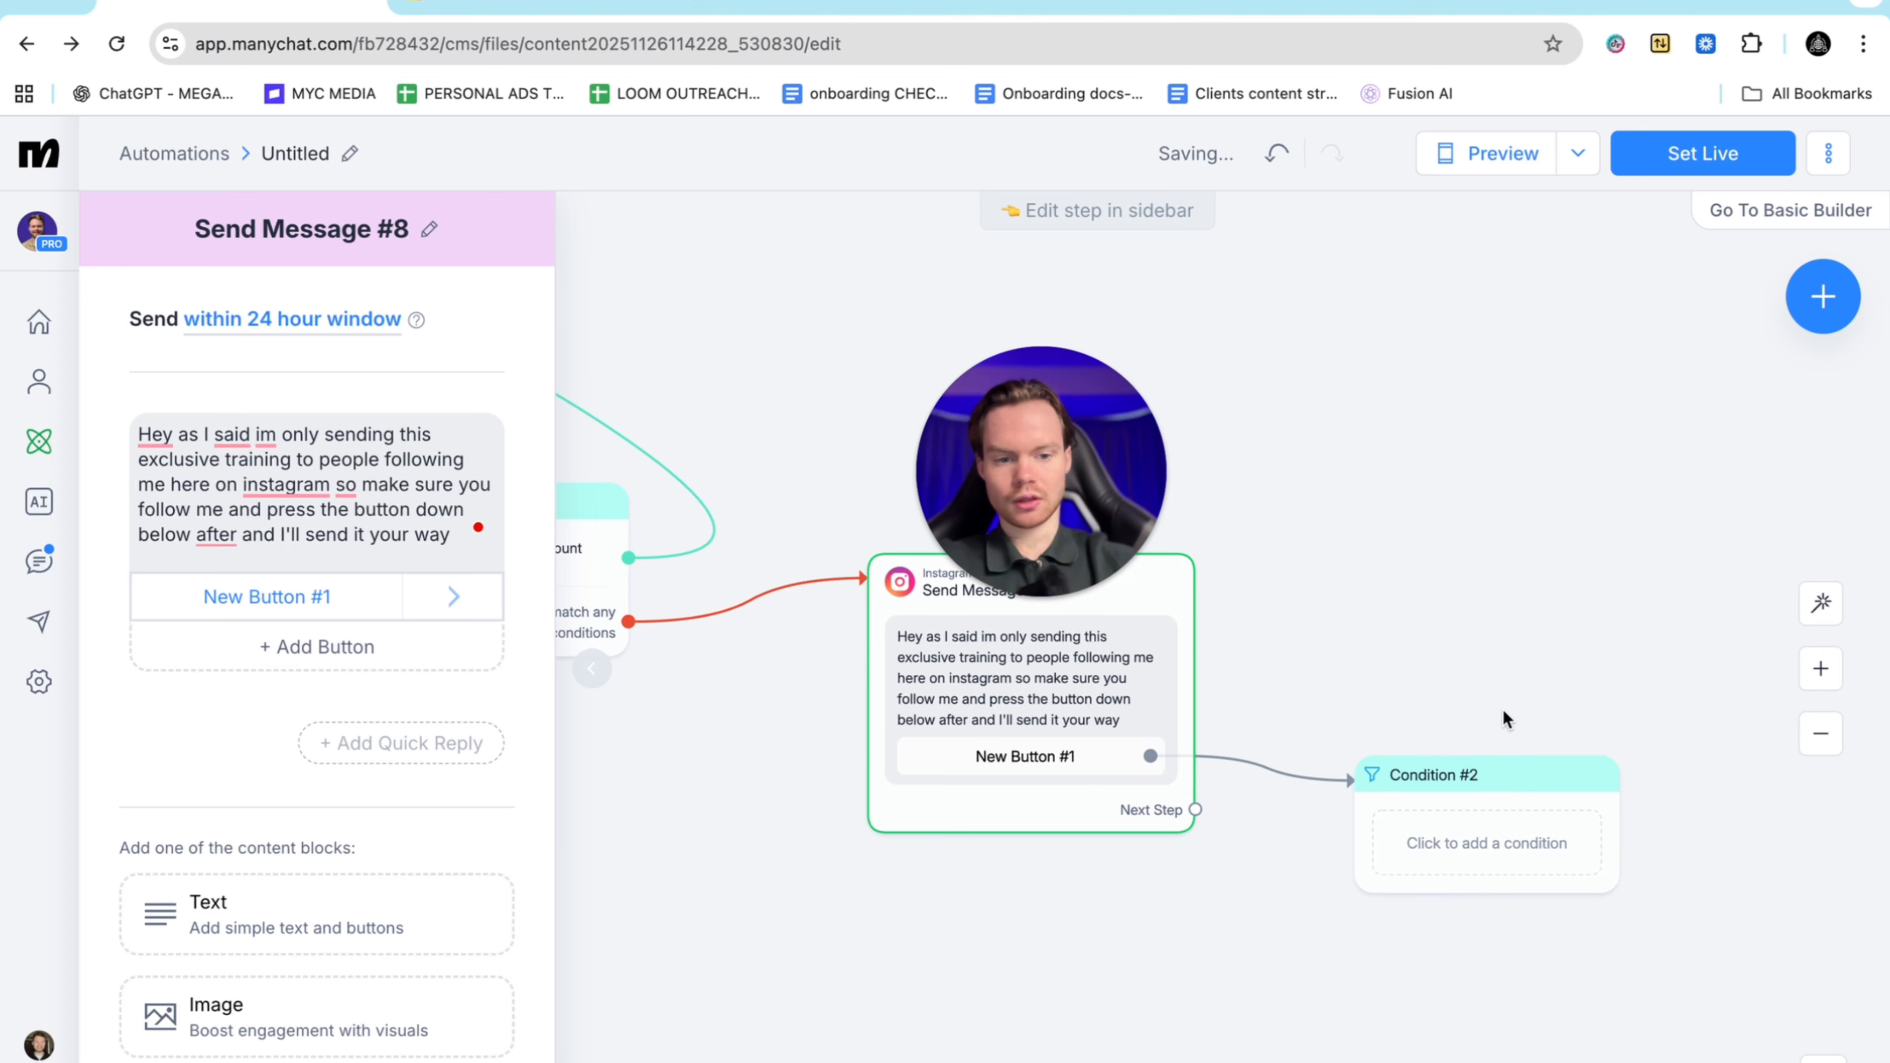
left_click(1405, 768)
left_click(367, 429)
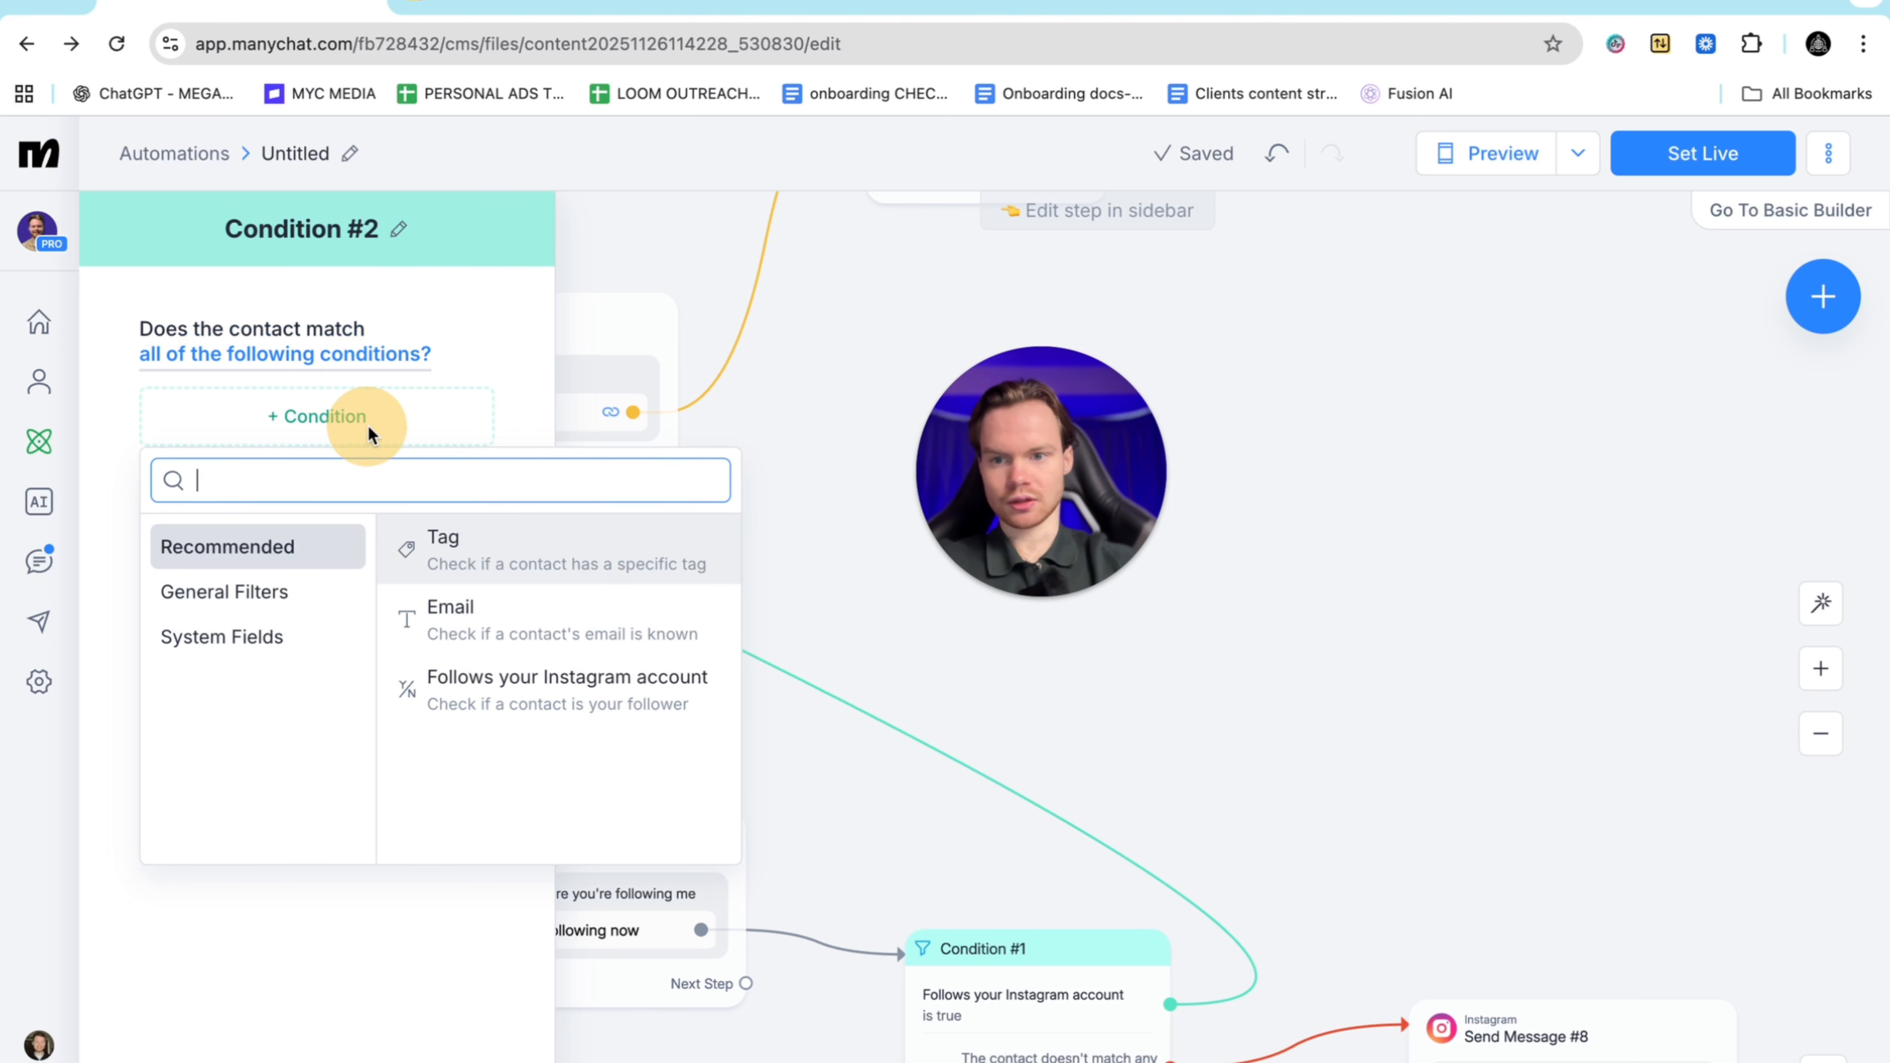
left_click(599, 703)
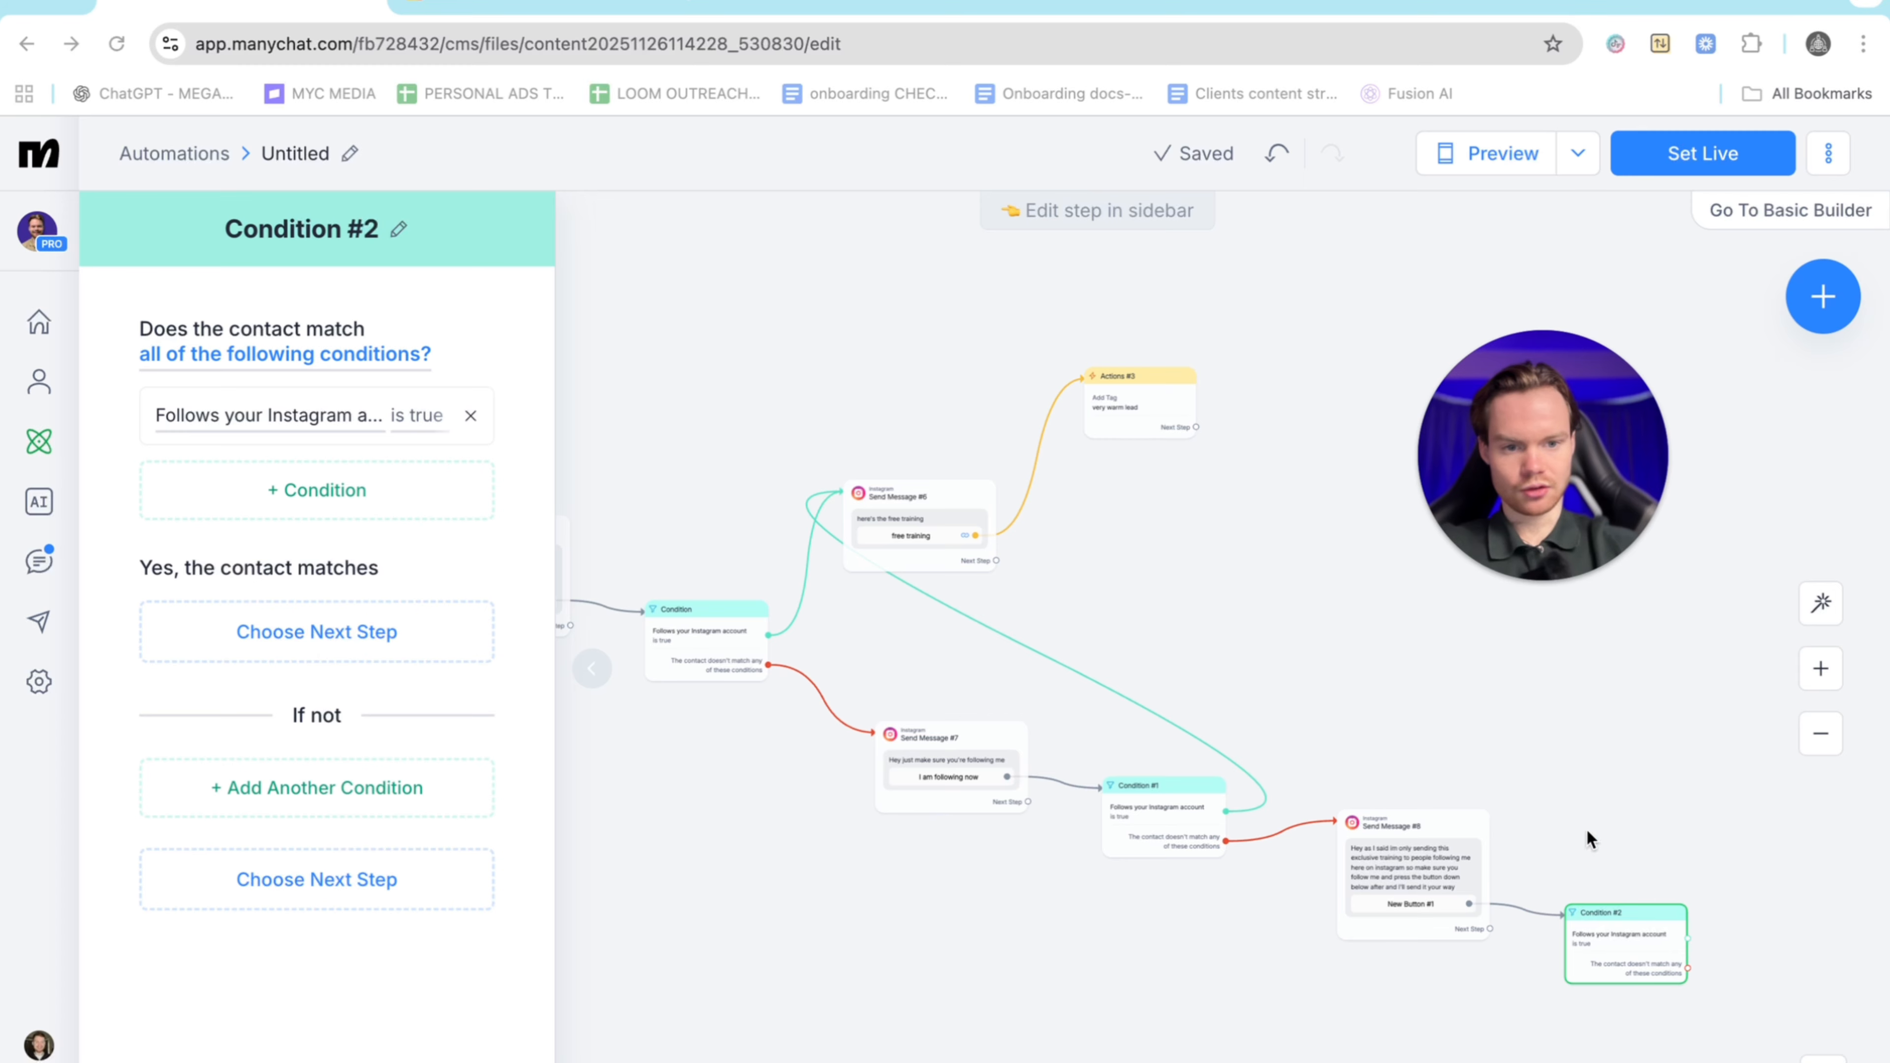
scroll(1542, 786, "up", 5)
scroll(1542, 786, "down", 1)
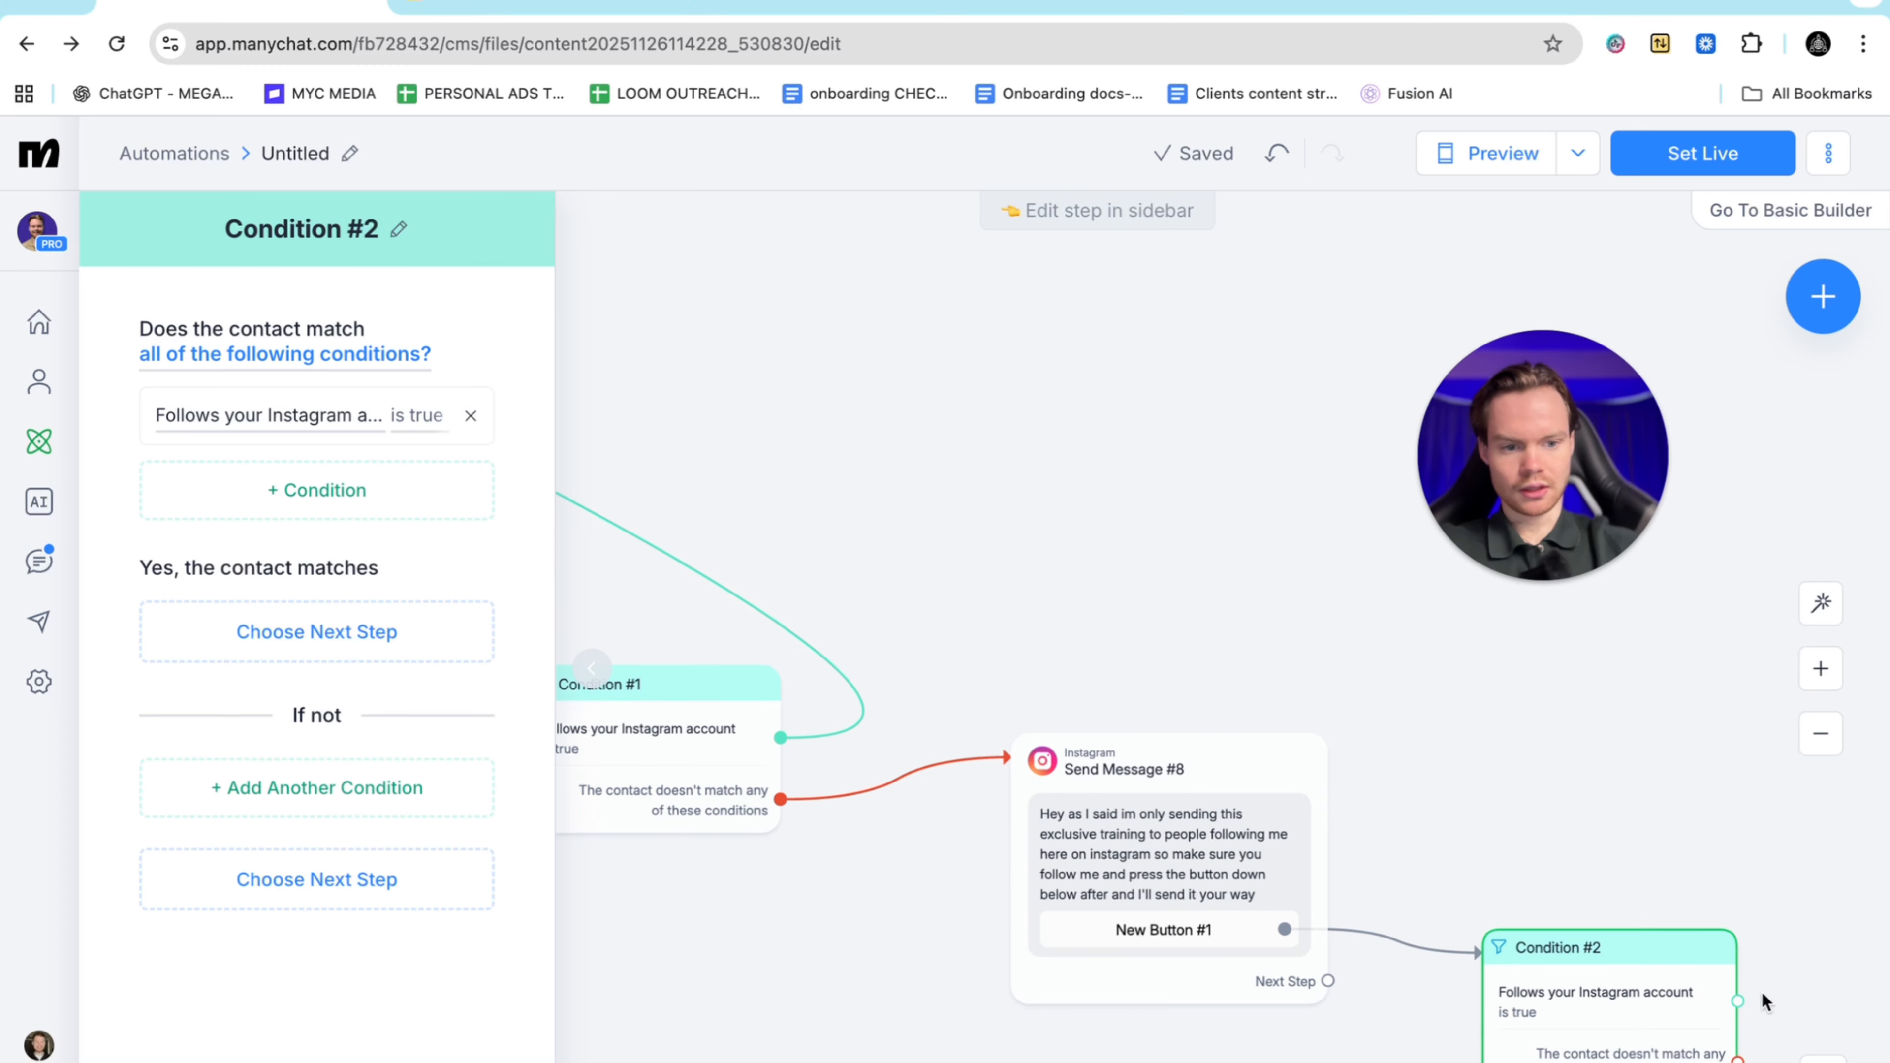
left_click_drag(1738, 1002, 704, 357)
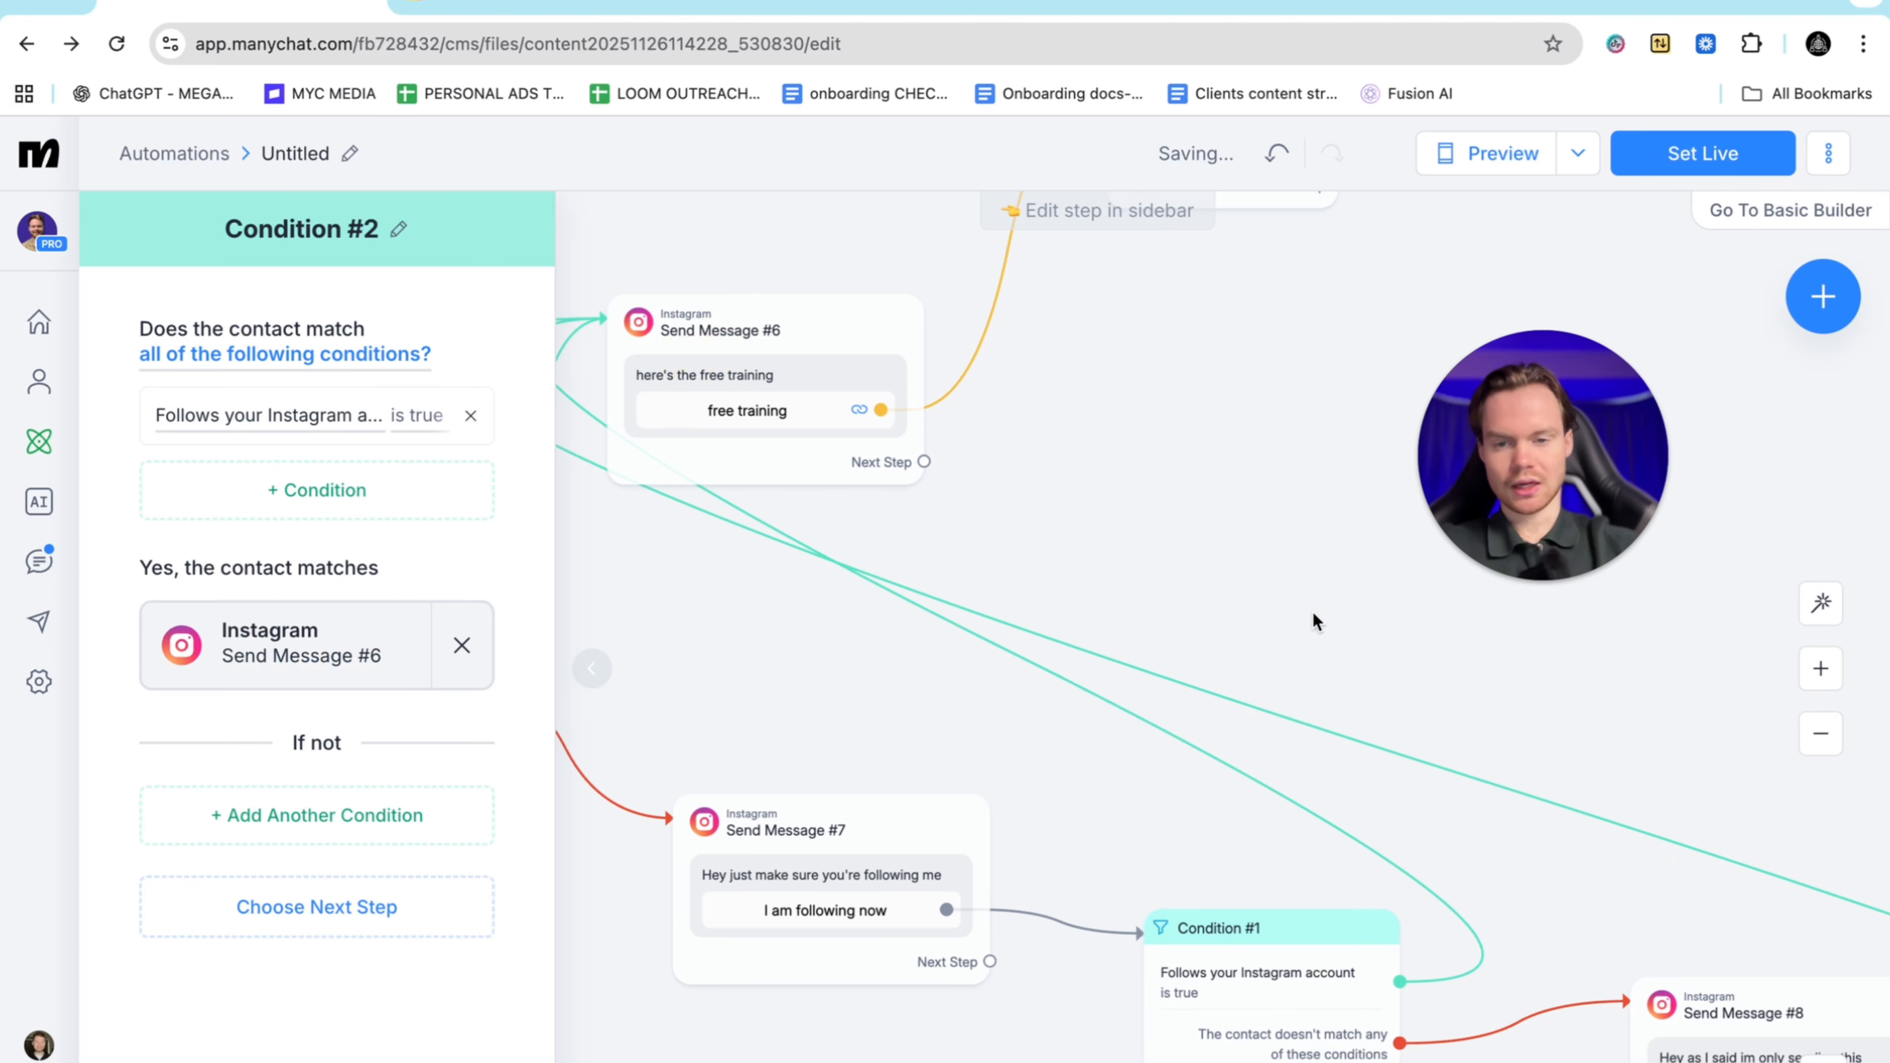
Connect Condition #2's non-follower branch back to Send Message #8, then delete that loop connection
scroll(1394, 672, "right", 9)
scroll(1395, 672, "down", 4)
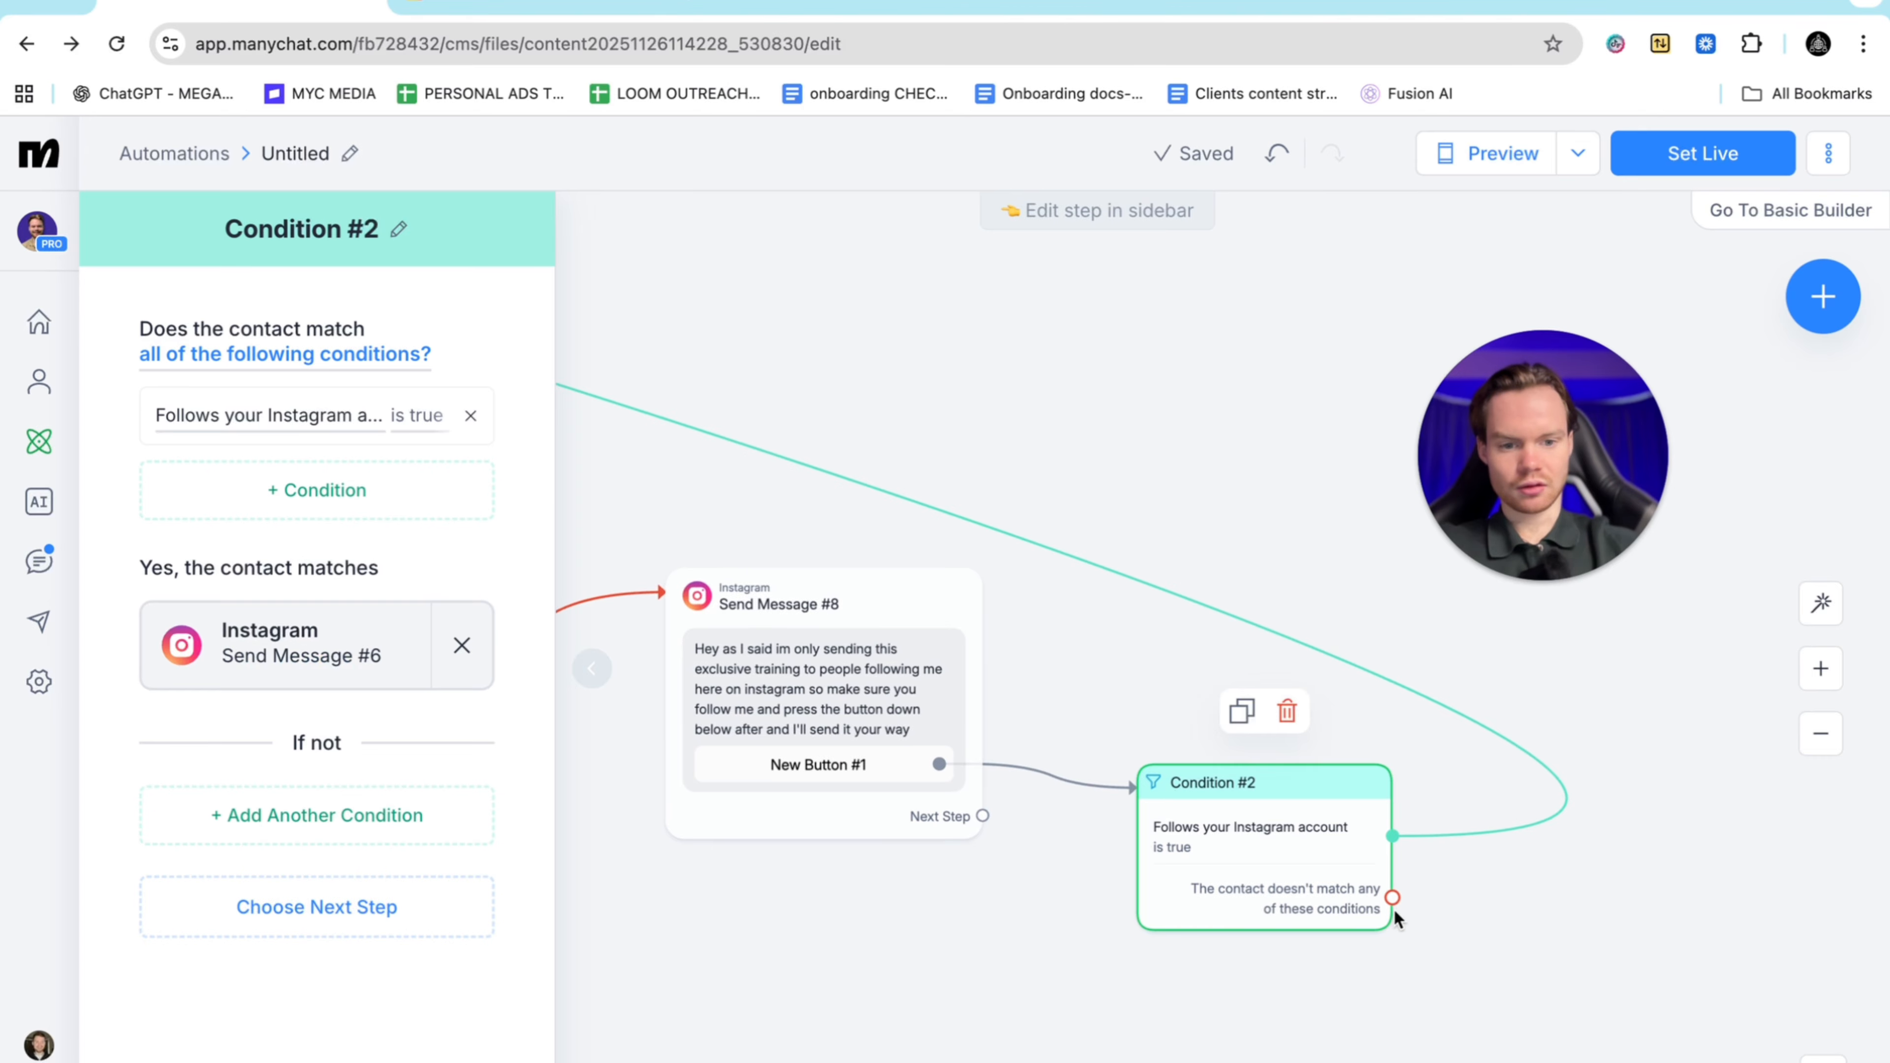
left_click(1306, 995)
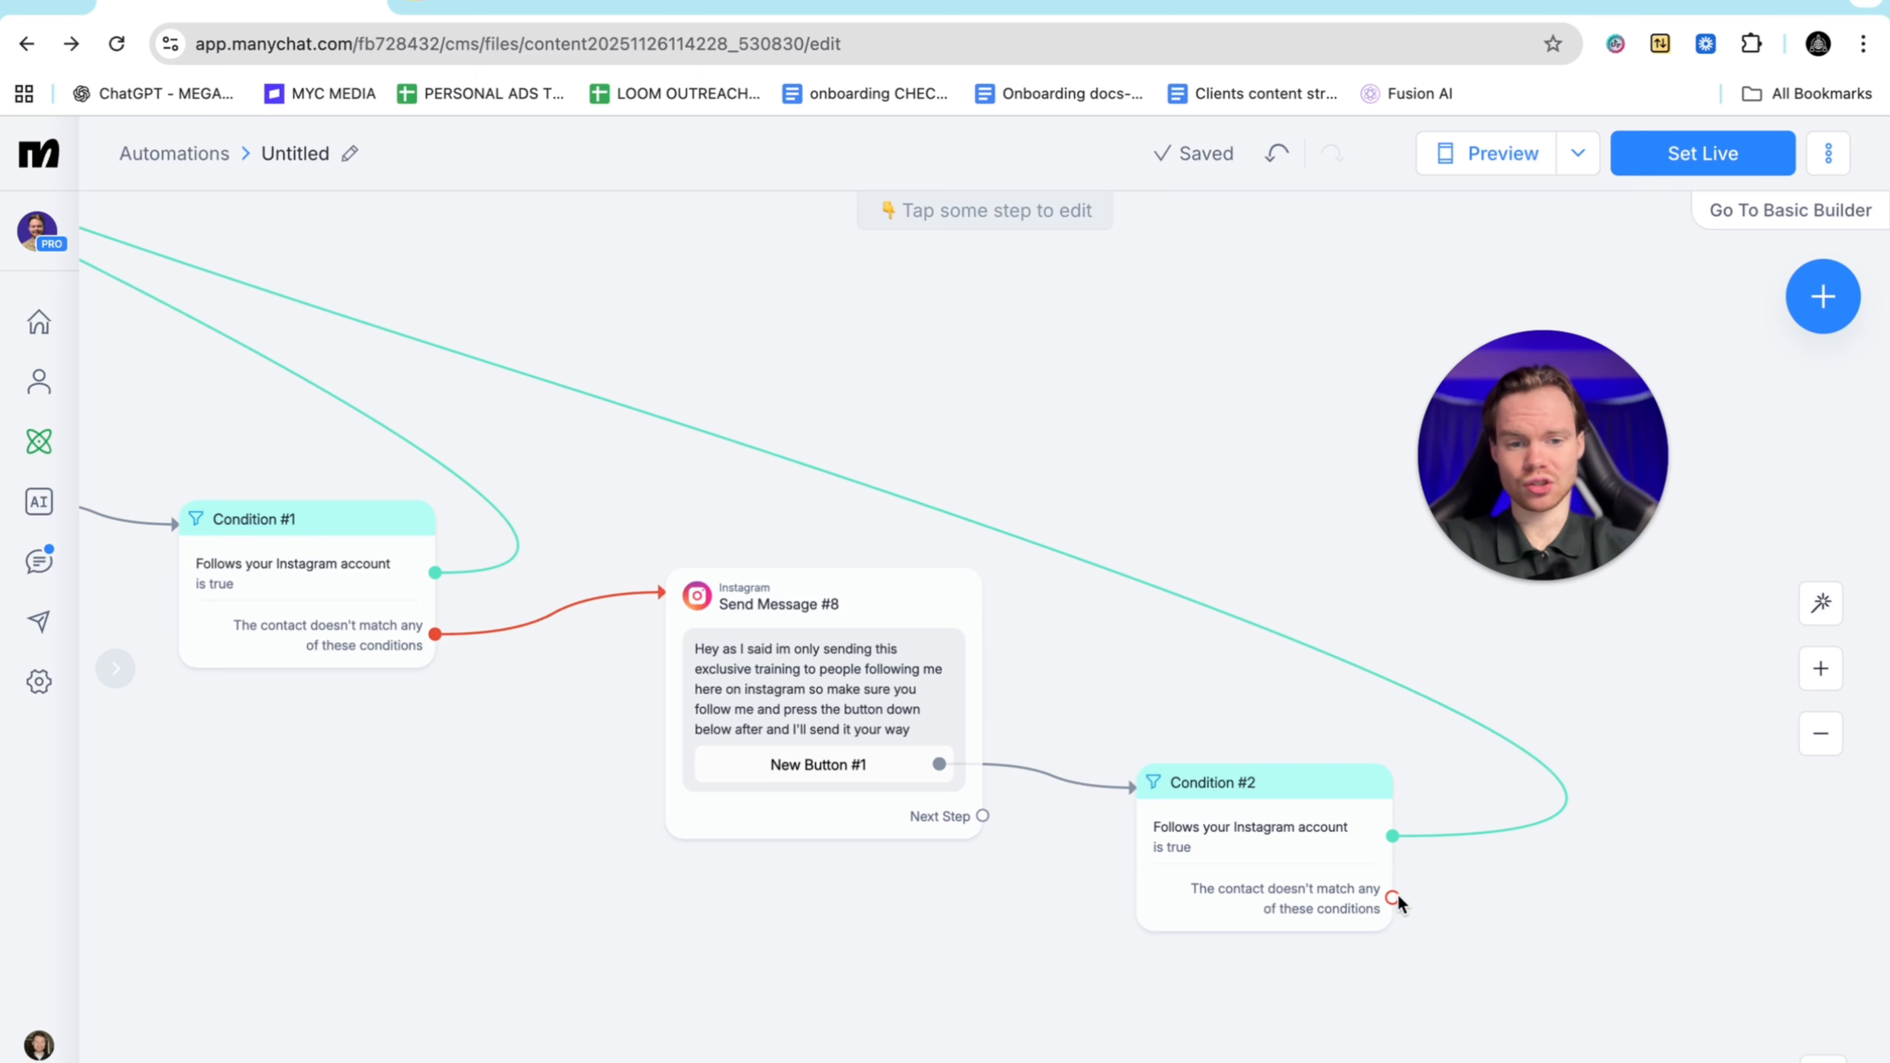
left_click_drag(1393, 897, 696, 578)
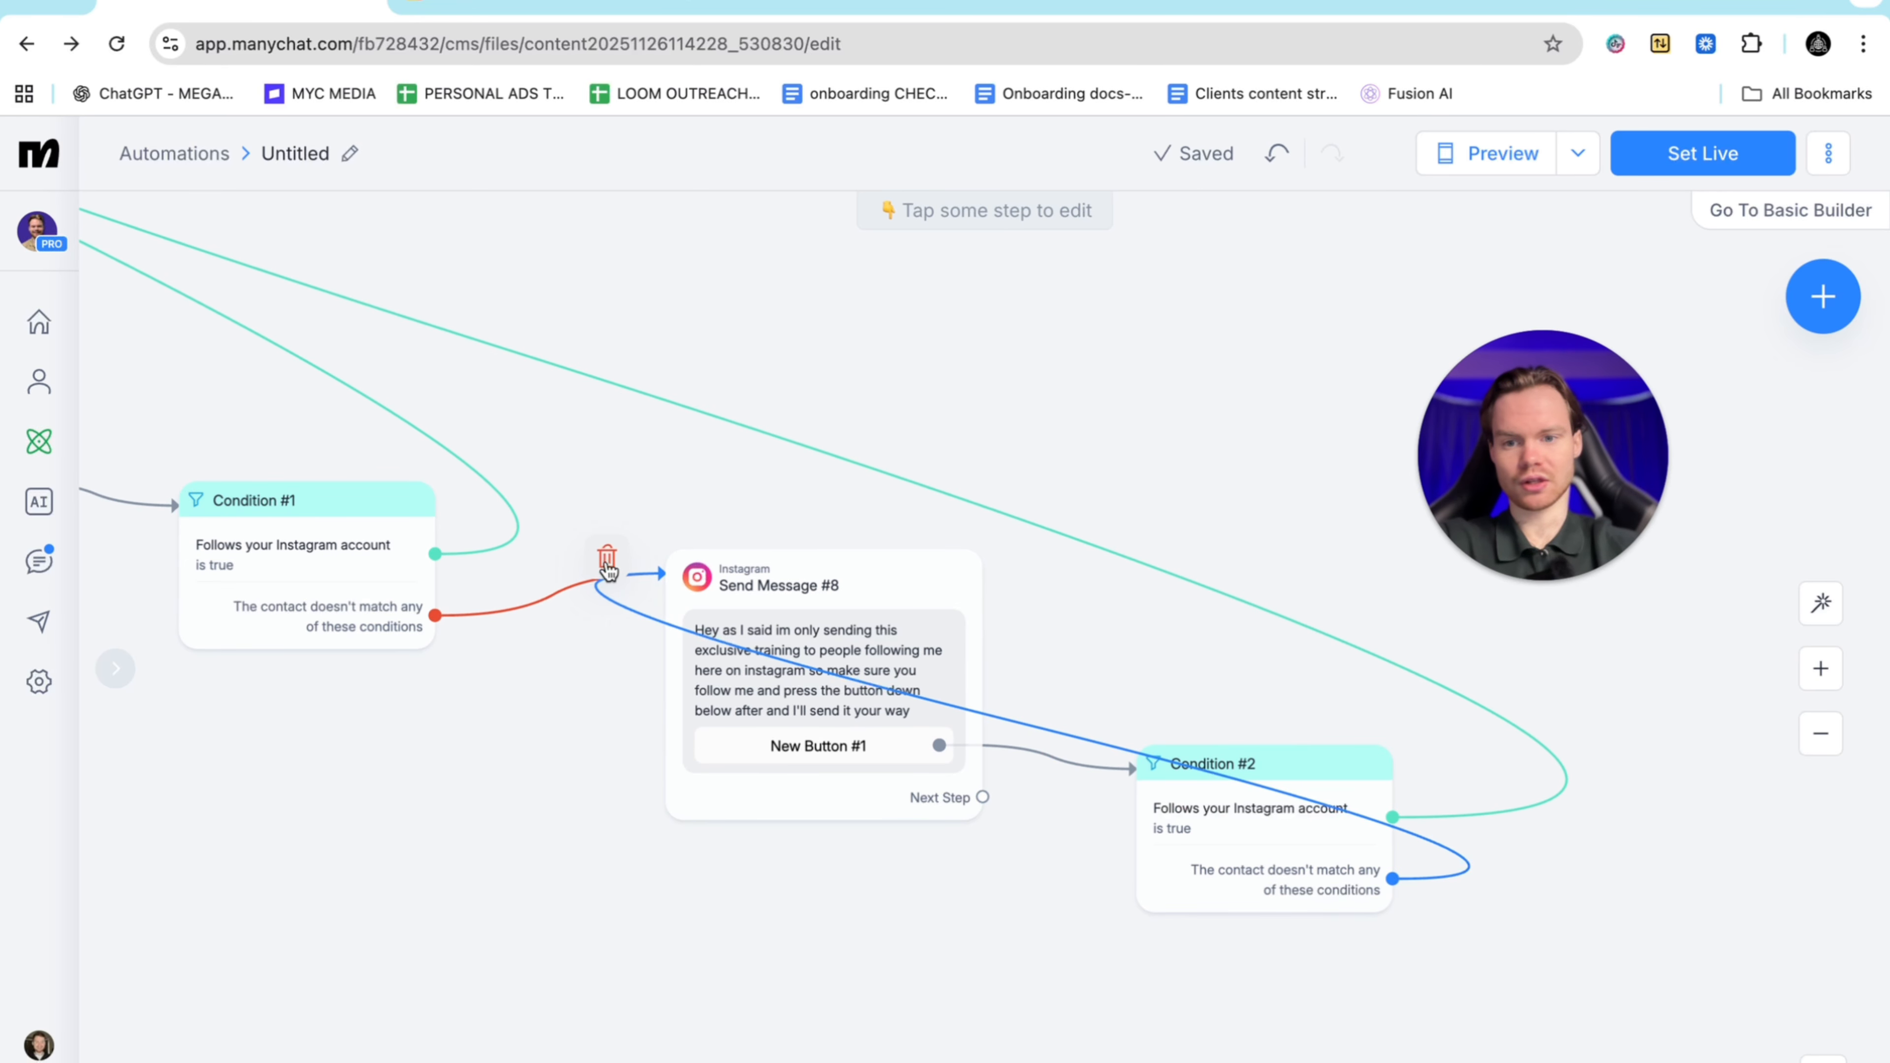
left_click(603, 557)
scroll(579, 661, "down", 6)
scroll(637, 646, "left", 11)
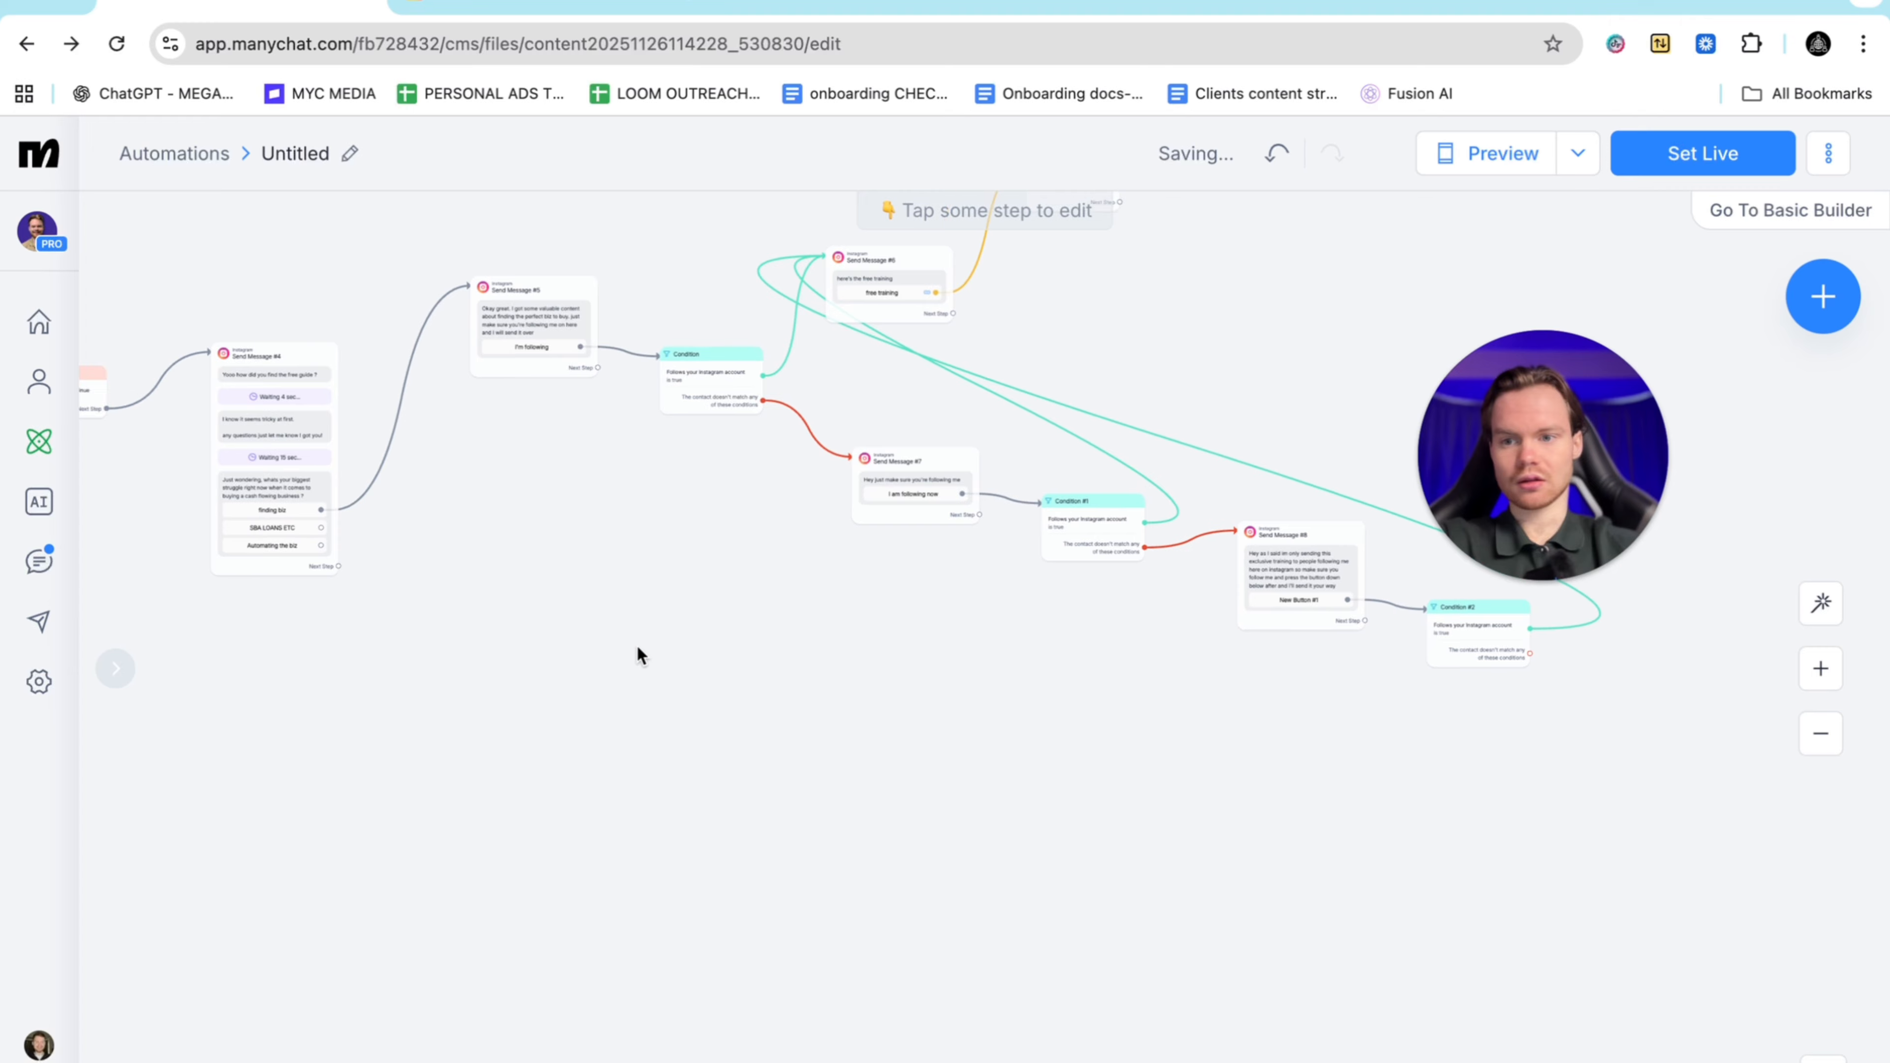
scroll(636, 645, "up", 2)
scroll(637, 655, "up", 5)
scroll(430, 537, "up", 3)
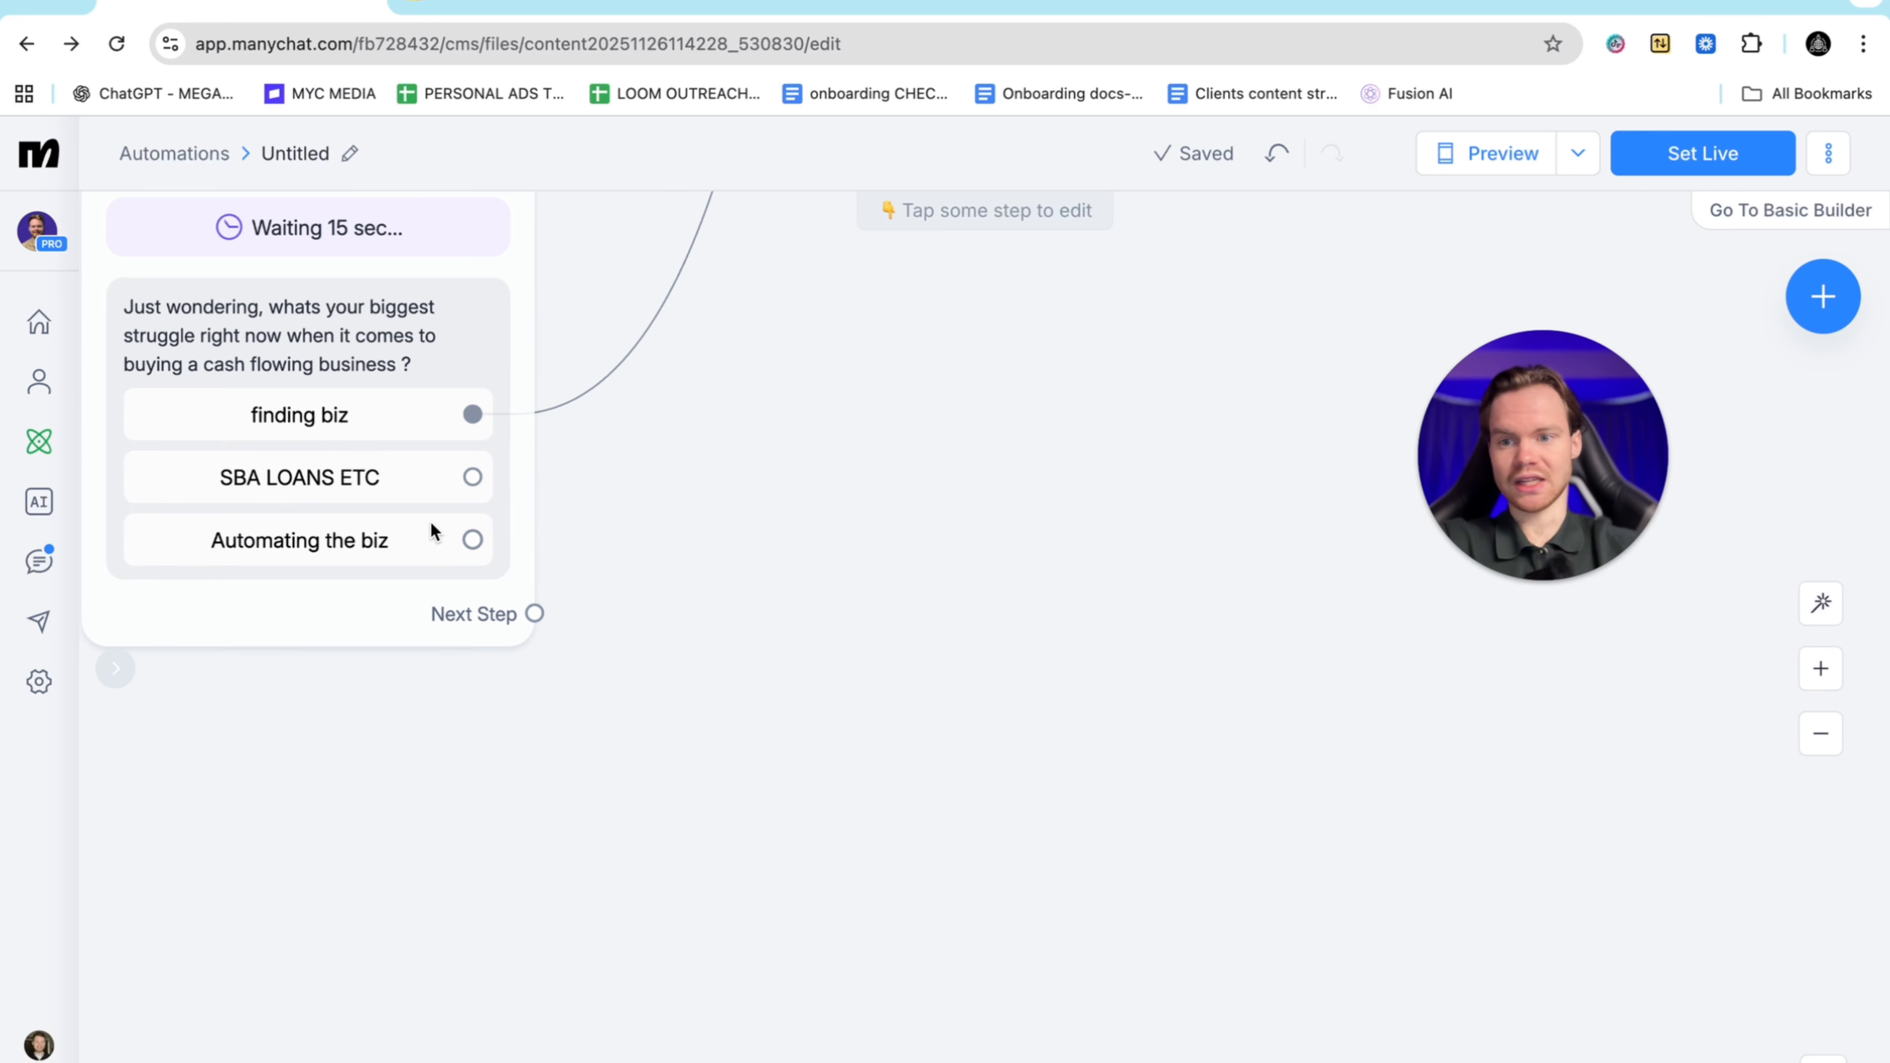
scroll(638, 549, "down", 5)
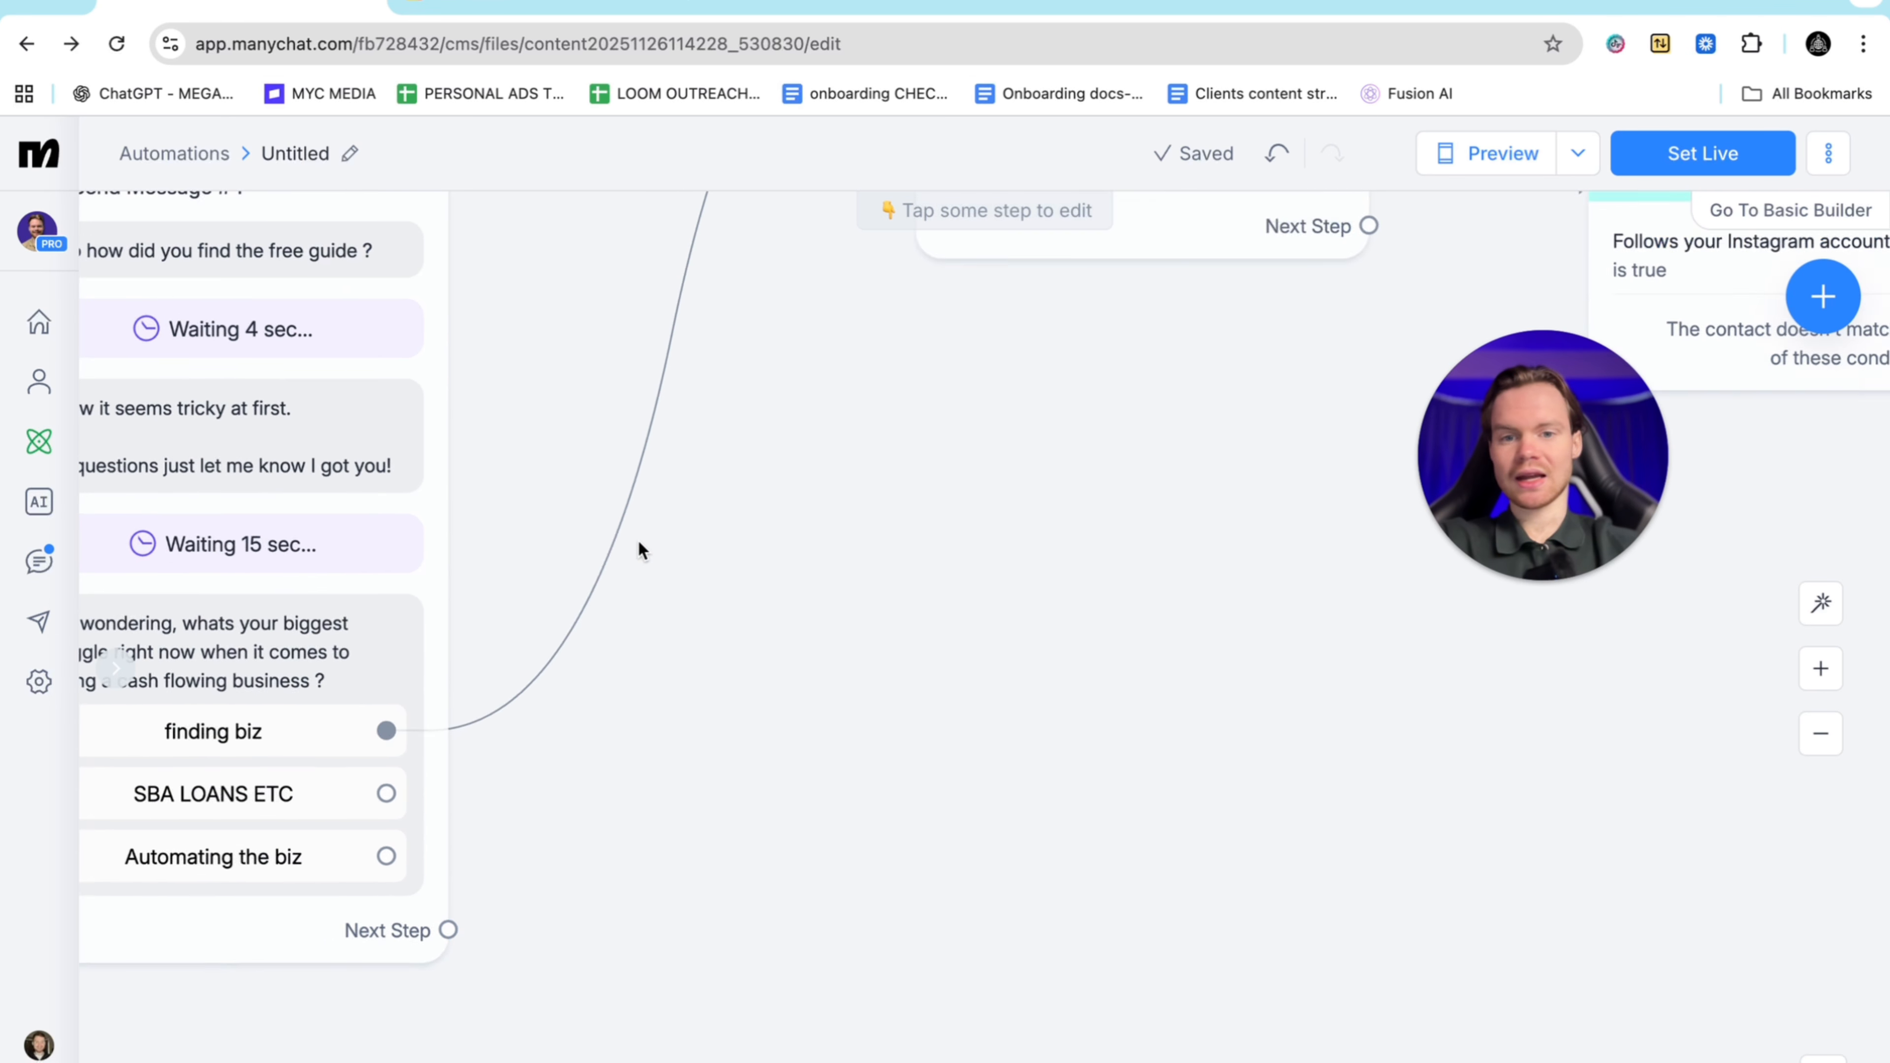
scroll(641, 551, "right", 20)
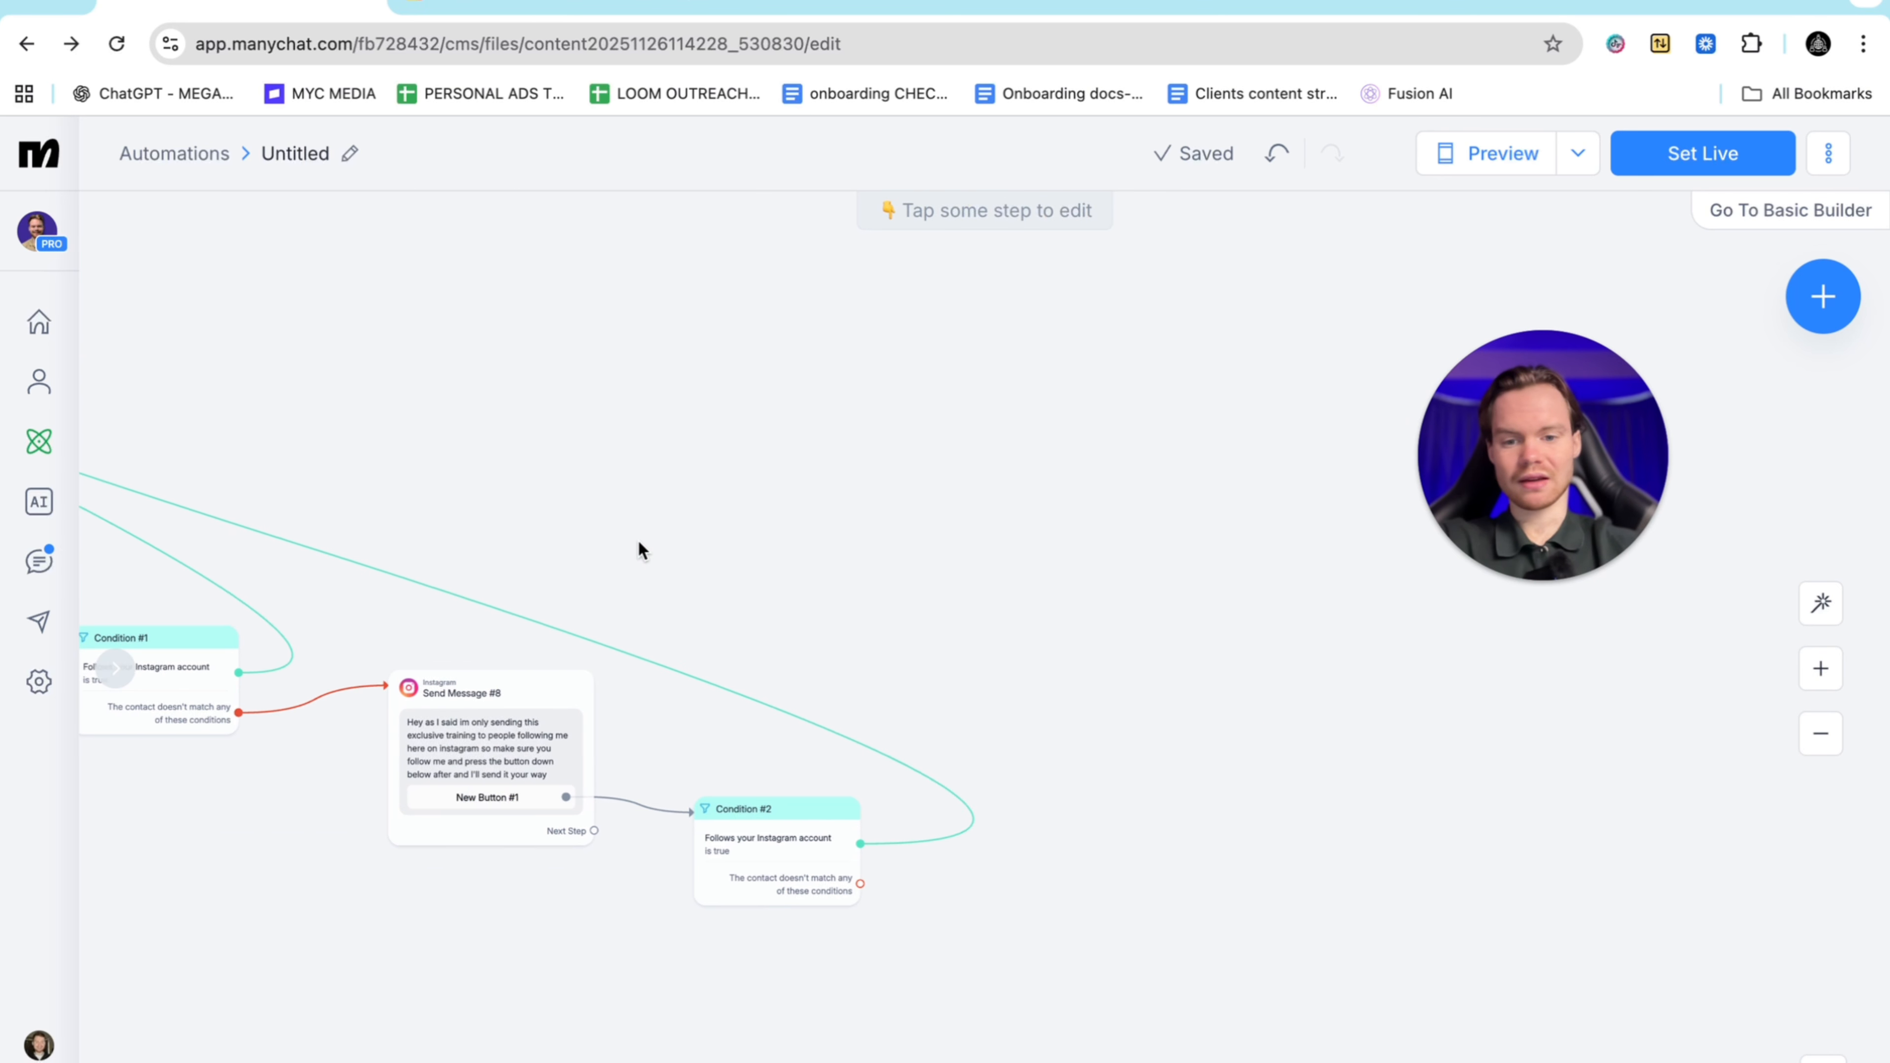
scroll(638, 539, "down", 5)
scroll(638, 540, "left", 8)
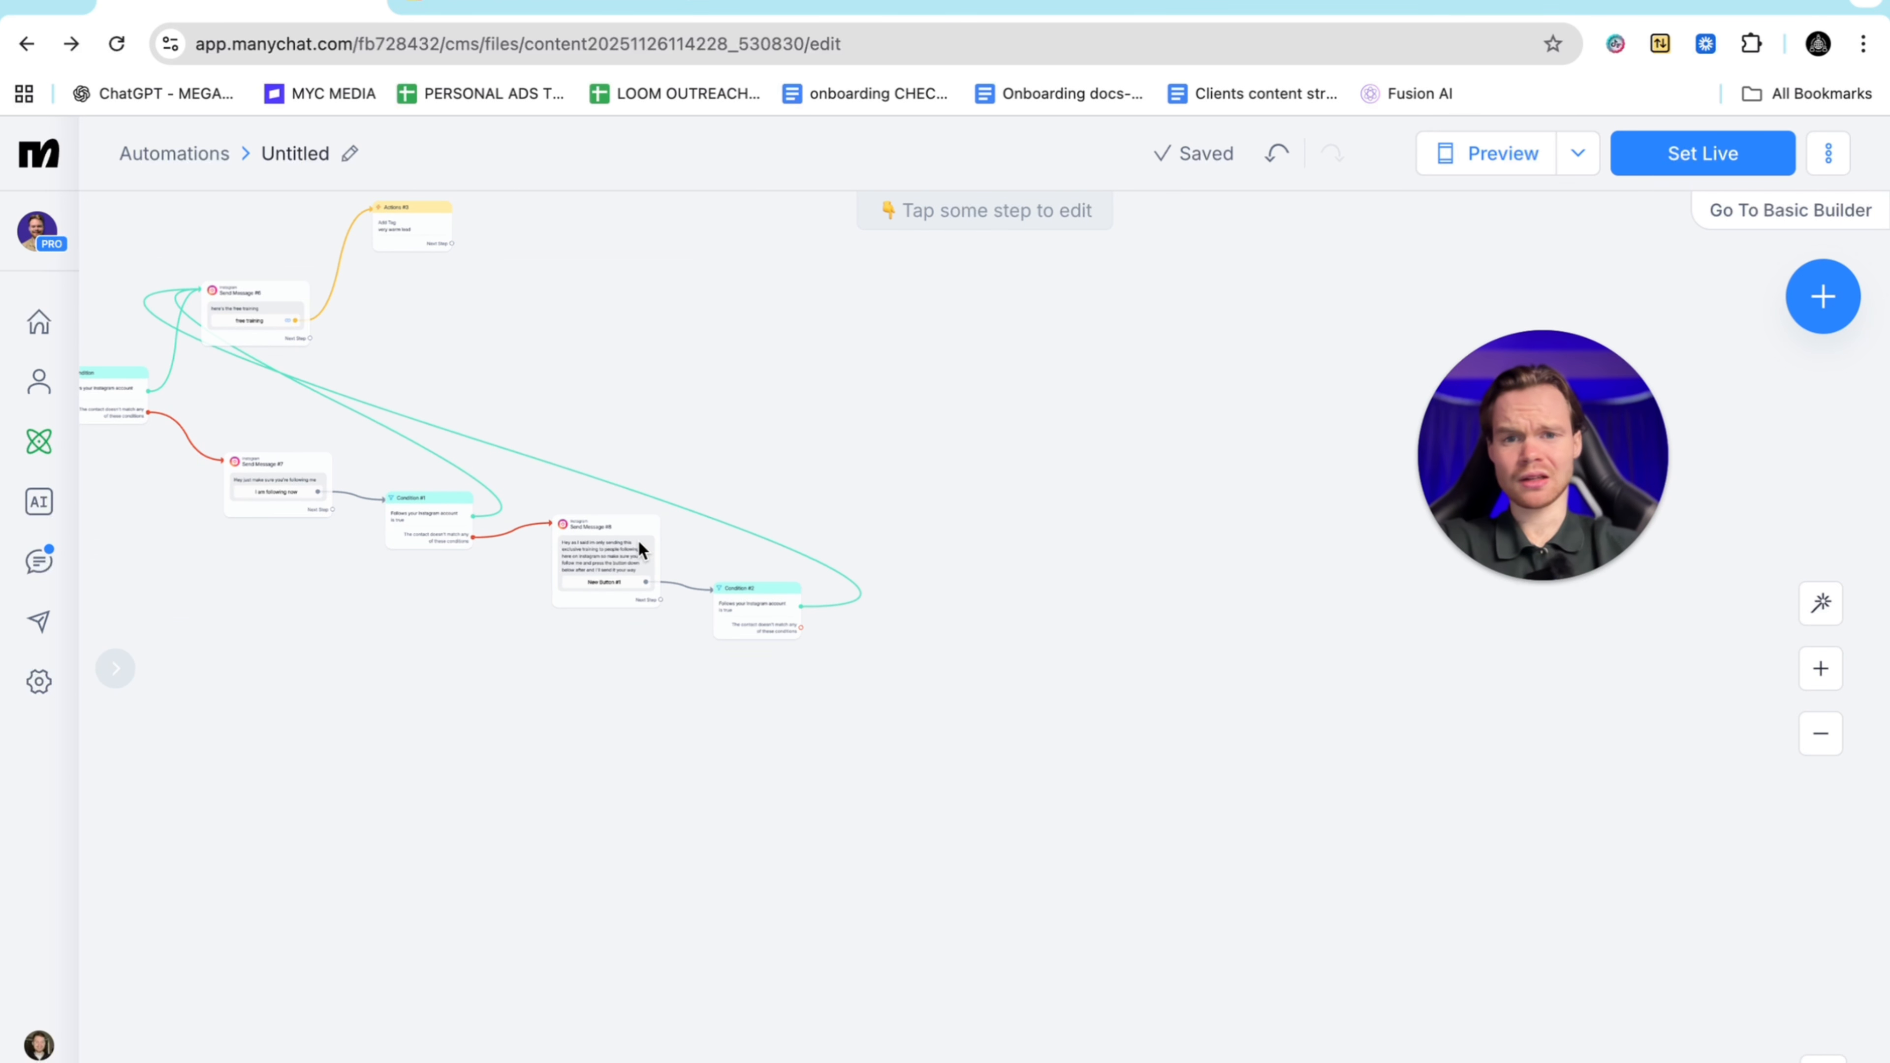
scroll(674, 492, "up", 5)
scroll(655, 514, "left", 10)
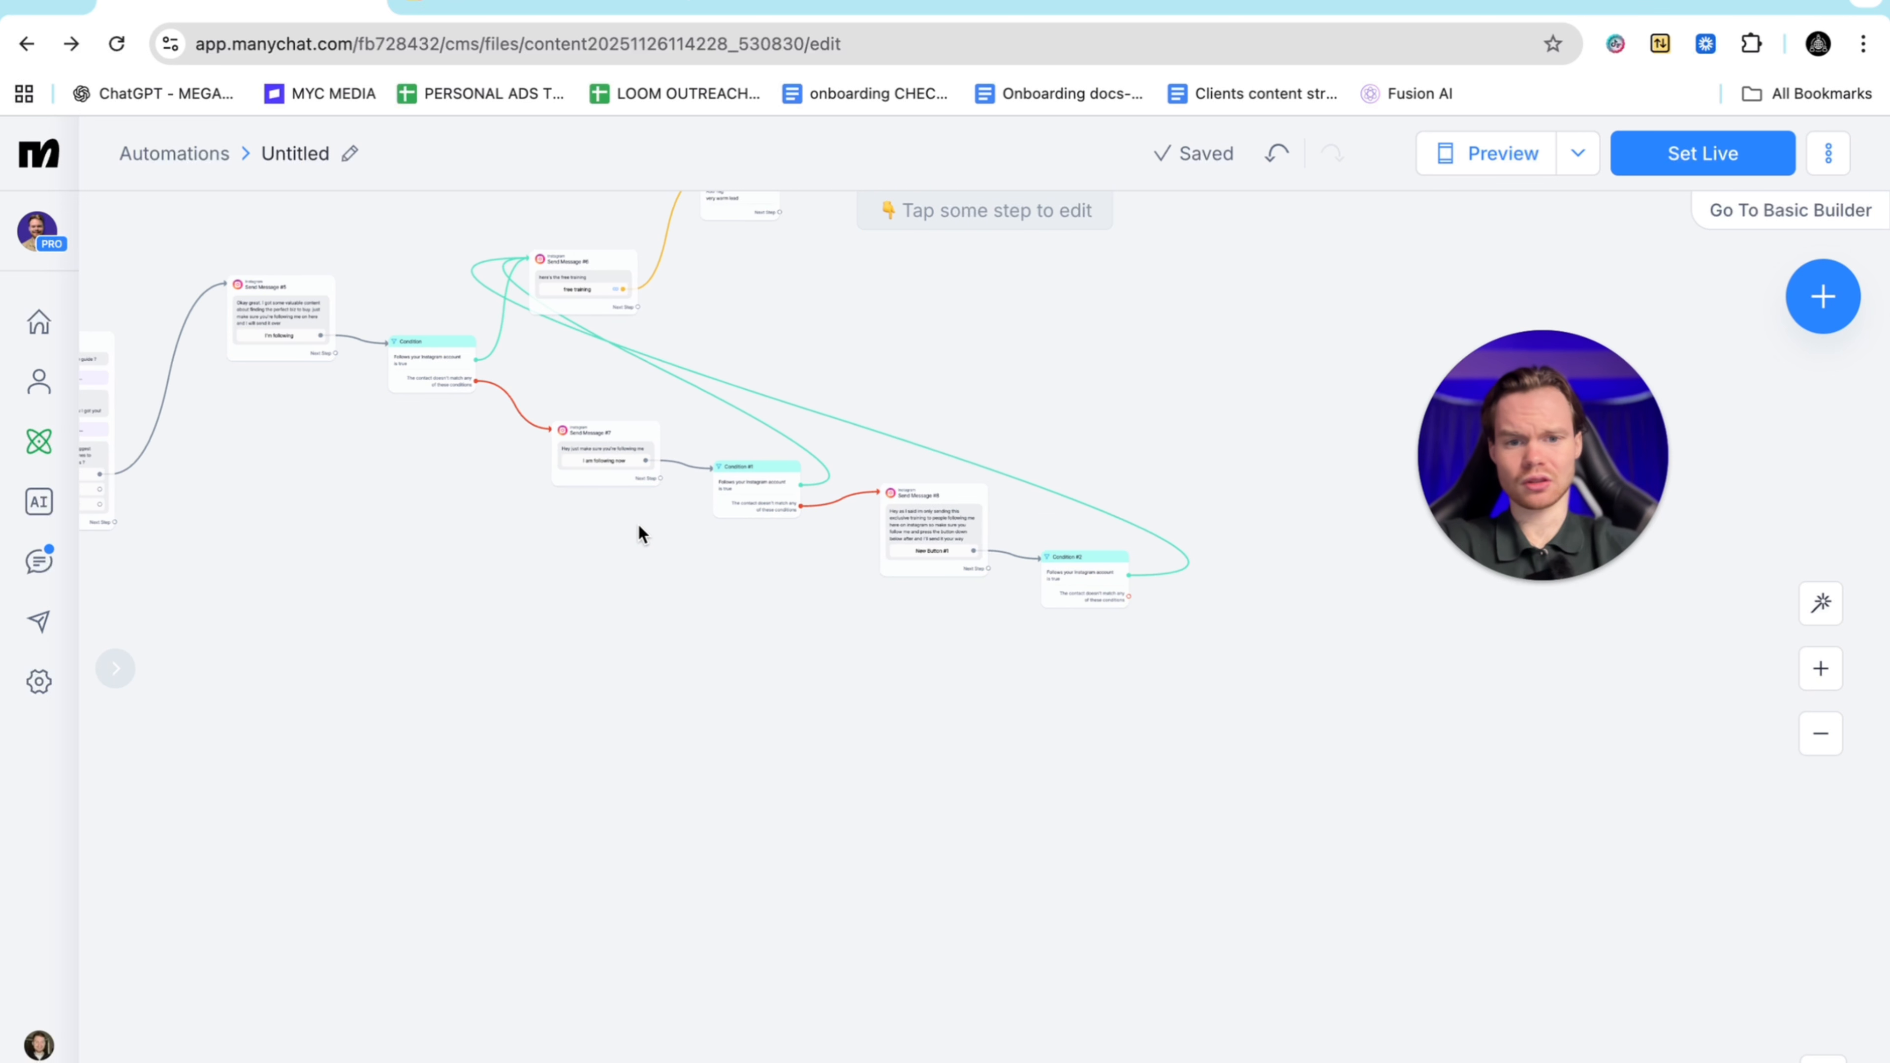
scroll(1204, 596, "right", 10)
scroll(1204, 596, "up", 8)
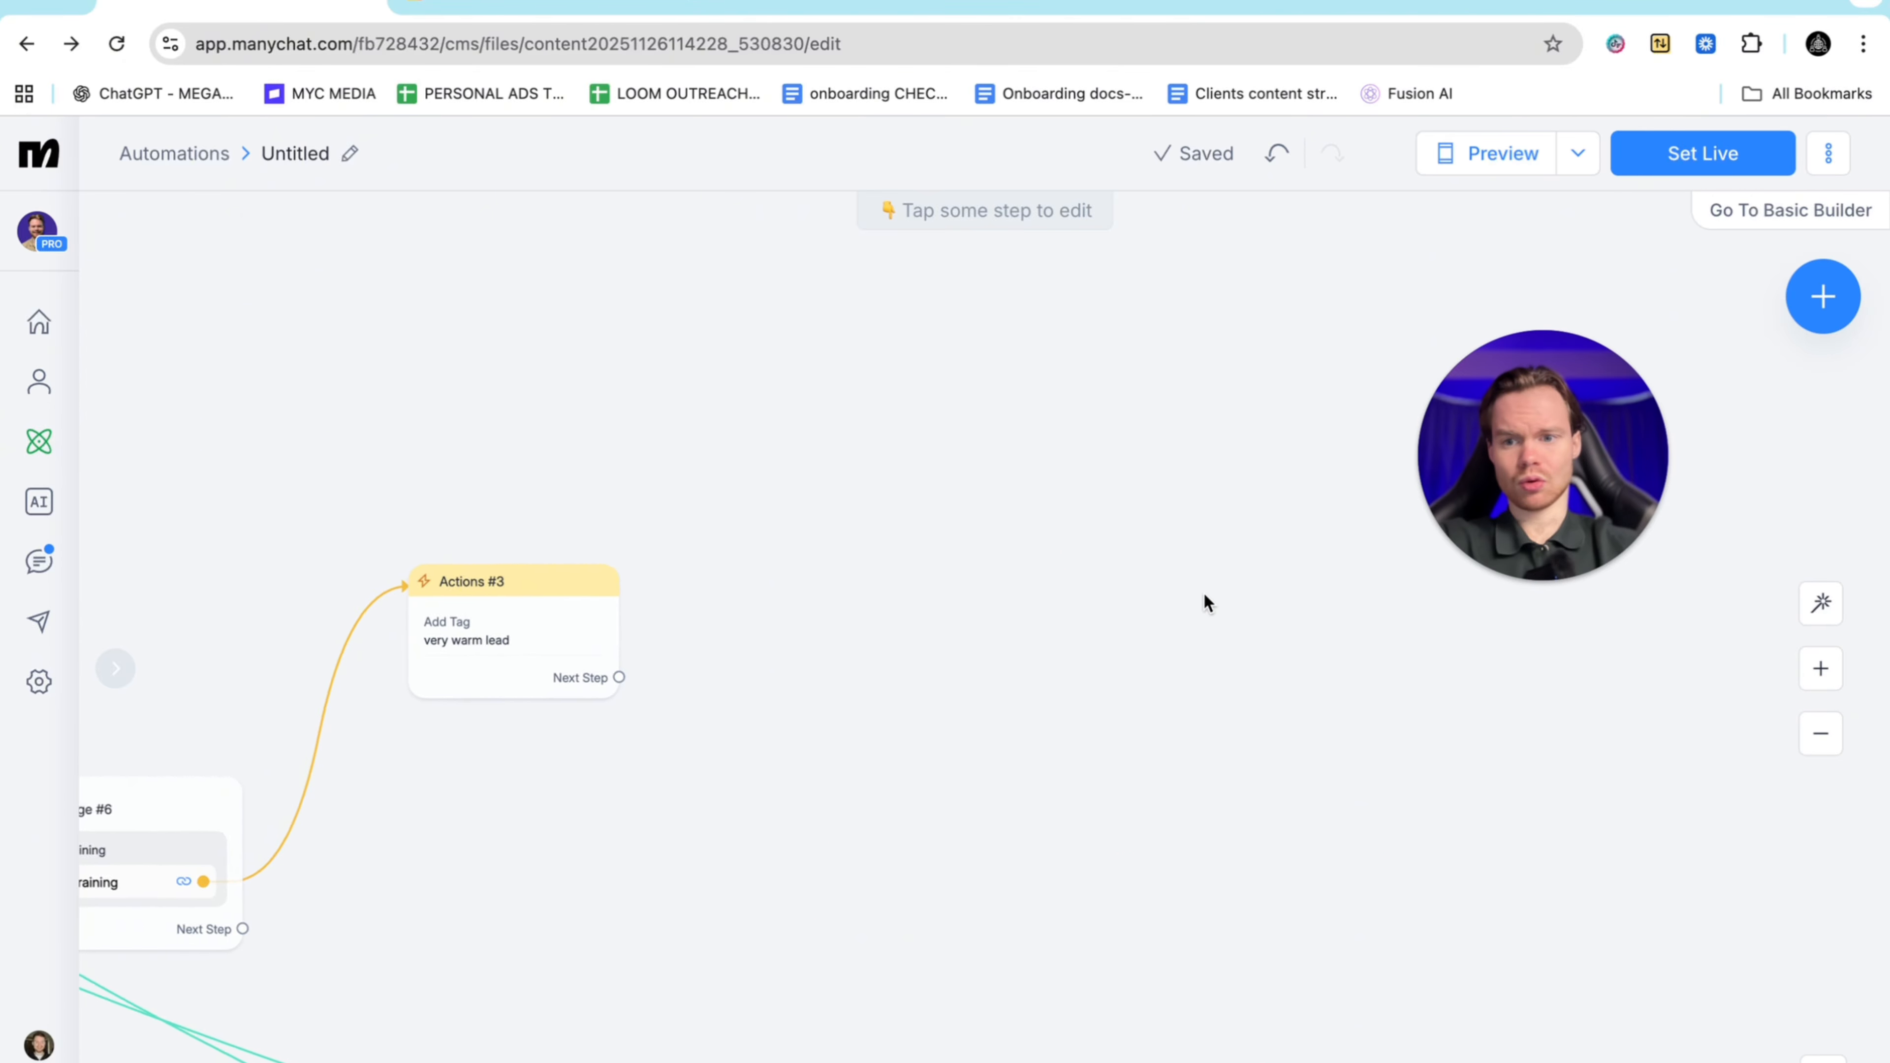
scroll(1205, 595, "down", 1)
scroll(1205, 596, "left", 1)
Add a Smart Delay step after Send Message #6
left_click_drag(648, 871, 1319, 686)
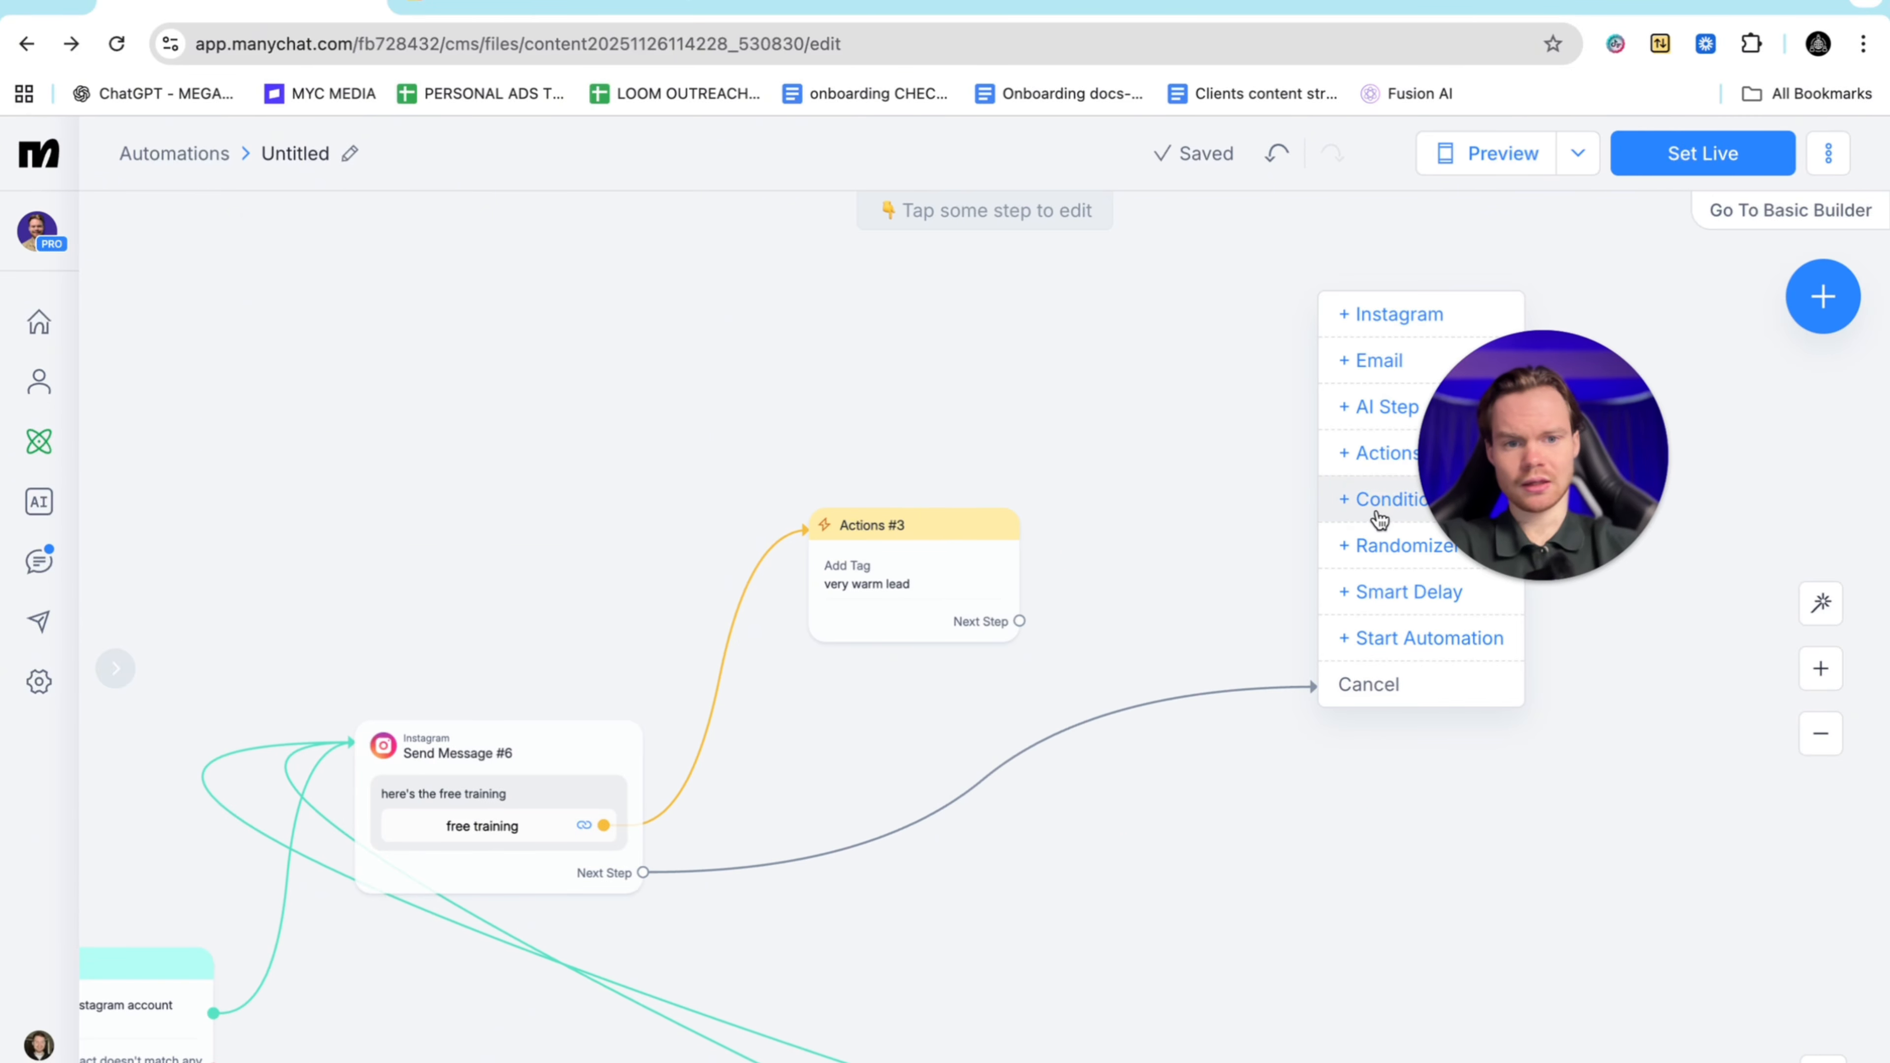
scroll(1239, 544, "right", 5)
scroll(1239, 544, "down", 1)
left_click(1358, 594)
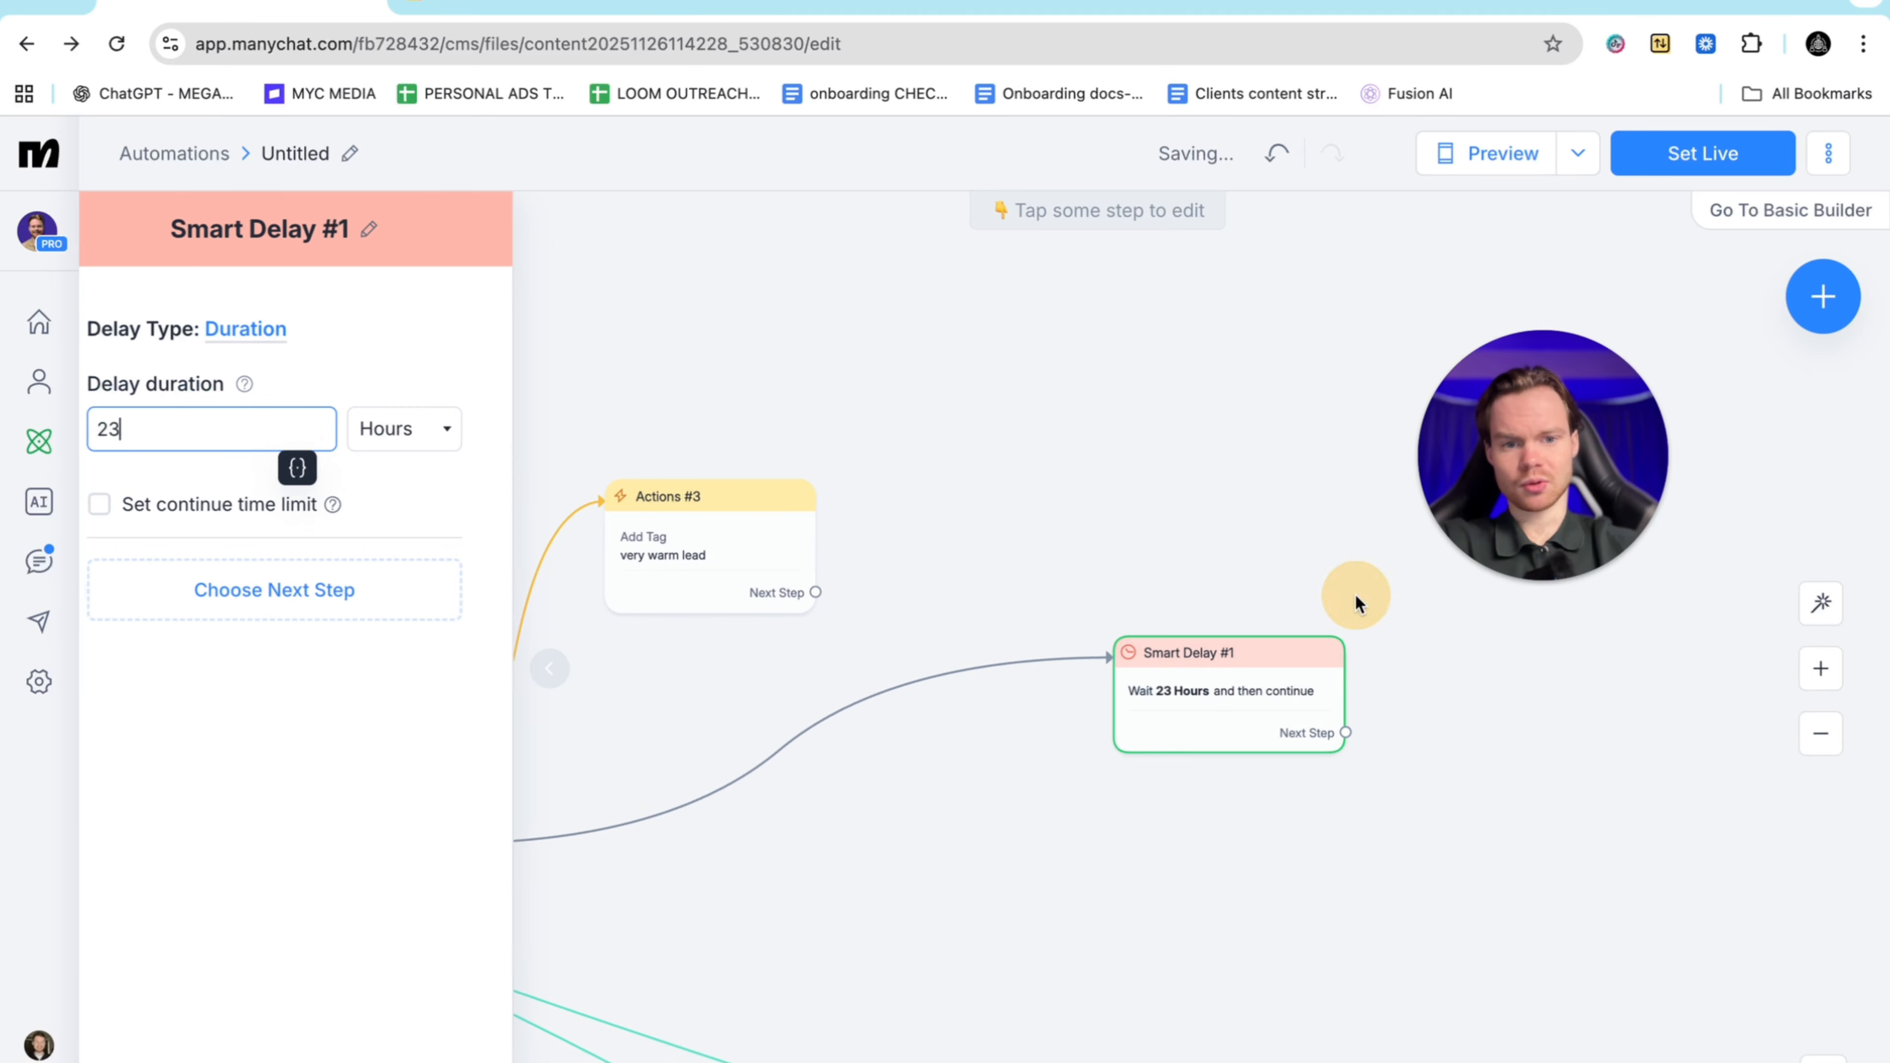
Set the Smart Delay to 4 hours and pull a next-step connection from it
left_click(471, 424)
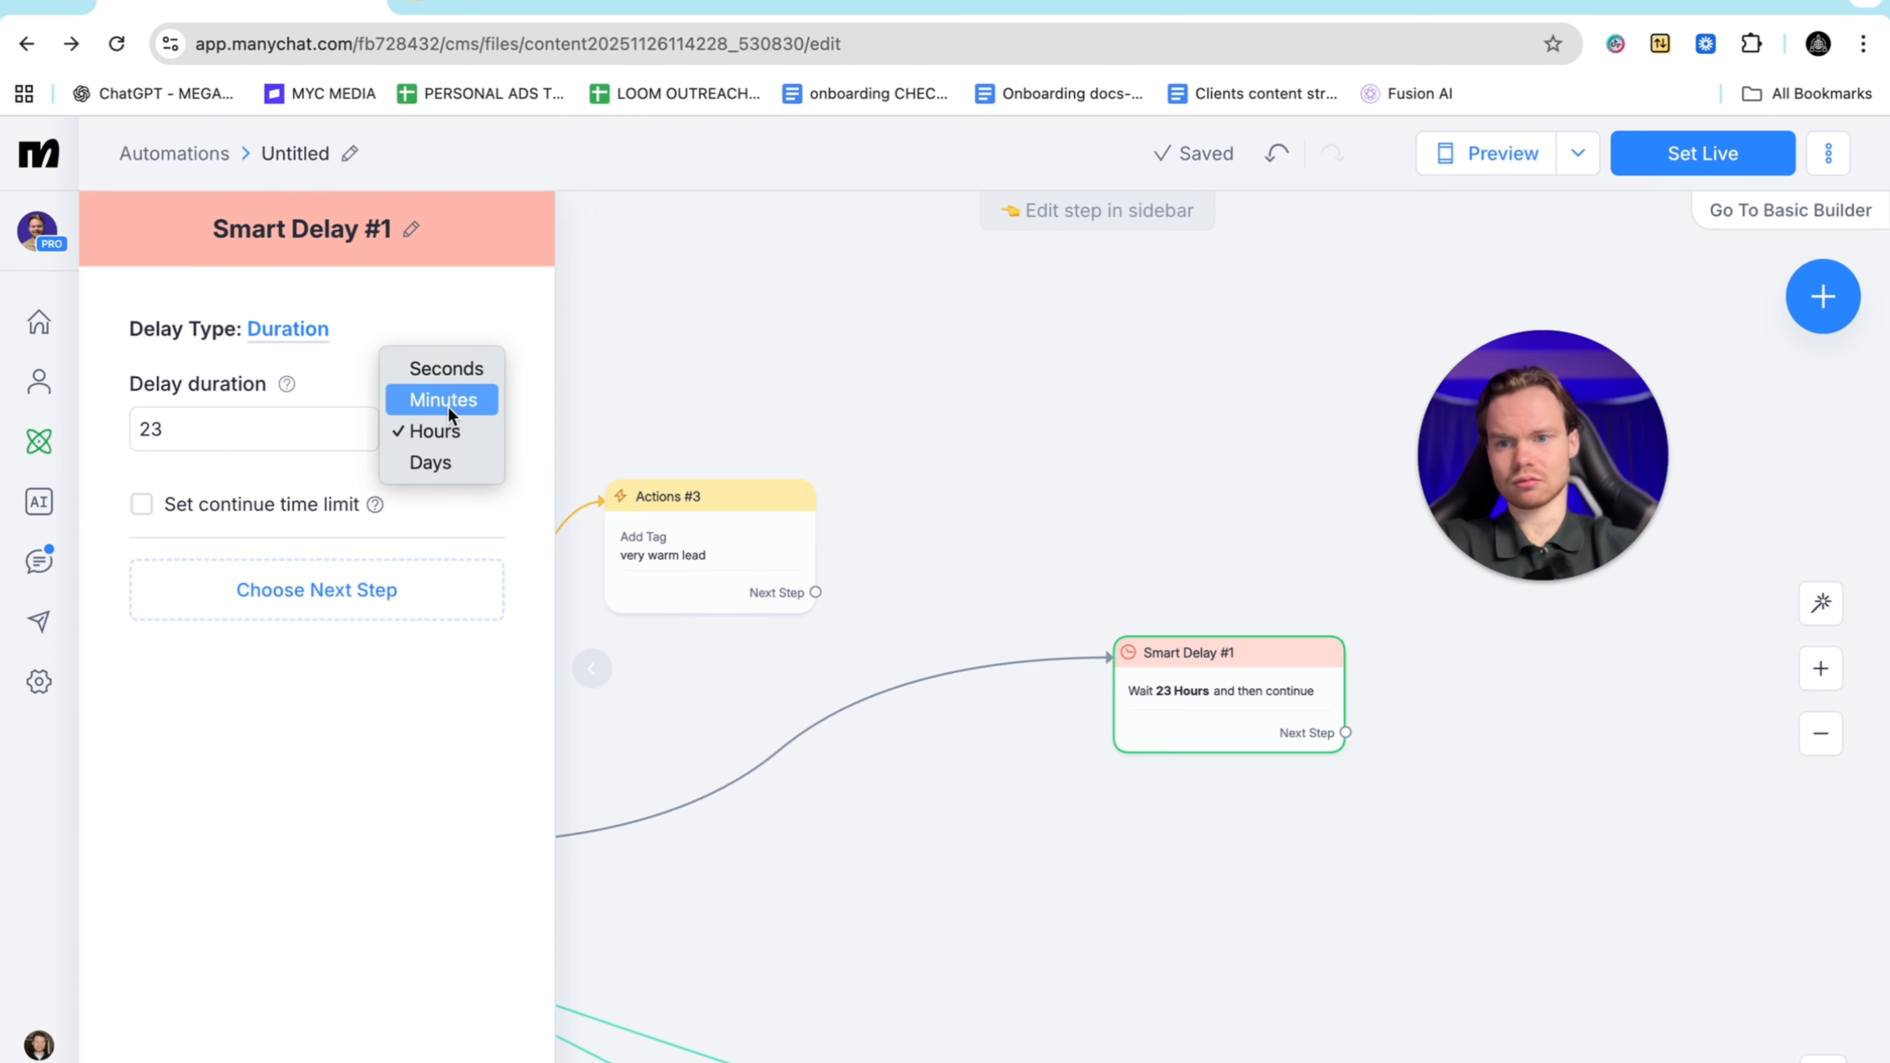
left_click(433, 431)
left_click(235, 436)
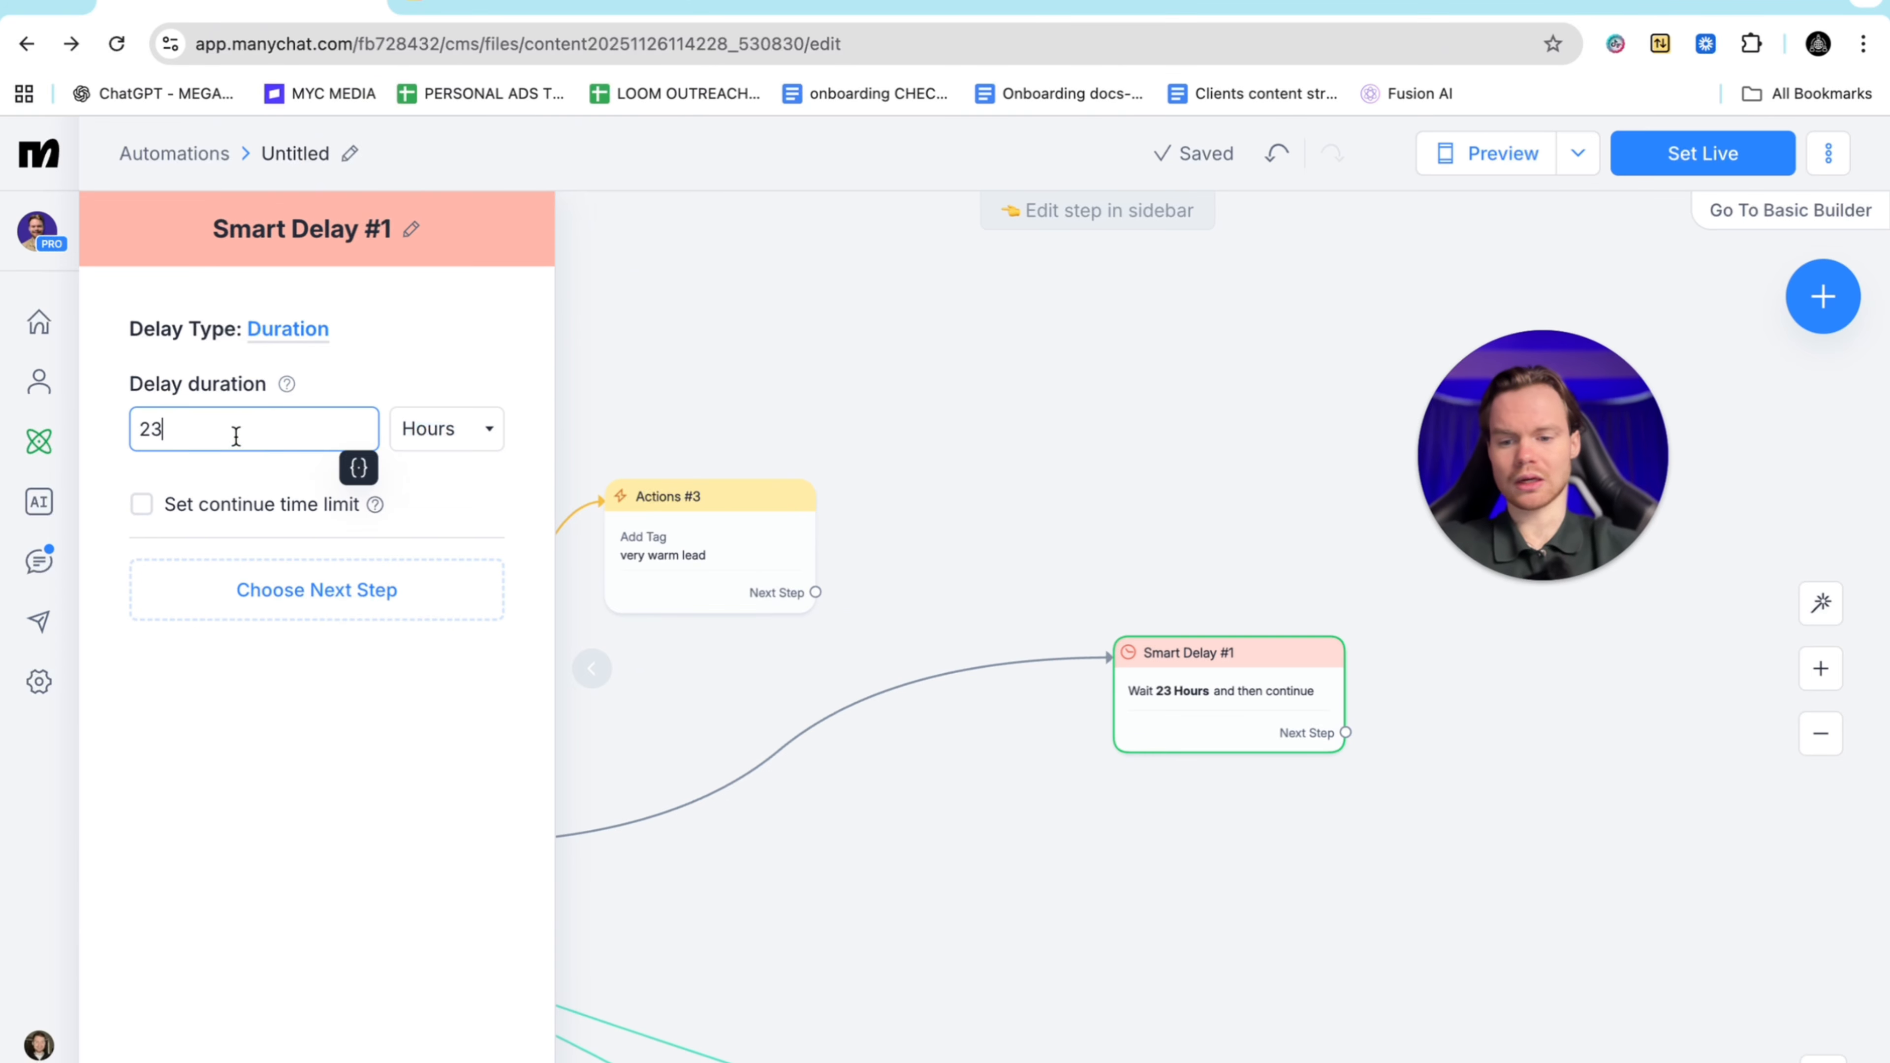
key("BackSpace")
key("BackSpace")
type("4")
left_click(908, 356)
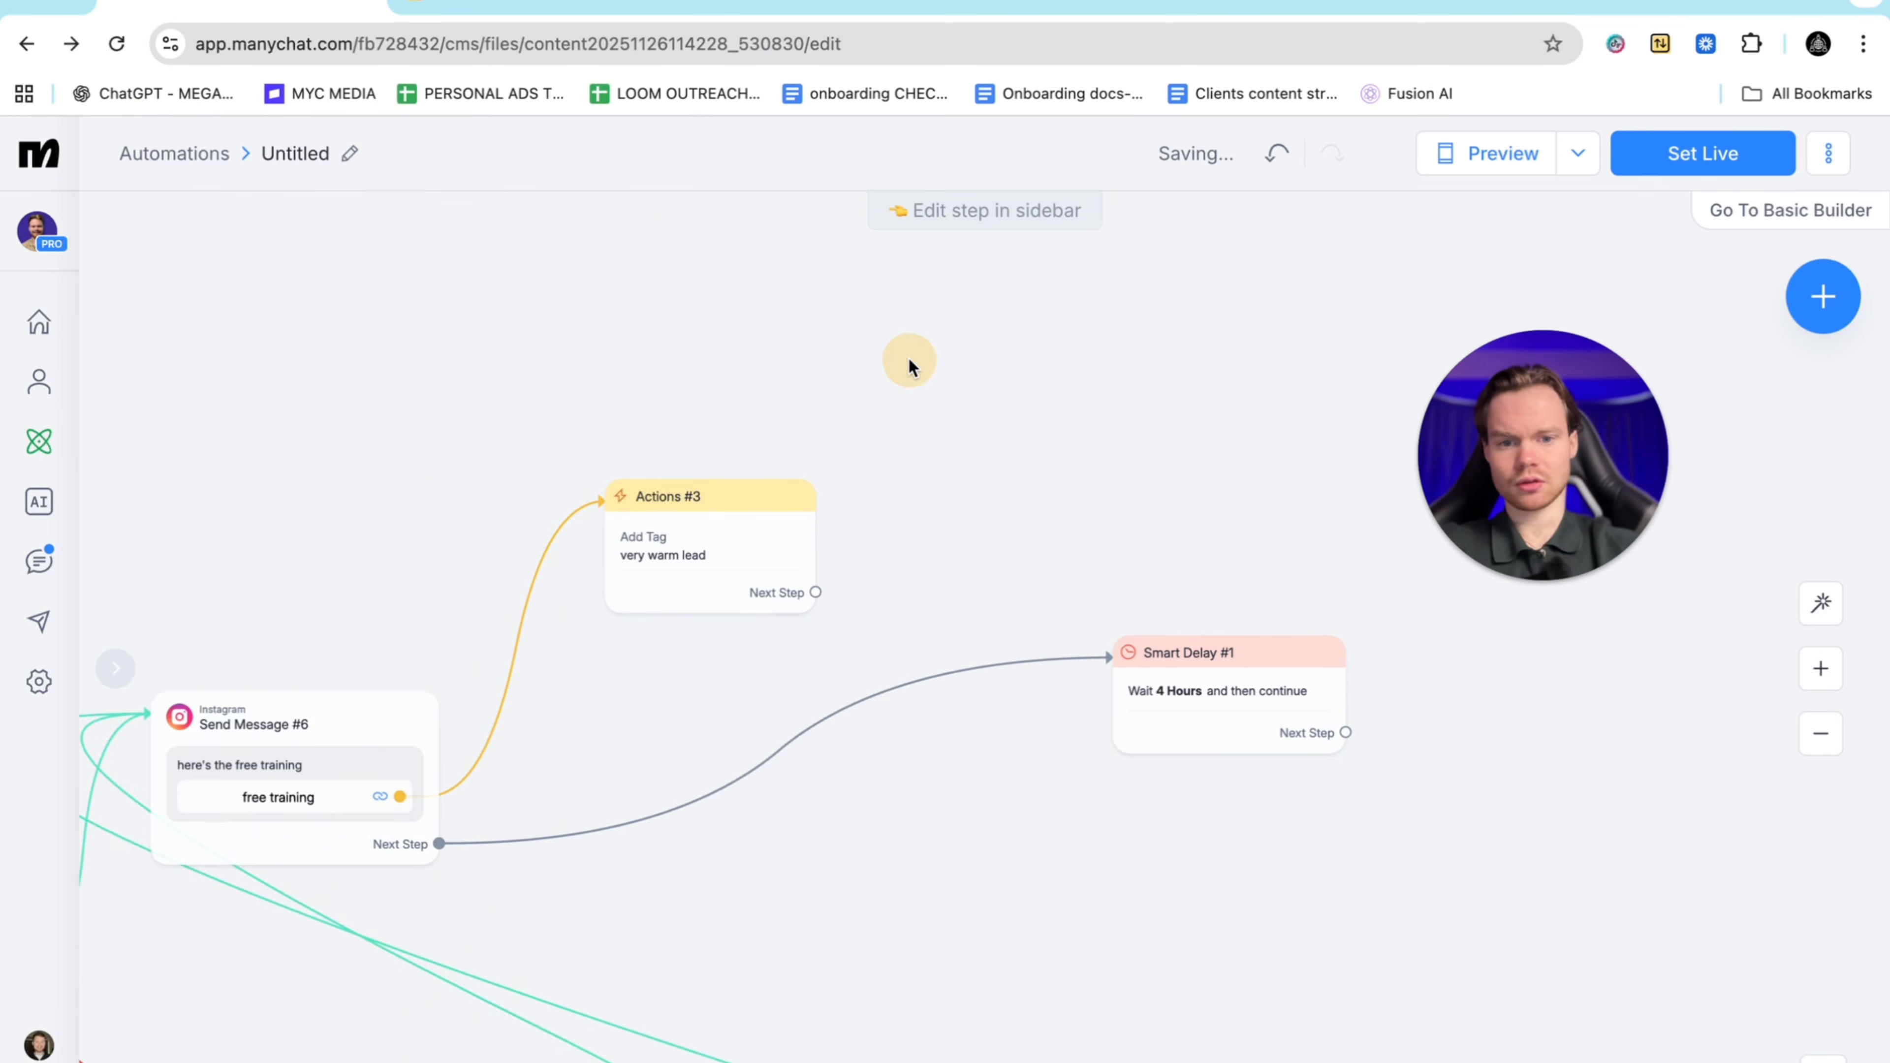
scroll(1004, 484, "right", 5)
left_click_drag(747, 719, 1157, 498)
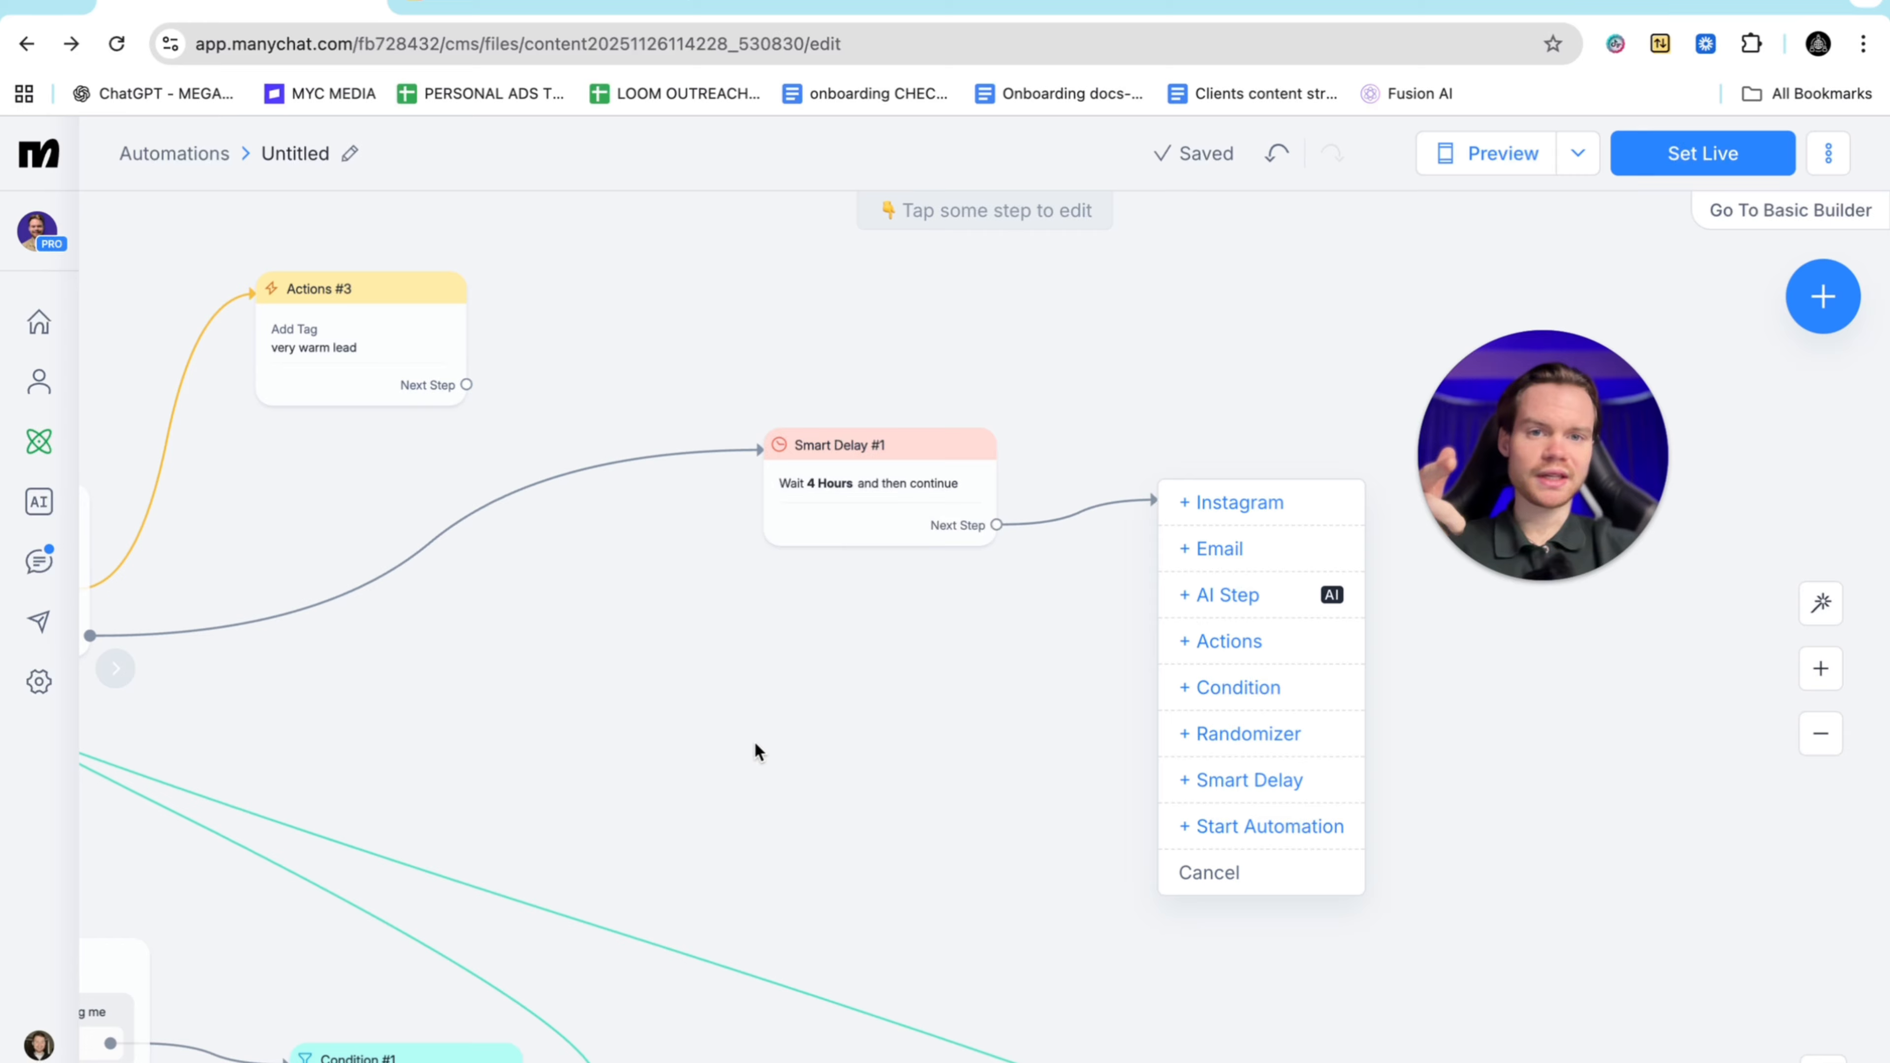
scroll(754, 740, "left", 10)
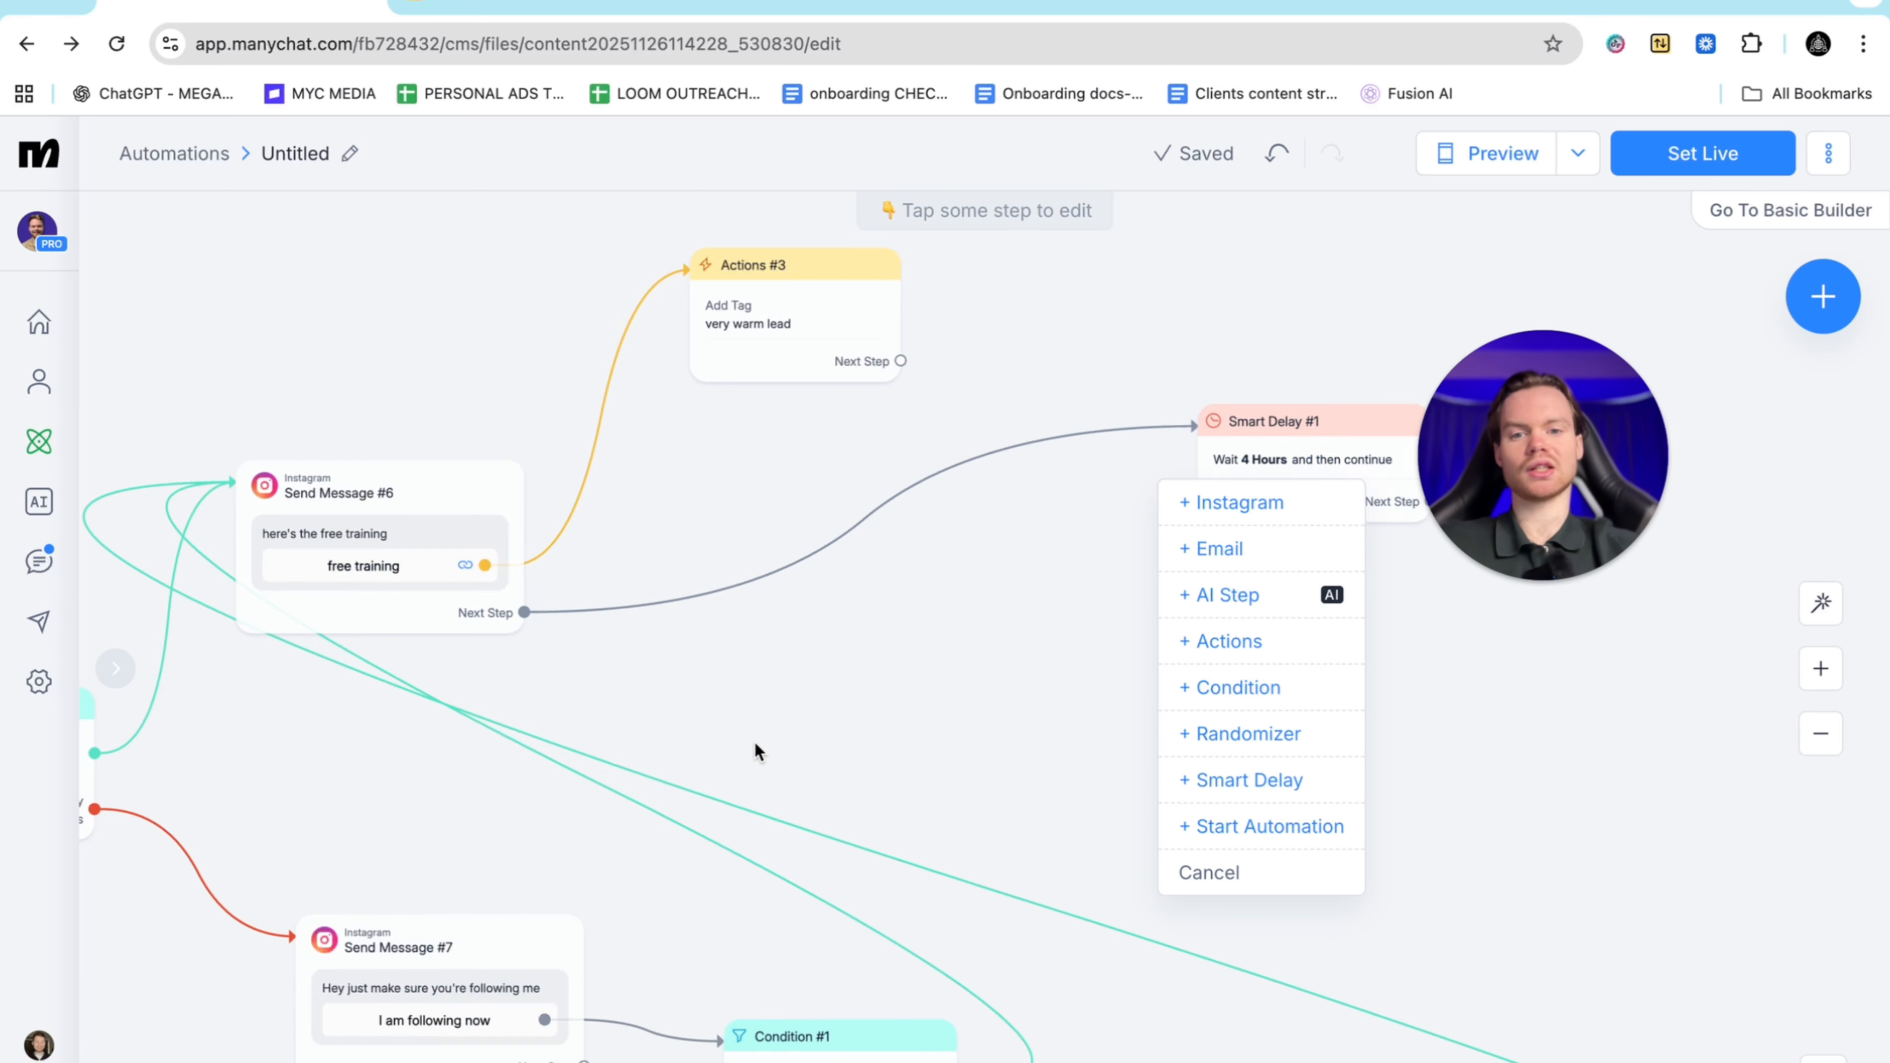
left_click(662, 834)
scroll(662, 831, "left", 10)
scroll(661, 831, "down", 4)
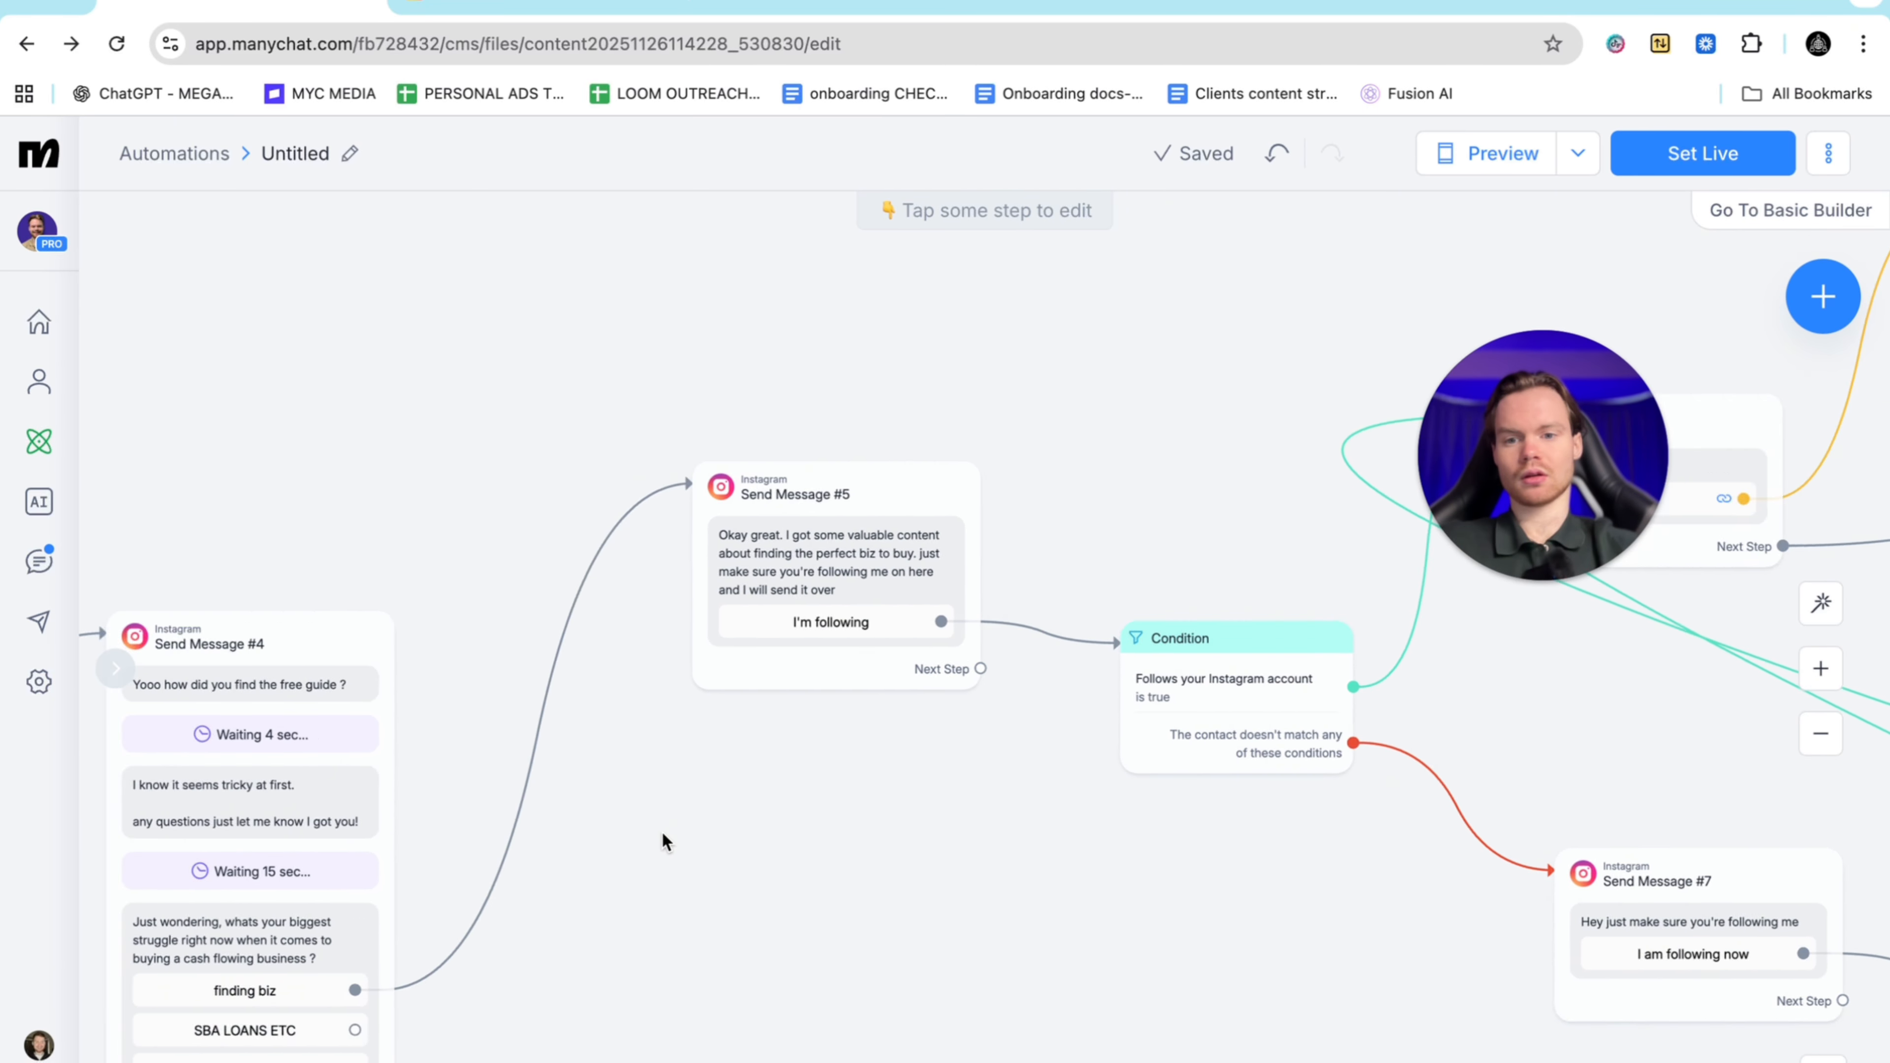
left_click(857, 669)
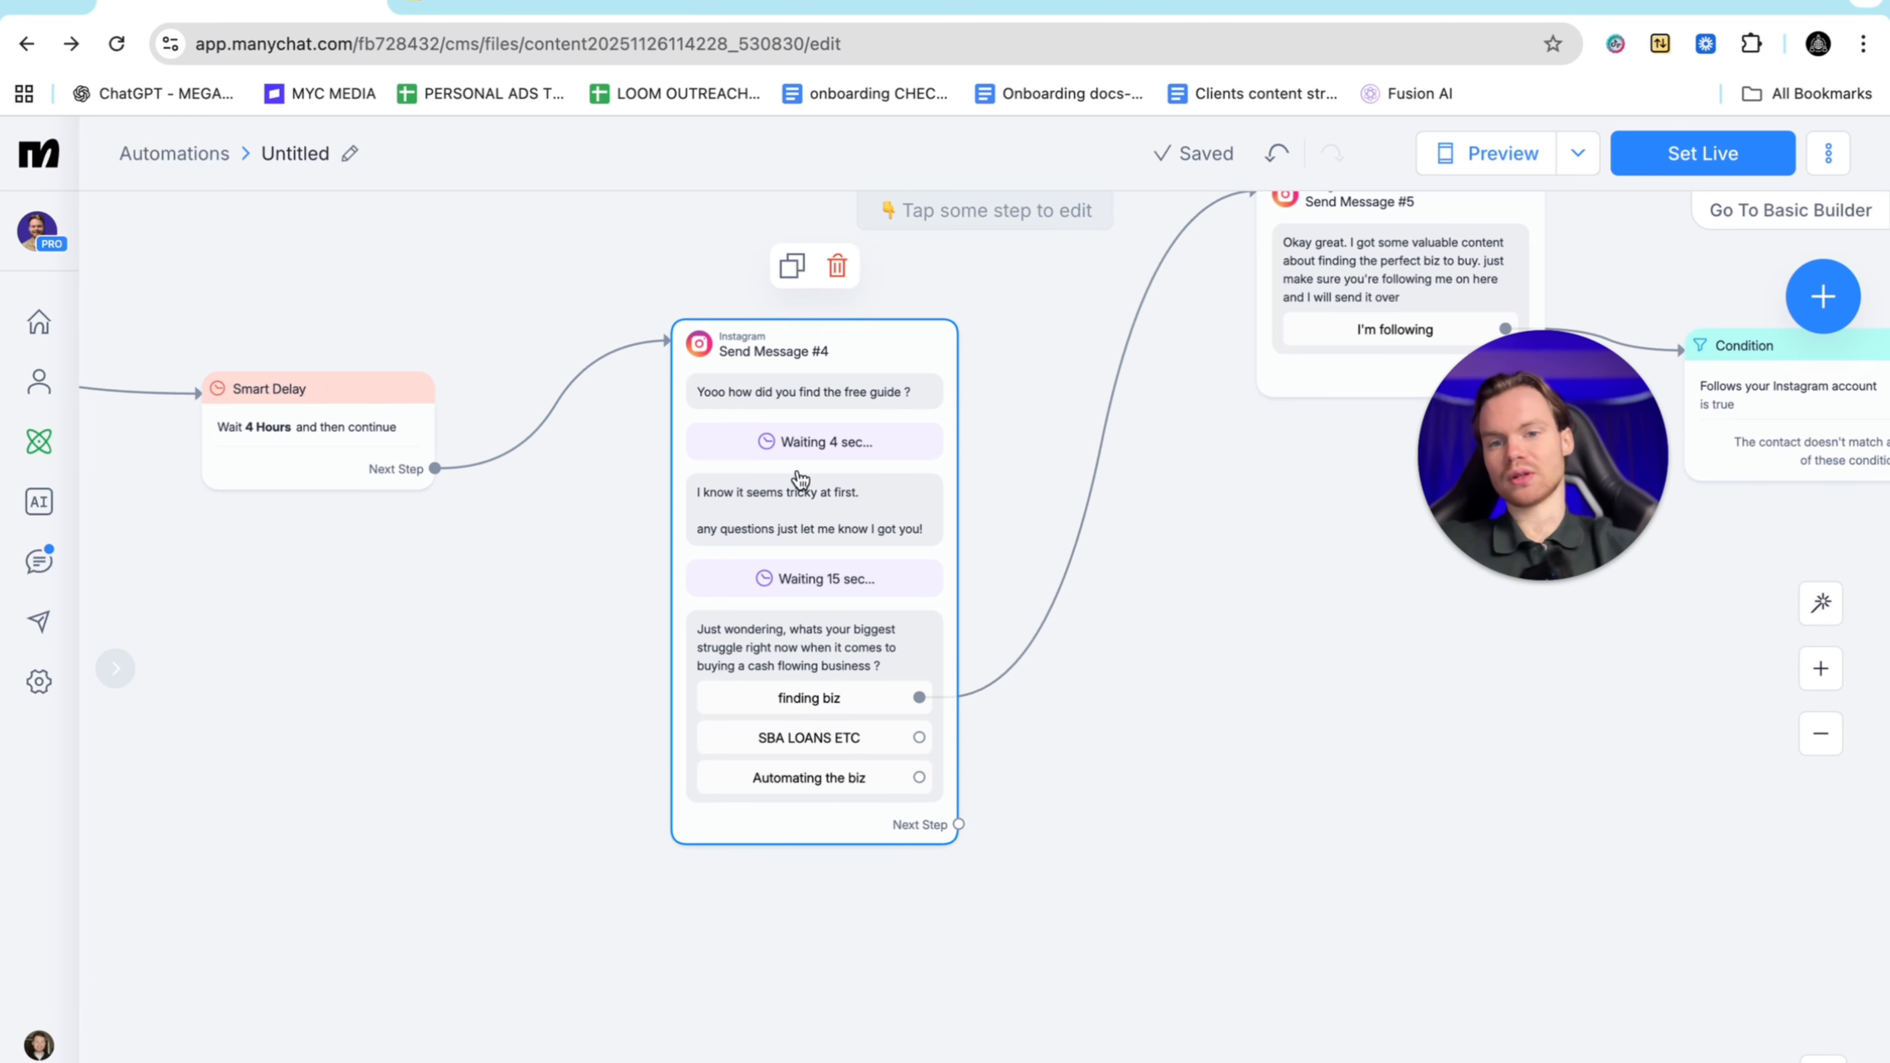
scroll(813, 502, "left", 15)
scroll(813, 502, "up", 3)
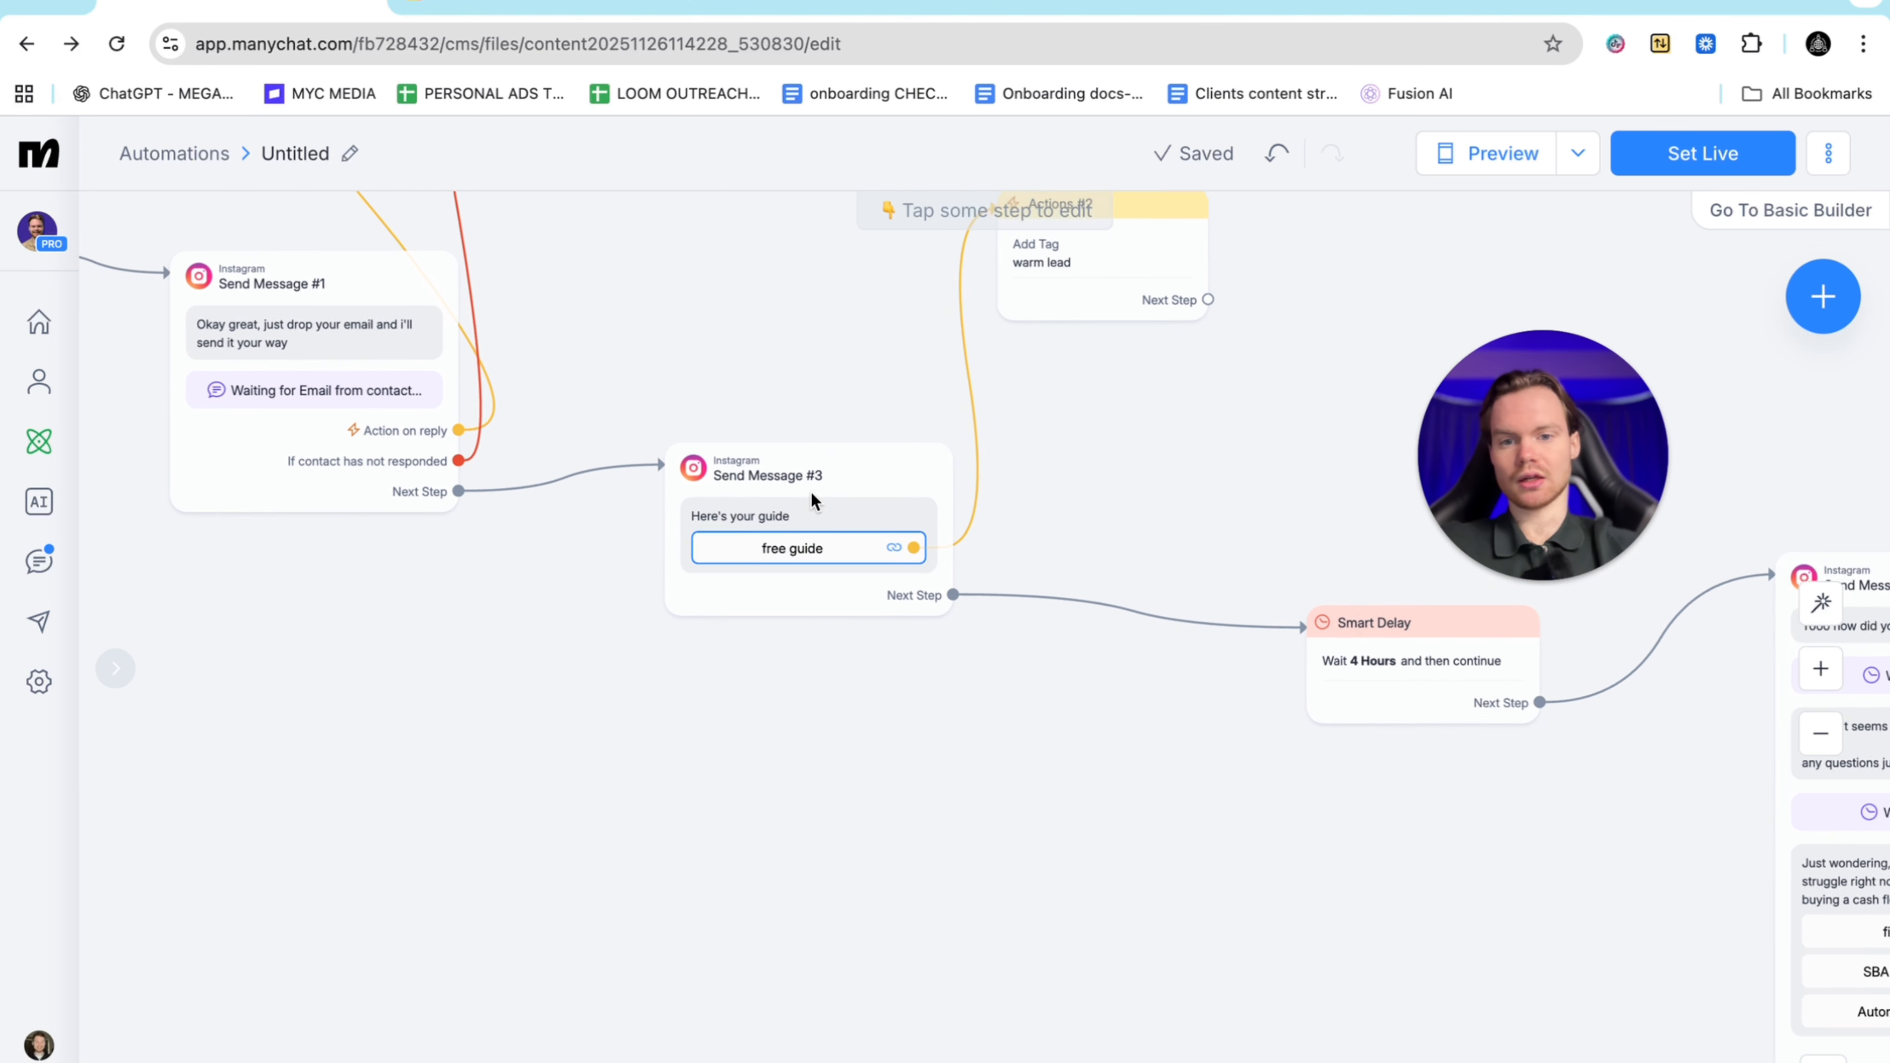
mouse_move(780, 521)
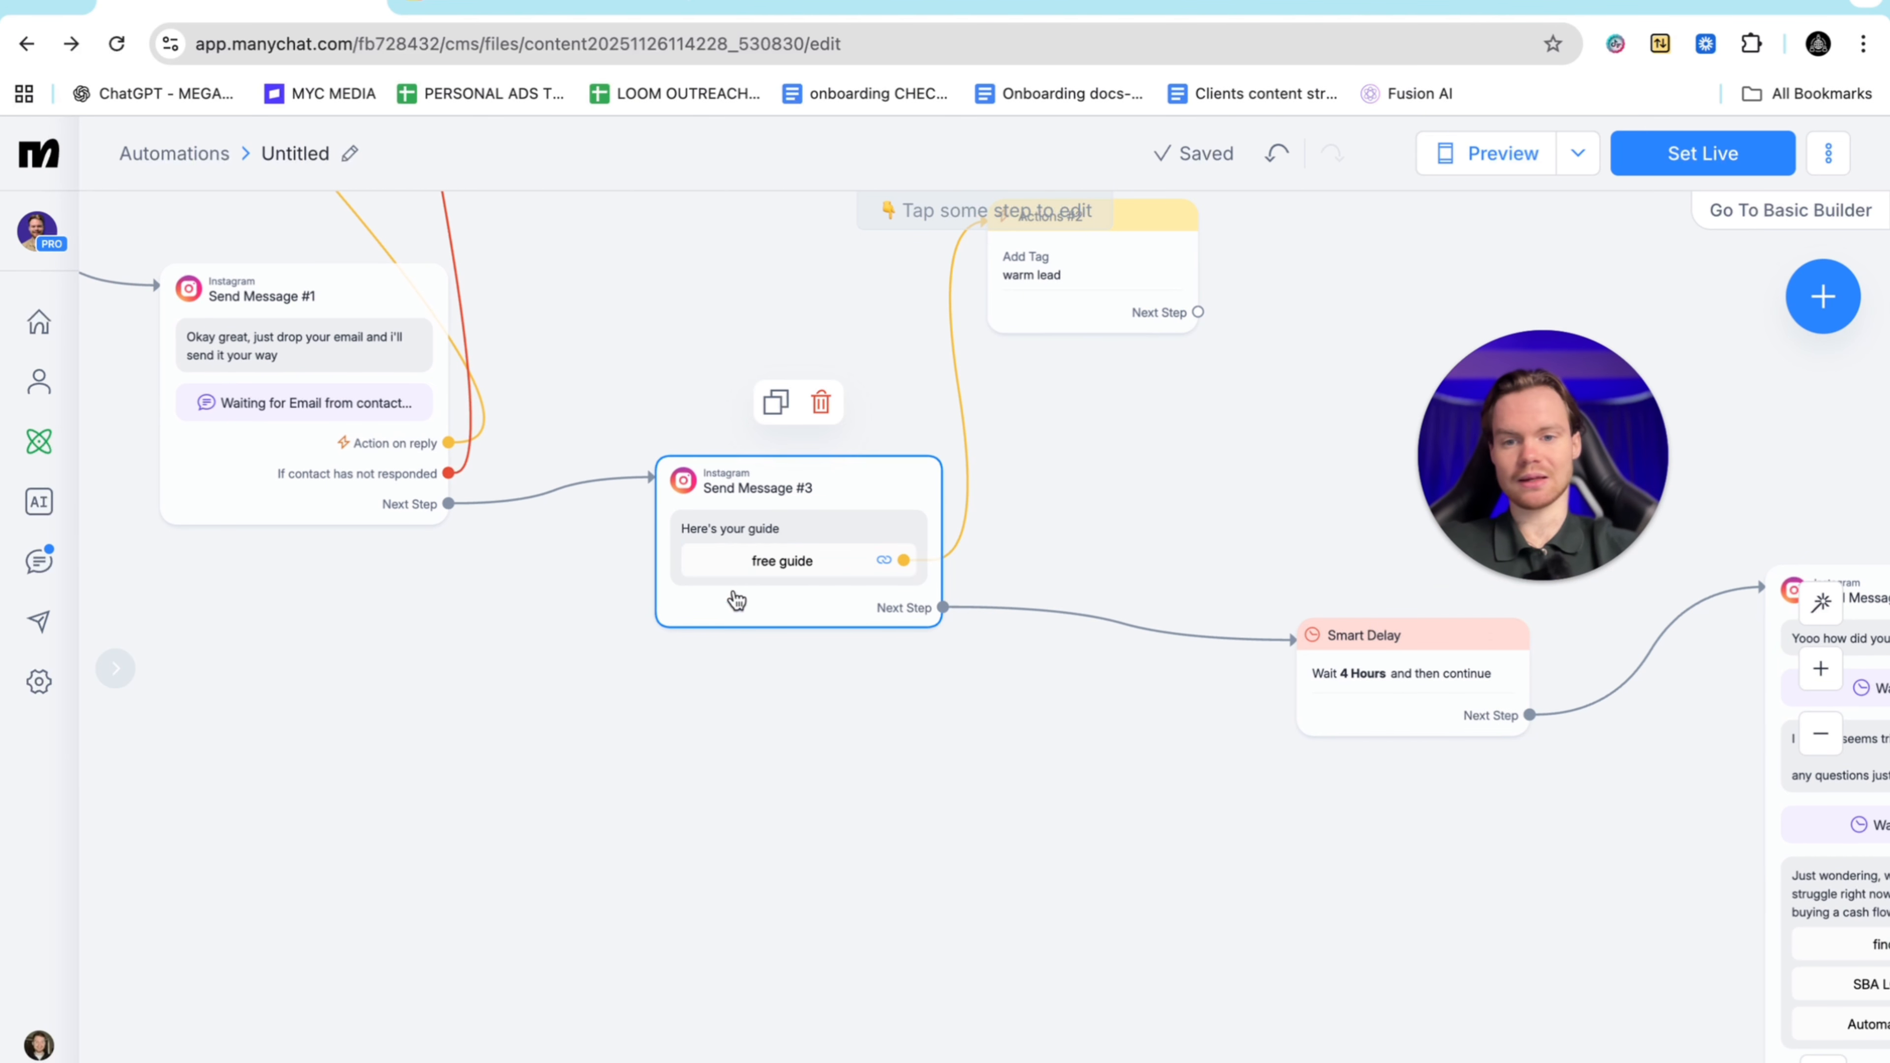
scroll(1004, 596, "right", 12)
scroll(831, 745, "right", 13)
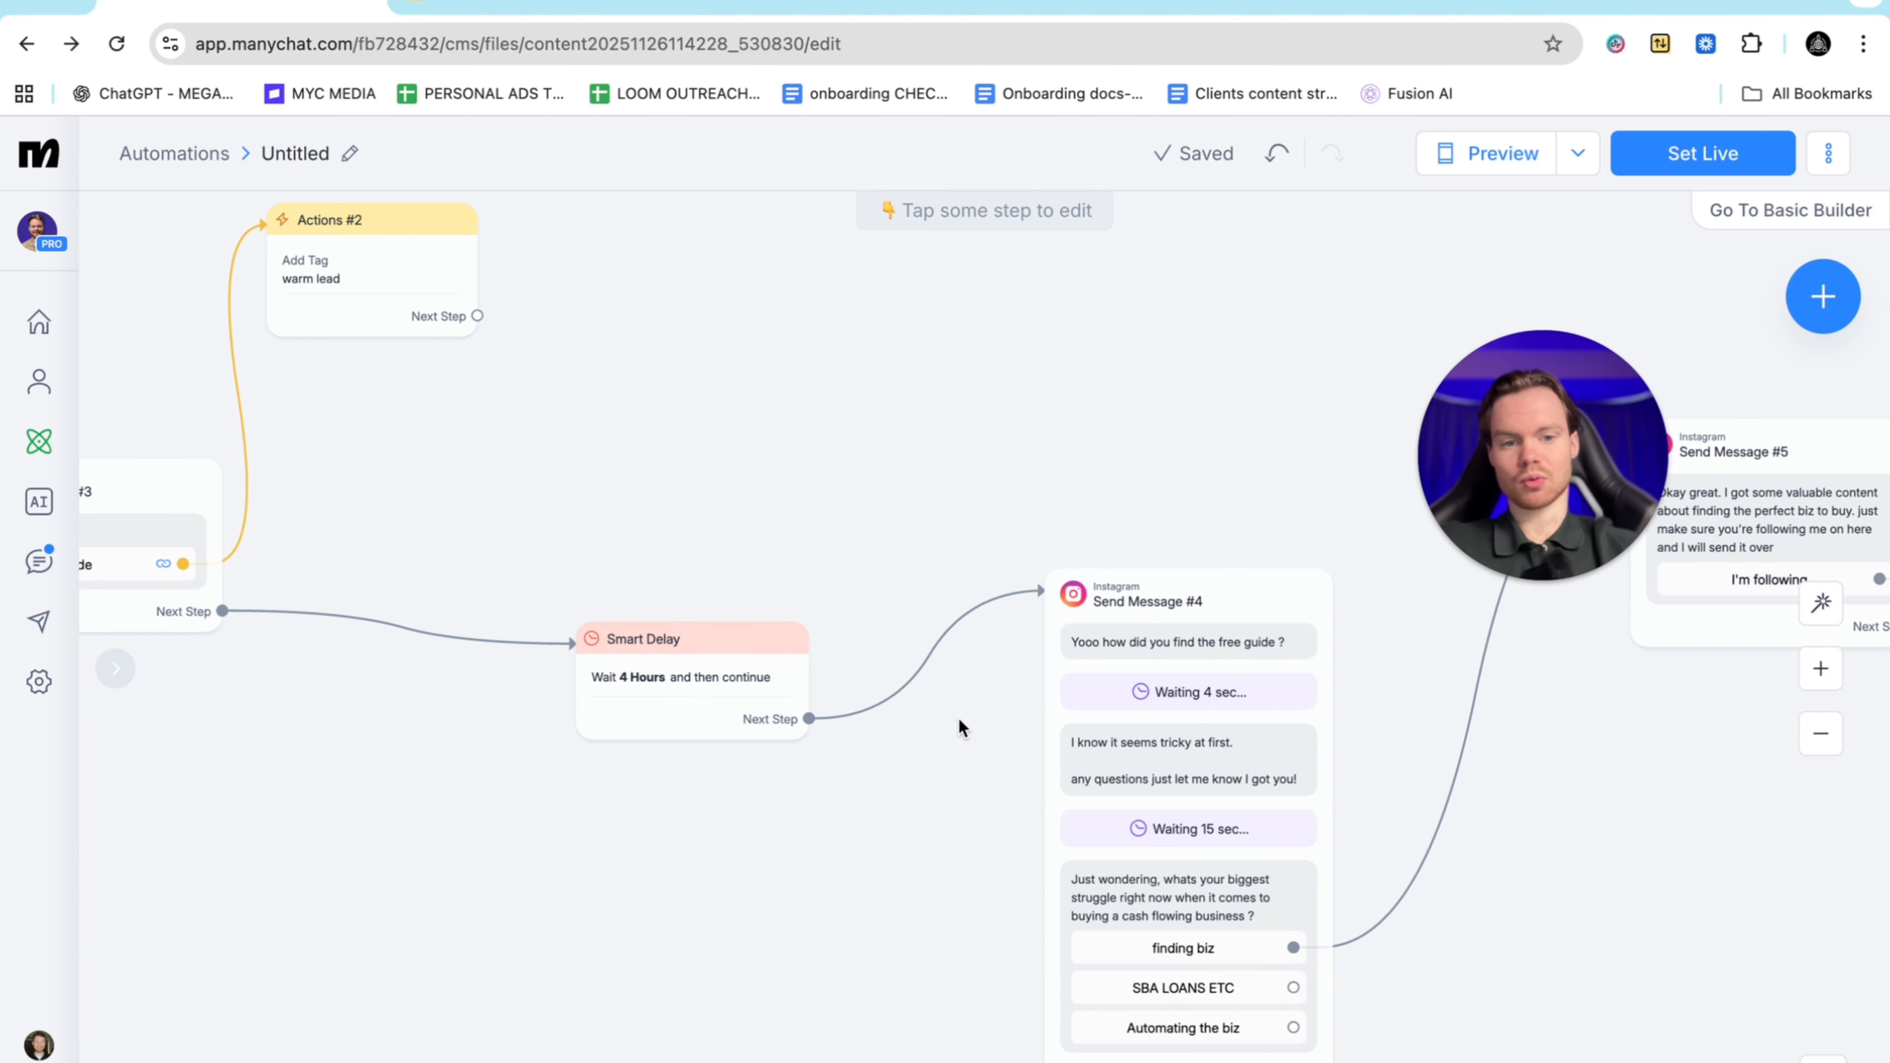
mouse_move(873, 676)
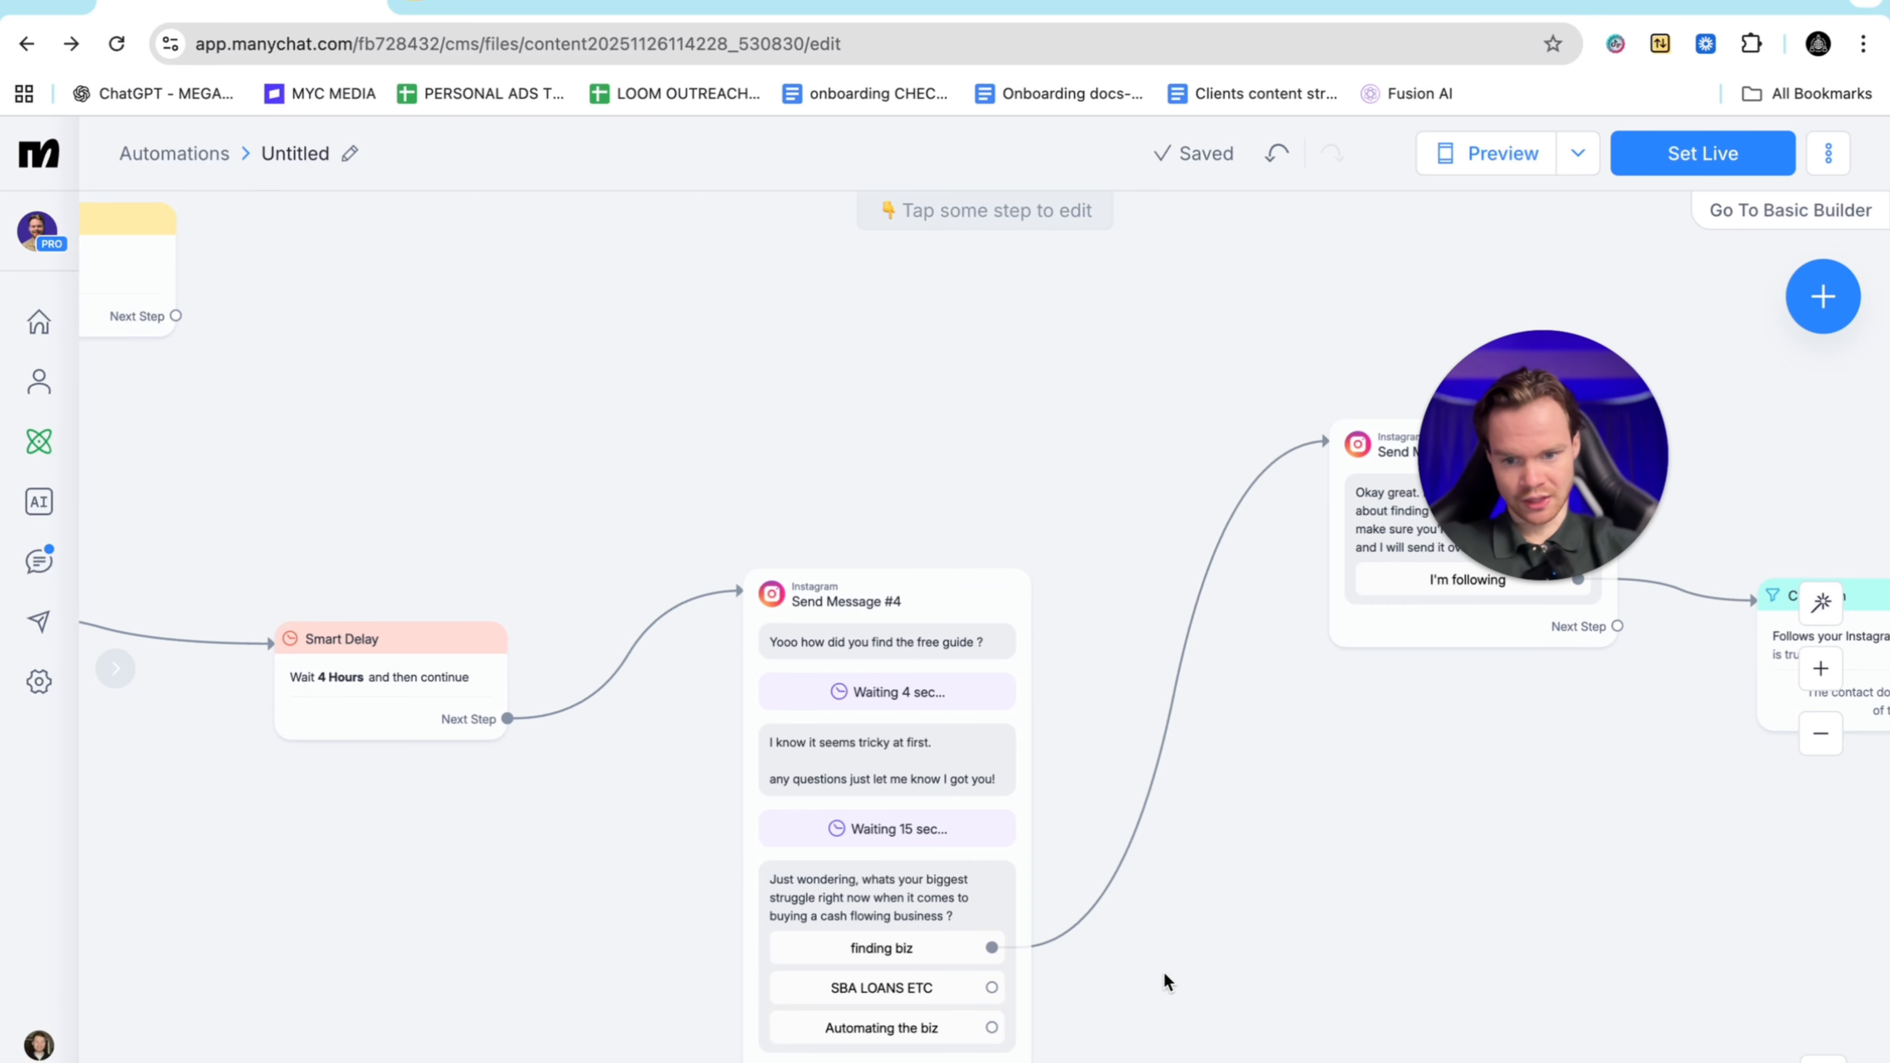
scroll(1164, 974, "right", 5)
scroll(1163, 974, "down", 2)
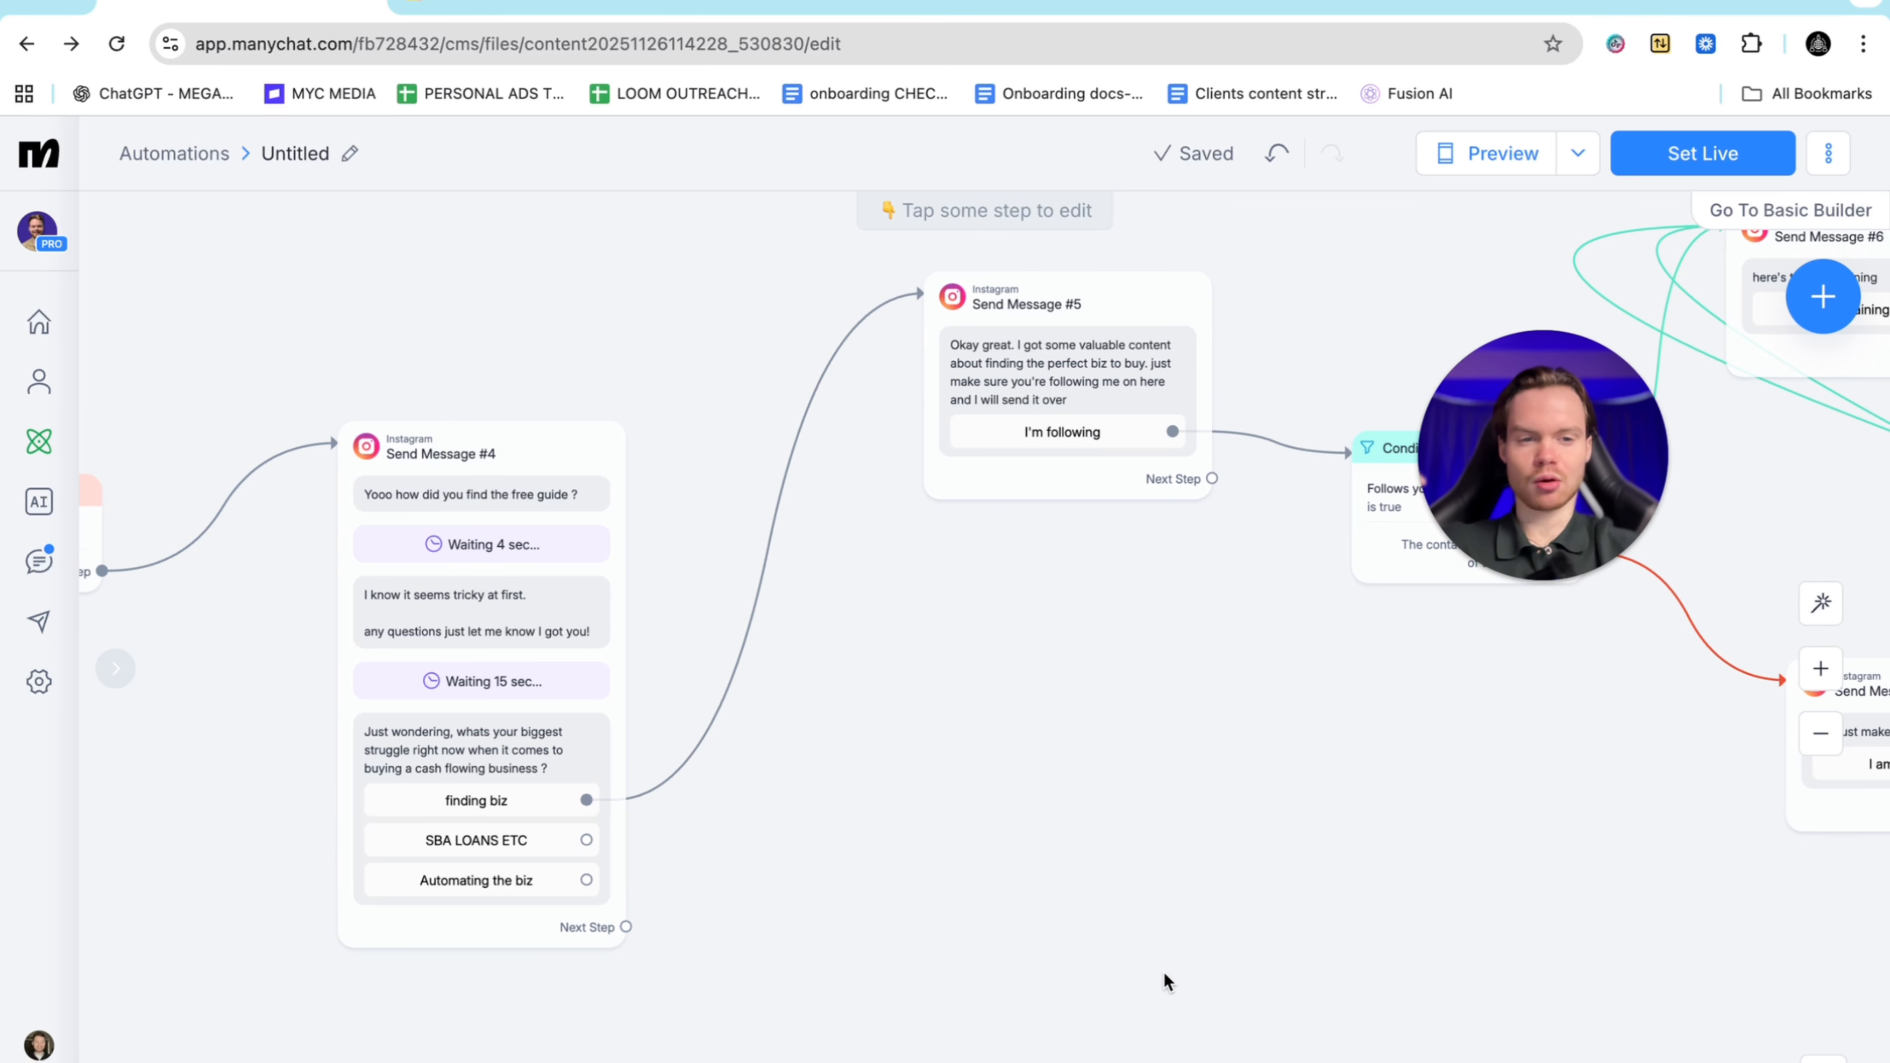
scroll(1164, 982, "right", 4)
scroll(1164, 982, "down", 1)
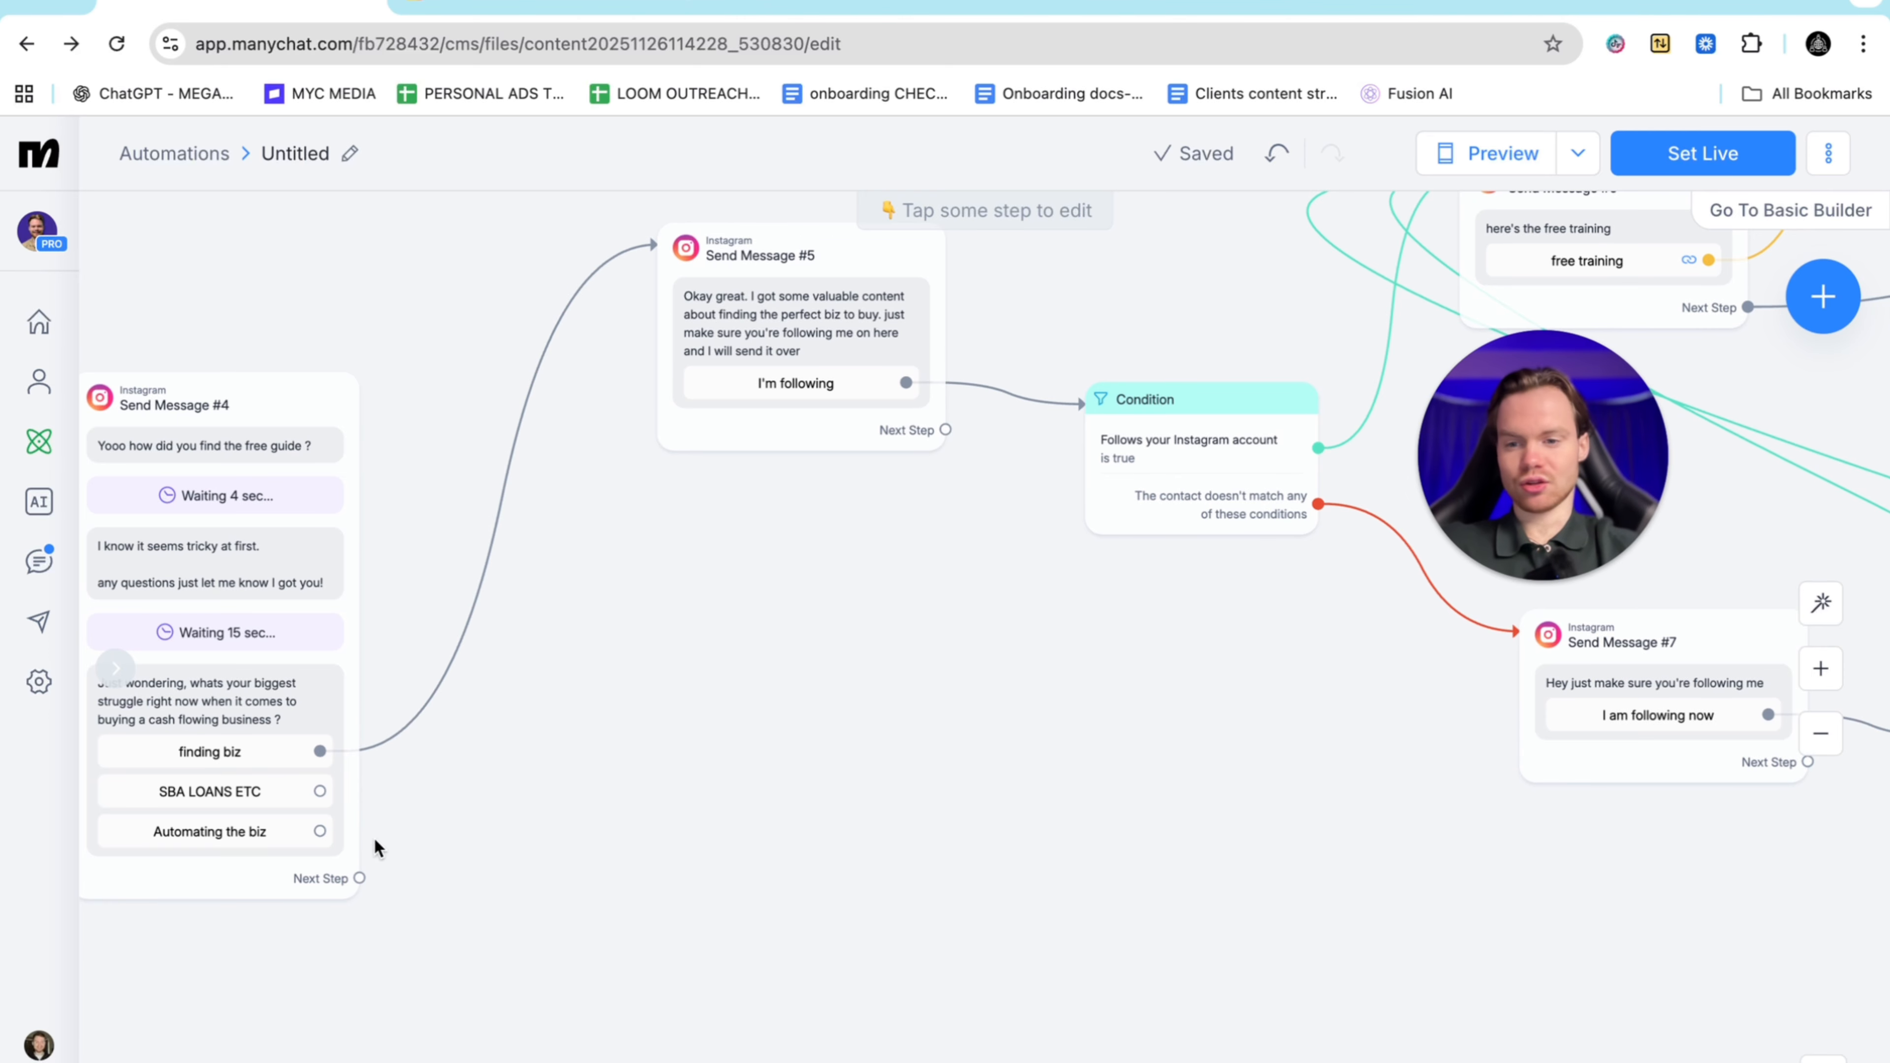
scroll(1082, 968, "right", 4)
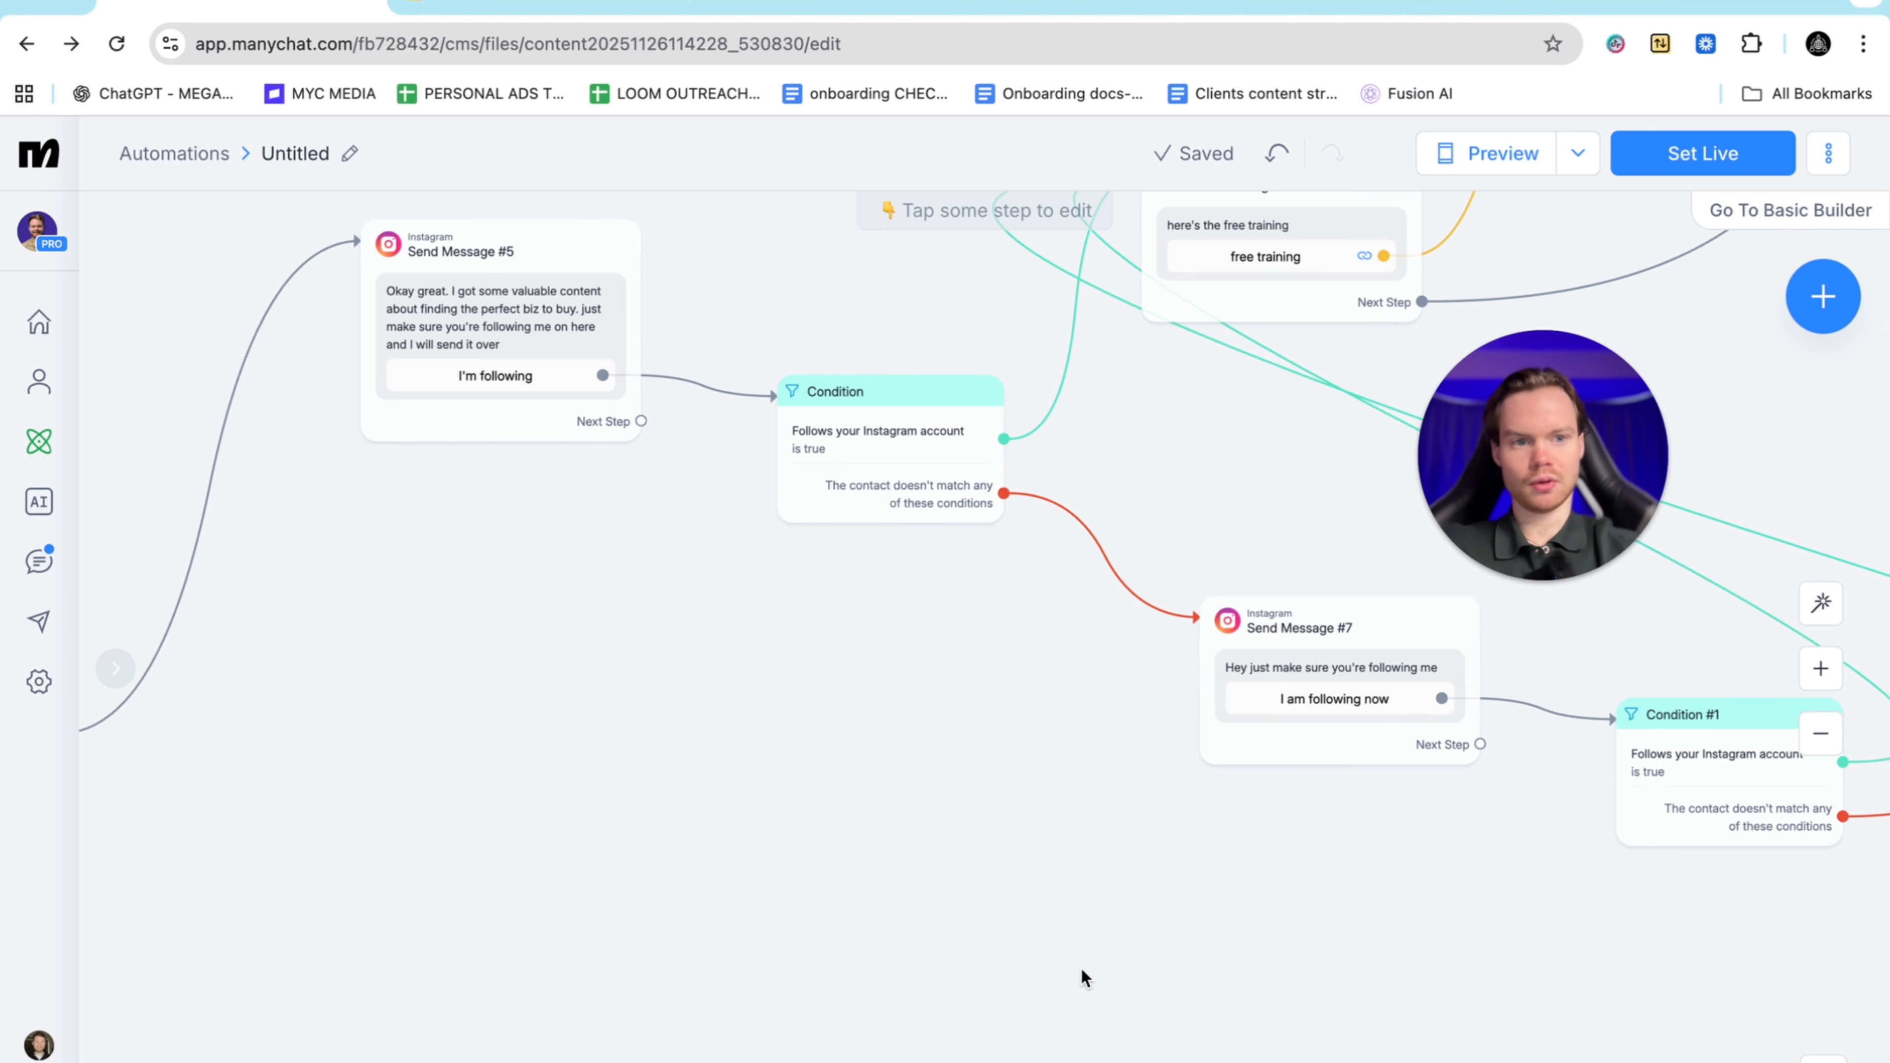
scroll(1082, 968, "down", 3)
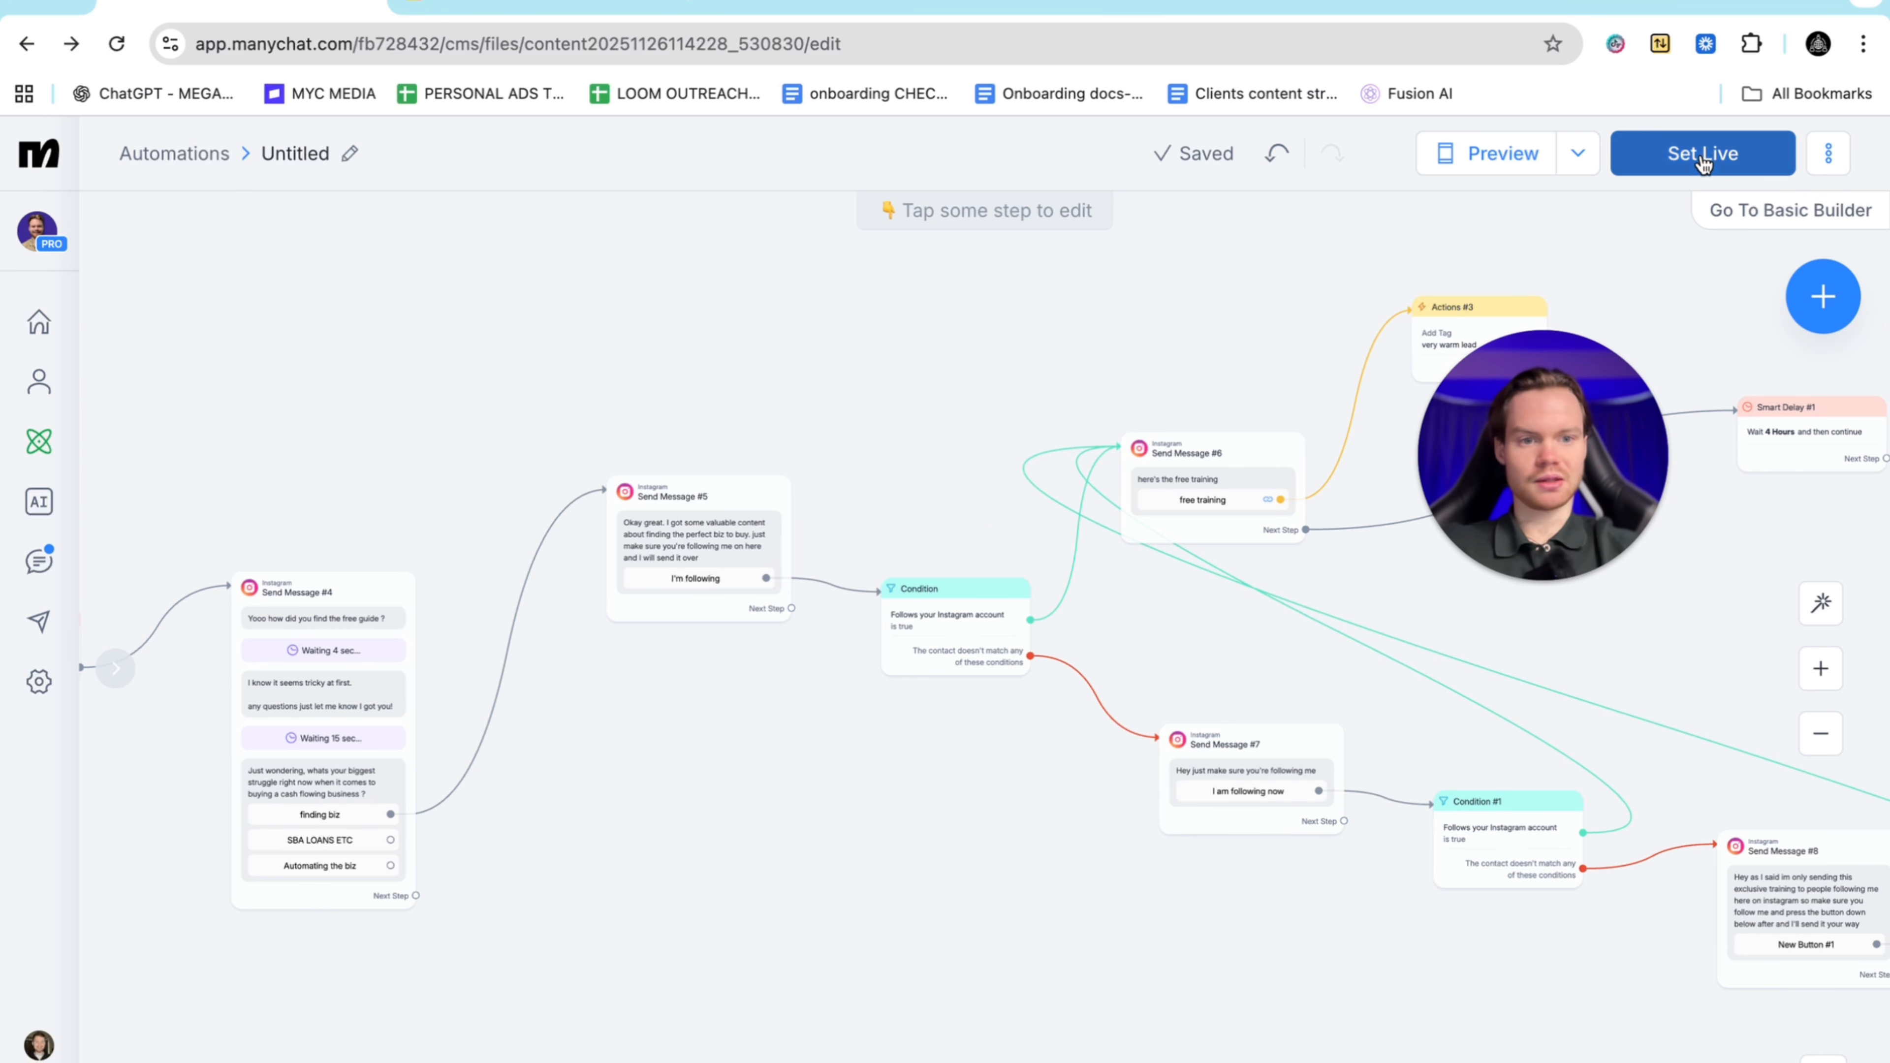
Preview the flow, answer 'yes' to the guide offer, and send a test email address
left_click(1478, 170)
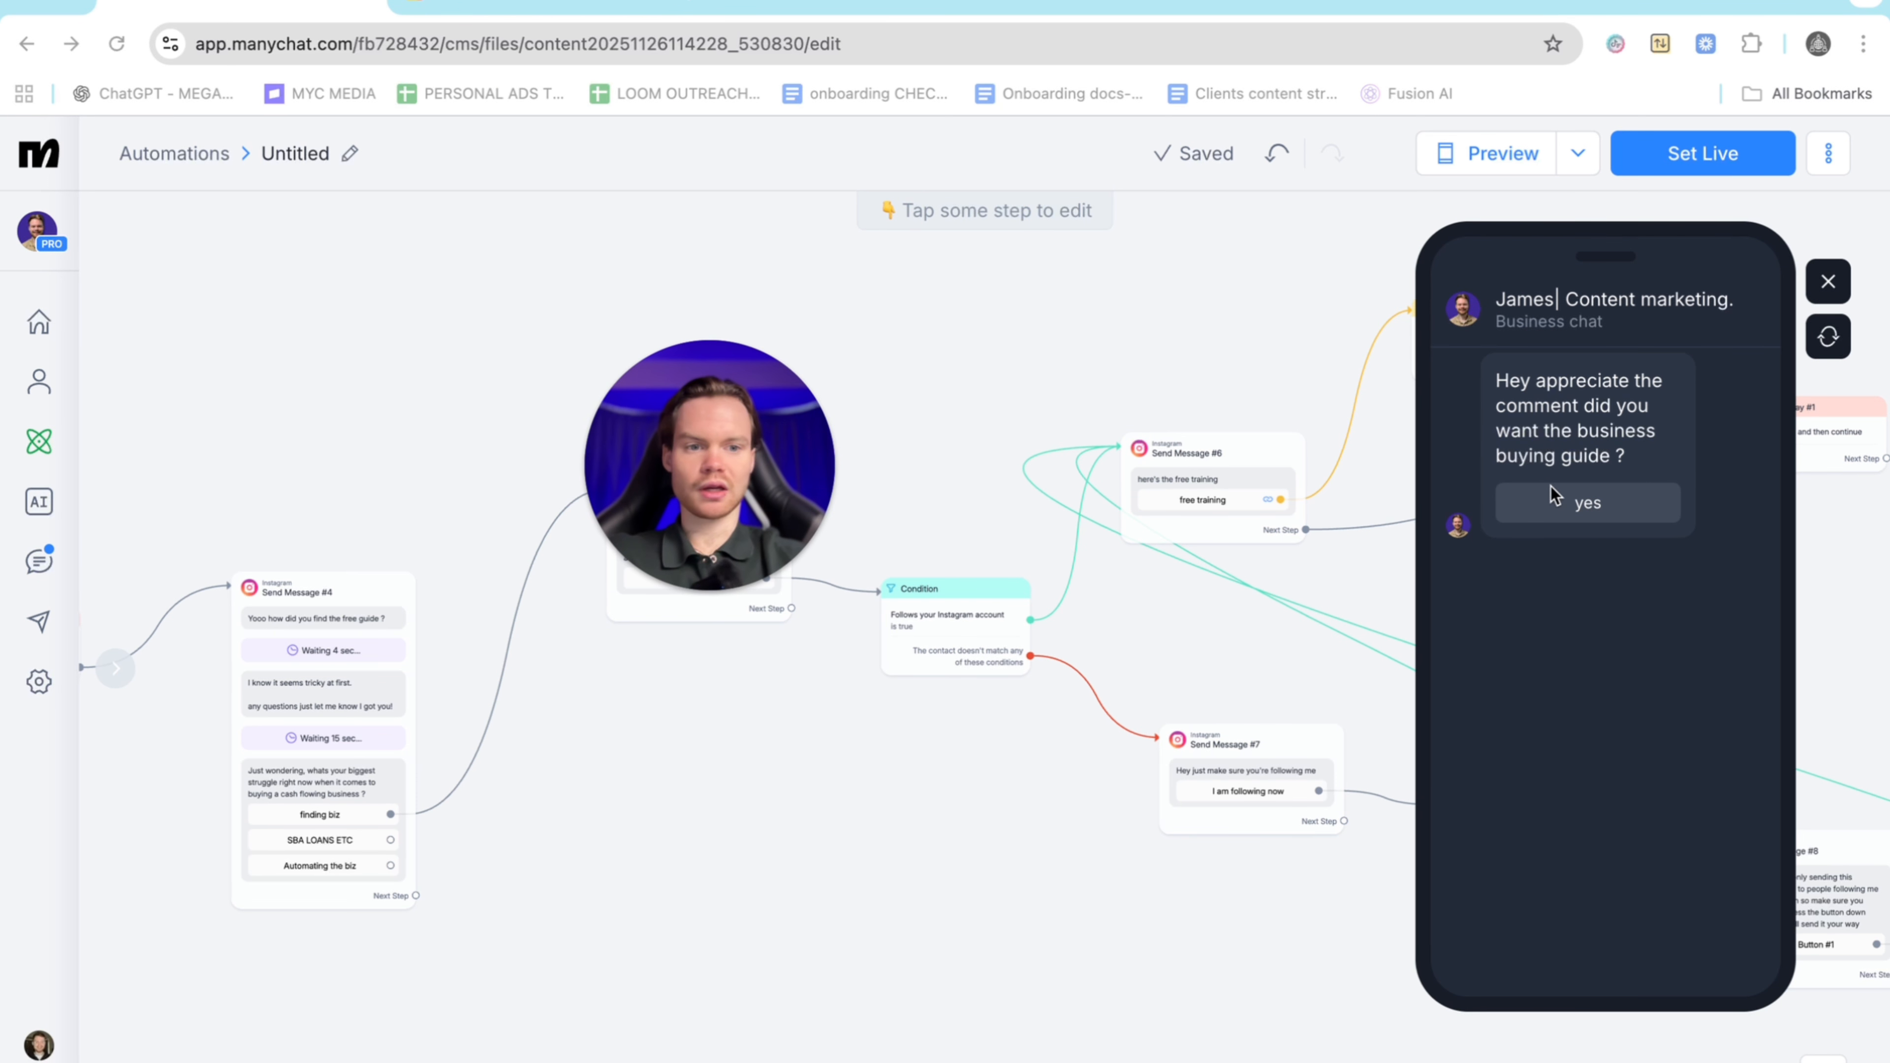
left_click(1560, 498)
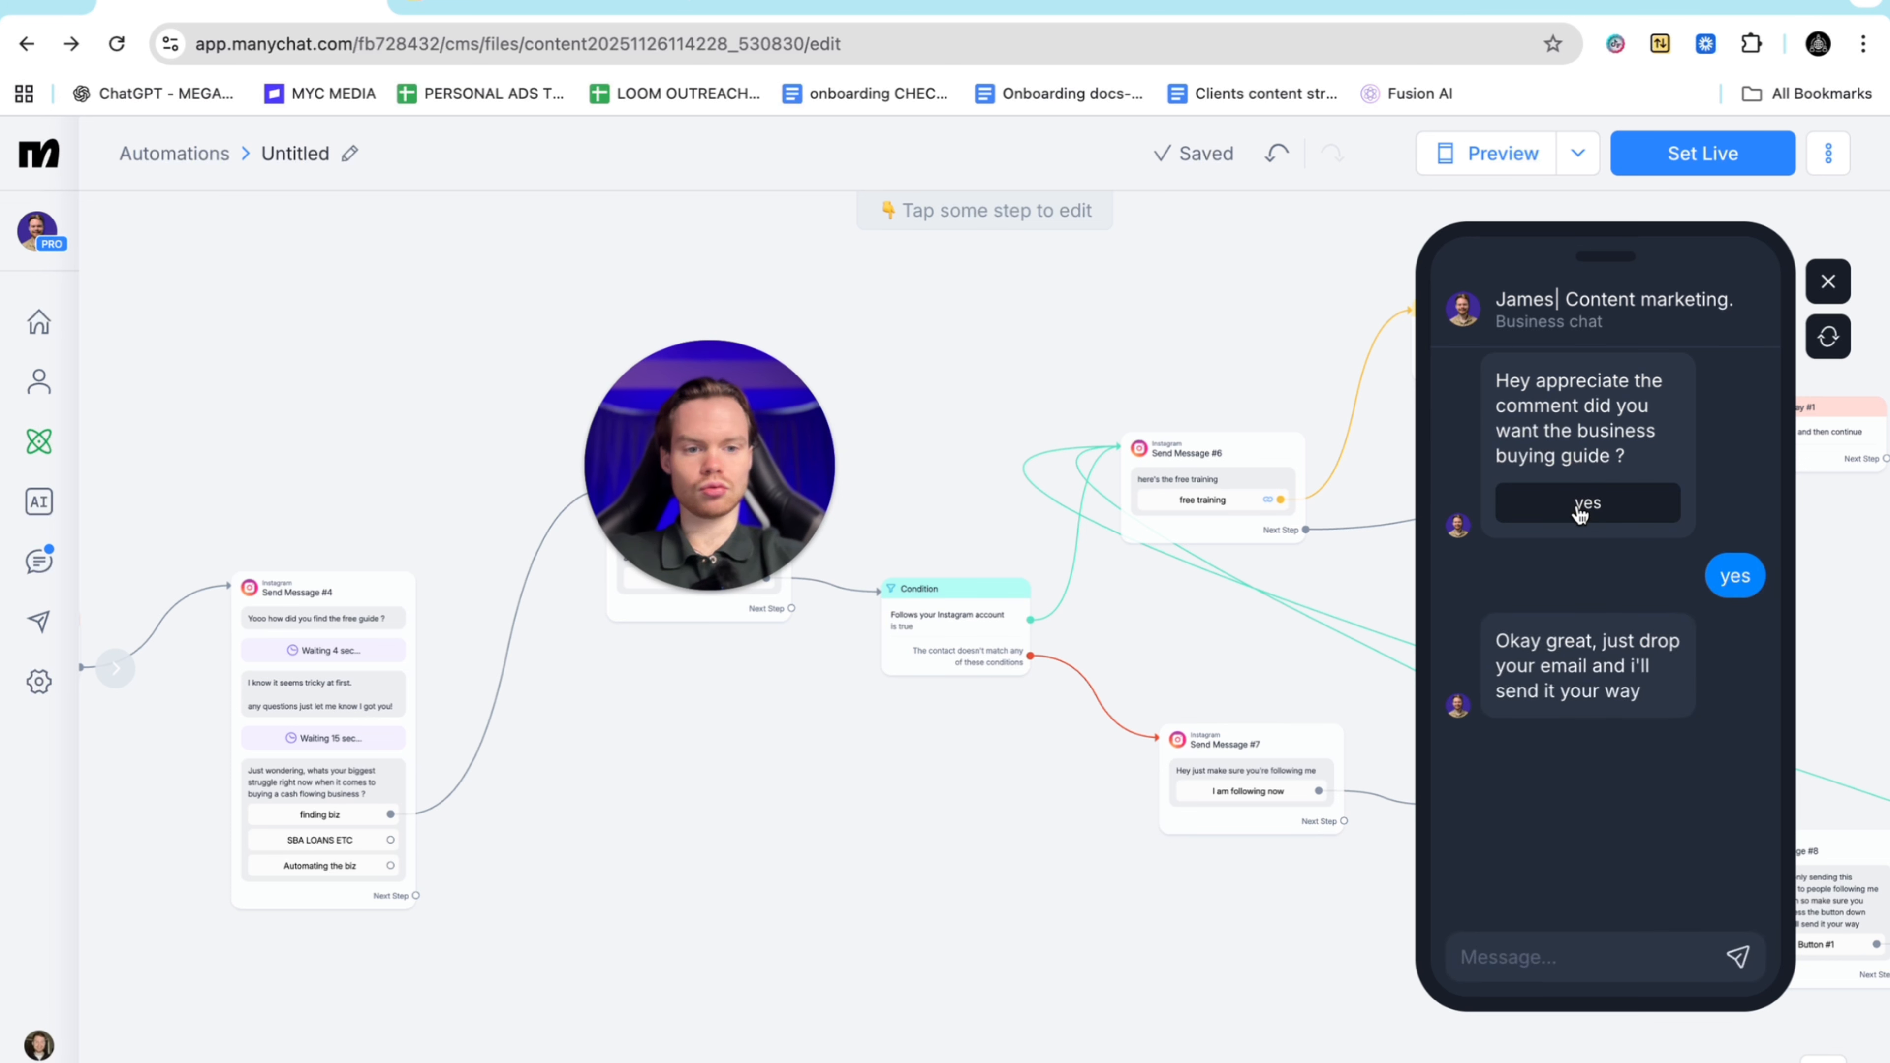
left_click(1486, 961)
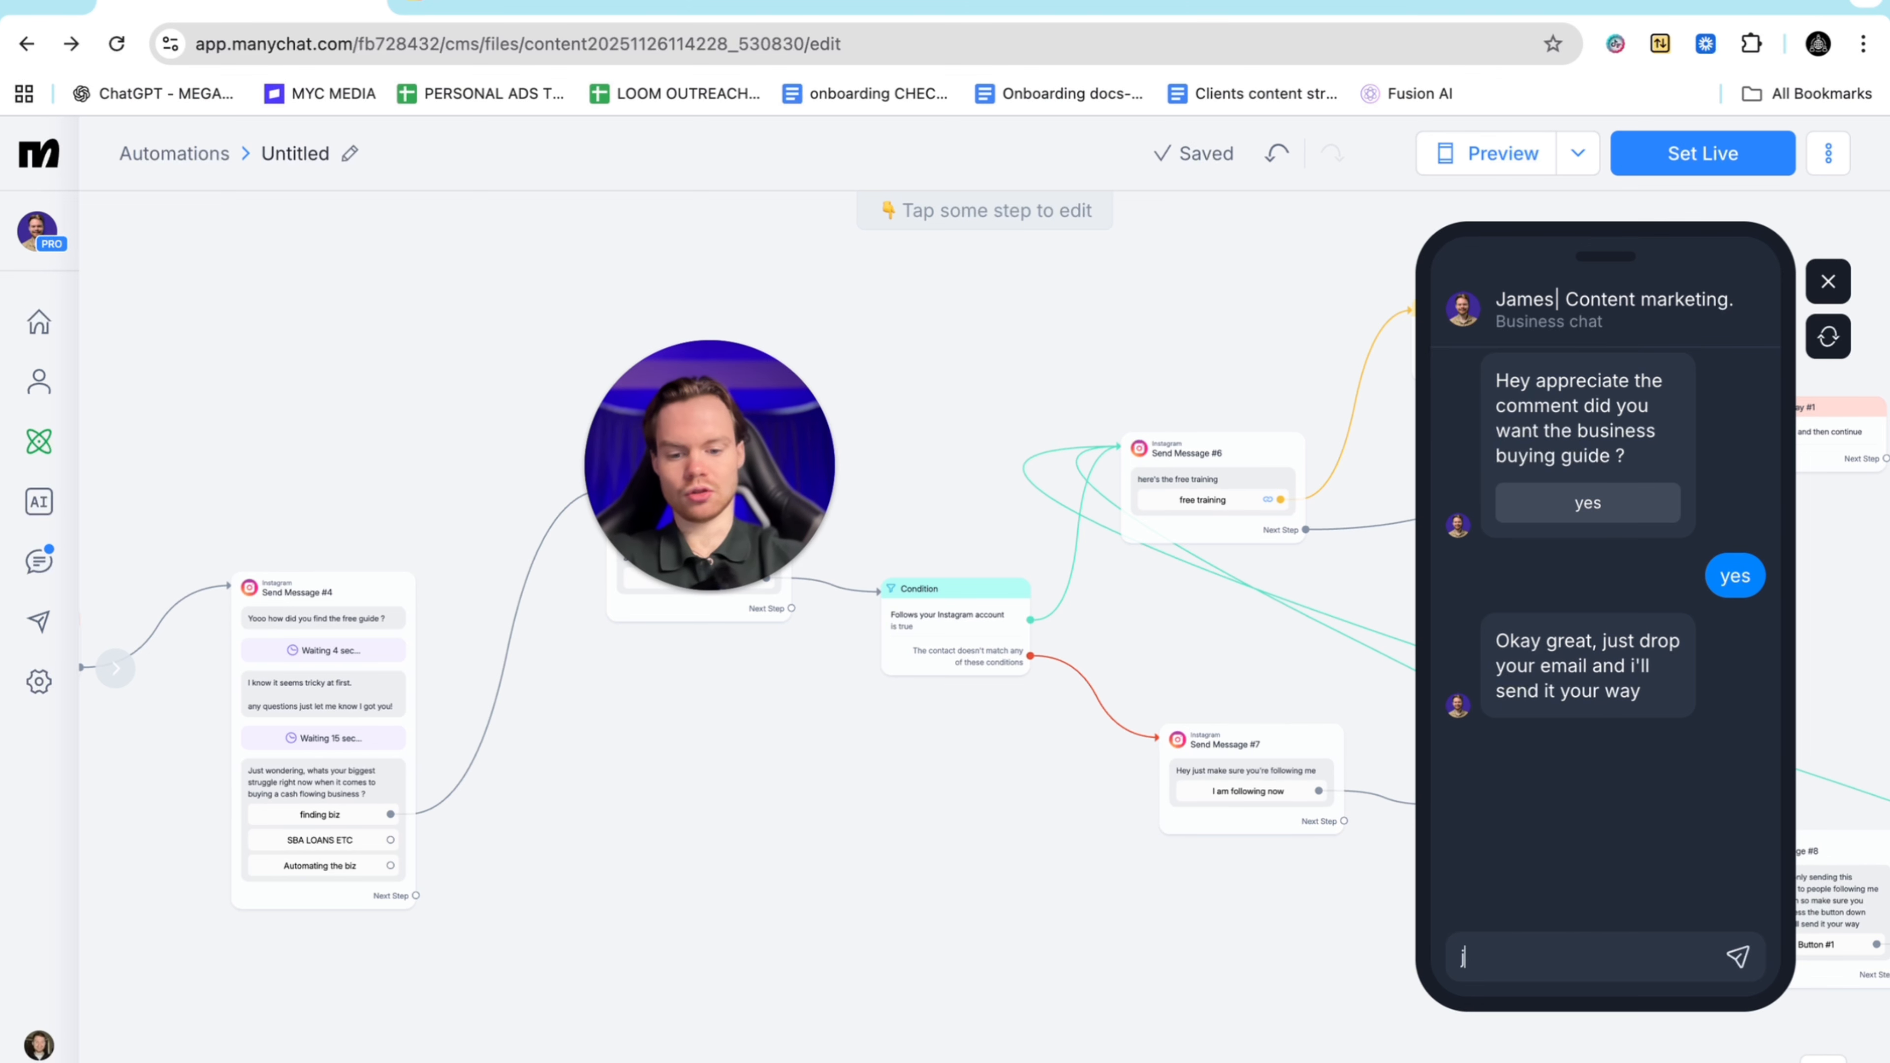
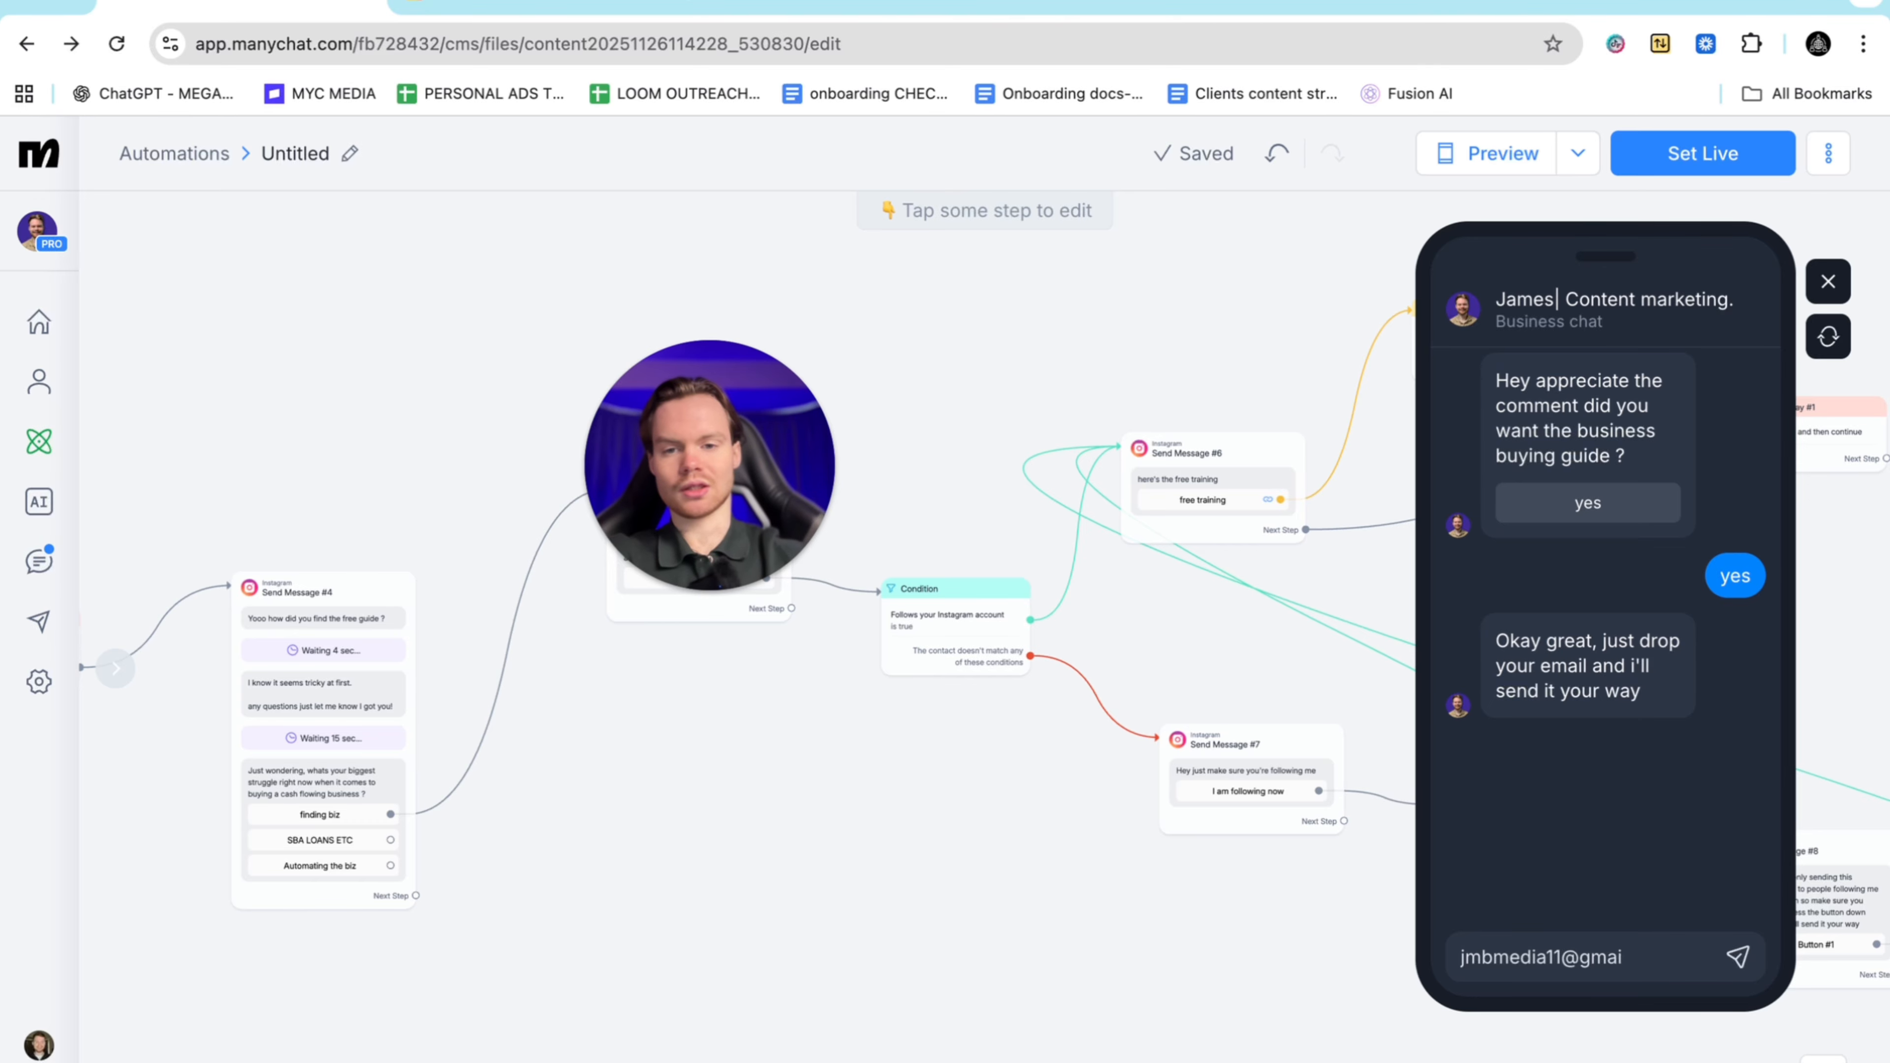
key("Return")
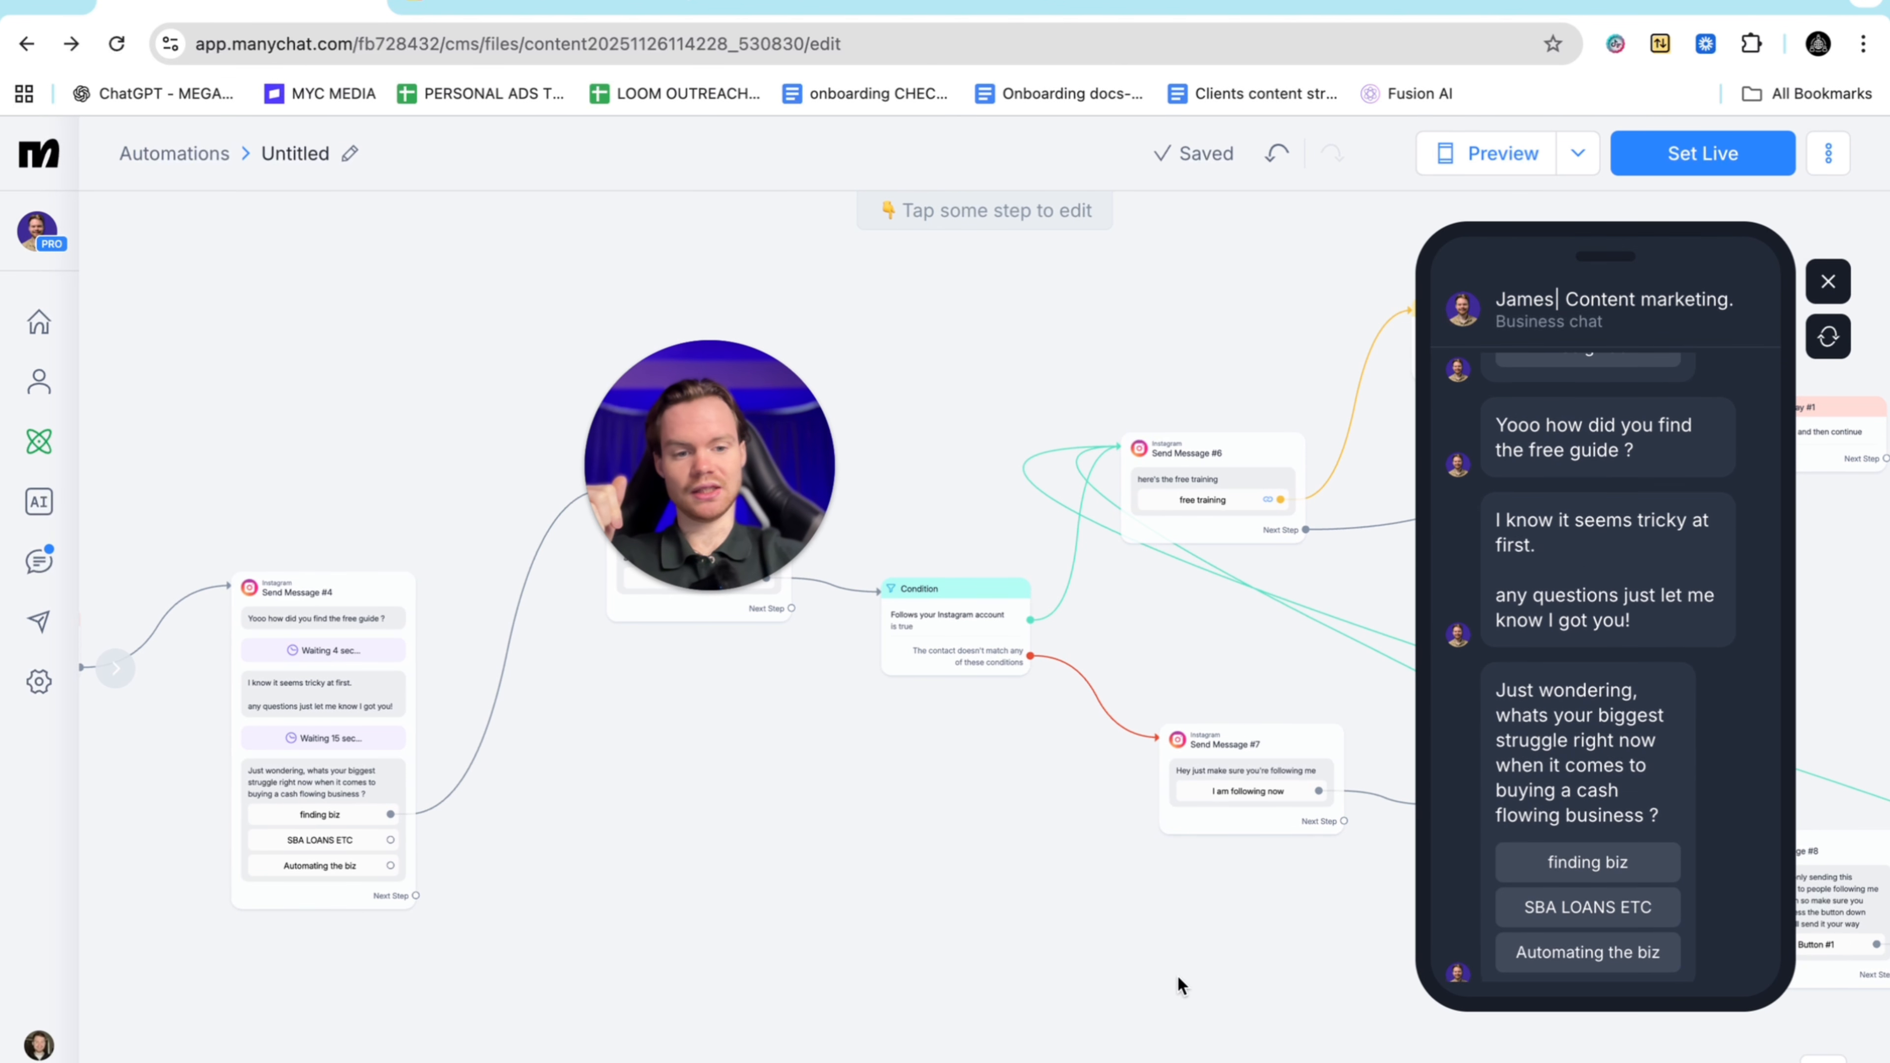
Choose 'finding biz', follow the not-following and 'Follow business on IG' paths, and tap 'free training'
left_click(1568, 864)
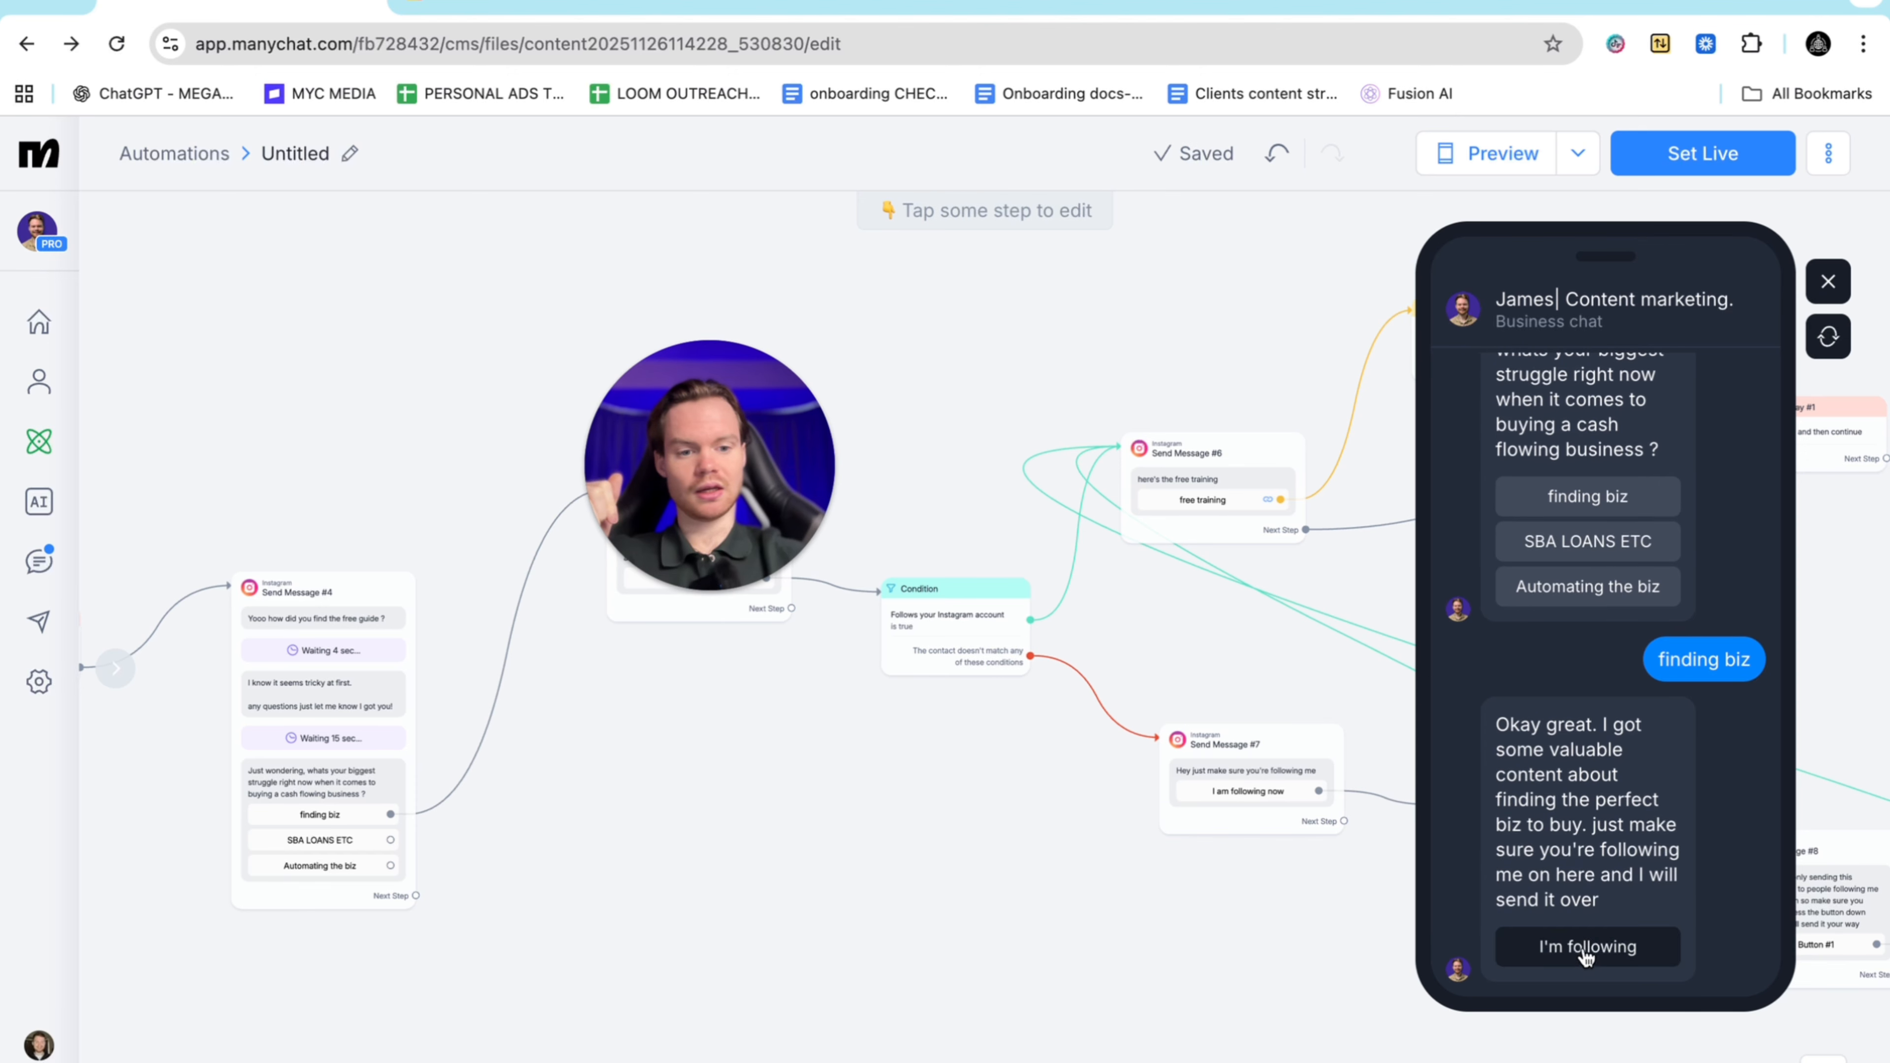
left_click(1588, 953)
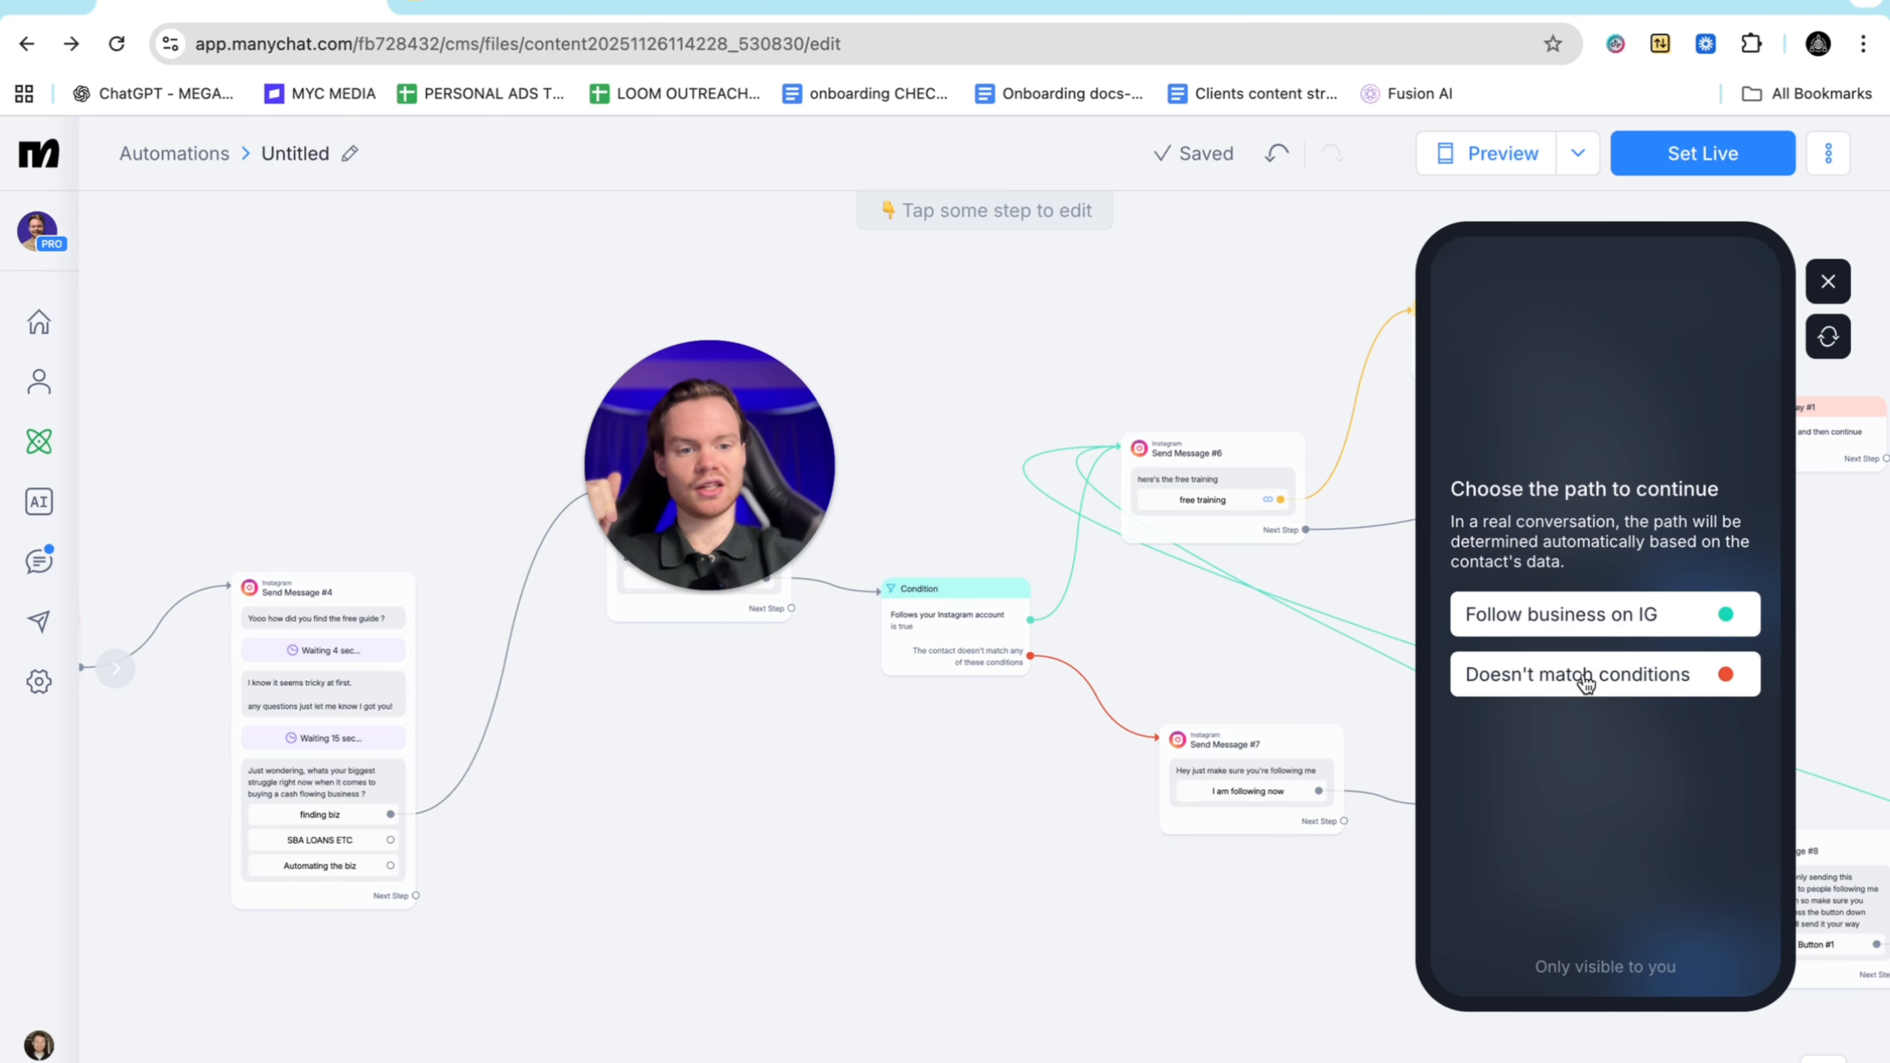
left_click(1579, 685)
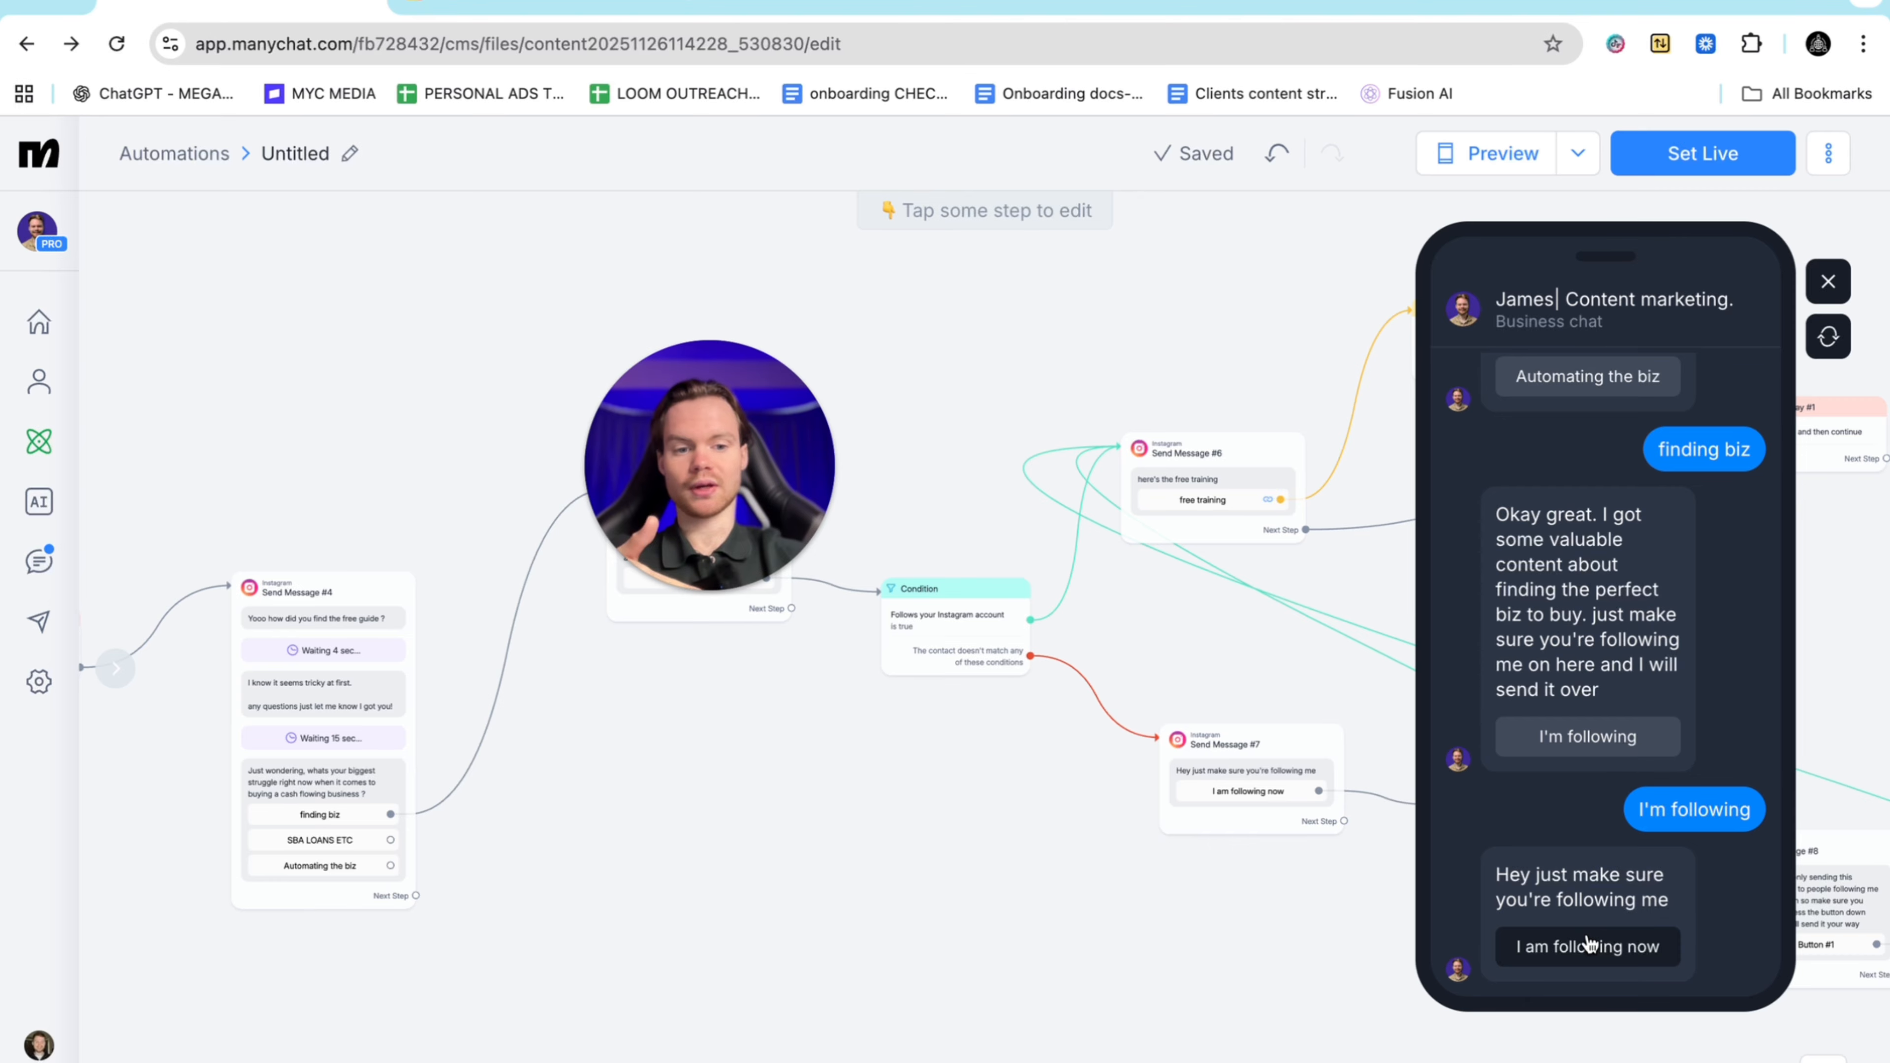
left_click(1588, 947)
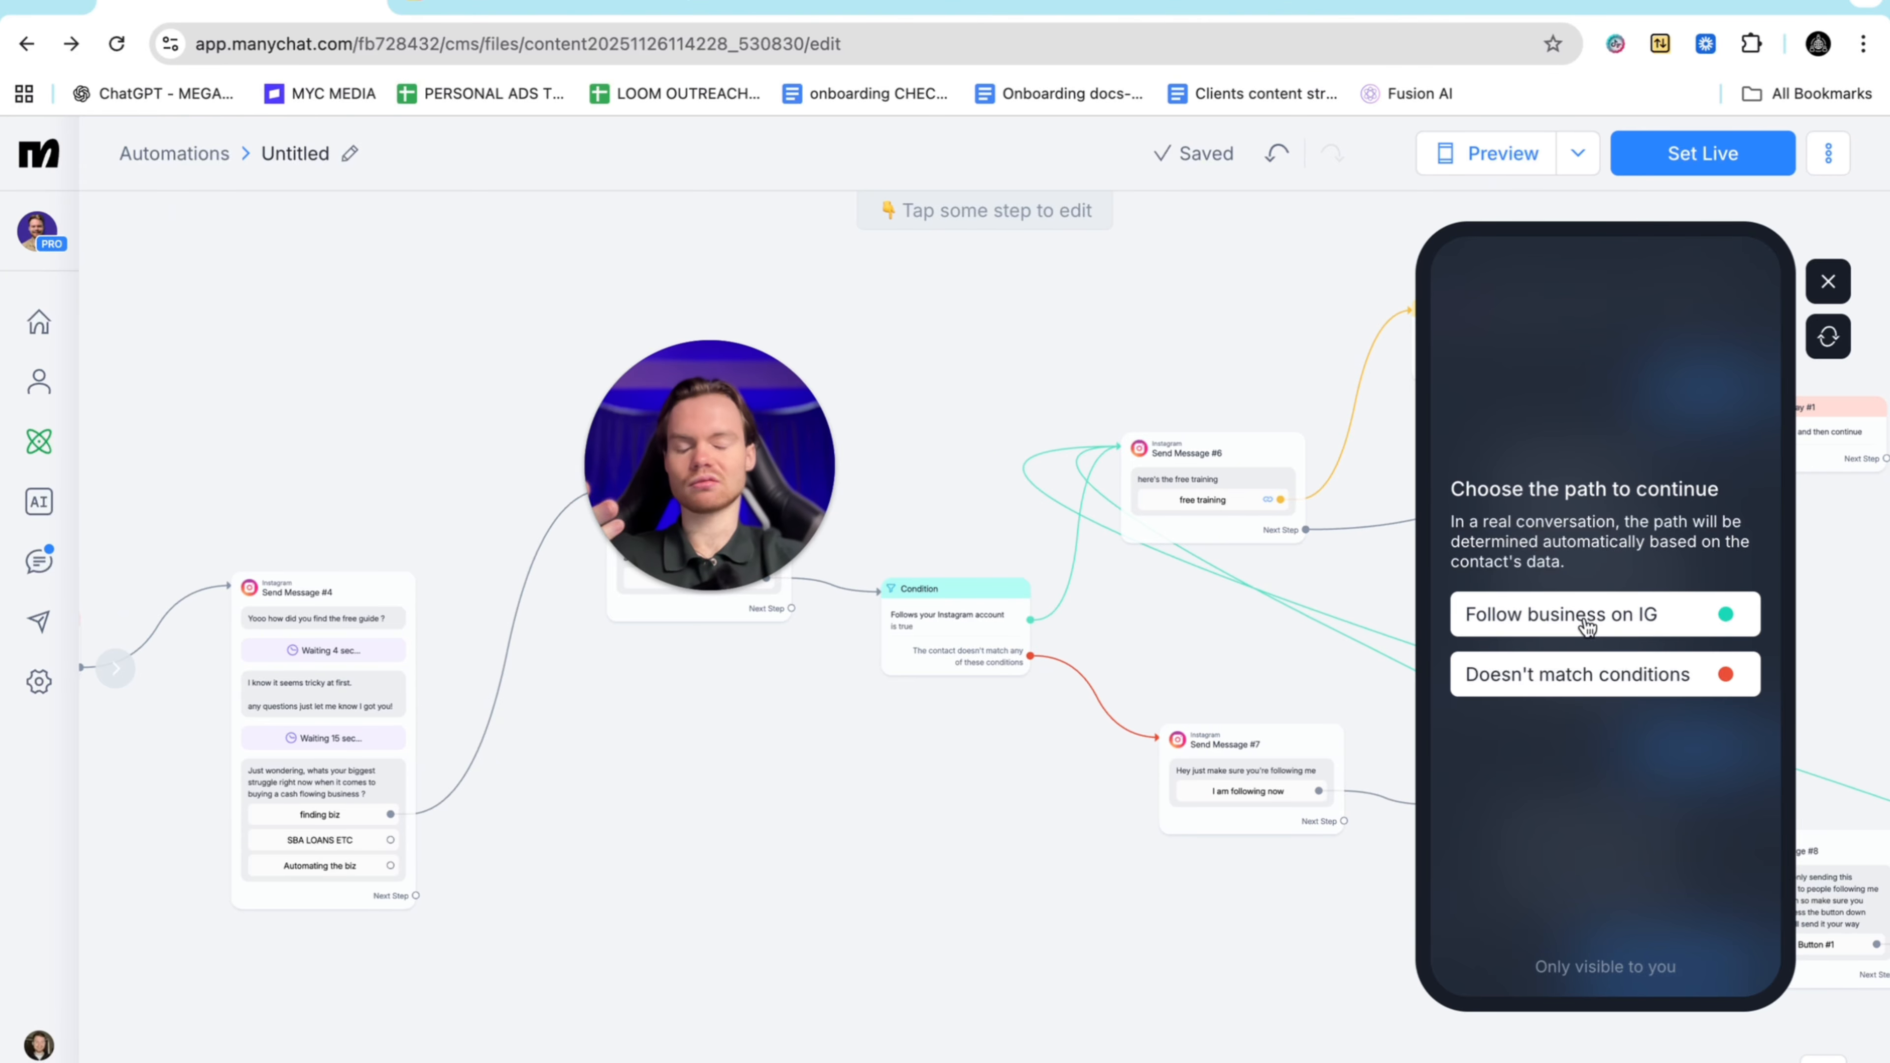
left_click(1588, 624)
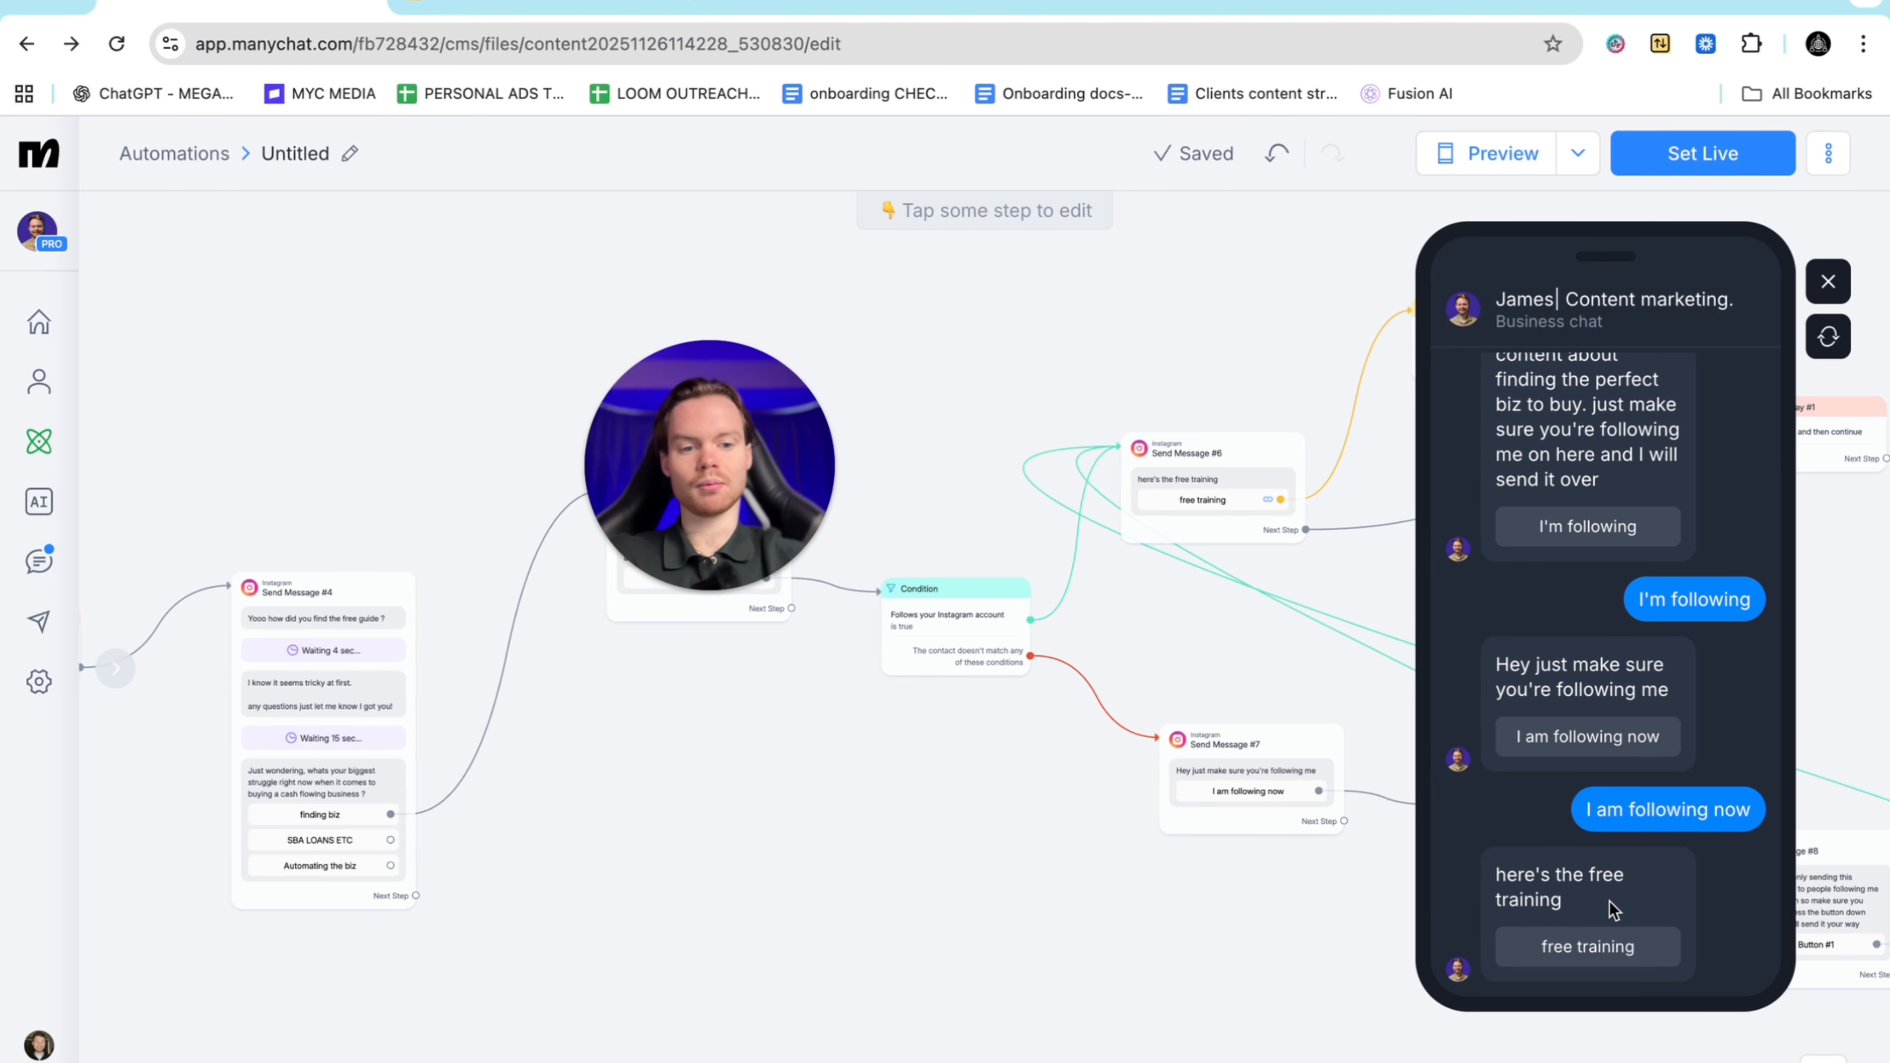
left_click(1584, 942)
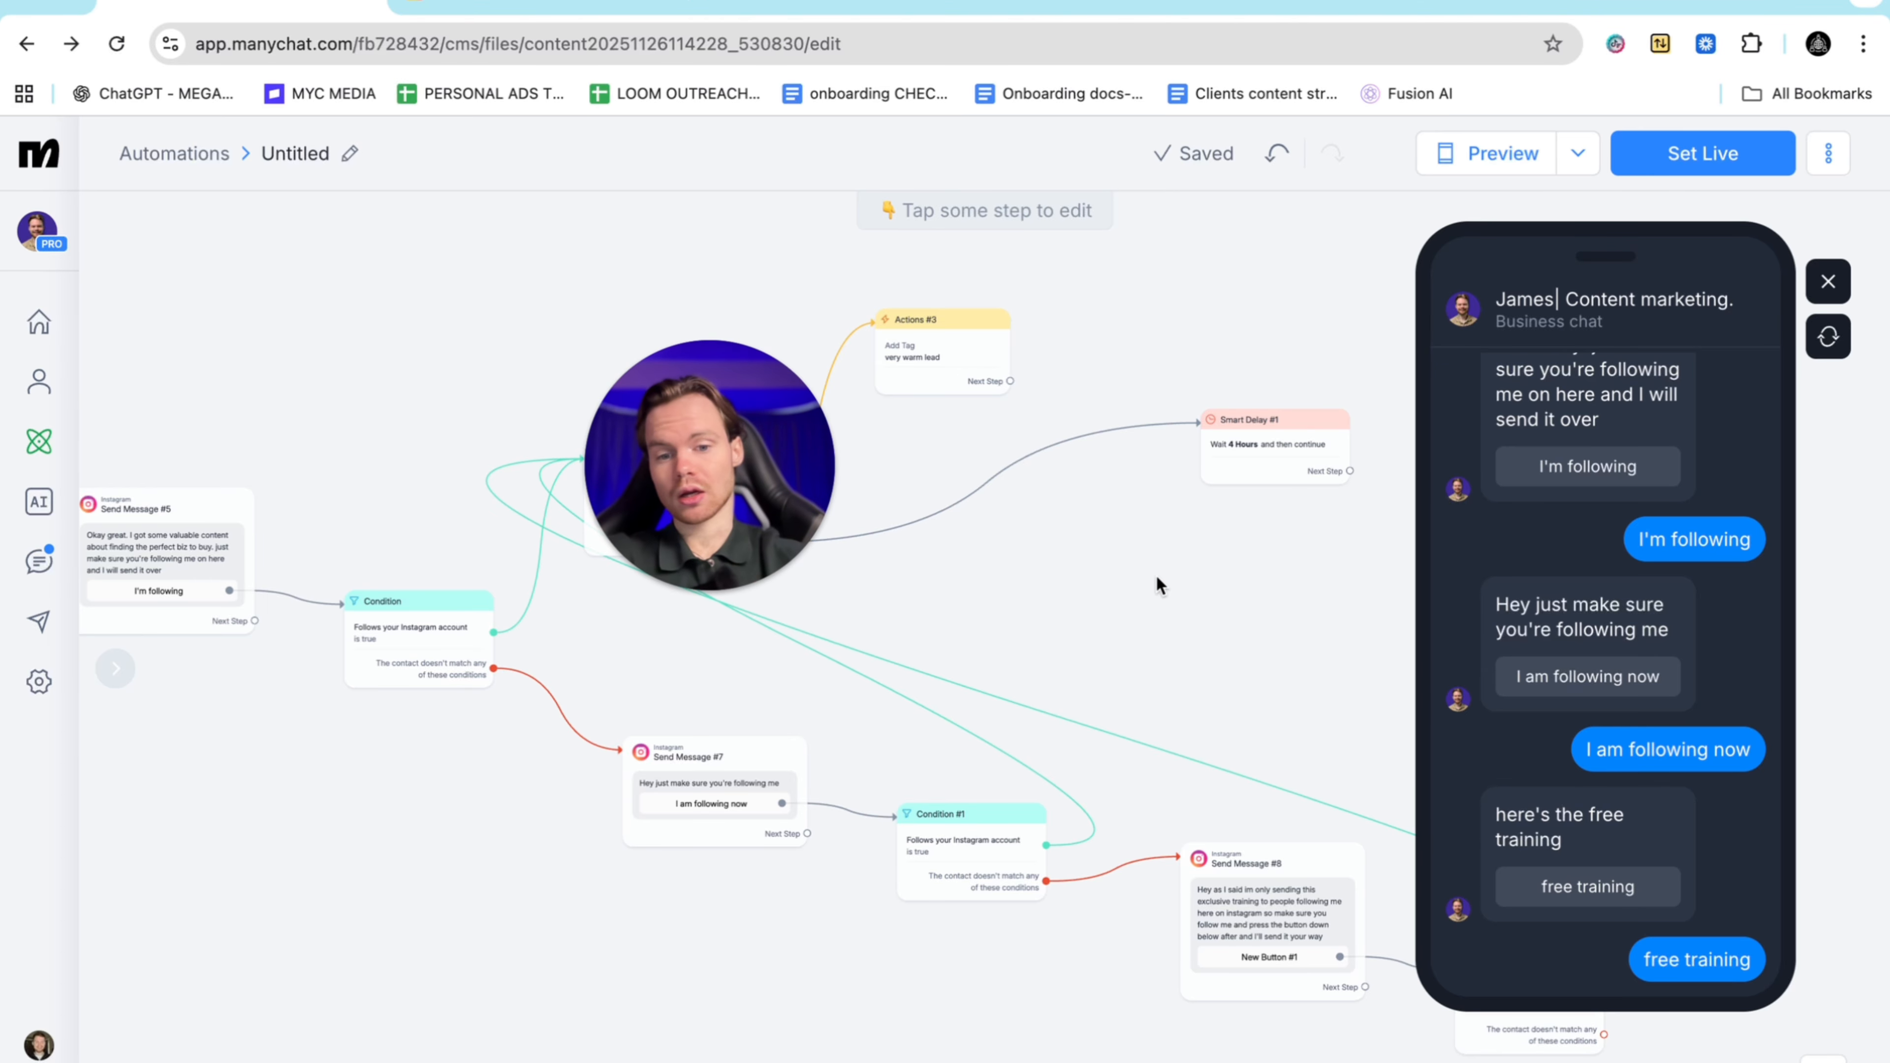
scroll(1157, 581, "left", 15)
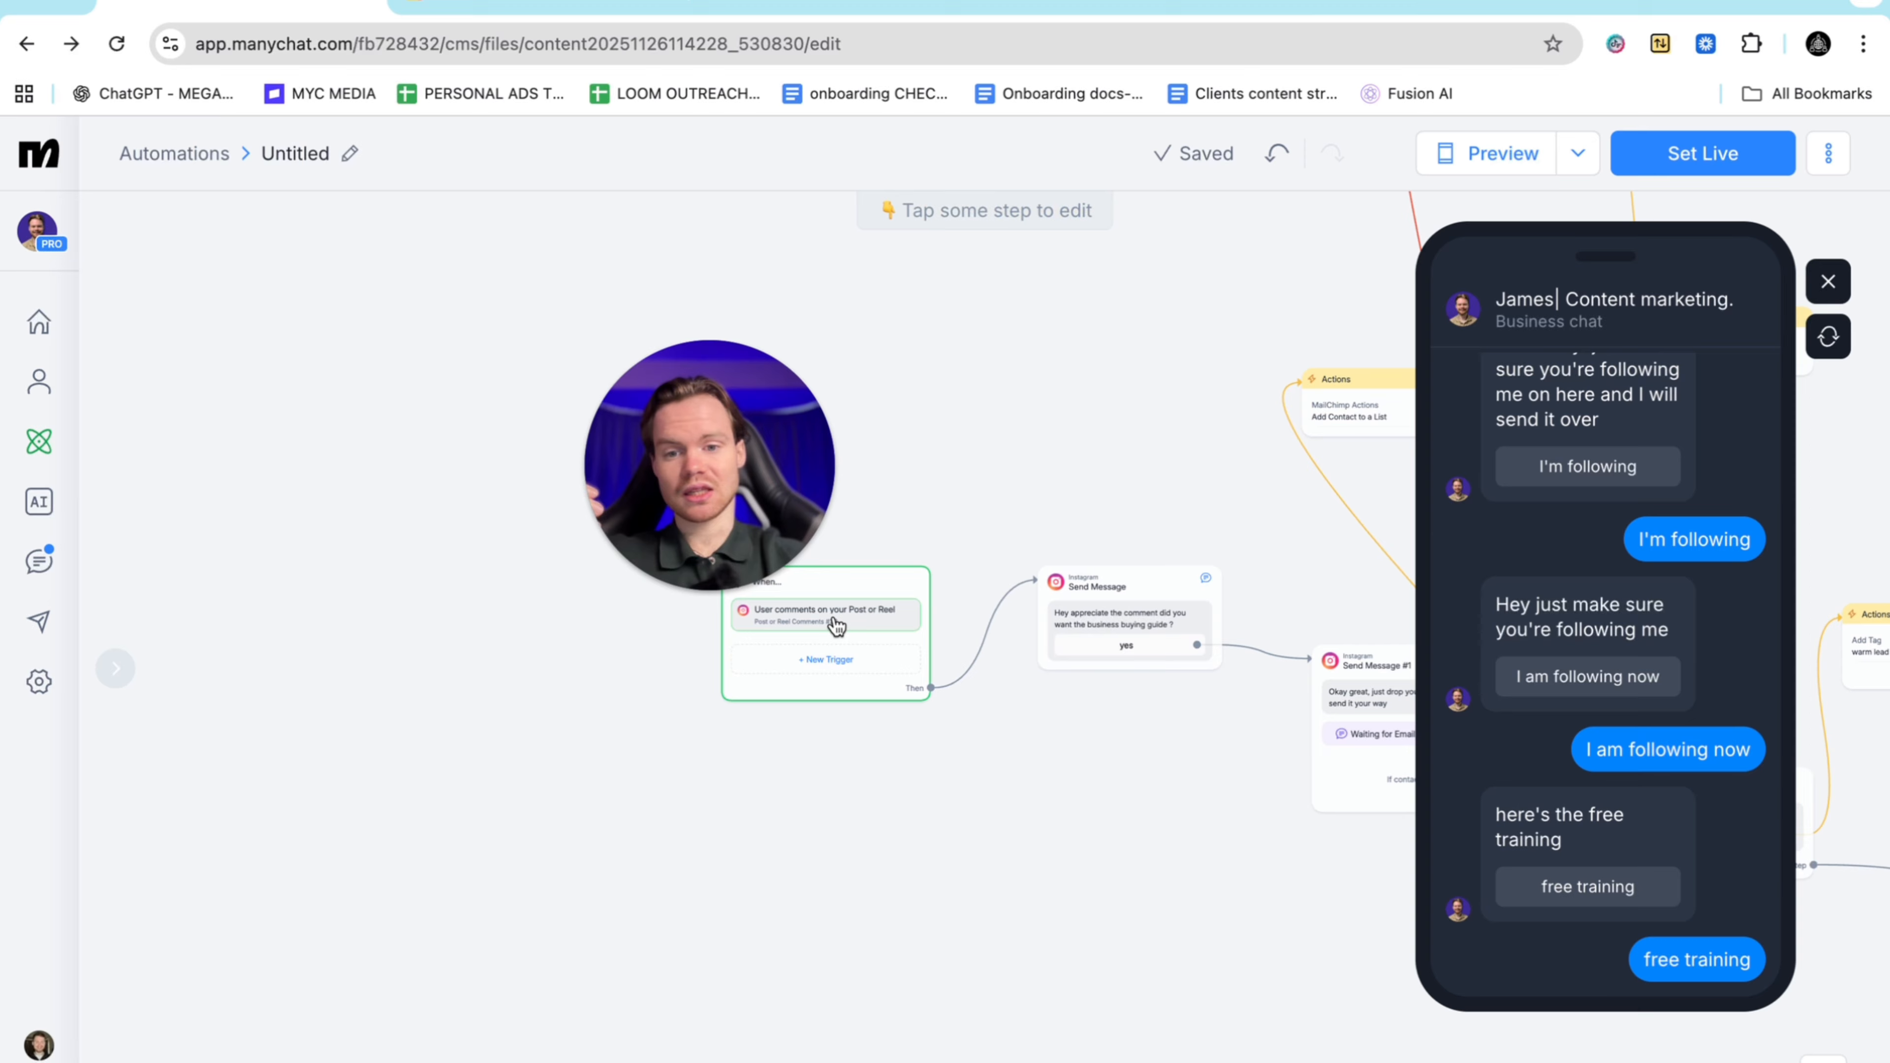
scroll(833, 588, "up", 5)
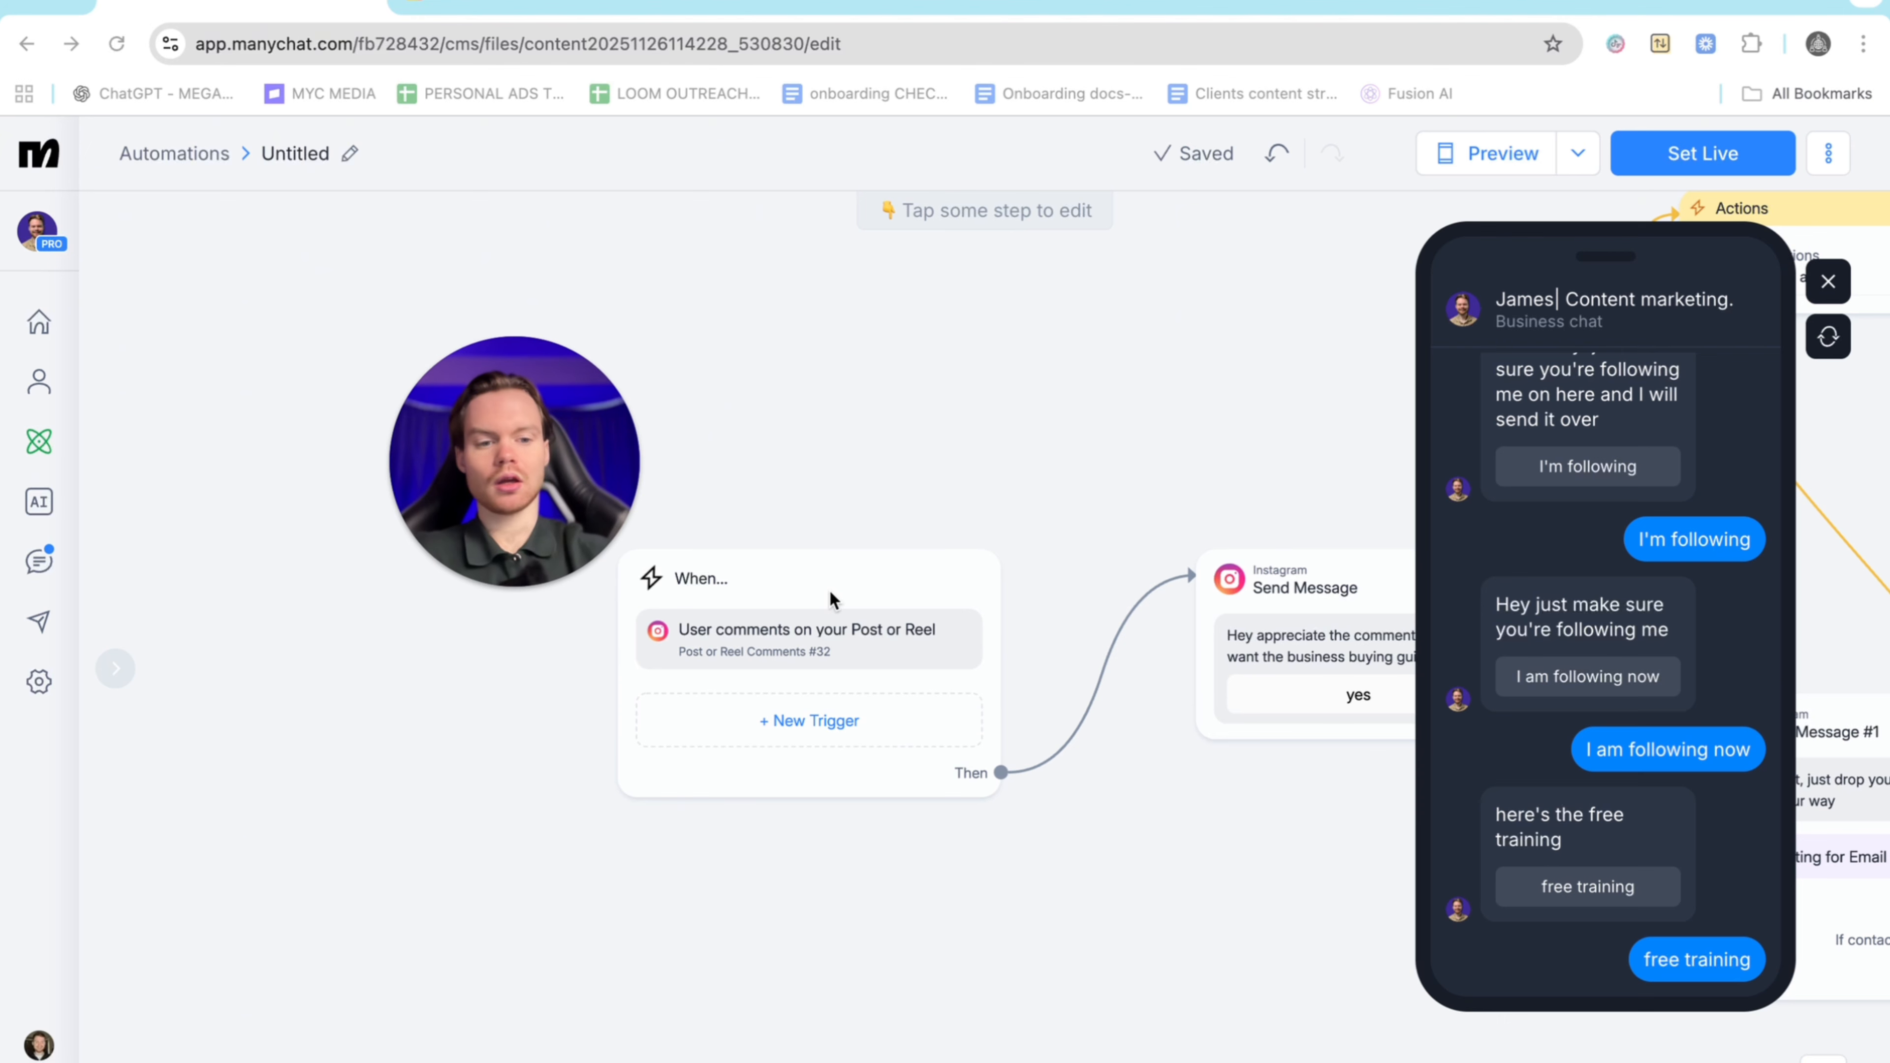
left_click_drag(521, 497, 675, 489)
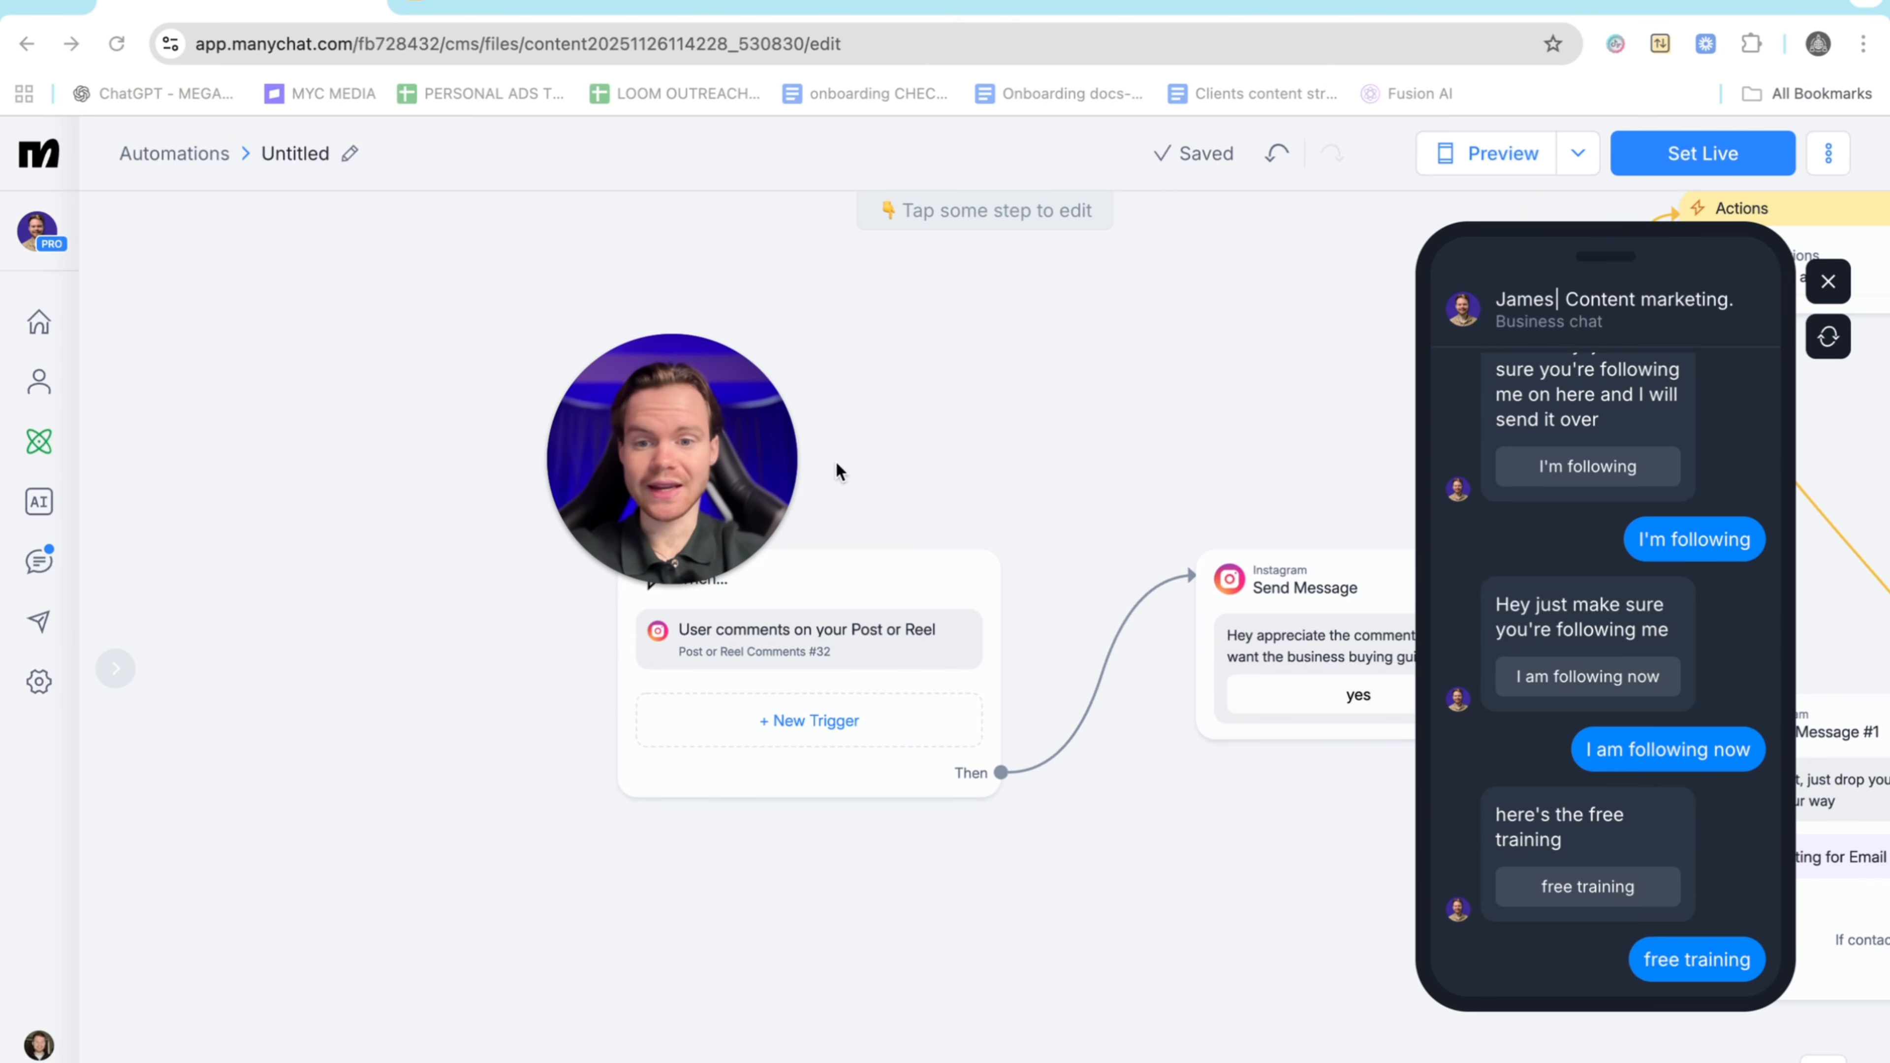
left_click(663, 585)
left_click_drag(693, 414, 387, 581)
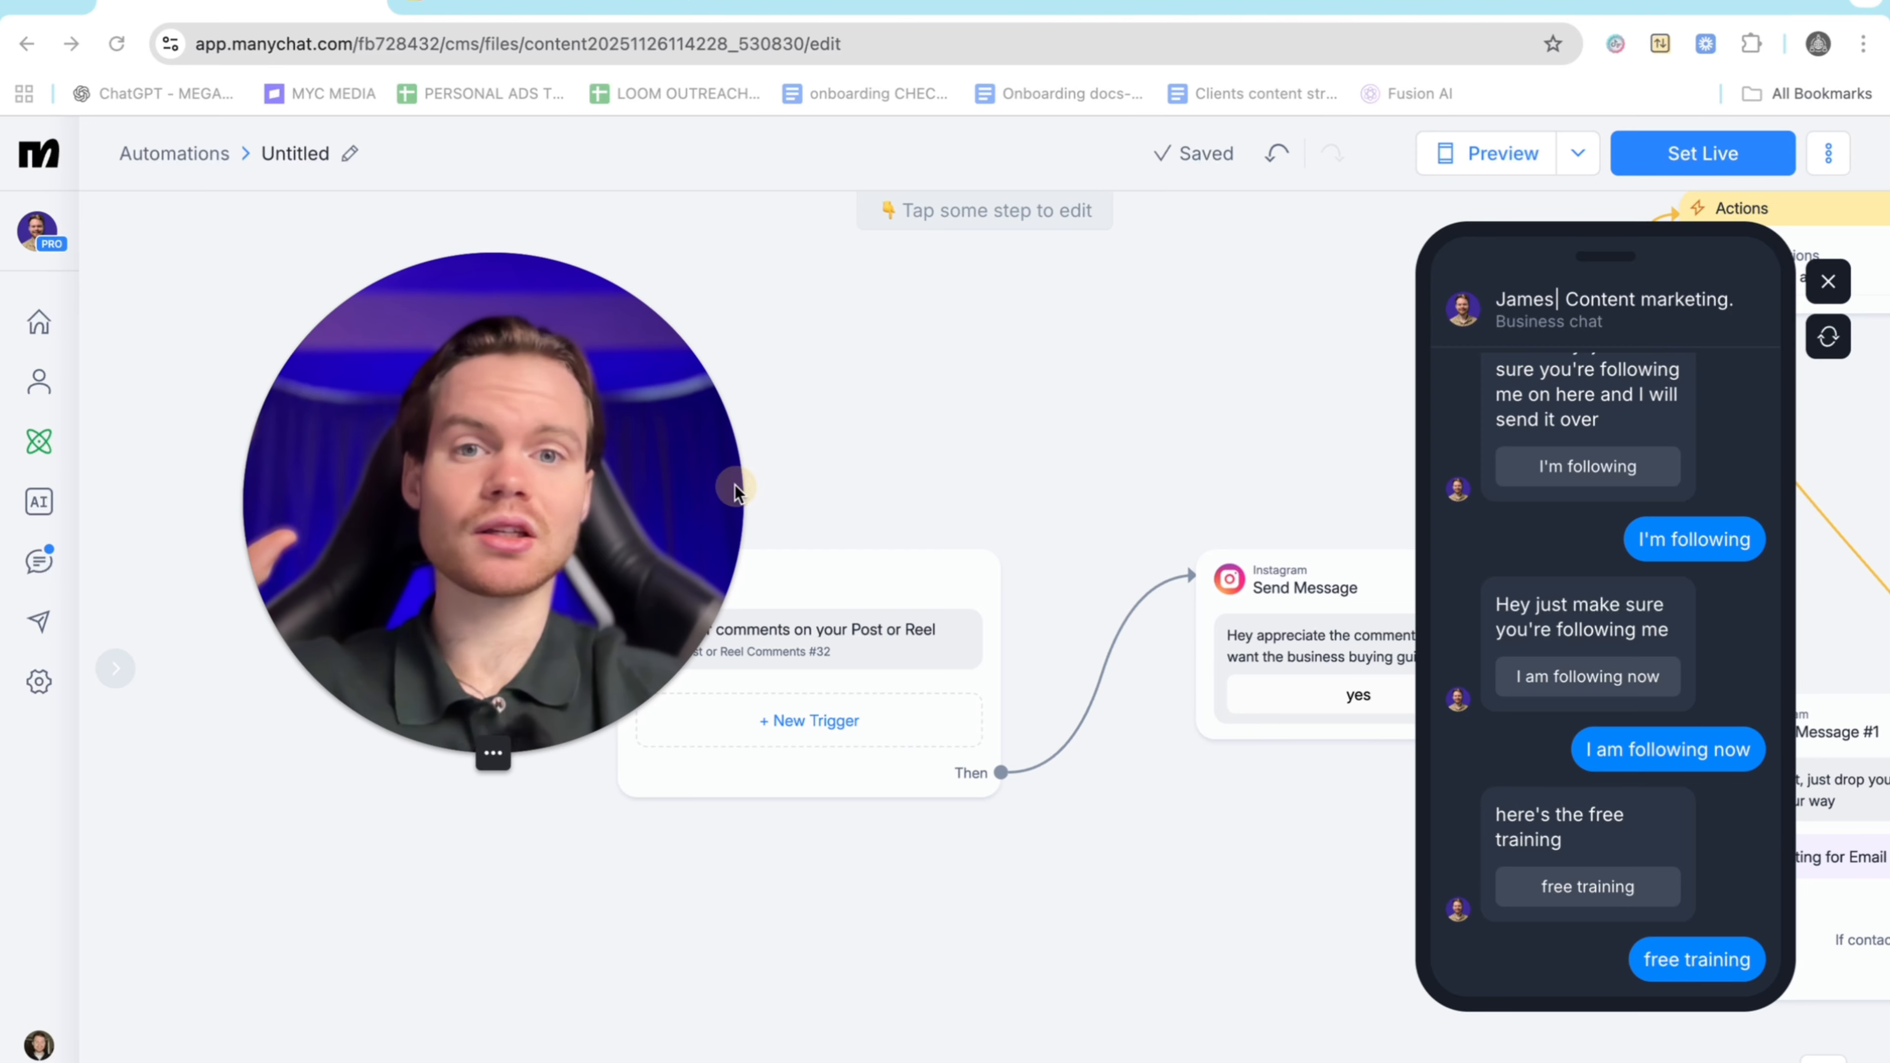